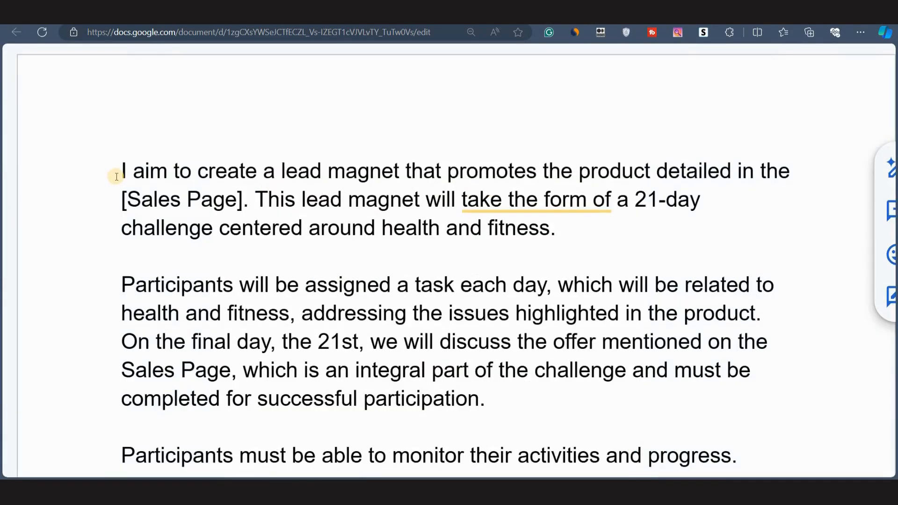
Review the opening paragraphs of the lead magnet prompt, highlighting its key phrases about the product and 21-day challenge.
{"action": "left_click_drag", "start_coordinate": [121, 171], "coordinate": [646, 201]}
{"action": "left_click_drag", "start_coordinate": [701, 175], "coordinate": [224, 192]}
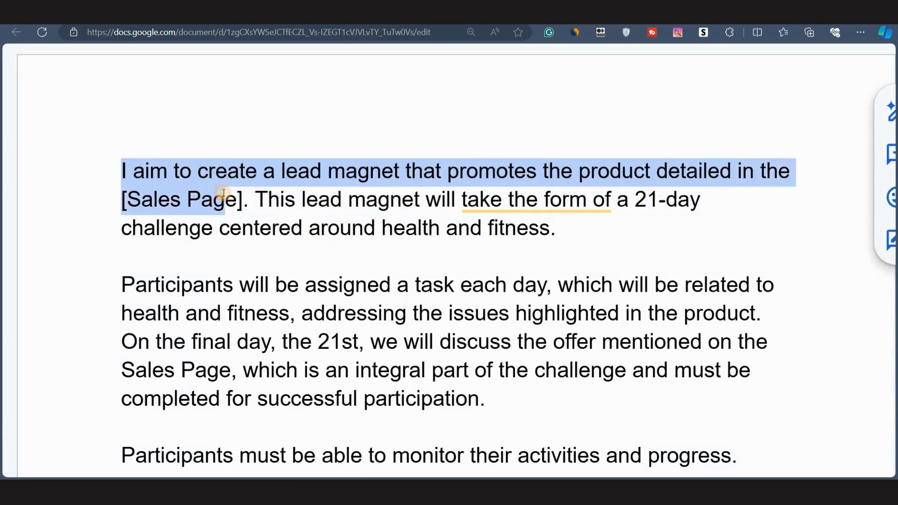
{"action": "left_click", "coordinate": [121, 195]}
{"action": "left_click_drag", "start_coordinate": [122, 194], "coordinate": [243, 200]}
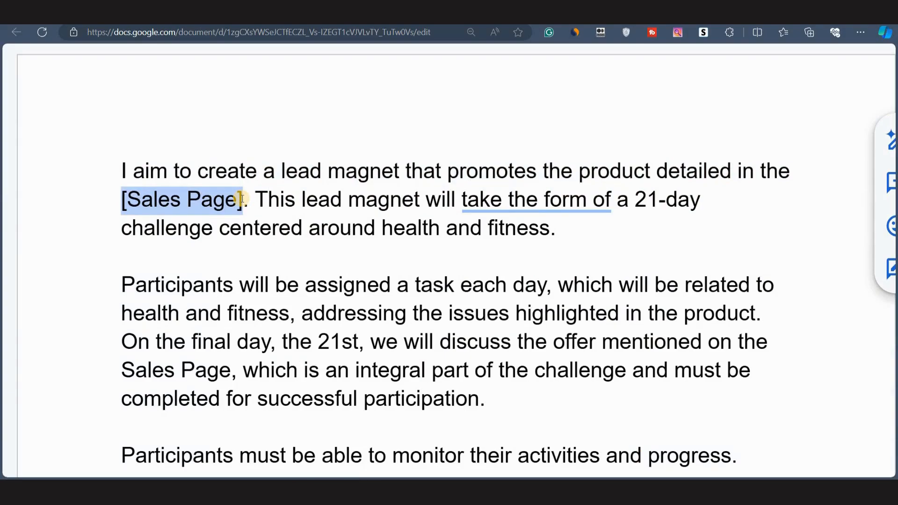
{"action": "scroll", "coordinate": [242, 199], "scroll_direction": "down", "scroll_amount": 6}
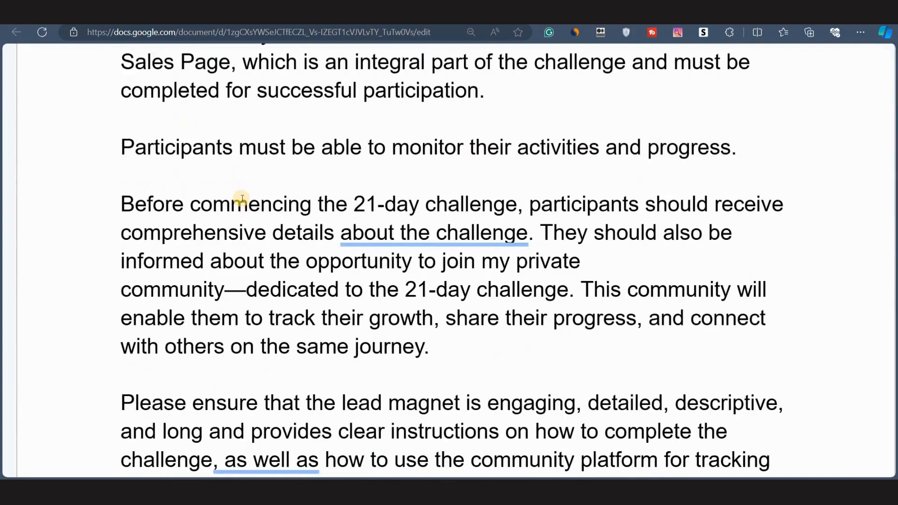
{"action": "left_click_drag", "start_coordinate": [117, 290], "coordinate": [304, 305]}
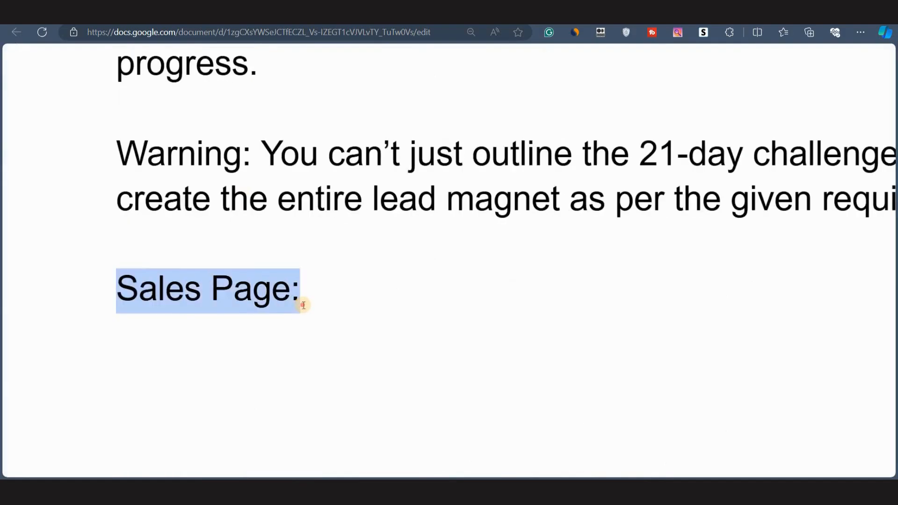
{"action": "left_click", "coordinate": [304, 305]}
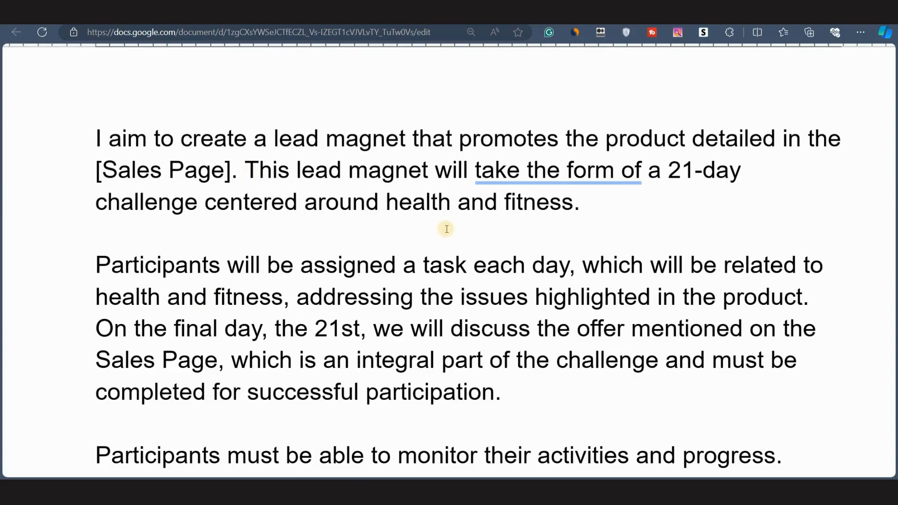
{"action": "left_click", "coordinate": [388, 204]}
{"action": "left_click_drag", "start_coordinate": [488, 197], "coordinate": [575, 199]}
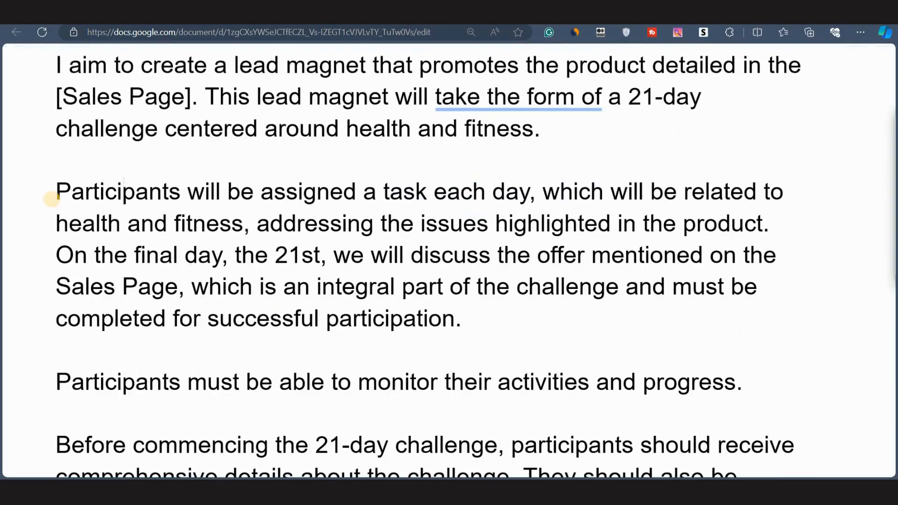
{"action": "left_click_drag", "start_coordinate": [51, 199], "coordinate": [739, 171]}
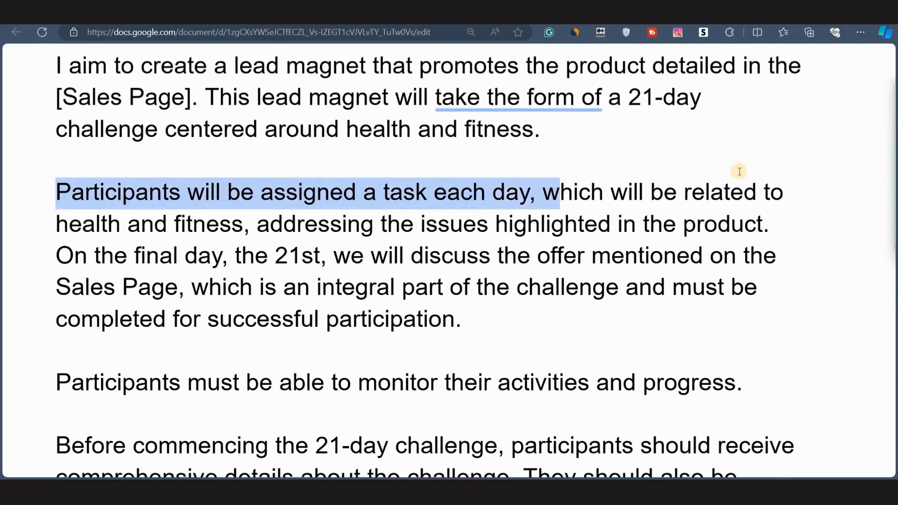
{"action": "left_click", "coordinate": [56, 229]}
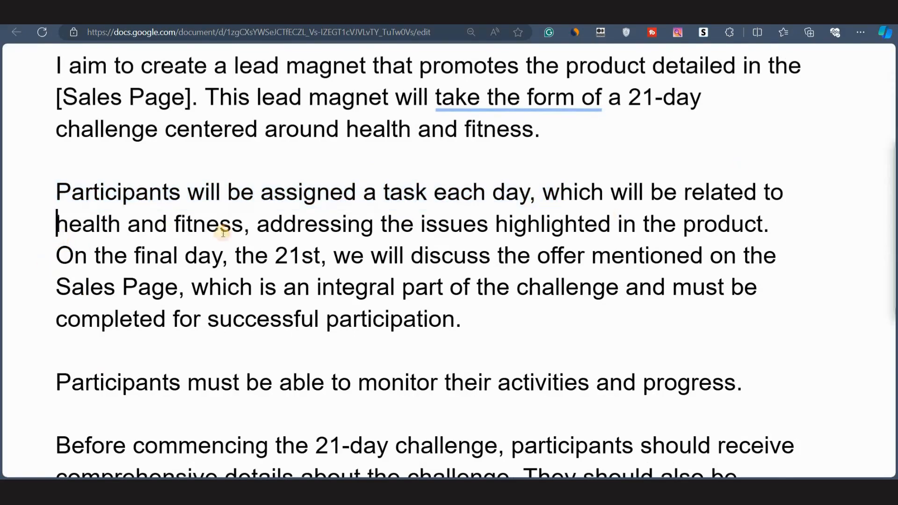
{"action": "left_click_drag", "start_coordinate": [223, 231], "coordinate": [255, 231]}
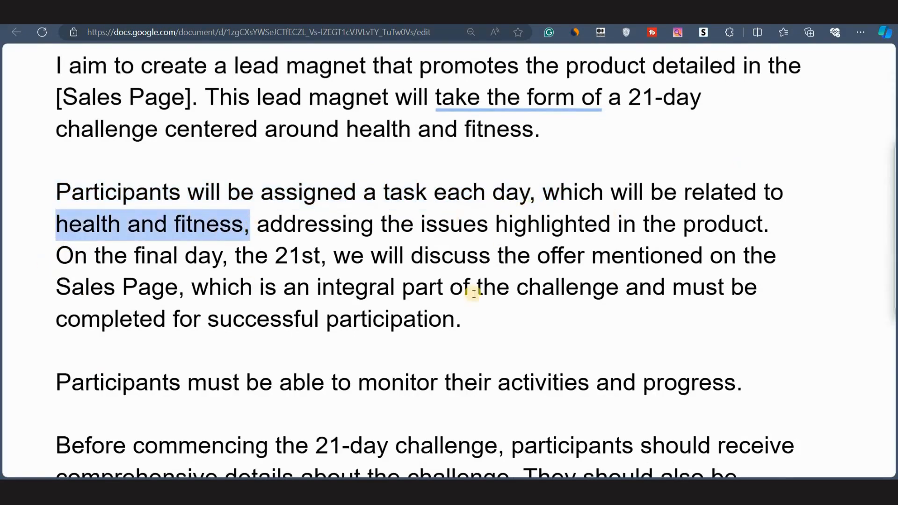
{"action": "left_click_drag", "start_coordinate": [496, 226], "coordinate": [770, 231]}
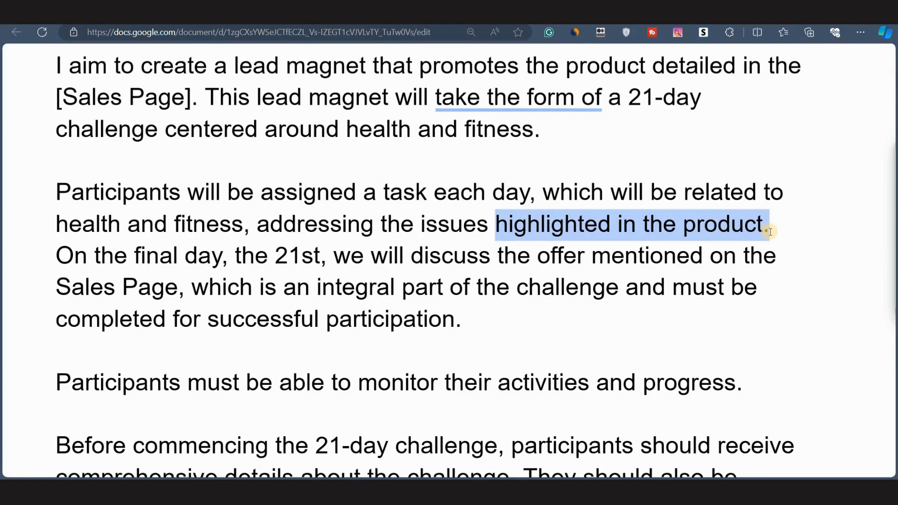
{"action": "left_click_drag", "start_coordinate": [55, 256], "coordinate": [329, 265]}
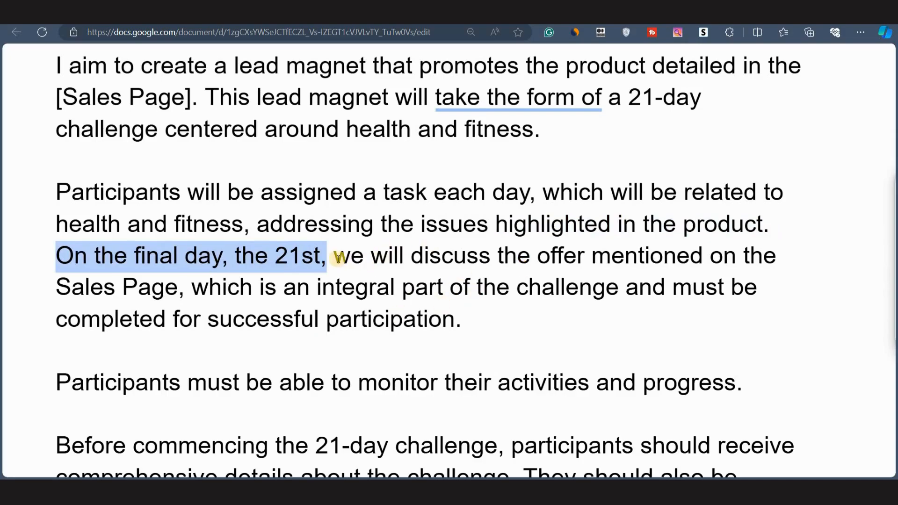
{"action": "left_click_drag", "start_coordinate": [335, 256], "coordinate": [556, 318]}
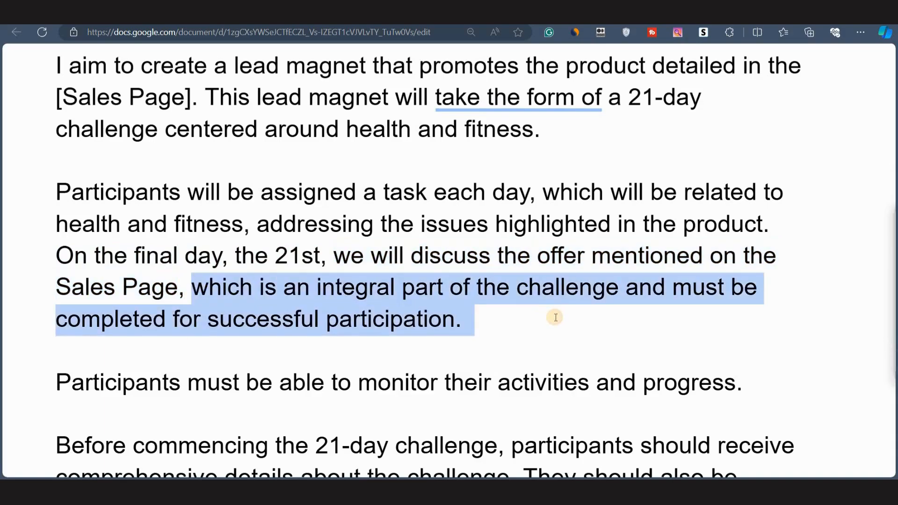
Review the remaining prompt paragraphs about the private community, requirements and warning, down to the Sales Page label.
{"action": "scroll", "coordinate": [379, 335], "scroll_direction": "down", "scroll_amount": 6}
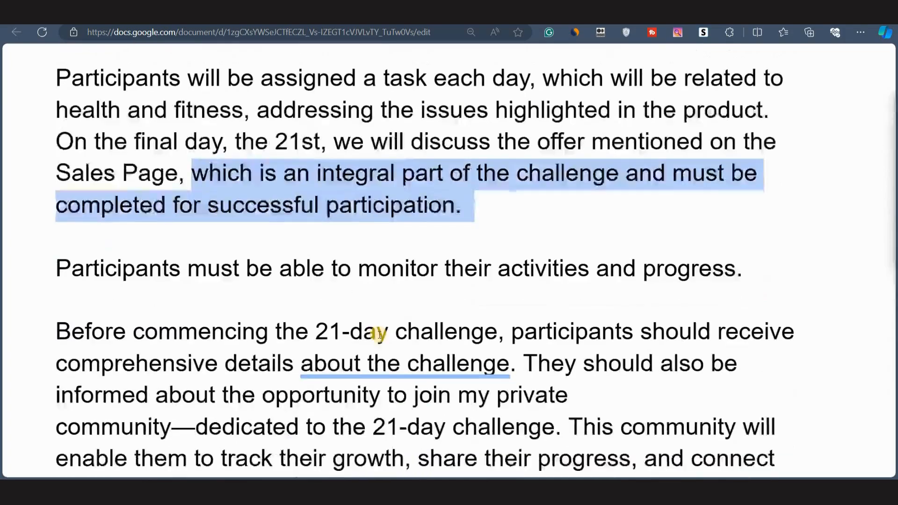
{"action": "left_click", "coordinate": [527, 153]}
{"action": "left_click", "coordinate": [636, 175], "text": "shift"}
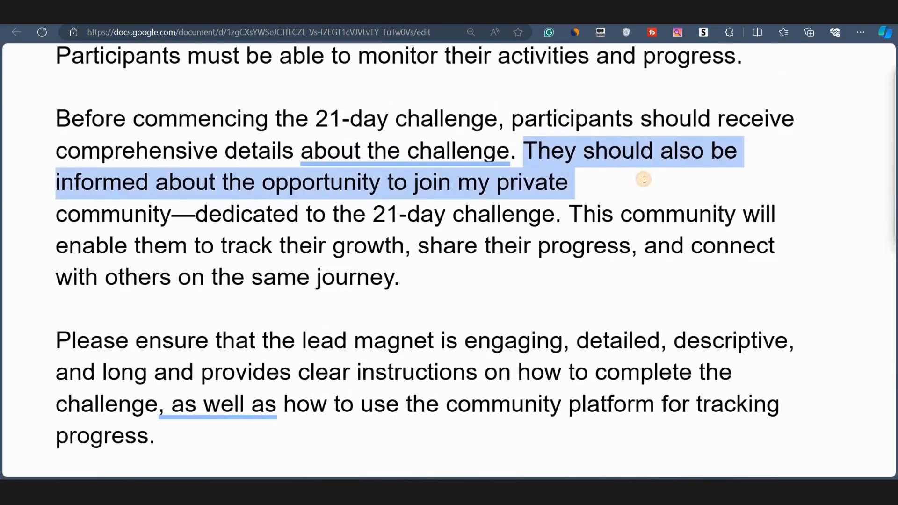
{"action": "left_click_drag", "start_coordinate": [481, 208], "coordinate": [574, 214]}
{"action": "left_click", "coordinate": [323, 277]}
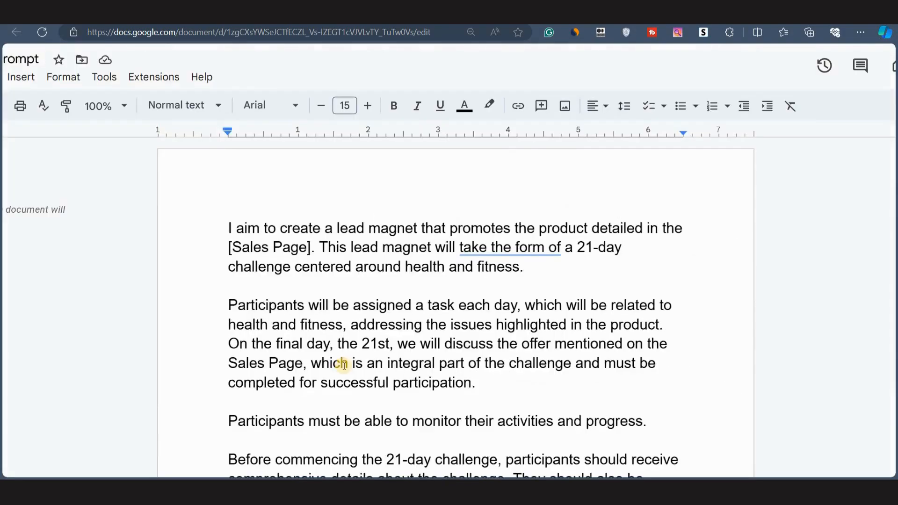
{"action": "scroll", "coordinate": [343, 365], "scroll_direction": "down", "scroll_amount": 2}
{"action": "scroll", "coordinate": [342, 369], "scroll_direction": "up", "scroll_amount": 2}
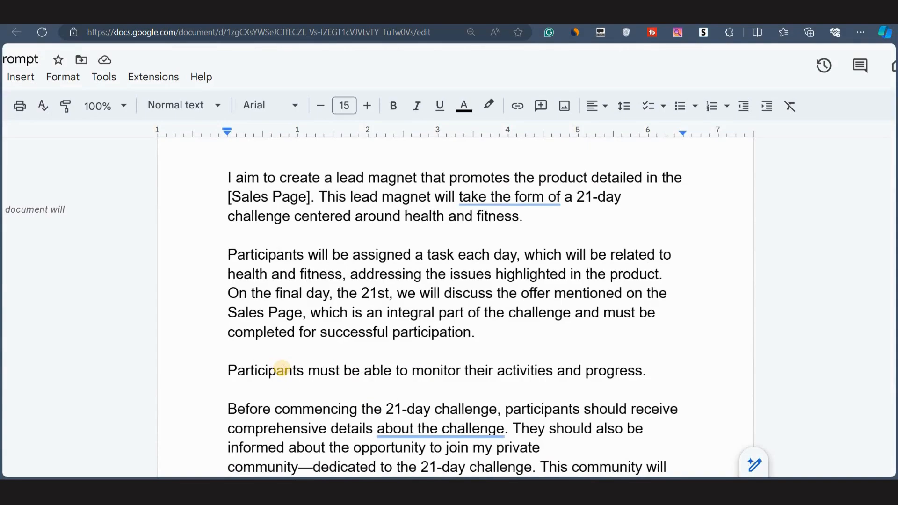
{"action": "scroll", "coordinate": [282, 370], "scroll_direction": "down", "scroll_amount": 1}
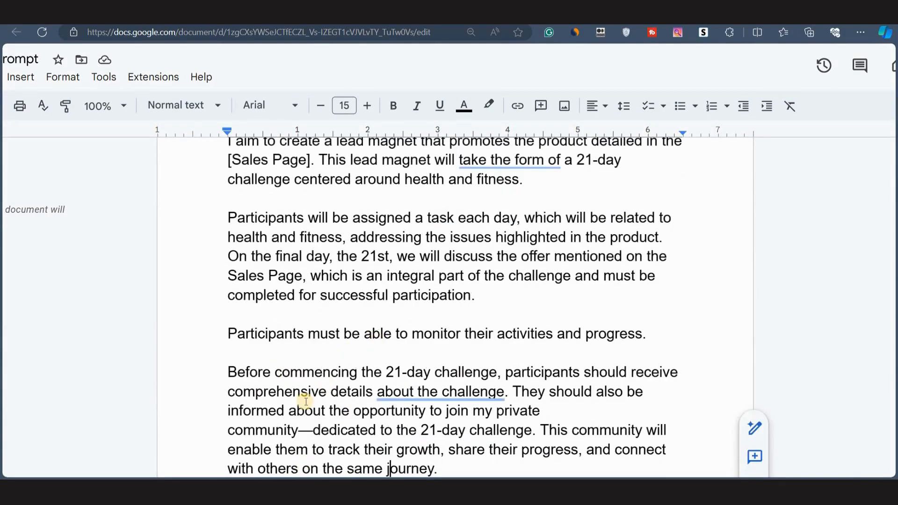
{"action": "scroll", "coordinate": [306, 401], "scroll_direction": "down", "scroll_amount": 4}
{"action": "scroll", "coordinate": [313, 299], "scroll_direction": "down", "scroll_amount": 3}
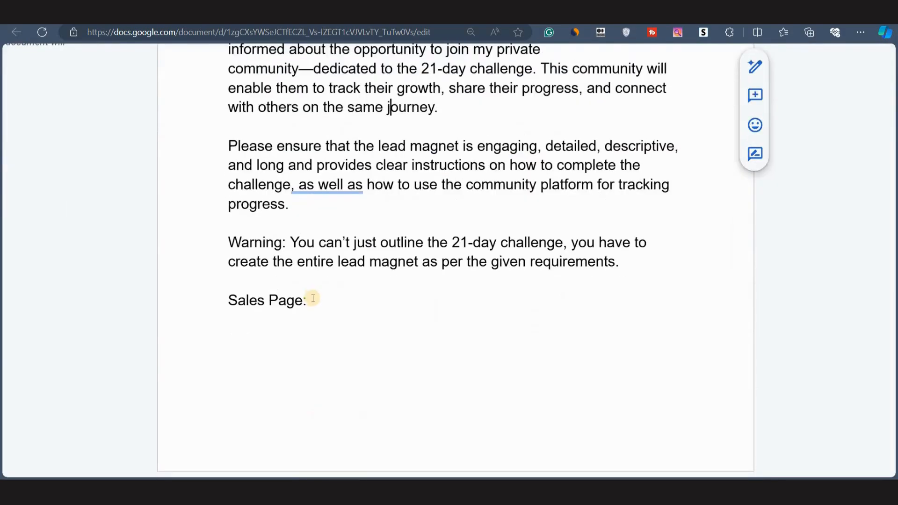
Copy all text from the Ikaria Lean Belly Juice sales page and paste it after the Sales Page: label.
{"action": "left_click", "coordinate": [313, 299]}
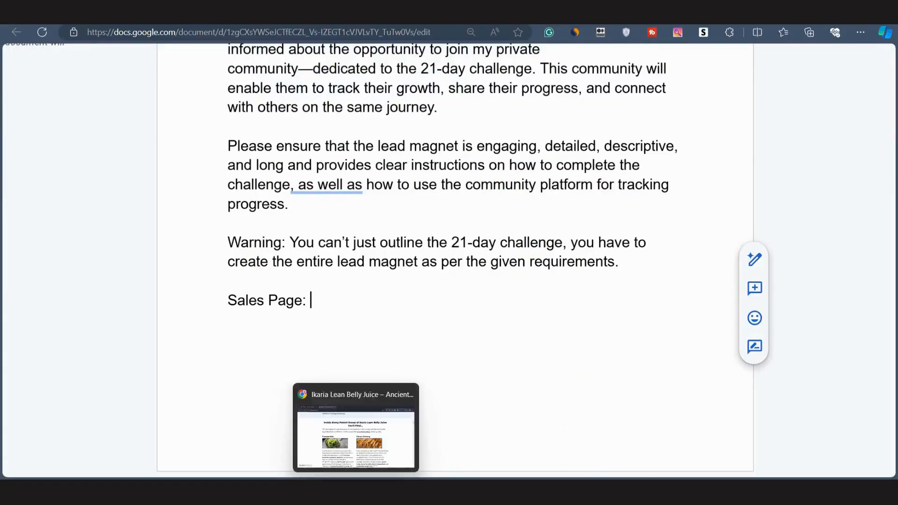
{"action": "left_click", "coordinate": [356, 426]}
{"action": "scroll", "coordinate": [325, 209], "scroll_direction": "up", "scroll_amount": 1}
{"action": "scroll", "coordinate": [325, 209], "scroll_direction": "up", "scroll_amount": 15}
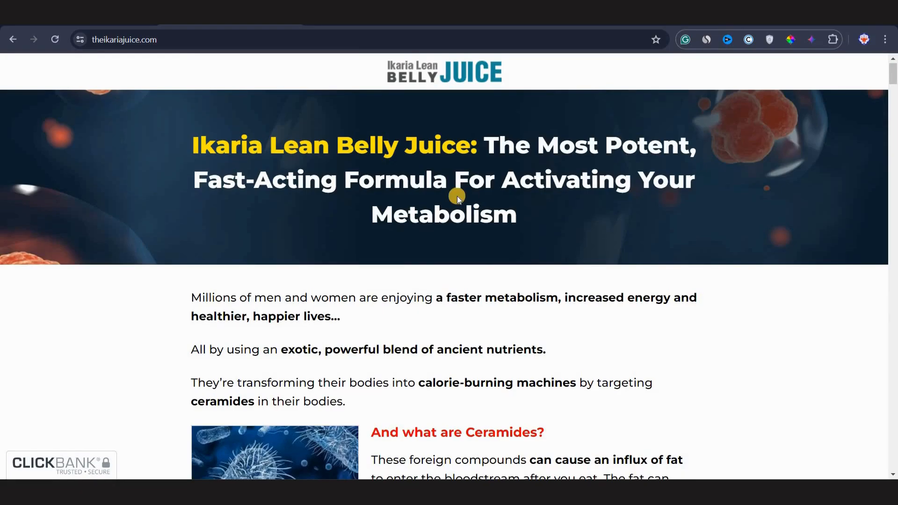
{"action": "scroll", "coordinate": [457, 196], "scroll_direction": "down", "scroll_amount": 15}
{"action": "scroll", "coordinate": [457, 195], "scroll_direction": "down", "scroll_amount": 20}
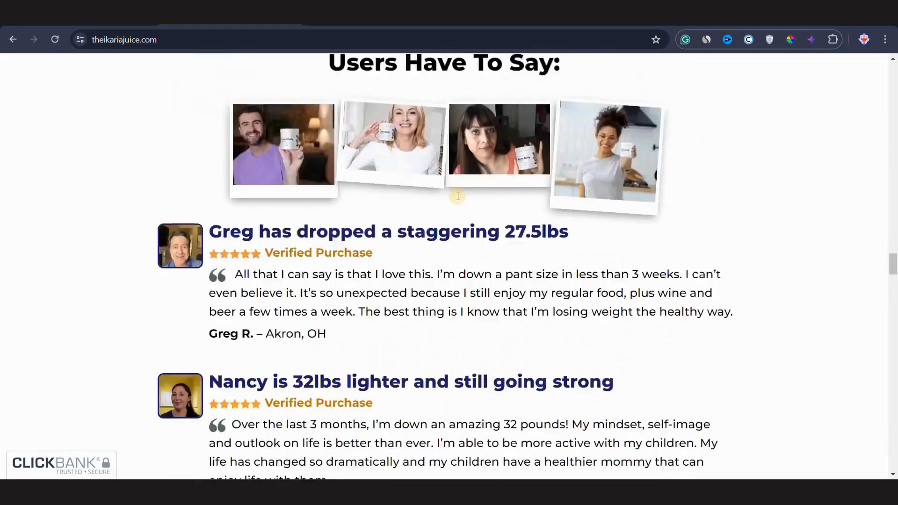
{"action": "scroll", "coordinate": [458, 196], "scroll_direction": "up", "scroll_amount": 20}
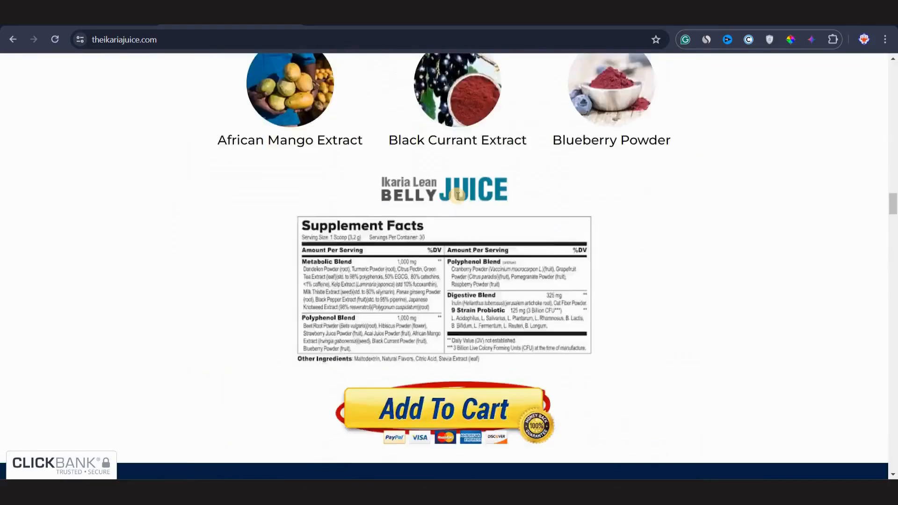
{"action": "key", "text": "ctrl+a"}
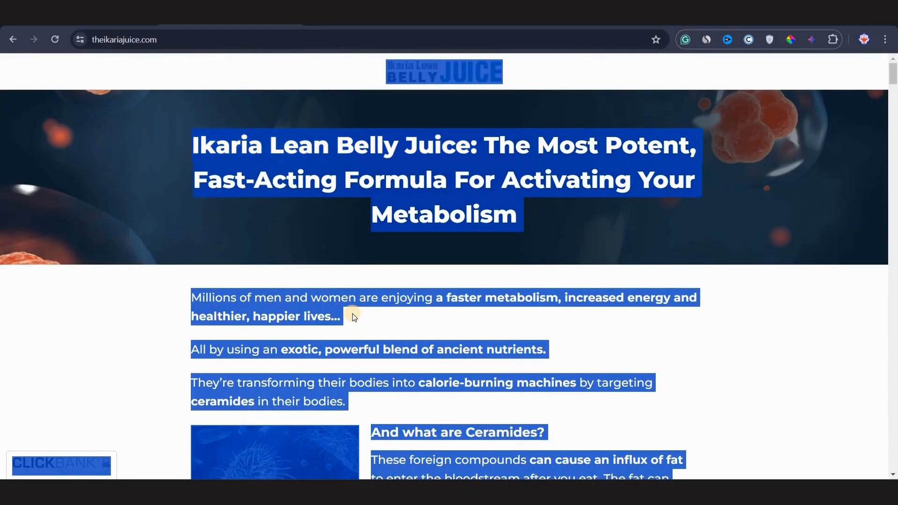
{"action": "key", "text": "alt+Tab"}
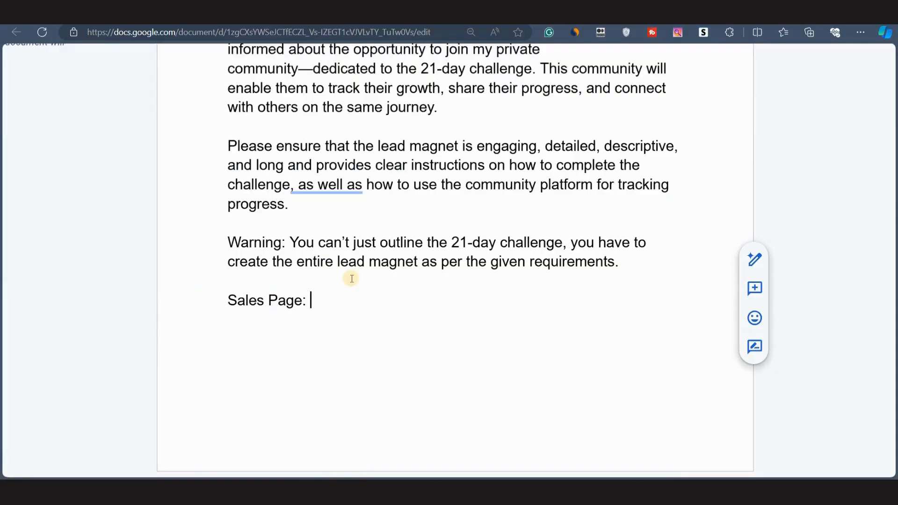
{"action": "key", "text": "ctrl+v"}
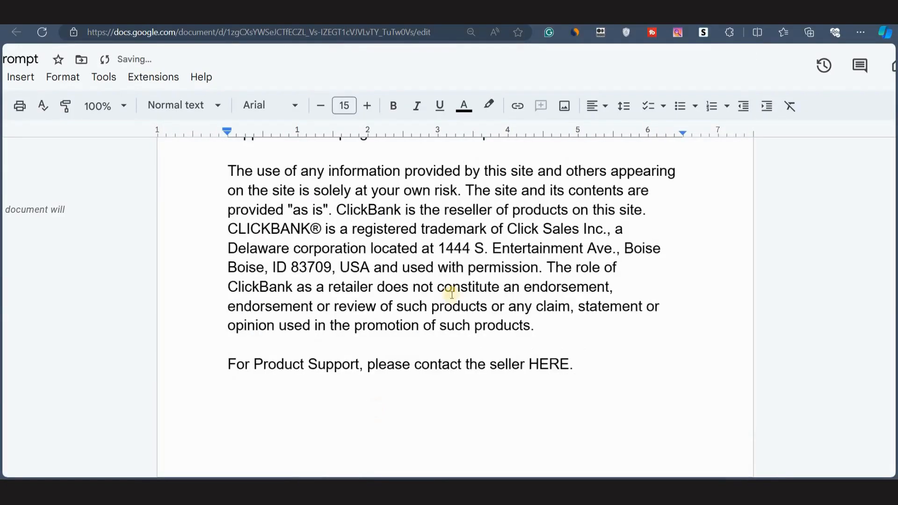
Copy the whole prompt document and submit it as a new chat in Claude.
{"action": "scroll", "coordinate": [440, 262], "scroll_direction": "up", "scroll_amount": 15}
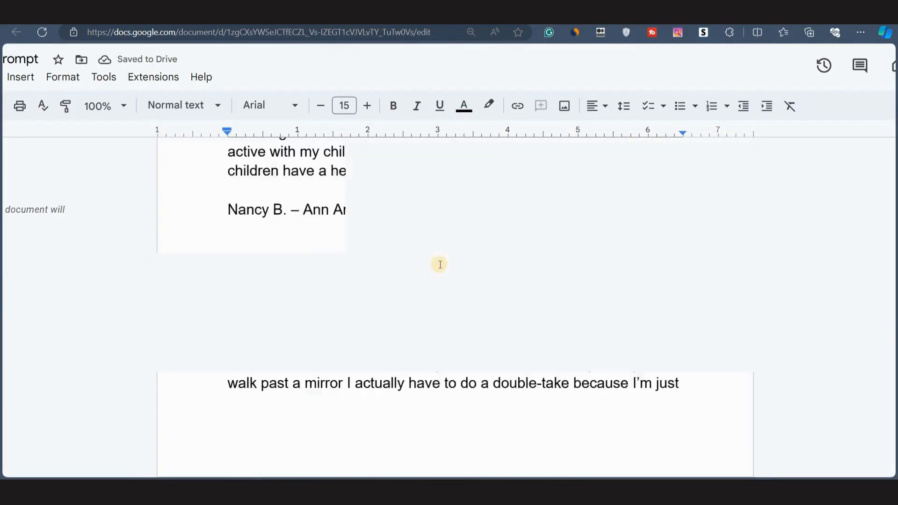
{"action": "scroll", "coordinate": [439, 264], "scroll_direction": "up", "scroll_amount": 20}
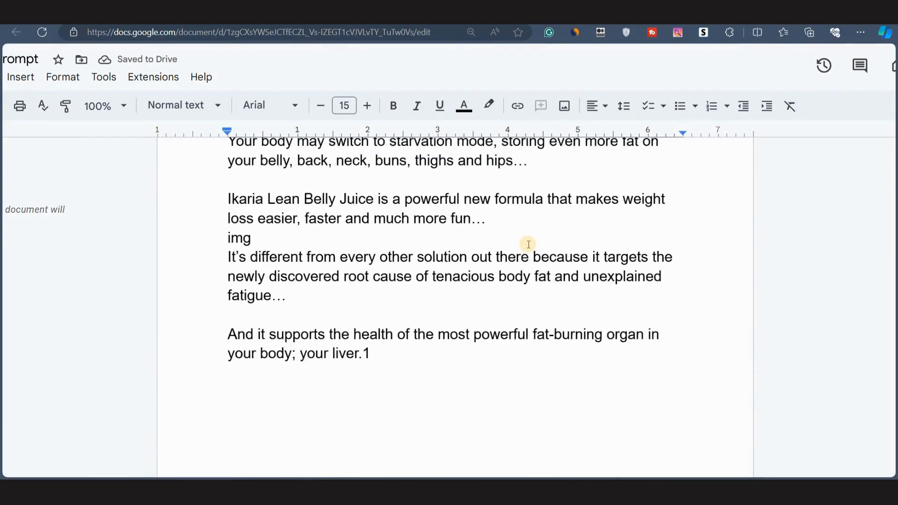
{"action": "scroll", "coordinate": [527, 243], "scroll_direction": "up", "scroll_amount": 10}
{"action": "left_click", "coordinate": [297, 301]}
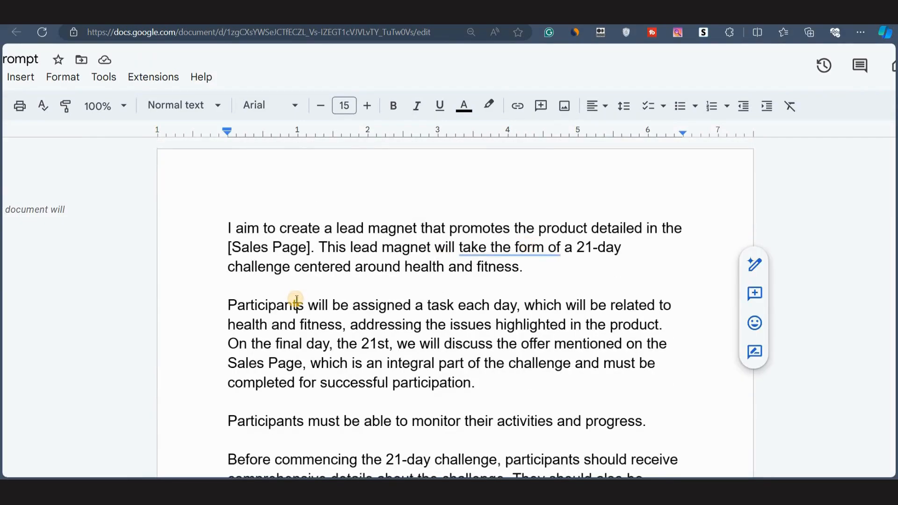
{"action": "key", "text": "ctrl+a"}
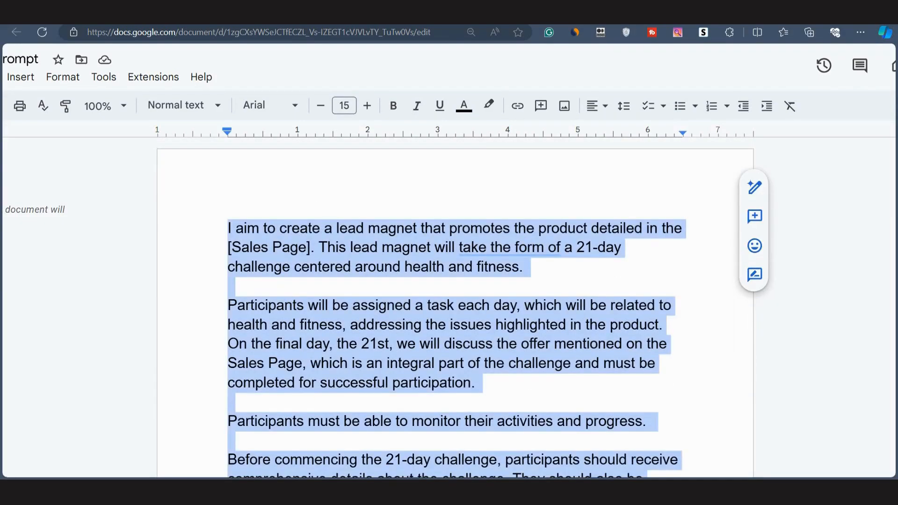
{"action": "left_click", "coordinate": [352, 15]}
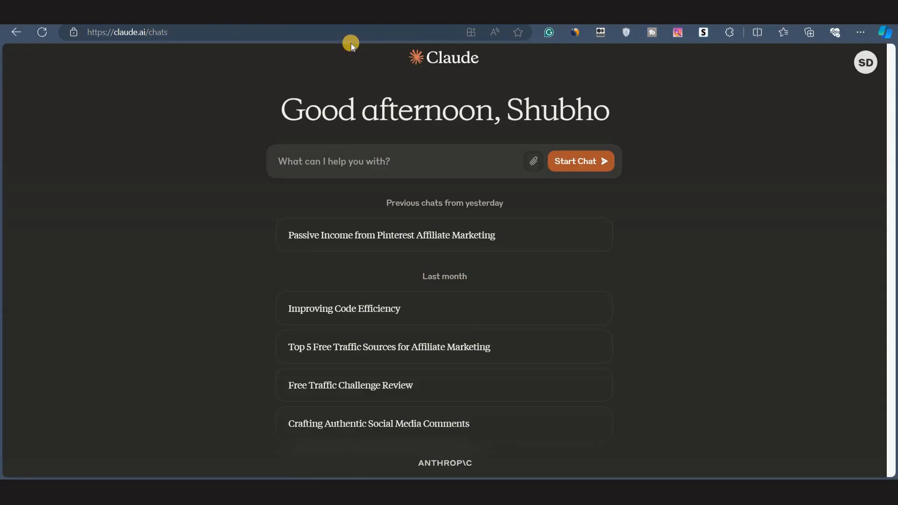
{"action": "left_click", "coordinate": [306, 167]}
{"action": "key", "text": "ctrl+v"}
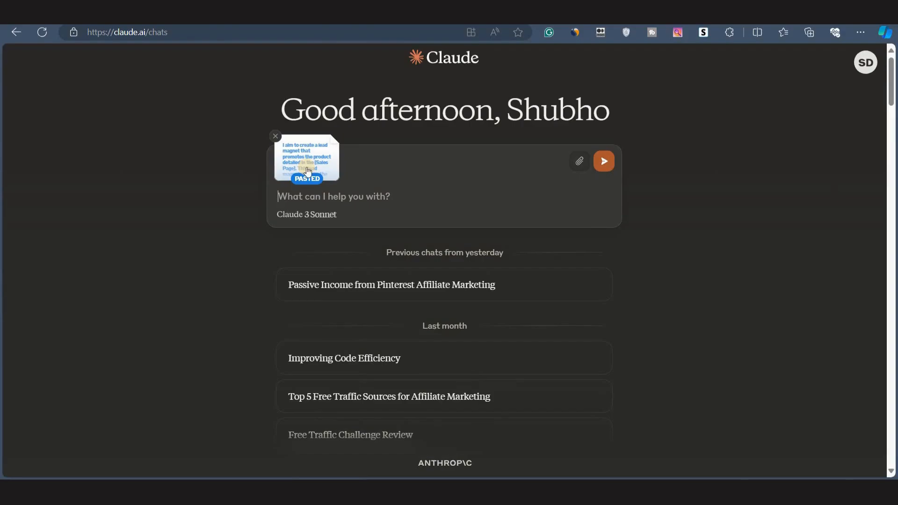
{"action": "key", "text": "Return"}
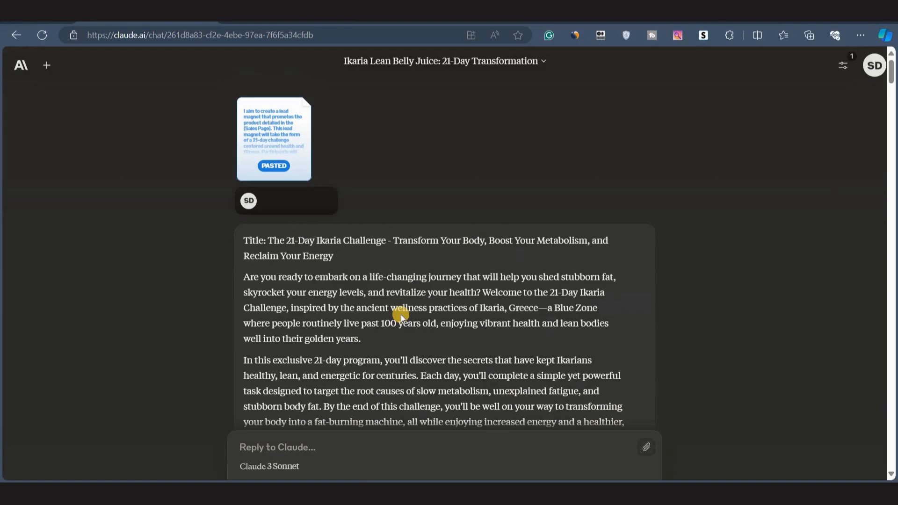
Review Claude's generated 21-Day Ikaria Challenge lead magnet, including its challenge kit section.
{"action": "scroll", "coordinate": [400, 314], "scroll_direction": "down", "scroll_amount": 6}
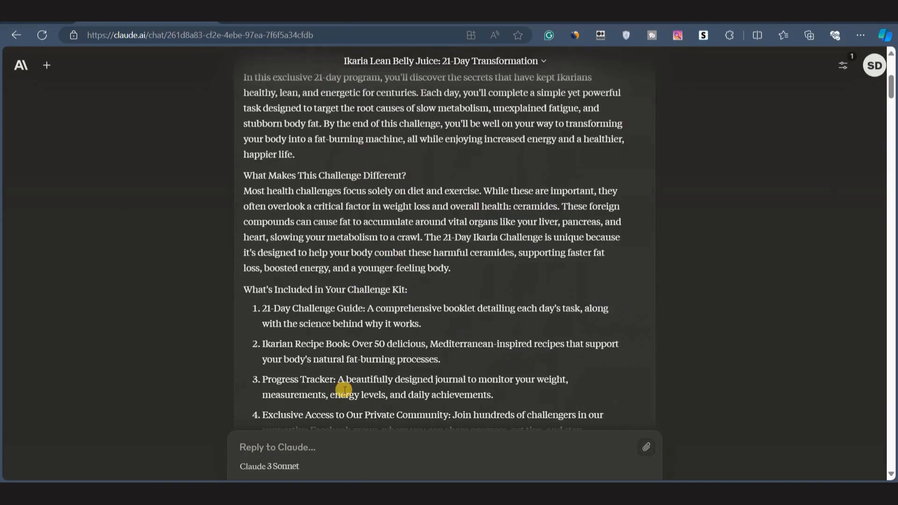
{"action": "scroll", "coordinate": [350, 292], "scroll_direction": "down", "scroll_amount": 2}
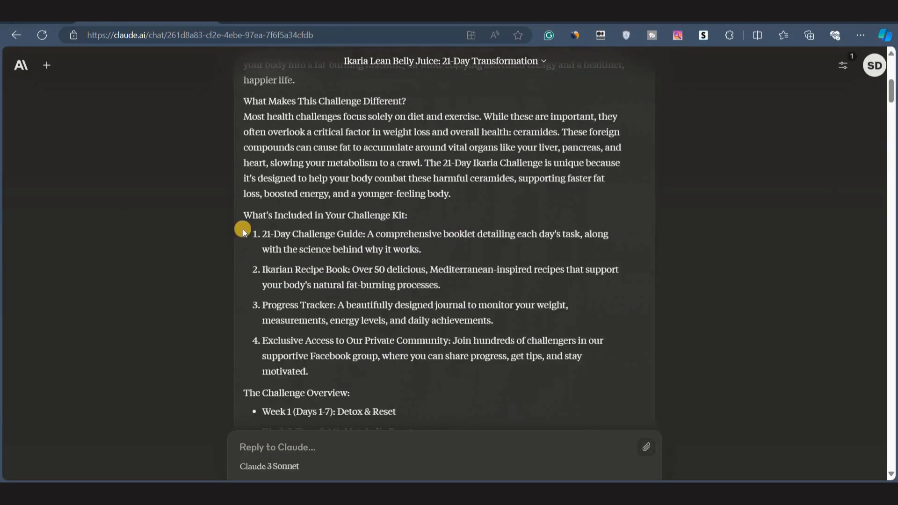
{"action": "left_click_drag", "start_coordinate": [243, 215], "coordinate": [409, 215]}
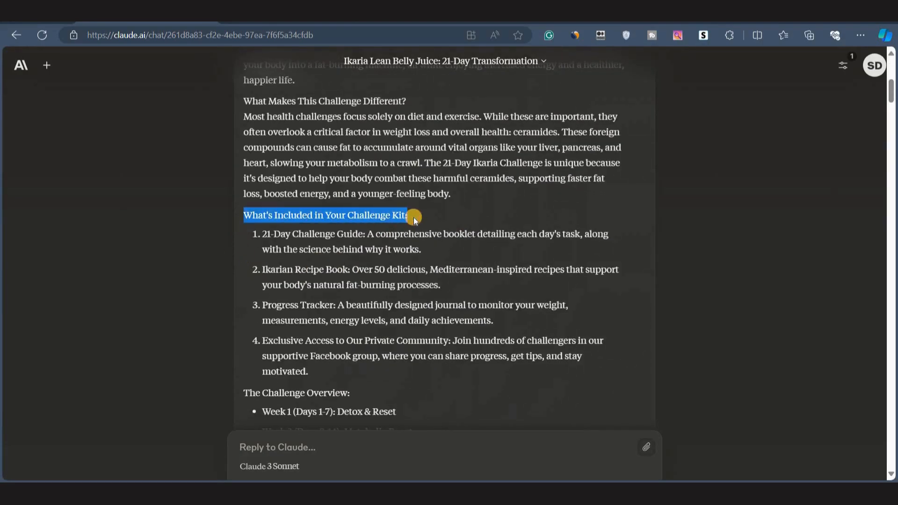
{"action": "scroll", "coordinate": [301, 304], "scroll_direction": "up", "scroll_amount": 3}
{"action": "scroll", "coordinate": [301, 304], "scroll_direction": "up", "scroll_amount": 4}
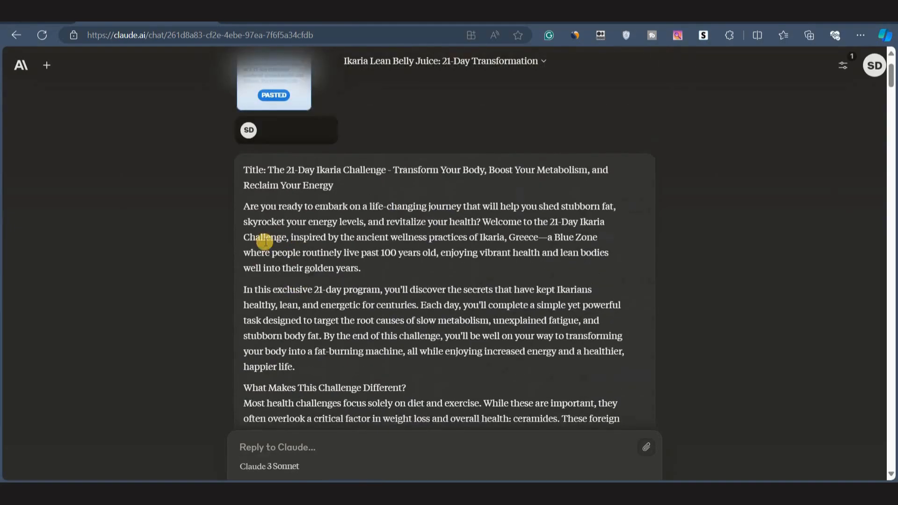
Review the first generated guide's introduction, What Makes This Challenge Different section and challenge kit items by highlighting them.
{"action": "scroll", "coordinate": [224, 167], "scroll_direction": "down", "scroll_amount": 1}
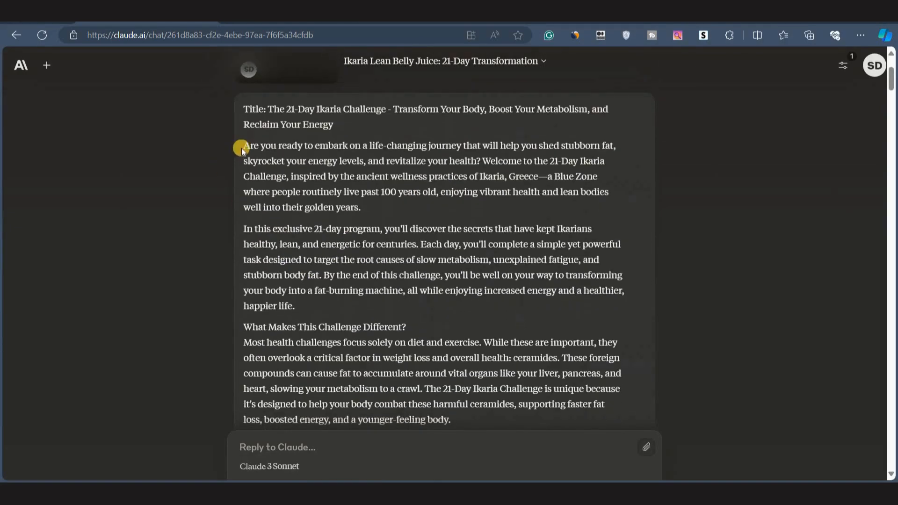
{"action": "scroll", "coordinate": [234, 150], "scroll_direction": "down", "scroll_amount": 3}
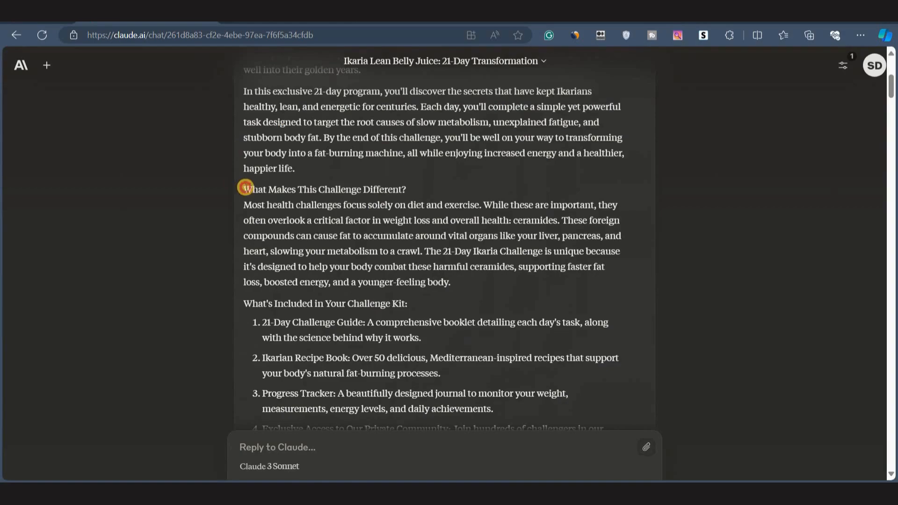
{"action": "left_click_drag", "start_coordinate": [244, 190], "coordinate": [291, 190]}
{"action": "left_click_drag", "start_coordinate": [420, 190], "coordinate": [243, 190]}
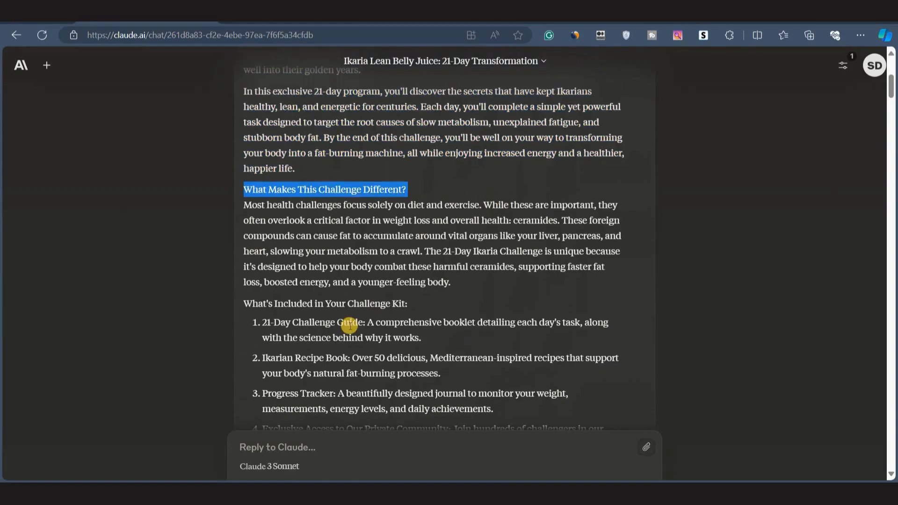
{"action": "scroll", "coordinate": [310, 327], "scroll_direction": "down", "scroll_amount": 3}
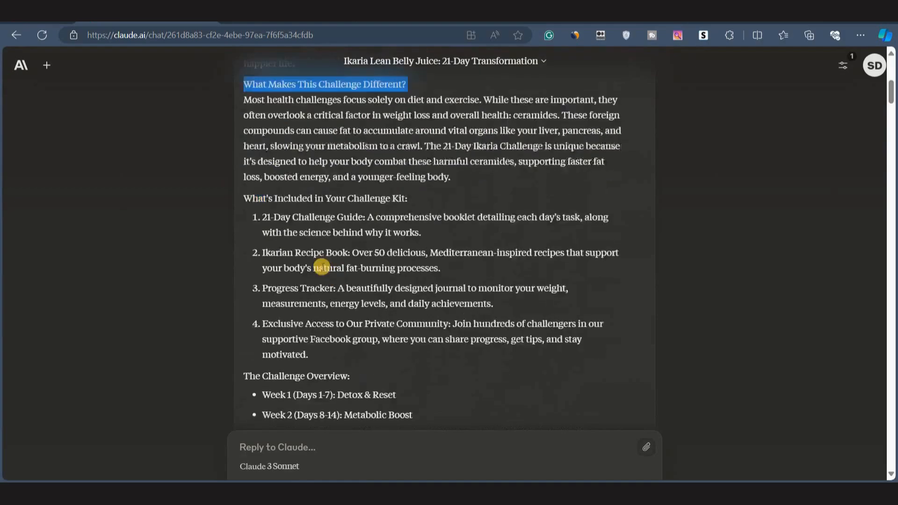
{"action": "left_click_drag", "start_coordinate": [245, 140], "coordinate": [407, 141]}
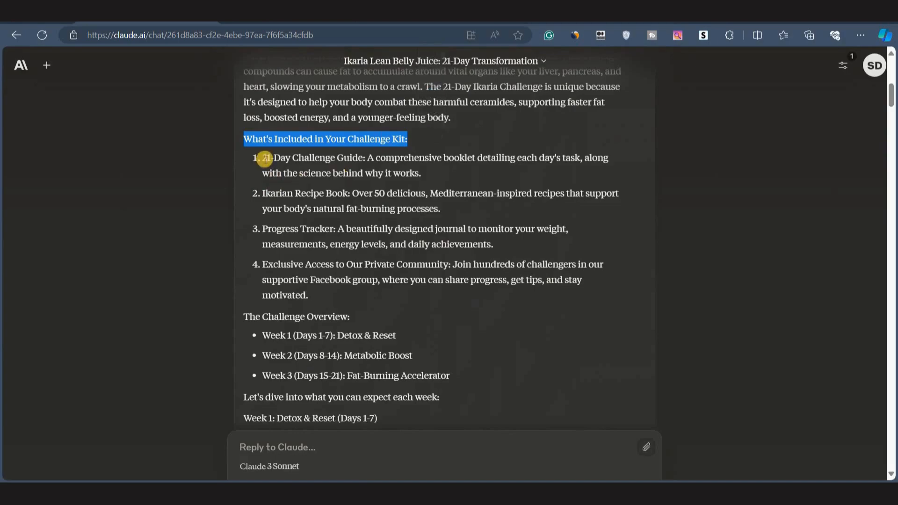
{"action": "left_click", "coordinate": [263, 156]}
{"action": "left_click_drag", "start_coordinate": [263, 156], "coordinate": [367, 161]}
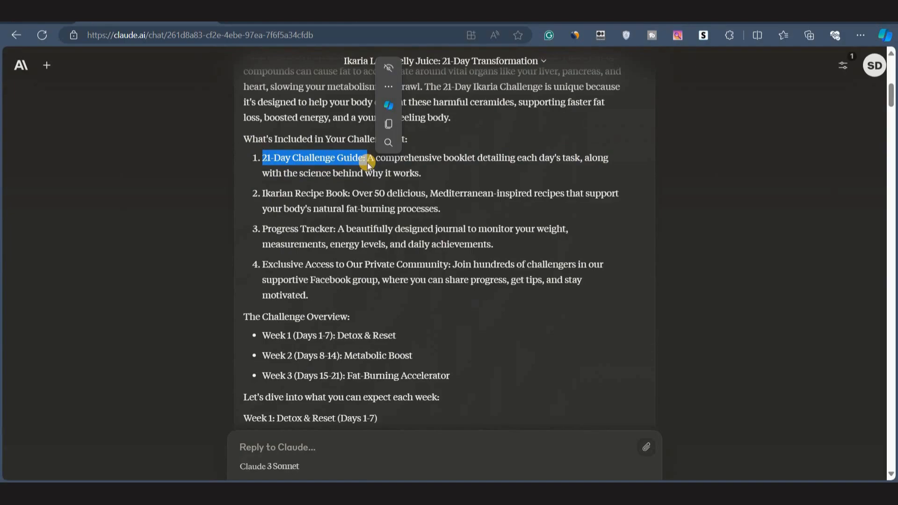
{"action": "left_click_drag", "start_coordinate": [263, 193], "coordinate": [350, 194]}
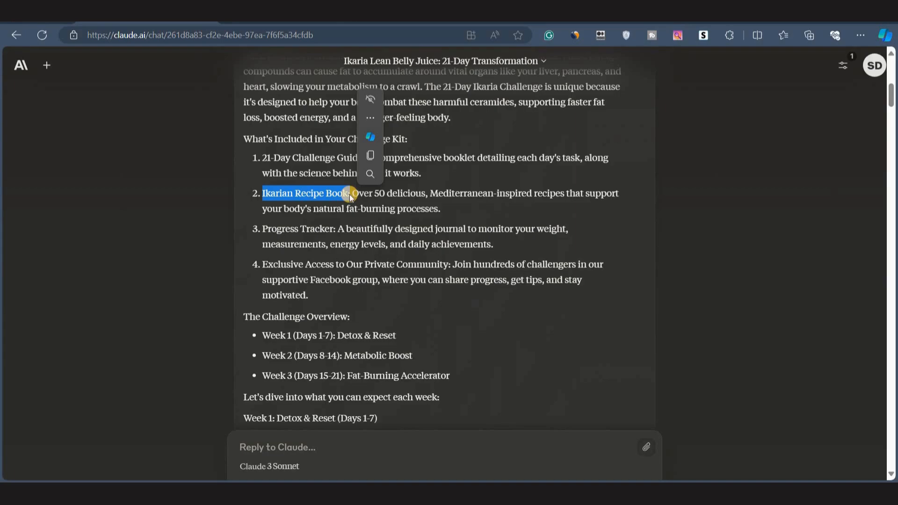
{"action": "left_click_drag", "start_coordinate": [262, 229], "coordinate": [338, 229]}
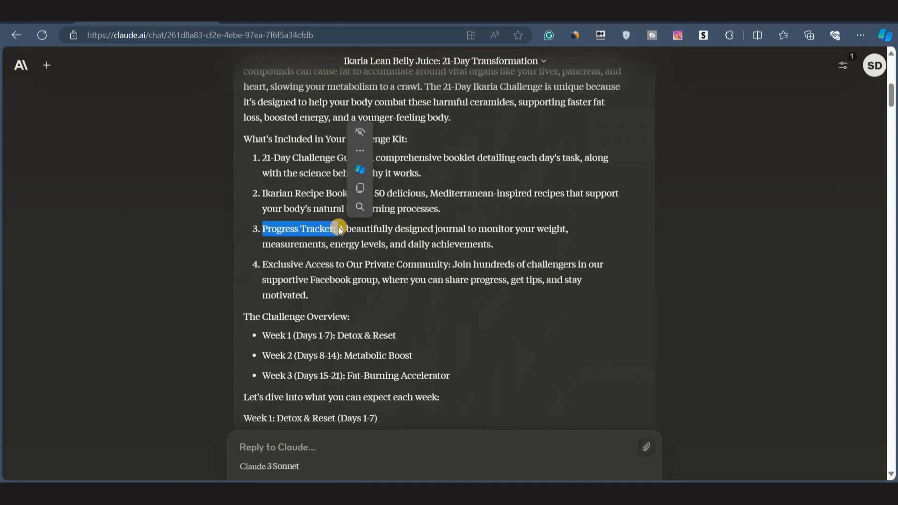
{"action": "scroll", "coordinate": [295, 345], "scroll_direction": "down", "scroll_amount": 1}
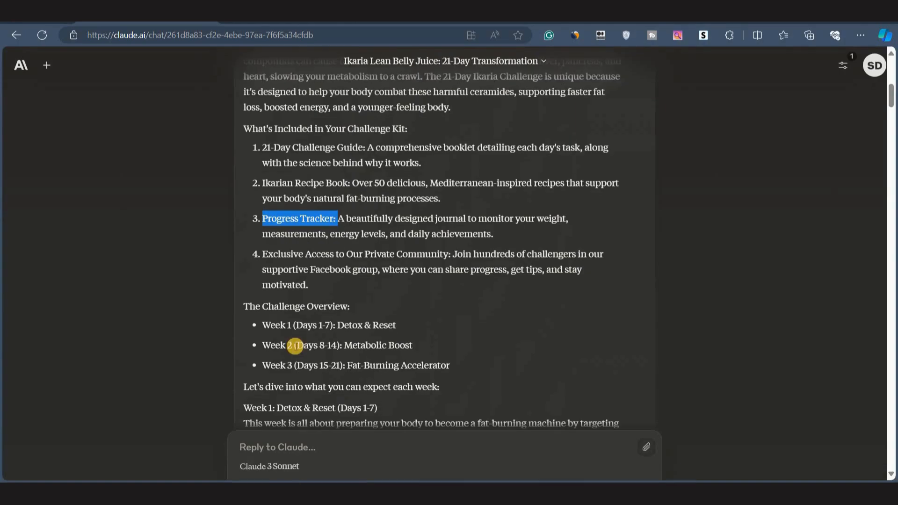
{"action": "left_click", "coordinate": [364, 271]}
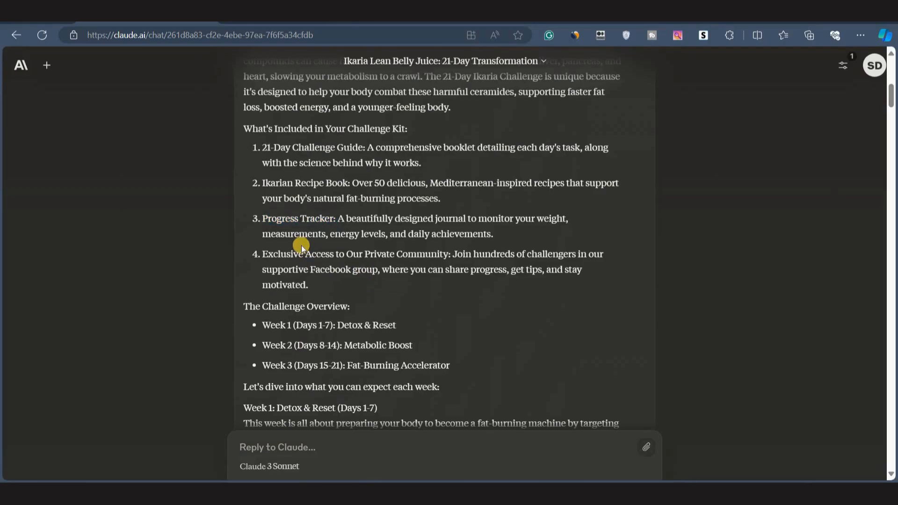
{"action": "left_click_drag", "start_coordinate": [261, 149], "coordinate": [367, 150]}
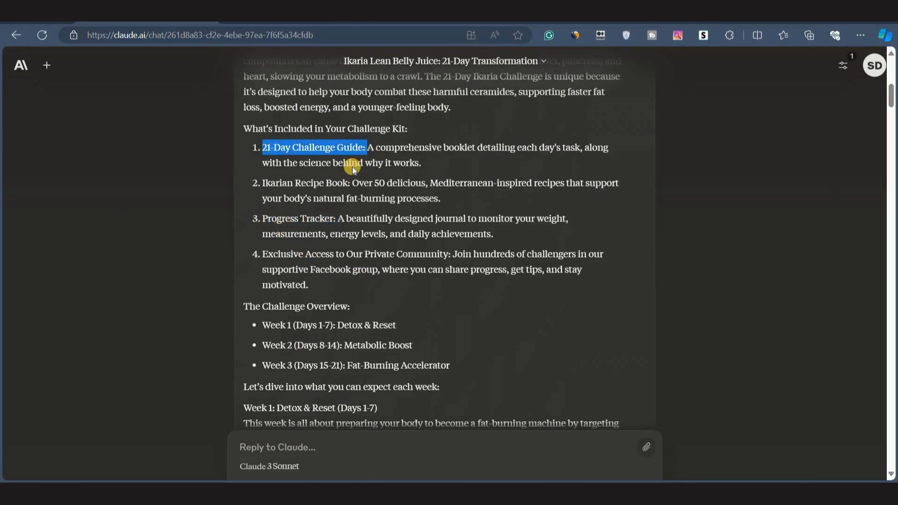
{"action": "left_click_drag", "start_coordinate": [262, 184], "coordinate": [351, 184]}
{"action": "left_click", "coordinate": [395, 296]}
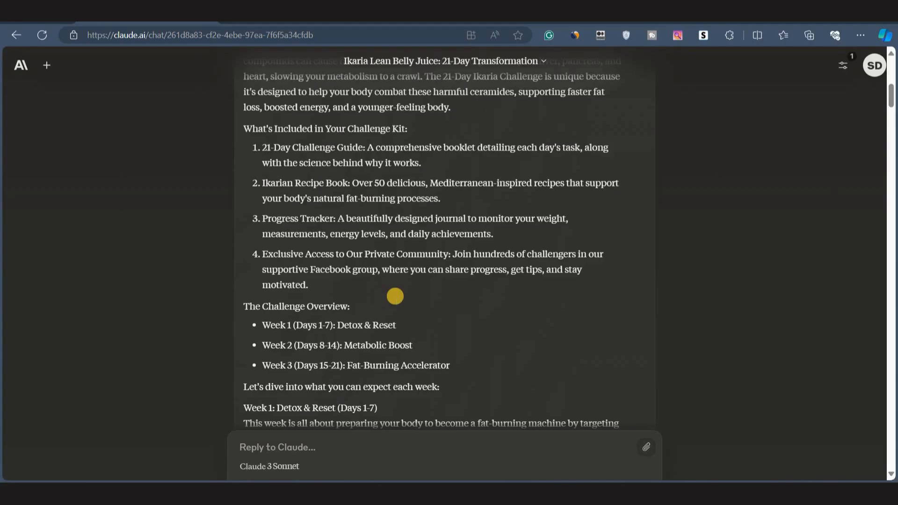
Scroll through the chat and reread the follow-up message asking for a single complete PDF guide without a challenge kit.
{"action": "scroll", "coordinate": [395, 296], "scroll_direction": "down", "scroll_amount": 15}
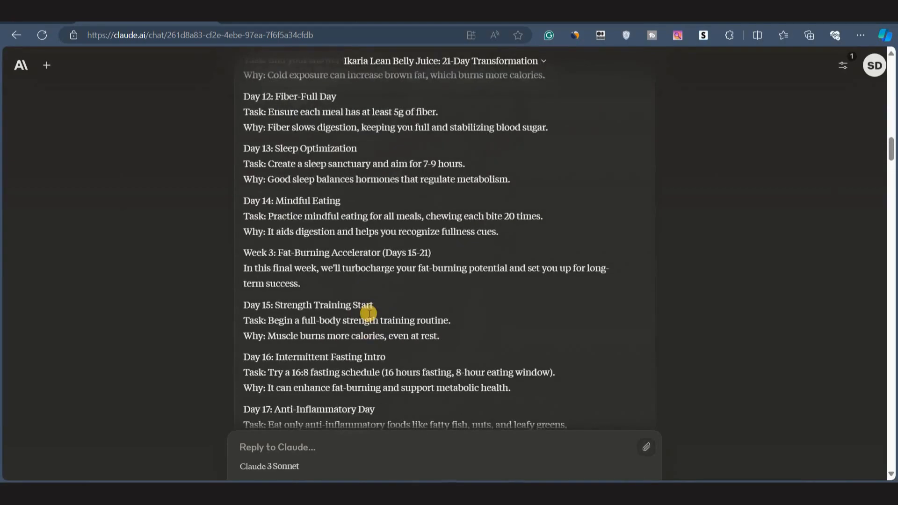
{"action": "scroll", "coordinate": [350, 184], "scroll_direction": "up", "scroll_amount": 6}
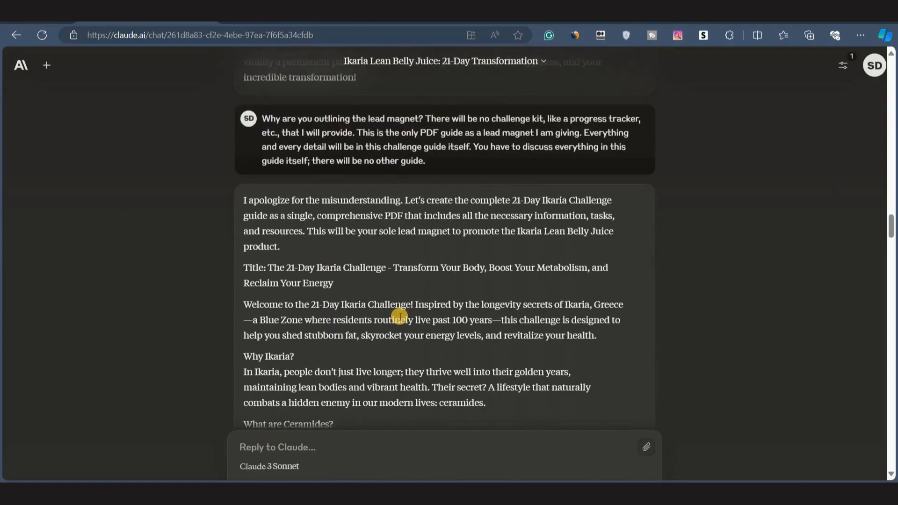
{"action": "scroll", "coordinate": [403, 327], "scroll_direction": "up", "scroll_amount": 2}
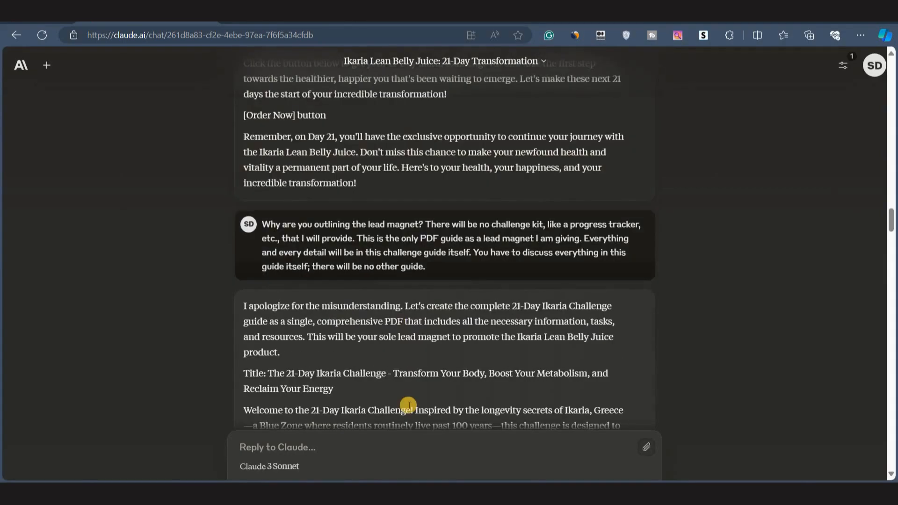
{"action": "scroll", "coordinate": [398, 398], "scroll_direction": "down", "scroll_amount": 10}
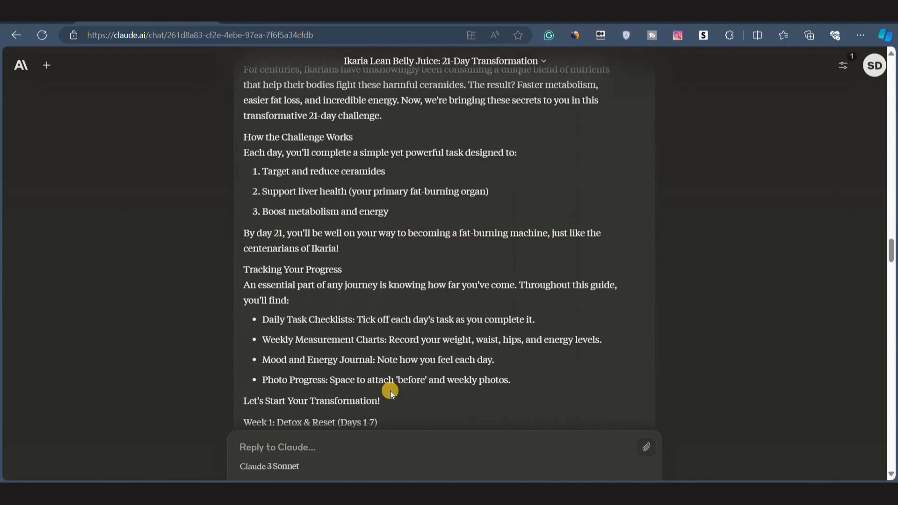
{"action": "scroll", "coordinate": [355, 229], "scroll_direction": "up", "scroll_amount": 10}
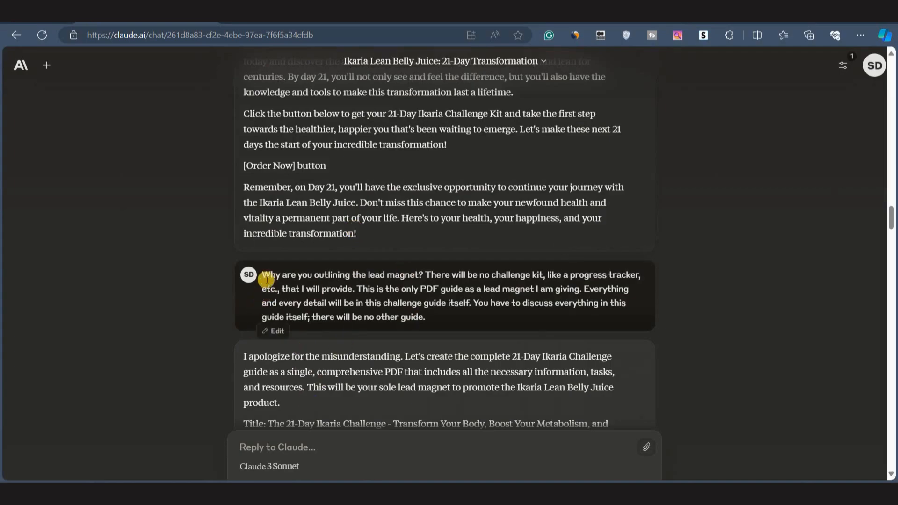
{"action": "left_click_drag", "start_coordinate": [261, 276], "coordinate": [425, 318]}
{"action": "left_click", "coordinate": [317, 276]}
{"action": "left_click_drag", "start_coordinate": [264, 274], "coordinate": [424, 277]}
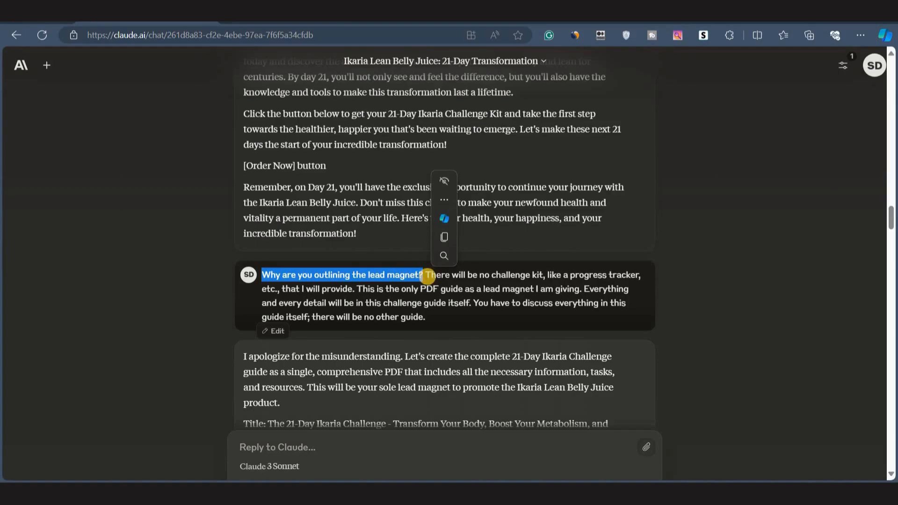
{"action": "left_click", "coordinate": [423, 276]}
{"action": "left_click_drag", "start_coordinate": [426, 275], "coordinate": [582, 301]}
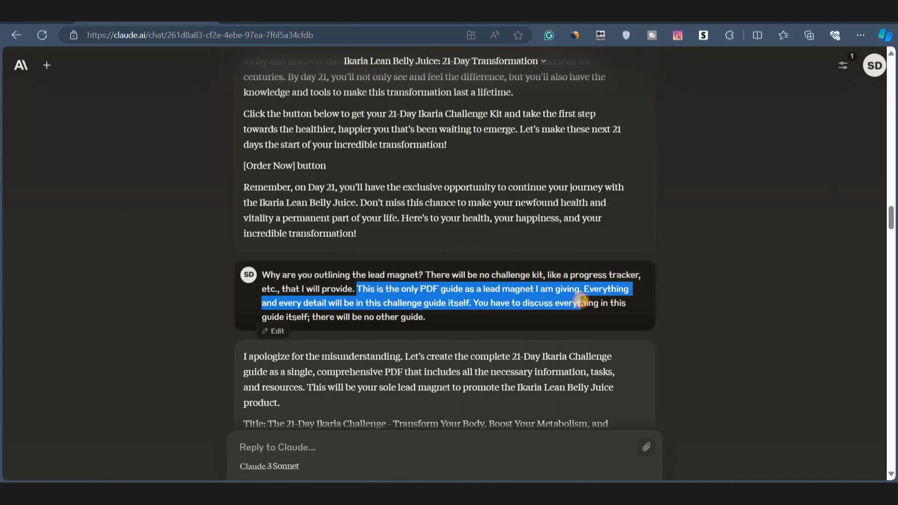
{"action": "left_click_drag", "start_coordinate": [477, 303], "coordinate": [526, 321]}
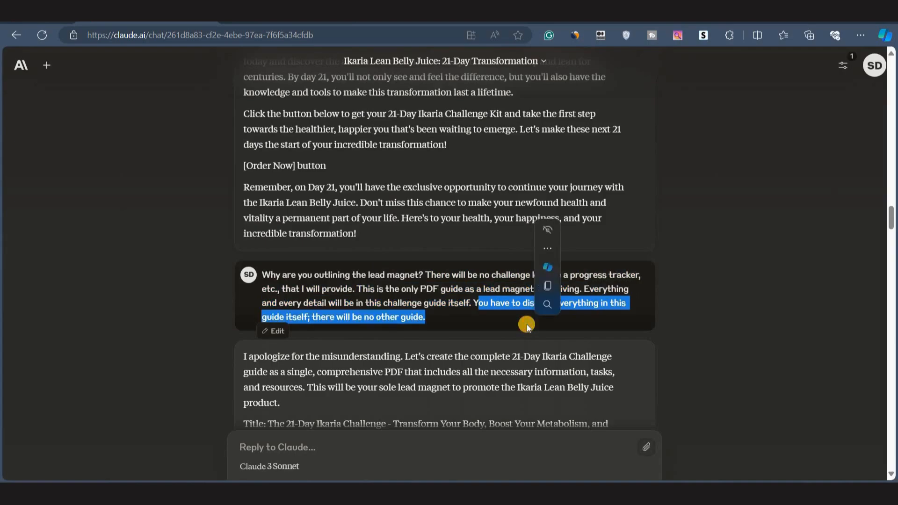
{"action": "left_click", "coordinate": [526, 325]}
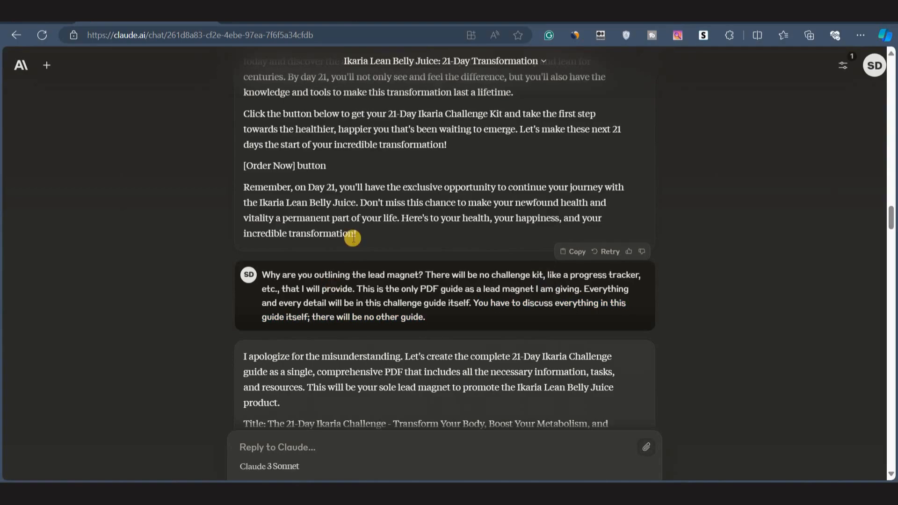
{"action": "scroll", "coordinate": [348, 248], "scroll_direction": "up", "scroll_amount": 3}
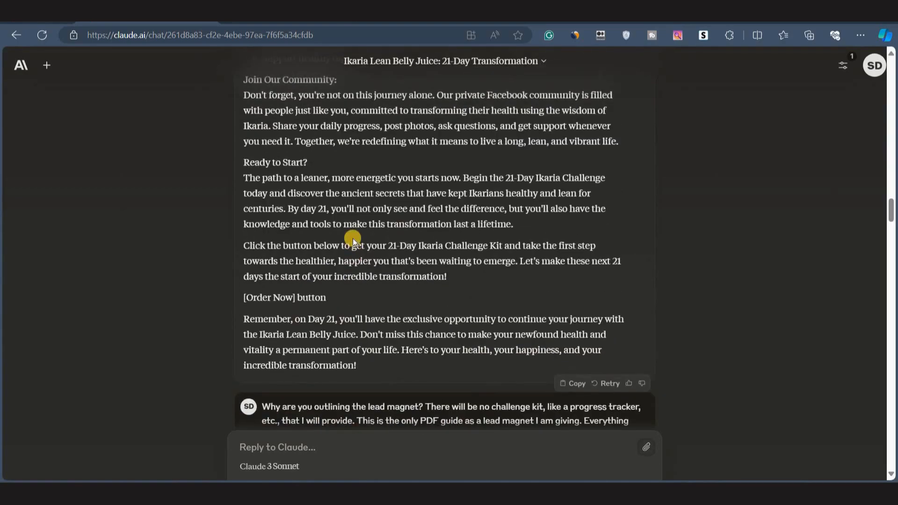
{"action": "scroll", "coordinate": [352, 237], "scroll_direction": "down", "scroll_amount": 3}
{"action": "left_click_drag", "start_coordinate": [261, 272], "coordinate": [461, 312]}
{"action": "scroll", "coordinate": [331, 284], "scroll_direction": "down", "scroll_amount": 4}
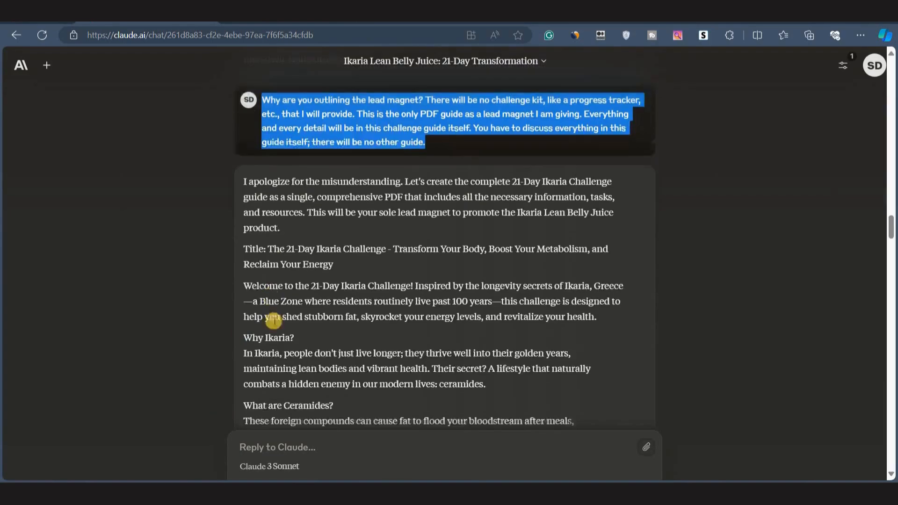
Review the revised guide's title, welcome paragraph, Why Ikaria, Ceramides and Tracking Your Progress sections.
{"action": "left_click_drag", "start_coordinate": [268, 229], "coordinate": [338, 245]}
{"action": "triple_click", "coordinate": [321, 278]}
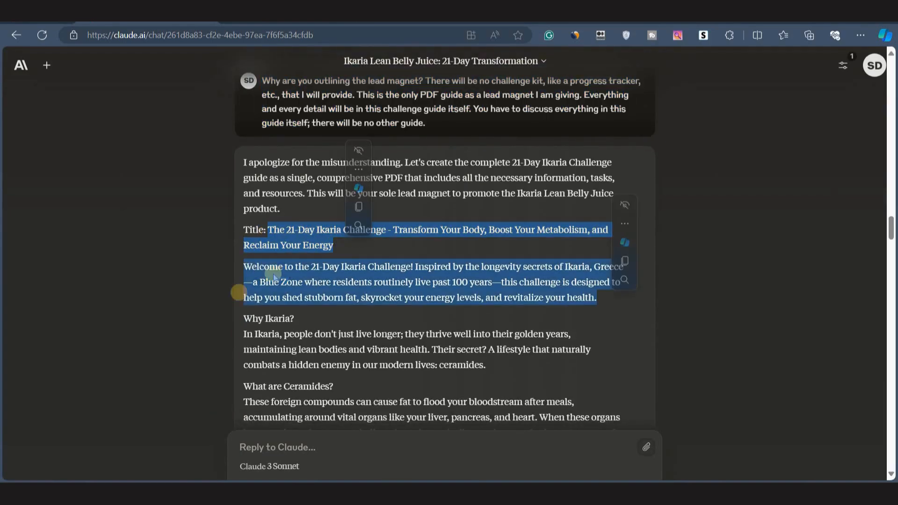
{"action": "scroll", "coordinate": [321, 278], "scroll_direction": "down", "scroll_amount": 3}
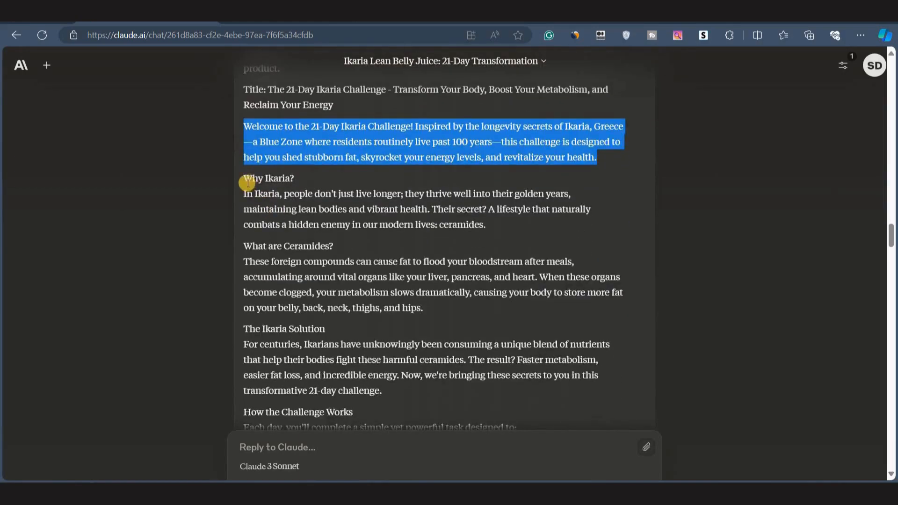
{"action": "left_click_drag", "start_coordinate": [248, 178], "coordinate": [325, 176]}
{"action": "left_click_drag", "start_coordinate": [240, 246], "coordinate": [349, 234]}
{"action": "left_click", "coordinate": [334, 245]}
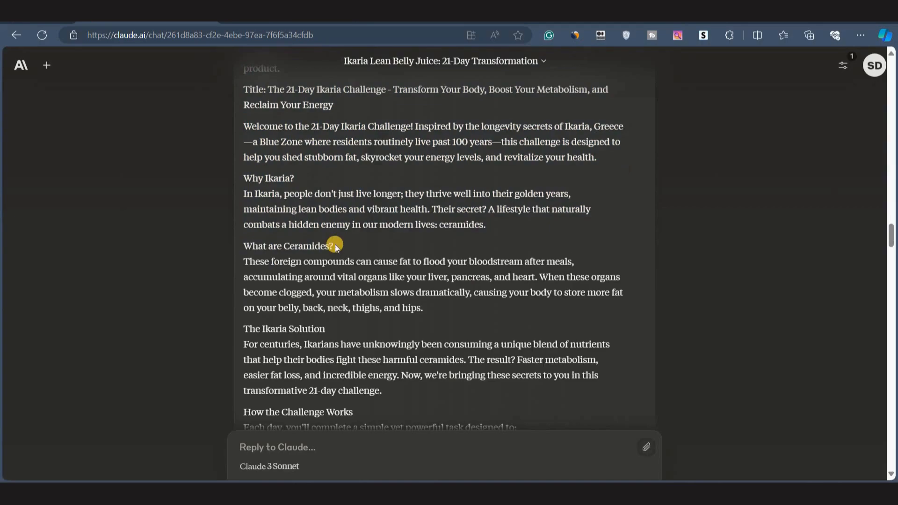
{"action": "scroll", "coordinate": [354, 301], "scroll_direction": "down", "scroll_amount": 2}
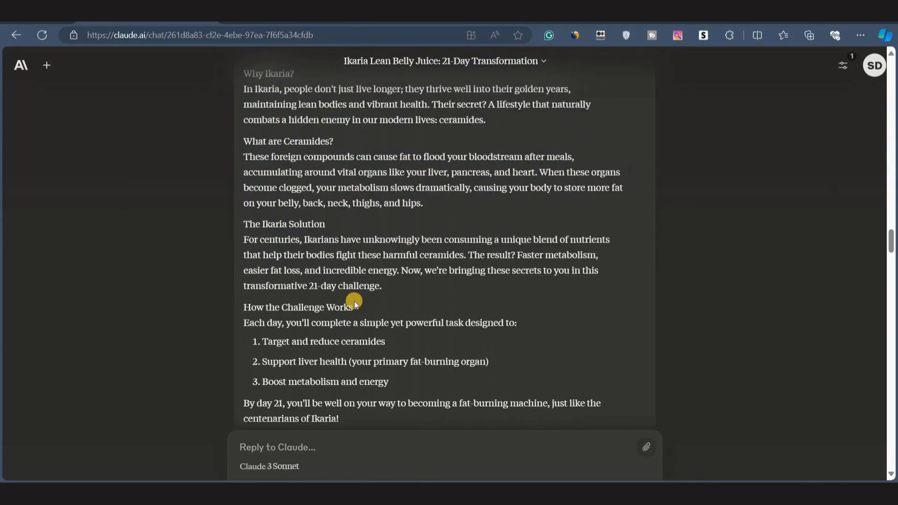
{"action": "scroll", "coordinate": [354, 301], "scroll_direction": "down", "scroll_amount": 2}
{"action": "left_click_drag", "start_coordinate": [240, 187], "coordinate": [358, 190]}
{"action": "left_click", "coordinate": [335, 210]}
{"action": "scroll", "coordinate": [335, 211], "scroll_direction": "down", "scroll_amount": 2}
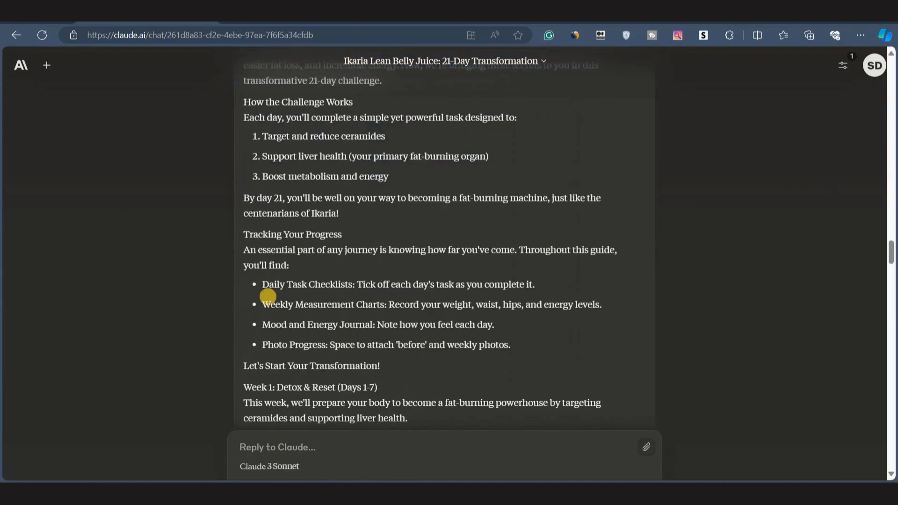
{"action": "left_click_drag", "start_coordinate": [346, 235], "coordinate": [239, 234]}
Examine the revised guide's Week 1 daily tasks and their task-completed checkbox lines.
{"action": "scroll", "coordinate": [351, 338], "scroll_direction": "down", "scroll_amount": 1}
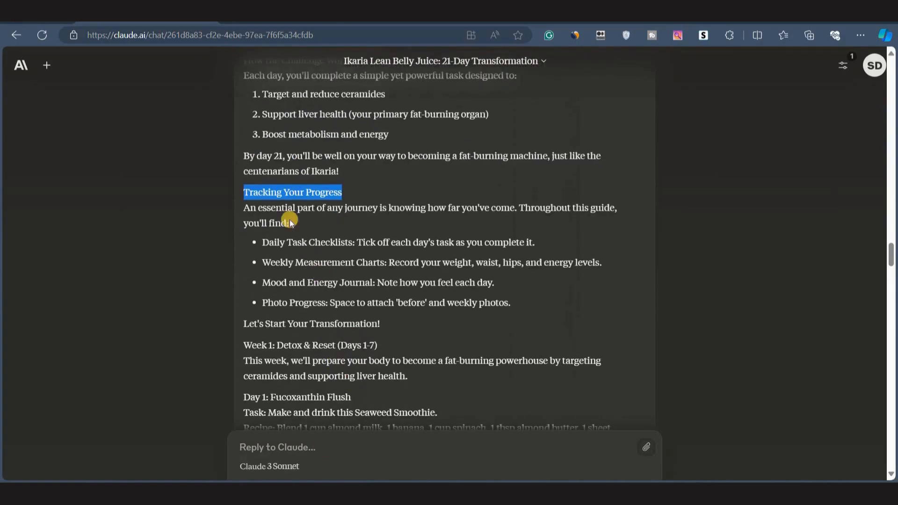
{"action": "scroll", "coordinate": [316, 327], "scroll_direction": "down", "scroll_amount": 3}
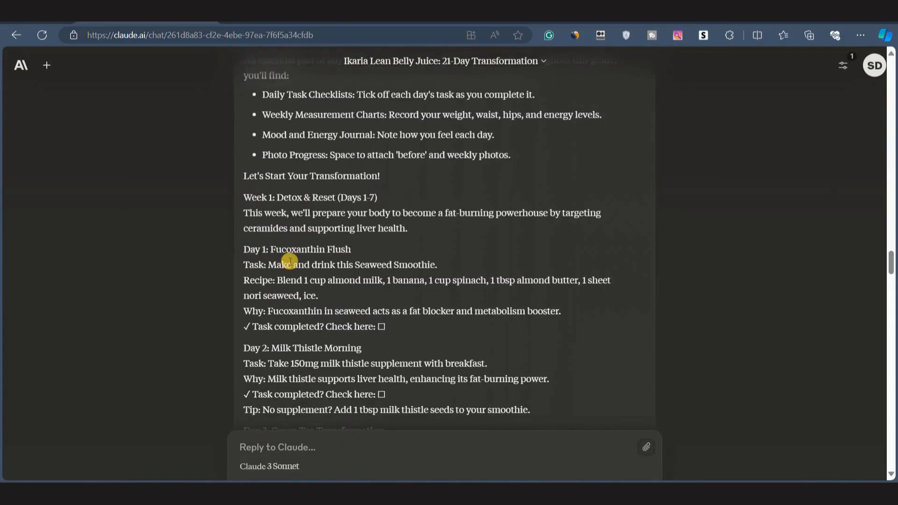
{"action": "scroll", "coordinate": [253, 277], "scroll_direction": "down", "scroll_amount": 1}
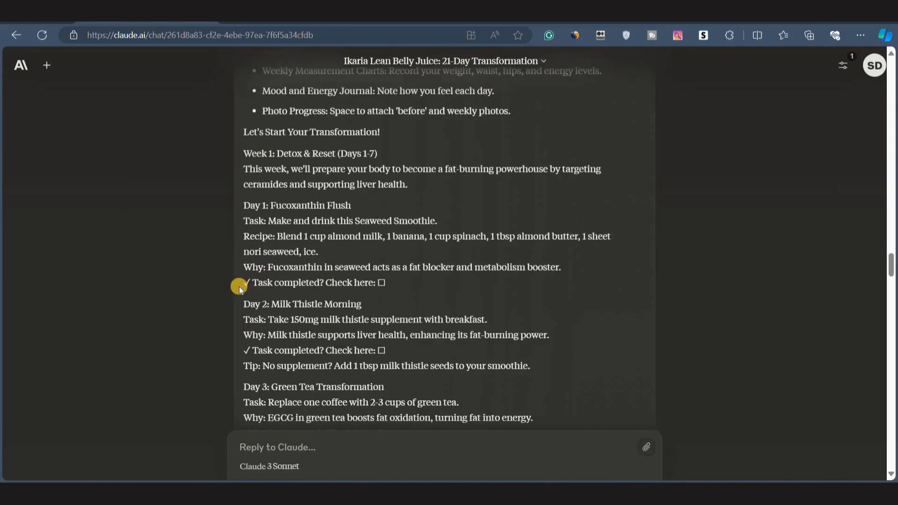
{"action": "left_click", "coordinate": [255, 281], "text": "shift"}
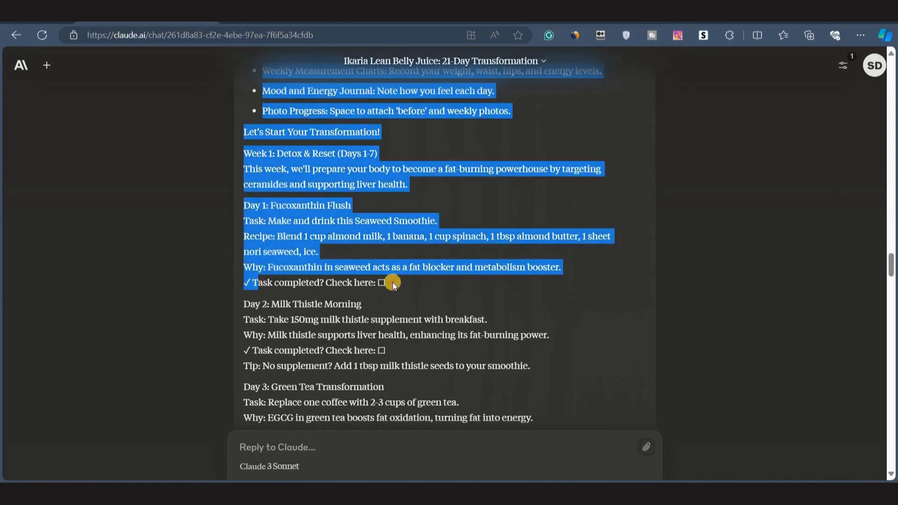
{"action": "left_click", "coordinate": [386, 280]}
{"action": "left_click_drag", "start_coordinate": [386, 282], "coordinate": [244, 283]}
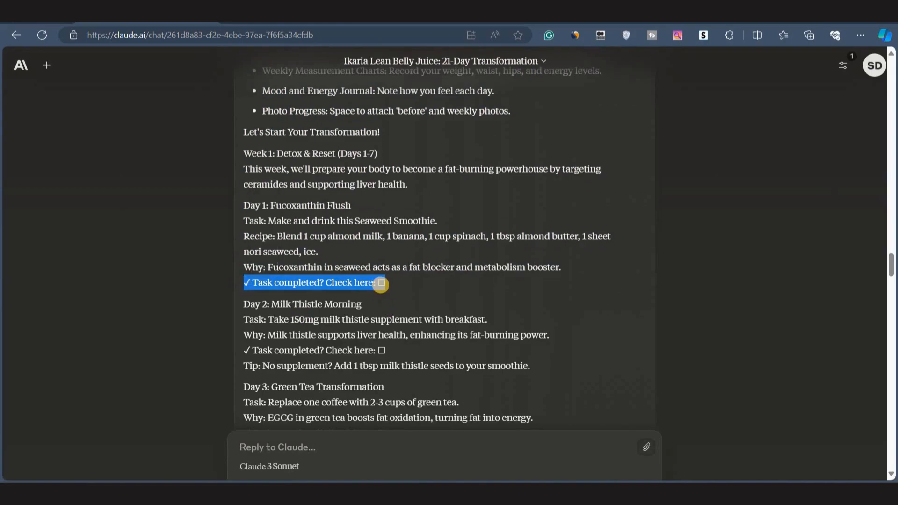
{"action": "left_click", "coordinate": [381, 284]}
{"action": "scroll", "coordinate": [315, 327], "scroll_direction": "down", "scroll_amount": 2}
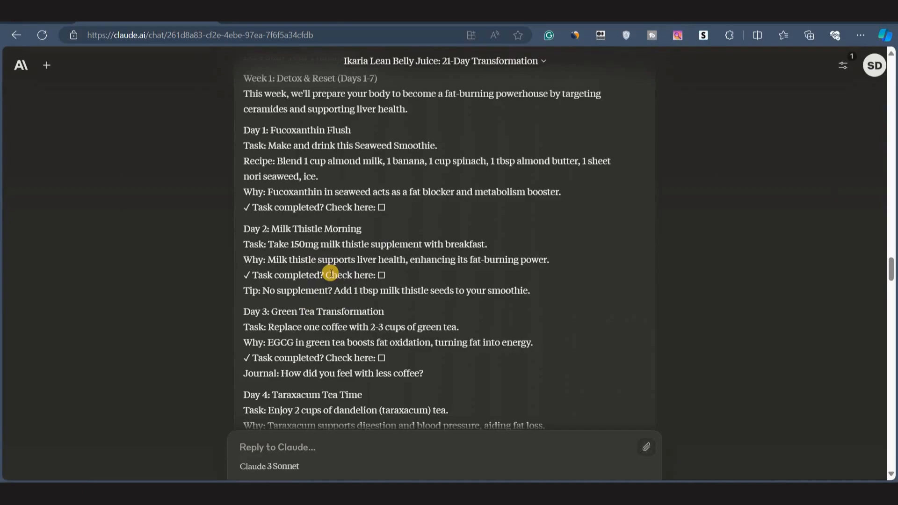
{"action": "scroll", "coordinate": [331, 274], "scroll_direction": "down", "scroll_amount": 2}
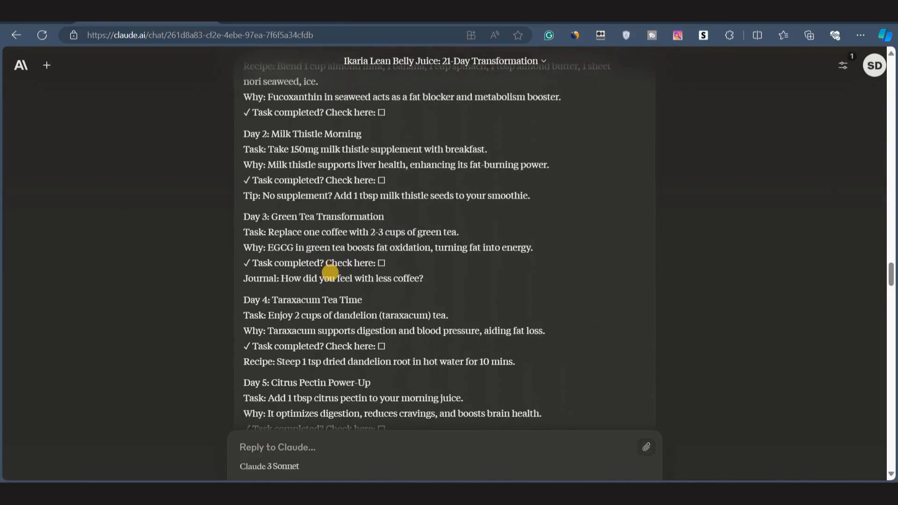
Scroll through the revised guide's Week 2 and Week 3 daily tasks and weekly progress sections.
{"action": "scroll", "coordinate": [331, 272], "scroll_direction": "down", "scroll_amount": 10}
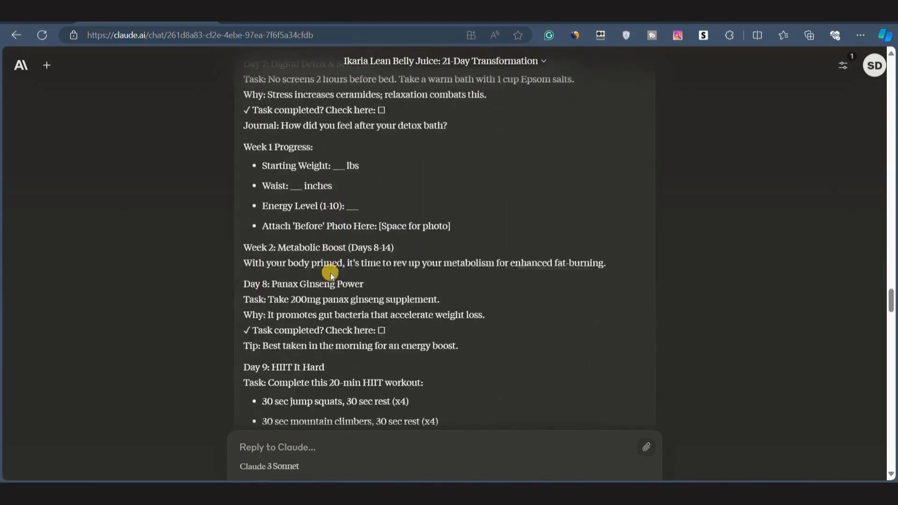
{"action": "scroll", "coordinate": [295, 235], "scroll_direction": "up", "scroll_amount": 4}
{"action": "scroll", "coordinate": [300, 189], "scroll_direction": "down", "scroll_amount": 6}
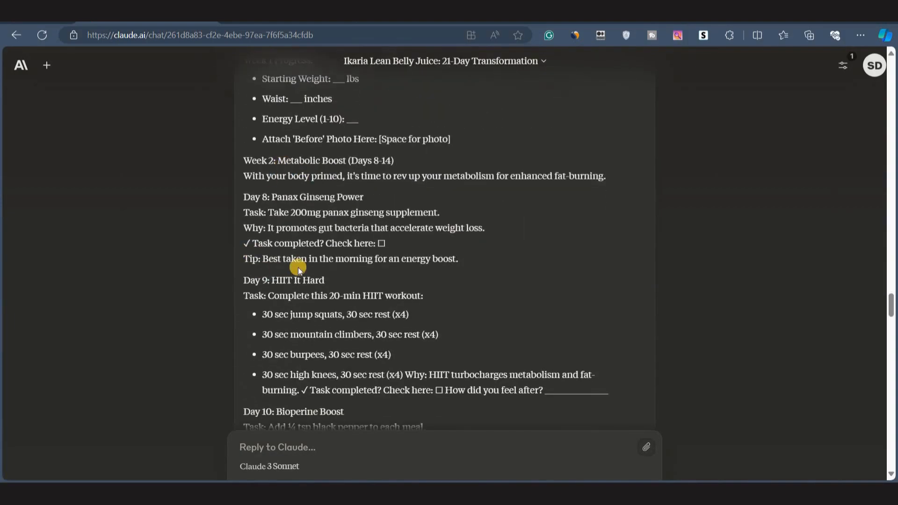
{"action": "scroll", "coordinate": [290, 243], "scroll_direction": "down", "scroll_amount": 3}
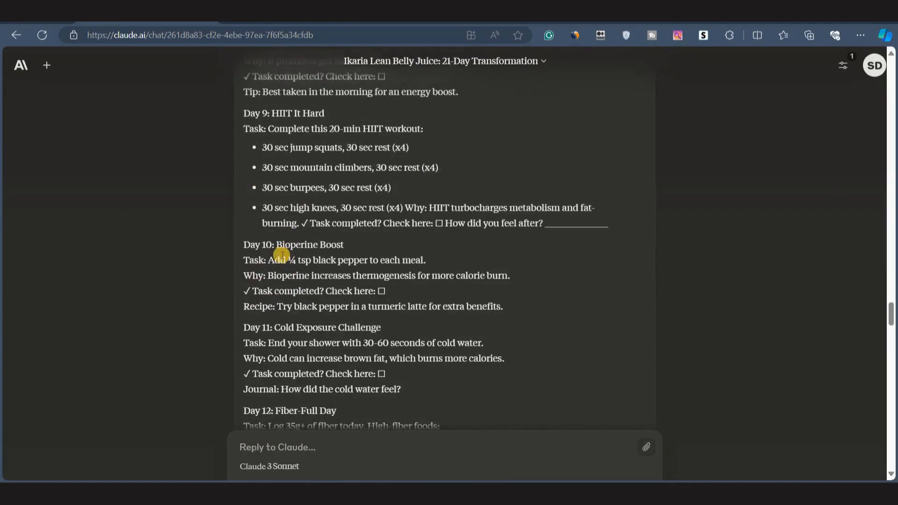
{"action": "scroll", "coordinate": [286, 262], "scroll_direction": "down", "scroll_amount": 4}
{"action": "scroll", "coordinate": [304, 350], "scroll_direction": "down", "scroll_amount": 1}
{"action": "scroll", "coordinate": [289, 310], "scroll_direction": "down", "scroll_amount": 10}
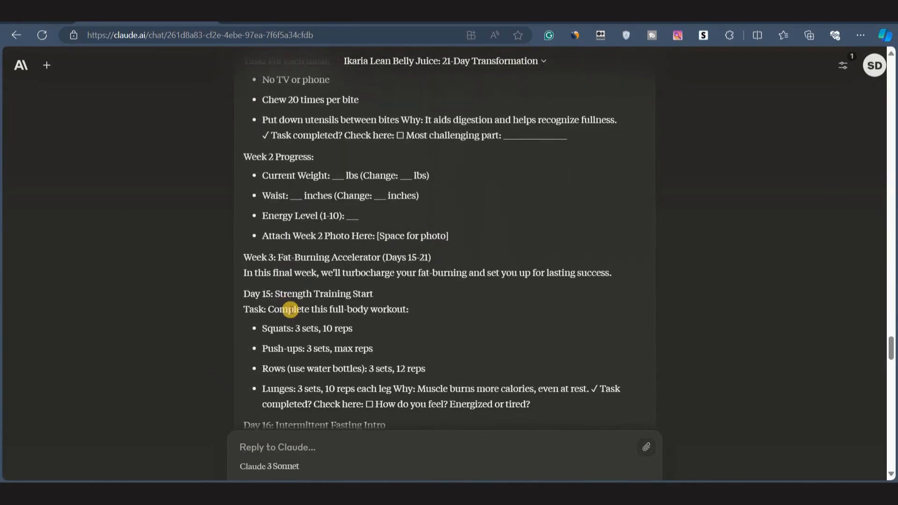
{"action": "scroll", "coordinate": [347, 341], "scroll_direction": "down", "scroll_amount": 20}
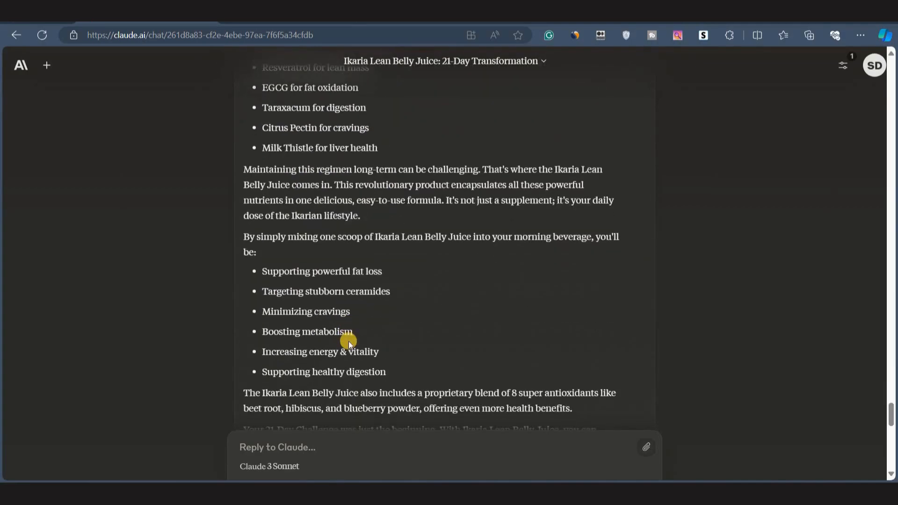
{"action": "scroll", "coordinate": [348, 340], "scroll_direction": "up", "scroll_amount": 9}
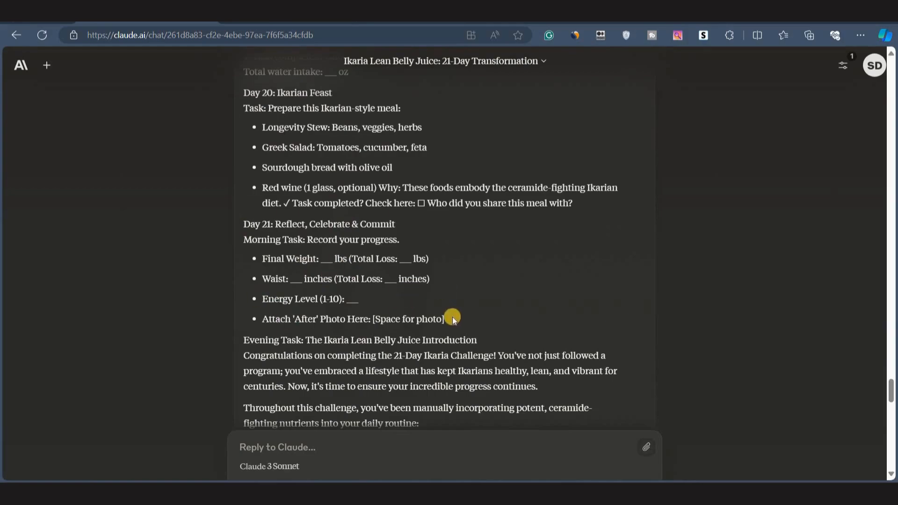
Review the Day 21 after-photo line and the Evening Task product introduction by highlighting them.
{"action": "left_click_drag", "start_coordinate": [453, 316], "coordinate": [360, 277]}
{"action": "left_click", "coordinate": [323, 320]}
{"action": "scroll", "coordinate": [312, 328], "scroll_direction": "down", "scroll_amount": 1}
{"action": "scroll", "coordinate": [313, 328], "scroll_direction": "down", "scroll_amount": 2}
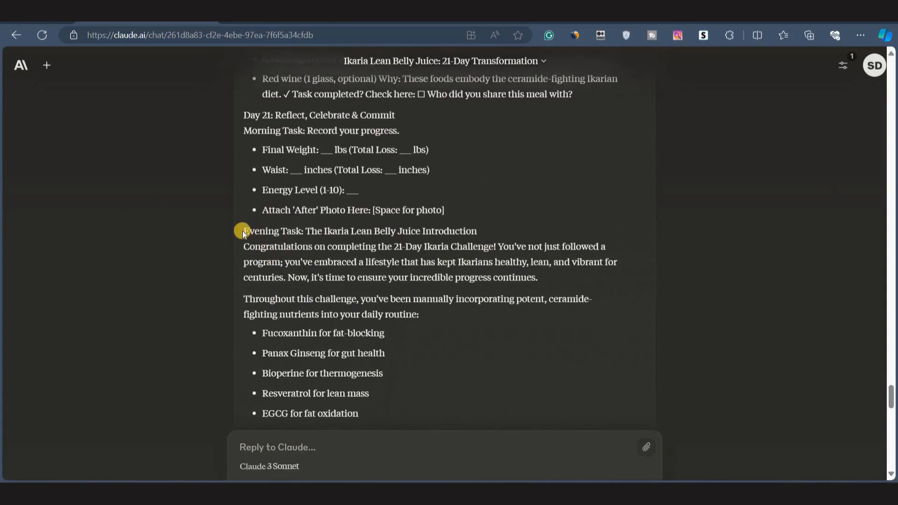
{"action": "left_click_drag", "start_coordinate": [484, 228], "coordinate": [241, 234]}
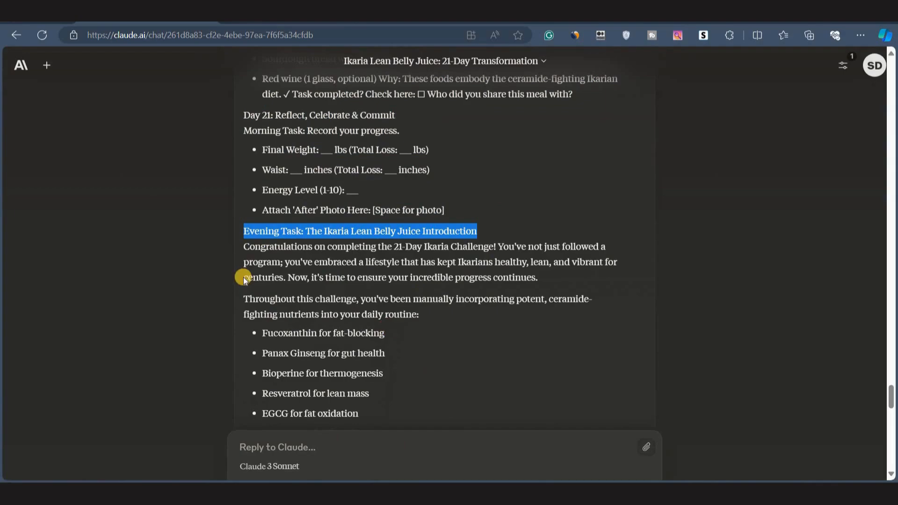
{"action": "scroll", "coordinate": [331, 280], "scroll_direction": "down", "scroll_amount": 5}
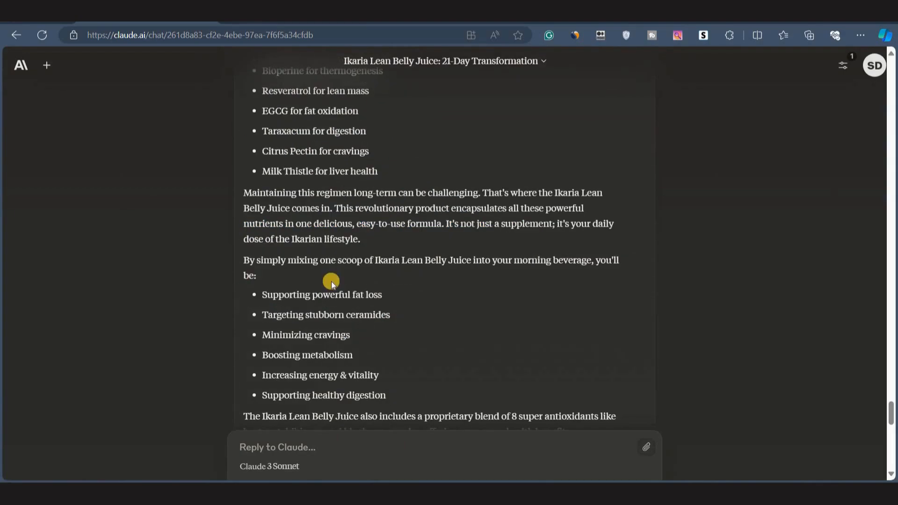
{"action": "scroll", "coordinate": [331, 282], "scroll_direction": "down", "scroll_amount": 3}
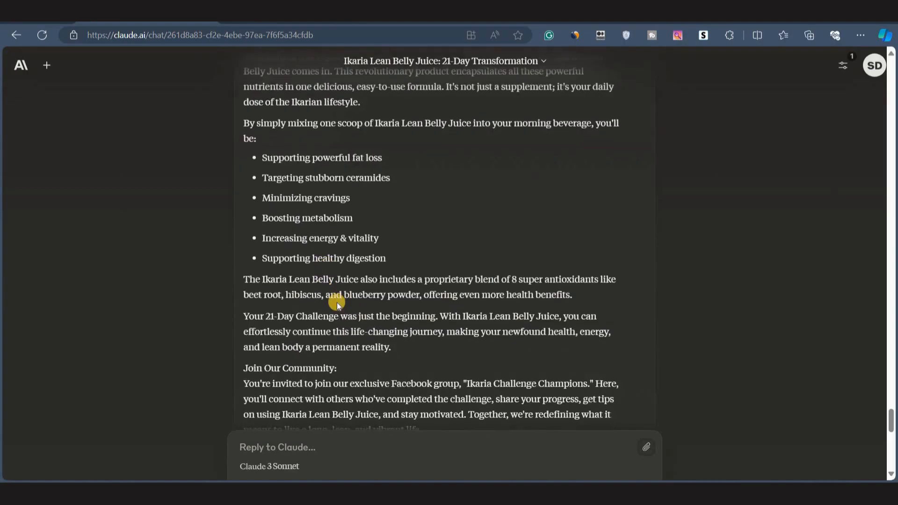
{"action": "scroll", "coordinate": [337, 304], "scroll_direction": "down", "scroll_amount": 3}
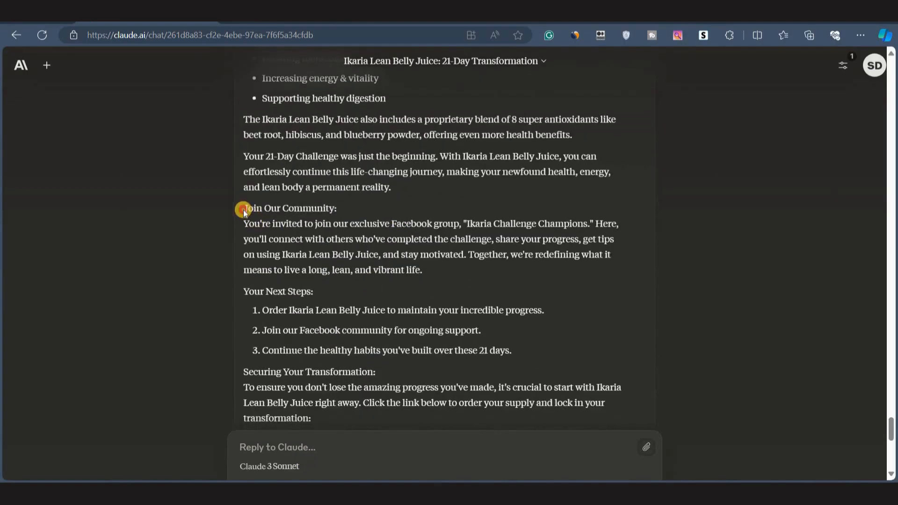
Review the Join Our Community section and the Your Next Steps list items by highlighting them.
{"action": "left_click_drag", "start_coordinate": [243, 210], "coordinate": [340, 210]}
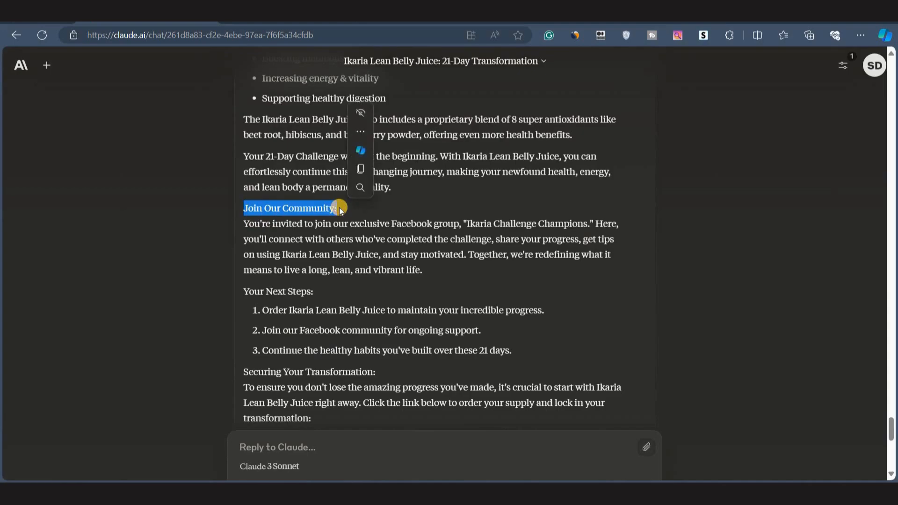
{"action": "left_click", "coordinate": [339, 206]}
{"action": "scroll", "coordinate": [338, 206], "scroll_direction": "down", "scroll_amount": 2}
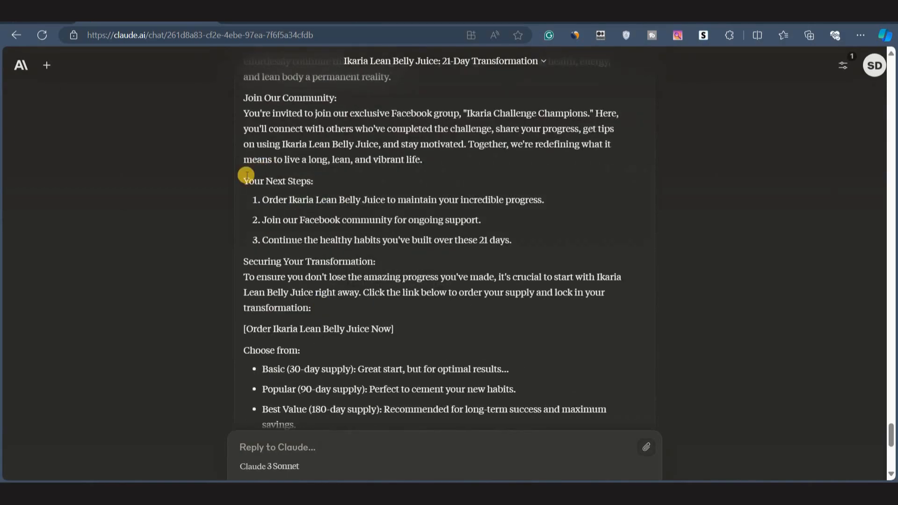
{"action": "left_click_drag", "start_coordinate": [268, 195], "coordinate": [559, 205]}
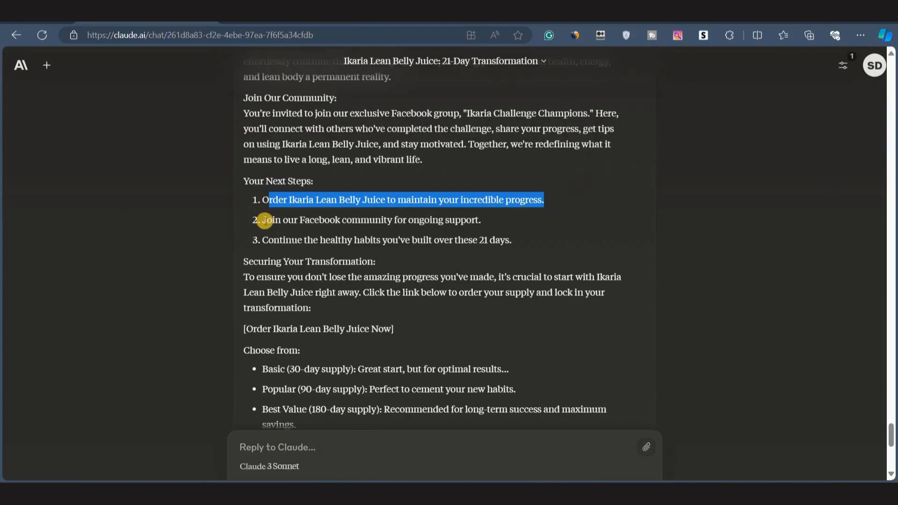
{"action": "left_click_drag", "start_coordinate": [263, 220], "coordinate": [483, 223]}
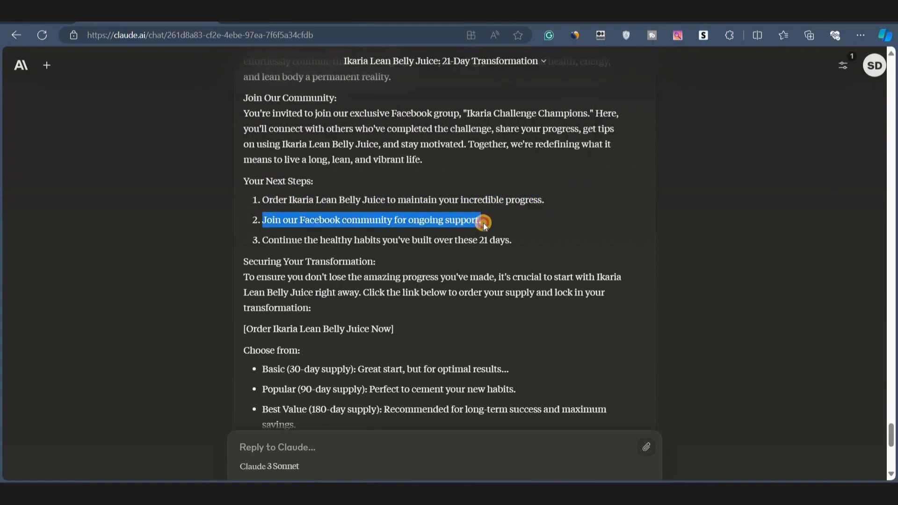
{"action": "left_click", "coordinate": [297, 244]}
Review the order link, supply options and bonus offers near the end of the guide.
{"action": "scroll", "coordinate": [240, 274], "scroll_direction": "down", "scroll_amount": 2}
{"action": "mouse_move", "coordinate": [239, 256]}
{"action": "left_mouse_down"}
{"action": "mouse_move", "coordinate": [357, 246]}
{"action": "mouse_move", "coordinate": [247, 251]}
{"action": "left_mouse_up"}
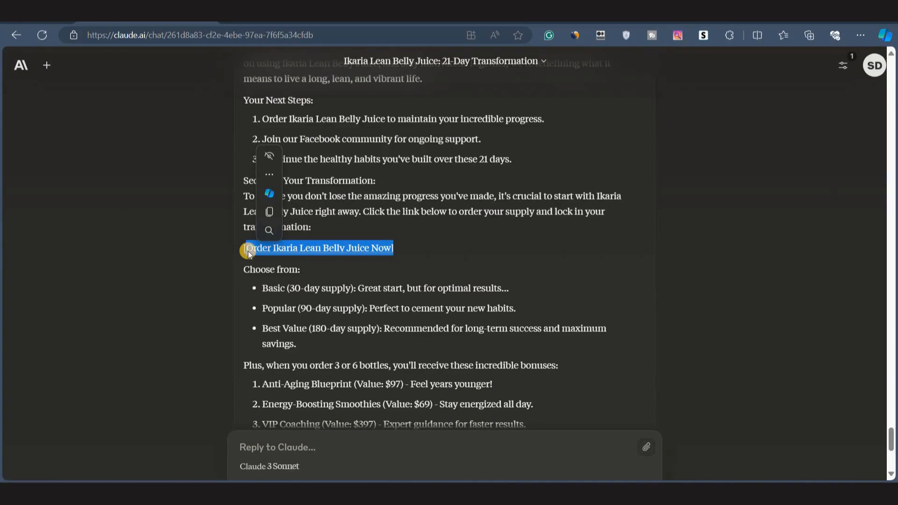
{"action": "scroll", "coordinate": [343, 257], "scroll_direction": "down", "scroll_amount": 2}
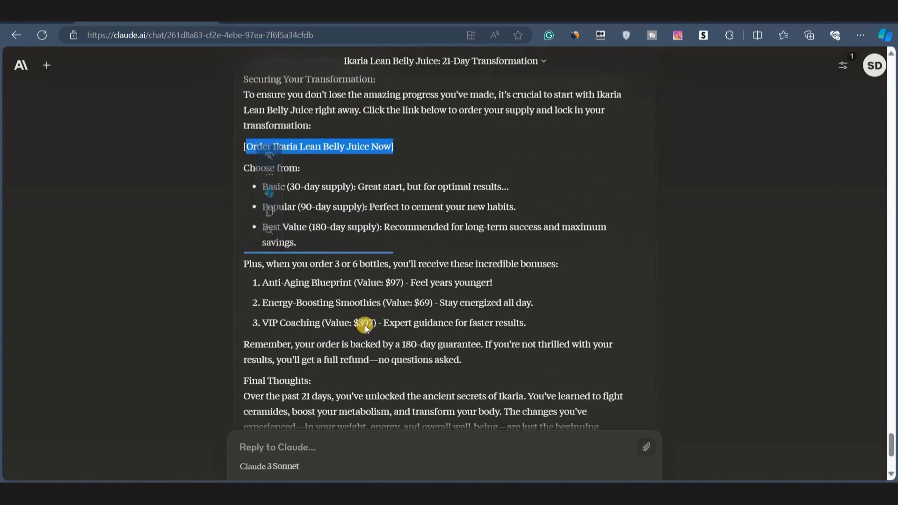
{"action": "left_click", "coordinate": [365, 324]}
{"action": "scroll", "coordinate": [414, 289], "scroll_direction": "up", "scroll_amount": 2}
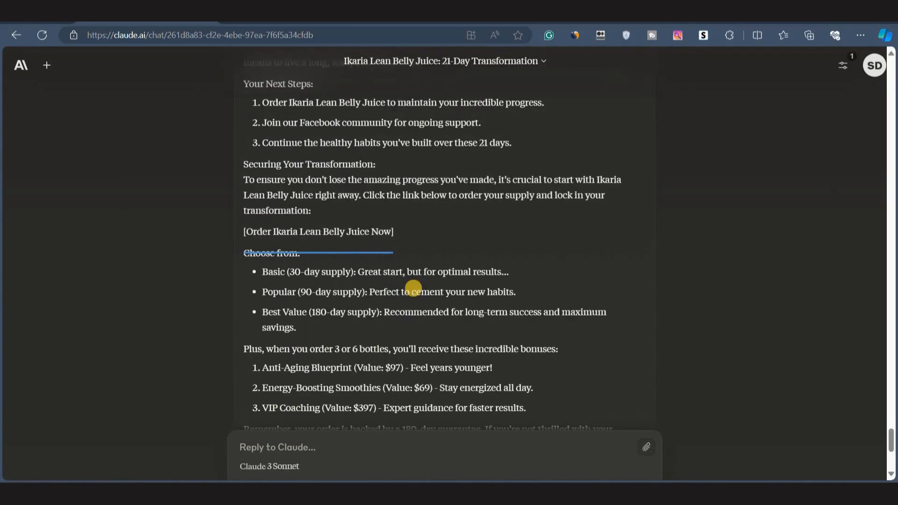
{"action": "scroll", "coordinate": [414, 288], "scroll_direction": "up", "scroll_amount": 8}
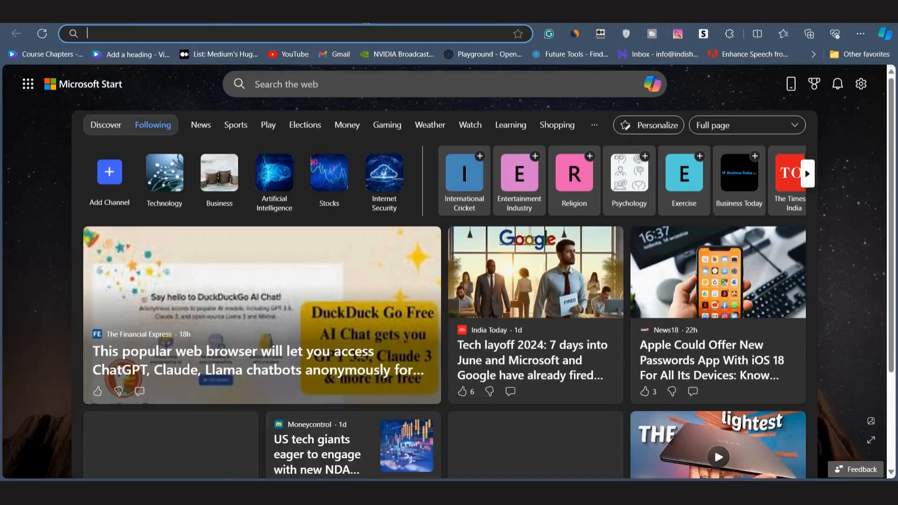
Open Google Docs in a new tab and create a blank document with font size 15.
{"action": "key", "text": "ctrl+t"}
{"action": "type", "text": "doc"}
{"action": "key", "text": "Return"}
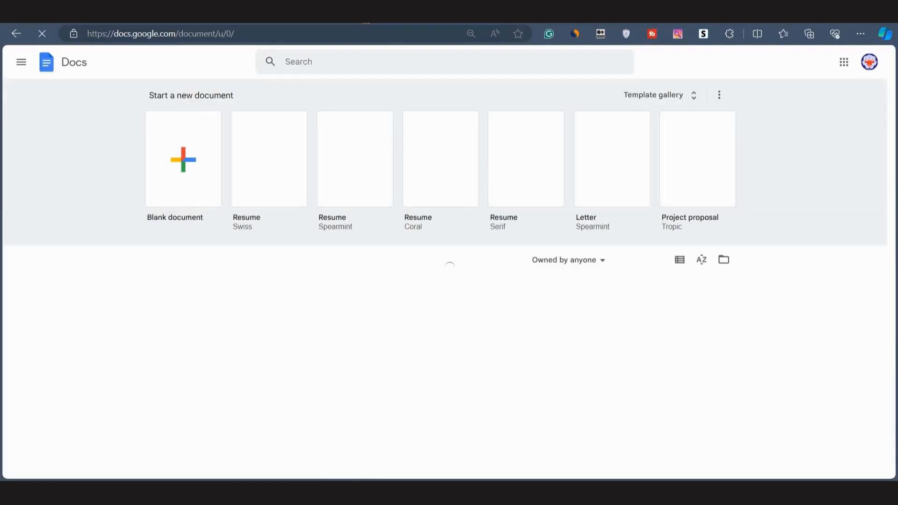
{"action": "left_click", "coordinate": [188, 182]}
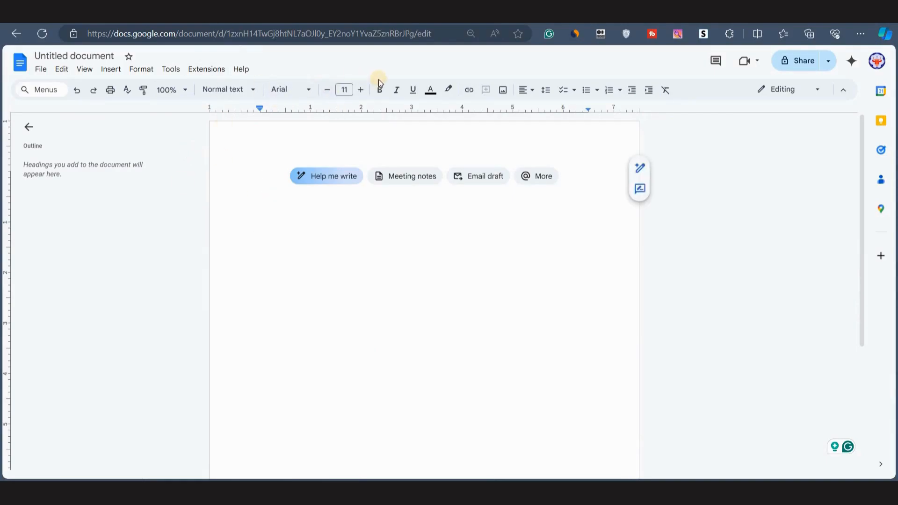
{"action": "left_click", "coordinate": [361, 89]}
{"action": "left_click", "coordinate": [361, 90]}
{"action": "left_click", "coordinate": [361, 90]}
{"action": "left_click", "coordinate": [360, 90]}
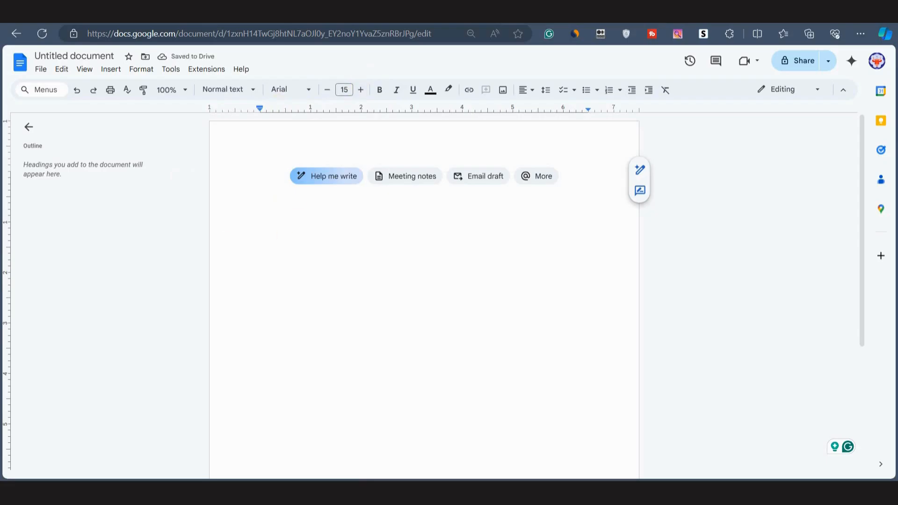
Copy Claude's complete revised guide response and paste it into the blank document.
{"action": "left_click", "coordinate": [266, 12]}
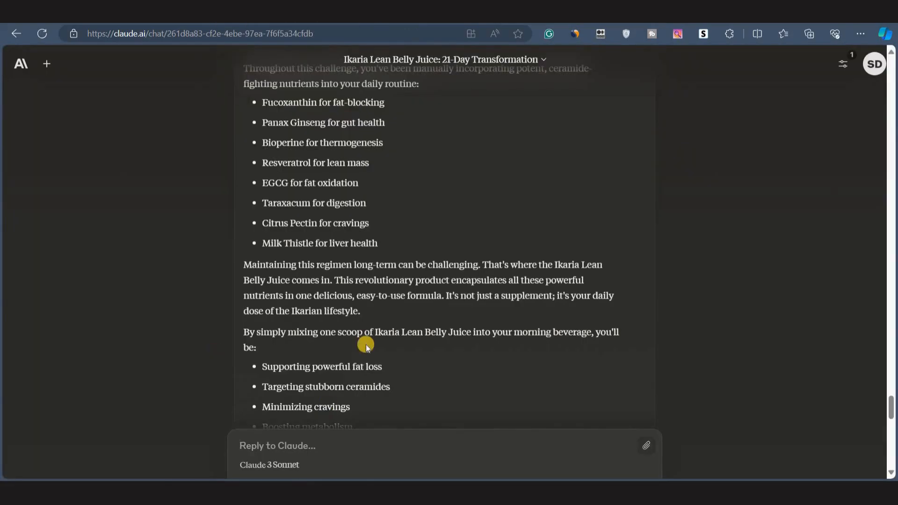
{"action": "scroll", "coordinate": [366, 344], "scroll_direction": "down", "scroll_amount": 15}
{"action": "scroll", "coordinate": [366, 344], "scroll_direction": "down", "scroll_amount": 6}
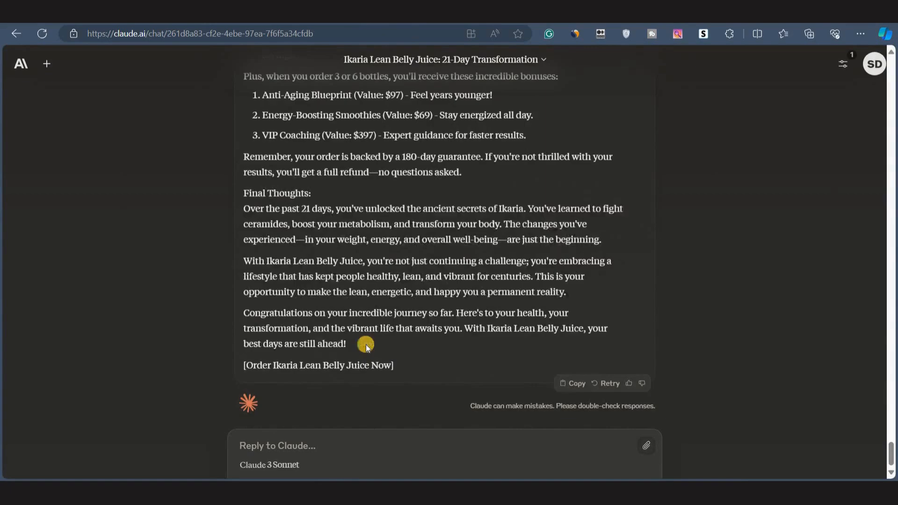
{"action": "left_click", "coordinate": [562, 384]}
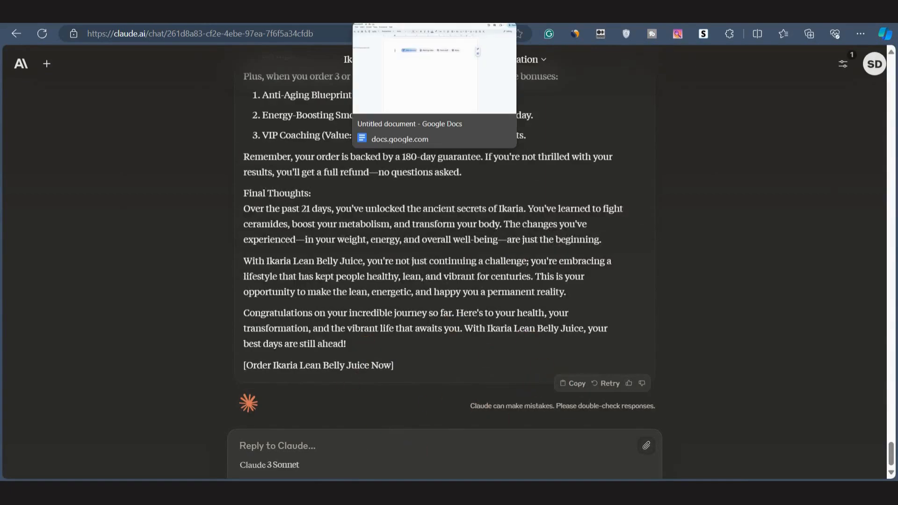
{"action": "left_click", "coordinate": [405, 29]}
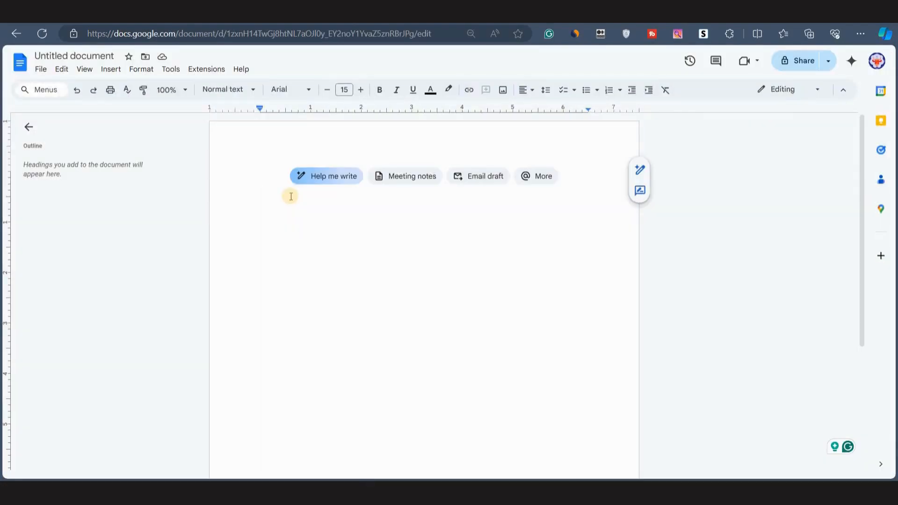
{"action": "key", "text": "ctrl+v"}
Delete the opening apology paragraph from the top of the pasted text.
{"action": "scroll", "coordinate": [380, 365], "scroll_direction": "up", "scroll_amount": 15}
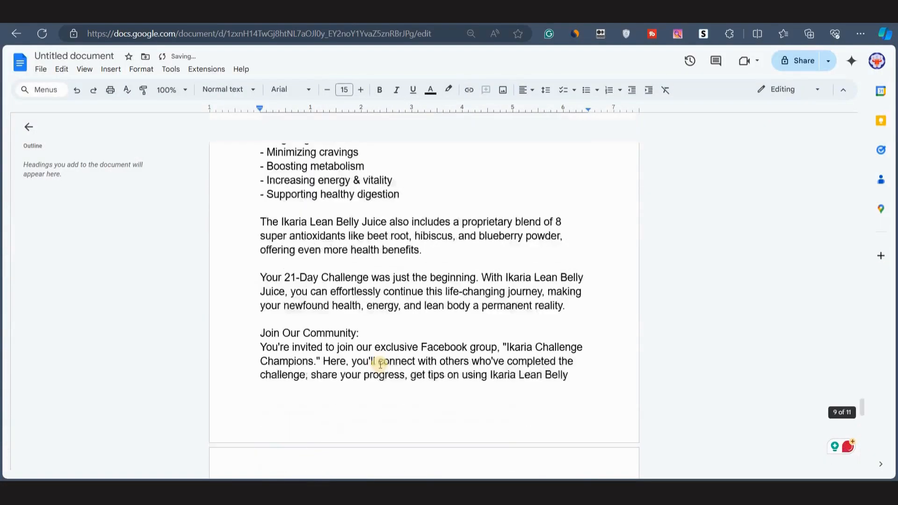
{"action": "scroll", "coordinate": [380, 364], "scroll_direction": "up", "scroll_amount": 20}
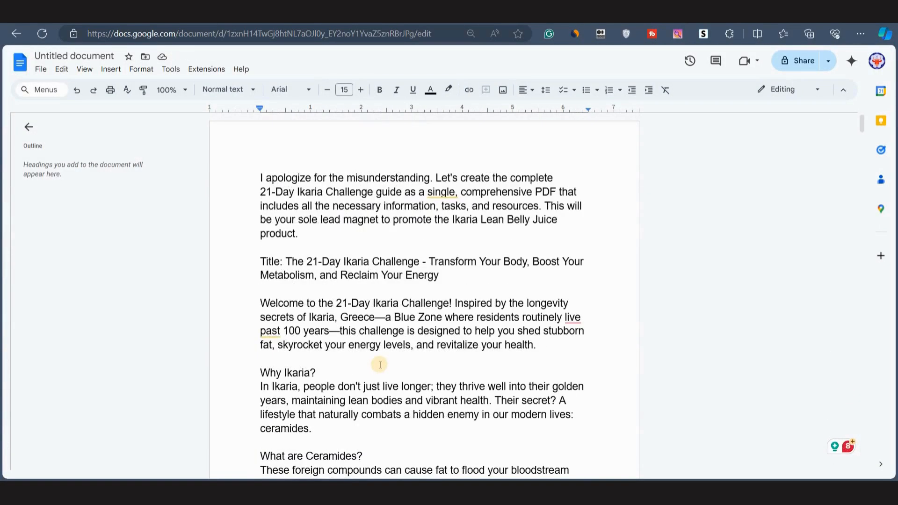
{"action": "triple_click", "coordinate": [270, 179]}
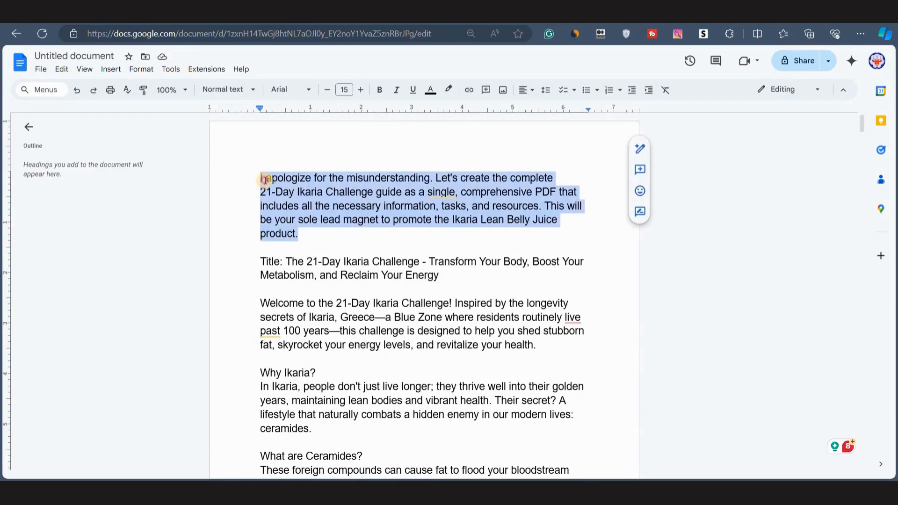
{"action": "left_click", "coordinate": [261, 177]}
{"action": "left_click", "coordinate": [302, 234], "text": "shift"}
{"action": "key", "text": "BackSpace"}
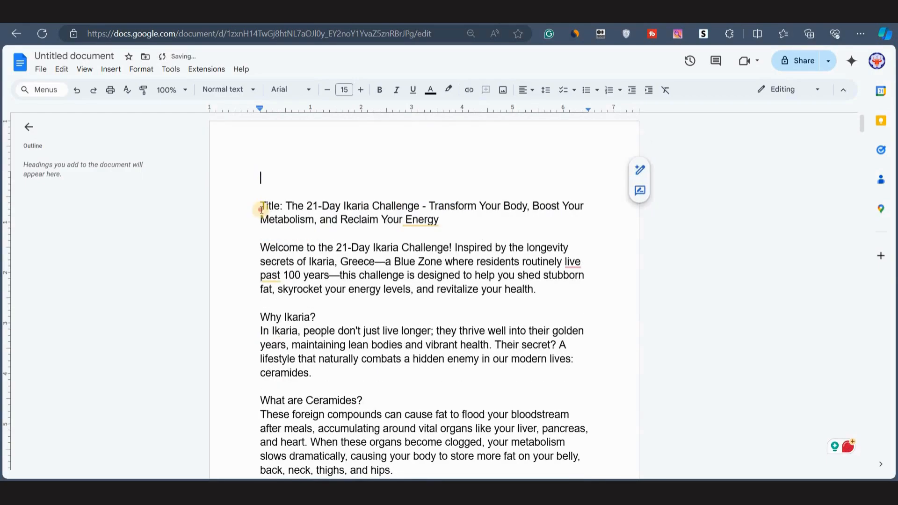
Remove the "Title:" label from the start of the guide's heading line.
{"action": "left_click", "coordinate": [258, 207]}
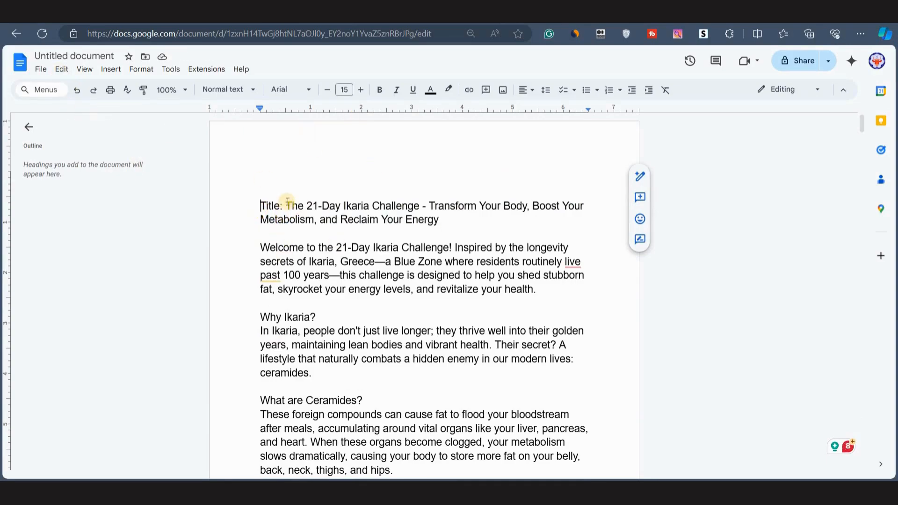
{"action": "left_click_drag", "start_coordinate": [287, 205], "coordinate": [443, 220]}
{"action": "key", "text": "BackSpace"}
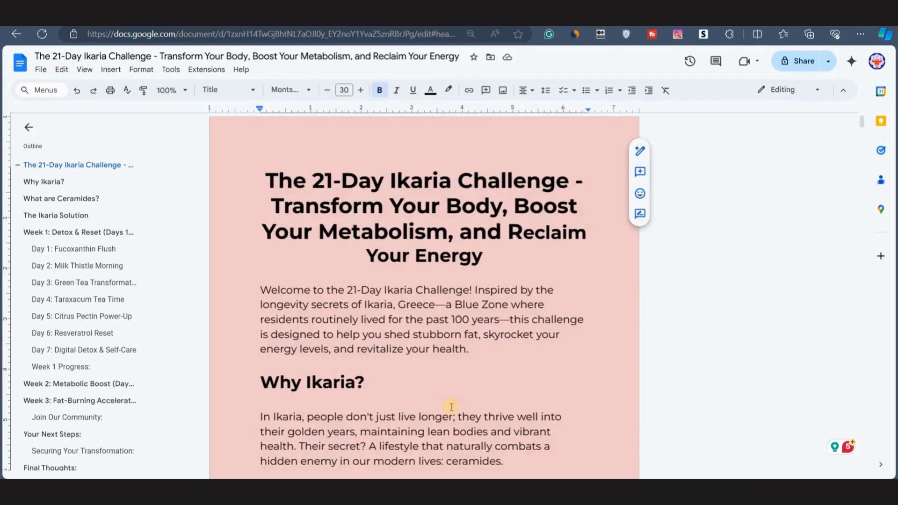
Review the formatted document's headings and the task-completed checkbox lines.
{"action": "scroll", "coordinate": [467, 401], "scroll_direction": "down", "scroll_amount": 3}
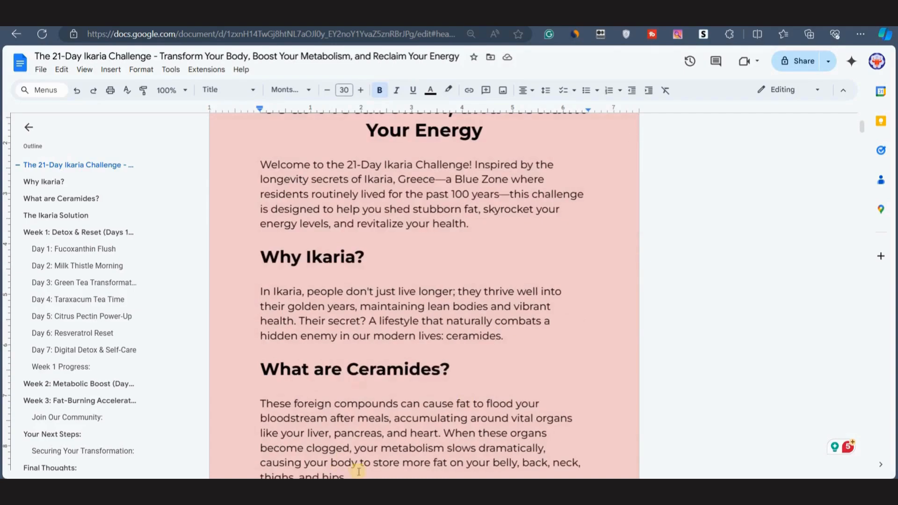
{"action": "scroll", "coordinate": [386, 404], "scroll_direction": "down", "scroll_amount": 20}
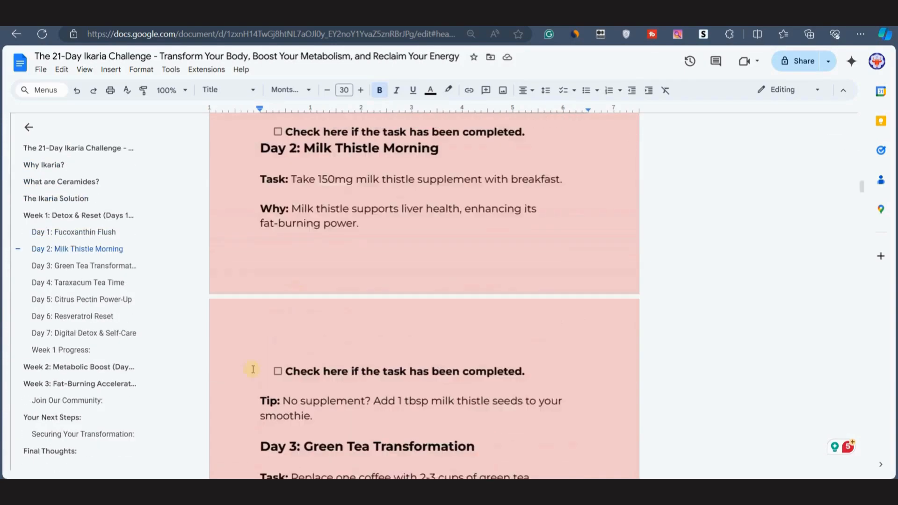
{"action": "scroll", "coordinate": [255, 370], "scroll_direction": "up", "scroll_amount": 1}
{"action": "left_click_drag", "start_coordinate": [279, 386], "coordinate": [527, 388]}
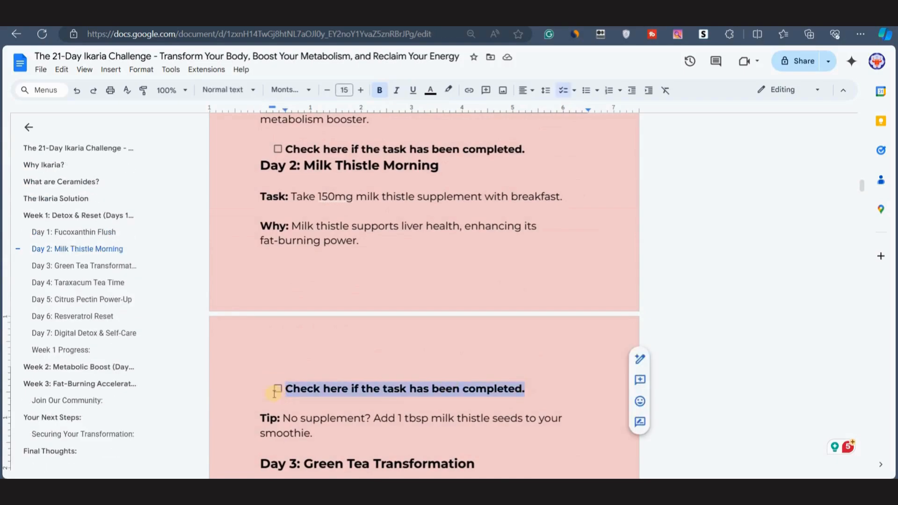
Review the Week 1 day entries, progress section and Week 2 task lines throughout the formatted document.
{"action": "left_click", "coordinate": [272, 392]}
{"action": "scroll", "coordinate": [333, 255], "scroll_direction": "up", "scroll_amount": 2}
{"action": "scroll", "coordinate": [263, 413], "scroll_direction": "down", "scroll_amount": 2}
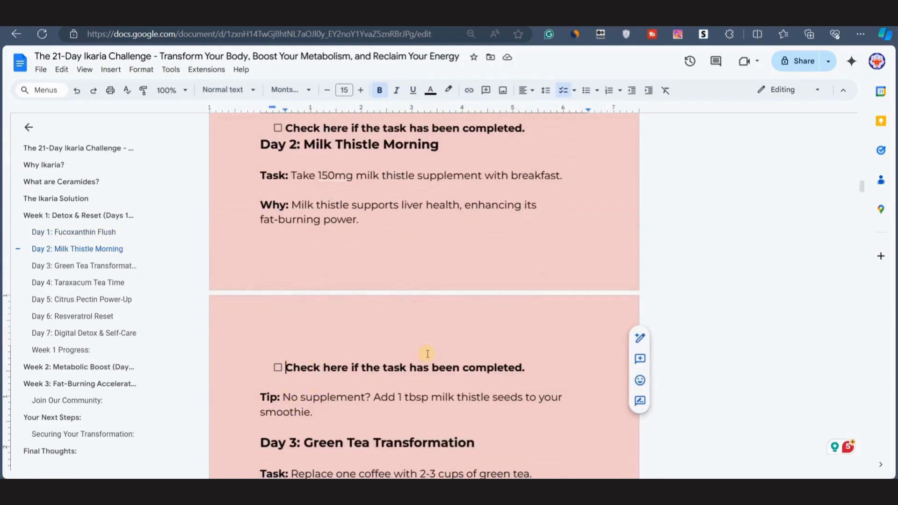
{"action": "scroll", "coordinate": [360, 364], "scroll_direction": "down", "scroll_amount": 3}
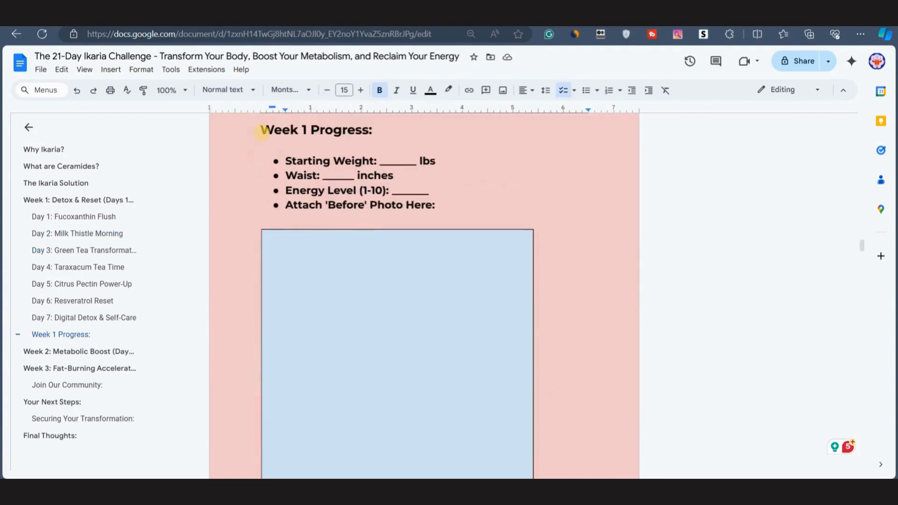
{"action": "left_click_drag", "start_coordinate": [261, 130], "coordinate": [447, 201]}
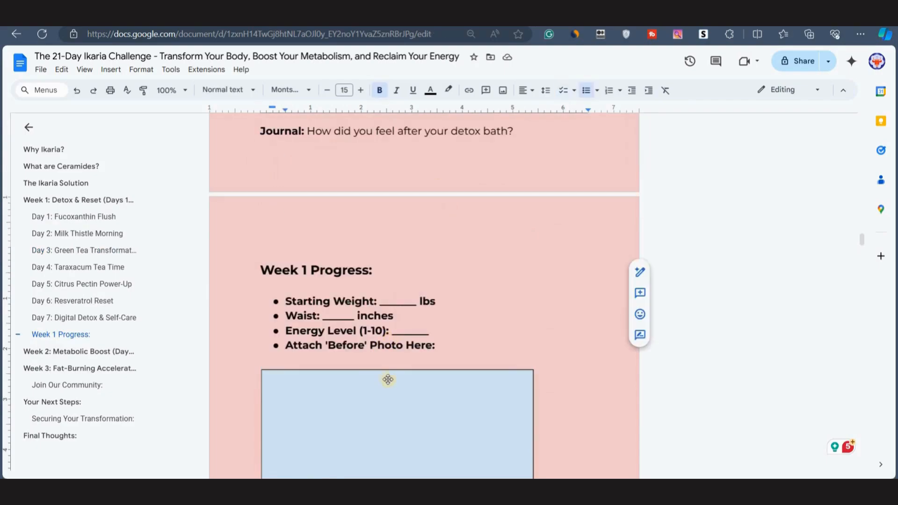
{"action": "scroll", "coordinate": [387, 377], "scroll_direction": "down", "scroll_amount": 5}
{"action": "left_click", "coordinate": [359, 318]}
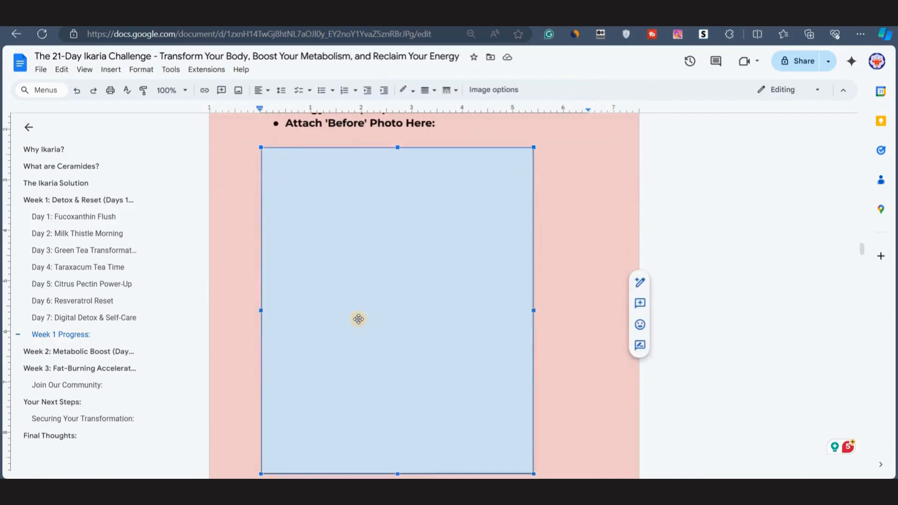
{"action": "scroll", "coordinate": [358, 319], "scroll_direction": "down", "scroll_amount": 10}
{"action": "scroll", "coordinate": [331, 337], "scroll_direction": "down", "scroll_amount": 8}
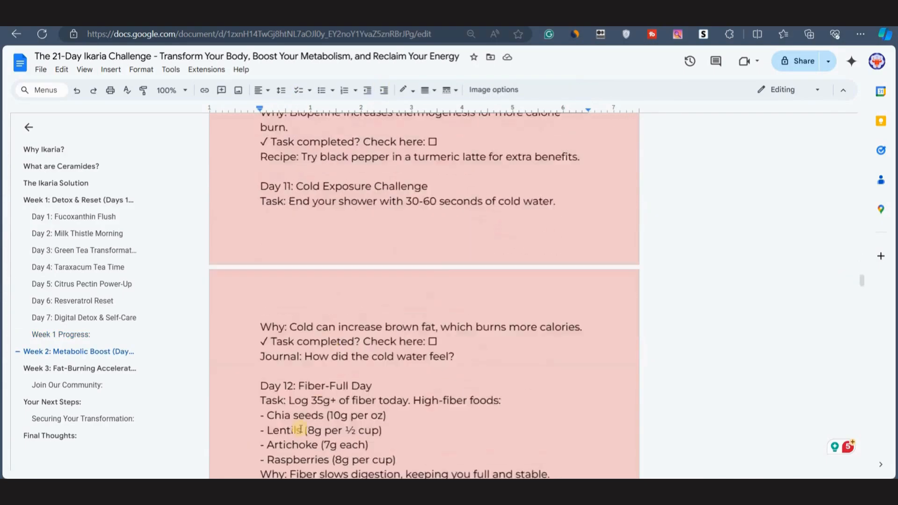
{"action": "scroll", "coordinate": [337, 374], "scroll_direction": "down", "scroll_amount": 3}
{"action": "scroll", "coordinate": [374, 266], "scroll_direction": "up", "scroll_amount": 5}
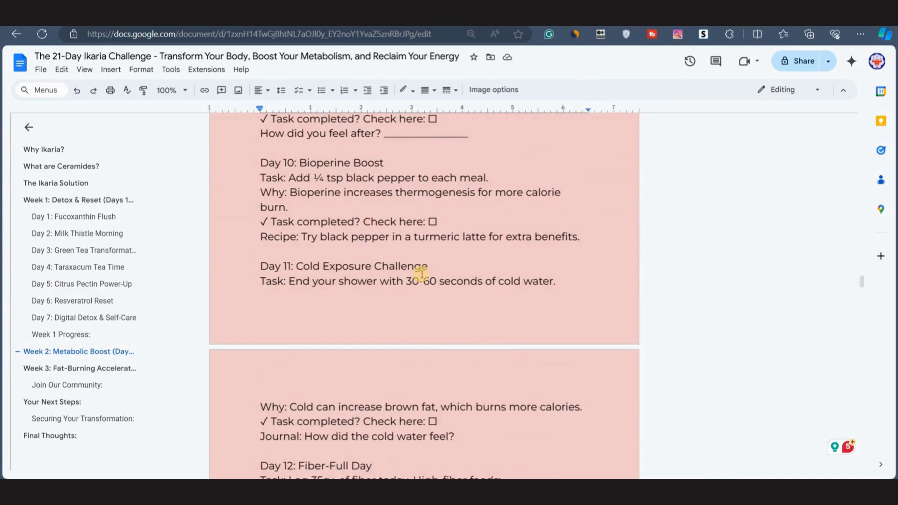
{"action": "scroll", "coordinate": [351, 341], "scroll_direction": "down", "scroll_amount": 20}
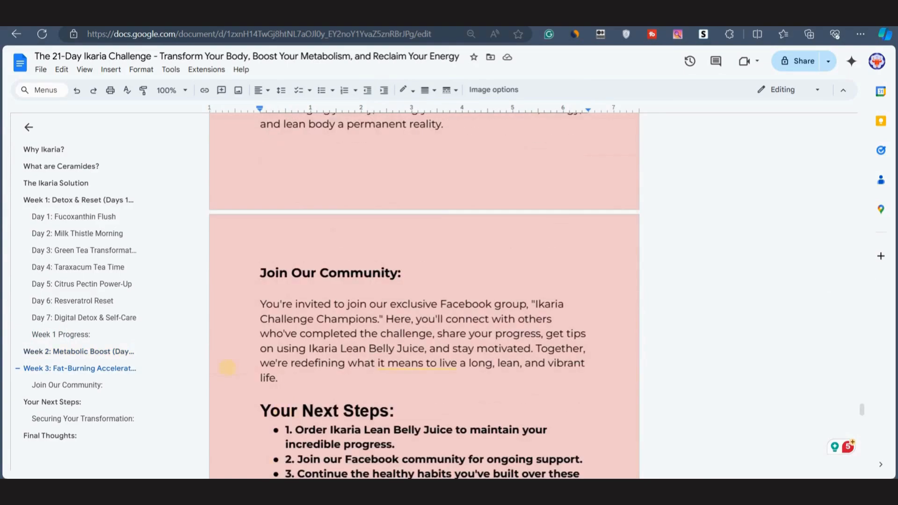
{"action": "scroll", "coordinate": [326, 362], "scroll_direction": "down", "scroll_amount": 4}
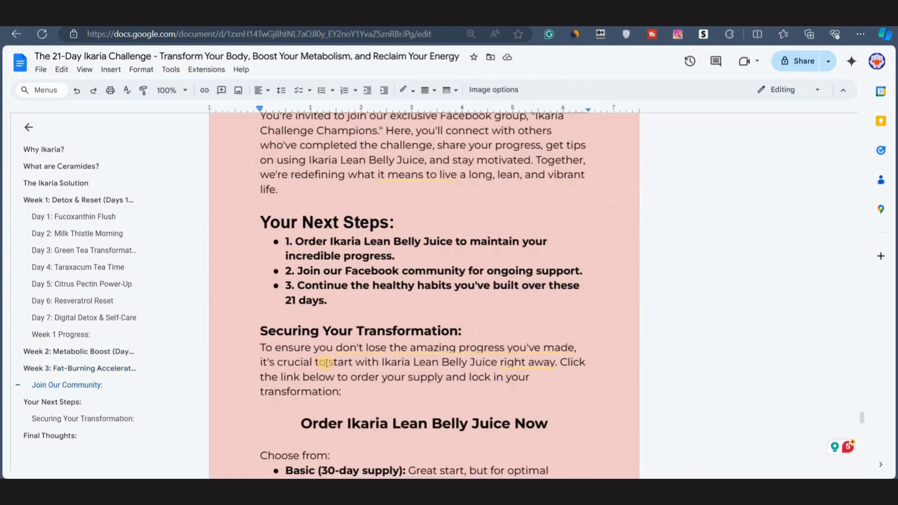
{"action": "scroll", "coordinate": [284, 354], "scroll_direction": "down", "scroll_amount": 1}
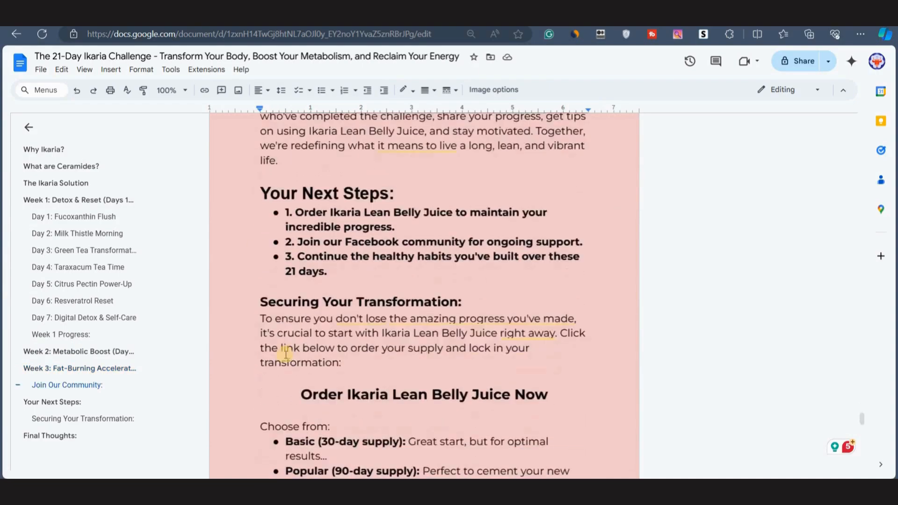
{"action": "scroll", "coordinate": [383, 257], "scroll_direction": "up", "scroll_amount": 2}
{"action": "left_click_drag", "start_coordinate": [260, 341], "coordinate": [564, 342]}
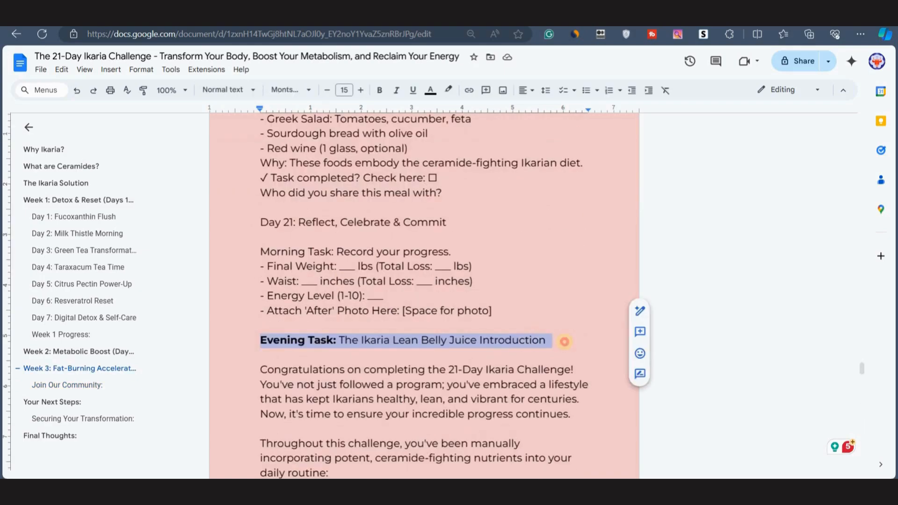
Review the closing sections, including Join Our Community, Your Next Steps and the 'Order Ikaria Lean Belly Juice Now' lines.
{"action": "left_click", "coordinate": [357, 383]}
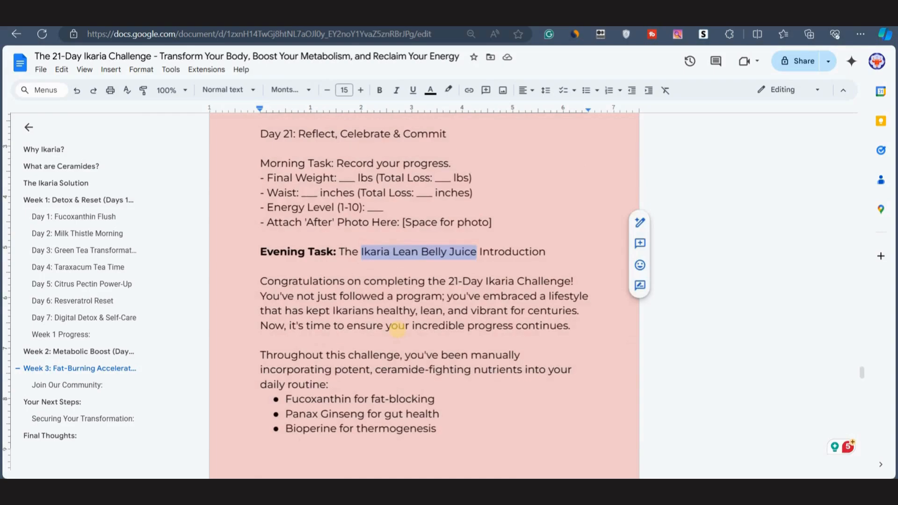
{"action": "scroll", "coordinate": [398, 329], "scroll_direction": "down", "scroll_amount": 10}
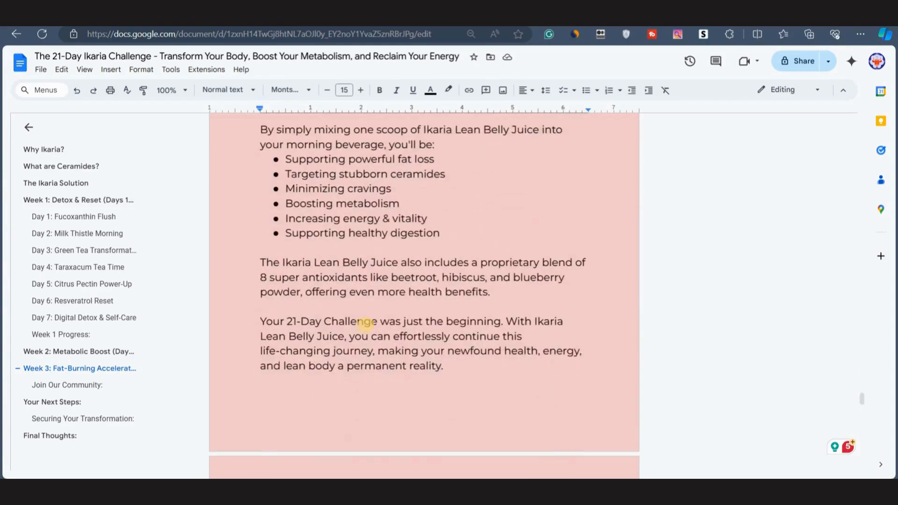
{"action": "scroll", "coordinate": [387, 309], "scroll_direction": "down", "scroll_amount": 4}
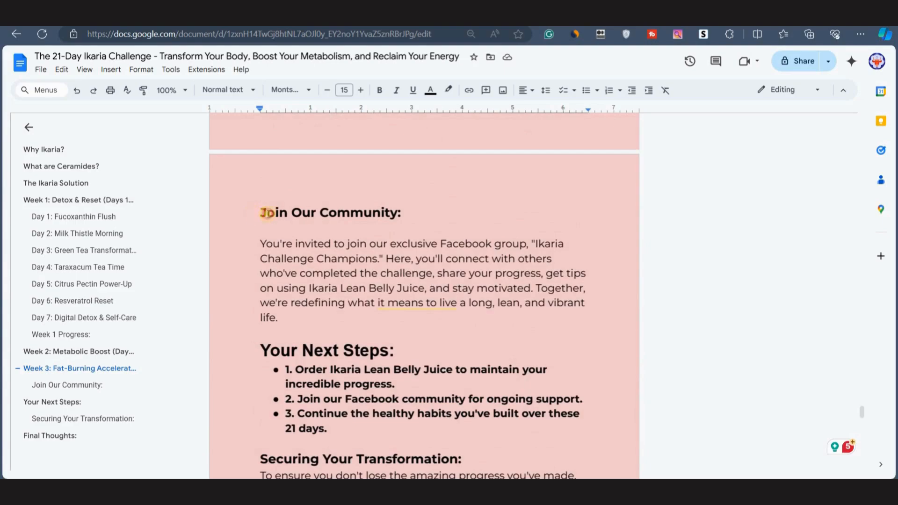
{"action": "left_click_drag", "start_coordinate": [264, 211], "coordinate": [423, 208]}
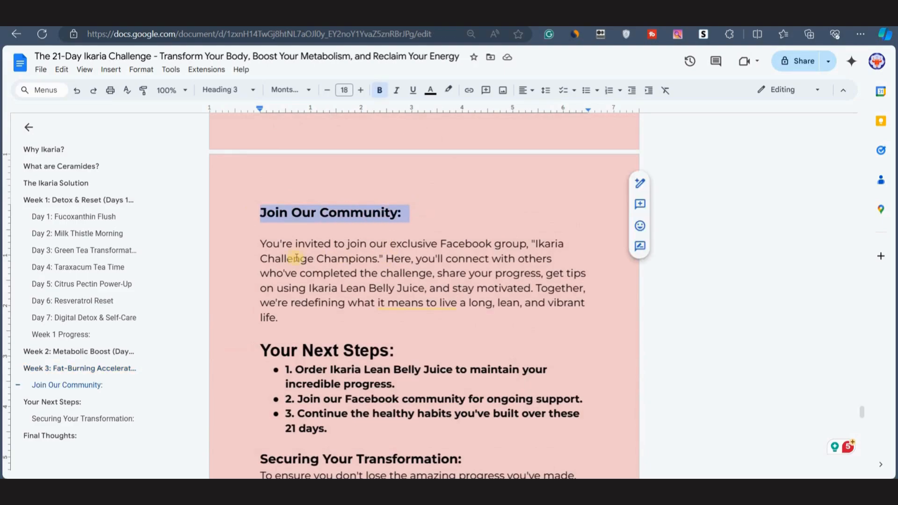
{"action": "left_click_drag", "start_coordinate": [538, 244], "coordinate": [380, 259]}
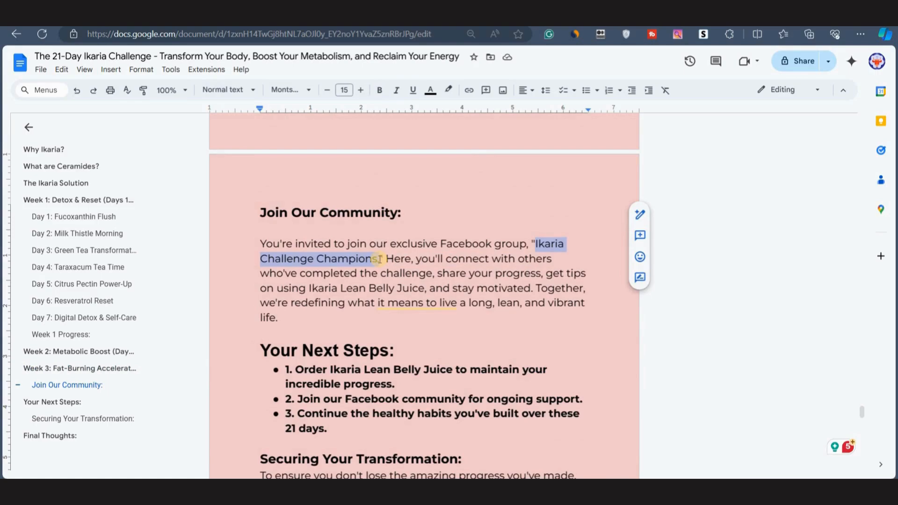
{"action": "scroll", "coordinate": [320, 366], "scroll_direction": "down", "scroll_amount": 6}
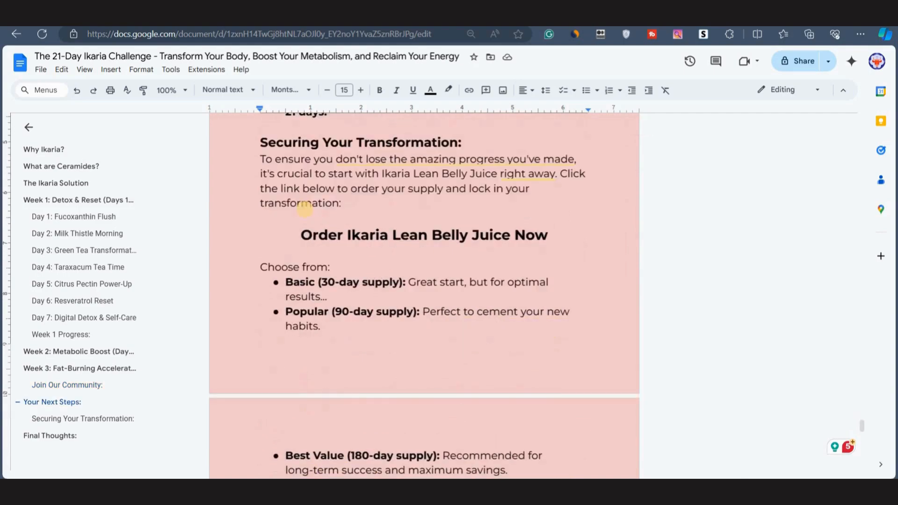
{"action": "left_click_drag", "start_coordinate": [296, 233], "coordinate": [570, 232]}
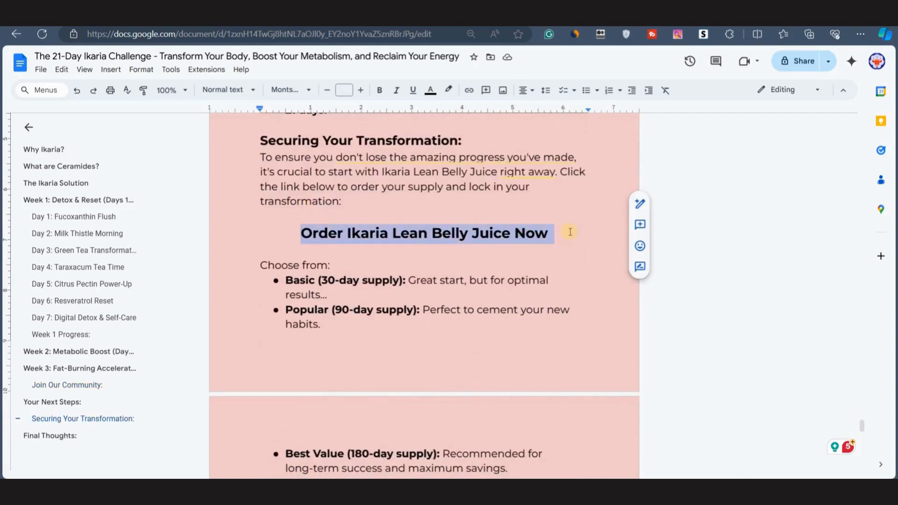
{"action": "scroll", "coordinate": [405, 323], "scroll_direction": "down", "scroll_amount": 1}
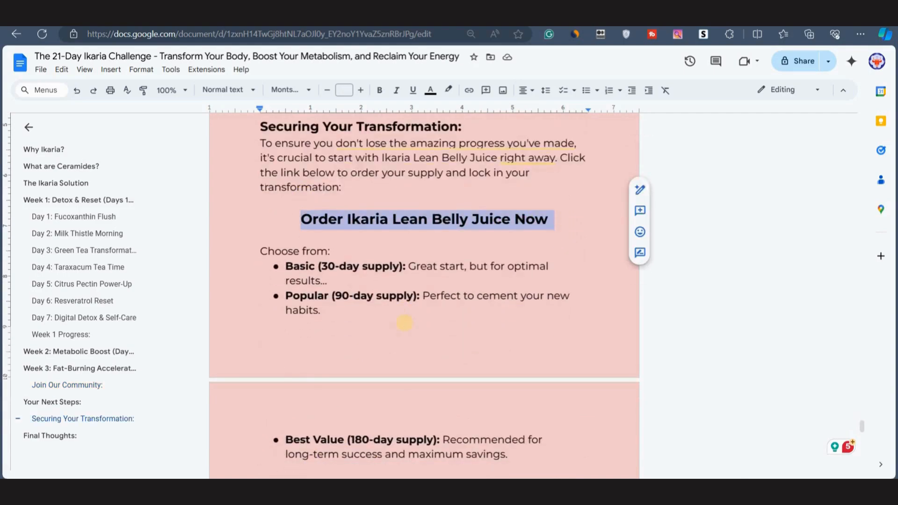
{"action": "scroll", "coordinate": [405, 322], "scroll_direction": "down", "scroll_amount": 15}
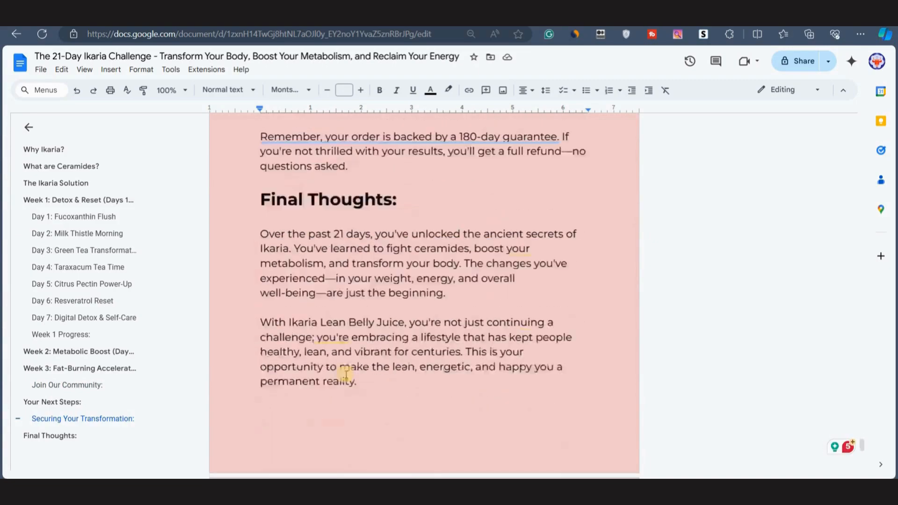
{"action": "left_click", "coordinate": [300, 374]}
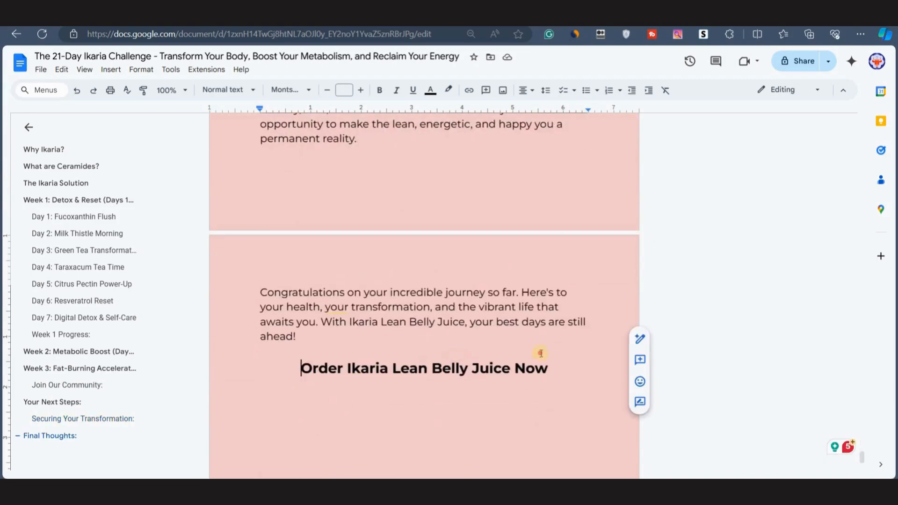
{"action": "triple_click", "coordinate": [564, 364]}
{"action": "scroll", "coordinate": [405, 355], "scroll_direction": "down", "scroll_amount": 4}
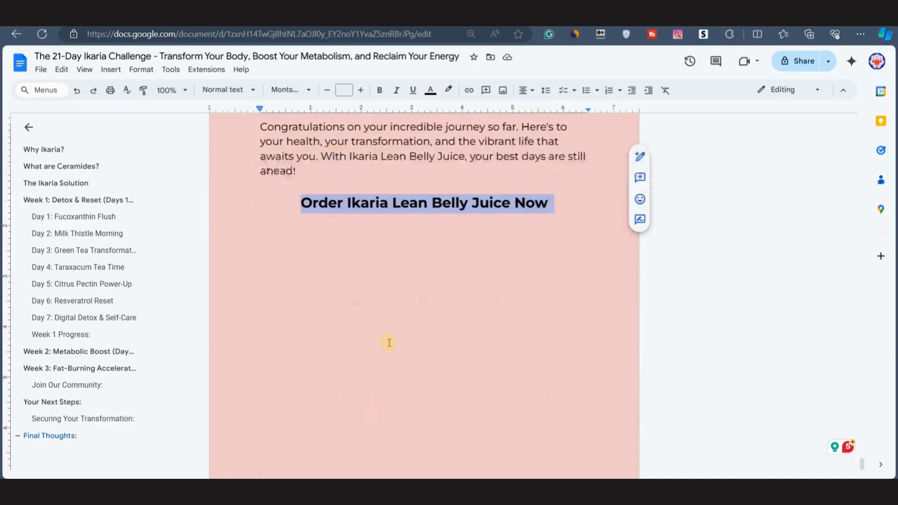
{"action": "scroll", "coordinate": [389, 341], "scroll_direction": "up", "scroll_amount": 3}
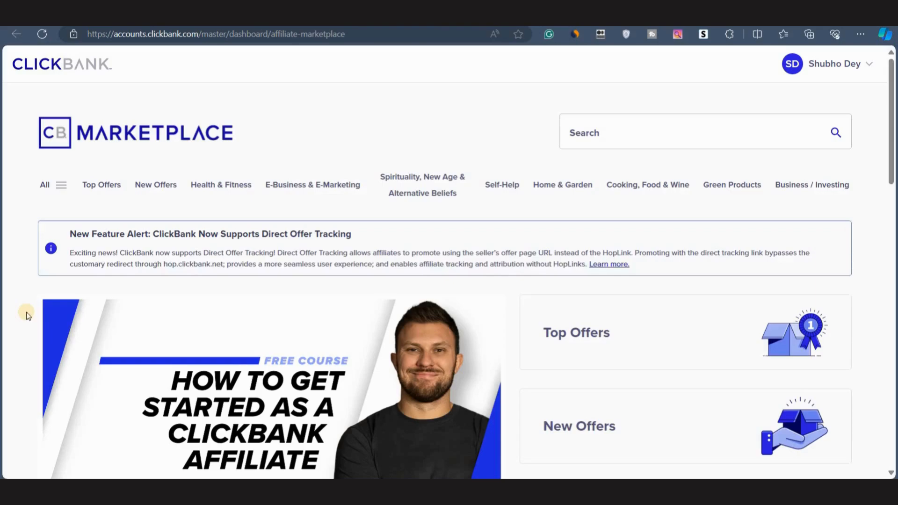
Search the ClickBank marketplace for ikaria juice.
{"action": "left_click", "coordinate": [579, 129]}
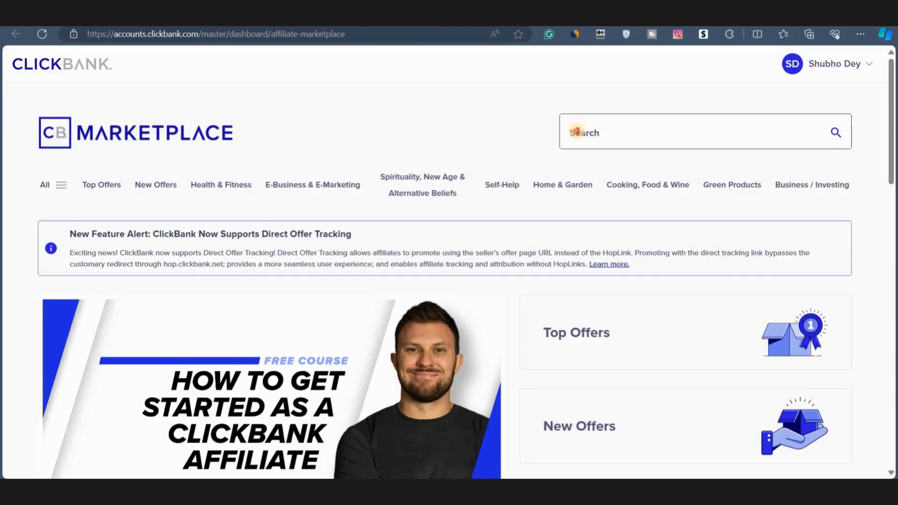
{"action": "left_click", "coordinate": [576, 131]}
{"action": "type", "text": "ika"}
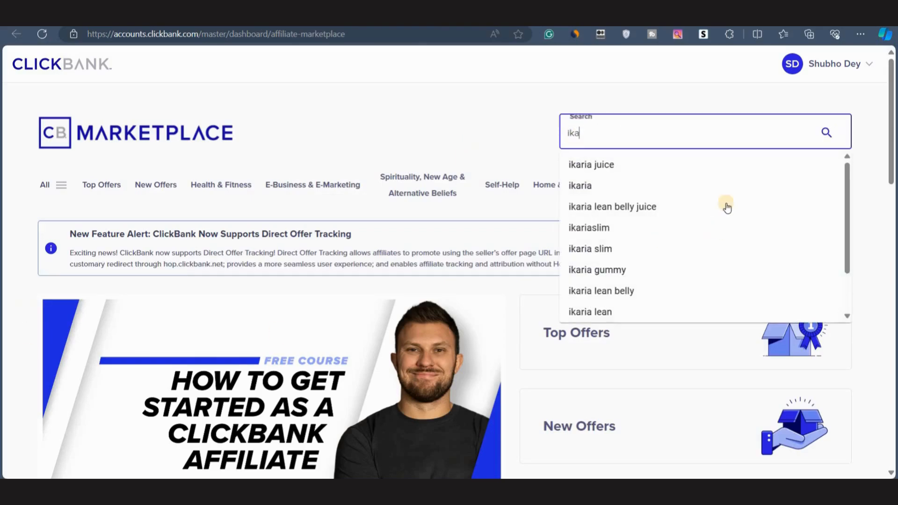
{"action": "left_click", "coordinate": [620, 174]}
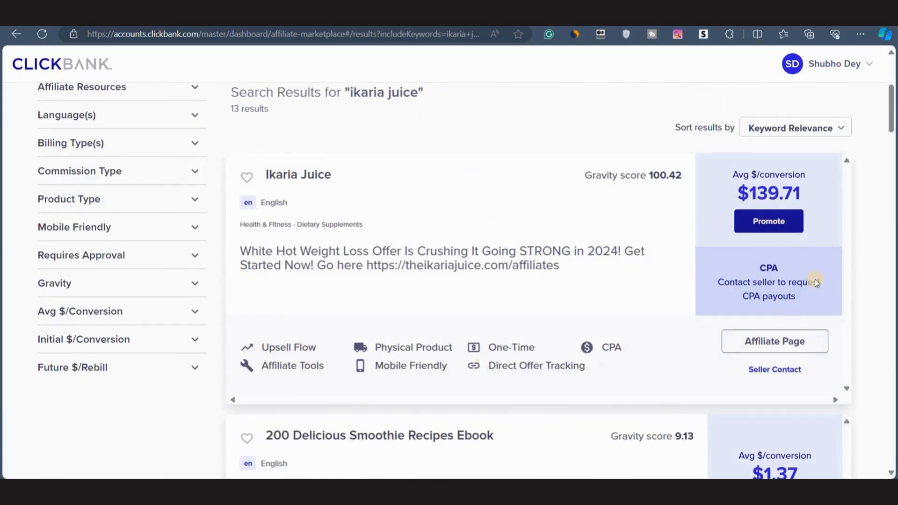
Start promoting the Ikaria Juice offer and select the account's affiliate nickname for the link.
{"action": "left_click", "coordinate": [760, 222]}
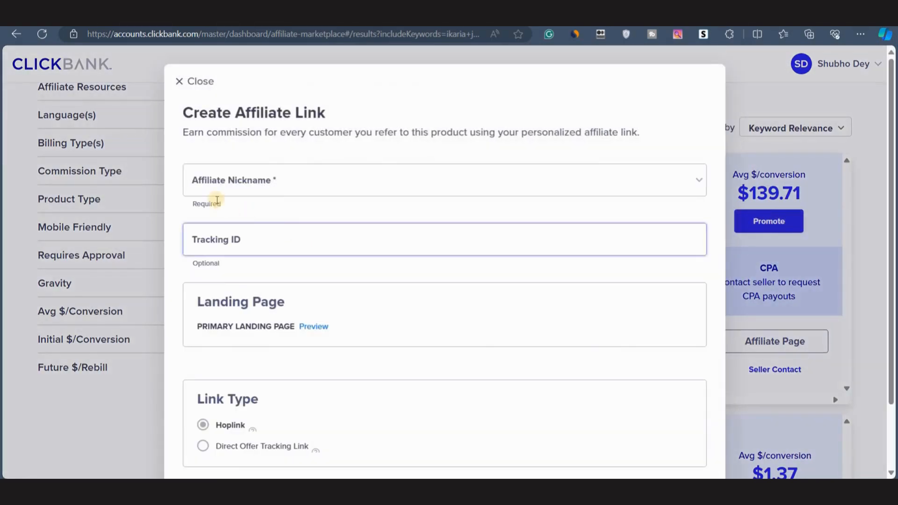
{"action": "left_click", "coordinate": [209, 182]}
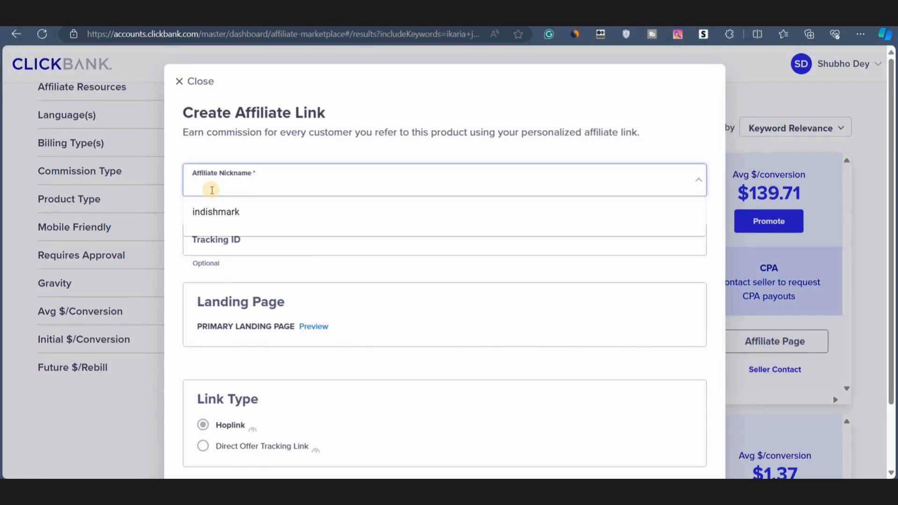
{"action": "left_click", "coordinate": [223, 213]}
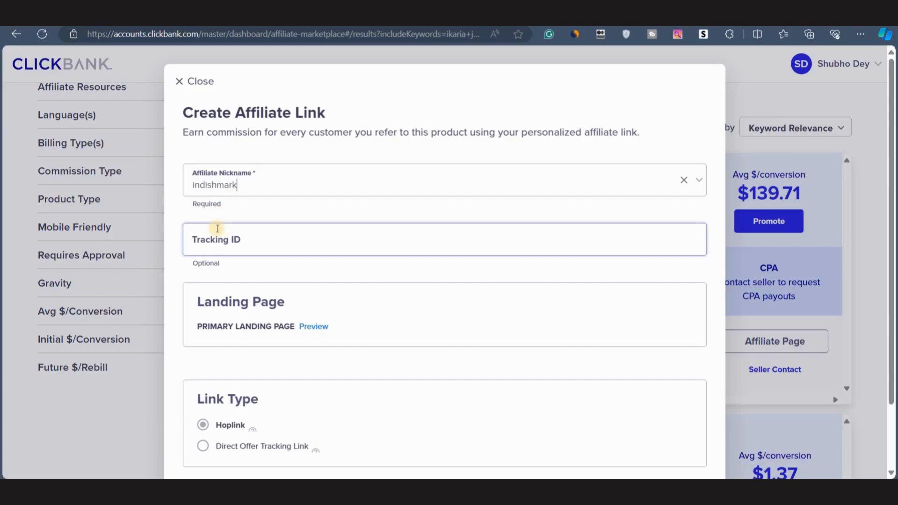
Create the HopLink for Ikaria Juice and copy the encrypted link.
{"action": "left_click", "coordinate": [213, 236]}
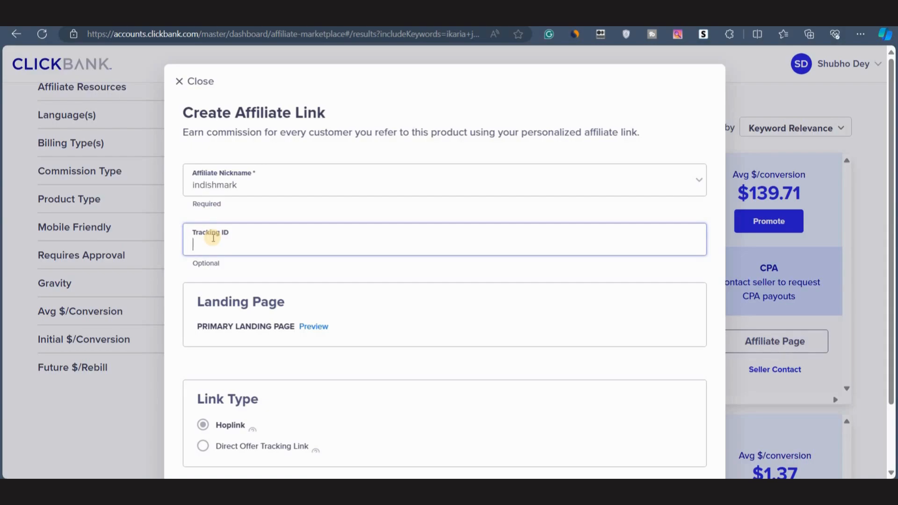
{"action": "left_click", "coordinate": [176, 316]}
{"action": "scroll", "coordinate": [314, 285], "scroll_direction": "down", "scroll_amount": 2}
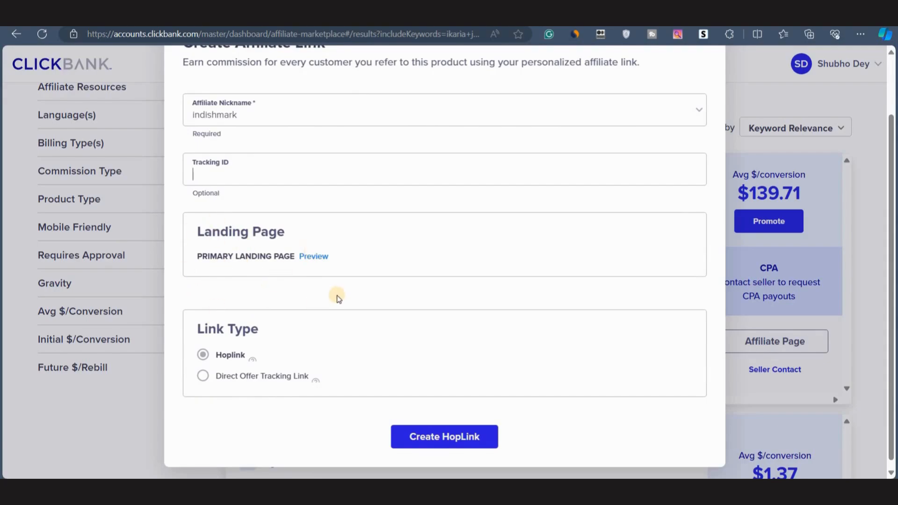
{"action": "scroll", "coordinate": [238, 392], "scroll_direction": "down", "scroll_amount": 1}
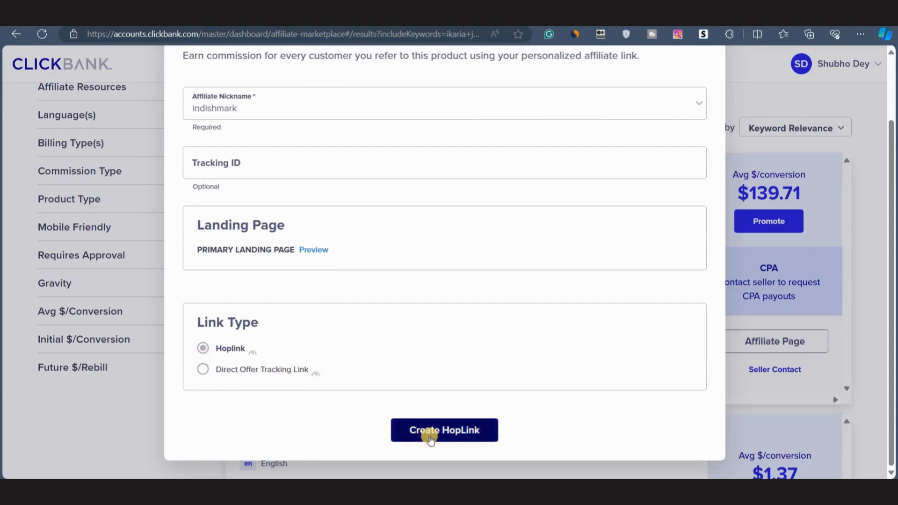
{"action": "left_click", "coordinate": [429, 437]}
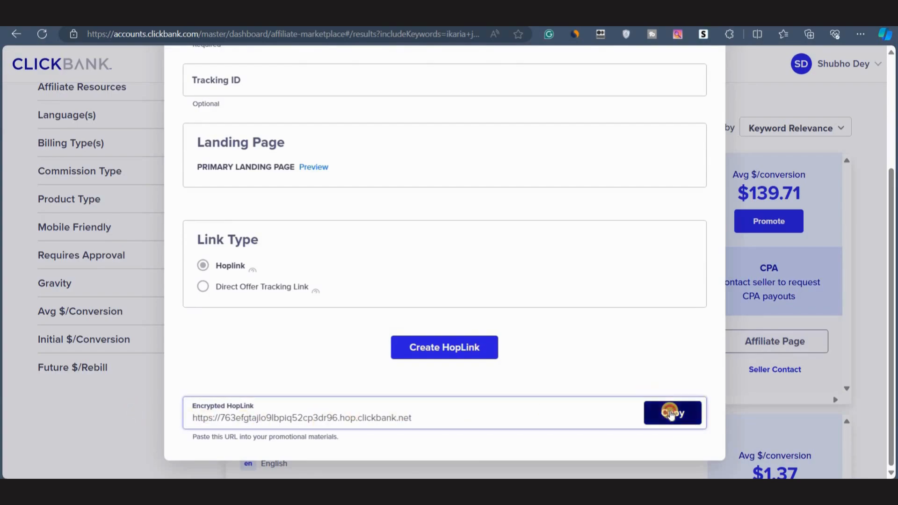
{"action": "left_click", "coordinate": [670, 412]}
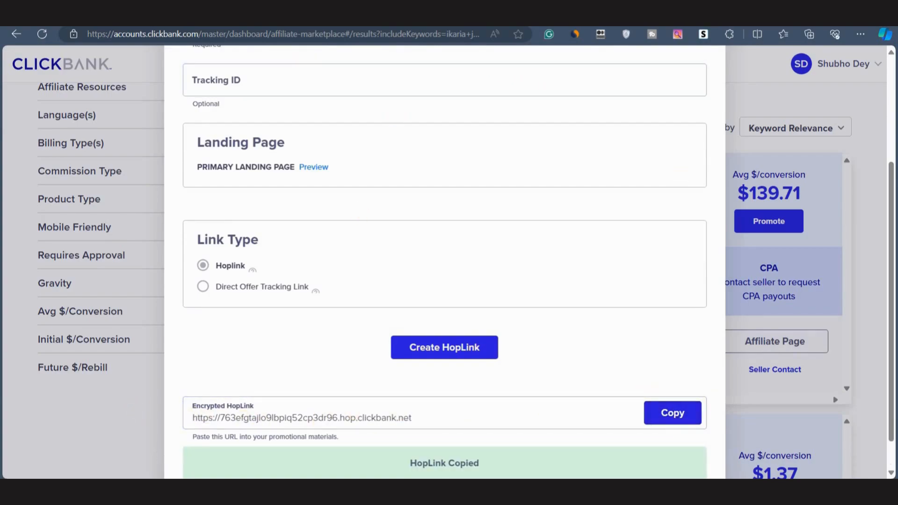
Link the 'Order Ikaria Lean Belly Juice Now' line under Securing Your Transformation to the copied ClickBank HopLink.
{"action": "left_click", "coordinate": [149, 13]}
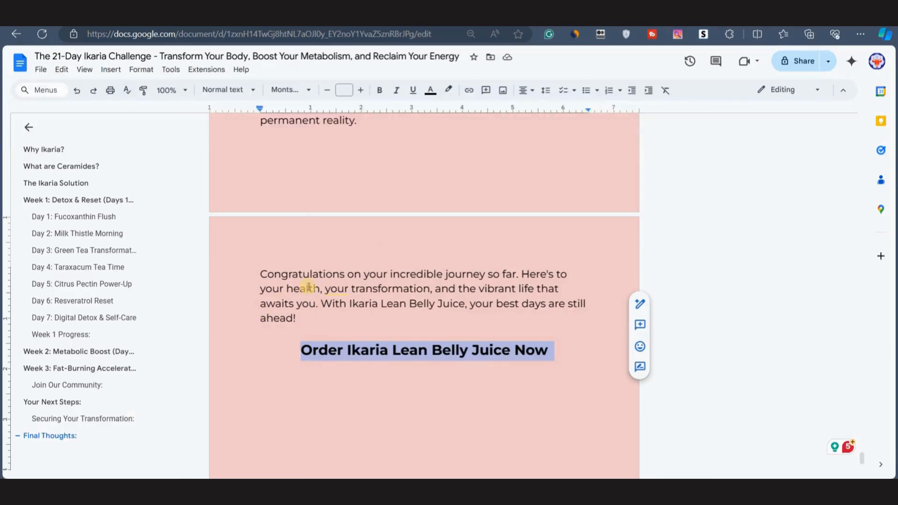
{"action": "scroll", "coordinate": [309, 288], "scroll_direction": "up", "scroll_amount": 15}
{"action": "left_click", "coordinate": [300, 258]}
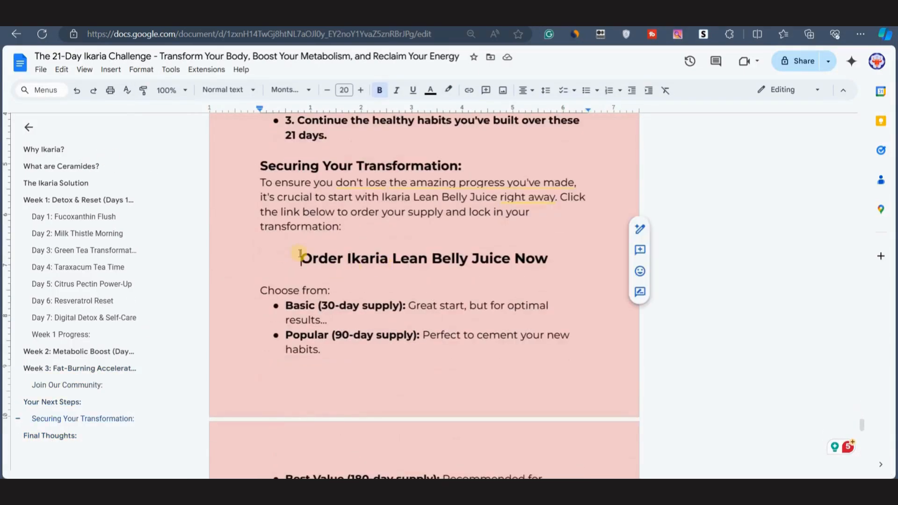
{"action": "left_click_drag", "start_coordinate": [300, 253], "coordinate": [542, 257]}
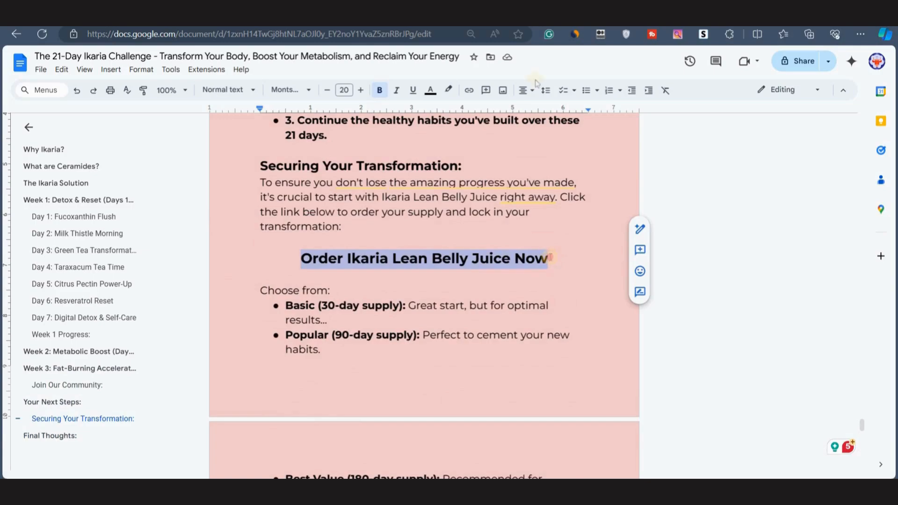
{"action": "left_click", "coordinate": [468, 91]}
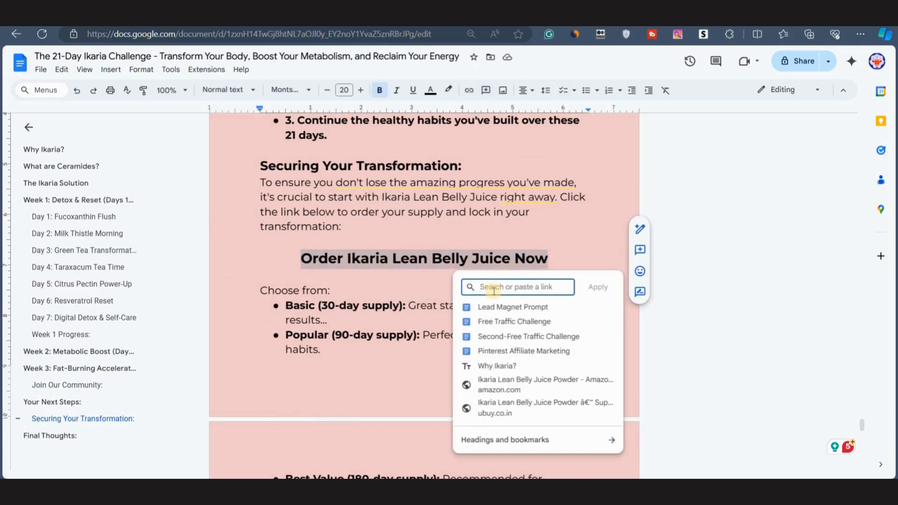
{"action": "key", "text": "ctrl+v"}
{"action": "left_click", "coordinate": [597, 286]}
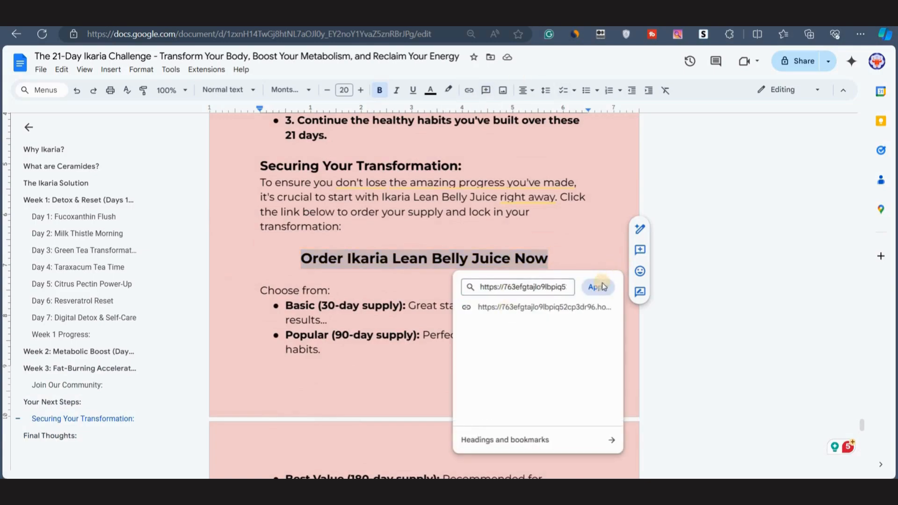
Link the closing 'Order Ikaria Lean Belly Juice Now' line after Final Thoughts to the same HopLink.
{"action": "scroll", "coordinate": [395, 337], "scroll_direction": "down", "scroll_amount": 10}
{"action": "scroll", "coordinate": [396, 336], "scroll_direction": "up", "scroll_amount": 2}
{"action": "scroll", "coordinate": [396, 336], "scroll_direction": "down", "scroll_amount": 5}
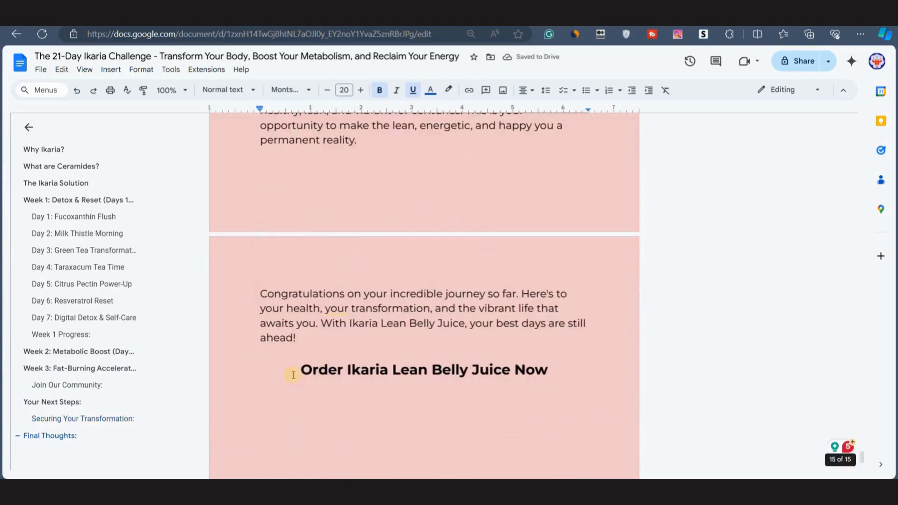
{"action": "left_click_drag", "start_coordinate": [302, 372], "coordinate": [548, 370]}
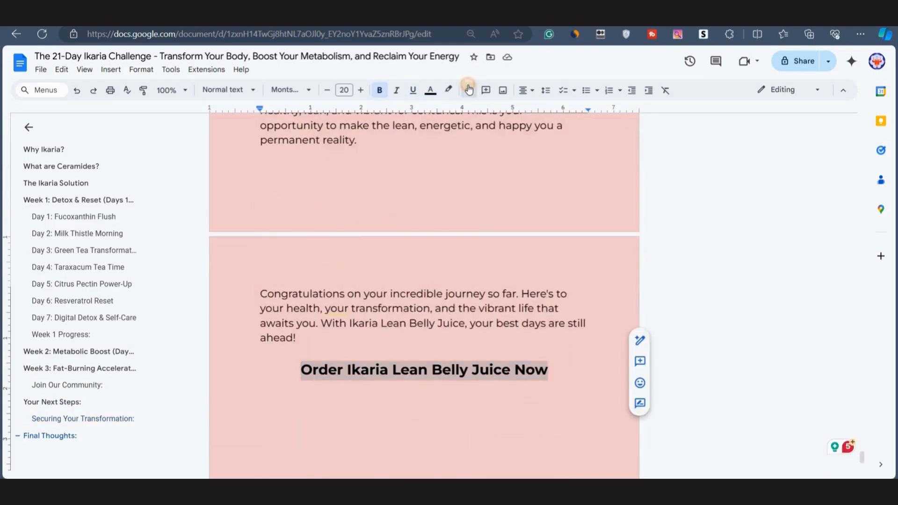
{"action": "left_click", "coordinate": [468, 90]}
{"action": "left_click", "coordinate": [371, 190]}
{"action": "key", "text": "ctrl+v"}
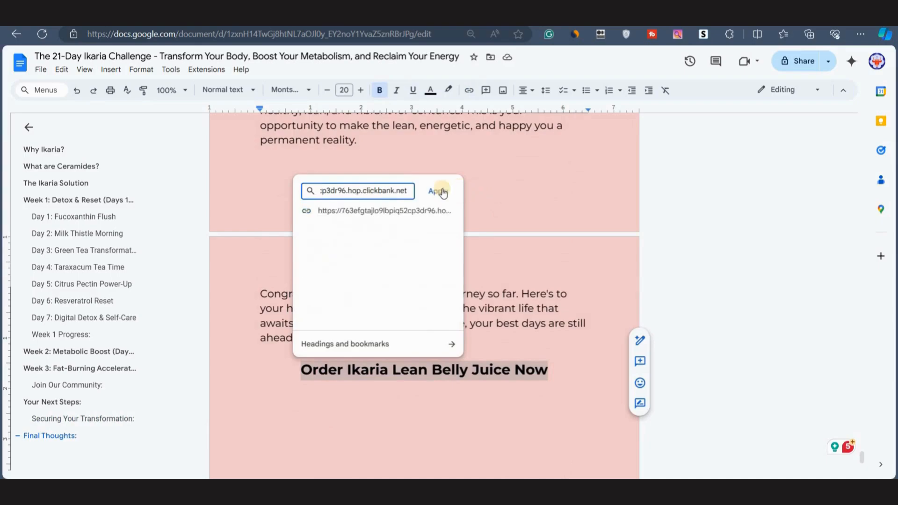
{"action": "left_click", "coordinate": [438, 192]}
Link the Day 21 evening task text 'The Ikaria Lean Belly Juice Introduction' to the HopLink.
{"action": "scroll", "coordinate": [477, 260], "scroll_direction": "up", "scroll_amount": 20}
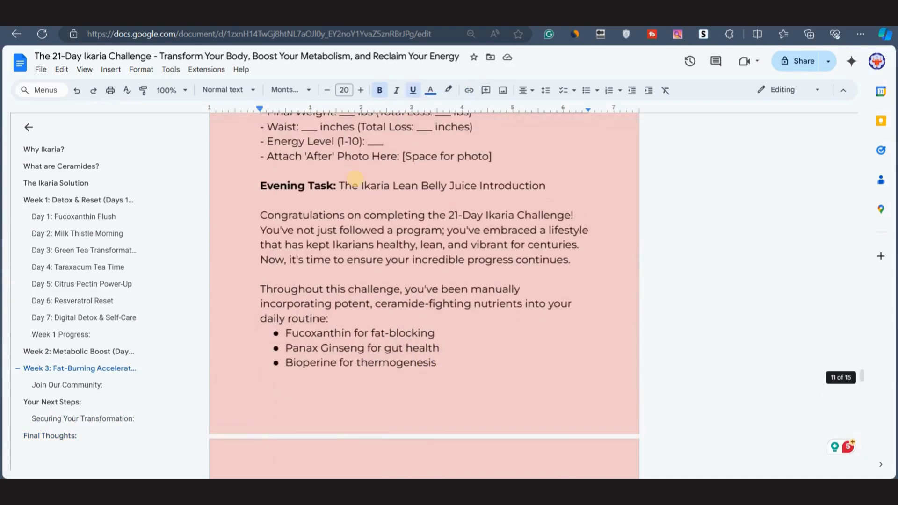
{"action": "scroll", "coordinate": [354, 178], "scroll_direction": "up", "scroll_amount": 2}
{"action": "left_click_drag", "start_coordinate": [338, 283], "coordinate": [547, 281]}
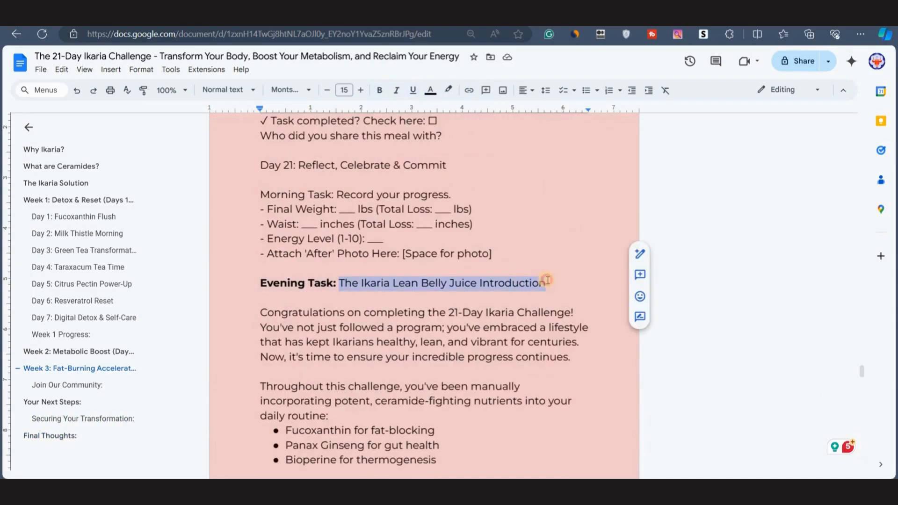
{"action": "left_click", "coordinate": [469, 91]}
{"action": "key", "text": "ctrl+v"}
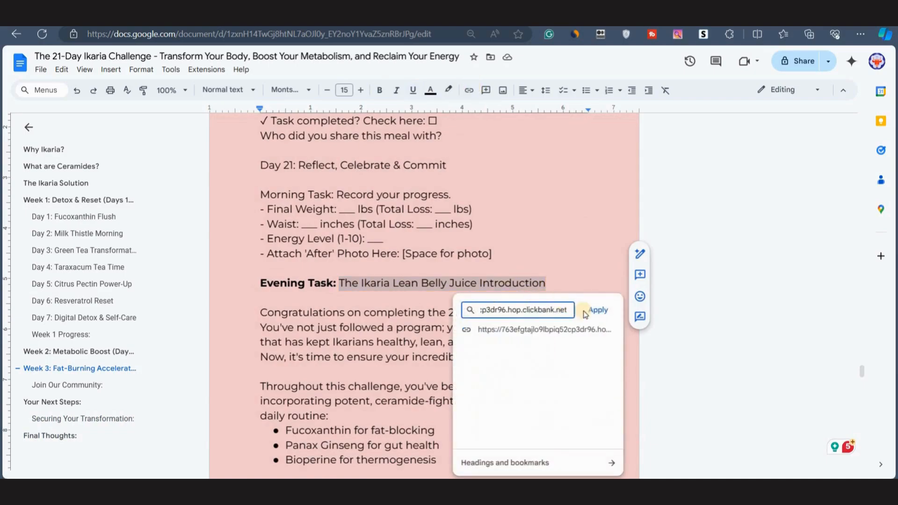
{"action": "left_click", "coordinate": [591, 310]}
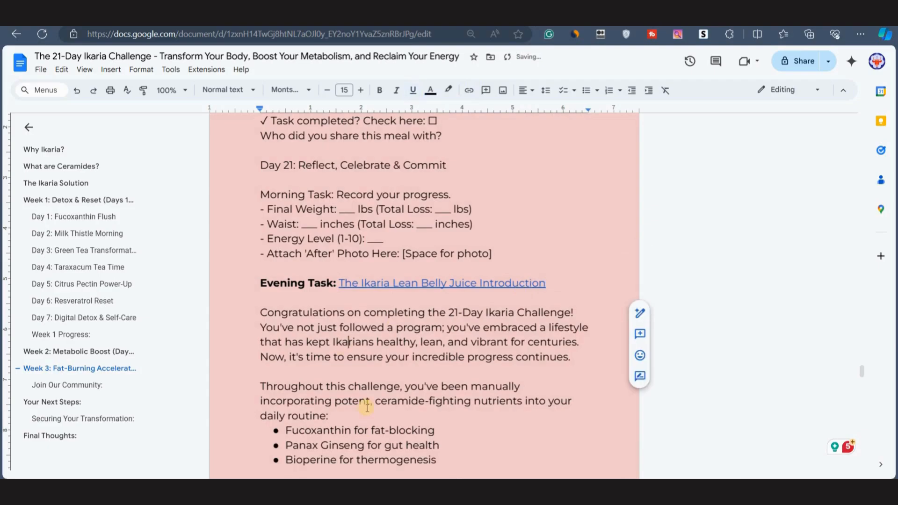
Scroll through the document's opening sections, from the title through Tracking Your Progress and Week 1.
{"action": "scroll", "coordinate": [367, 407], "scroll_direction": "down", "scroll_amount": 3}
{"action": "scroll", "coordinate": [367, 408], "scroll_direction": "up", "scroll_amount": 8}
{"action": "scroll", "coordinate": [368, 408], "scroll_direction": "up", "scroll_amount": 20}
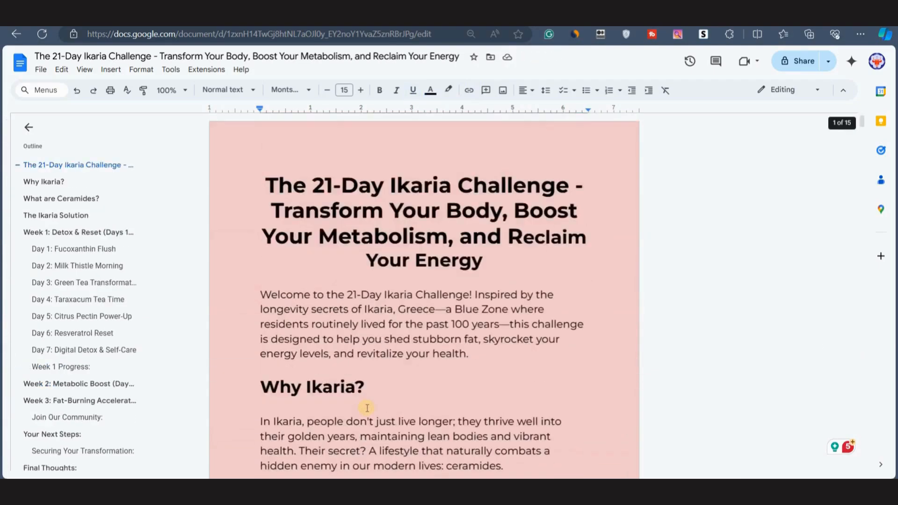
{"action": "scroll", "coordinate": [367, 408], "scroll_direction": "down", "scroll_amount": 20}
{"action": "scroll", "coordinate": [367, 408], "scroll_direction": "down", "scroll_amount": 10}
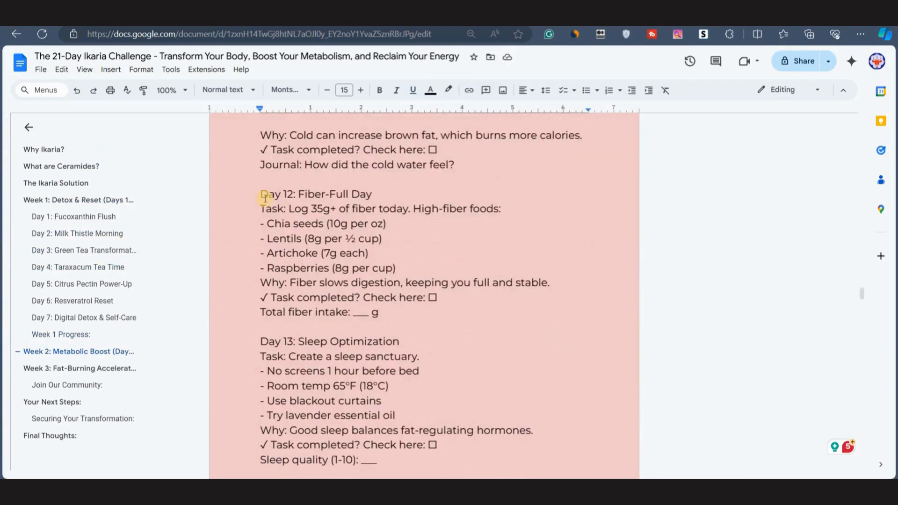
{"action": "left_click", "coordinate": [262, 192]}
{"action": "scroll", "coordinate": [341, 260], "scroll_direction": "up", "scroll_amount": 20}
{"action": "scroll", "coordinate": [356, 337], "scroll_direction": "up", "scroll_amount": 15}
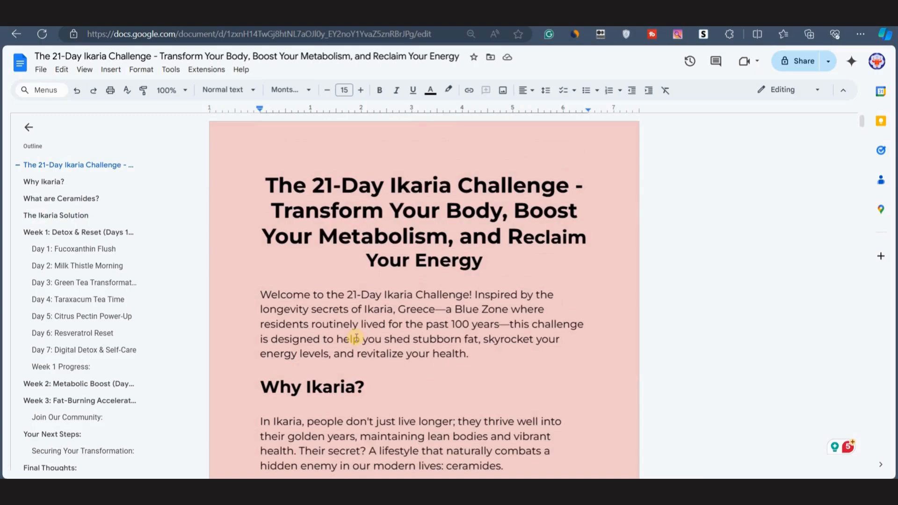
{"action": "scroll", "coordinate": [328, 355], "scroll_direction": "down", "scroll_amount": 10}
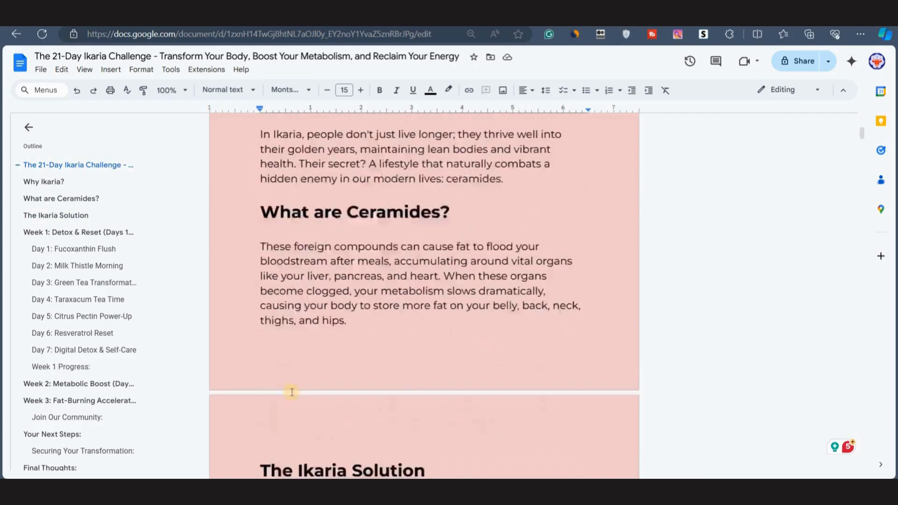
{"action": "scroll", "coordinate": [402, 253], "scroll_direction": "up", "scroll_amount": 6}
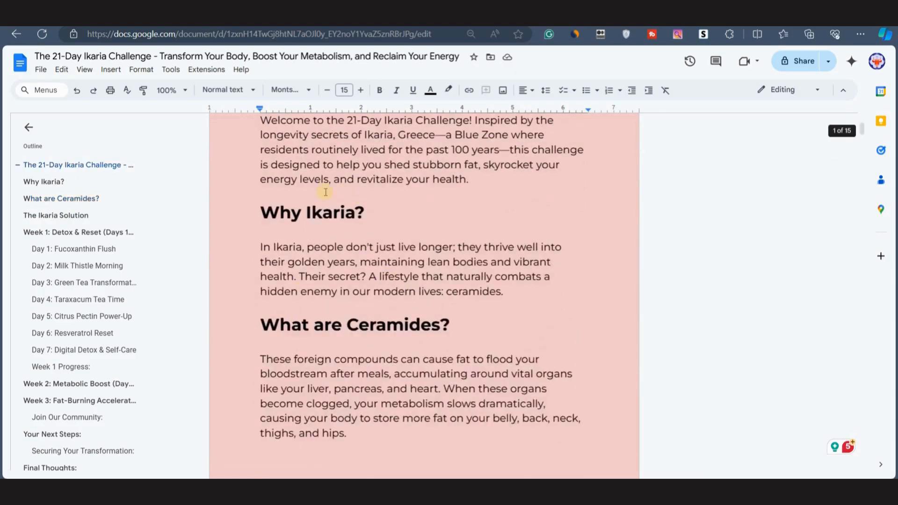
{"action": "scroll", "coordinate": [363, 251], "scroll_direction": "up", "scroll_amount": 3}
{"action": "scroll", "coordinate": [363, 251], "scroll_direction": "down", "scroll_amount": 12}
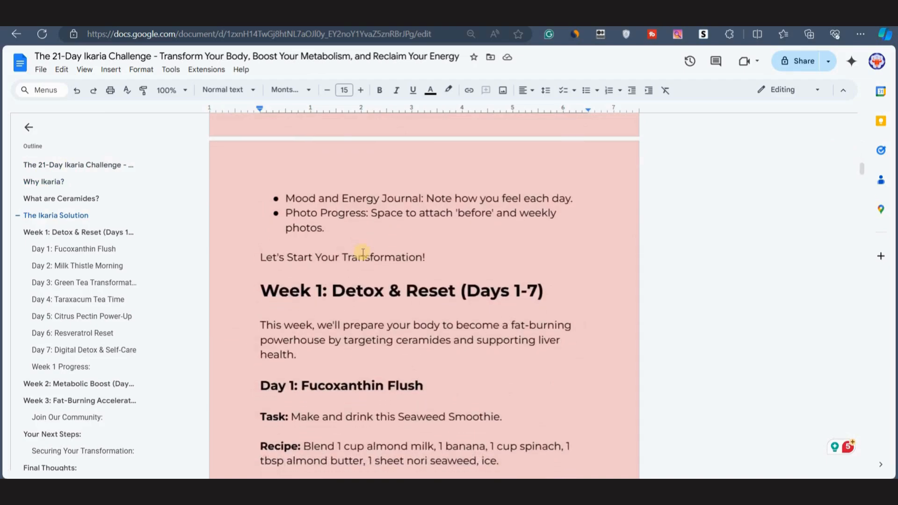
{"action": "scroll", "coordinate": [399, 390], "scroll_direction": "up", "scroll_amount": 12}
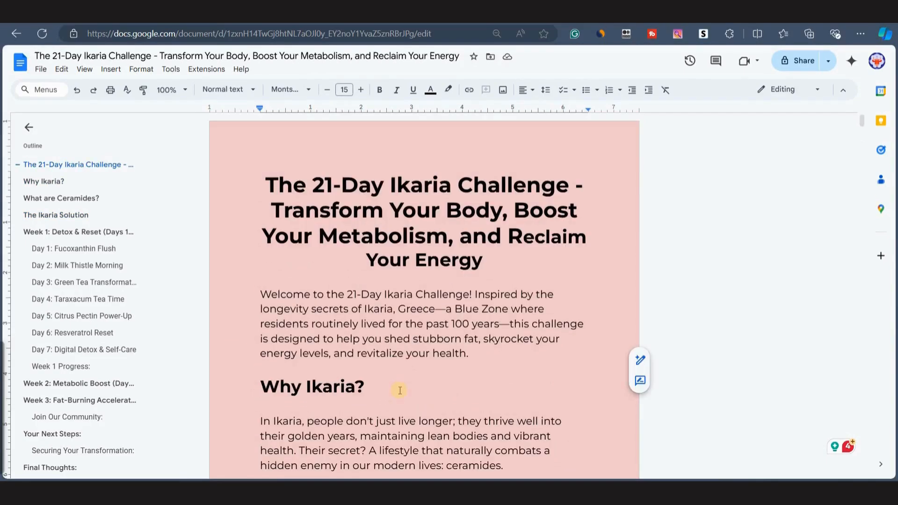
{"action": "scroll", "coordinate": [483, 393], "scroll_direction": "down", "scroll_amount": 10}
{"action": "left_click_drag", "start_coordinate": [399, 391], "coordinate": [501, 383]}
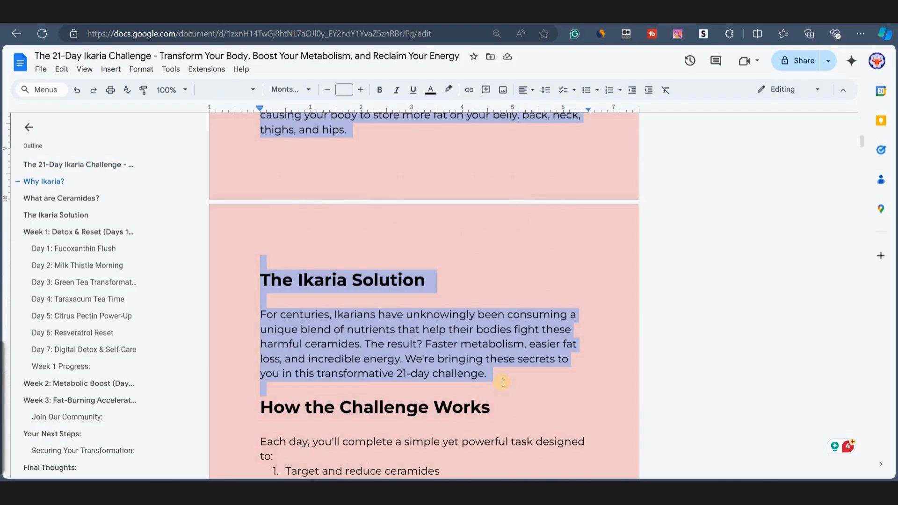
{"action": "scroll", "coordinate": [502, 382], "scroll_direction": "up", "scroll_amount": 10}
{"action": "scroll", "coordinate": [501, 355], "scroll_direction": "down", "scroll_amount": 14}
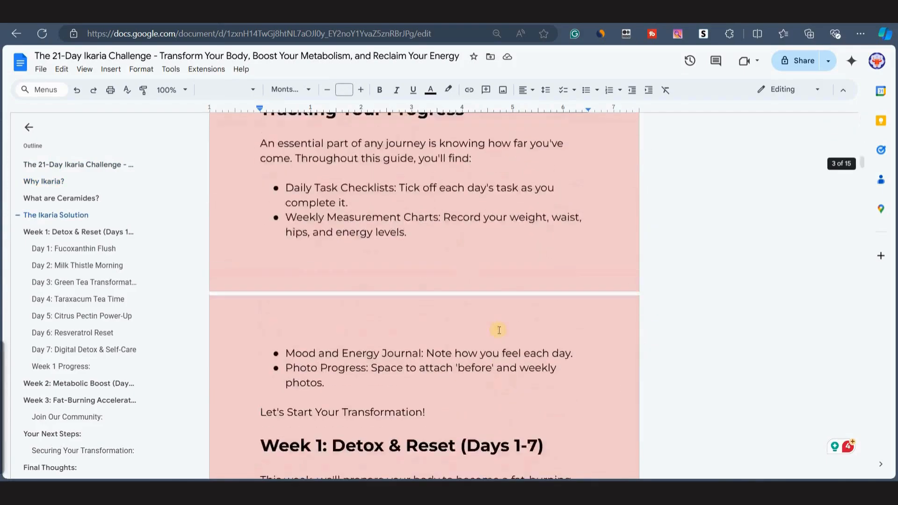
{"action": "scroll", "coordinate": [498, 329], "scroll_direction": "up", "scroll_amount": 6}
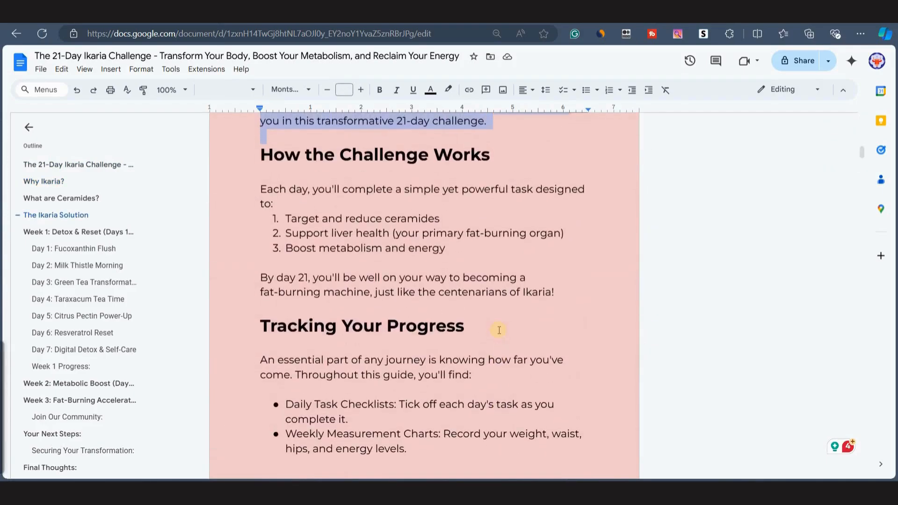
{"action": "scroll", "coordinate": [368, 224], "scroll_direction": "down", "scroll_amount": 4}
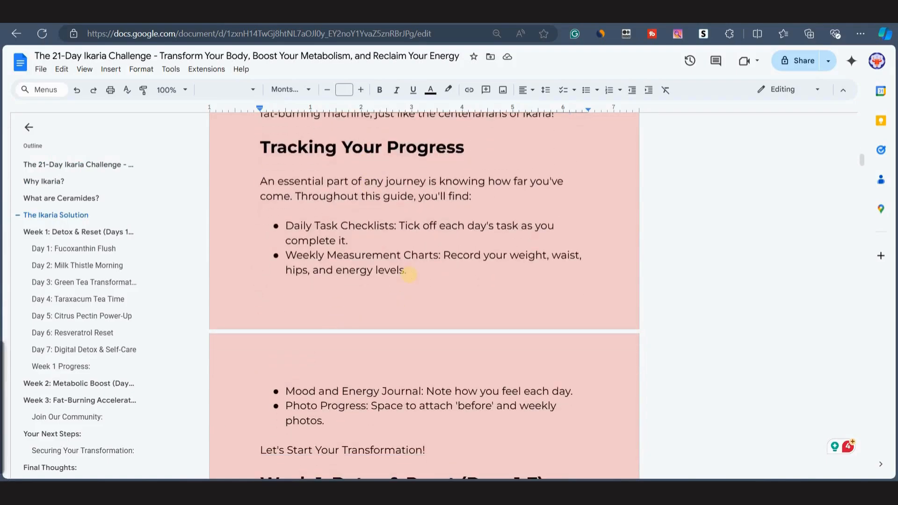
{"action": "scroll", "coordinate": [409, 275], "scroll_direction": "up", "scroll_amount": 12}
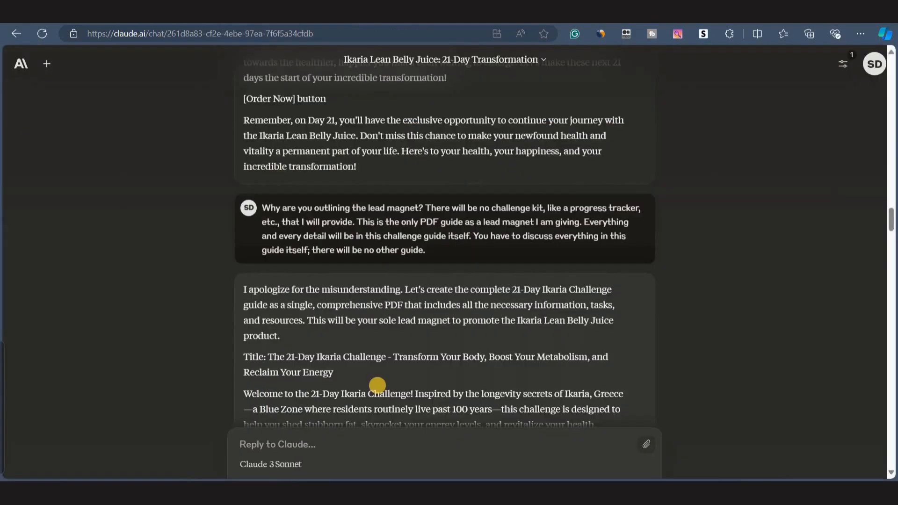
Ask Claude for concise image prompts for the lead magnet's first three sections, for use with DALL-E 3 via Bing Image Creator.
{"action": "scroll", "coordinate": [377, 385], "scroll_direction": "down", "scroll_amount": 20}
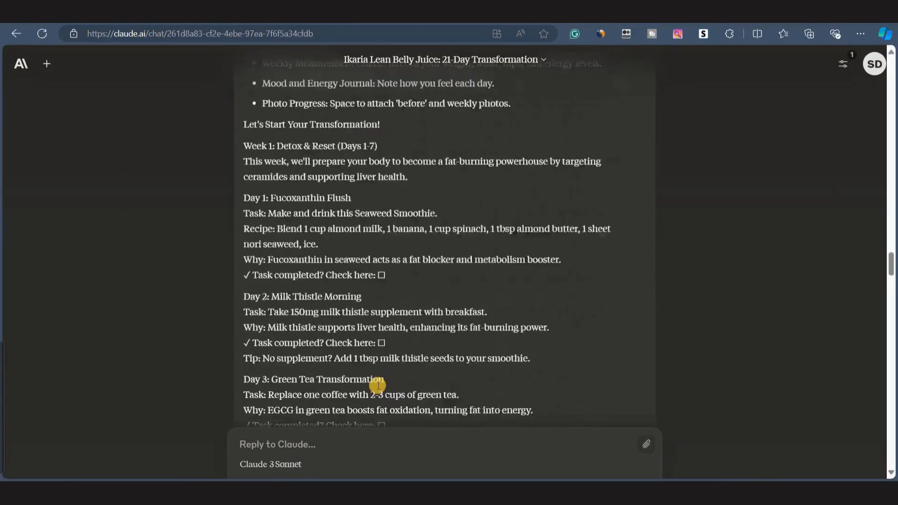
{"action": "scroll", "coordinate": [377, 385], "scroll_direction": "down", "scroll_amount": 15}
{"action": "left_click", "coordinate": [260, 439]}
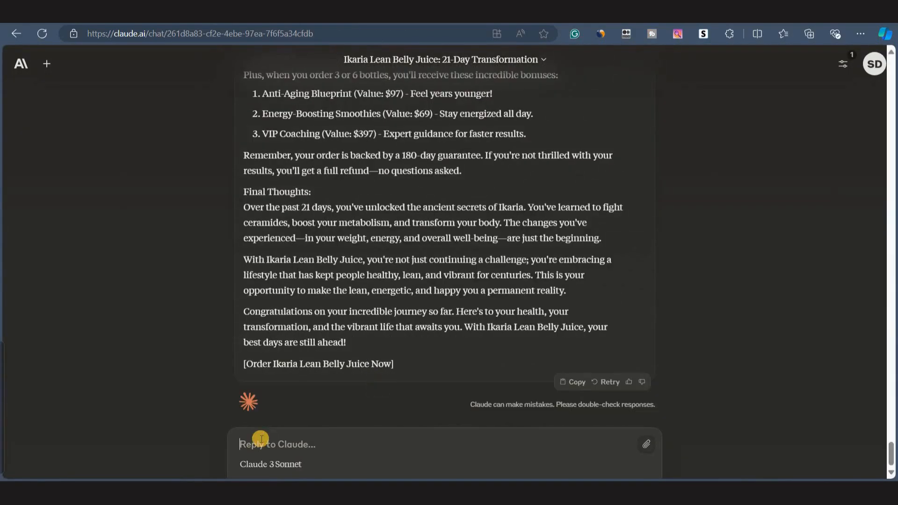
{"action": "type", "text": "Could you create image prompts for the first three sections of the lead magnet mentioned above? I will use these prompts to generate images with DALL-E 3 via Bing Image Creator. Please ensure the prompts are concise, simple, and align with the styles that DALL-E 3 recognizes."}
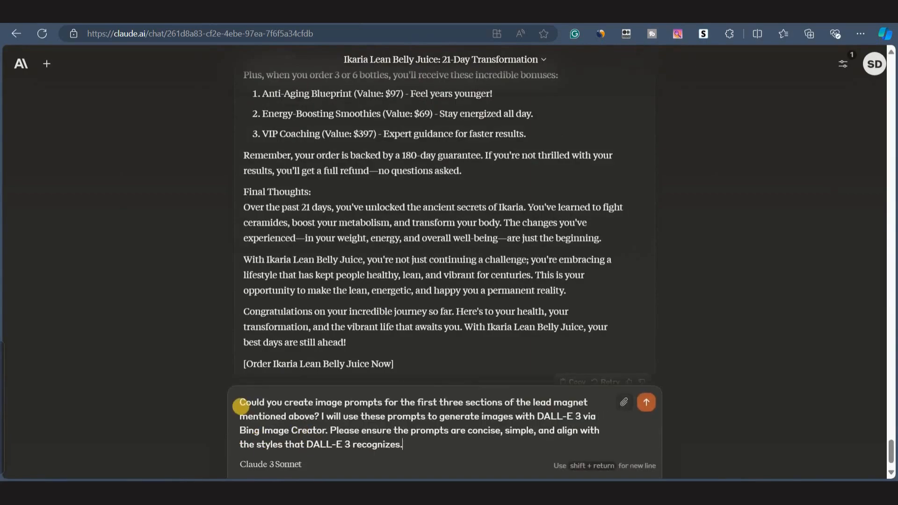
{"action": "left_click_drag", "start_coordinate": [240, 401], "coordinate": [400, 444]}
{"action": "left_click_drag", "start_coordinate": [343, 431], "coordinate": [500, 453]}
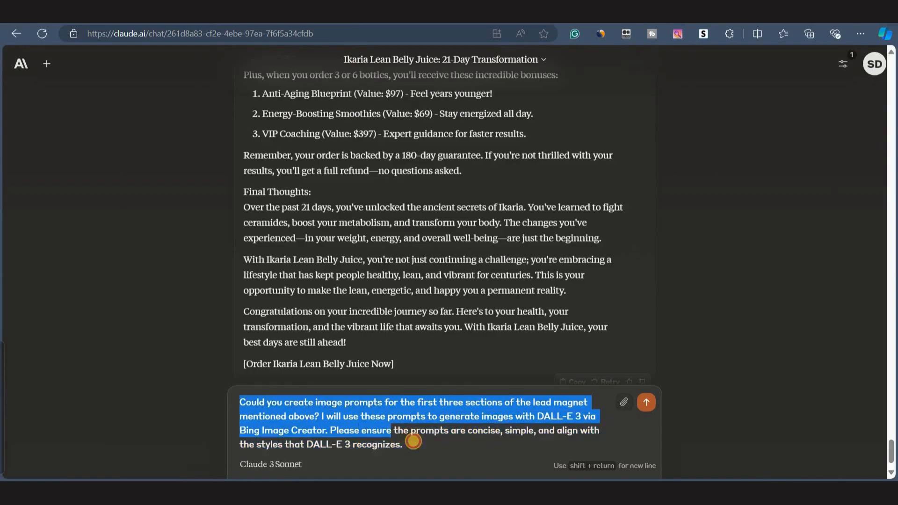
{"action": "left_click", "coordinate": [424, 454]}
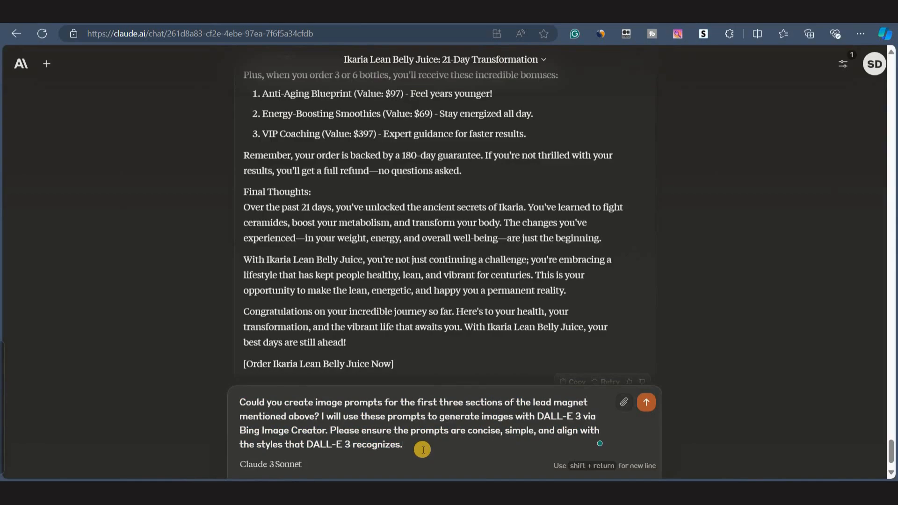
{"action": "key", "text": "Return"}
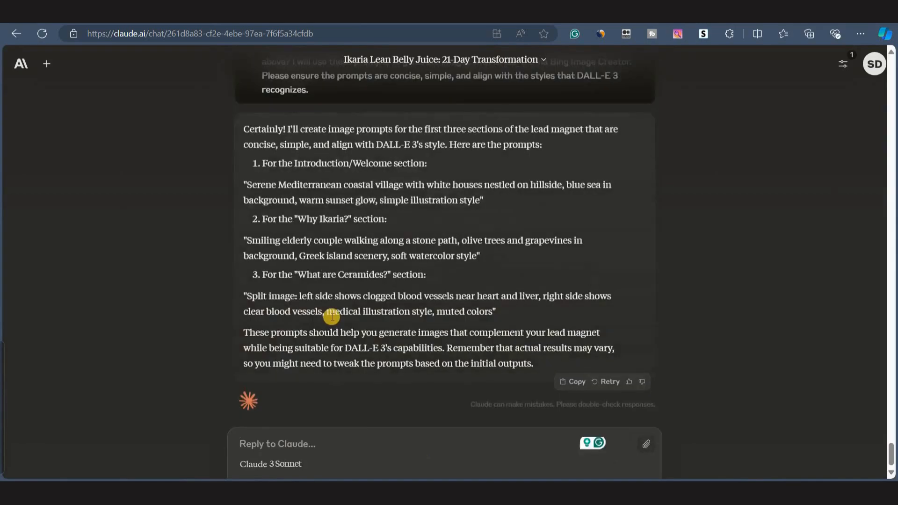
Review the image prompts Claude wrote for the introduction, Why Ikaria? and What are Ceramides? sections.
{"action": "scroll", "coordinate": [287, 231], "scroll_direction": "up", "scroll_amount": 1}
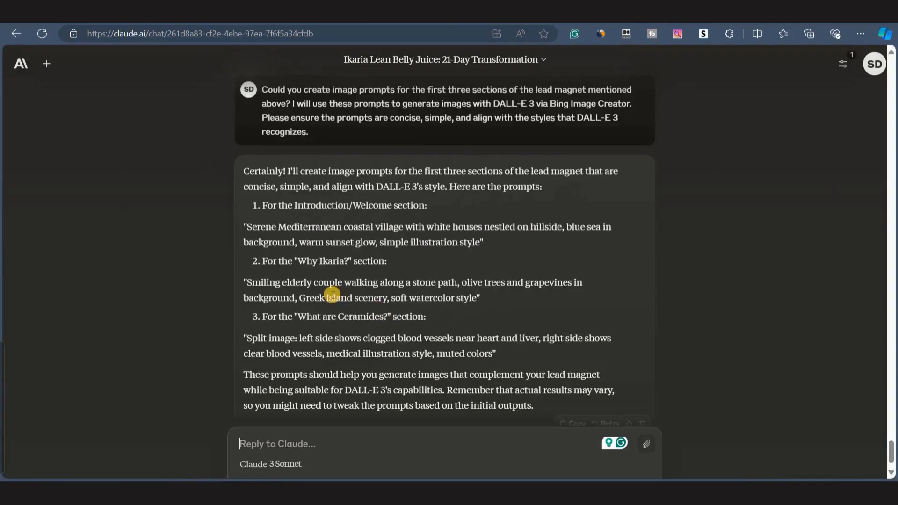
{"action": "scroll", "coordinate": [329, 285], "scroll_direction": "down", "scroll_amount": 1}
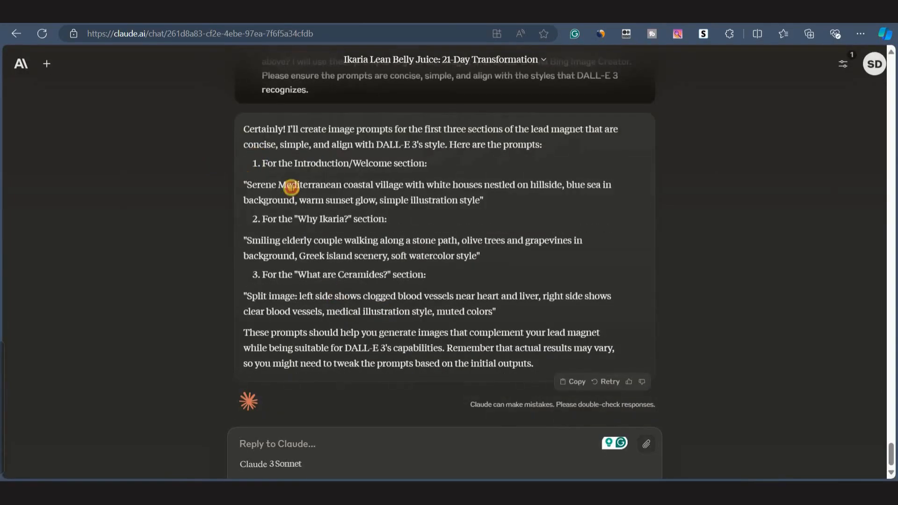
{"action": "left_click_drag", "start_coordinate": [247, 185], "coordinate": [481, 201]}
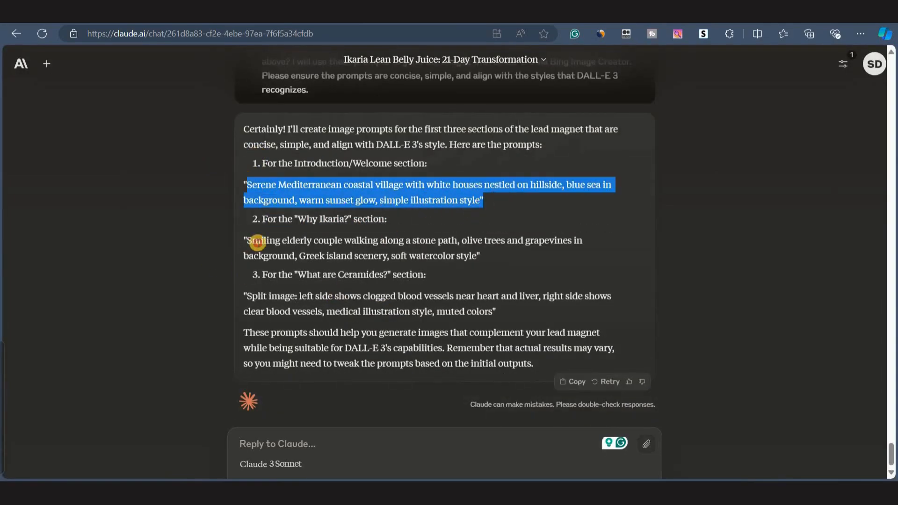
{"action": "left_click_drag", "start_coordinate": [247, 240], "coordinate": [482, 256]}
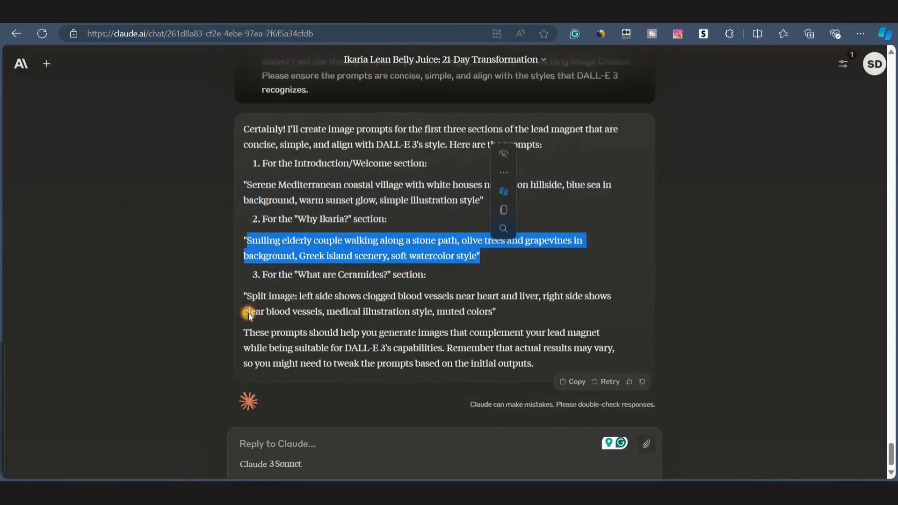
{"action": "left_click", "coordinate": [392, 323]}
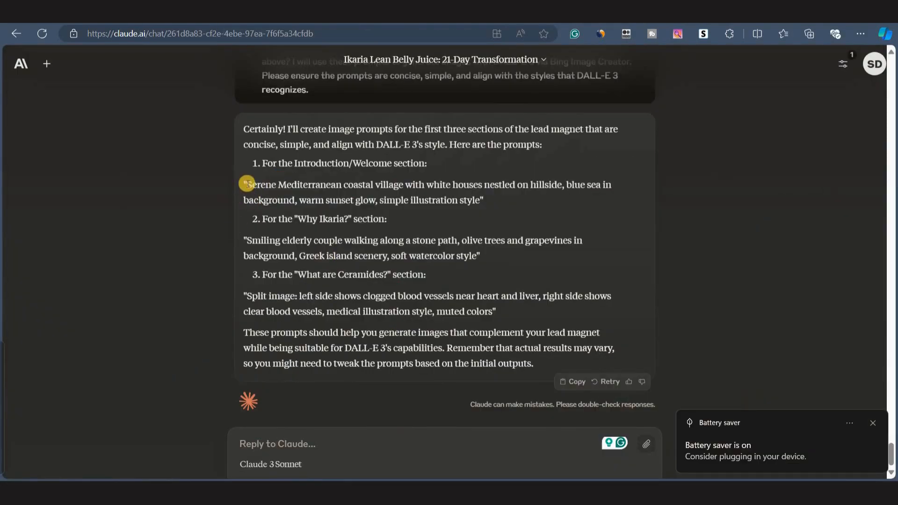
Copy Claude's Mediterranean coastal village prompt and generate images from it in Bing Image Creator.
{"action": "left_click_drag", "start_coordinate": [247, 184], "coordinate": [480, 206]}
{"action": "key", "text": "ctrl+c"}
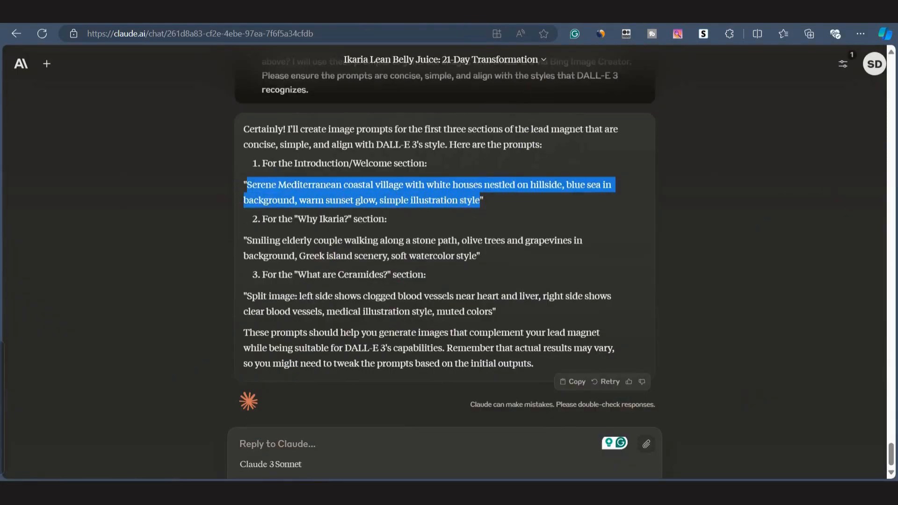
{"action": "left_click", "coordinate": [215, 13]}
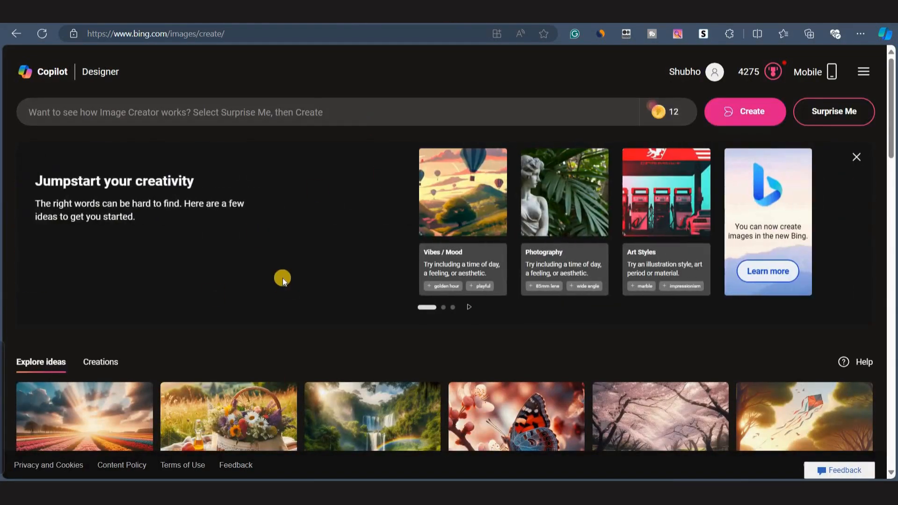
{"action": "left_click", "coordinate": [199, 116]}
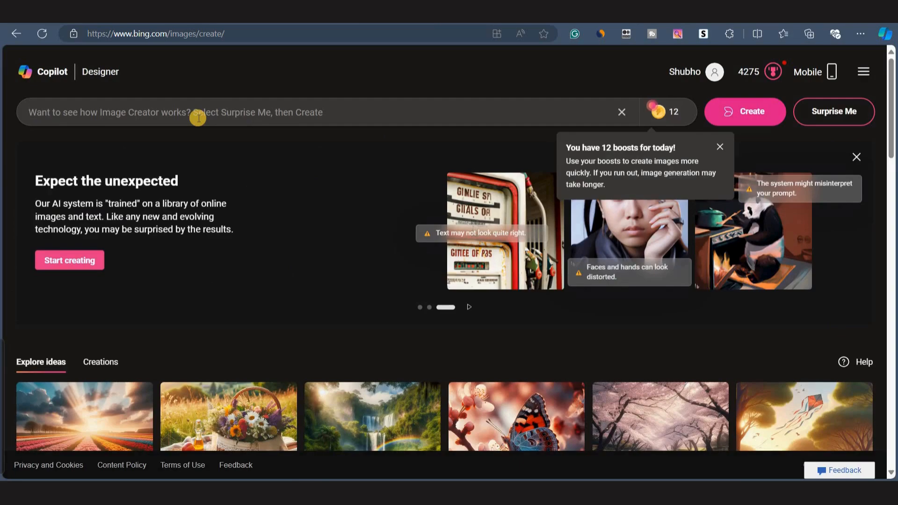
{"action": "key", "text": "ctrl+v"}
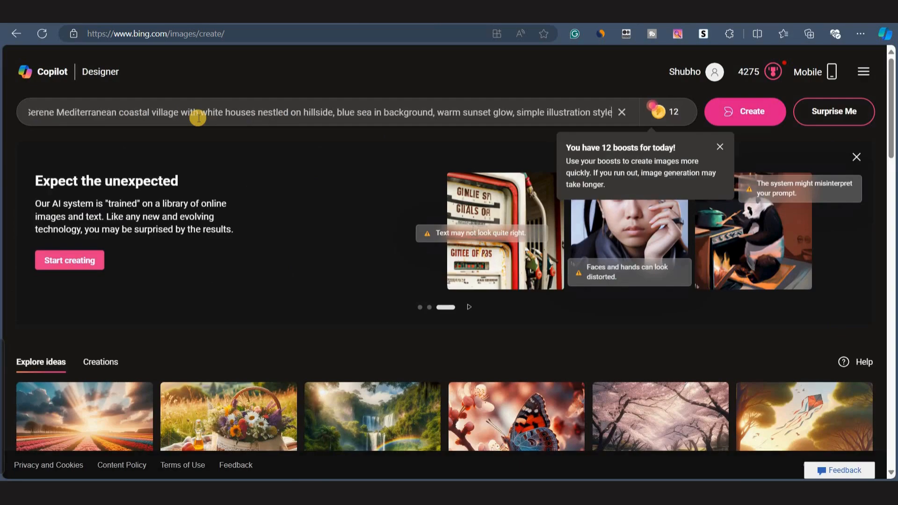
{"action": "left_click", "coordinate": [757, 116]}
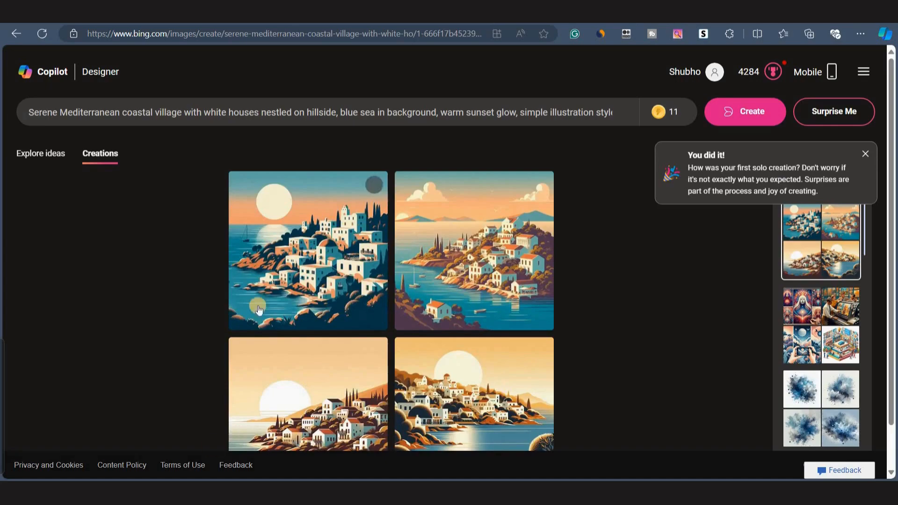
Copy the sunset village image with the calm bay and paste it into the document below the title.
{"action": "left_click", "coordinate": [865, 153]}
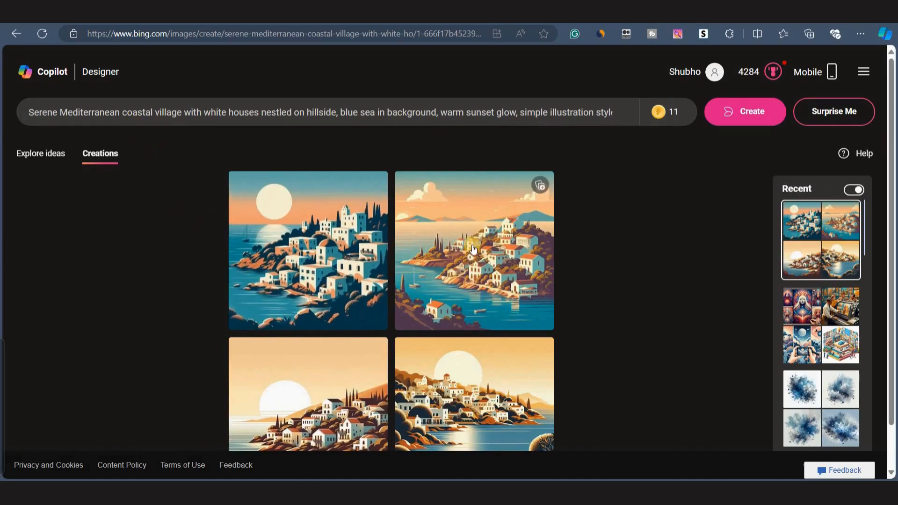
{"action": "scroll", "coordinate": [318, 405], "scroll_direction": "down", "scroll_amount": 1}
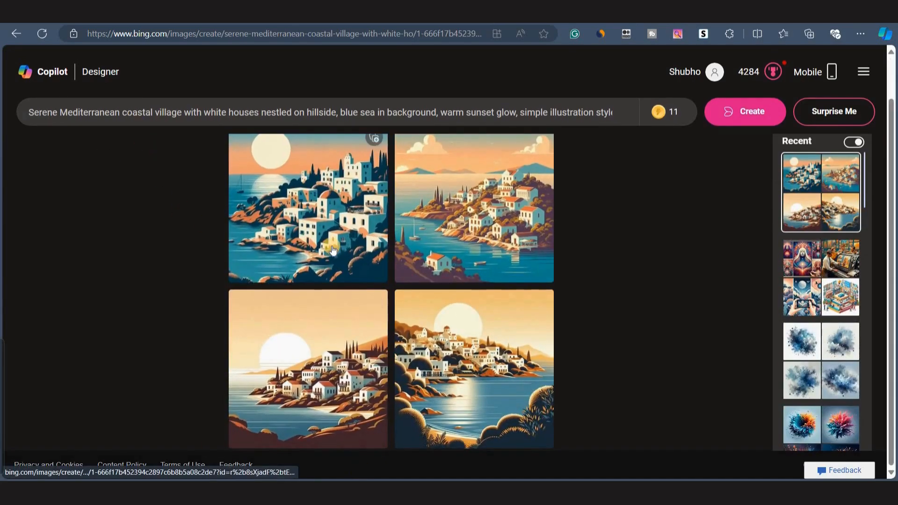
{"action": "left_click", "coordinate": [218, 118]}
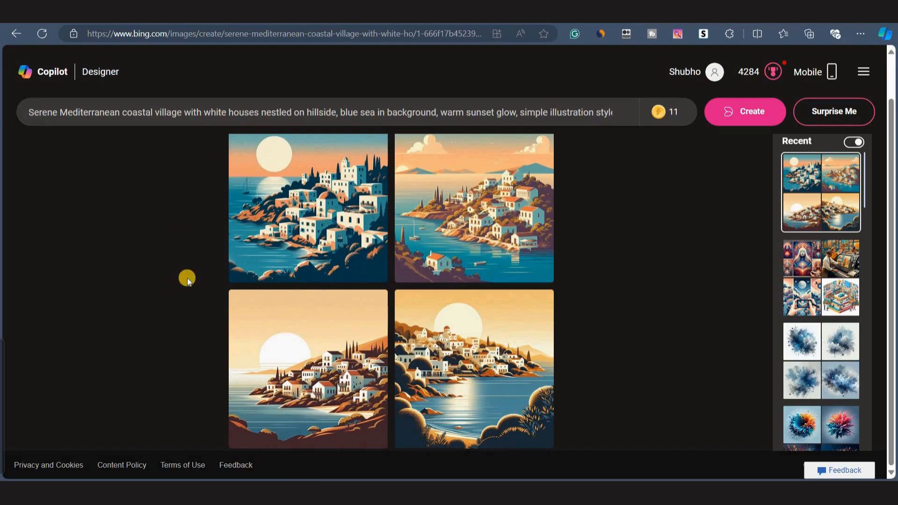
{"action": "left_click", "coordinate": [278, 256]}
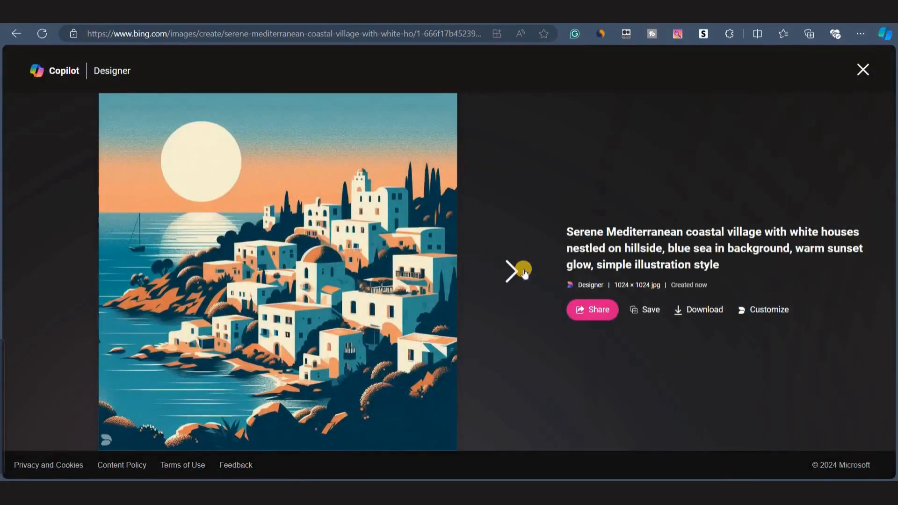
{"action": "left_click", "coordinate": [514, 271]}
{"action": "left_click", "coordinate": [523, 271]}
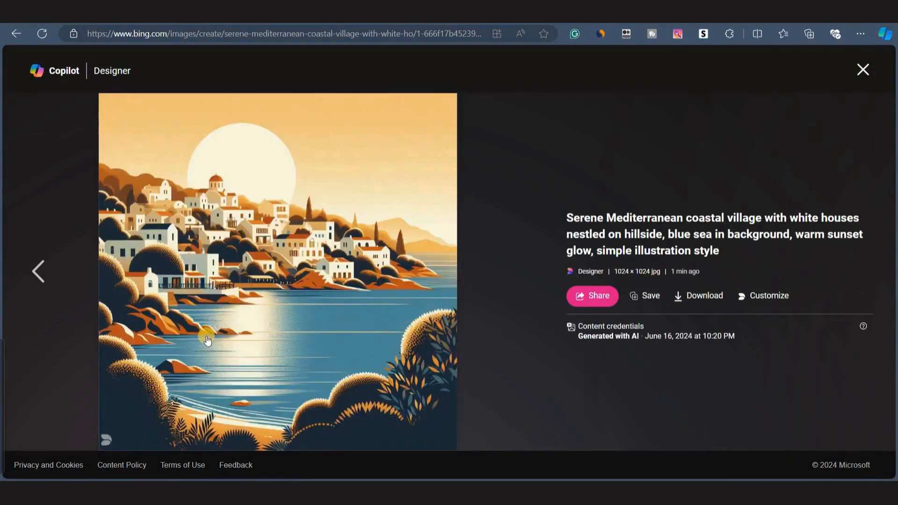
{"action": "right_click", "coordinate": [237, 290]}
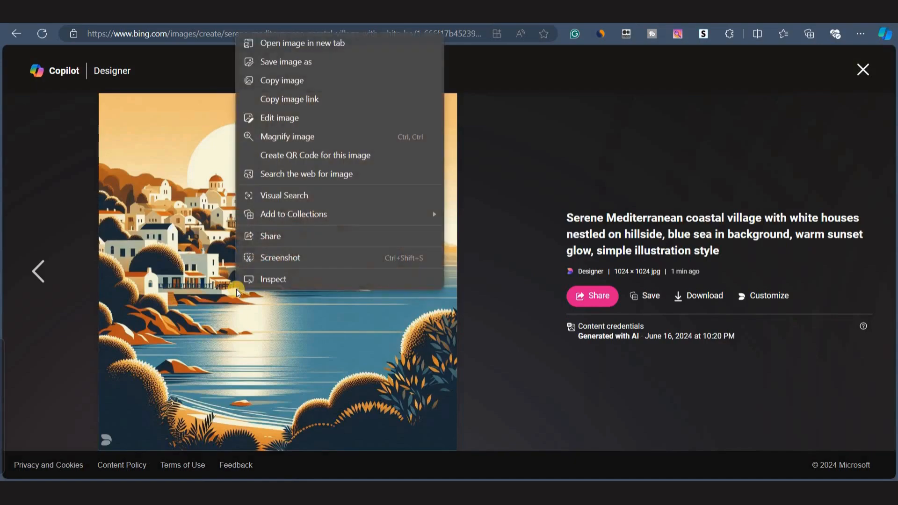
{"action": "left_click", "coordinate": [328, 69]}
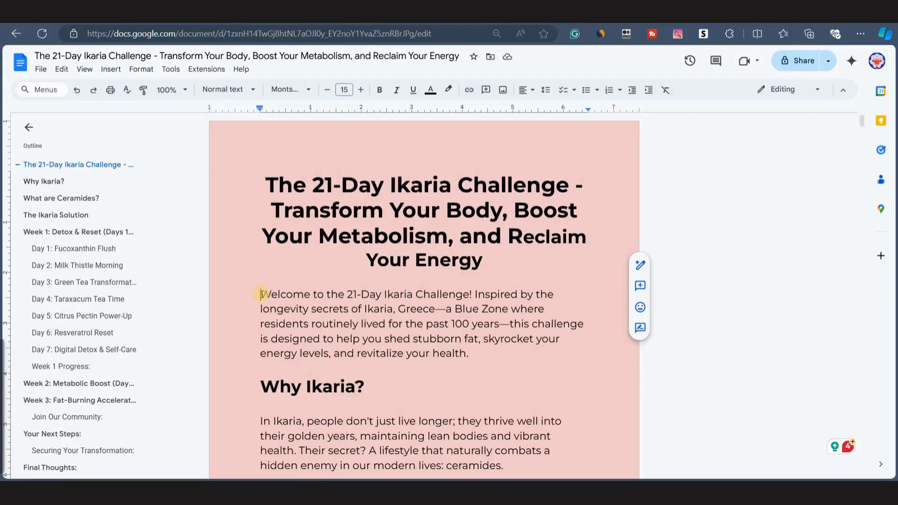
{"action": "key", "text": "ctrl+v"}
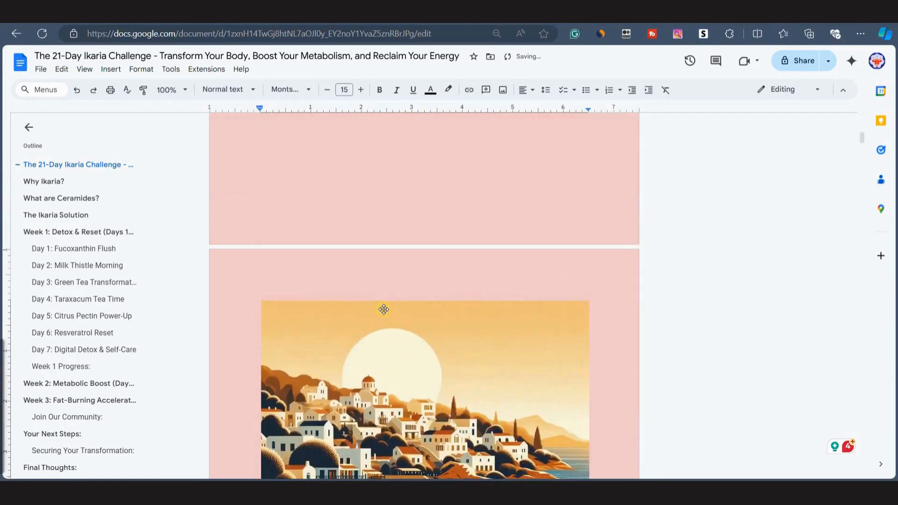
{"action": "scroll", "coordinate": [384, 309], "scroll_direction": "down", "scroll_amount": 15}
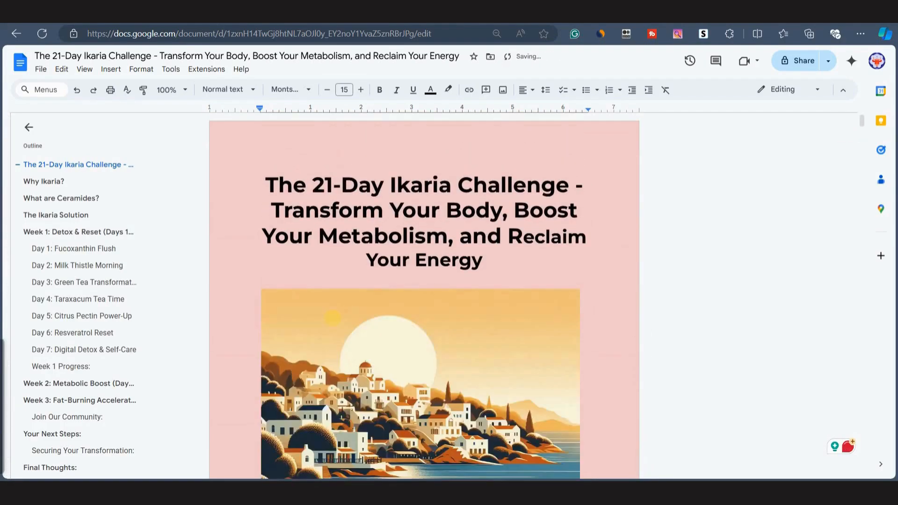
{"action": "scroll", "coordinate": [379, 412], "scroll_direction": "down", "scroll_amount": 2}
{"action": "scroll", "coordinate": [378, 412], "scroll_direction": "up", "scroll_amount": 2}
{"action": "scroll", "coordinate": [401, 367], "scroll_direction": "down", "scroll_amount": 9}
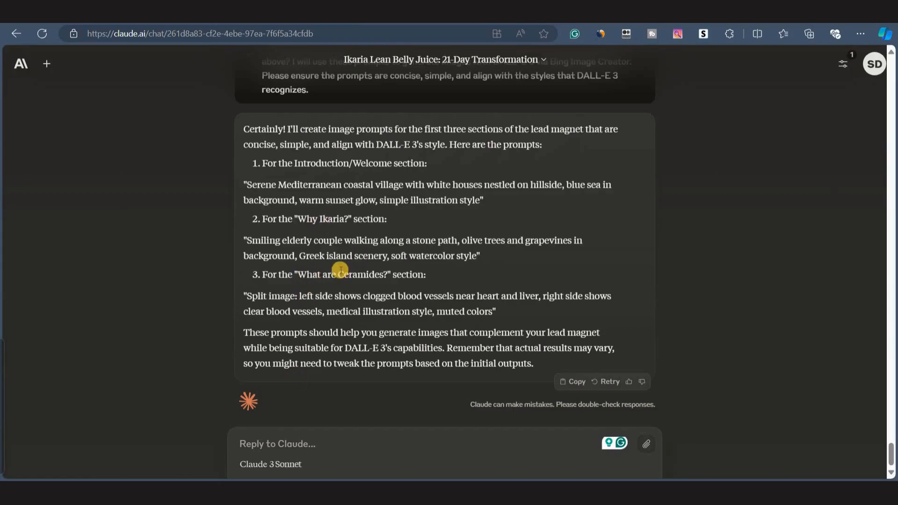
Copy Claude's split-image clogged blood vessels prompt and generate images from it in Bing Image Creator.
{"action": "left_click_drag", "start_coordinate": [248, 296], "coordinate": [497, 311]}
{"action": "key", "text": "ctrl+c"}
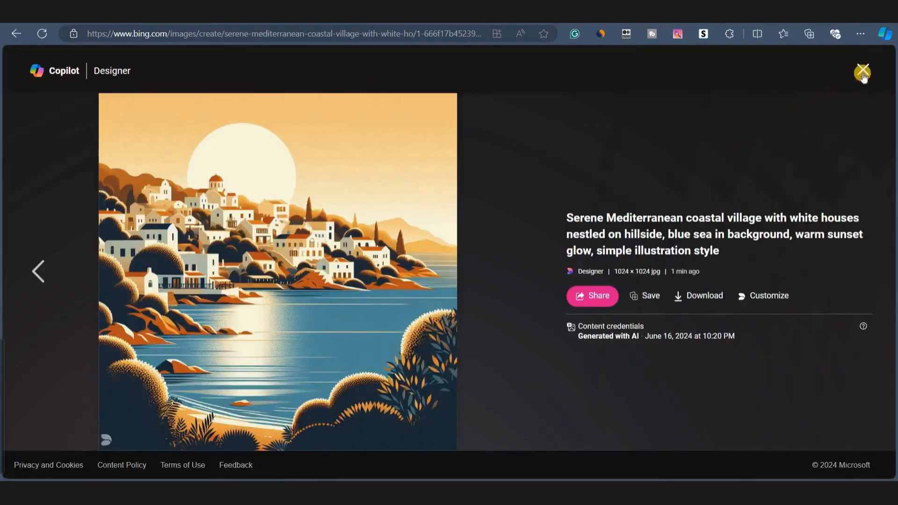
{"action": "left_click", "coordinate": [862, 72]}
{"action": "triple_click", "coordinate": [255, 112]}
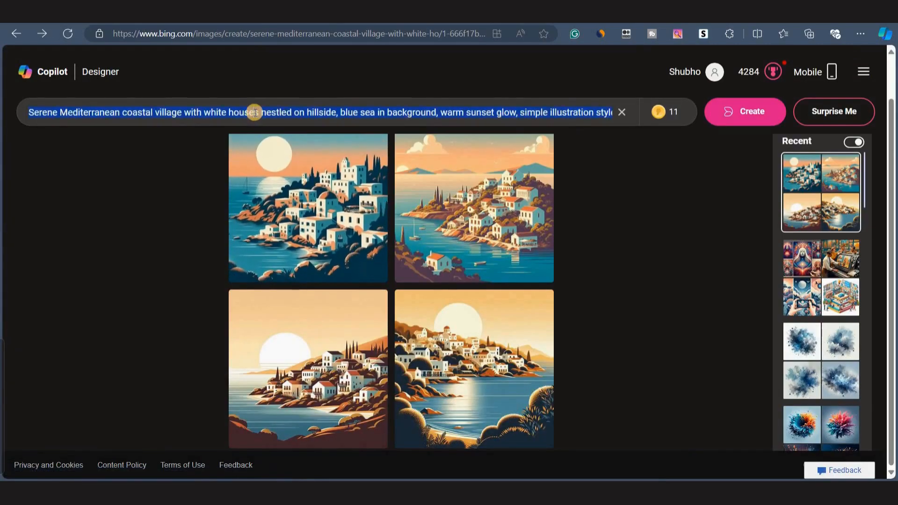
{"action": "key", "text": "ctrl+v"}
{"action": "left_click", "coordinate": [741, 110]}
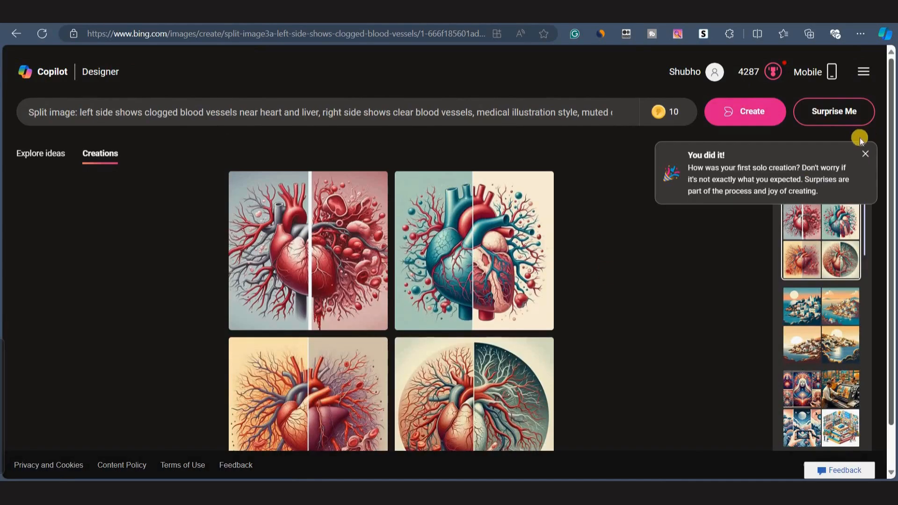
Copy the split heart-and-vessels image with grey and pink halves and paste it under the What are Ceramides? heading.
{"action": "left_click", "coordinate": [865, 156]}
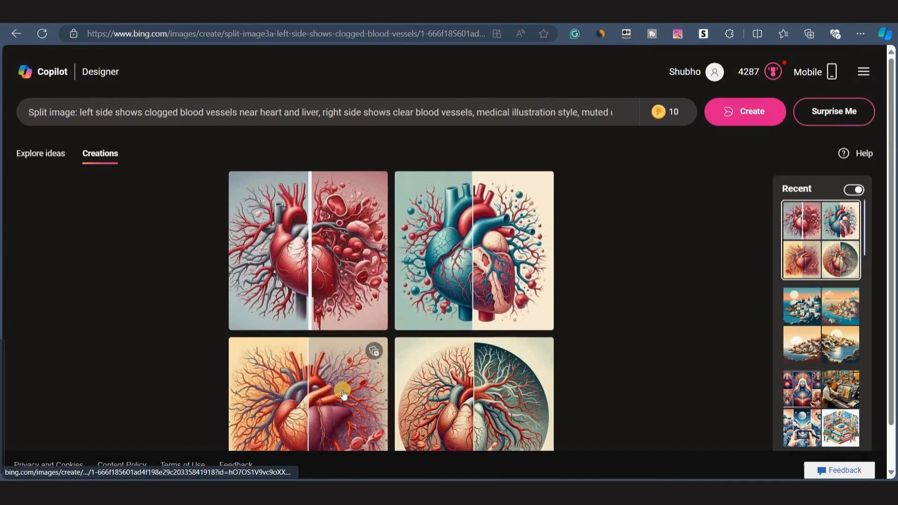
{"action": "scroll", "coordinate": [318, 397], "scroll_direction": "down", "scroll_amount": 1}
{"action": "left_click", "coordinate": [321, 226]}
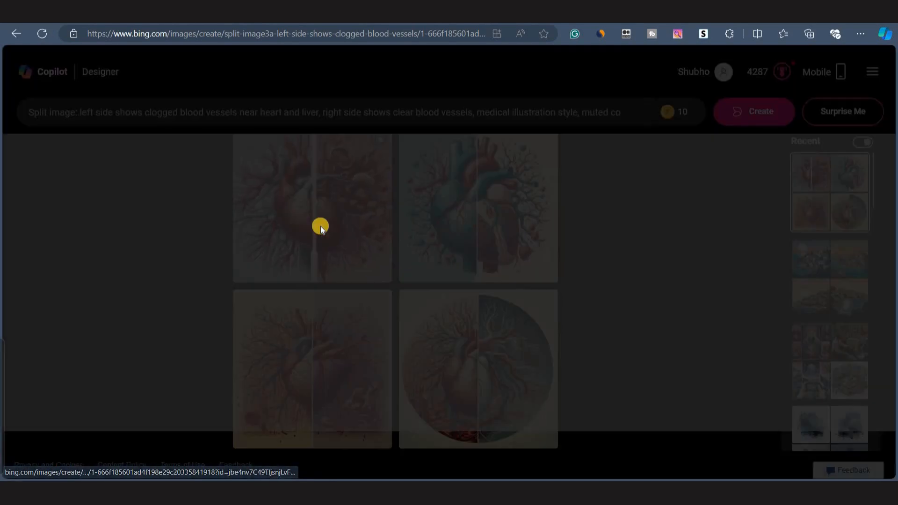
{"action": "left_click", "coordinate": [513, 271]}
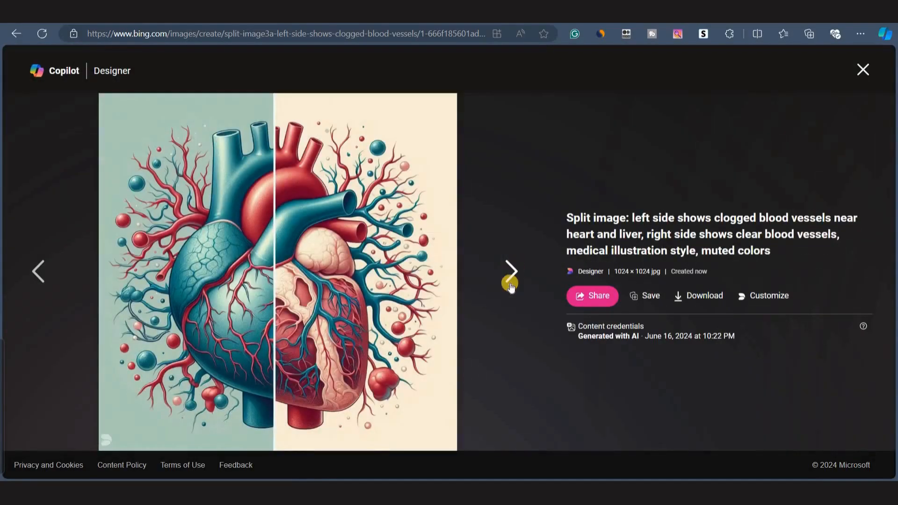
{"action": "left_click", "coordinate": [512, 280]}
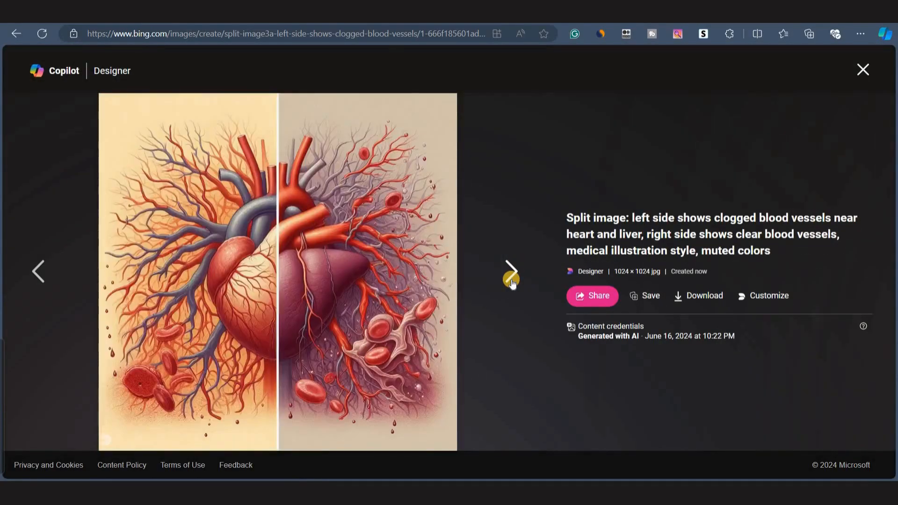
{"action": "left_click", "coordinate": [512, 280]}
{"action": "left_click", "coordinate": [42, 256]}
{"action": "left_click", "coordinate": [43, 257]}
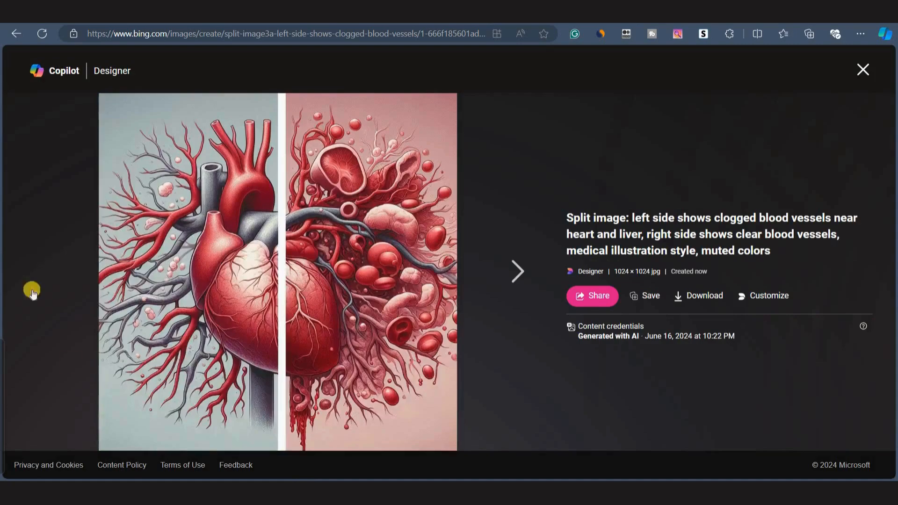
{"action": "right_click", "coordinate": [281, 266]}
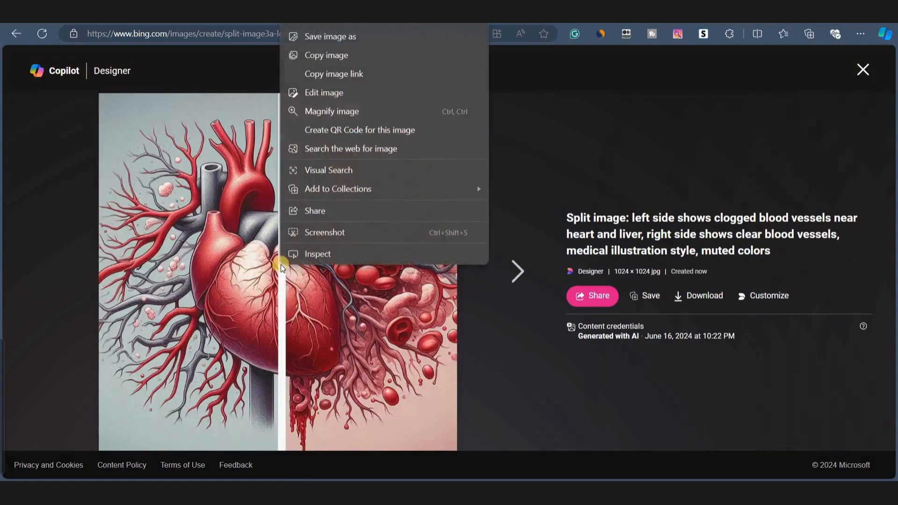
{"action": "left_click", "coordinate": [326, 56]}
{"action": "key", "text": "ctrl+Tab"}
{"action": "scroll", "coordinate": [420, 287], "scroll_direction": "down", "scroll_amount": 3}
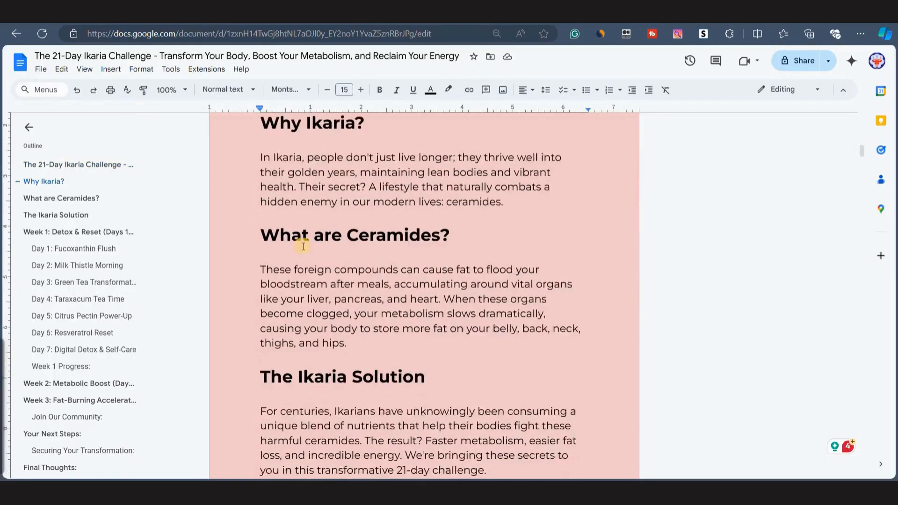
{"action": "left_click", "coordinate": [261, 258]}
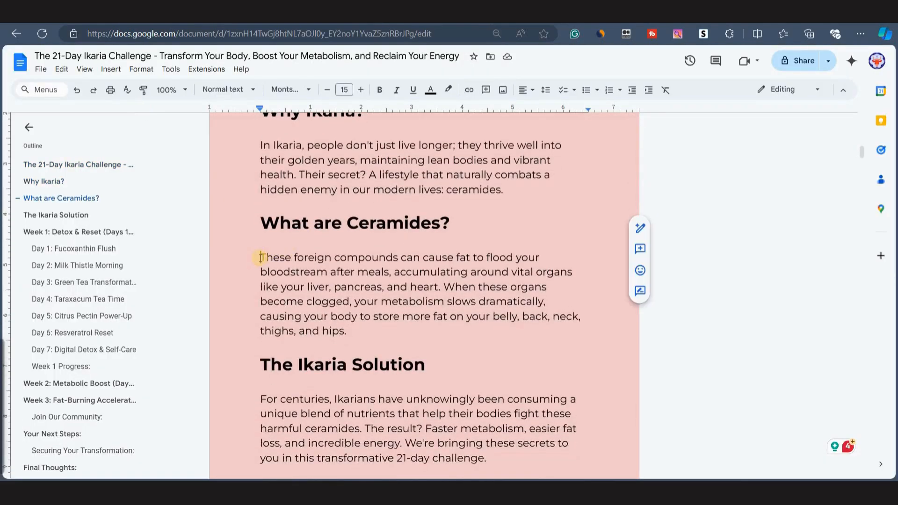
{"action": "key", "text": "ctrl+v"}
Scroll through the document's opening pages to review the inserted images.
{"action": "scroll", "coordinate": [301, 303], "scroll_direction": "up", "scroll_amount": 10}
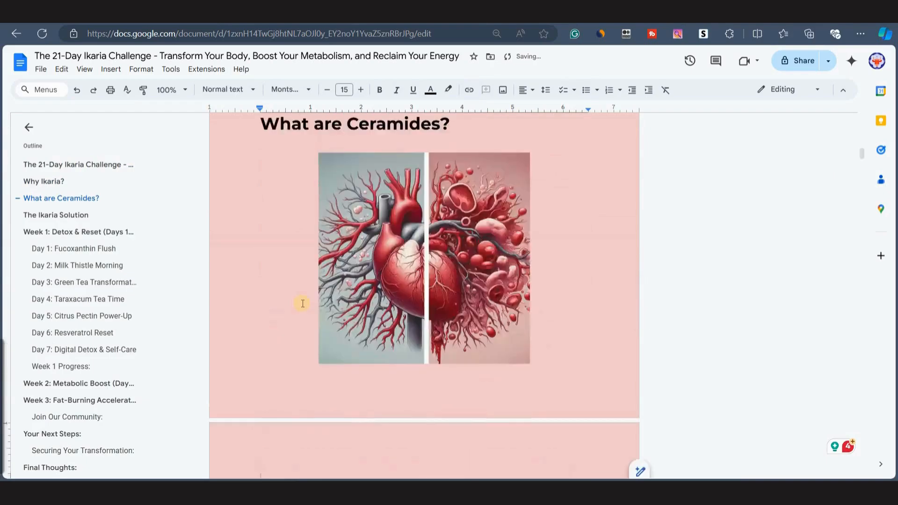
{"action": "scroll", "coordinate": [340, 344], "scroll_direction": "down", "scroll_amount": 10}
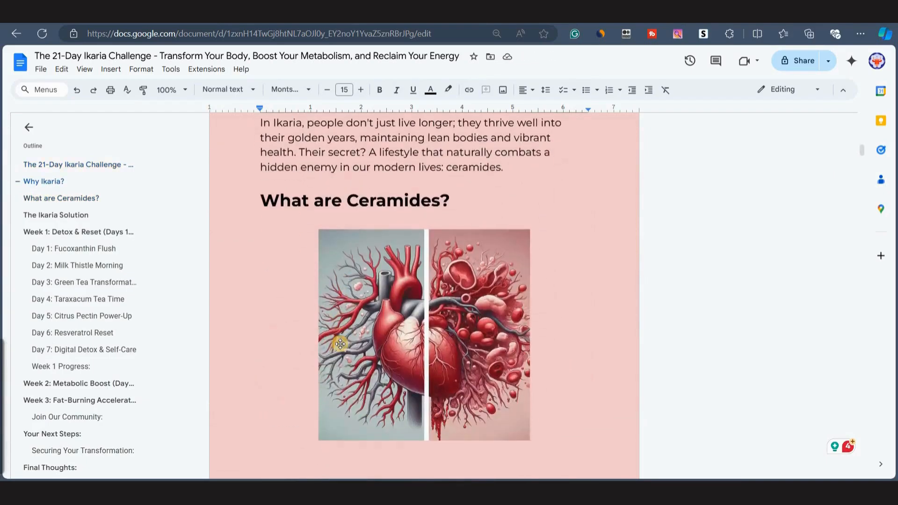
{"action": "scroll", "coordinate": [431, 381], "scroll_direction": "up", "scroll_amount": 20}
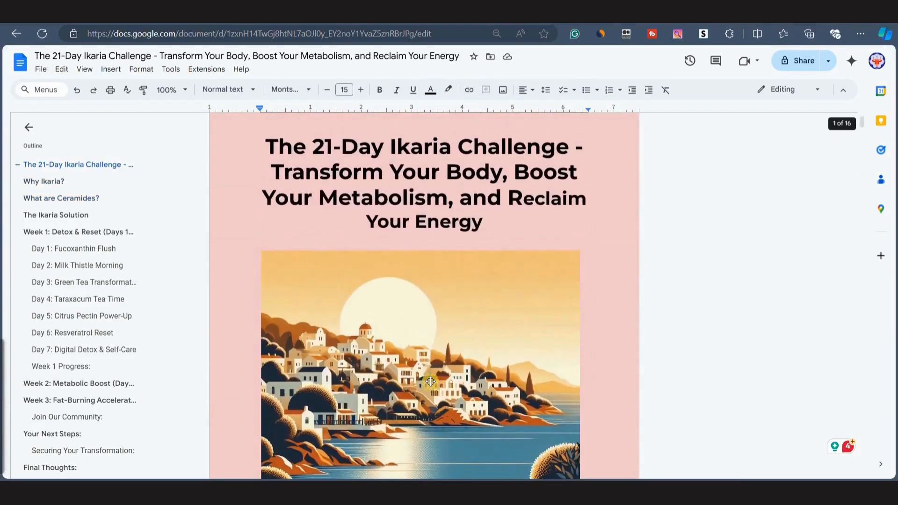
{"action": "scroll", "coordinate": [430, 381], "scroll_direction": "down", "scroll_amount": 8}
{"action": "scroll", "coordinate": [402, 328], "scroll_direction": "up", "scroll_amount": 1}
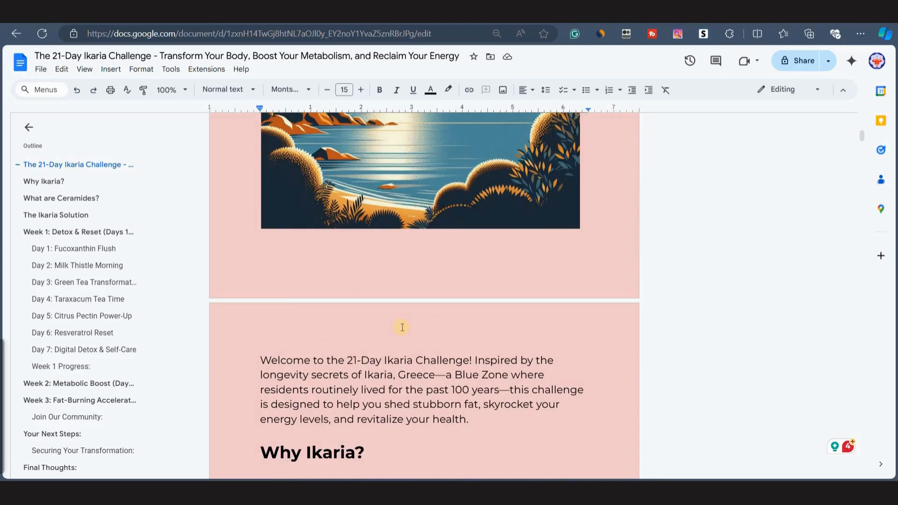
{"action": "scroll", "coordinate": [454, 285], "scroll_direction": "up", "scroll_amount": 8}
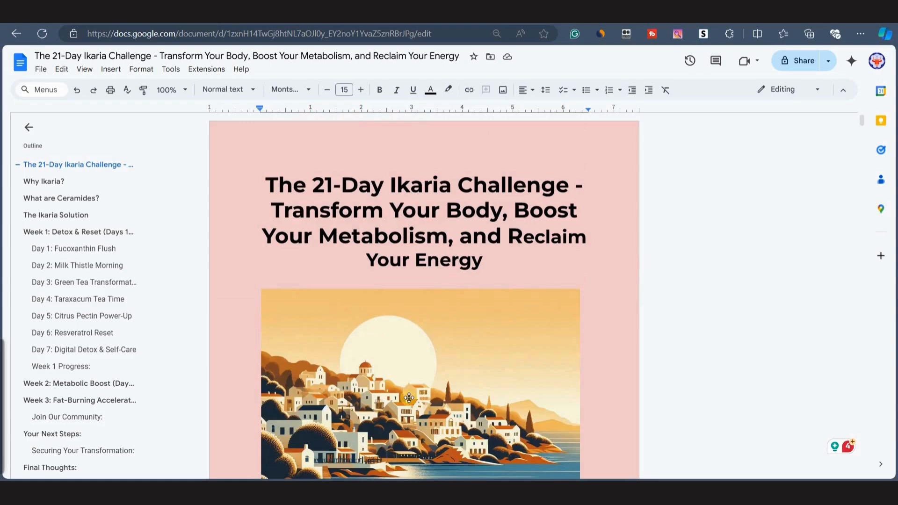
{"action": "scroll", "coordinate": [395, 357], "scroll_direction": "down", "scroll_amount": 15}
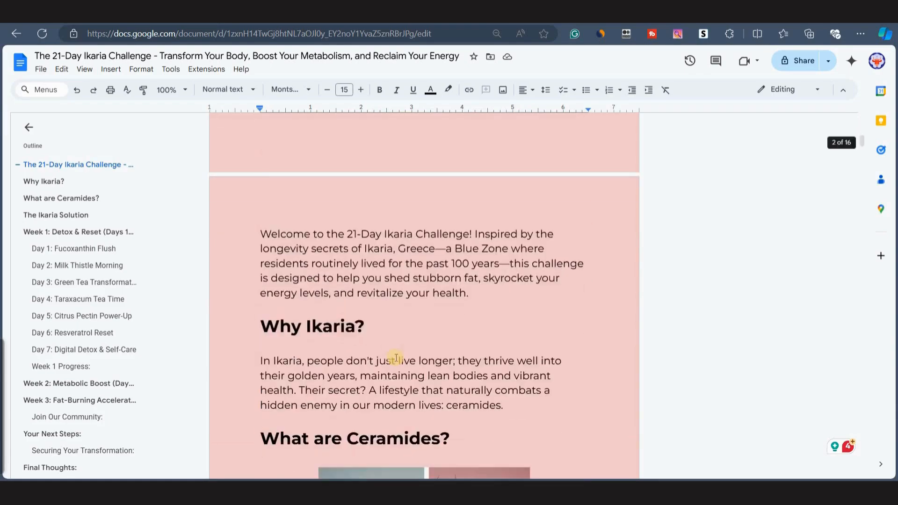
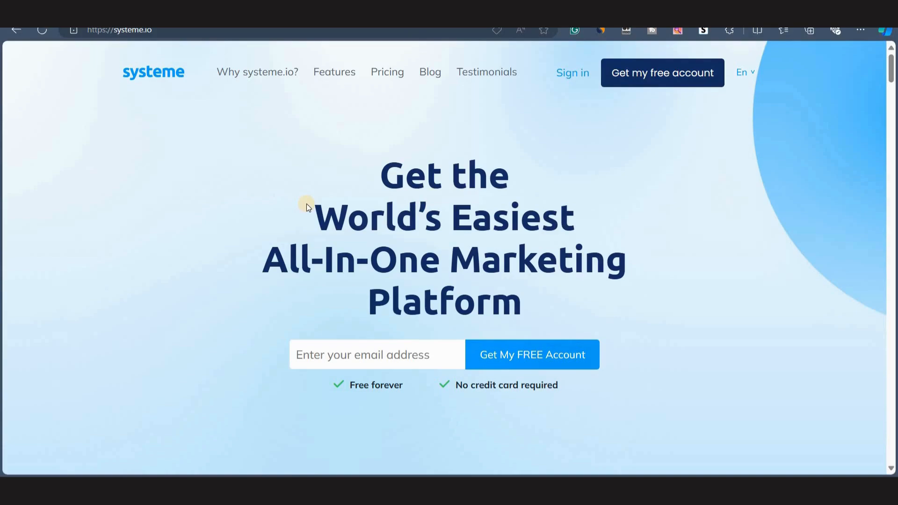
Open systeme.io's pricing page and review the plan comparison.
{"action": "left_click", "coordinate": [380, 80]}
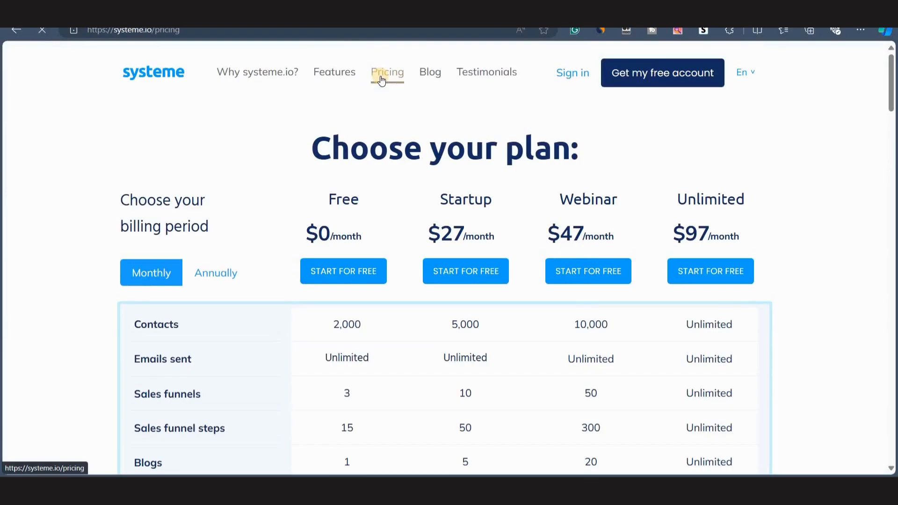
{"action": "scroll", "coordinate": [280, 218], "scroll_direction": "down", "scroll_amount": 2}
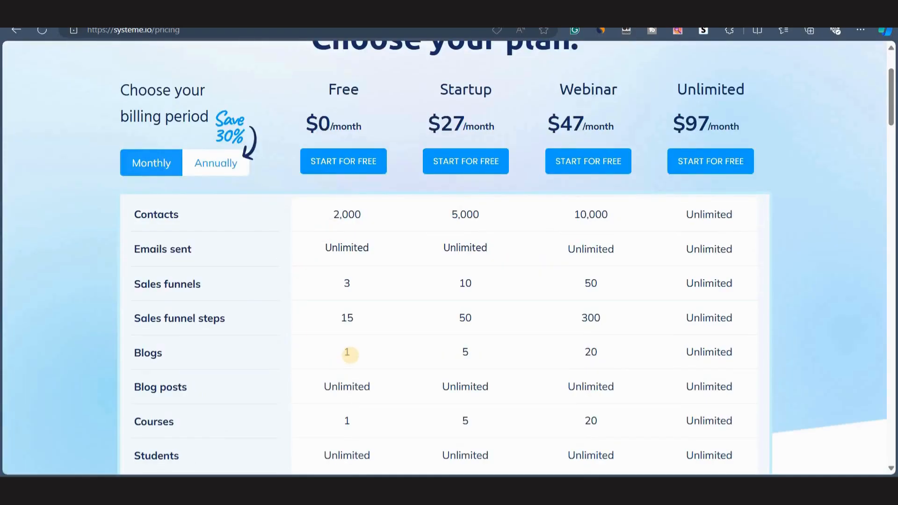
{"action": "scroll", "coordinate": [346, 333], "scroll_direction": "down", "scroll_amount": 2}
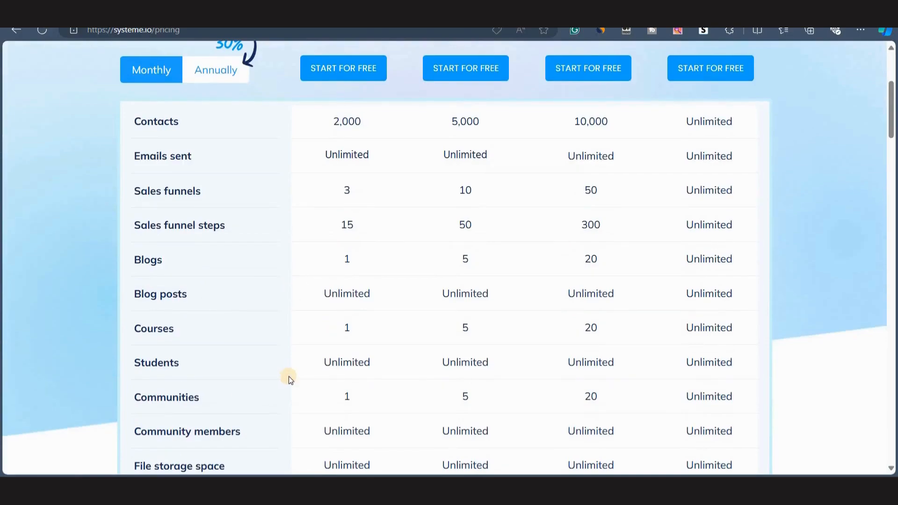
{"action": "scroll", "coordinate": [317, 384], "scroll_direction": "up", "scroll_amount": 4}
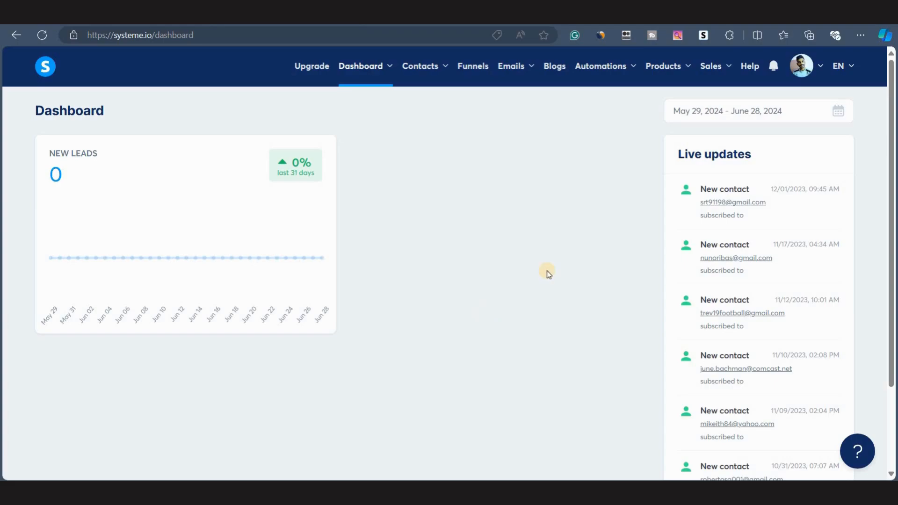
Open the live page of the existing Skool Games Alex Hormozi funnel and scroll through it.
{"action": "left_click", "coordinate": [475, 71]}
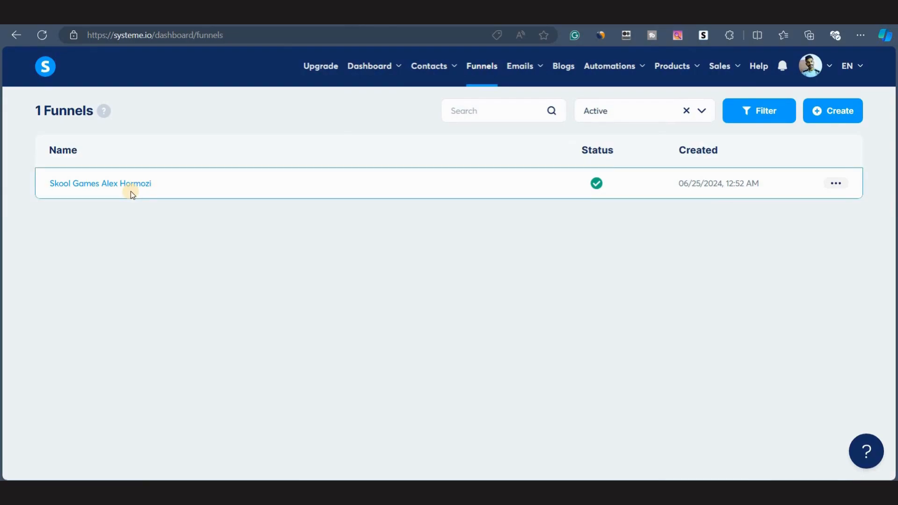
{"action": "left_click", "coordinate": [835, 184]}
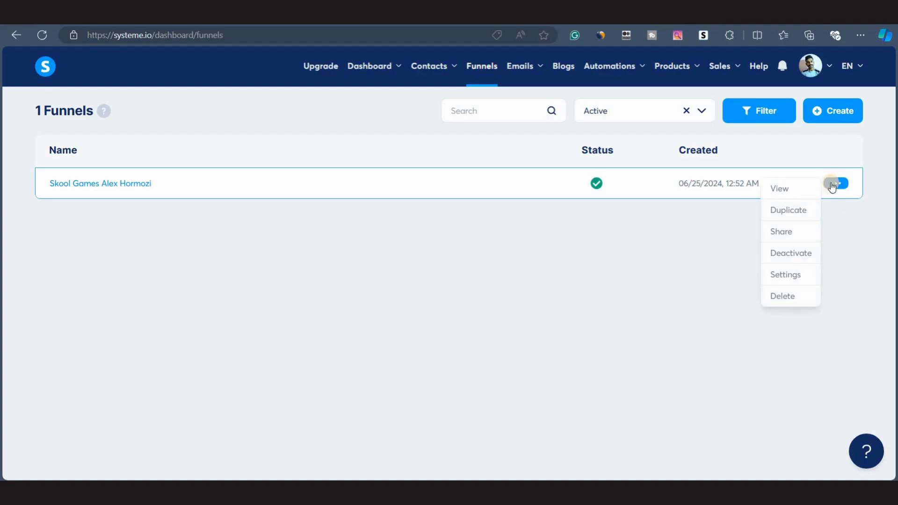
{"action": "left_click", "coordinate": [775, 187]}
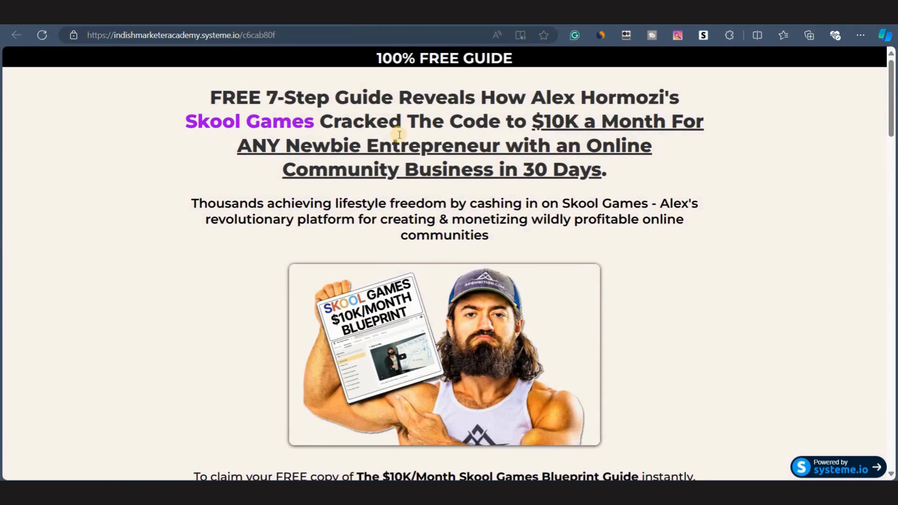
{"action": "scroll", "coordinate": [211, 318], "scroll_direction": "down", "scroll_amount": 12}
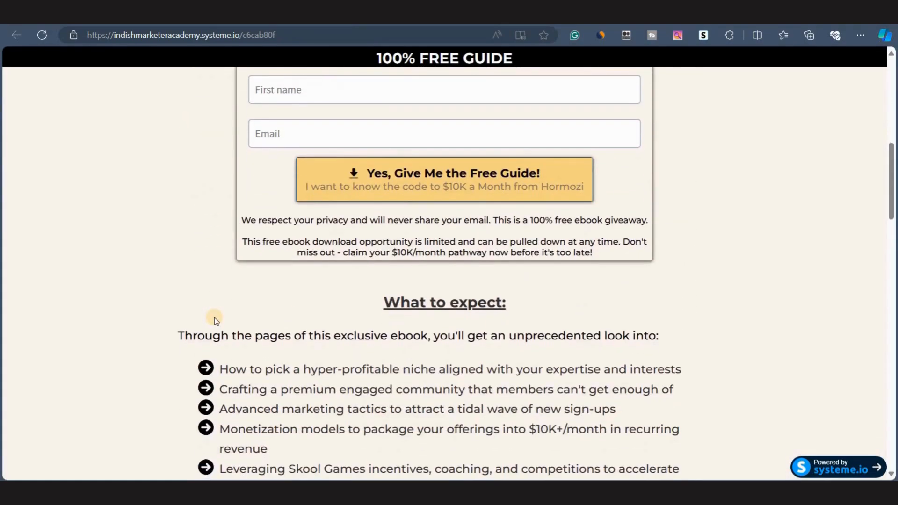
{"action": "scroll", "coordinate": [214, 321], "scroll_direction": "down", "scroll_amount": 5}
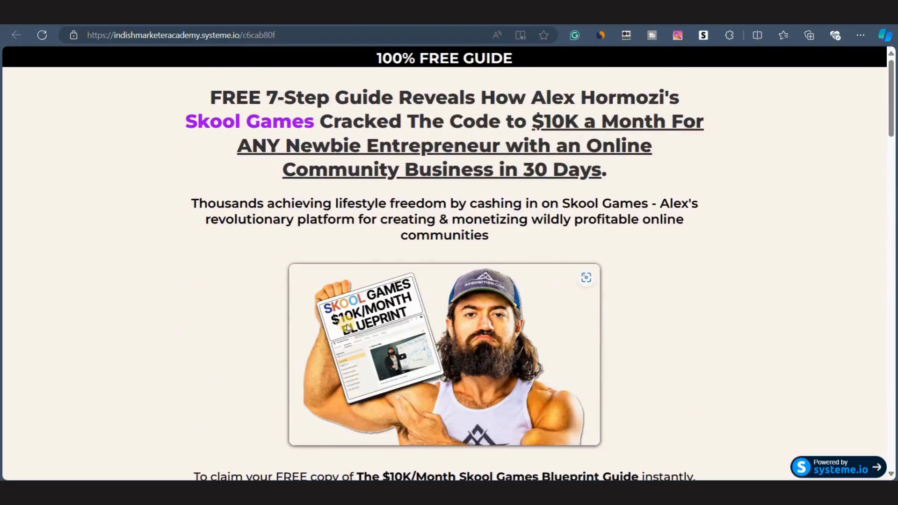
{"action": "scroll", "coordinate": [354, 443], "scroll_direction": "down", "scroll_amount": 12}
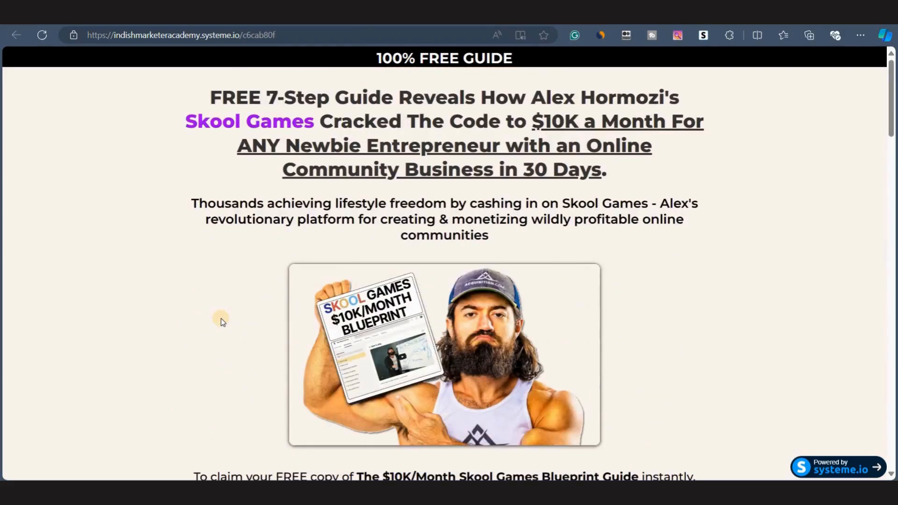
{"action": "scroll", "coordinate": [223, 321], "scroll_direction": "down", "scroll_amount": 15}
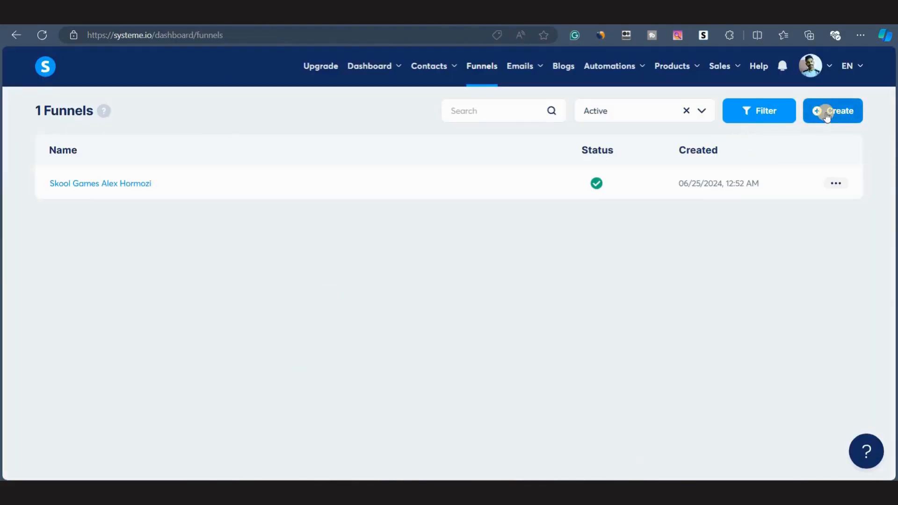
Start creating a new funnel named 21 Day Ikaria Challenge.
{"action": "left_click", "coordinate": [827, 116]}
{"action": "left_click", "coordinate": [345, 287]}
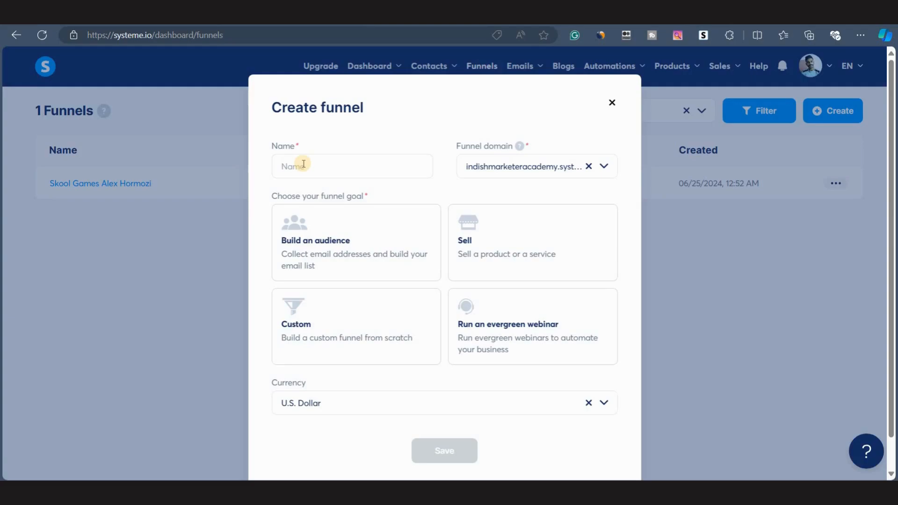
{"action": "left_click", "coordinate": [303, 164]}
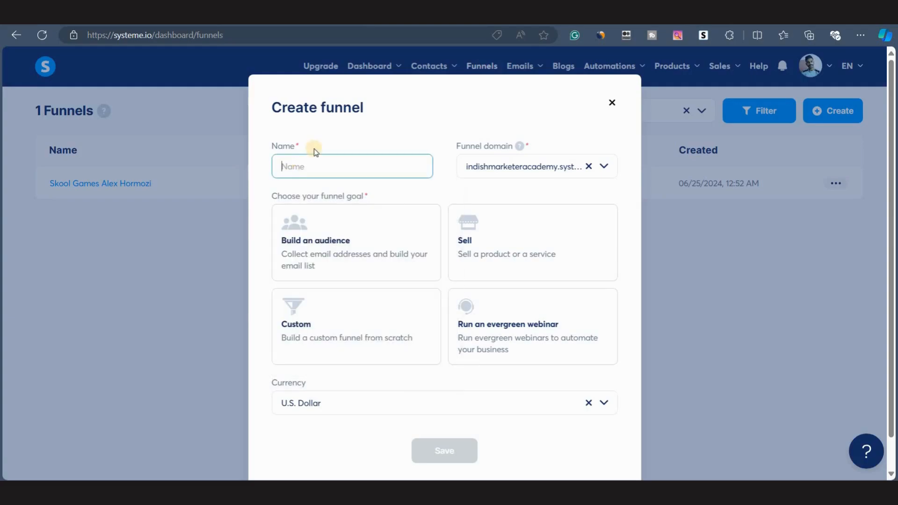
{"action": "type", "text": "21 S"}
{"action": "type", "text": "ay Ikaria Challenge"}
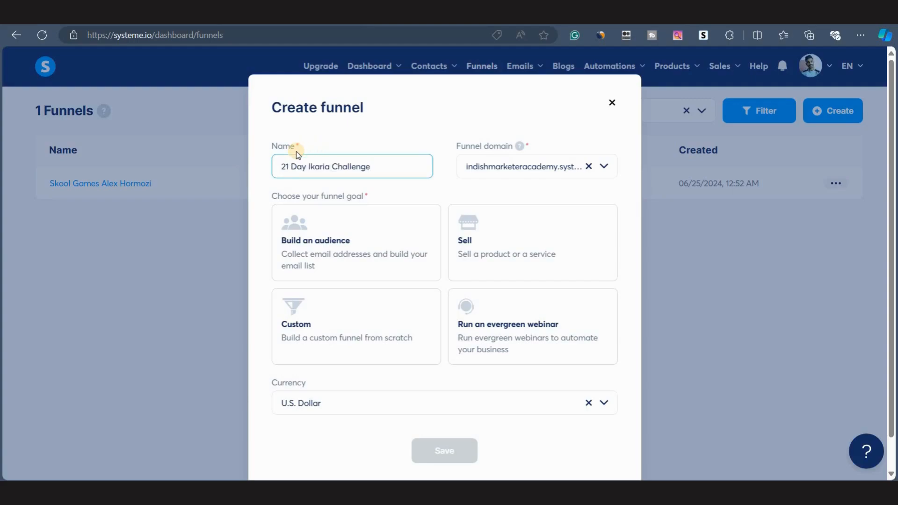
{"action": "left_click", "coordinate": [281, 166]}
{"action": "left_click_drag", "start_coordinate": [281, 167], "coordinate": [417, 166]}
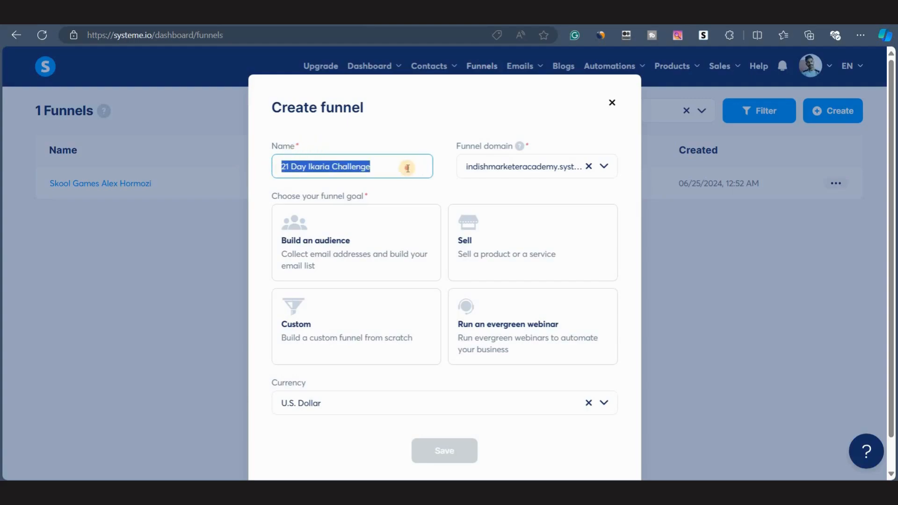
{"action": "left_click", "coordinate": [407, 167]}
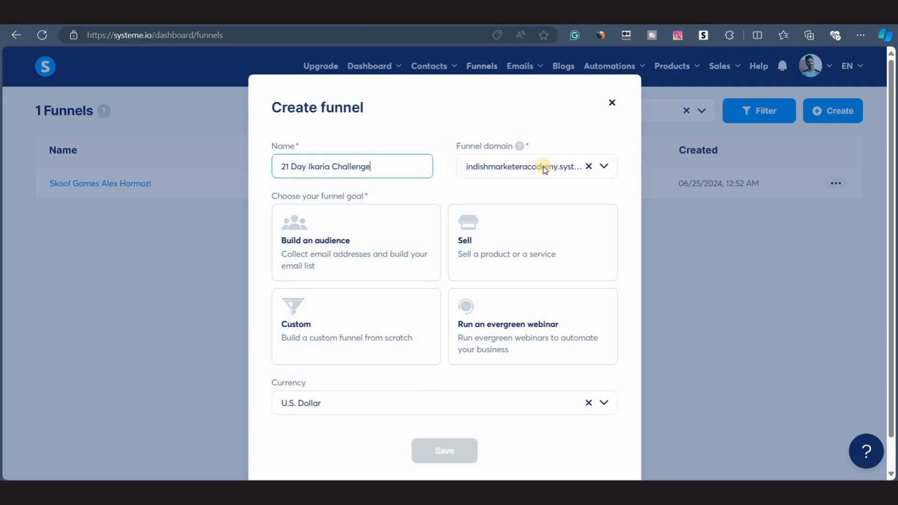
Keep the indishmarketeracademy.systeme.io domain, choose the Custom funnel goal, and save the funnel.
{"action": "left_click_drag", "start_coordinate": [545, 169], "coordinate": [610, 192]}
{"action": "left_click", "coordinate": [499, 173]}
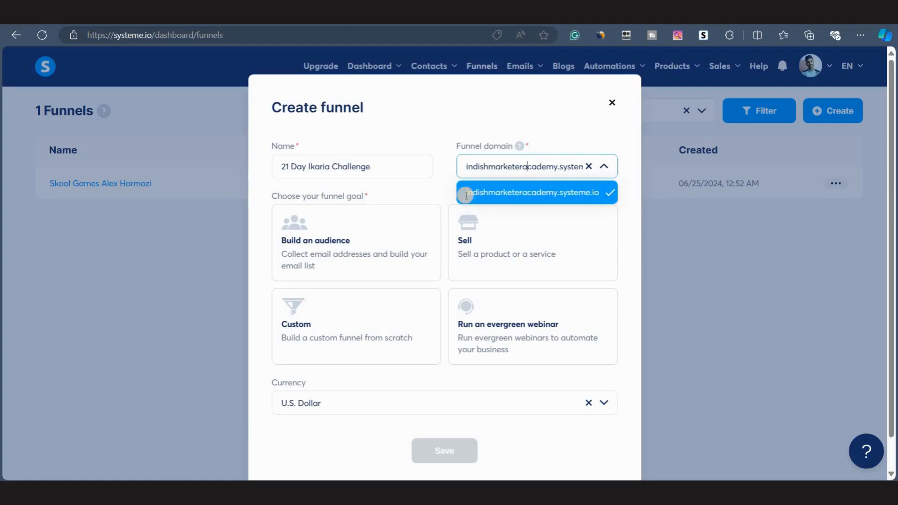
{"action": "left_click", "coordinate": [465, 195]}
{"action": "left_click", "coordinate": [517, 164]}
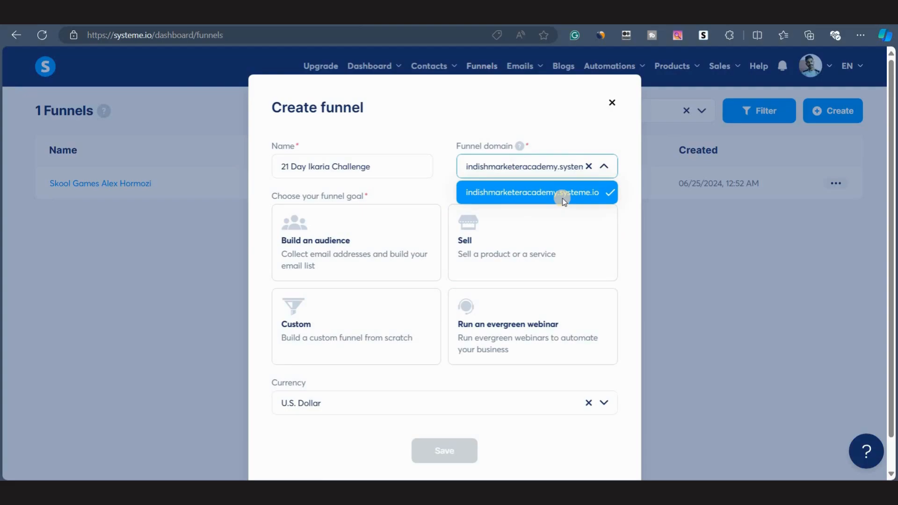
{"action": "left_click", "coordinate": [564, 201]}
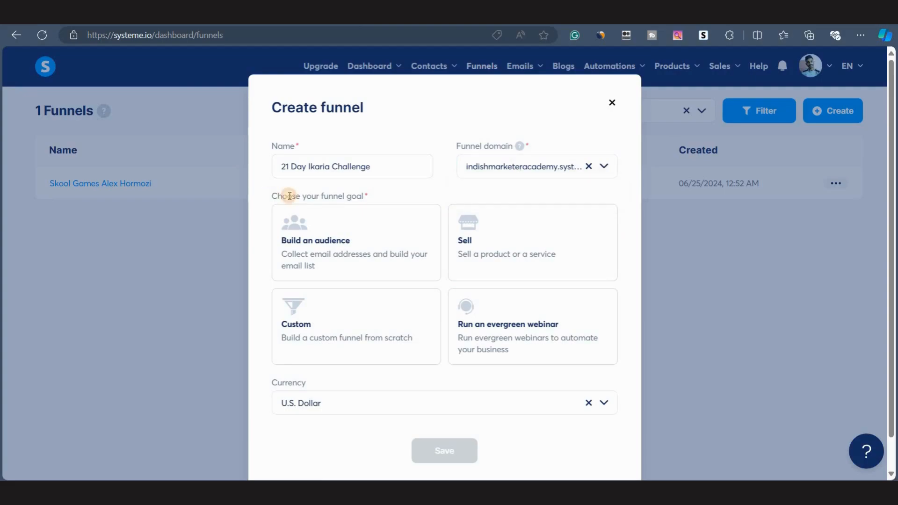
{"action": "left_click_drag", "start_coordinate": [280, 195], "coordinate": [387, 195]}
{"action": "left_click", "coordinate": [291, 267]}
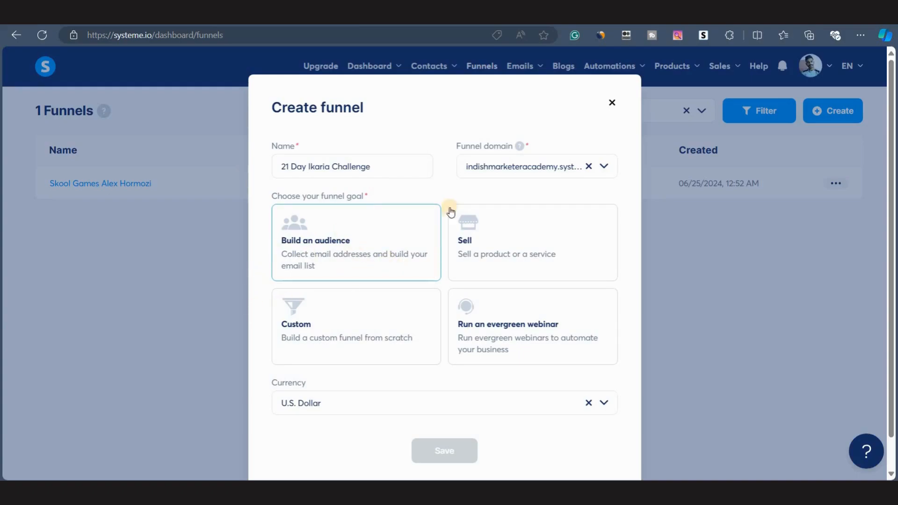
{"action": "left_click", "coordinate": [340, 345]}
{"action": "scroll", "coordinate": [388, 379], "scroll_direction": "down", "scroll_amount": 1}
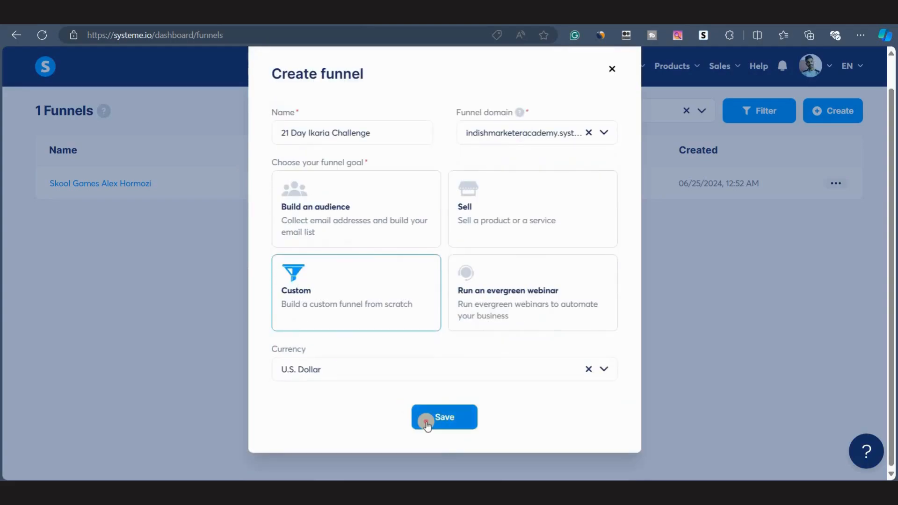
{"action": "left_click", "coordinate": [427, 423]}
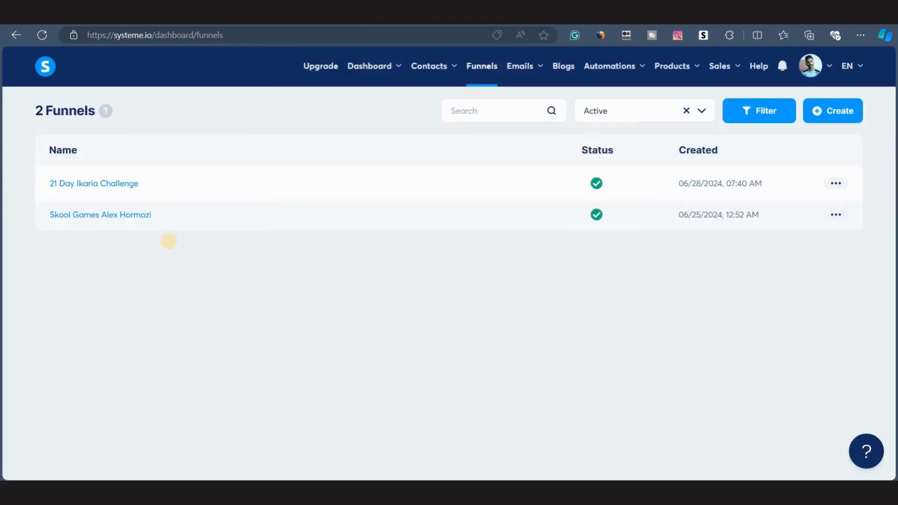
Add a Squeeze page step named Challenge Sign up Page to the 21 Day Ikaria Challenge funnel.
{"action": "left_click", "coordinate": [131, 185]}
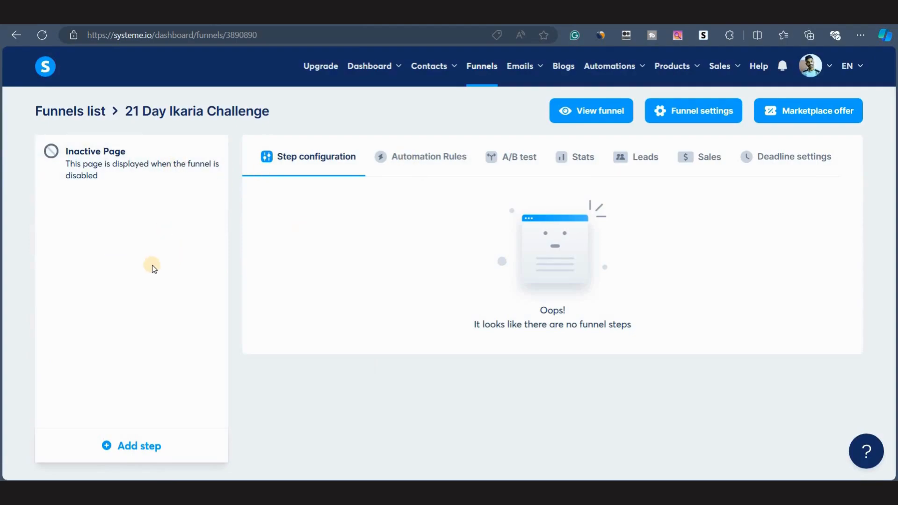
{"action": "left_click", "coordinate": [134, 449]}
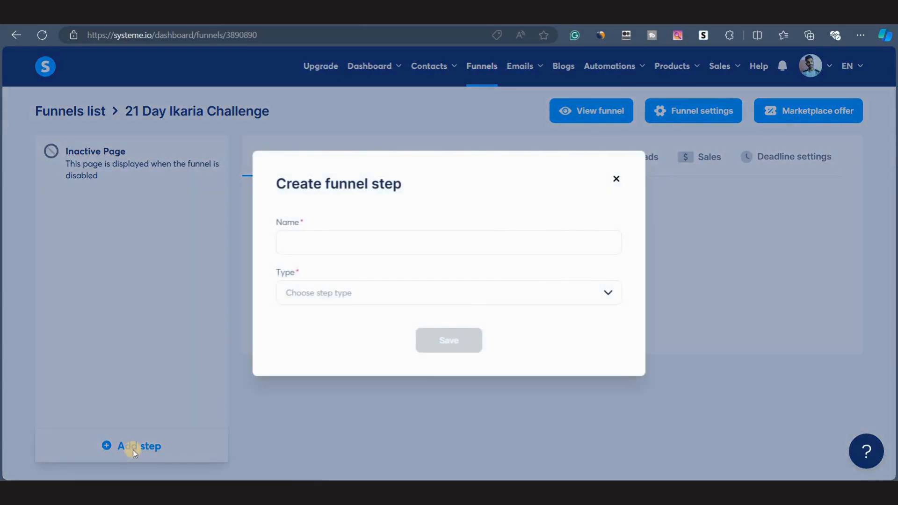
{"action": "left_click", "coordinate": [298, 243]}
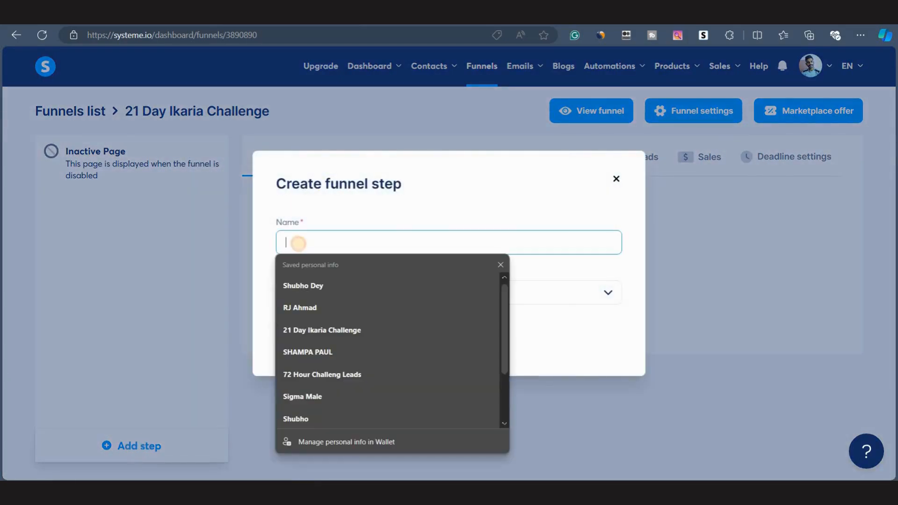
{"action": "type", "text": "Challenge Sign up Page"}
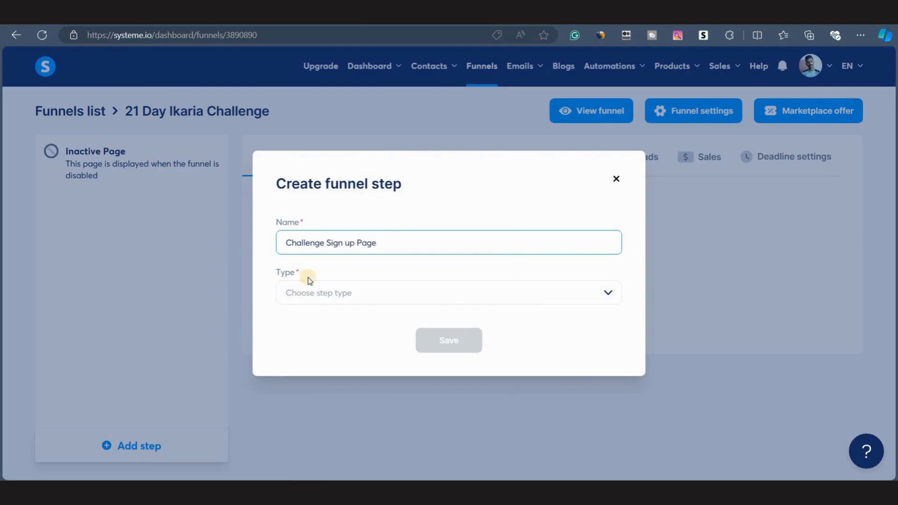
{"action": "left_click", "coordinate": [314, 295]}
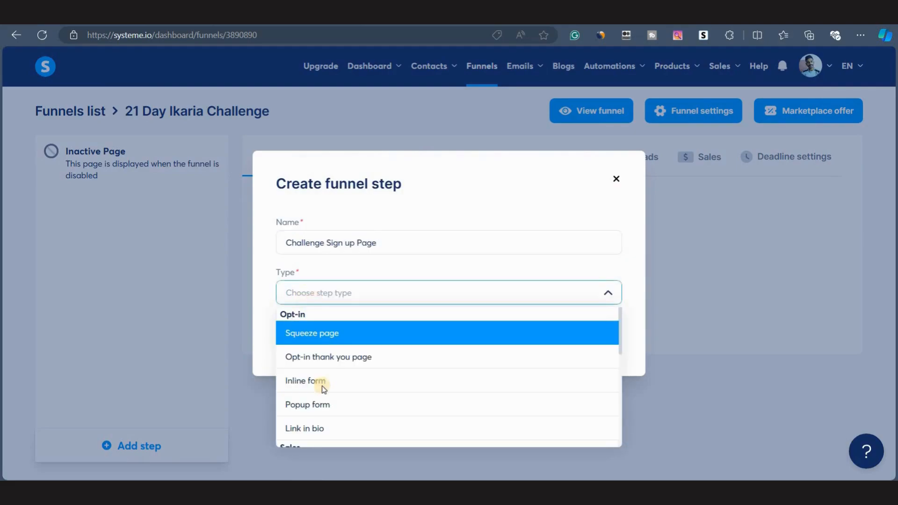
{"action": "left_click", "coordinate": [308, 330]}
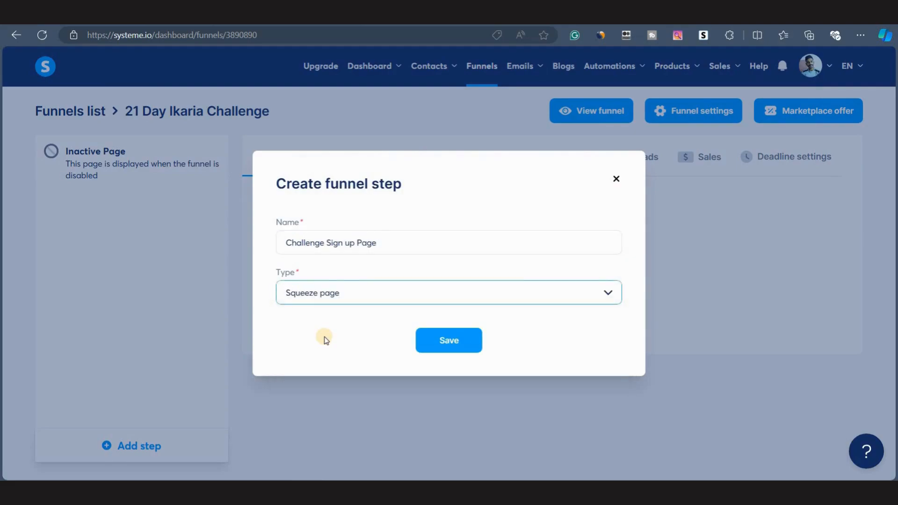
{"action": "left_click", "coordinate": [445, 348]}
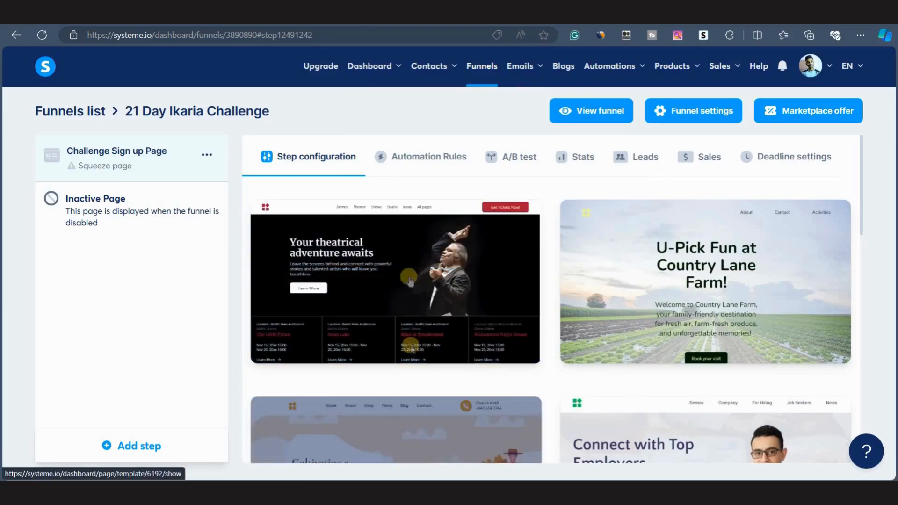
Select the theatrical adventure template for the sign-up page step.
{"action": "scroll", "coordinate": [395, 313], "scroll_direction": "down", "scroll_amount": 8}
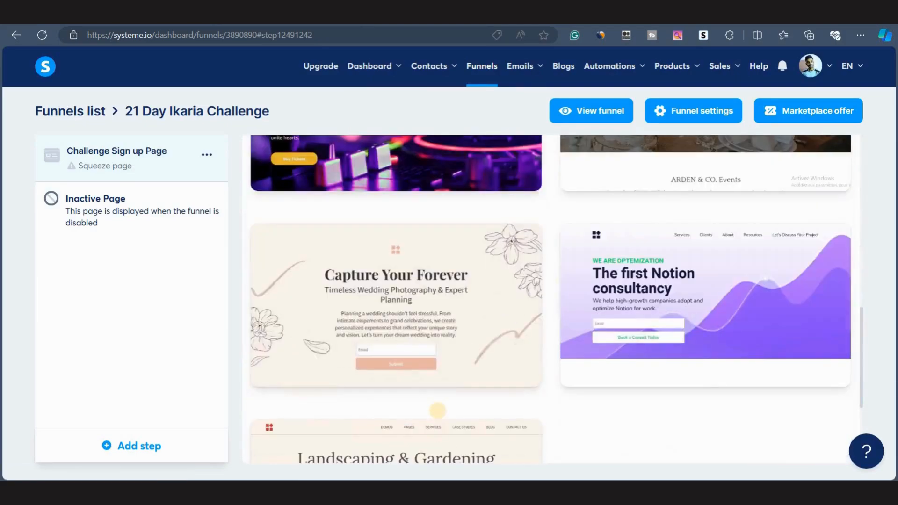
{"action": "scroll", "coordinate": [437, 415], "scroll_direction": "down", "scroll_amount": 4}
{"action": "scroll", "coordinate": [438, 324], "scroll_direction": "up", "scroll_amount": 15}
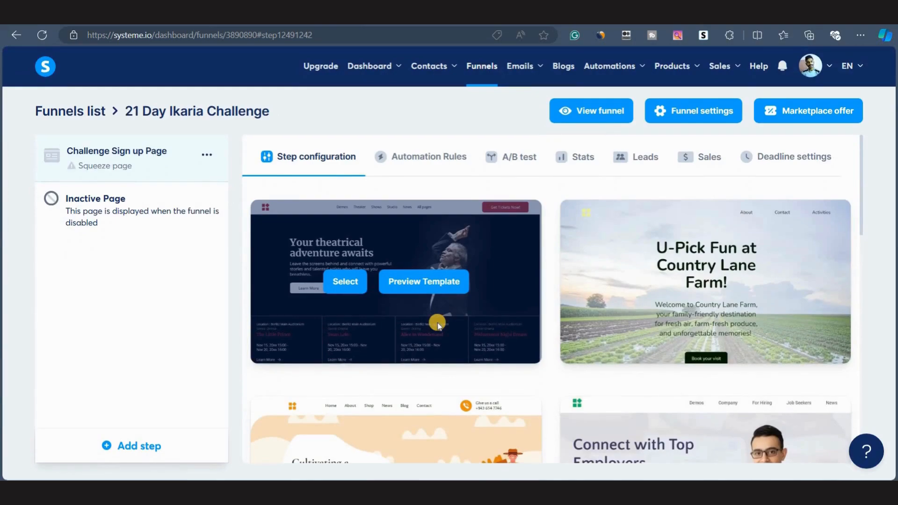
{"action": "left_click", "coordinate": [345, 281]}
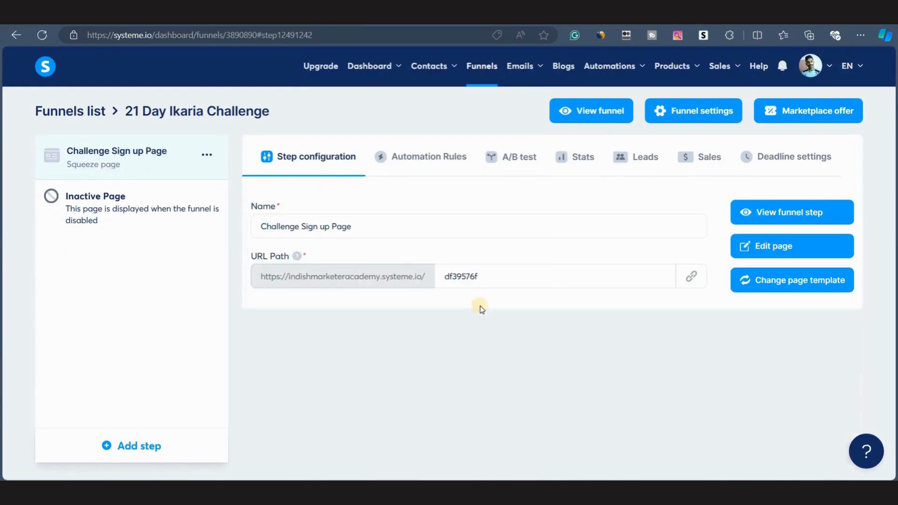
Inspect the sign-up step's URL path and preview the live Challenge Sign up Page.
{"action": "left_click", "coordinate": [443, 275]}
{"action": "double_click", "coordinate": [505, 273]}
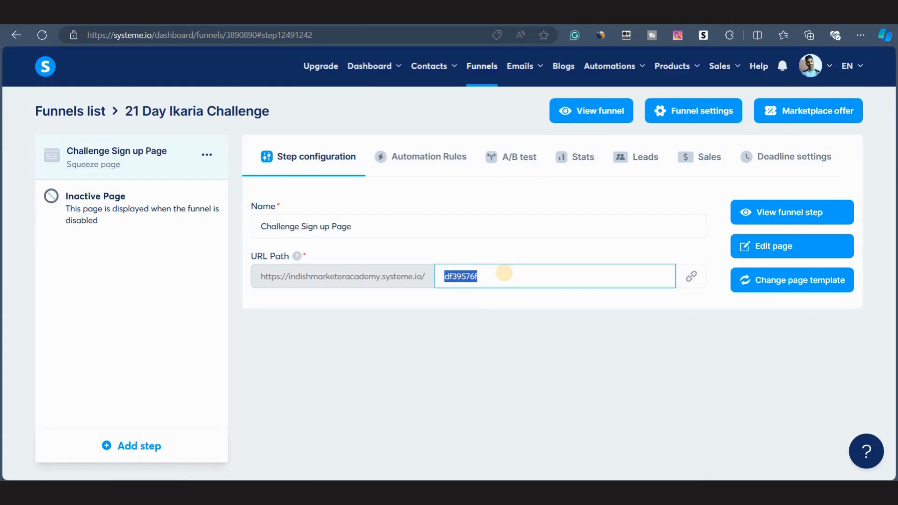
{"action": "left_click", "coordinate": [440, 298]}
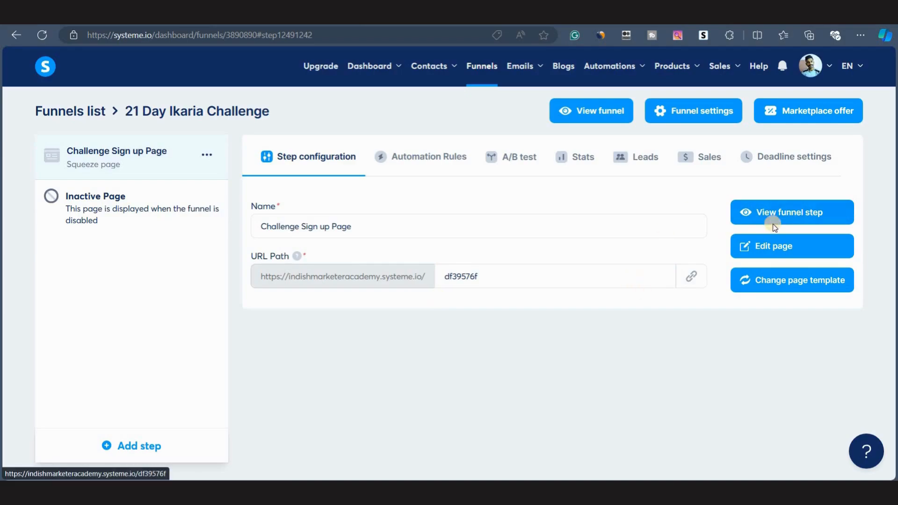
{"action": "left_click", "coordinate": [788, 211]}
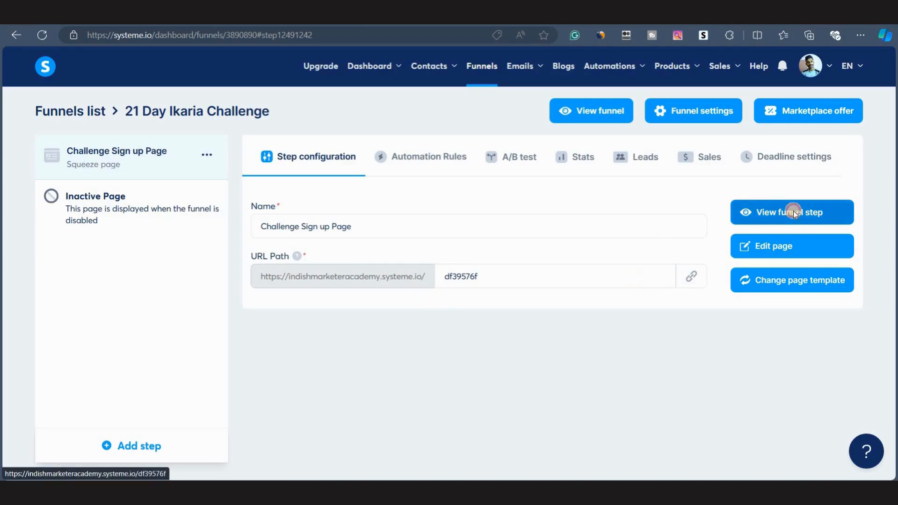
{"action": "scroll", "coordinate": [410, 304], "scroll_direction": "down", "scroll_amount": 15}
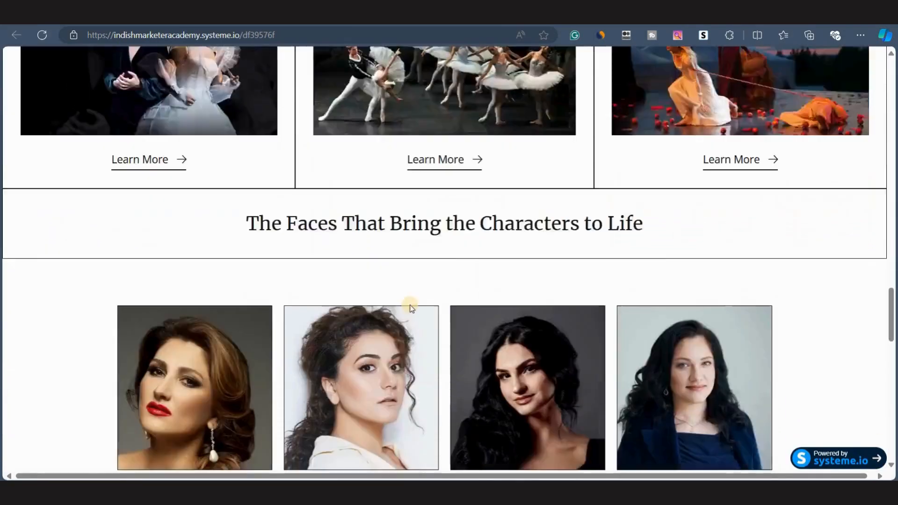
{"action": "scroll", "coordinate": [409, 305], "scroll_direction": "down", "scroll_amount": 5}
{"action": "scroll", "coordinate": [409, 304], "scroll_direction": "up", "scroll_amount": 20}
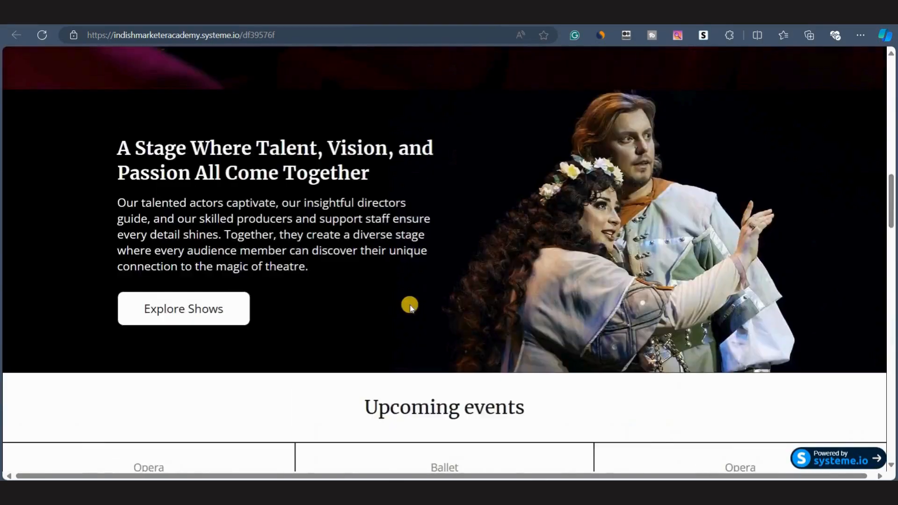
{"action": "scroll", "coordinate": [410, 305], "scroll_direction": "down", "scroll_amount": 1}
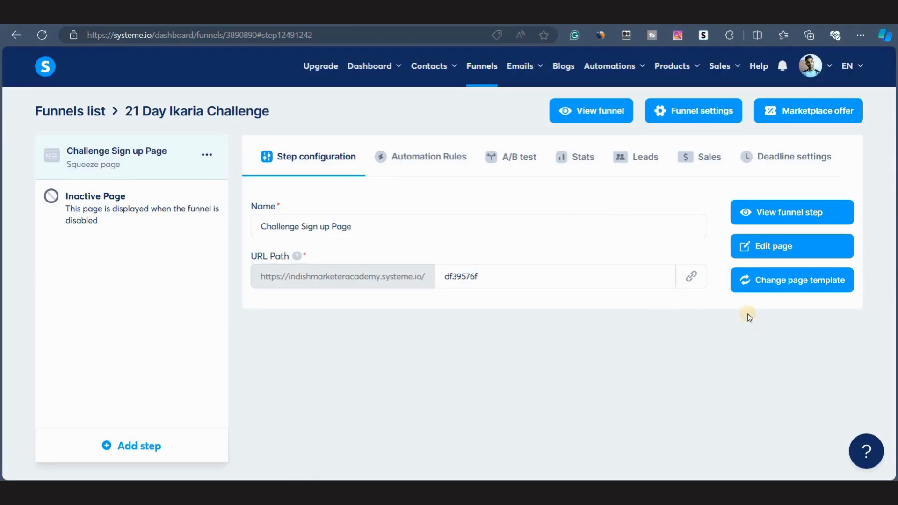
Open the sign-up page in the editor, delete its top header section, and save the page on leaving.
{"action": "left_click", "coordinate": [752, 248]}
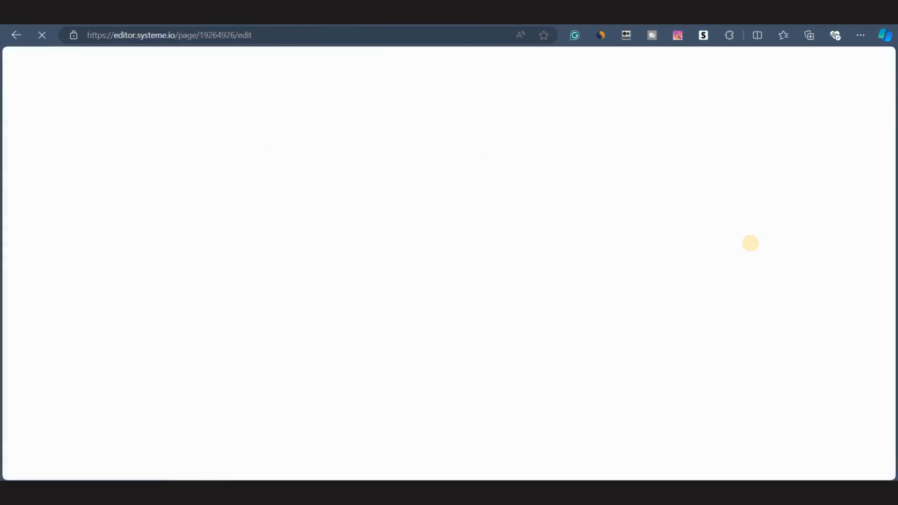
{"action": "scroll", "coordinate": [462, 372], "scroll_direction": "down", "scroll_amount": 20}
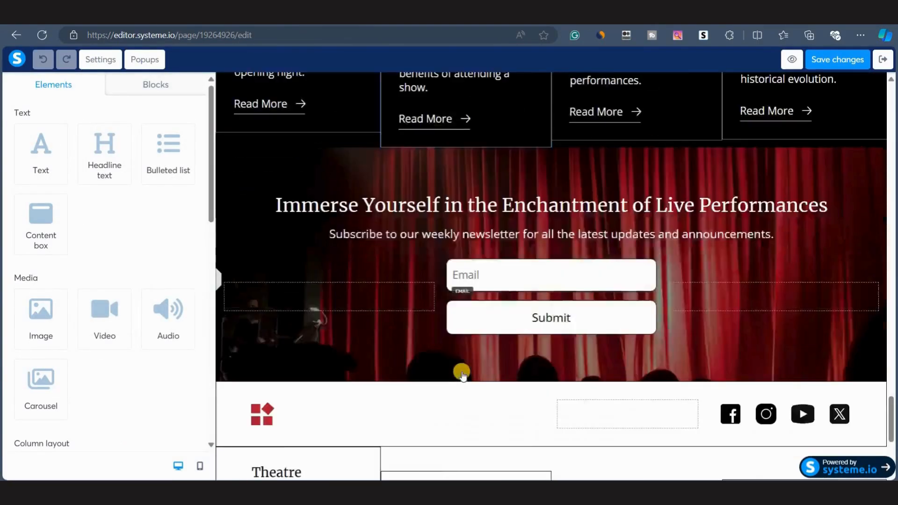
{"action": "scroll", "coordinate": [461, 373], "scroll_direction": "up", "scroll_amount": 20}
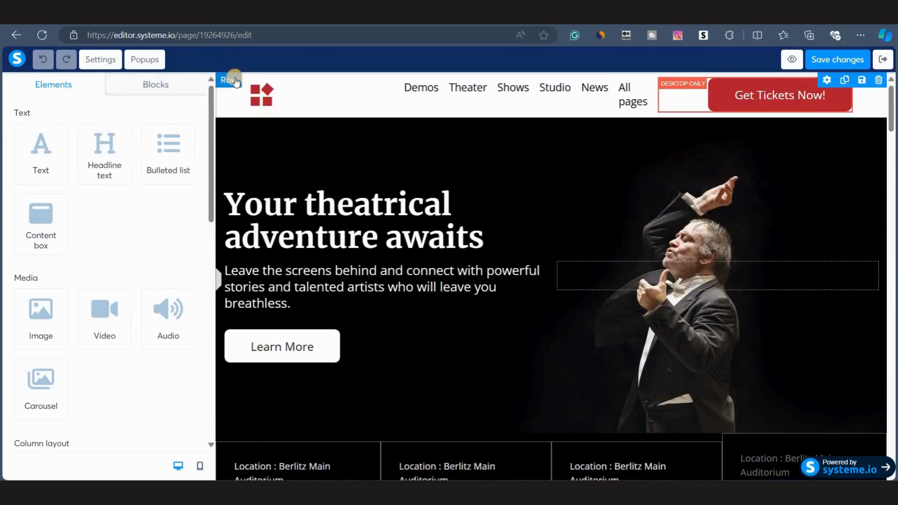
{"action": "left_click", "coordinate": [234, 80]}
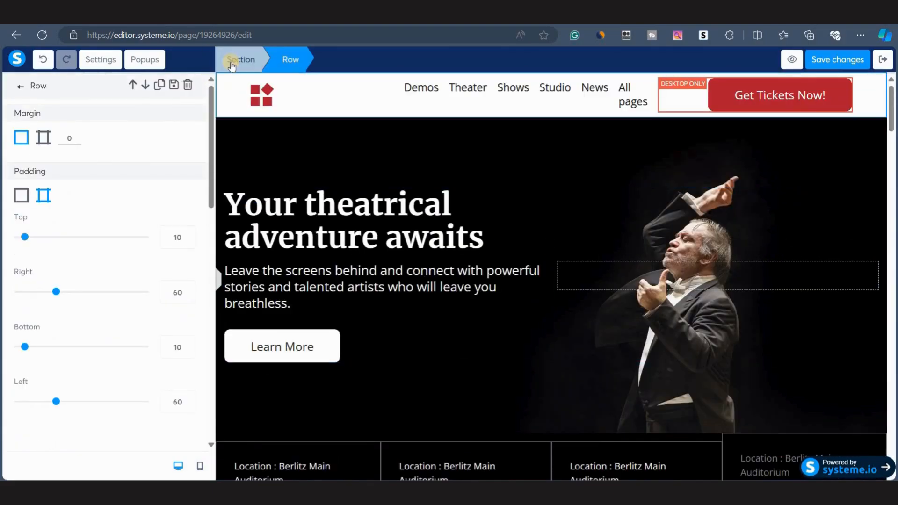
{"action": "left_click", "coordinate": [231, 62]}
{"action": "left_click", "coordinate": [188, 85]}
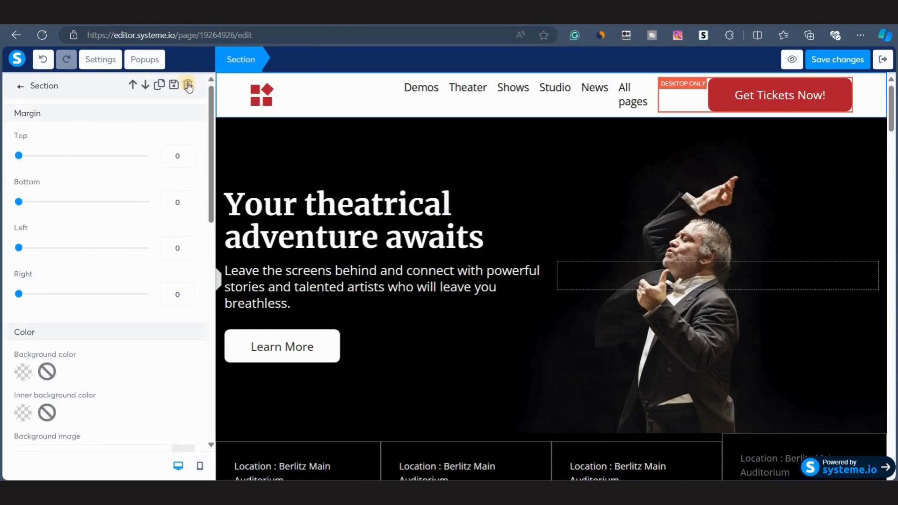
{"action": "left_click", "coordinate": [509, 106]}
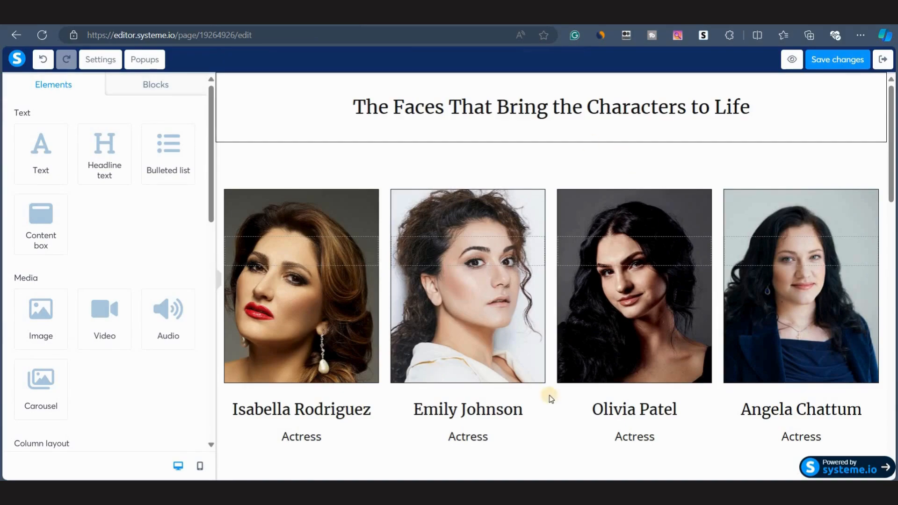
{"action": "left_click", "coordinate": [882, 60]}
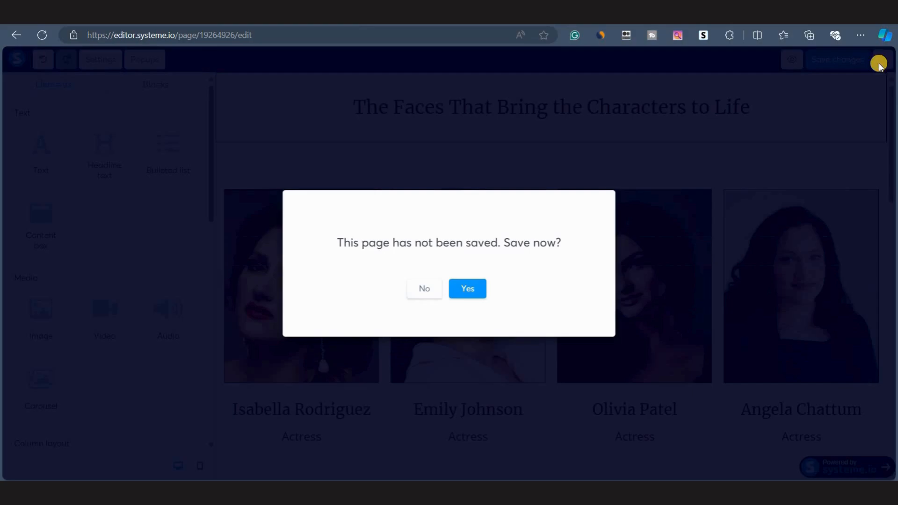
{"action": "left_click", "coordinate": [459, 291]}
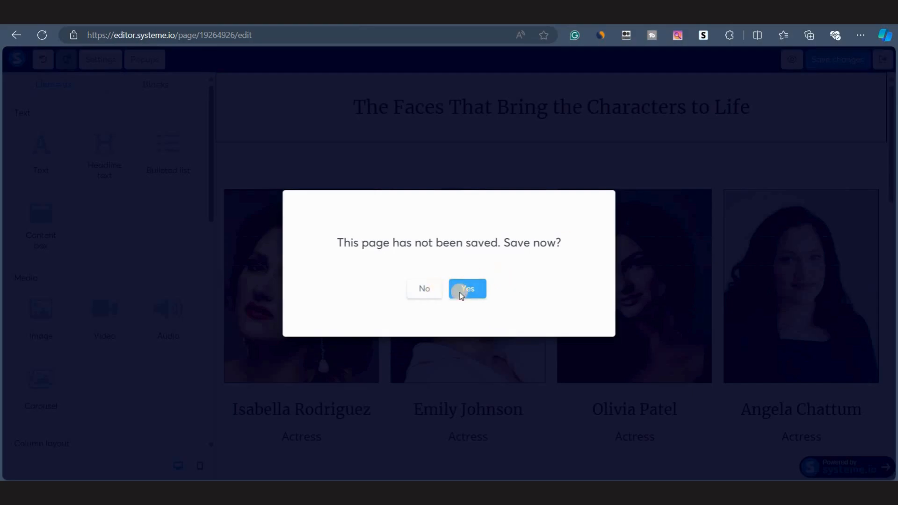
{"action": "left_click", "coordinate": [463, 290]}
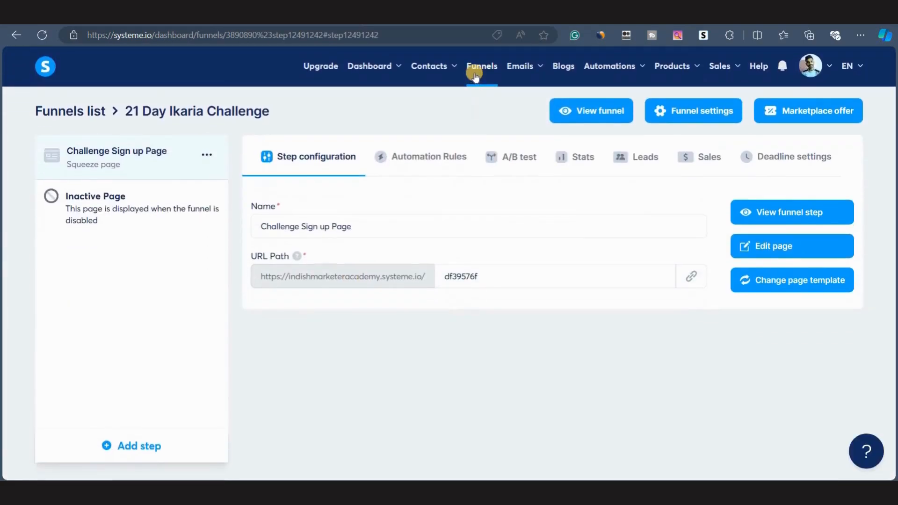
Duplicate the Skool Games Alex Hormozi funnel under the name 21-Day Ikaria Challenge.
{"action": "left_click", "coordinate": [474, 69]}
{"action": "left_click", "coordinate": [834, 217]}
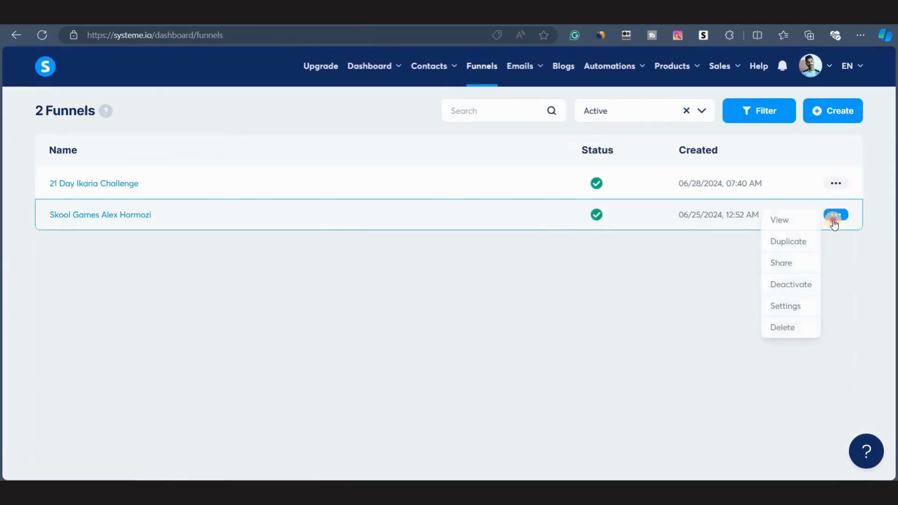
{"action": "left_click", "coordinate": [789, 240]}
{"action": "left_click", "coordinate": [355, 270]}
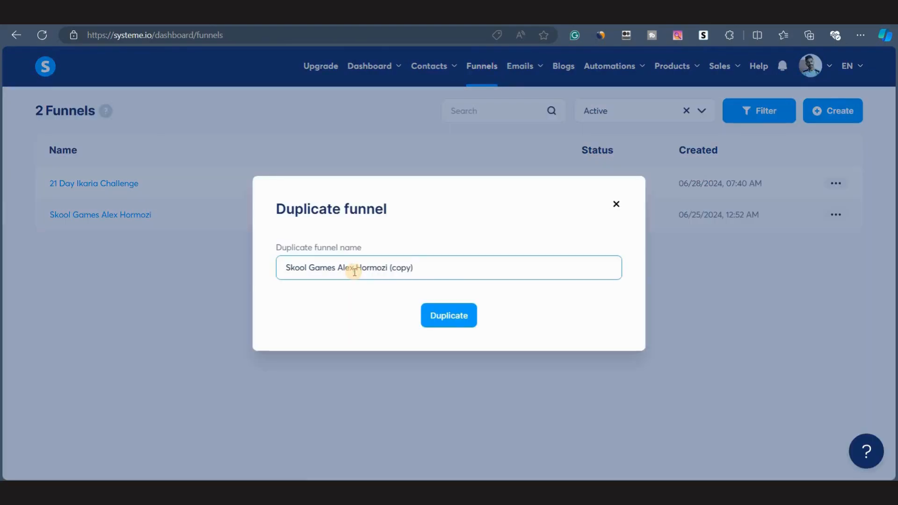
{"action": "triple_click", "coordinate": [355, 271]}
{"action": "type", "text": "21-Day Ikaria Challenge"}
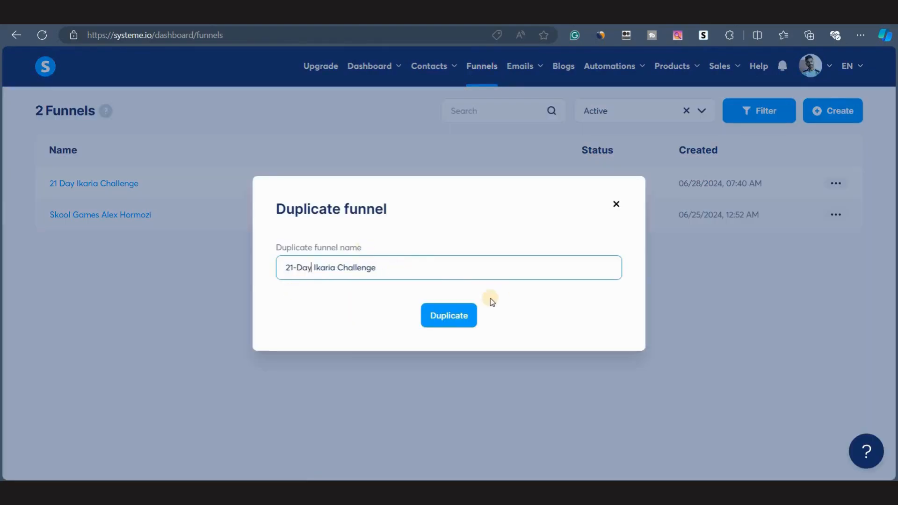
{"action": "left_click", "coordinate": [446, 318]}
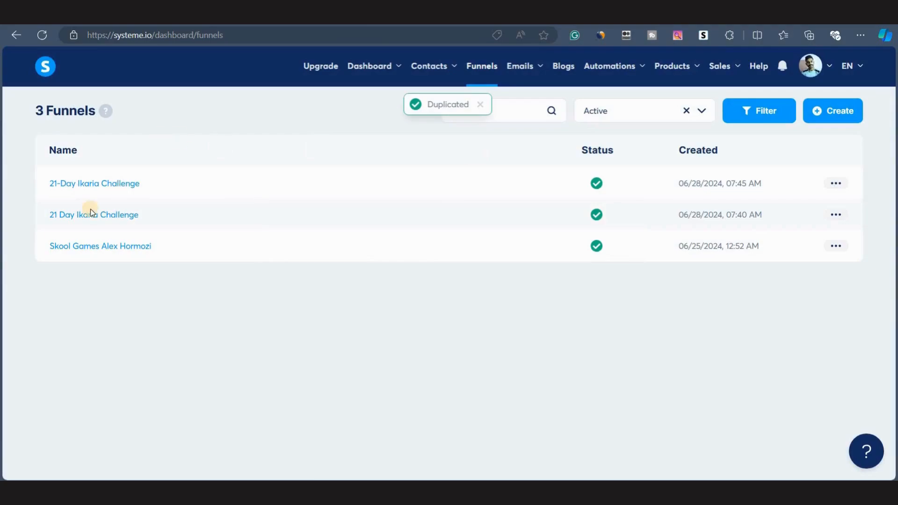
Delete the original 21 Day Ikaria Challenge funnel.
{"action": "left_click", "coordinate": [835, 214]}
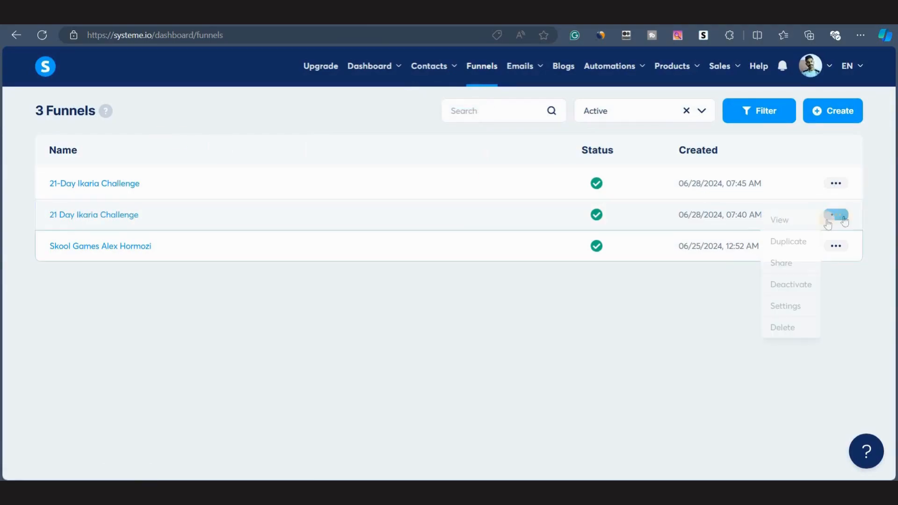
{"action": "left_click", "coordinate": [780, 328]}
{"action": "left_click", "coordinate": [360, 303]}
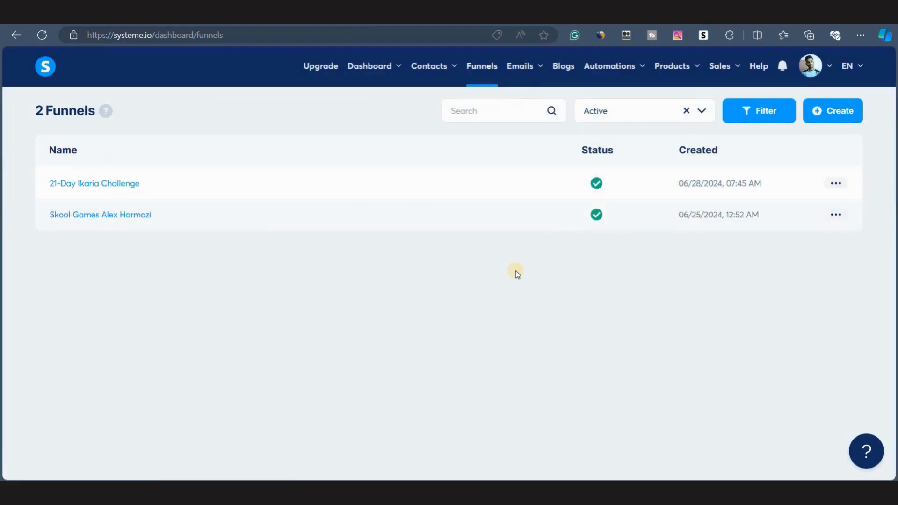
Open the duplicated 21-Day Ikaria Challenge funnel's opt-in page in the editor and review its sections.
{"action": "left_click", "coordinate": [130, 188]}
{"action": "left_click", "coordinate": [744, 247]}
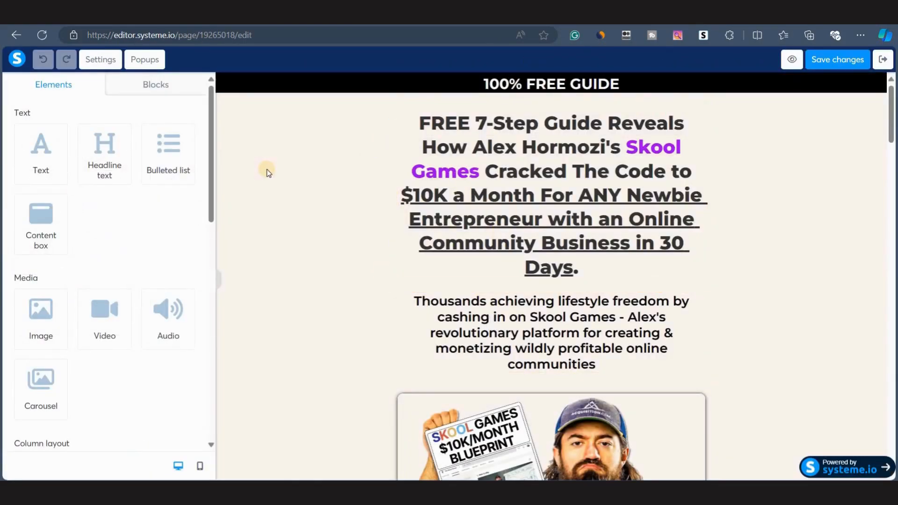
{"action": "scroll", "coordinate": [371, 260], "scroll_direction": "down", "scroll_amount": 10}
{"action": "scroll", "coordinate": [371, 260], "scroll_direction": "up", "scroll_amount": 7}
{"action": "scroll", "coordinate": [372, 260], "scroll_direction": "up", "scroll_amount": 3}
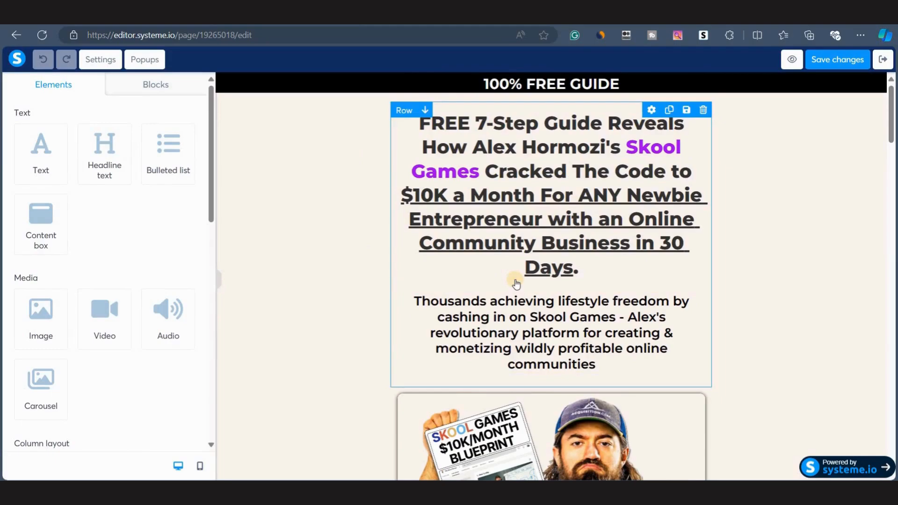
{"action": "scroll", "coordinate": [478, 312], "scroll_direction": "down", "scroll_amount": 10}
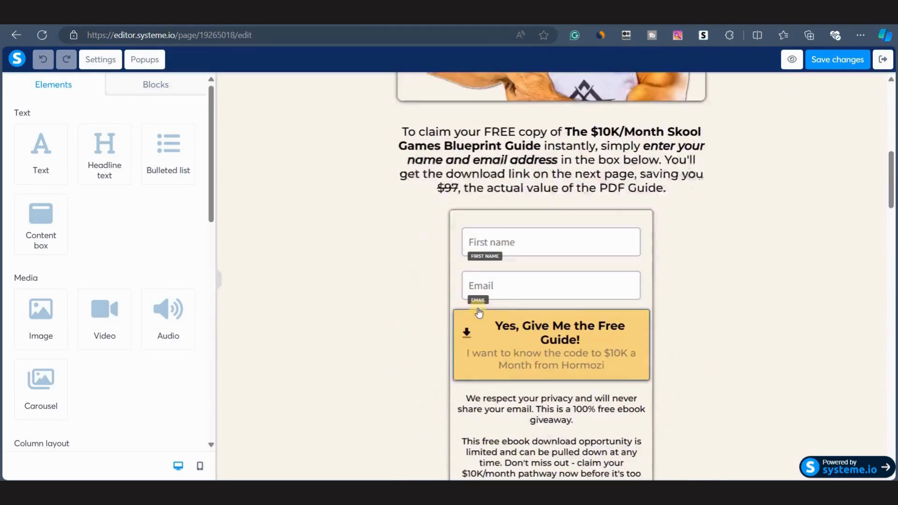
{"action": "scroll", "coordinate": [478, 313], "scroll_direction": "down", "scroll_amount": 10}
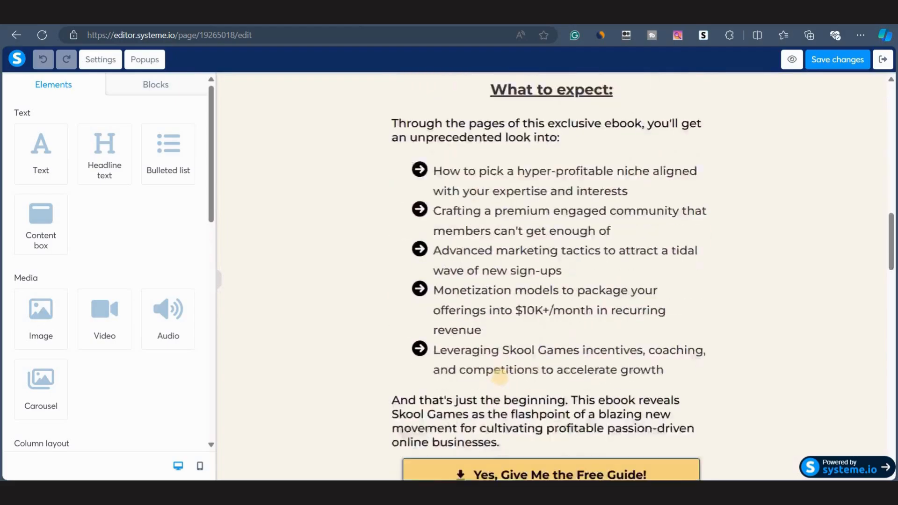
{"action": "scroll", "coordinate": [498, 380], "scroll_direction": "down", "scroll_amount": 3}
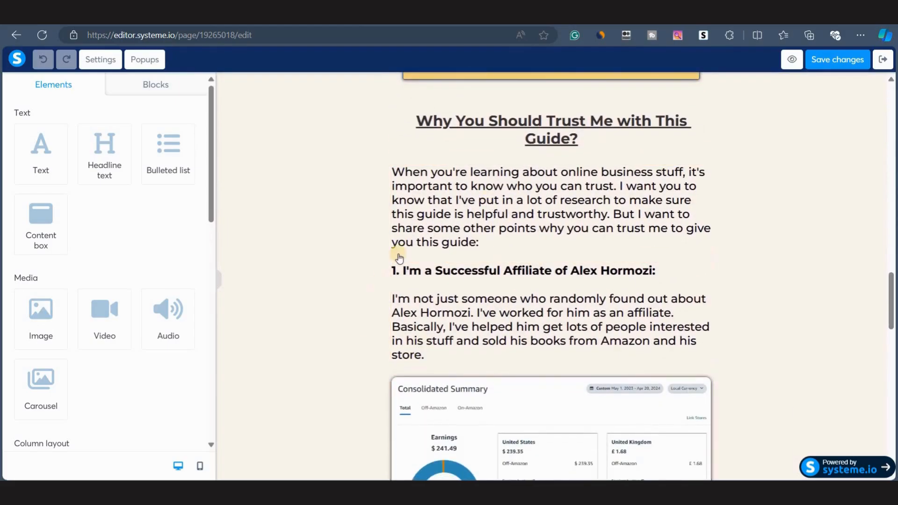
{"action": "scroll", "coordinate": [372, 269], "scroll_direction": "down", "scroll_amount": 10}
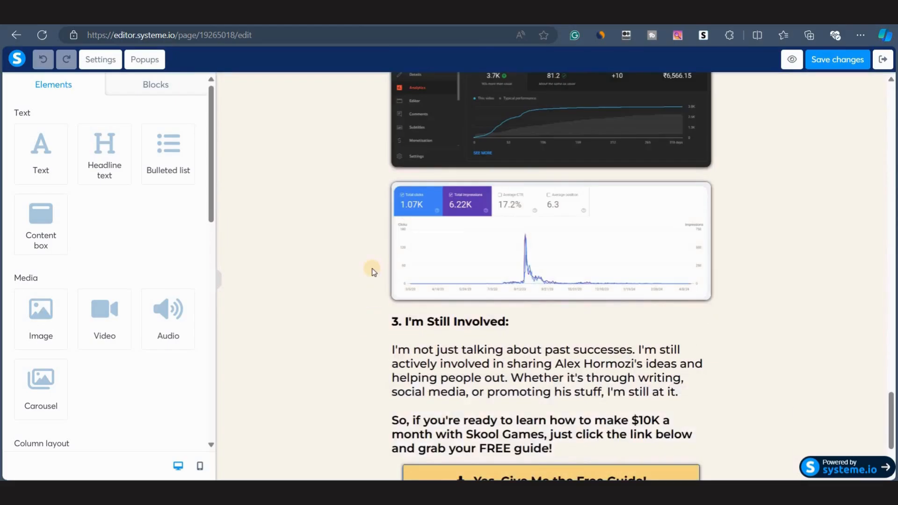
{"action": "scroll", "coordinate": [373, 272], "scroll_direction": "down", "scroll_amount": 4}
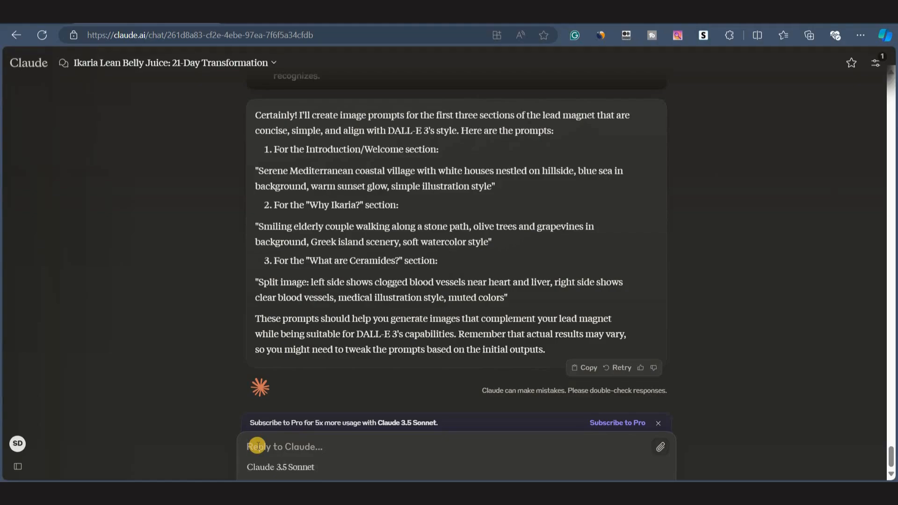
Switch to Claude and submit a prompt requesting human-like opt-in page content for the 21-Day Ikaria Challenge lead magnet.
{"action": "type", "text": "Can you create the content for an opt-in page for the 21-Day Ikaria Challenge lead magnet? The content should be written in a human-like style, avoiding any cringy or overly robotic language. Please include: 1. Compelling titles and headings. 2. Subheadings and body text that engage and excite the reader, using simple and natural English. 3. Detailed instructions on how to design the opt-in page, including layout and image placement. 4. Suggestions for the types of images to include, along with prompts for generating these images. 5. A section outlining the benefits of the 21-Day Ikaria Challenge in bullet points. 6. Any additional elements necessary for a successful opt-in page, from a professional copywriter's perspective, focusing on human-centric and natural thinking to maximize engagement and conversions. Write as if you are a professional copywriter, focusing on creating a human-centric and appealing experience."}
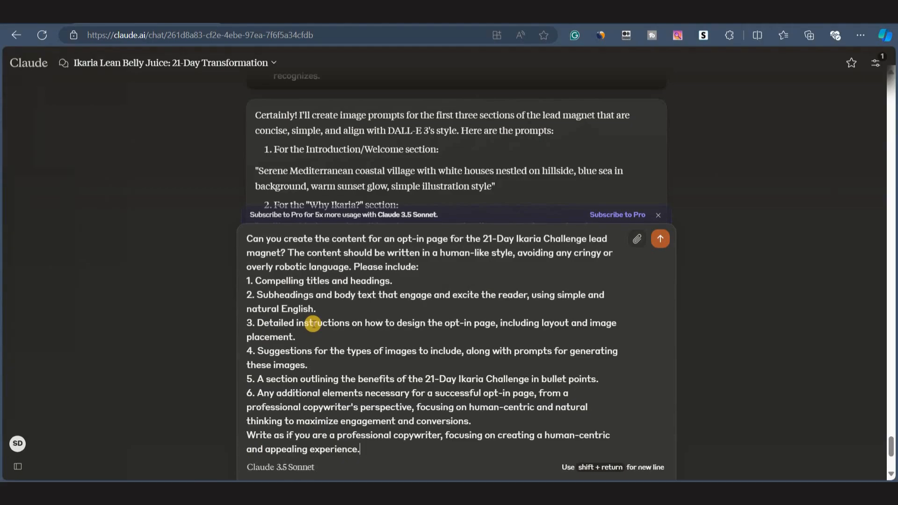
{"action": "key", "text": "Return"}
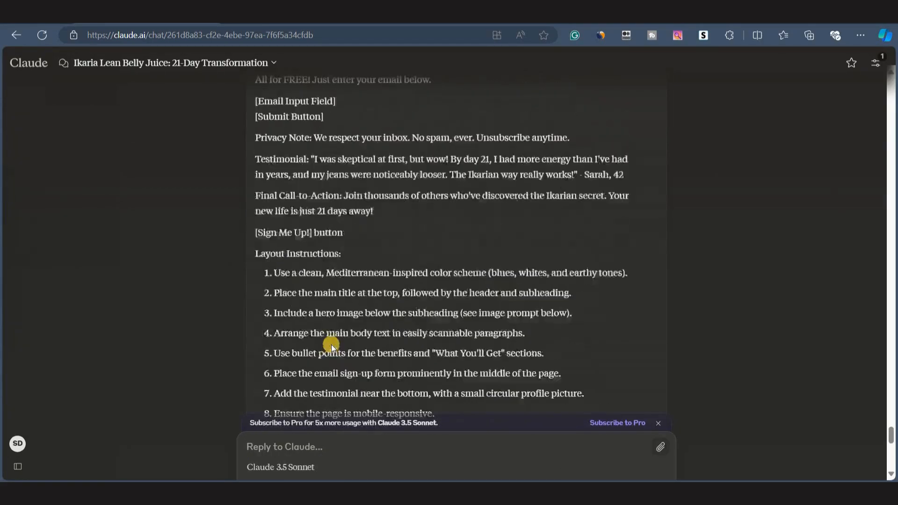
{"action": "scroll", "coordinate": [330, 345], "scroll_direction": "up", "scroll_amount": 3}
{"action": "scroll", "coordinate": [332, 344], "scroll_direction": "down", "scroll_amount": 10}
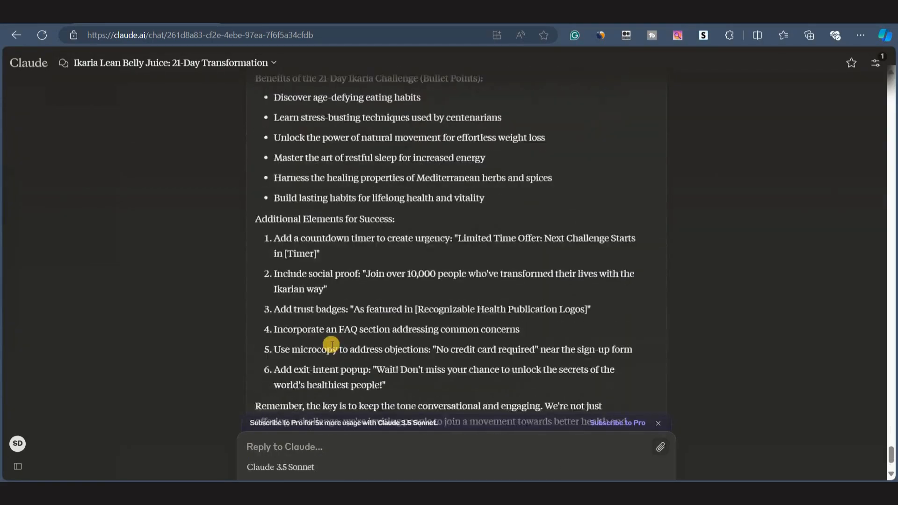
{"action": "scroll", "coordinate": [332, 345], "scroll_direction": "down", "scroll_amount": 2}
{"action": "scroll", "coordinate": [375, 281], "scroll_direction": "up", "scroll_amount": 10}
{"action": "scroll", "coordinate": [315, 234], "scroll_direction": "up", "scroll_amount": 2}
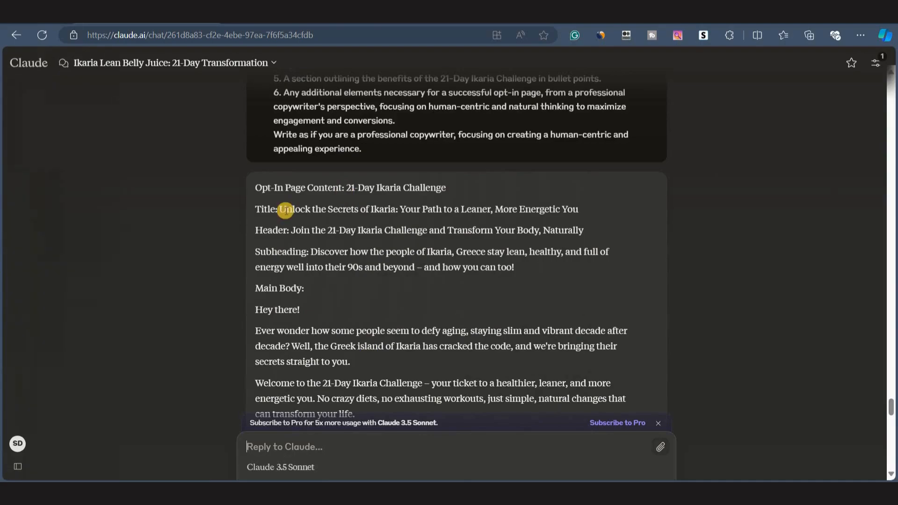
Select the generated title and header lines in Claude's opt-in page response.
{"action": "left_click_drag", "start_coordinate": [279, 210], "coordinate": [314, 215]}
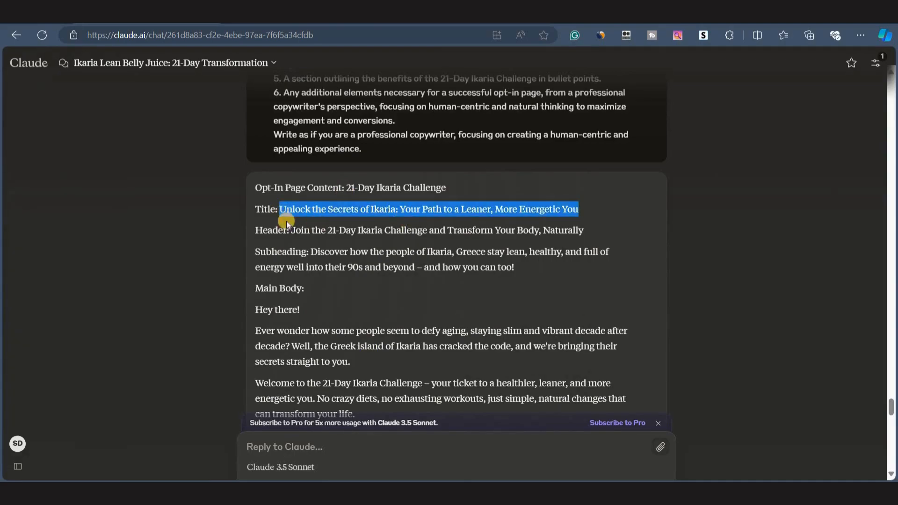
{"action": "left_click", "coordinate": [296, 234]}
{"action": "left_click_drag", "start_coordinate": [290, 230], "coordinate": [552, 239]}
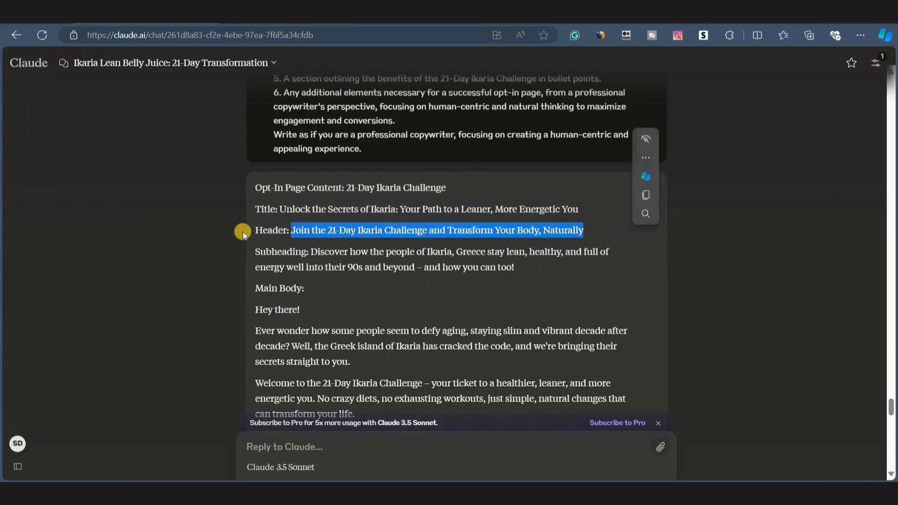
{"action": "left_click", "coordinate": [336, 263]}
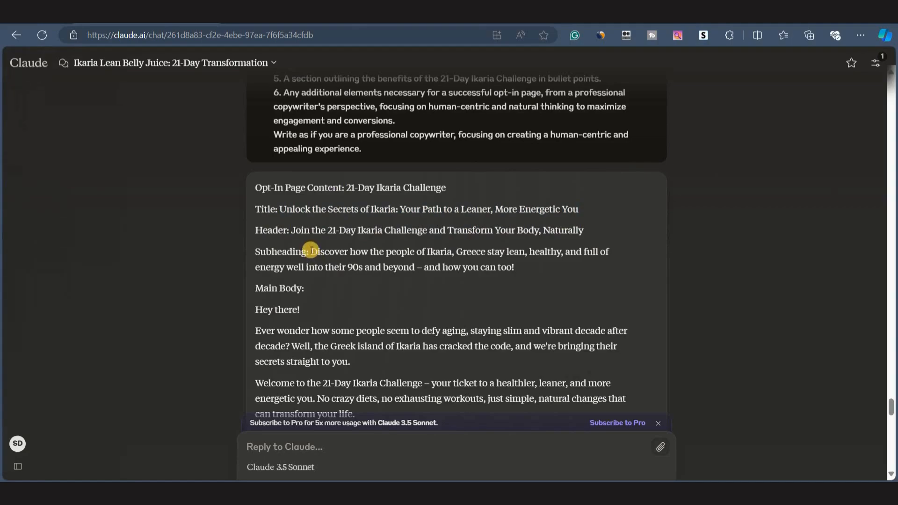
{"action": "scroll", "coordinate": [305, 280], "scroll_direction": "down", "scroll_amount": 2}
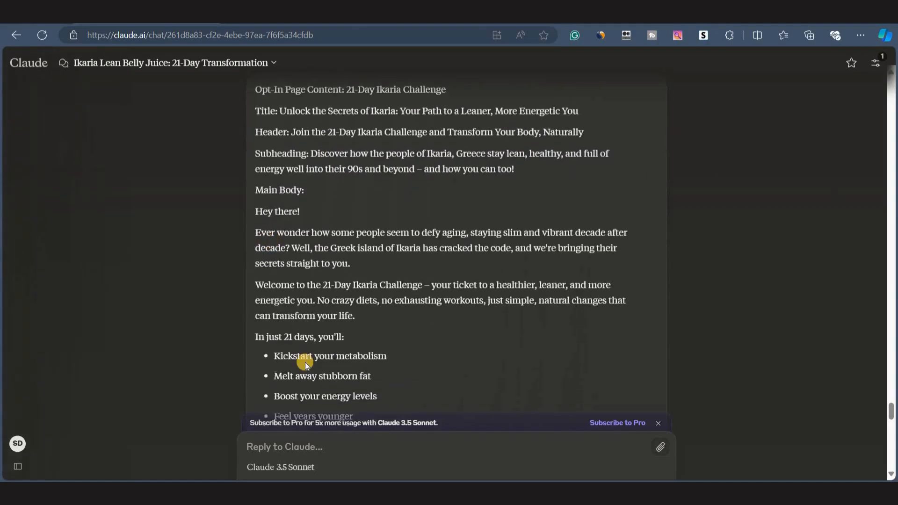
Scroll through Claude's opt-in page response to review its body, layout instructions and image prompts.
{"action": "scroll", "coordinate": [304, 364], "scroll_direction": "down", "scroll_amount": 8}
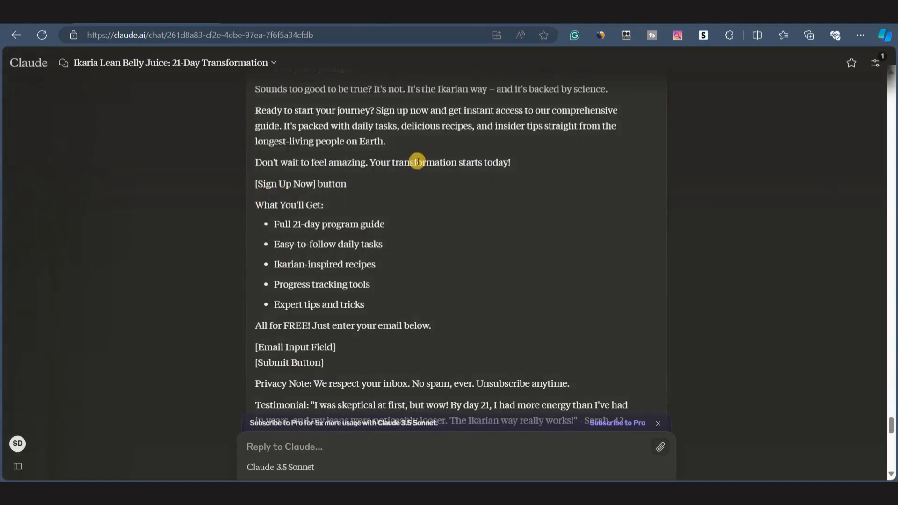
{"action": "scroll", "coordinate": [418, 162], "scroll_direction": "down", "scroll_amount": 3}
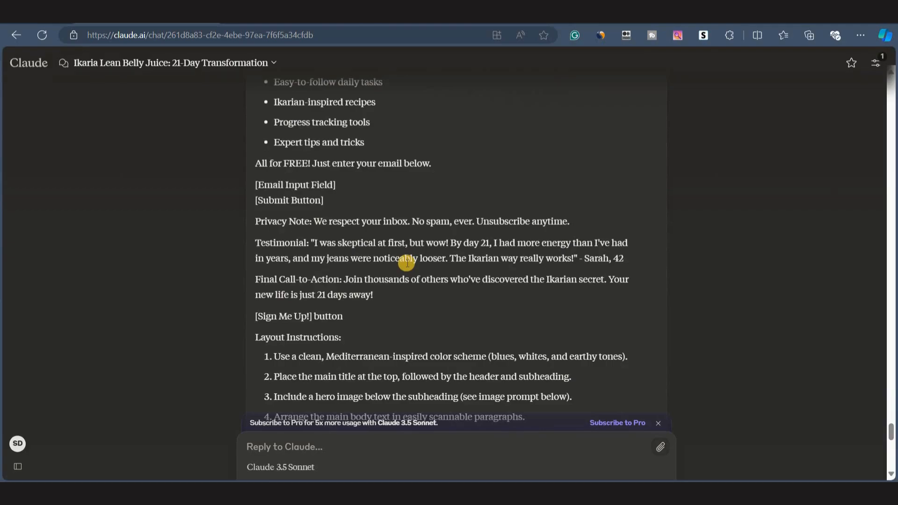
{"action": "scroll", "coordinate": [406, 262], "scroll_direction": "down", "scroll_amount": 6}
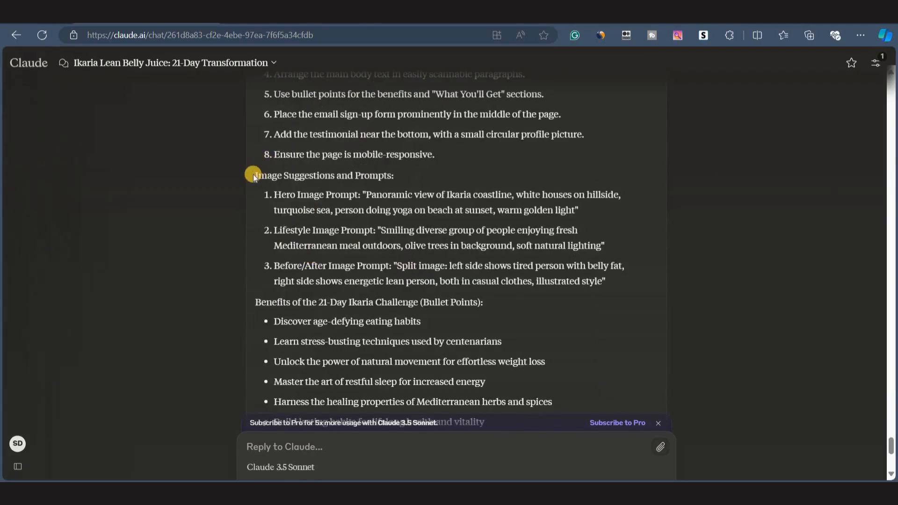
{"action": "left_click_drag", "start_coordinate": [253, 176], "coordinate": [394, 175]}
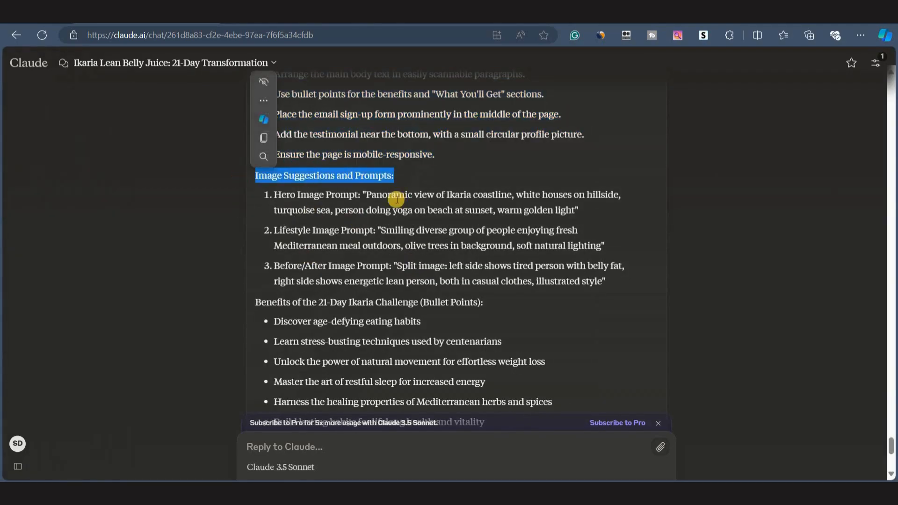
{"action": "scroll", "coordinate": [381, 278], "scroll_direction": "down", "scroll_amount": 5}
{"action": "scroll", "coordinate": [381, 279], "scroll_direction": "up", "scroll_amount": 15}
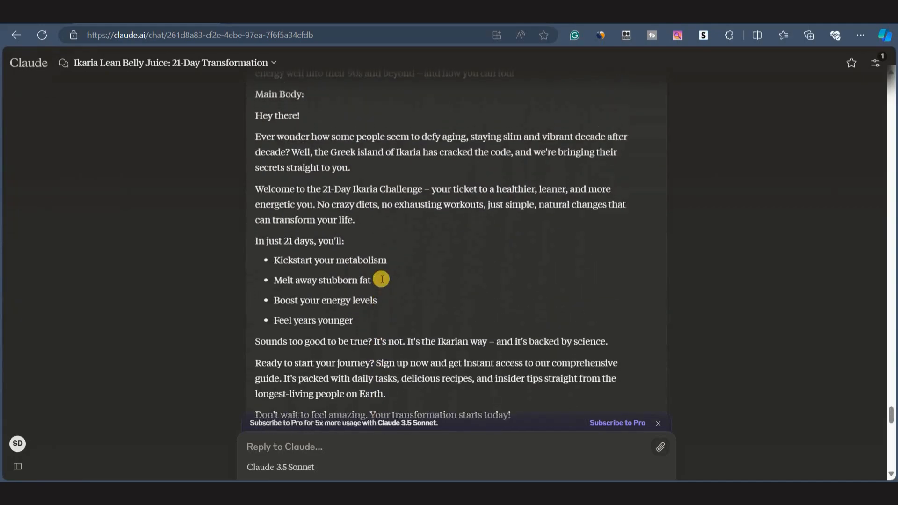
{"action": "scroll", "coordinate": [381, 280], "scroll_direction": "up", "scroll_amount": 3}
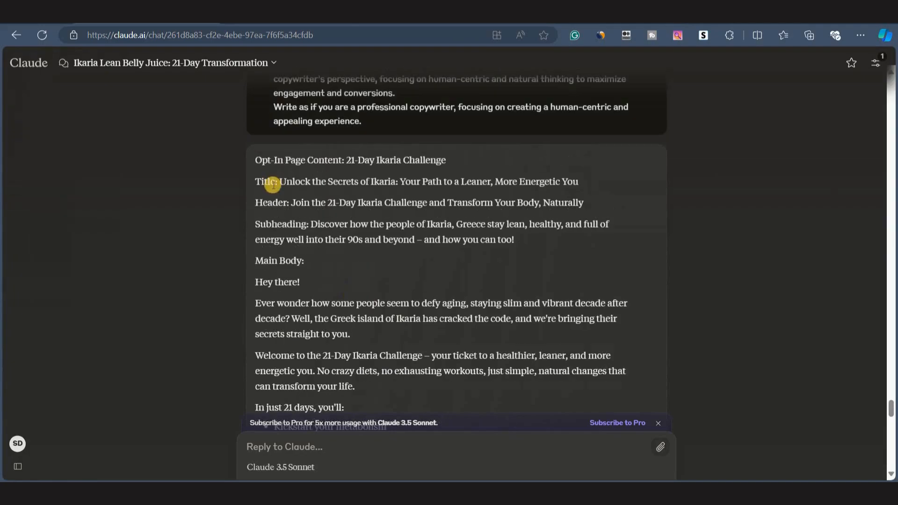
Replace the page's main headline with Claude's header 'Join the 21-Day Ikaria Challenge and Transform Your Body, Naturally'.
{"action": "left_click_drag", "start_coordinate": [277, 182], "coordinate": [589, 176]}
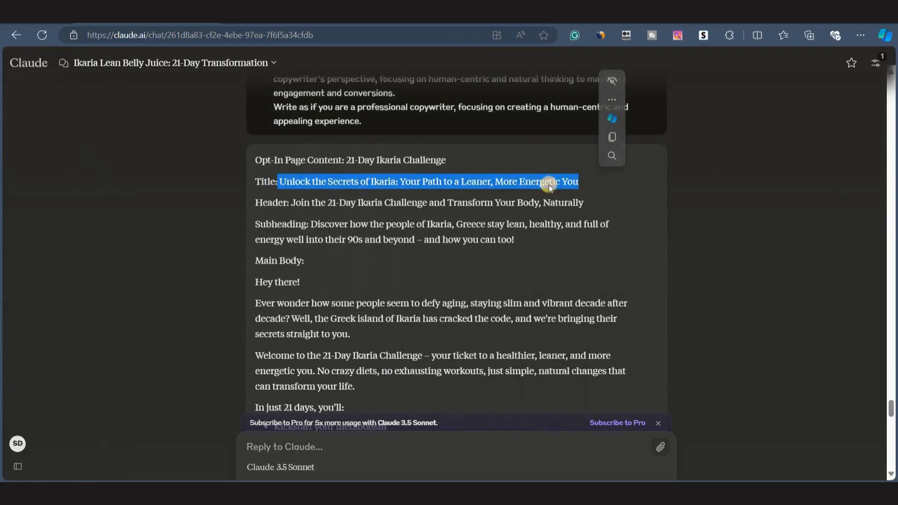
{"action": "left_click", "coordinate": [294, 203]}
{"action": "left_click_drag", "start_coordinate": [292, 202], "coordinate": [585, 204]}
{"action": "key", "text": "ctrl+c"}
{"action": "scroll", "coordinate": [584, 204], "scroll_direction": "up", "scroll_amount": 1}
{"action": "left_click", "coordinate": [426, 16]}
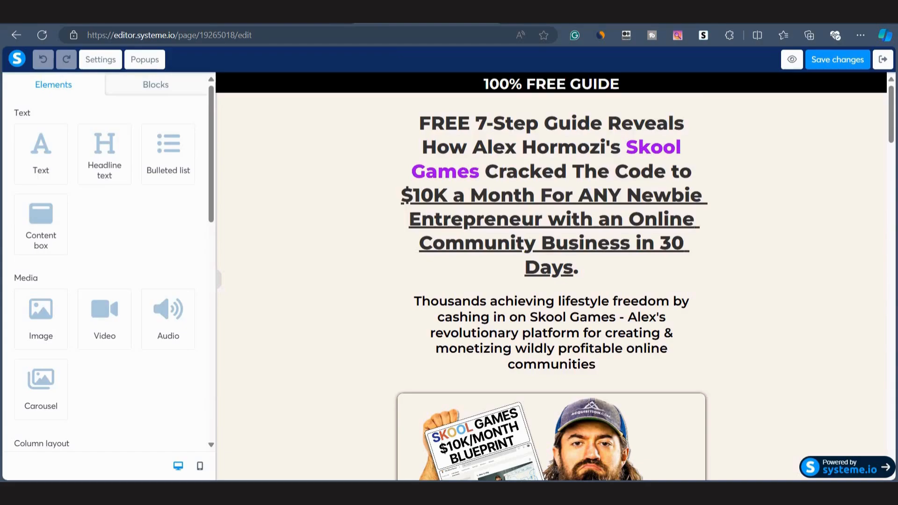
{"action": "double_click", "coordinate": [470, 168]}
{"action": "key", "text": "ctrl+a"}
{"action": "key", "text": "ctrl+v"}
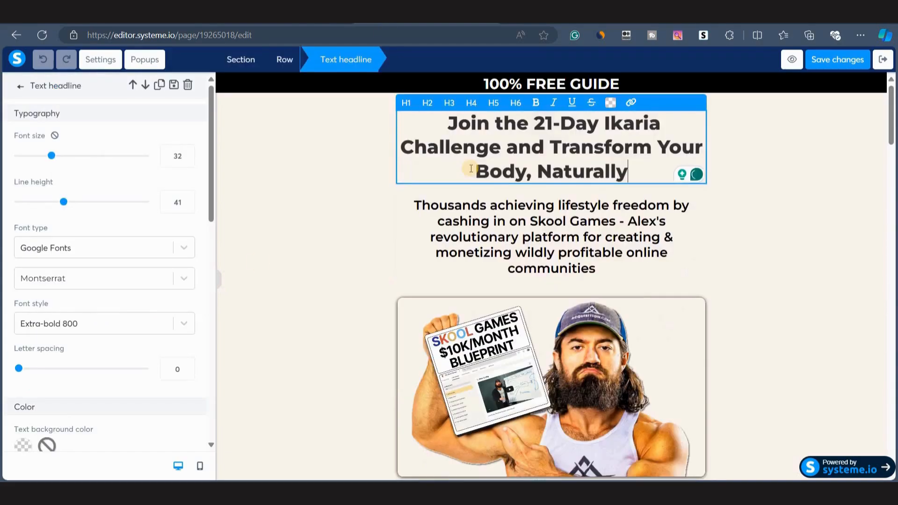
Change the top banner text from the guide wording to '100% FREE CHALLENGE'.
{"action": "left_click", "coordinate": [520, 84]}
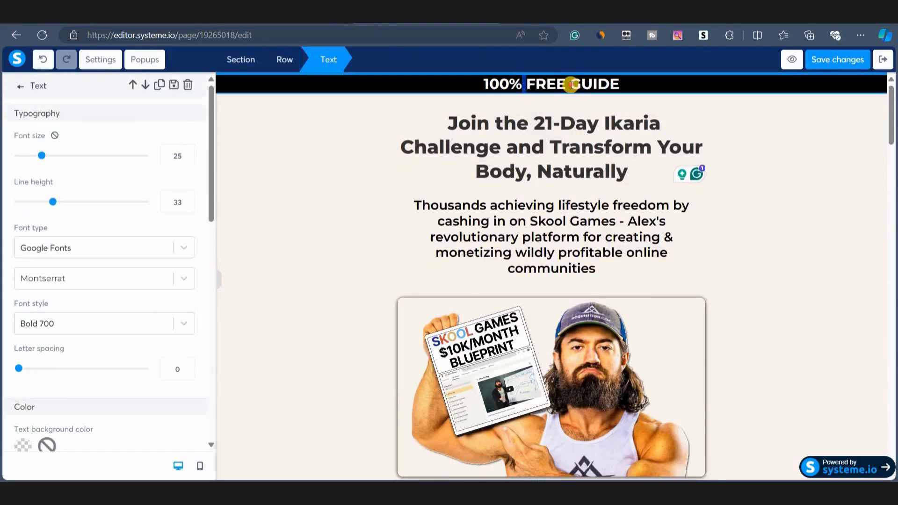
{"action": "left_click_drag", "start_coordinate": [629, 85], "coordinate": [571, 85]}
{"action": "type", "text": "CHALLENGE"}
{"action": "left_click", "coordinate": [366, 145]}
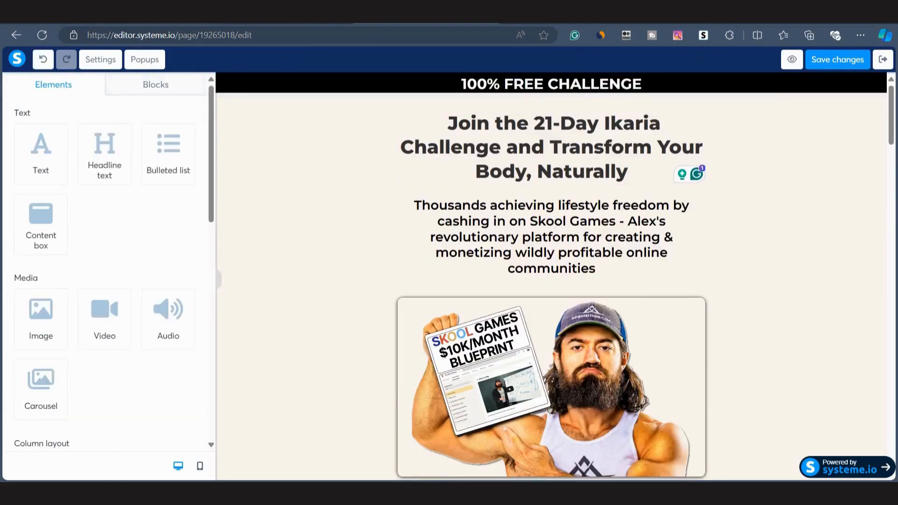
Replace the subheadline with Claude's subheading about how the people of Ikaria stay lean and energetic into their 90s.
{"action": "left_click", "coordinate": [146, 16]}
{"action": "left_click", "coordinate": [314, 250]}
{"action": "scroll", "coordinate": [315, 234], "scroll_direction": "down", "scroll_amount": 2}
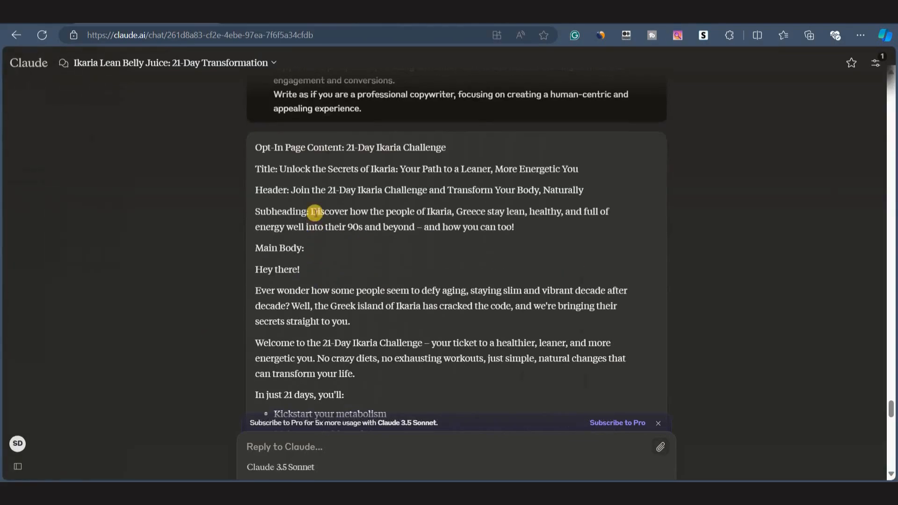
{"action": "left_click_drag", "start_coordinate": [311, 210], "coordinate": [520, 230]}
{"action": "key", "text": "ctrl+c"}
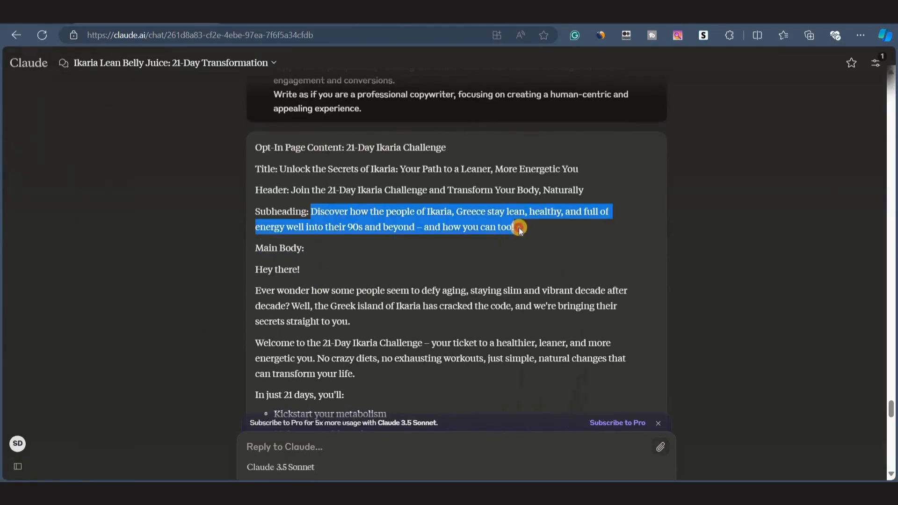
{"action": "left_click", "coordinate": [426, 16]}
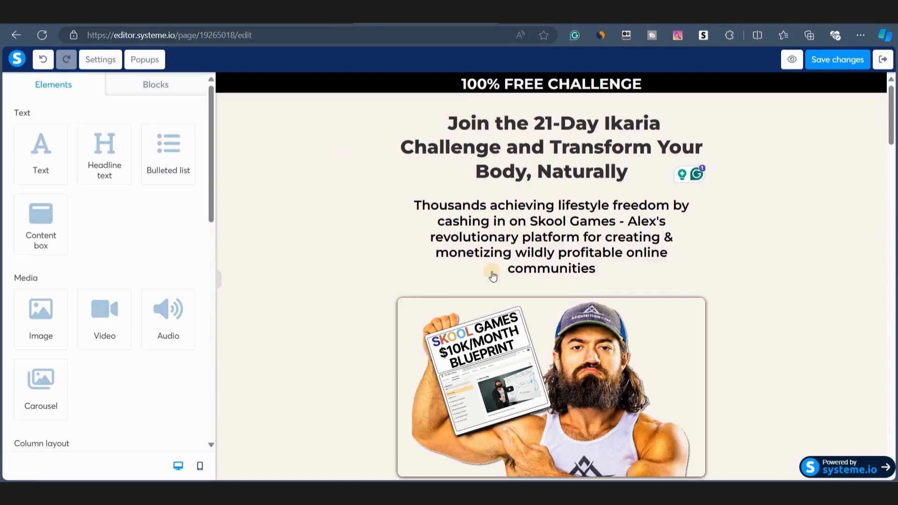
{"action": "double_click", "coordinate": [522, 231]}
{"action": "key", "text": "ctrl+a"}
{"action": "key", "text": "ctrl+v"}
Scroll through the opt-in page and Claude's response to compare the remaining sections.
{"action": "scroll", "coordinate": [528, 276], "scroll_direction": "down", "scroll_amount": 2}
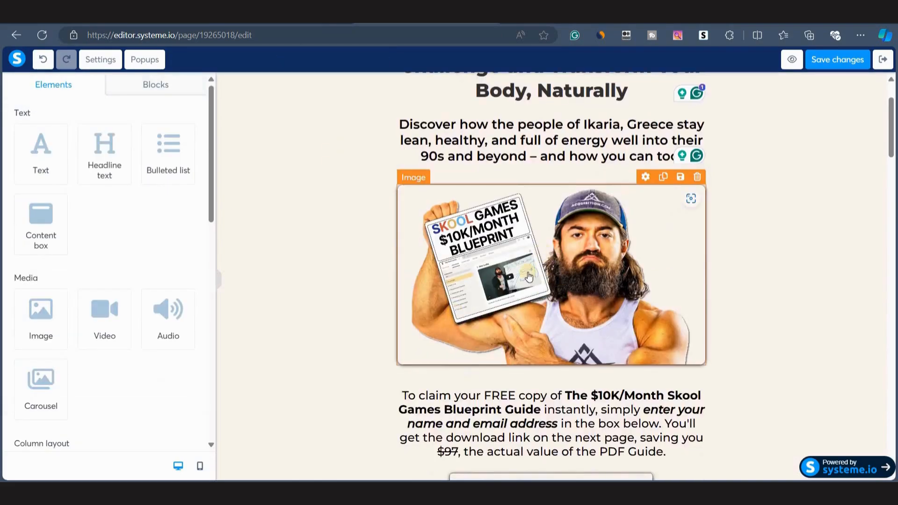
{"action": "scroll", "coordinate": [528, 274], "scroll_direction": "down", "scroll_amount": 1}
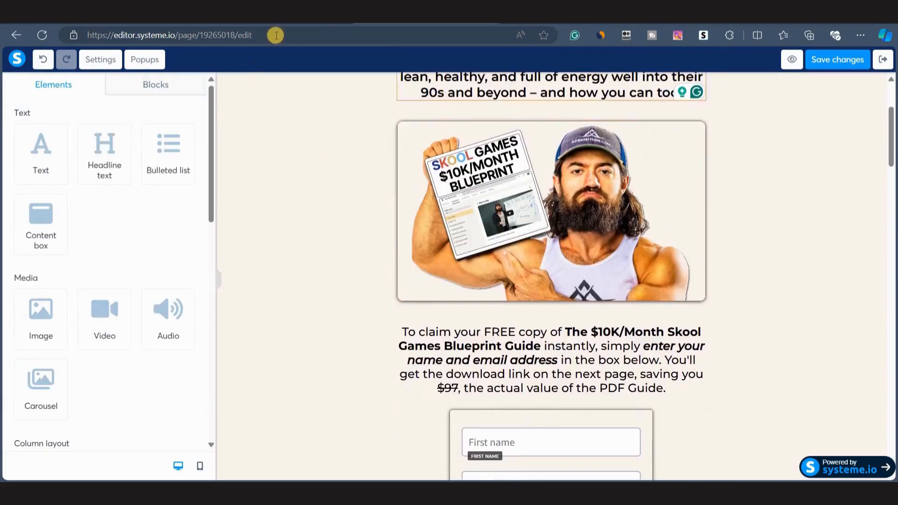
{"action": "left_click", "coordinate": [145, 23]}
{"action": "scroll", "coordinate": [291, 158], "scroll_direction": "down", "scroll_amount": 2}
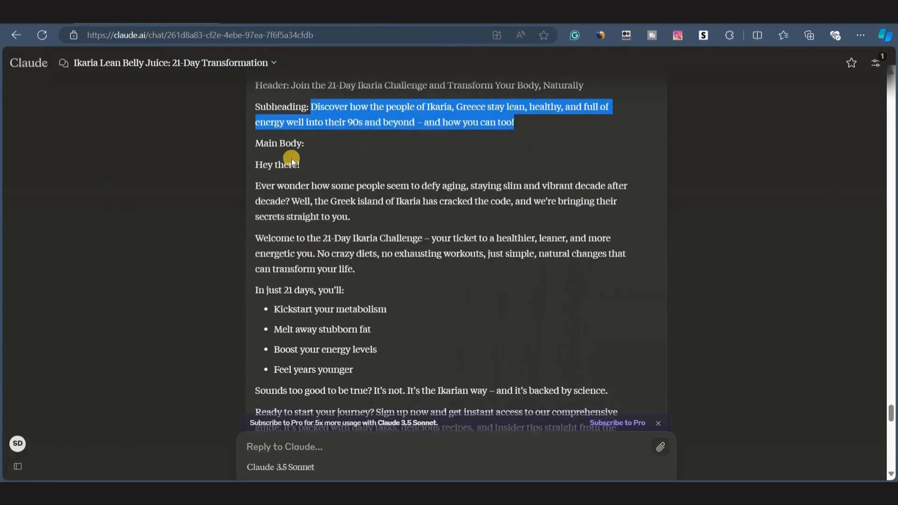
{"action": "left_click", "coordinate": [287, 216]}
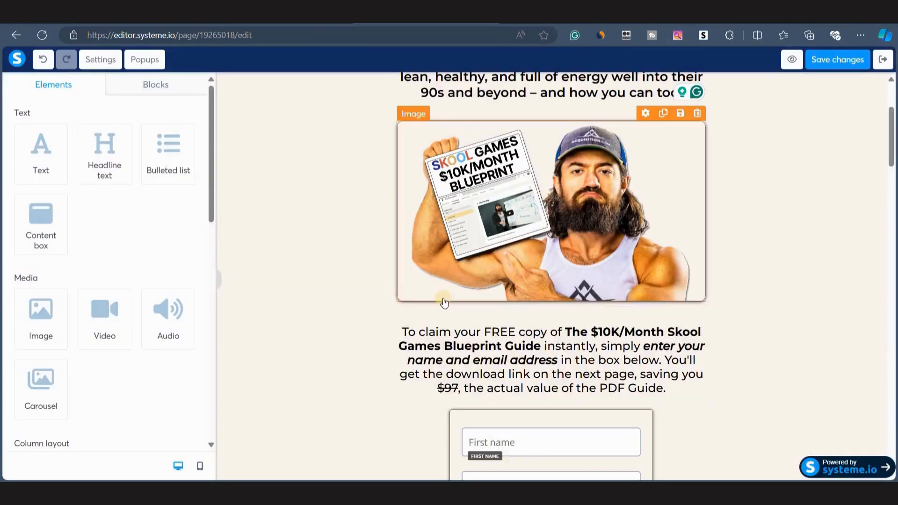
{"action": "scroll", "coordinate": [512, 269], "scroll_direction": "down", "scroll_amount": 2}
{"action": "scroll", "coordinate": [511, 273], "scroll_direction": "up", "scroll_amount": 5}
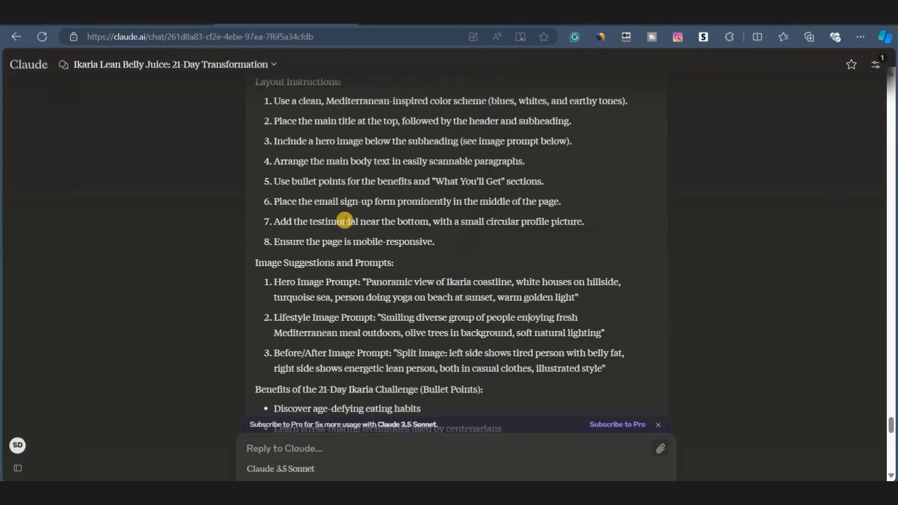
{"action": "scroll", "coordinate": [355, 307], "scroll_direction": "up", "scroll_amount": 15}
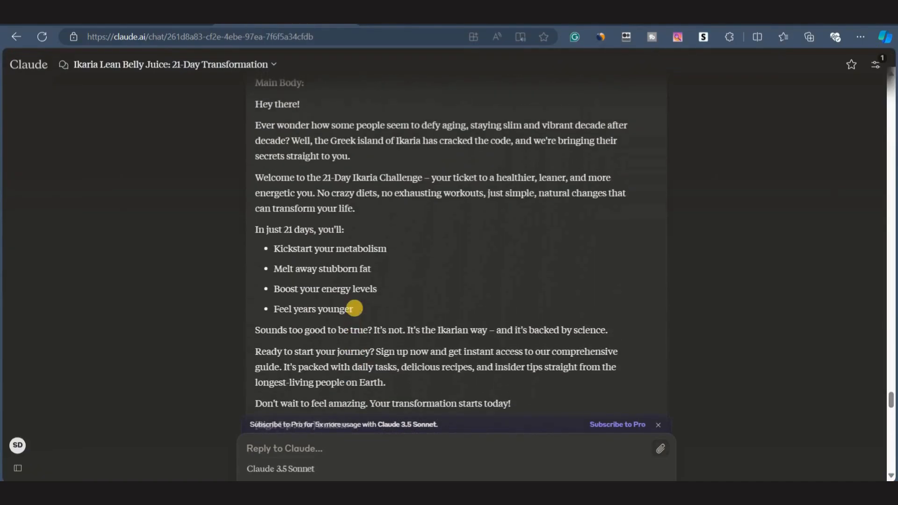
Scroll through the updated opt-in page to review the sign-up text, form and Join the Challenge button.
{"action": "left_click", "coordinate": [538, 21]}
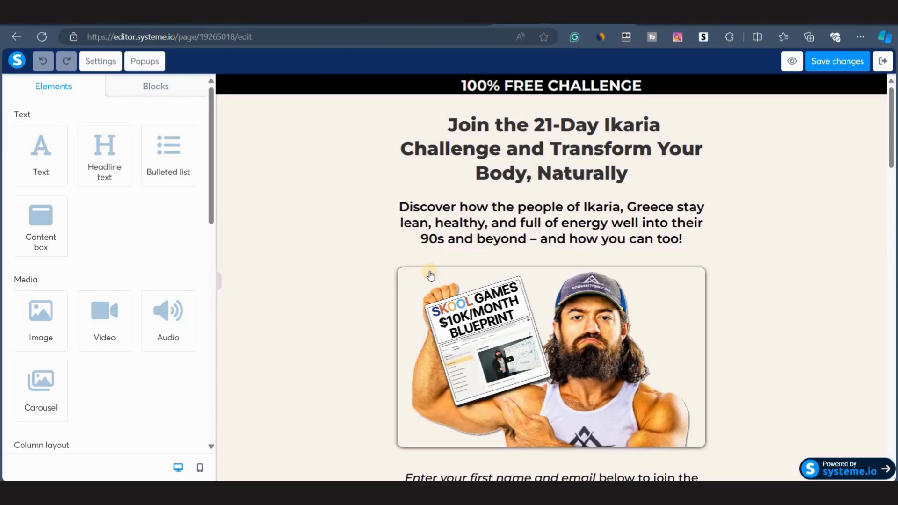
{"action": "scroll", "coordinate": [429, 272], "scroll_direction": "down", "scroll_amount": 16}
{"action": "scroll", "coordinate": [429, 272], "scroll_direction": "down", "scroll_amount": 10}
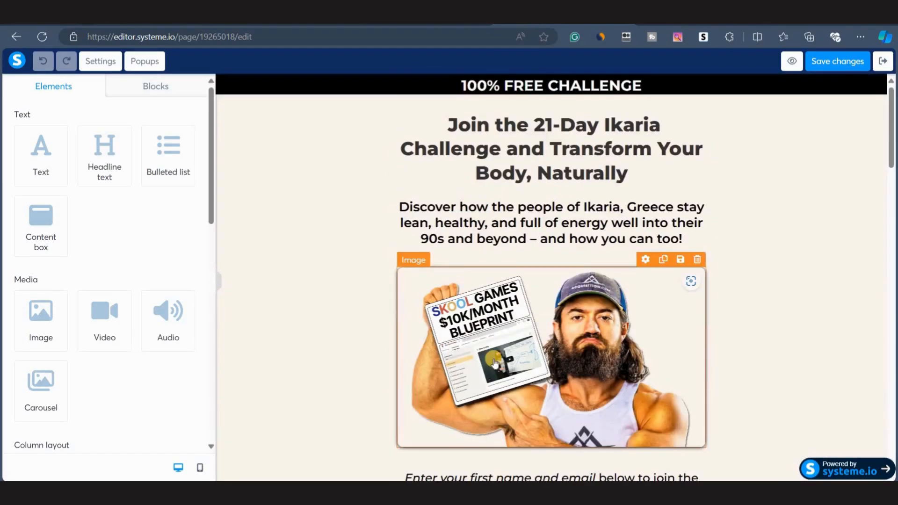
{"action": "scroll", "coordinate": [495, 363], "scroll_direction": "down", "scroll_amount": 6}
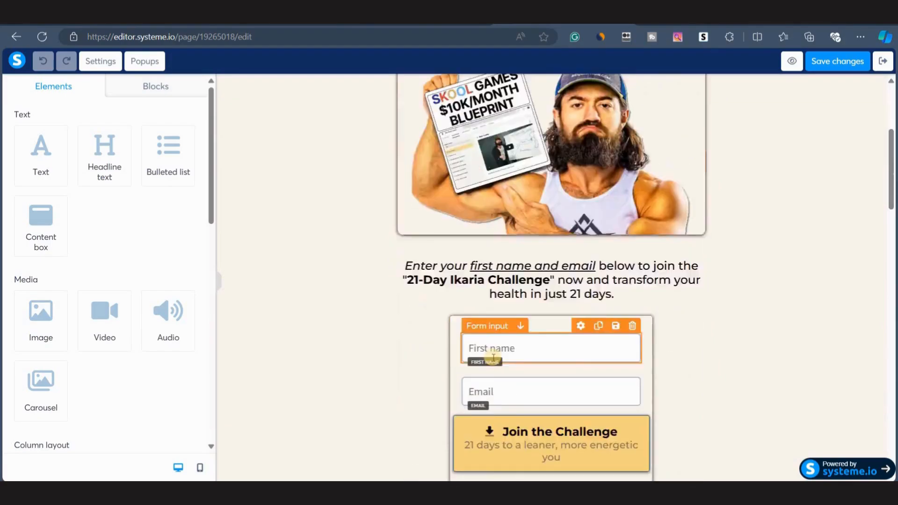
{"action": "scroll", "coordinate": [494, 358], "scroll_direction": "down", "scroll_amount": 1}
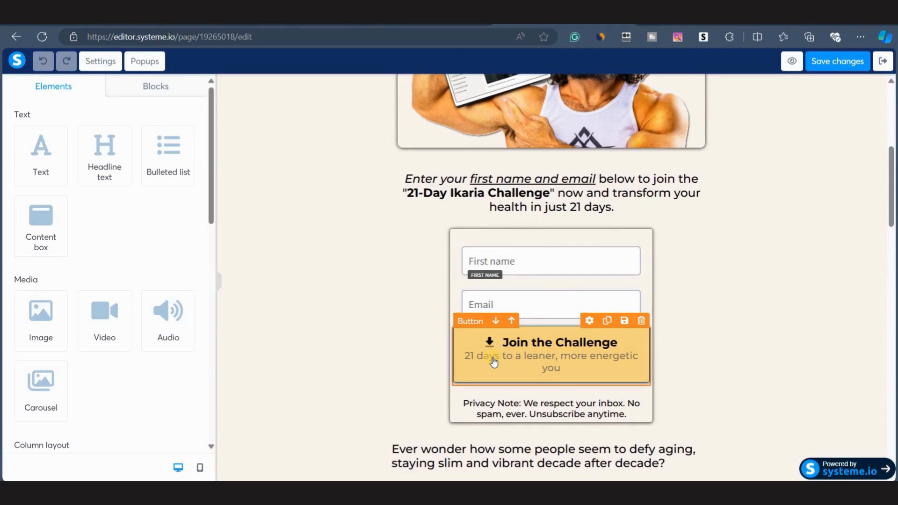
Copy the hero image prompt text from Claude's image suggestions.
{"action": "left_click", "coordinate": [231, 25]}
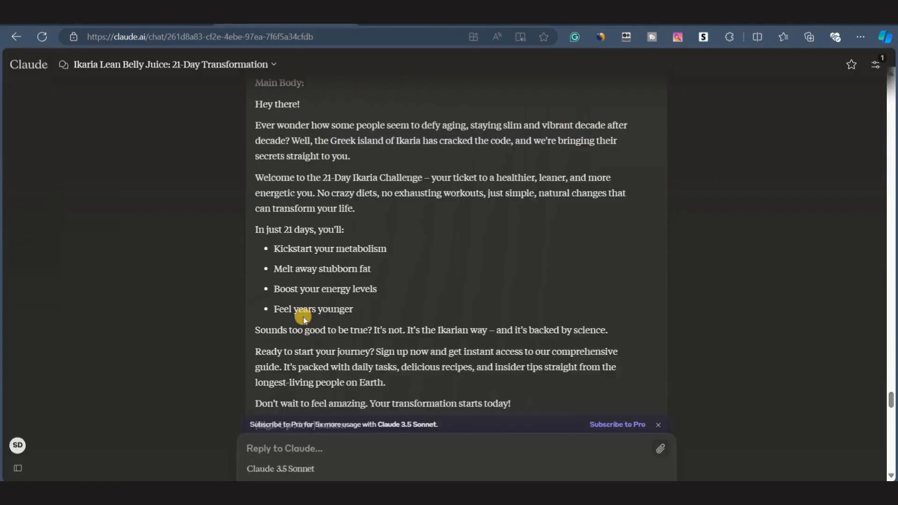
{"action": "scroll", "coordinate": [301, 311], "scroll_direction": "down", "scroll_amount": 15}
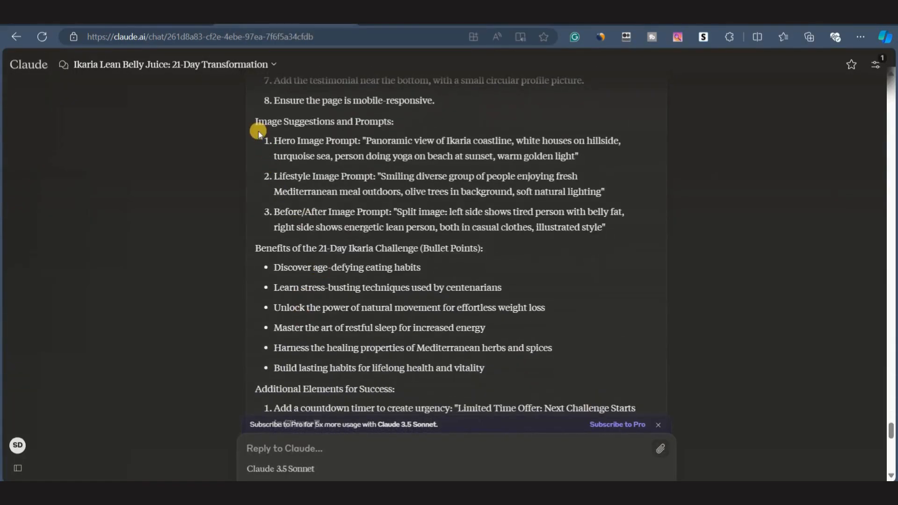
{"action": "left_click_drag", "start_coordinate": [606, 227], "coordinate": [271, 141]}
{"action": "left_click", "coordinate": [323, 143]}
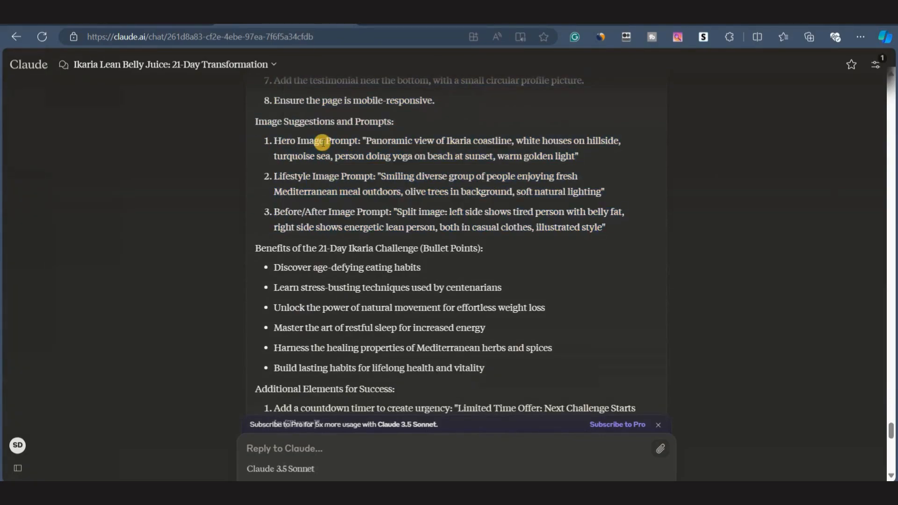
{"action": "left_click_drag", "start_coordinate": [366, 143], "coordinate": [575, 157]}
{"action": "key", "text": "ctrl+c"}
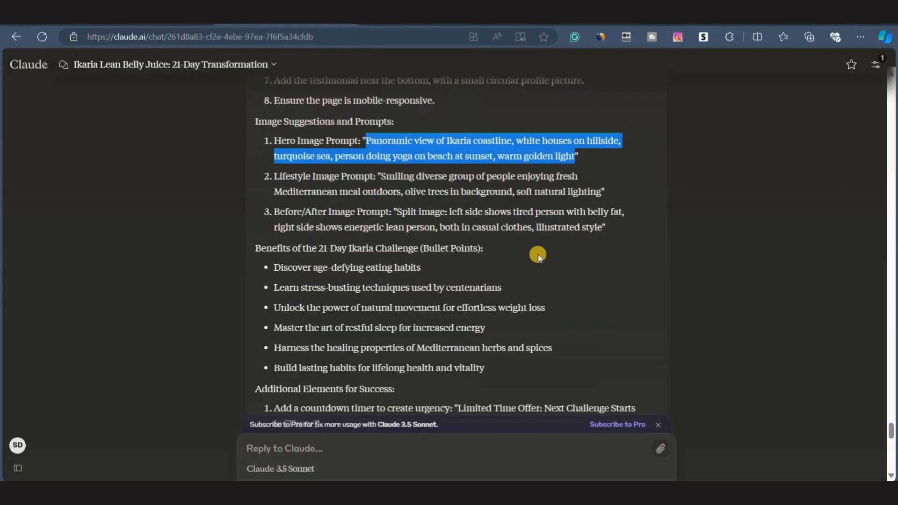
{"action": "left_click", "coordinate": [539, 256]}
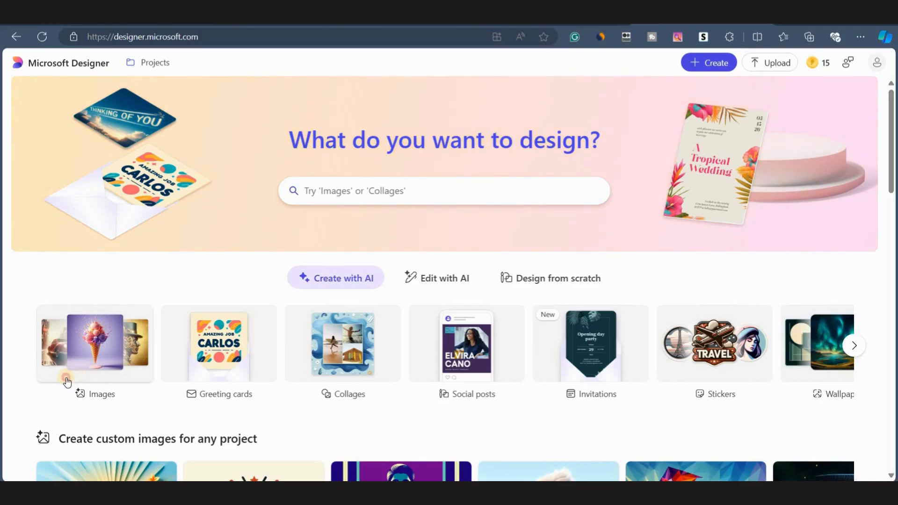
In Microsoft Designer, generate images from the pasted hero image prompt at Wide (1792 x 1024) size.
{"action": "left_click", "coordinate": [67, 382]}
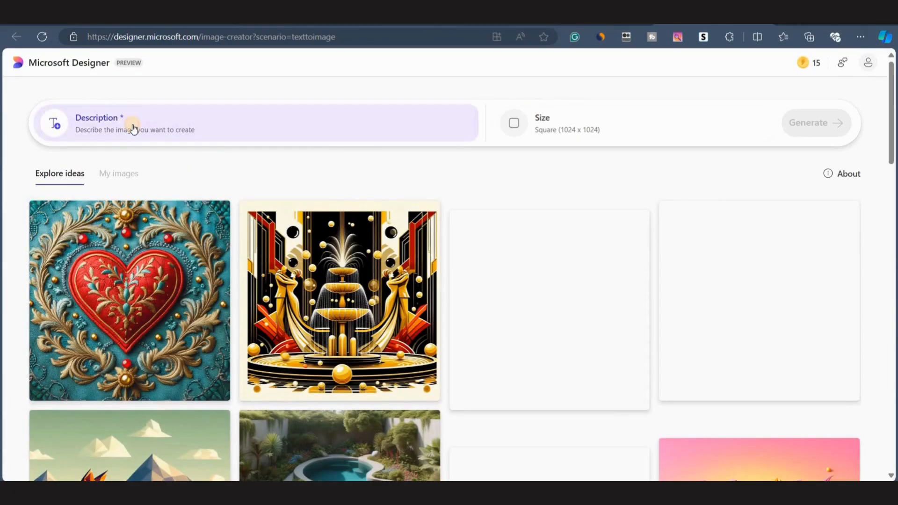
{"action": "left_click", "coordinate": [132, 124]}
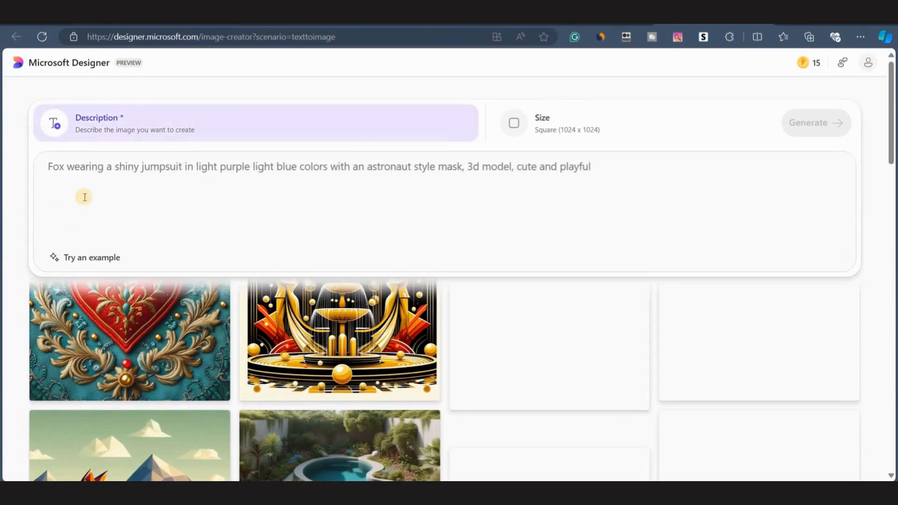
{"action": "key", "text": "ctrl+v"}
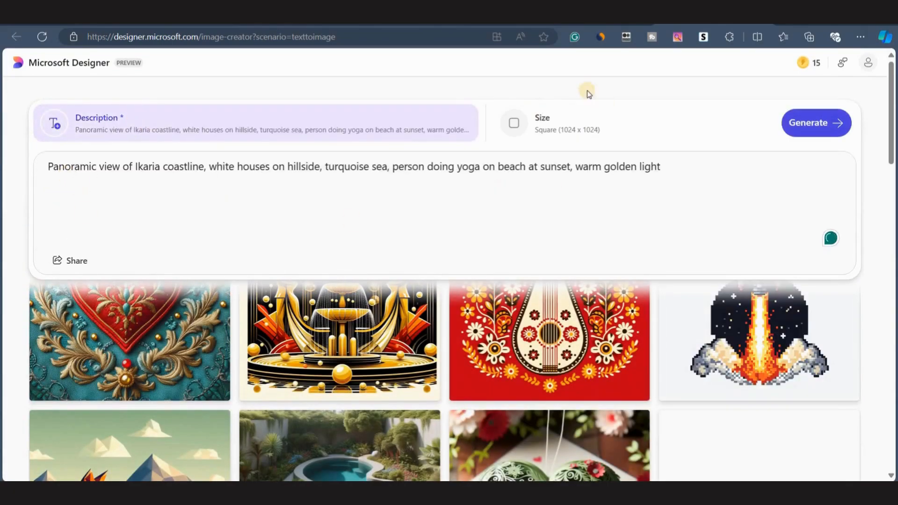
{"action": "left_click", "coordinate": [549, 123]}
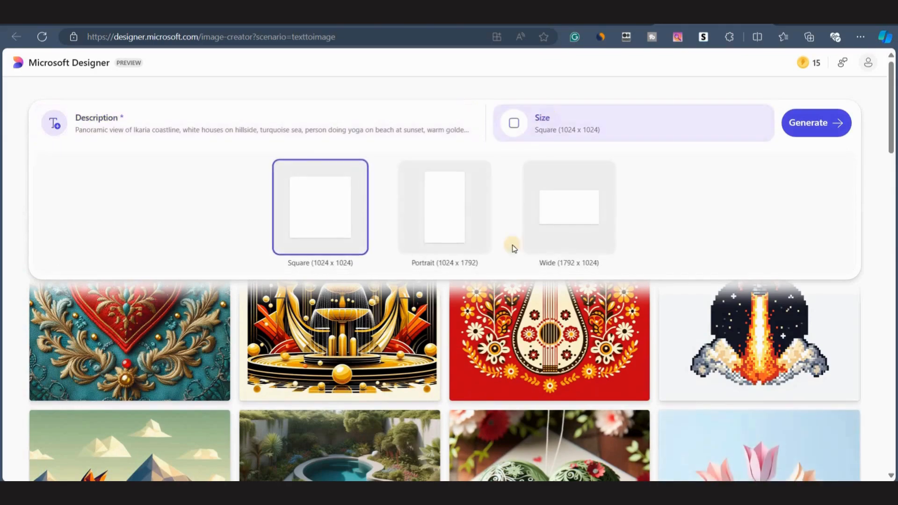
{"action": "left_click", "coordinate": [549, 234]}
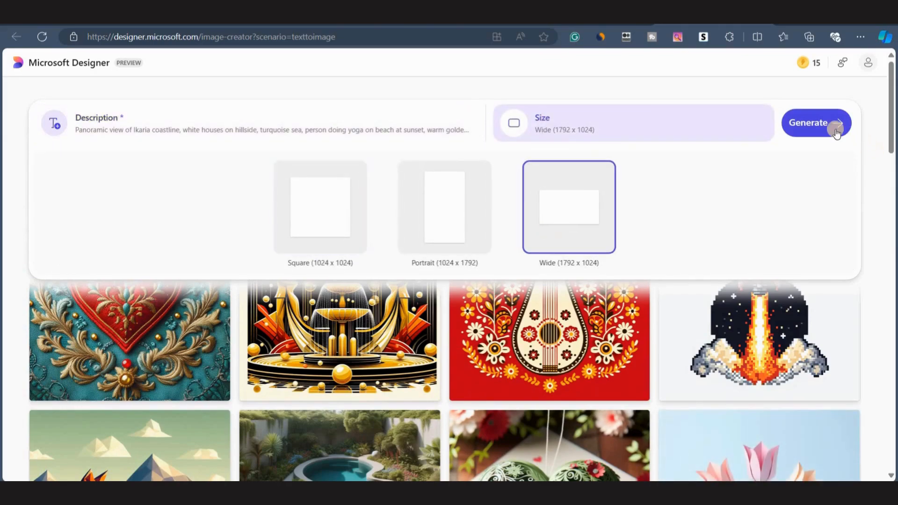
{"action": "left_click", "coordinate": [833, 125]}
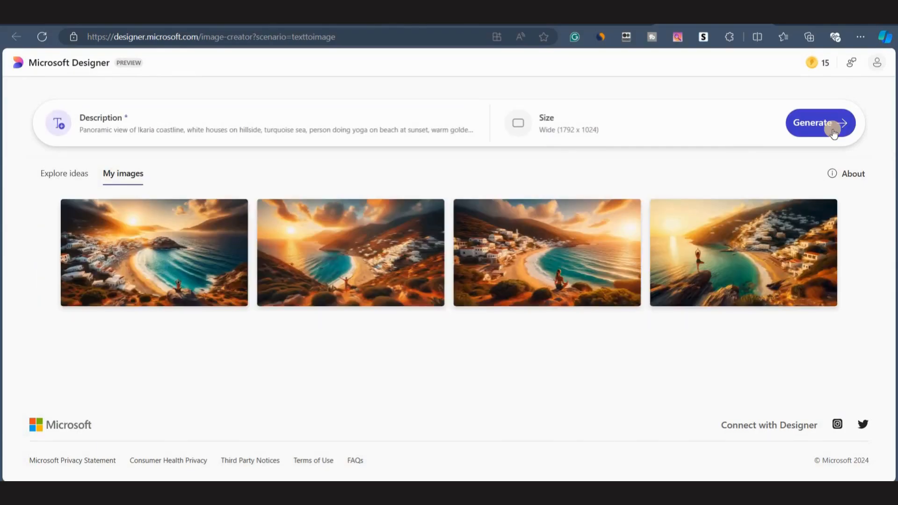
Browse the generated Ikaria images and download the one showing a person doing yoga on a cliff.
{"action": "left_click", "coordinate": [162, 261]}
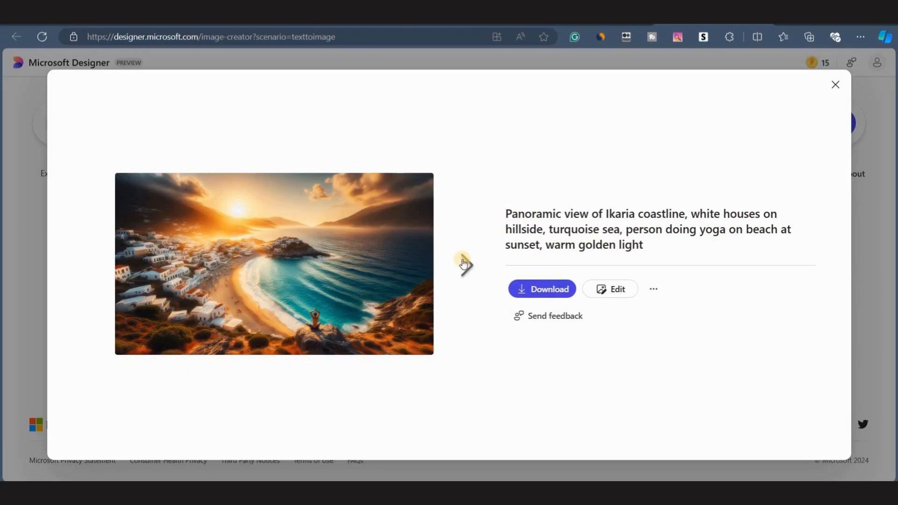
{"action": "left_click", "coordinate": [463, 264]}
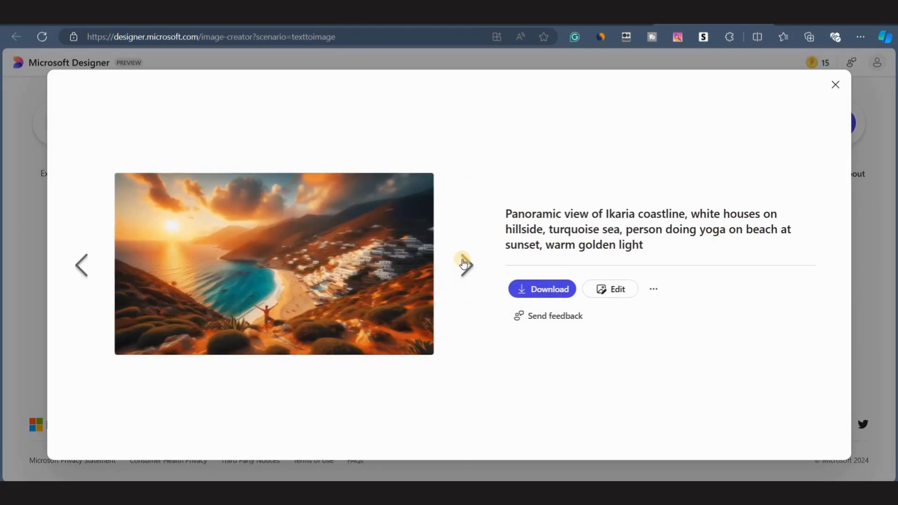
{"action": "left_click", "coordinate": [467, 277]}
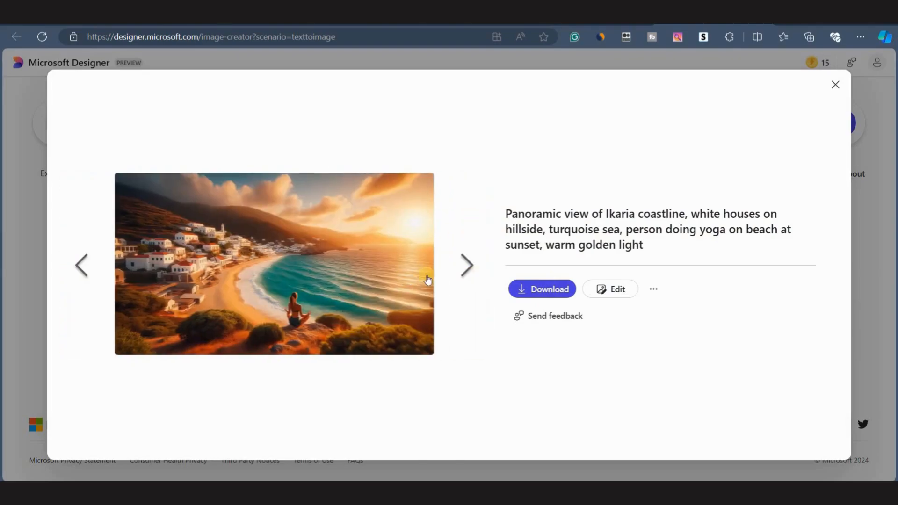
{"action": "left_click", "coordinate": [464, 266]}
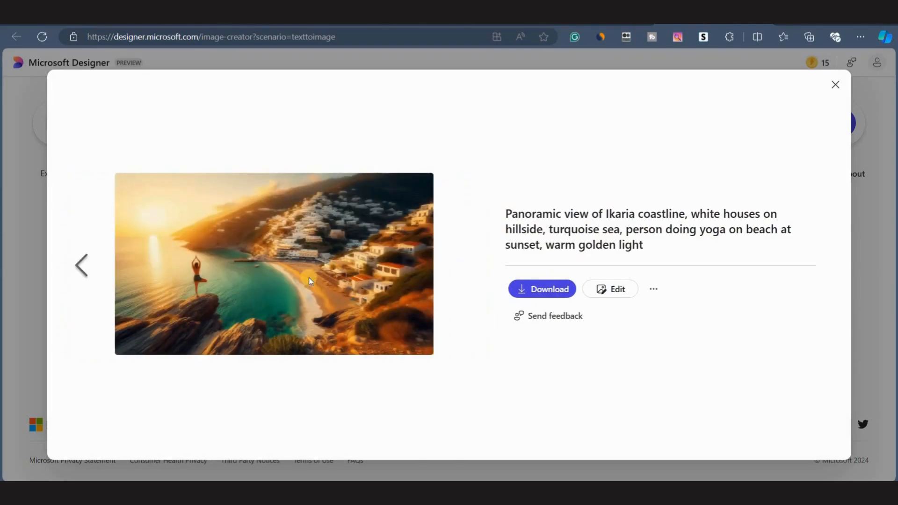
{"action": "left_click", "coordinate": [534, 290]}
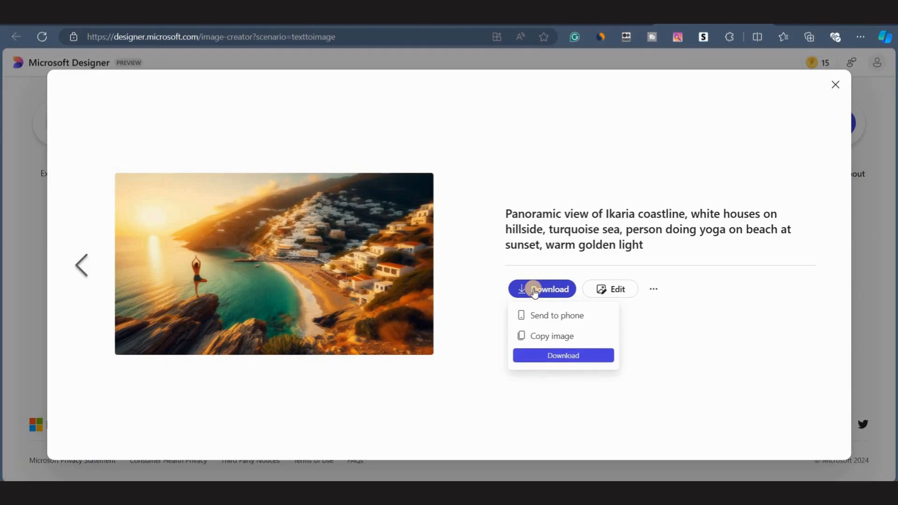
{"action": "left_click", "coordinate": [553, 356]}
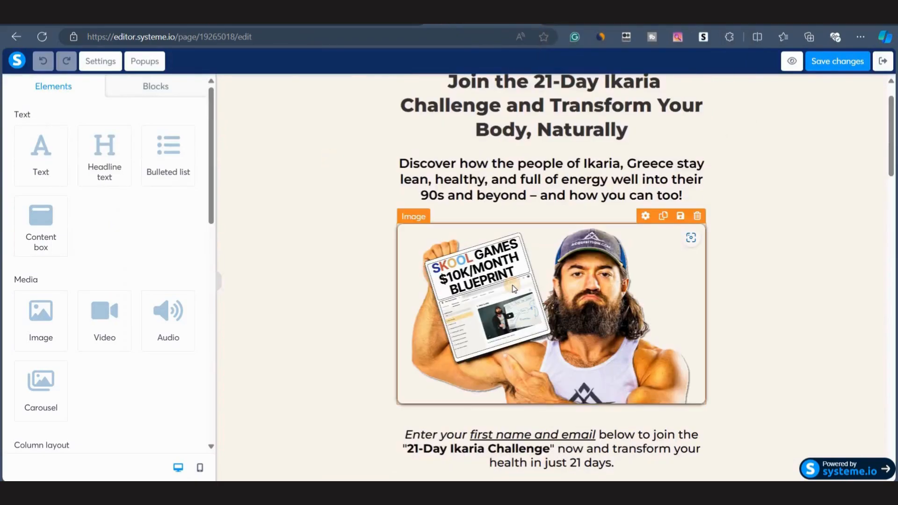
Replace the opt-in page's hero image with the downloaded Designer.jpeg.
{"action": "left_click", "coordinate": [512, 286]}
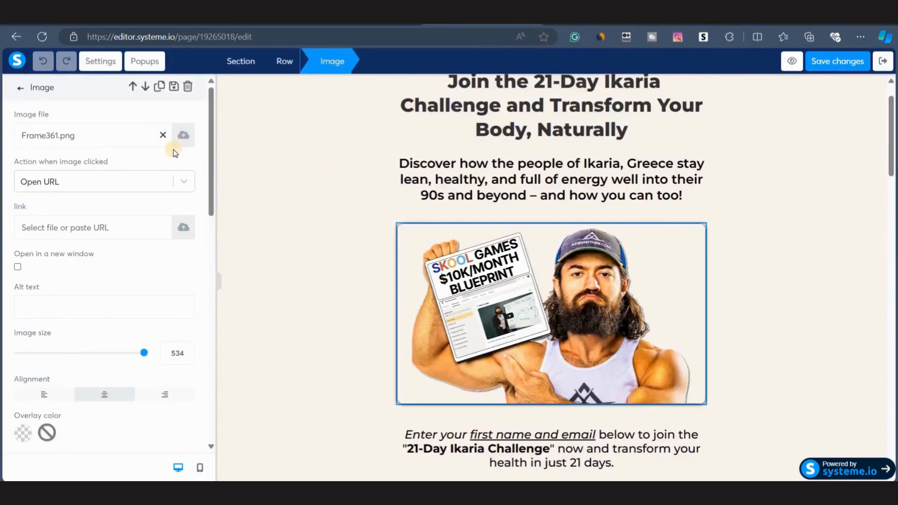
{"action": "left_click", "coordinate": [163, 137]}
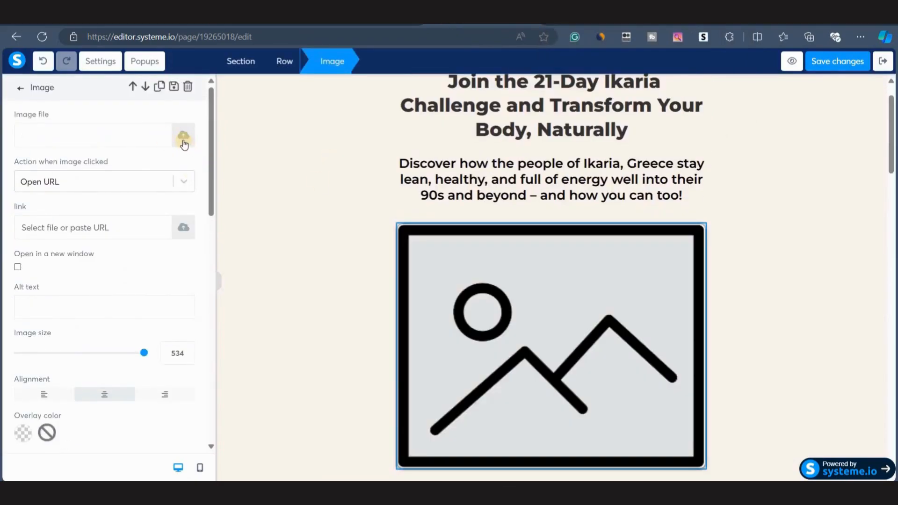
{"action": "left_click", "coordinate": [183, 139]}
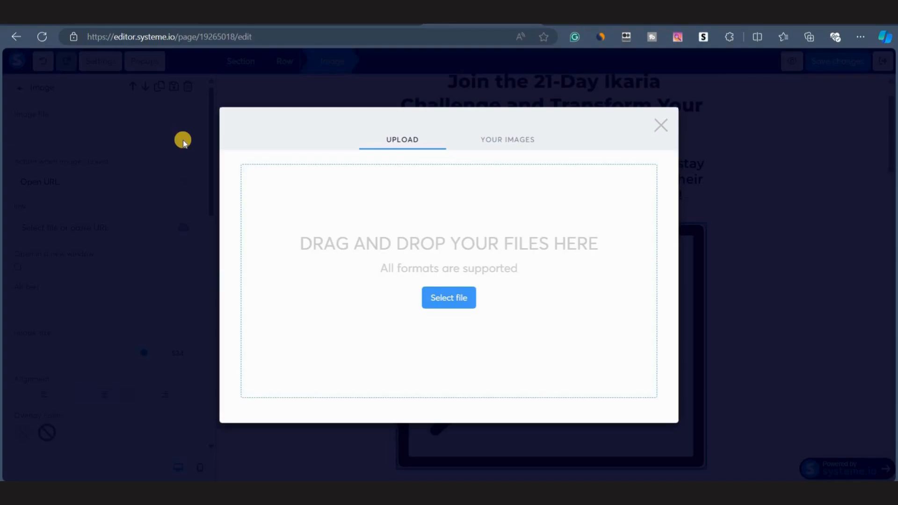
{"action": "left_click", "coordinate": [435, 301]}
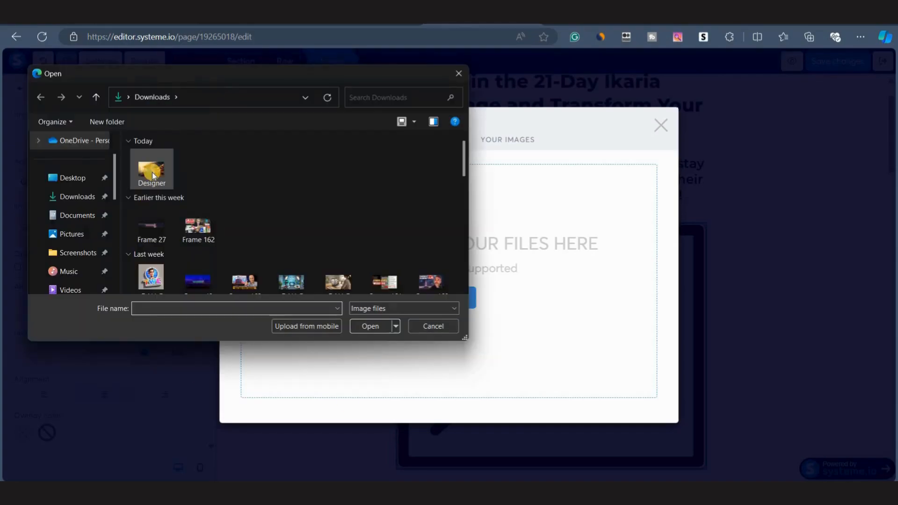
{"action": "left_click", "coordinate": [153, 173]}
{"action": "left_click", "coordinate": [371, 326]}
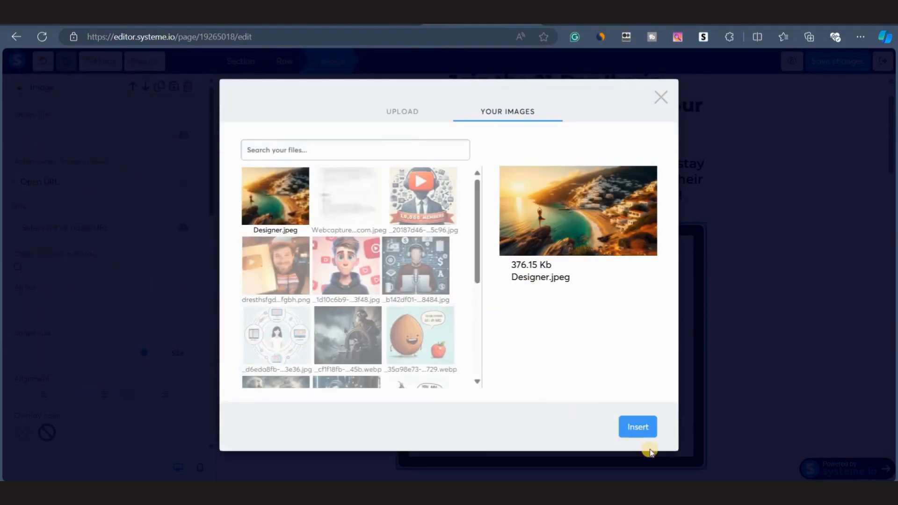
{"action": "left_click", "coordinate": [641, 427]}
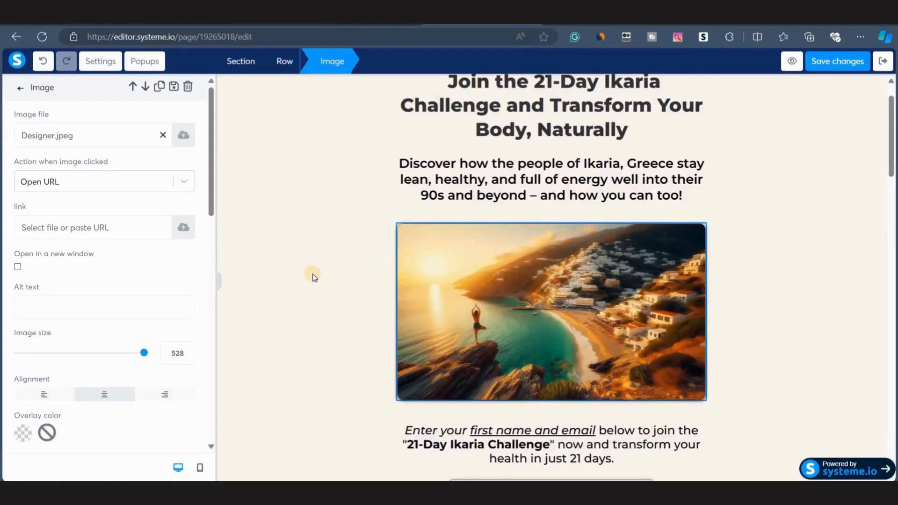
Scroll through the opt-in page to review the new hero image and the following sections.
{"action": "scroll", "coordinate": [428, 226], "scroll_direction": "down", "scroll_amount": 3}
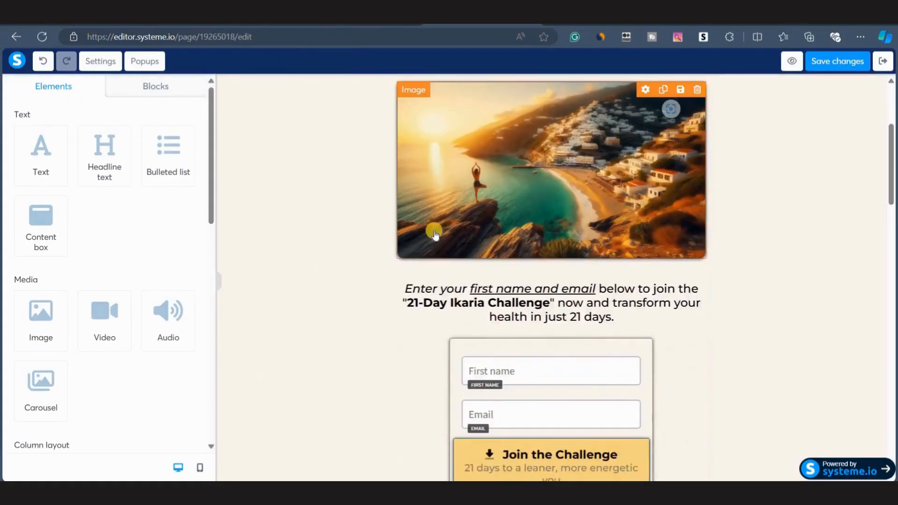
{"action": "scroll", "coordinate": [407, 194], "scroll_direction": "up", "scroll_amount": 4}
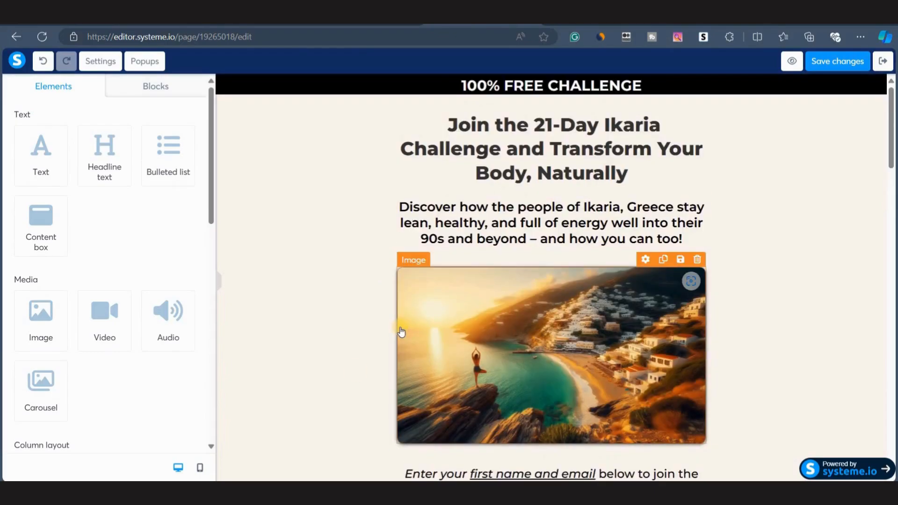
{"action": "scroll", "coordinate": [362, 325], "scroll_direction": "down", "scroll_amount": 10}
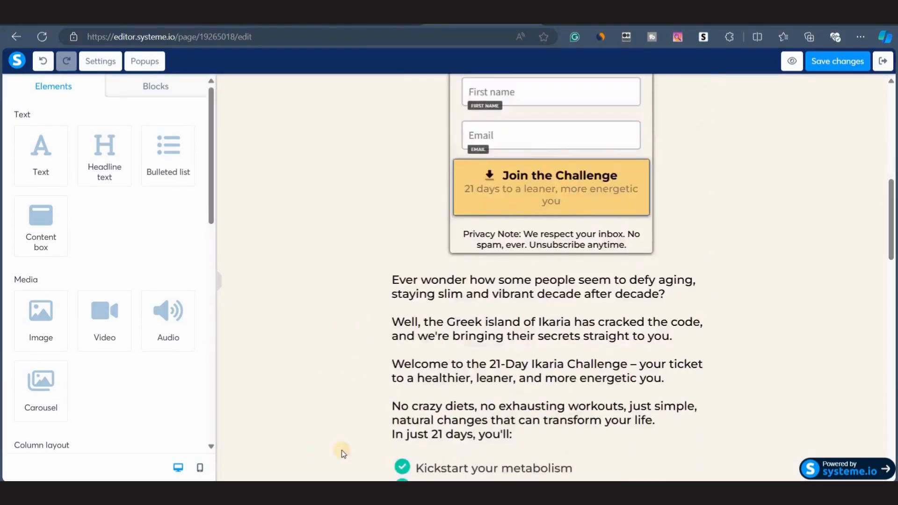
{"action": "scroll", "coordinate": [358, 359], "scroll_direction": "up", "scroll_amount": 5}
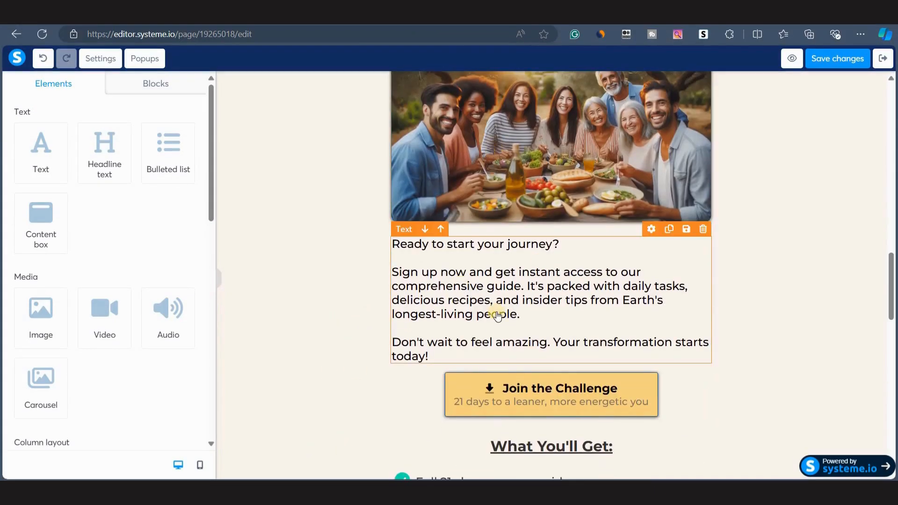
{"action": "scroll", "coordinate": [495, 315], "scroll_direction": "up", "scroll_amount": 10}
{"action": "scroll", "coordinate": [491, 295], "scroll_direction": "down", "scroll_amount": 12}
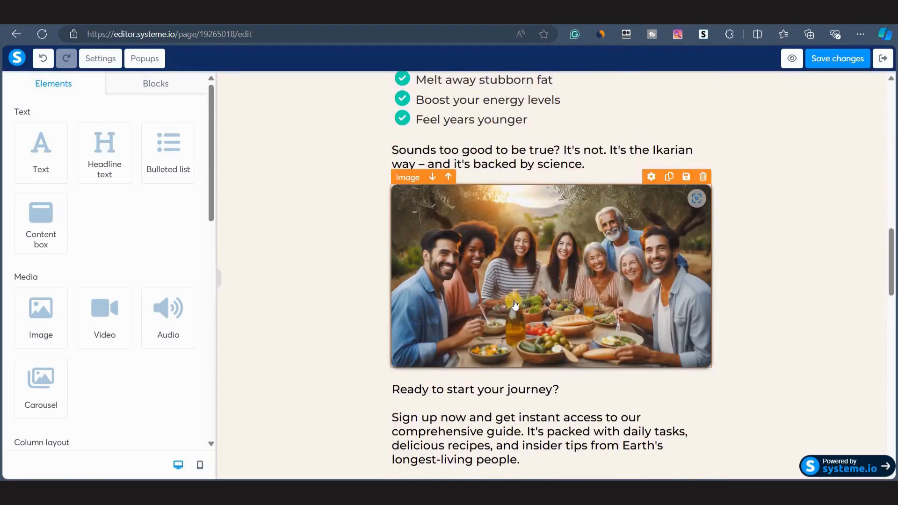
{"action": "scroll", "coordinate": [515, 305], "scroll_direction": "down", "scroll_amount": 7}
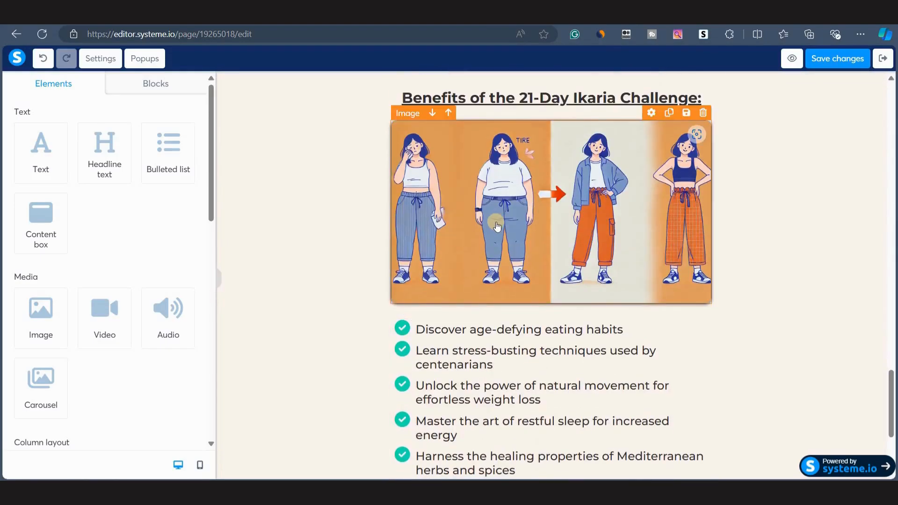
{"action": "scroll", "coordinate": [497, 227], "scroll_direction": "up", "scroll_amount": 5}
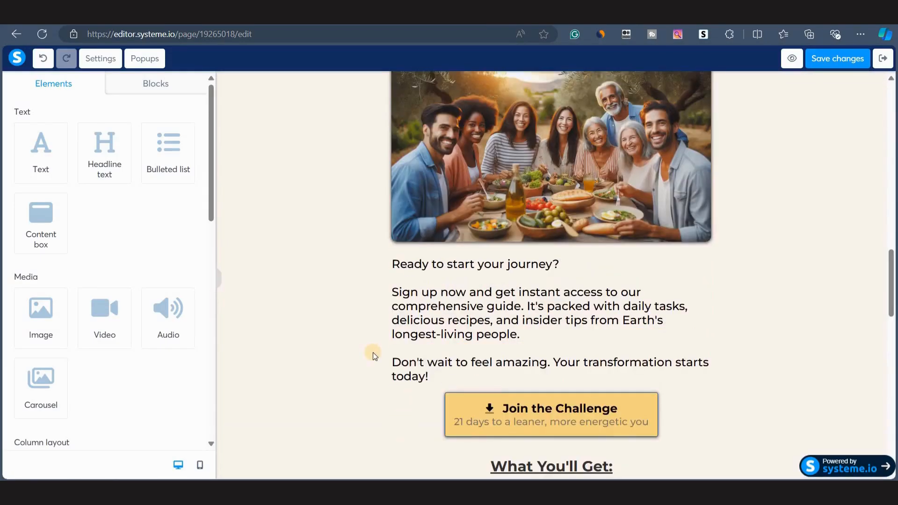
{"action": "scroll", "coordinate": [455, 291], "scroll_direction": "up", "scroll_amount": 8}
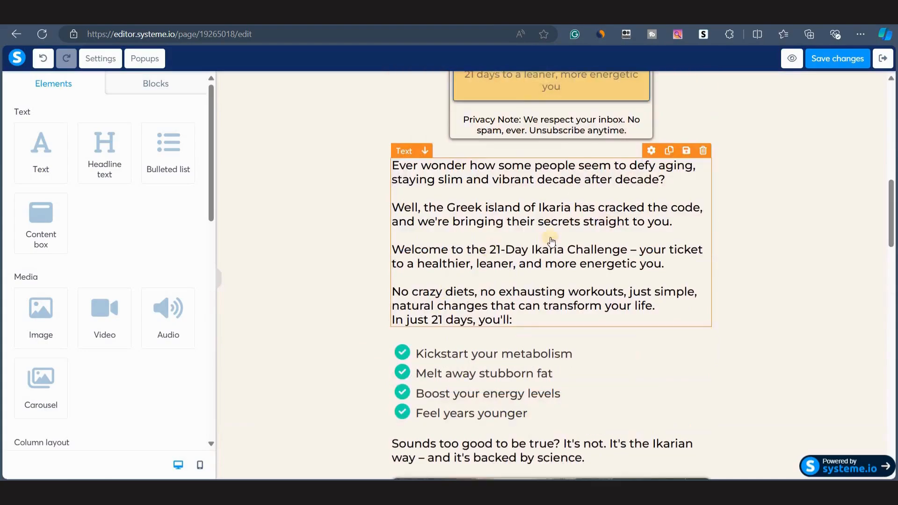
{"action": "scroll", "coordinate": [539, 177], "scroll_direction": "up", "scroll_amount": 4}
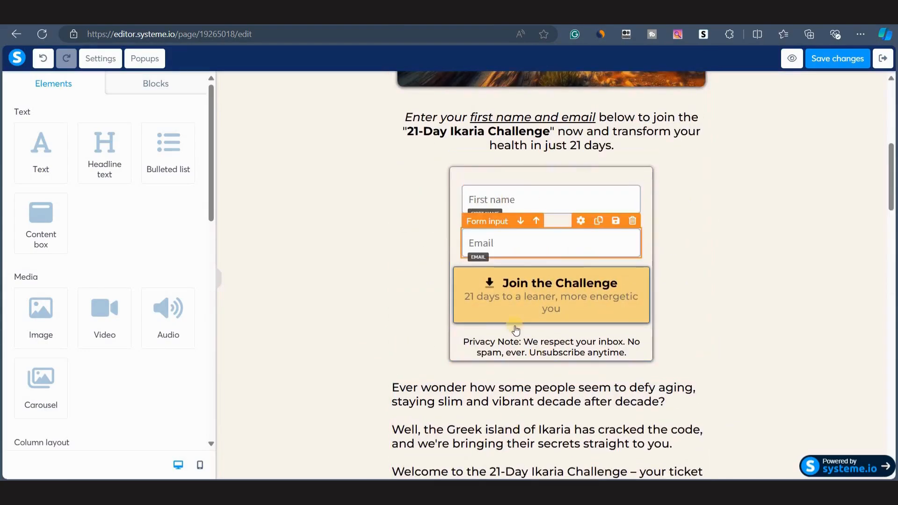
{"action": "scroll", "coordinate": [516, 323], "scroll_direction": "down", "scroll_amount": 12}
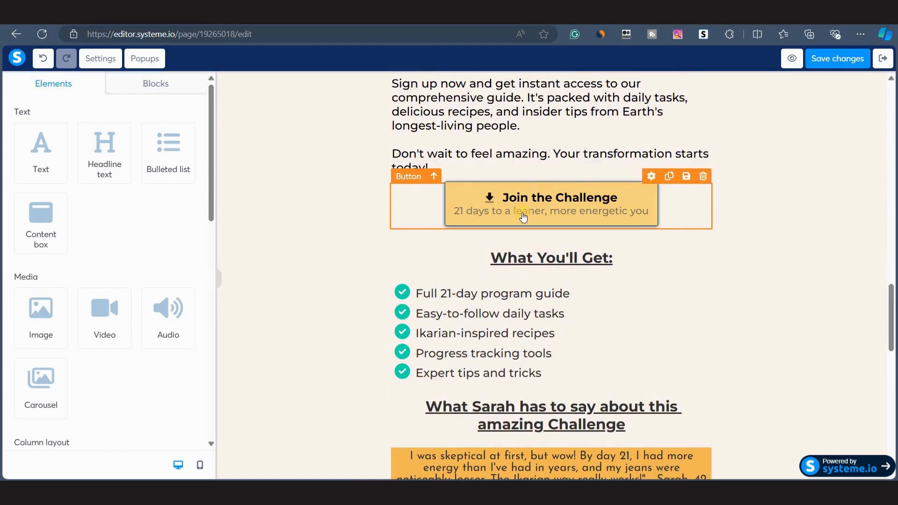
Set the Join the Challenge button below the journey text to show Popup №1 when clicked.
{"action": "left_click", "coordinate": [520, 207]}
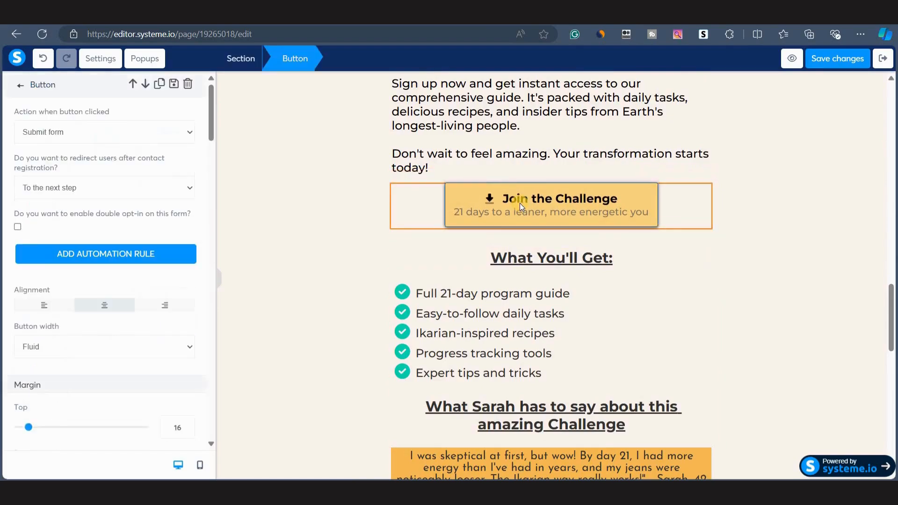
{"action": "left_click", "coordinate": [89, 133]}
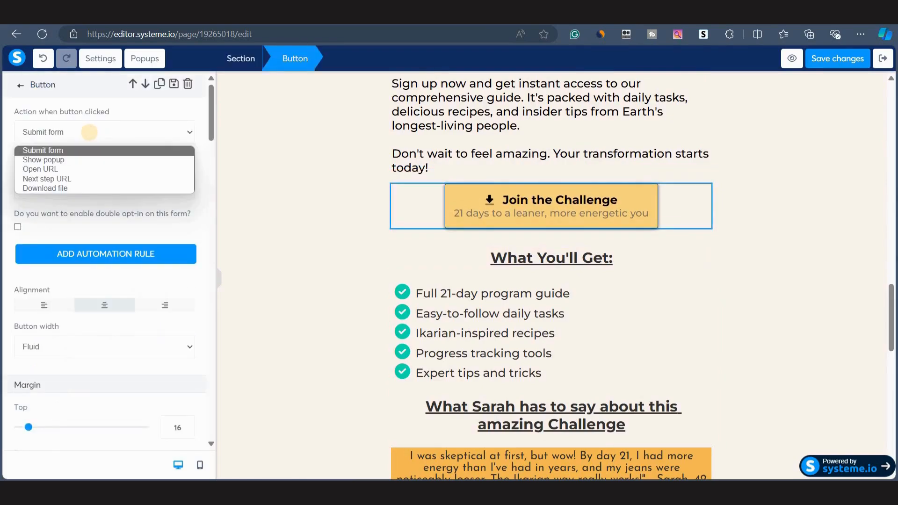
{"action": "left_click", "coordinate": [55, 160]}
{"action": "left_click", "coordinate": [127, 187]}
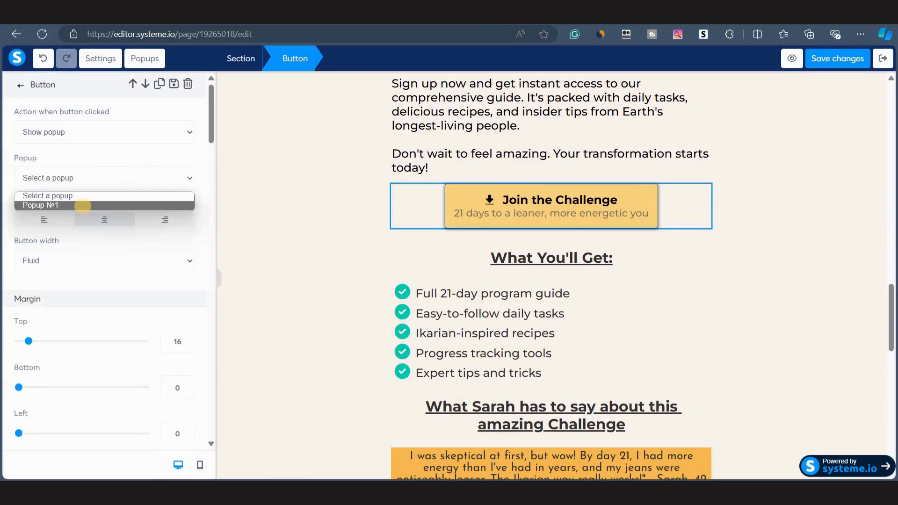
{"action": "left_click", "coordinate": [83, 206]}
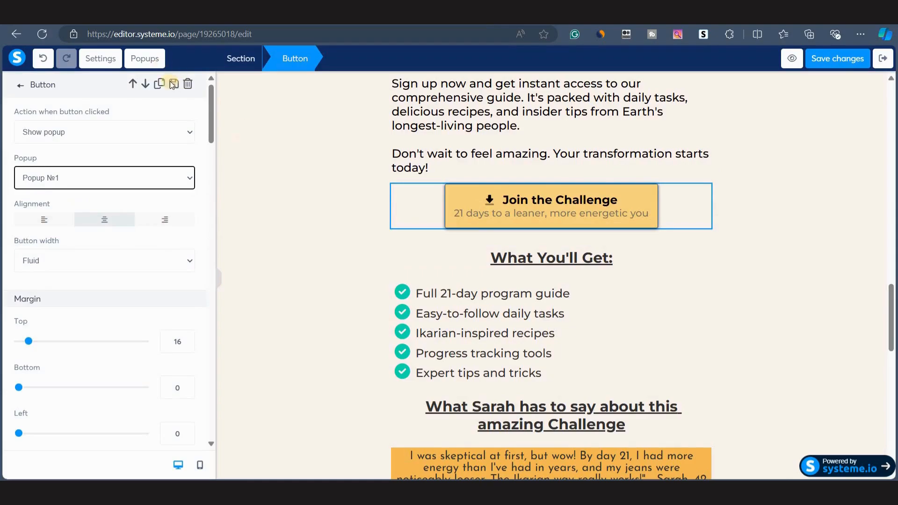
{"action": "left_click", "coordinate": [152, 65]}
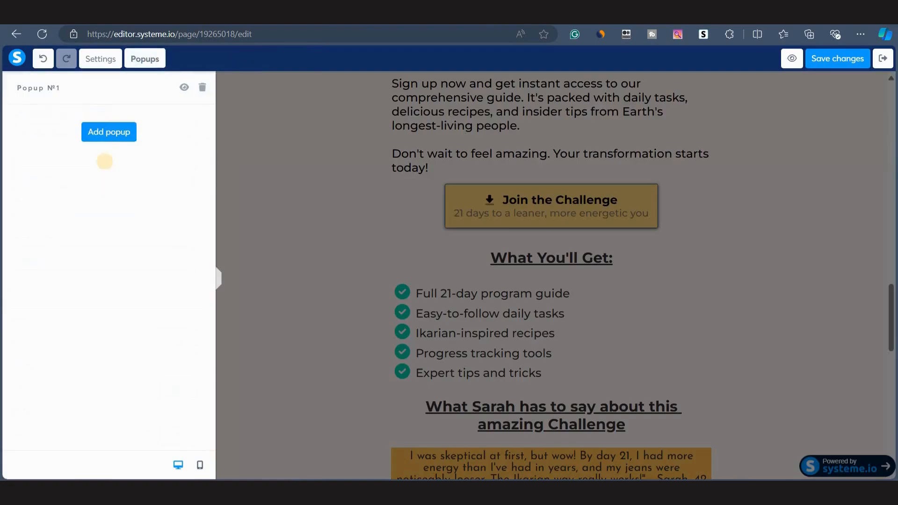
{"action": "left_click", "coordinate": [102, 133]}
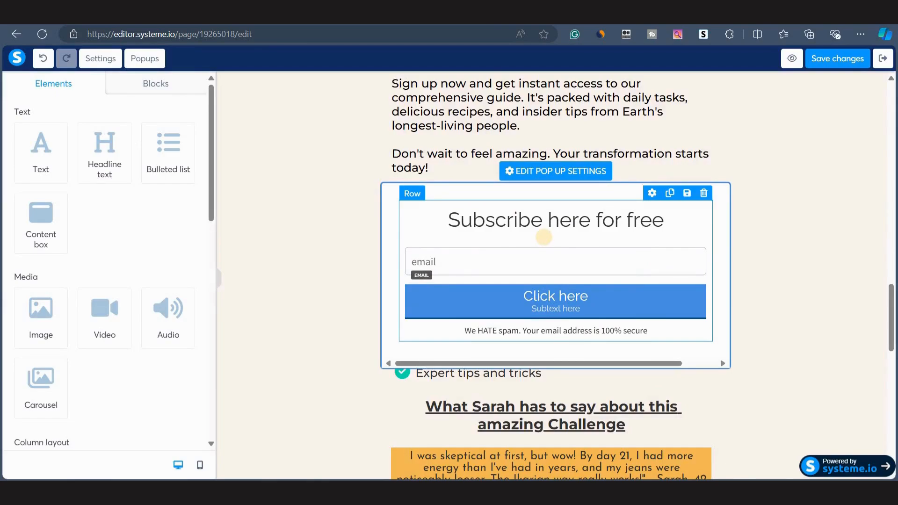
{"action": "left_click", "coordinate": [140, 68]}
{"action": "left_click", "coordinate": [202, 120]}
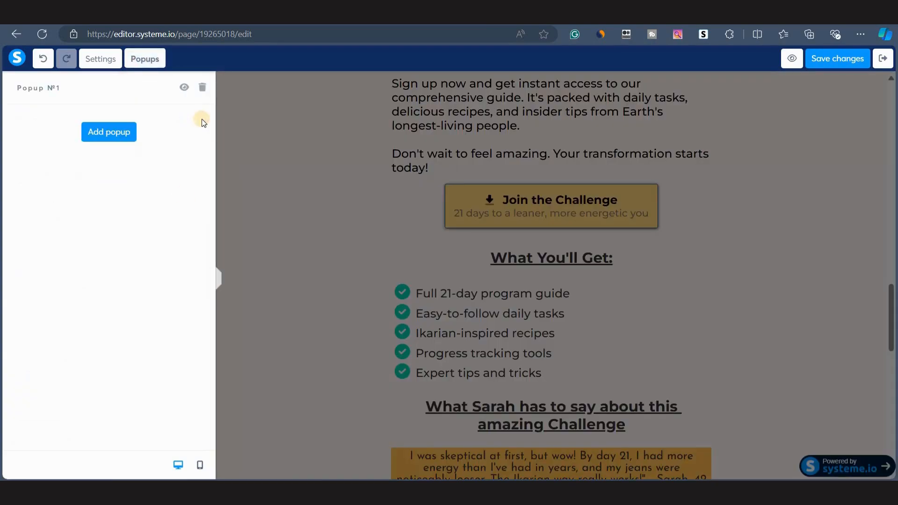
Open Popup №1 and change its heading to end with 'to Join the Challenge'.
{"action": "left_click", "coordinate": [184, 88]}
{"action": "left_click", "coordinate": [307, 231]}
{"action": "left_click", "coordinate": [185, 88]}
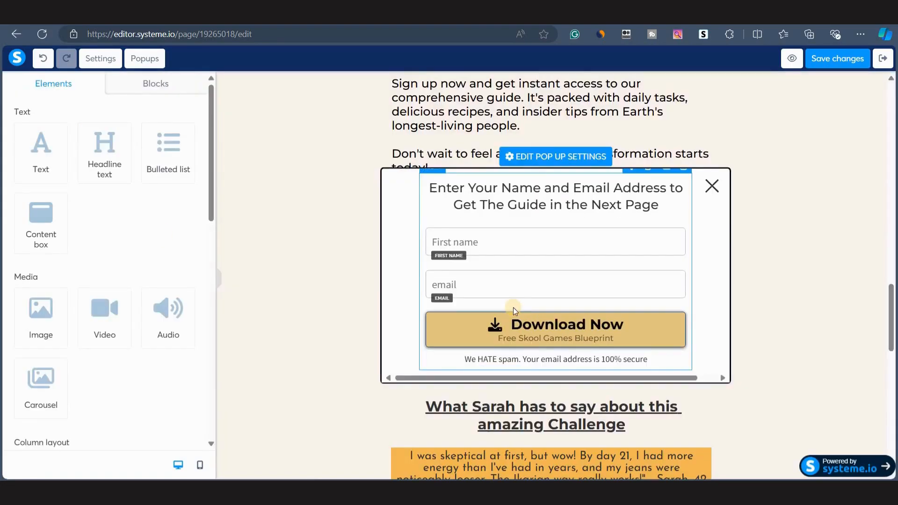
{"action": "left_click_drag", "start_coordinate": [659, 205], "coordinate": [460, 209]}
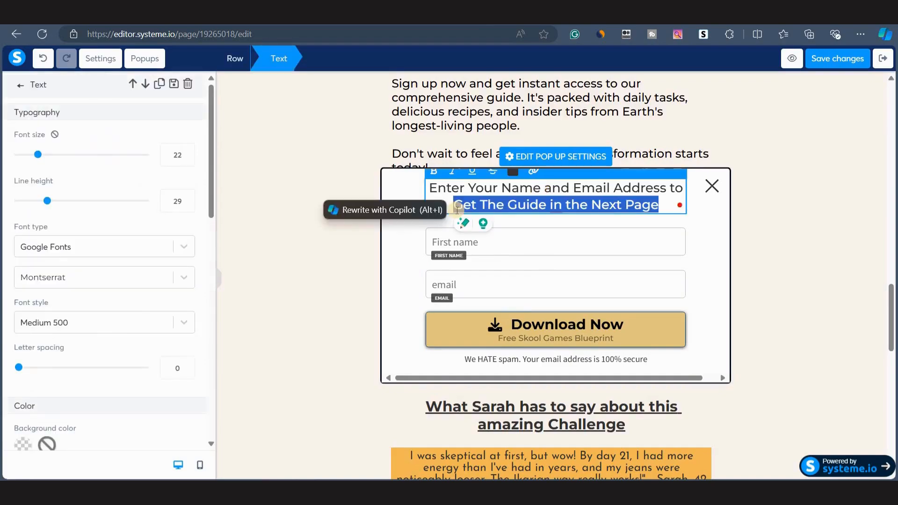
{"action": "type", "text": "Join the Challenge"}
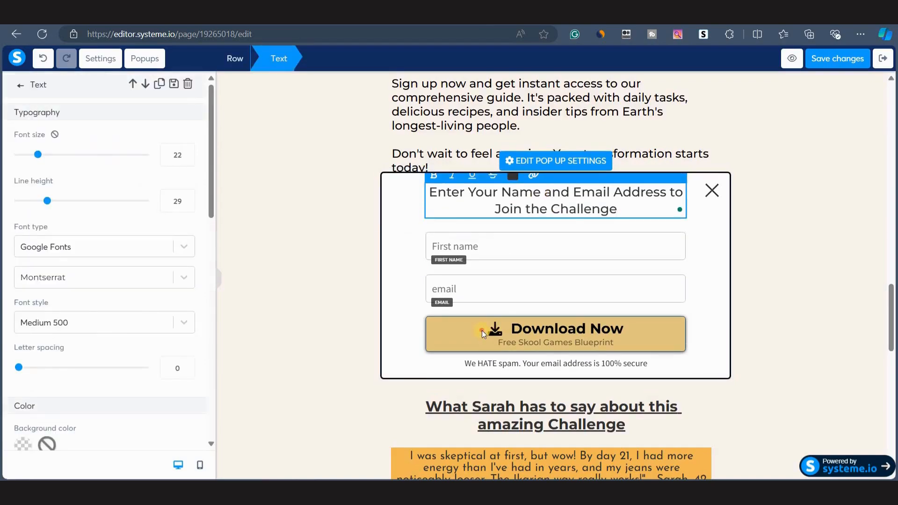
Set the popup's Download Now button text to Join the Challenge.
{"action": "left_click", "coordinate": [482, 330]}
{"action": "left_click", "coordinate": [519, 331]}
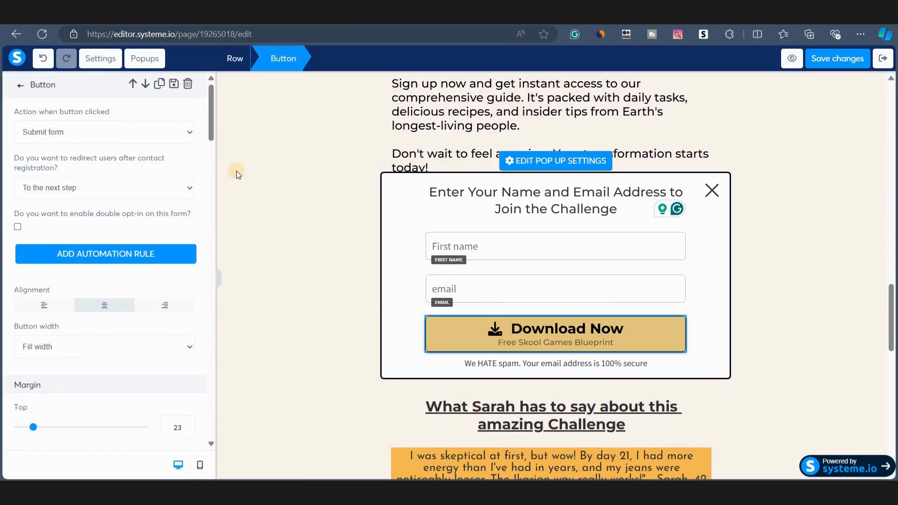
{"action": "scroll", "coordinate": [105, 285], "scroll_direction": "down", "scroll_amount": 4}
{"action": "scroll", "coordinate": [105, 286], "scroll_direction": "down", "scroll_amount": 6}
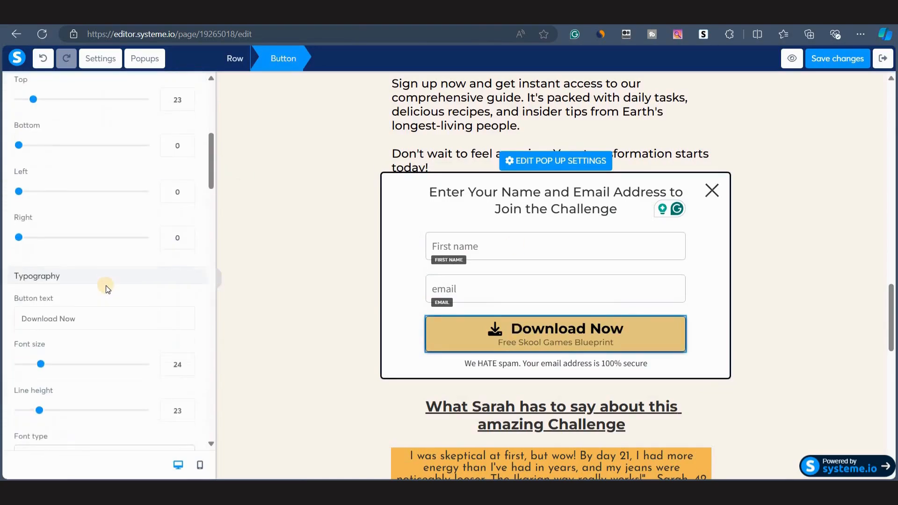
{"action": "triple_click", "coordinate": [49, 135]}
{"action": "type", "text": "Join the Challenge"}
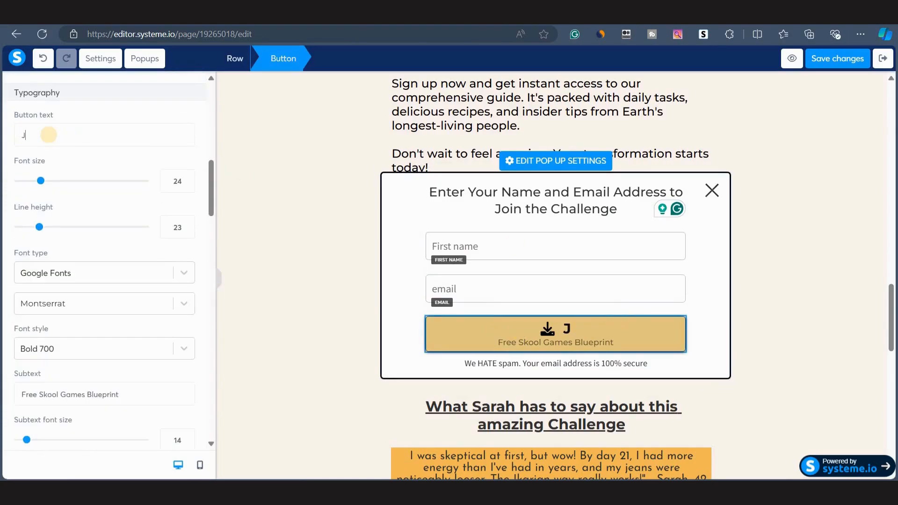
Set the popup button's subtext to '100% Free 21 Day Challenge', close the popup and save the page.
{"action": "scroll", "coordinate": [52, 307], "scroll_direction": "down", "scroll_amount": 2}
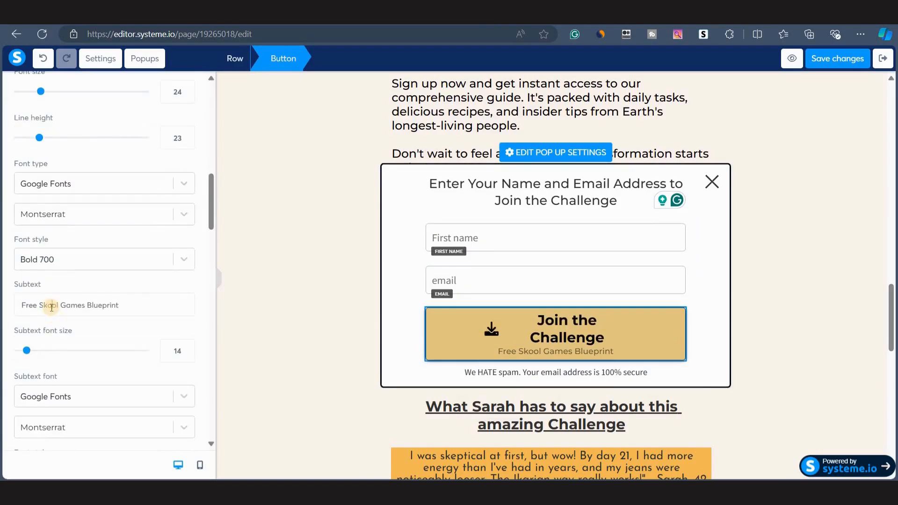
{"action": "triple_click", "coordinate": [52, 307]}
{"action": "type", "text": "100% Fe"}
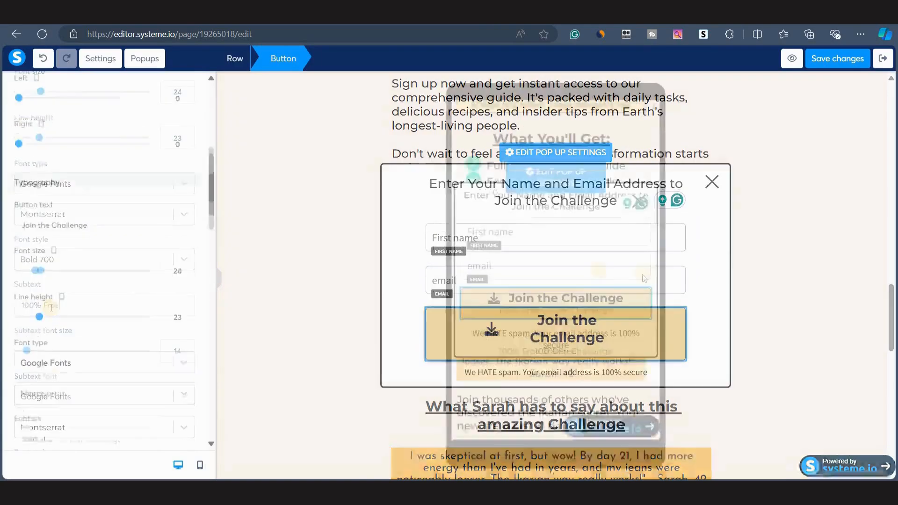
{"action": "left_click_drag", "start_coordinate": [45, 354], "coordinate": [44, 353]}
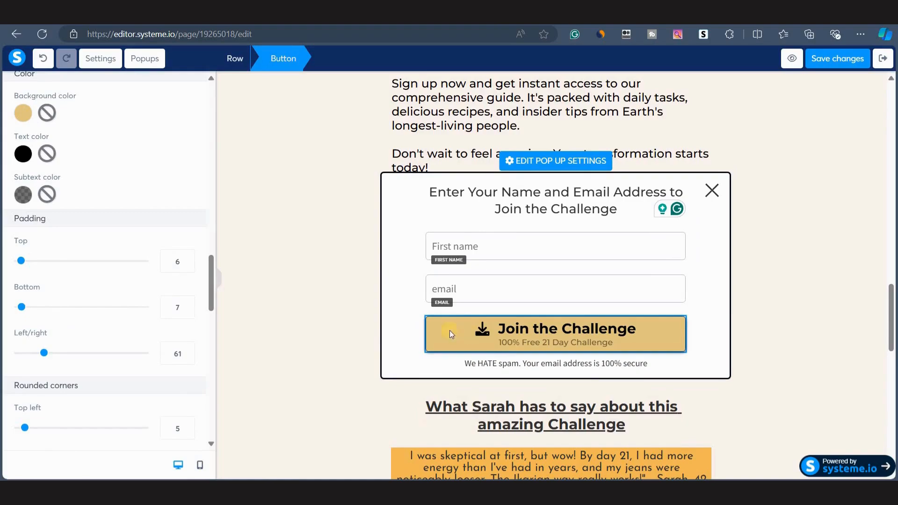
{"action": "left_click", "coordinate": [323, 452]}
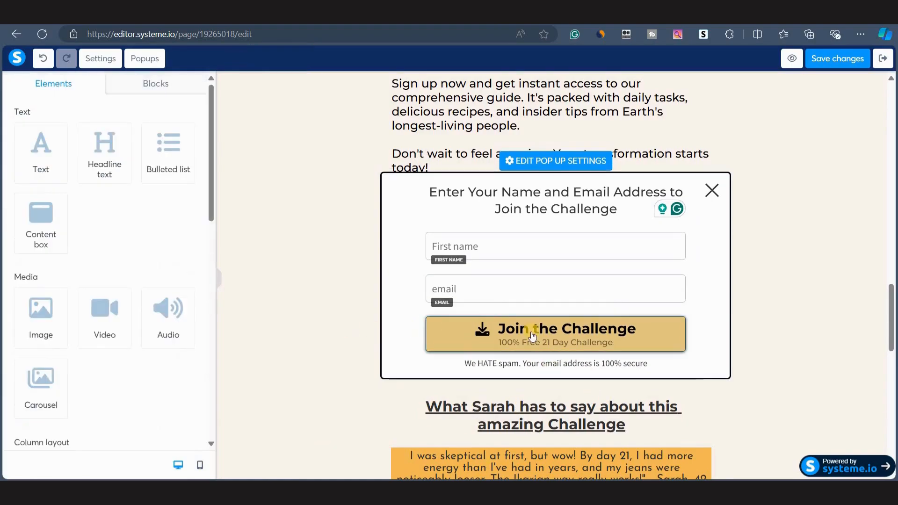
{"action": "left_click", "coordinate": [528, 245]}
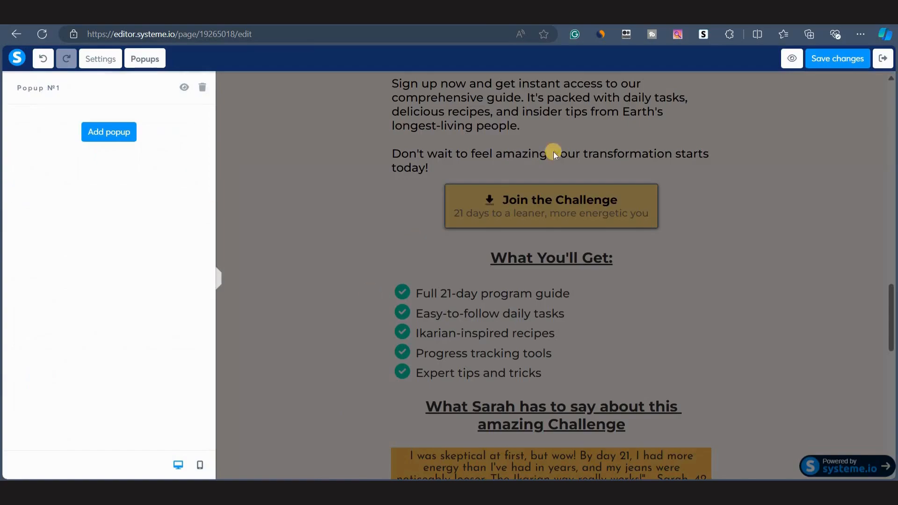
{"action": "left_click", "coordinate": [823, 58]}
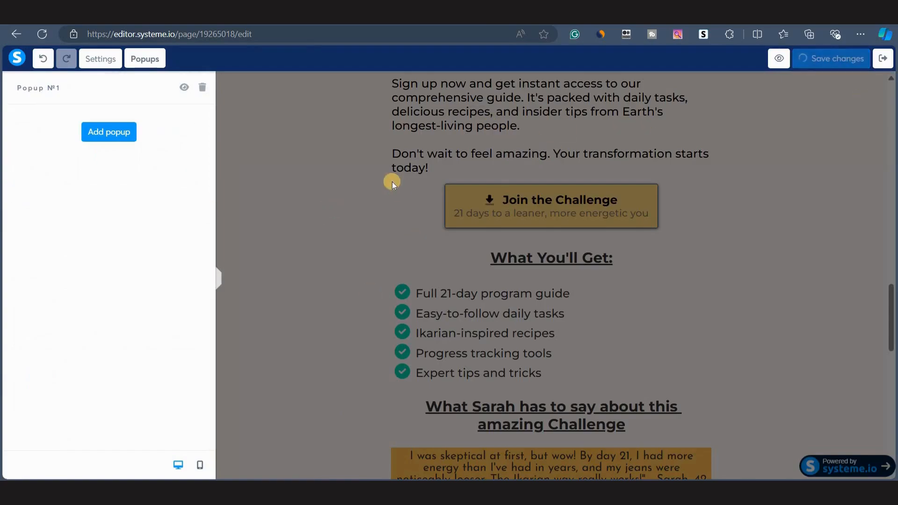
Set the Join the Challenge button below the testimonial to show Popup №1 when clicked.
{"action": "scroll", "coordinate": [421, 211], "scroll_direction": "down", "scroll_amount": 7}
{"action": "left_click", "coordinate": [505, 213]}
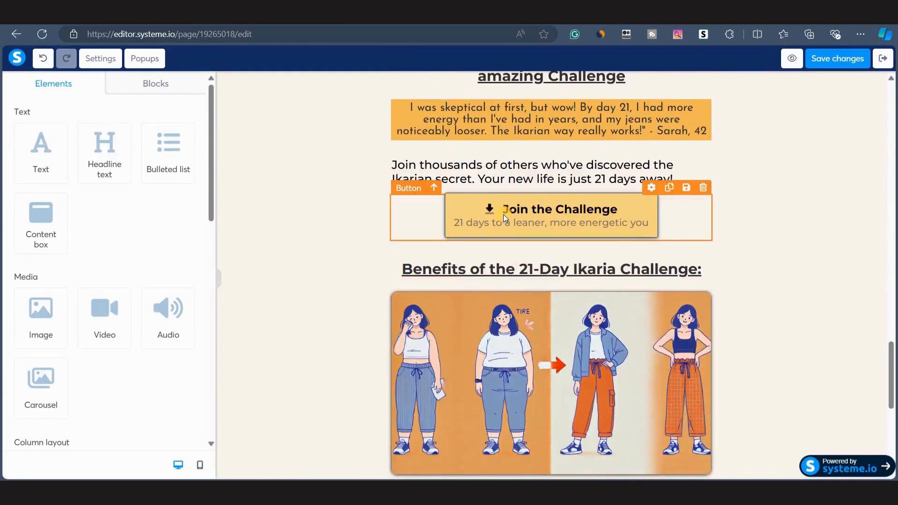
{"action": "left_click", "coordinate": [505, 216]}
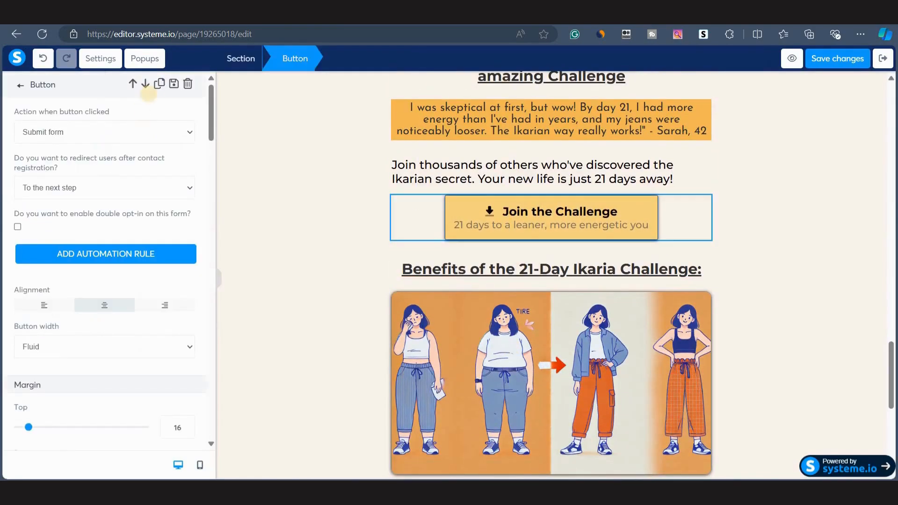
{"action": "left_click", "coordinate": [94, 130]}
{"action": "left_click", "coordinate": [72, 159]}
{"action": "left_click", "coordinate": [62, 178]}
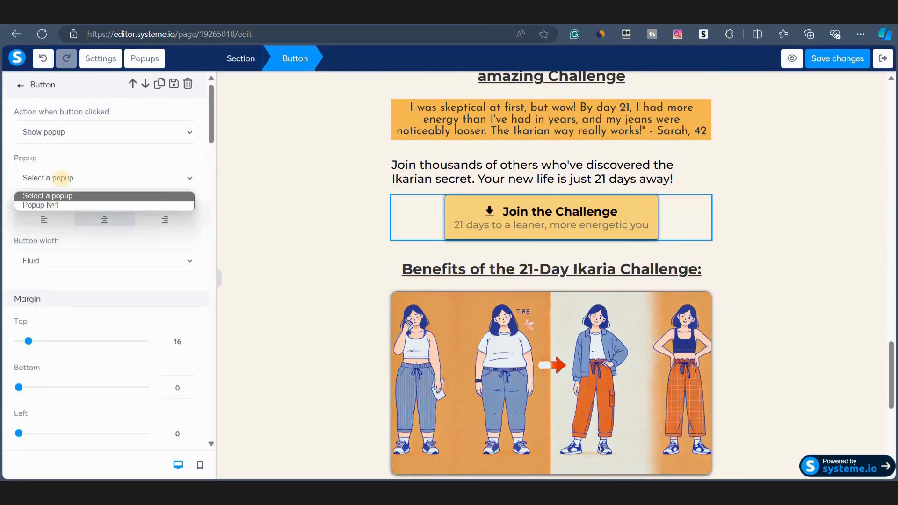
{"action": "left_click", "coordinate": [56, 204]}
{"action": "left_click", "coordinate": [355, 361]}
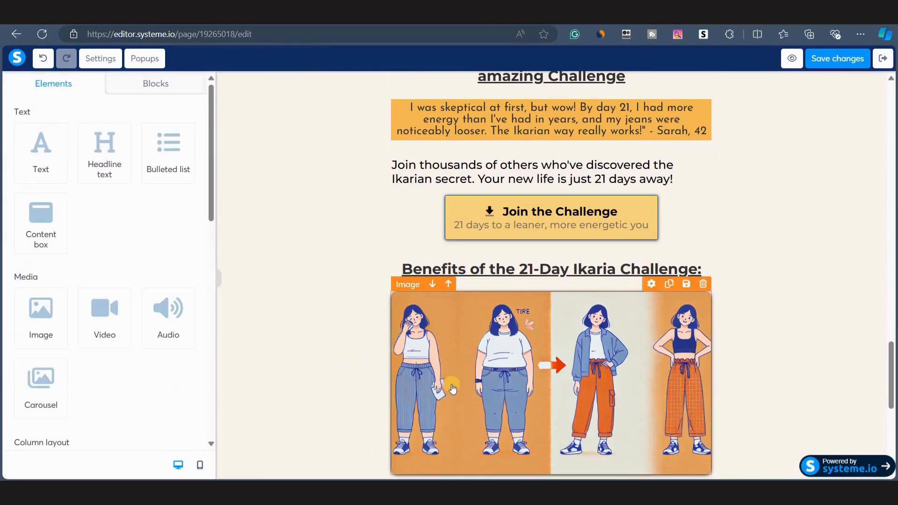
Set the last Join the Challenge button at the bottom of the page to show Popup №1 when clicked.
{"action": "scroll", "coordinate": [452, 387], "scroll_direction": "down", "scroll_amount": 8}
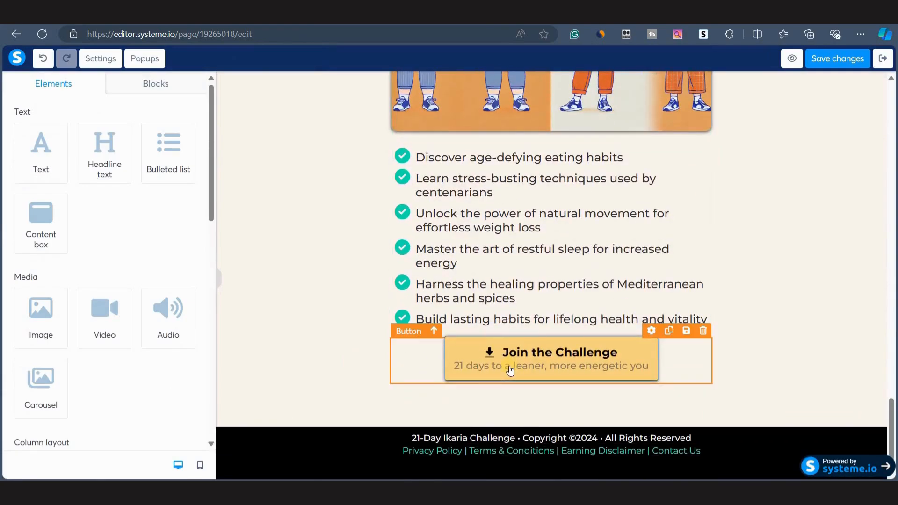
{"action": "left_click", "coordinate": [508, 366]}
{"action": "left_click", "coordinate": [137, 124]}
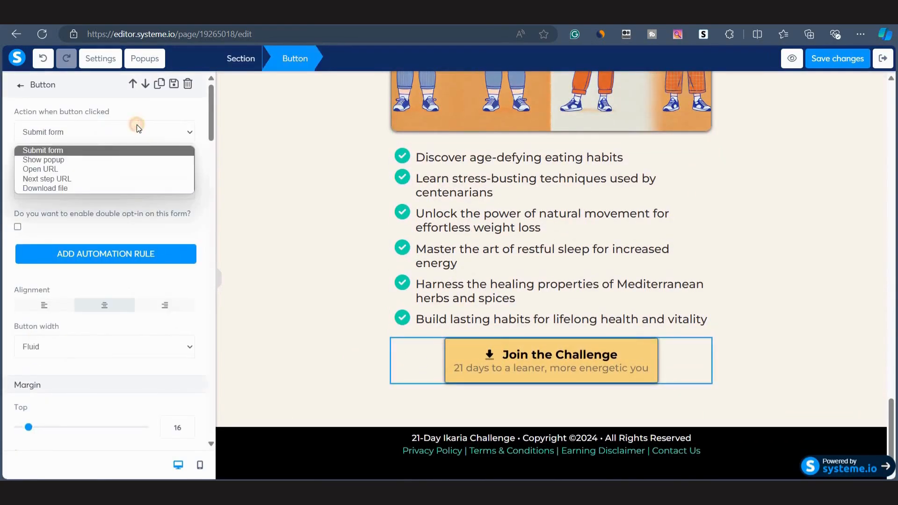
{"action": "left_click", "coordinate": [81, 161]}
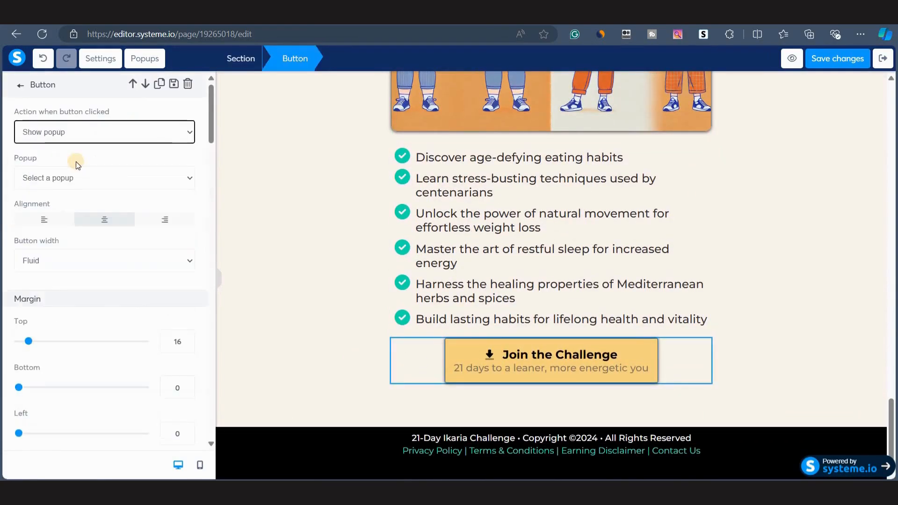
{"action": "left_click", "coordinate": [53, 175]}
{"action": "left_click", "coordinate": [52, 204]}
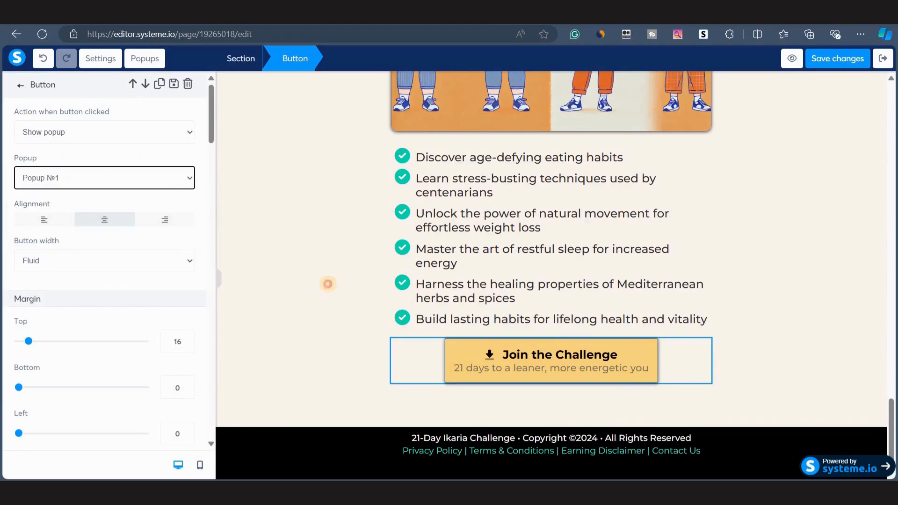
{"action": "left_click", "coordinate": [327, 284]}
Set the page's SEO title to '21 Day Ikaria Challenge' in the page settings and save the changes.
{"action": "scroll", "coordinate": [537, 316], "scroll_direction": "down", "scroll_amount": 20}
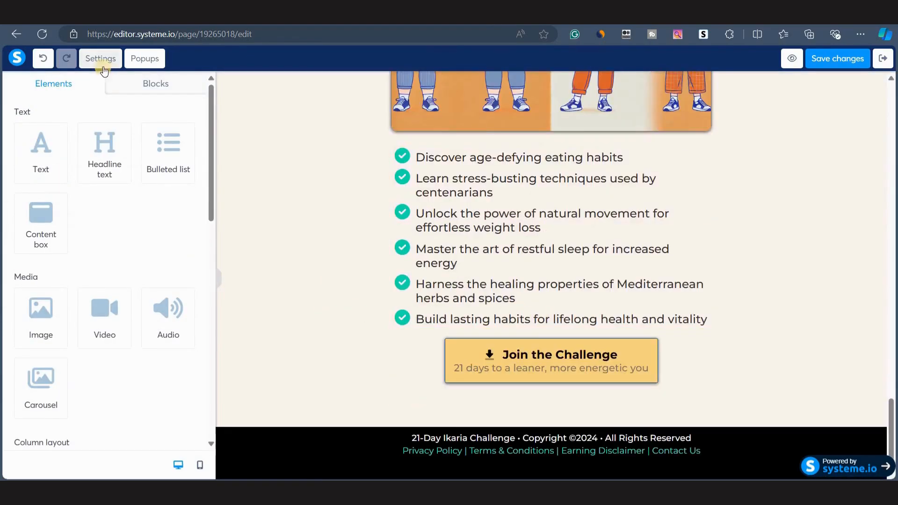
{"action": "left_click", "coordinate": [101, 60]}
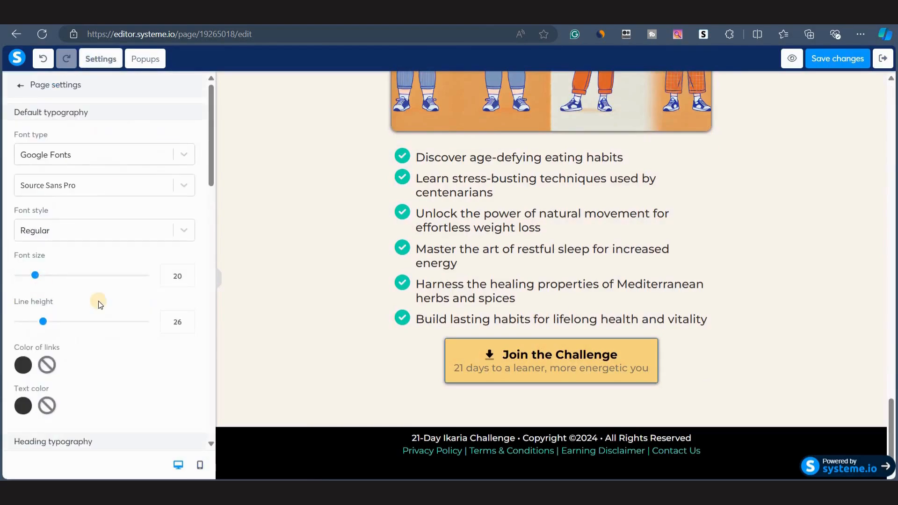
{"action": "scroll", "coordinate": [98, 301], "scroll_direction": "down", "scroll_amount": 14}
{"action": "scroll", "coordinate": [96, 300], "scroll_direction": "up", "scroll_amount": 2}
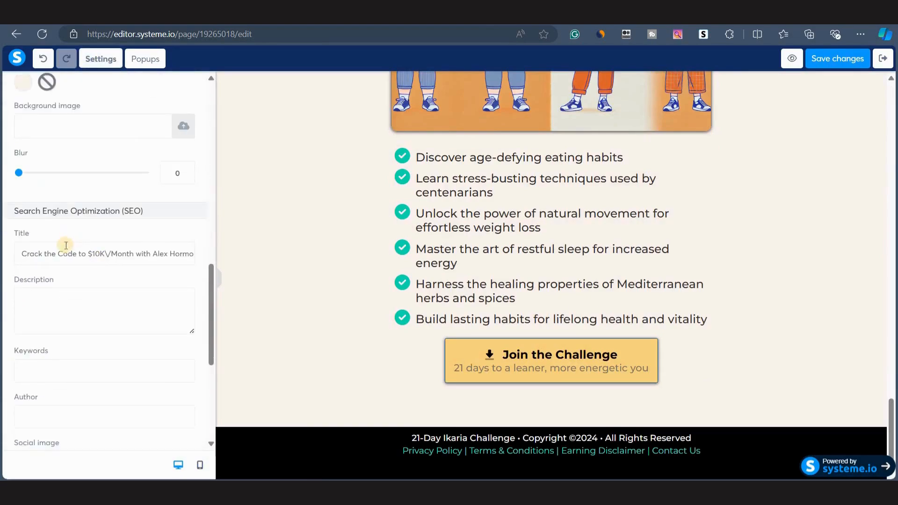
{"action": "triple_click", "coordinate": [36, 254]}
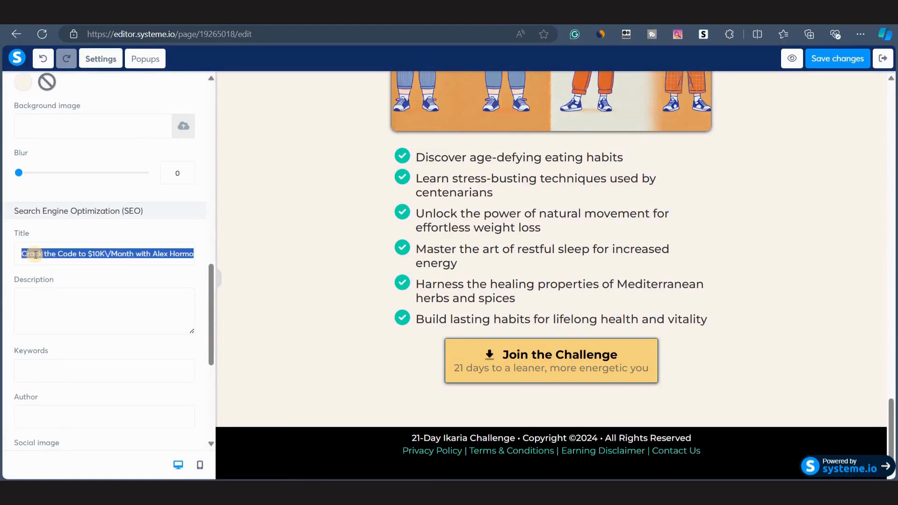
{"action": "type", "text": "21 Day Ikaria Challenge"}
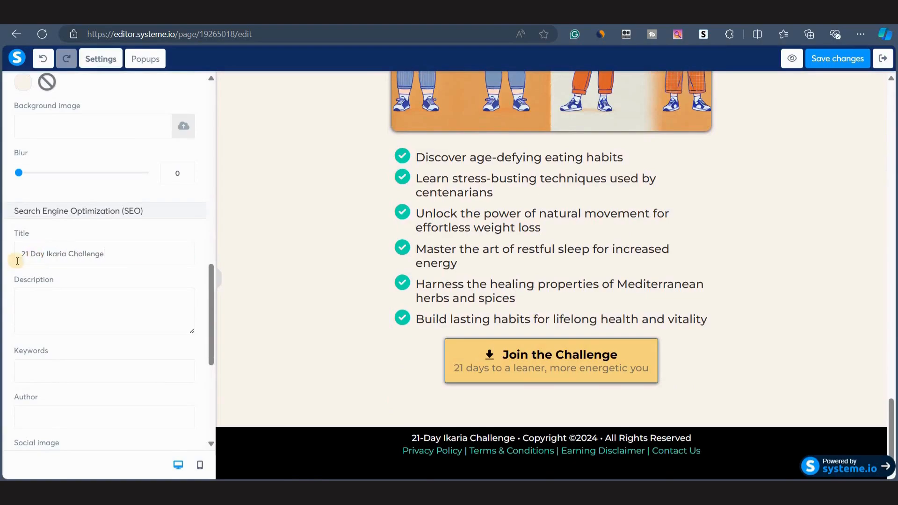
{"action": "scroll", "coordinate": [66, 278], "scroll_direction": "down", "scroll_amount": 2}
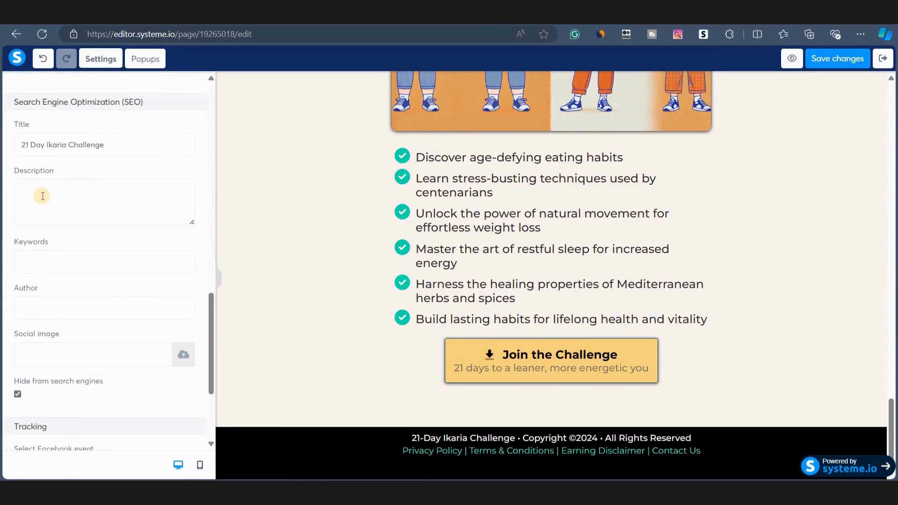
{"action": "scroll", "coordinate": [81, 388], "scroll_direction": "up", "scroll_amount": 15}
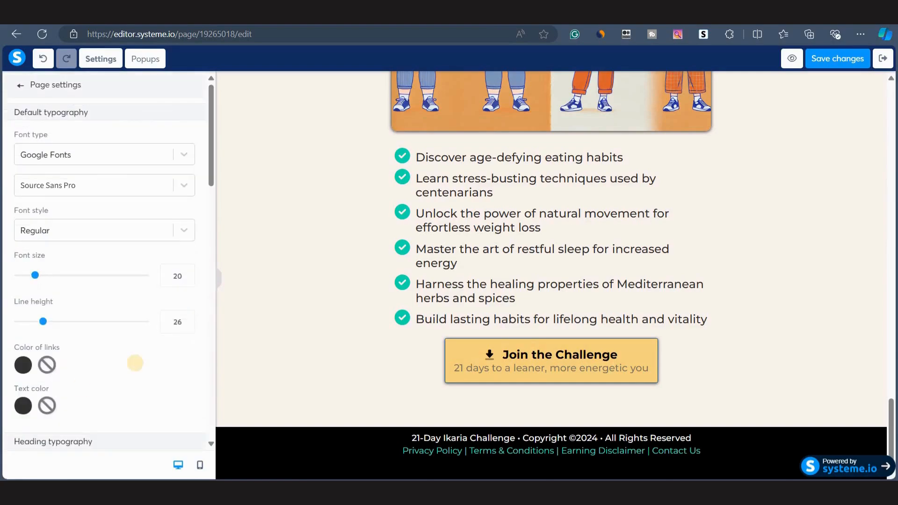
{"action": "scroll", "coordinate": [136, 364], "scroll_direction": "down", "scroll_amount": 5}
{"action": "scroll", "coordinate": [135, 364], "scroll_direction": "up", "scroll_amount": 6}
{"action": "left_click", "coordinate": [836, 59]}
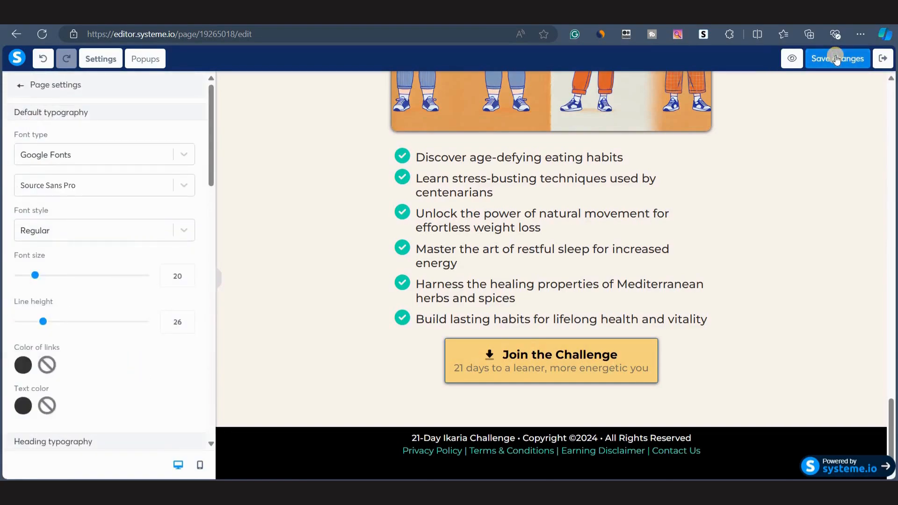
Leave the editor and rename the funnel's squeeze page step to '21 Day Ikaria Challenge'.
{"action": "left_click", "coordinate": [884, 60]}
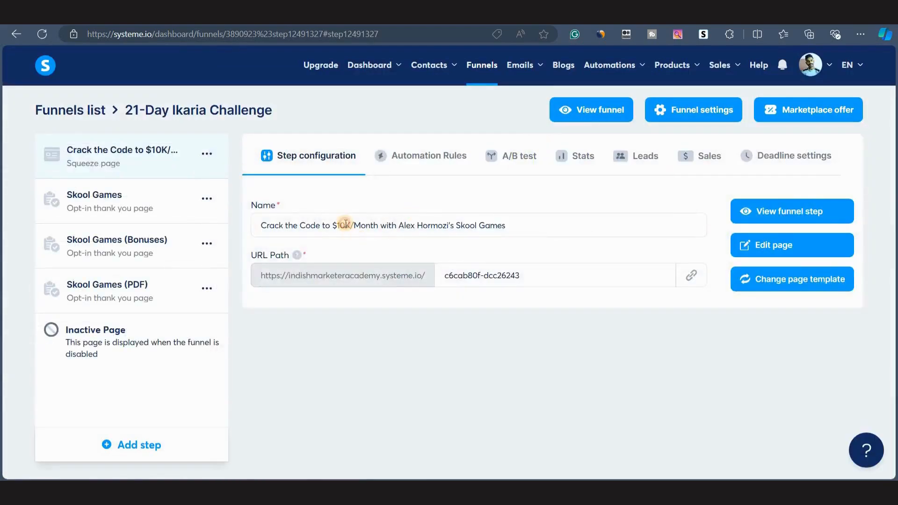
{"action": "left_click", "coordinate": [346, 224]}
{"action": "key", "text": "ctrl+a"}
{"action": "type", "text": "2"}
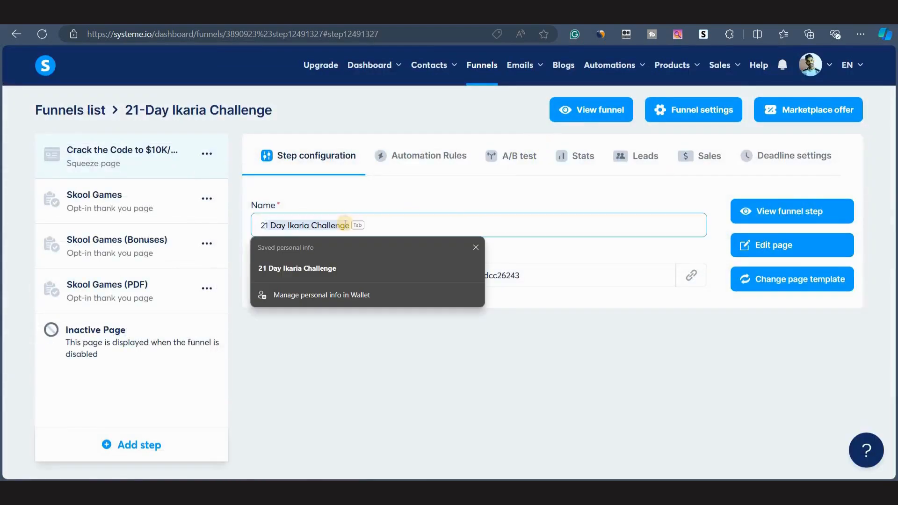
{"action": "left_click", "coordinate": [405, 224]}
Set the squeeze page step's URL path to 21-day-ikaria-challenge.
{"action": "left_click", "coordinate": [528, 275]}
{"action": "key", "text": "ctrl+a"}
{"action": "key", "text": "BackSpace"}
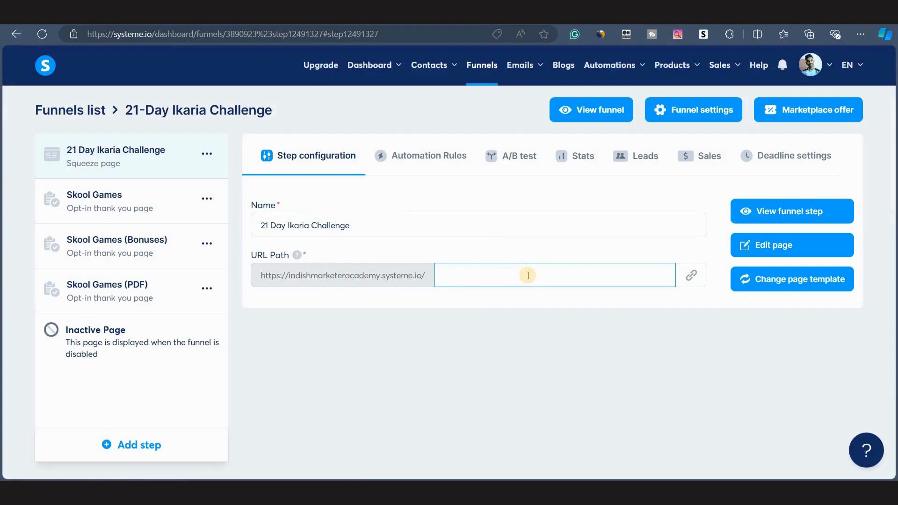
{"action": "type", "text": "21-day-ikaria-challenge"}
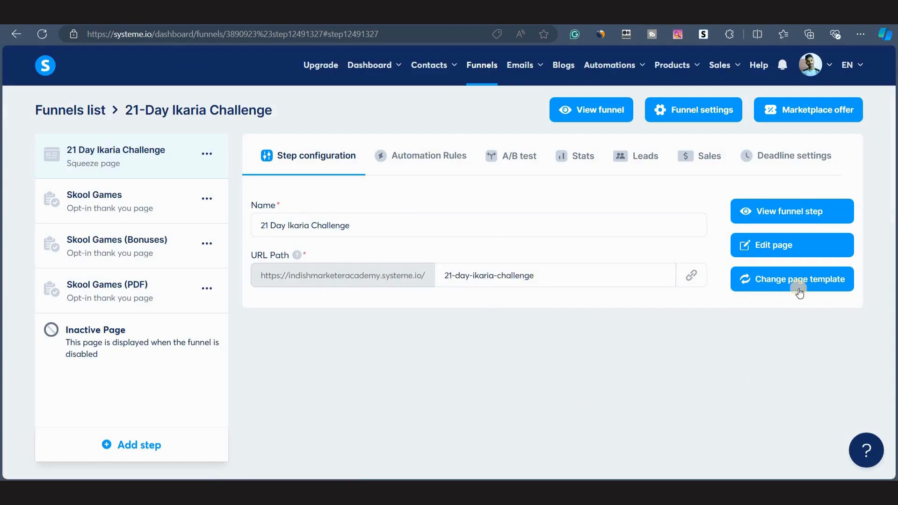
Preview the live opt-in page by scrolling through it, then close the preview tab.
{"action": "left_click", "coordinate": [757, 212]}
{"action": "scroll", "coordinate": [301, 198], "scroll_direction": "down", "scroll_amount": 12}
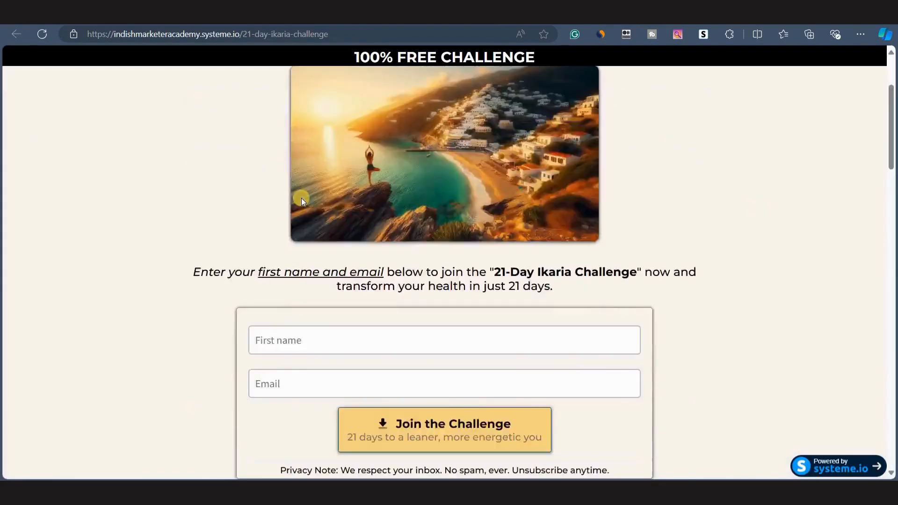
{"action": "scroll", "coordinate": [319, 365], "scroll_direction": "down", "scroll_amount": 14}
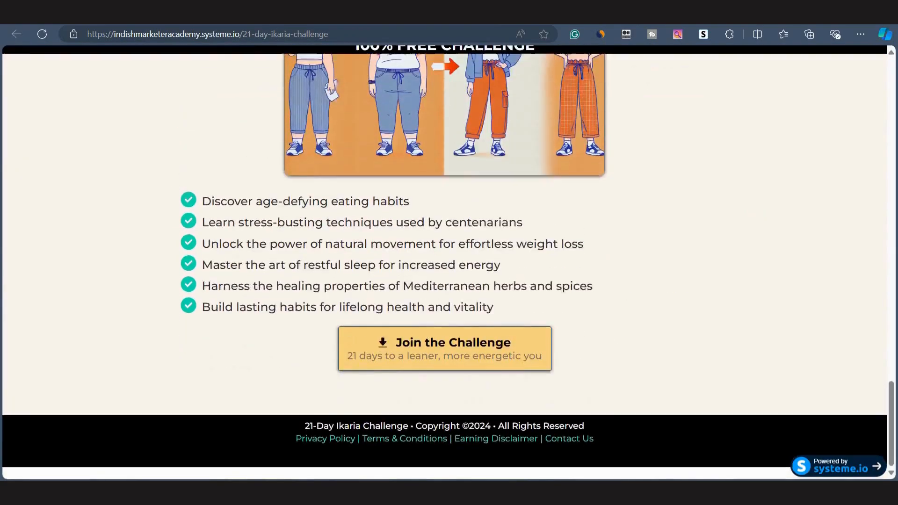
{"action": "scroll", "coordinate": [445, 249], "scroll_direction": "up", "scroll_amount": 4}
{"action": "scroll", "coordinate": [444, 250], "scroll_direction": "up", "scroll_amount": 8}
{"action": "key", "text": "ctrl+w"}
Open the Skool Games thank-you page step in the page editor.
{"action": "left_click", "coordinate": [94, 203]}
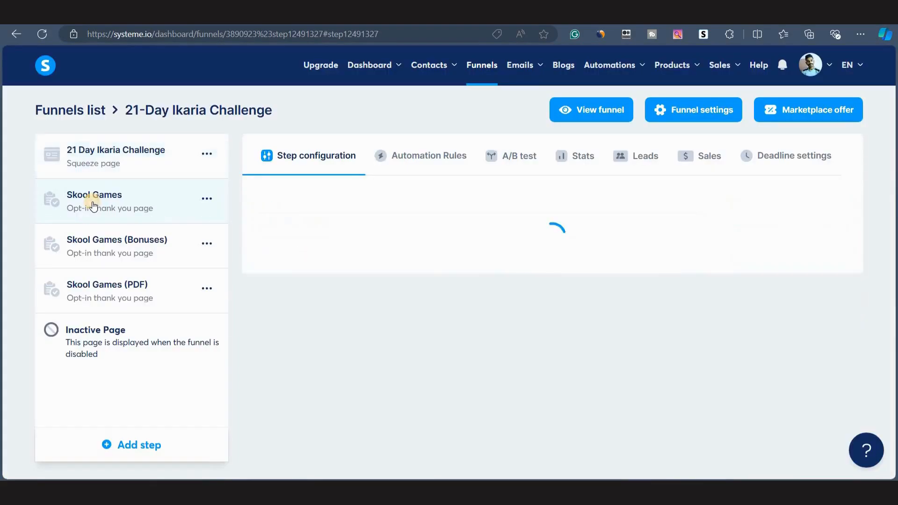
{"action": "left_click", "coordinate": [754, 246]}
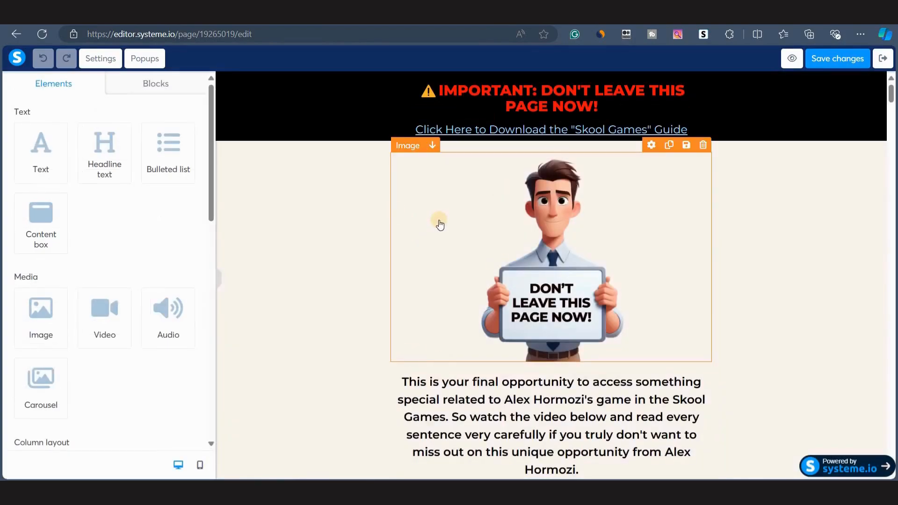
{"action": "scroll", "coordinate": [349, 396], "scroll_direction": "down", "scroll_amount": 6}
{"action": "scroll", "coordinate": [349, 397], "scroll_direction": "up", "scroll_amount": 6}
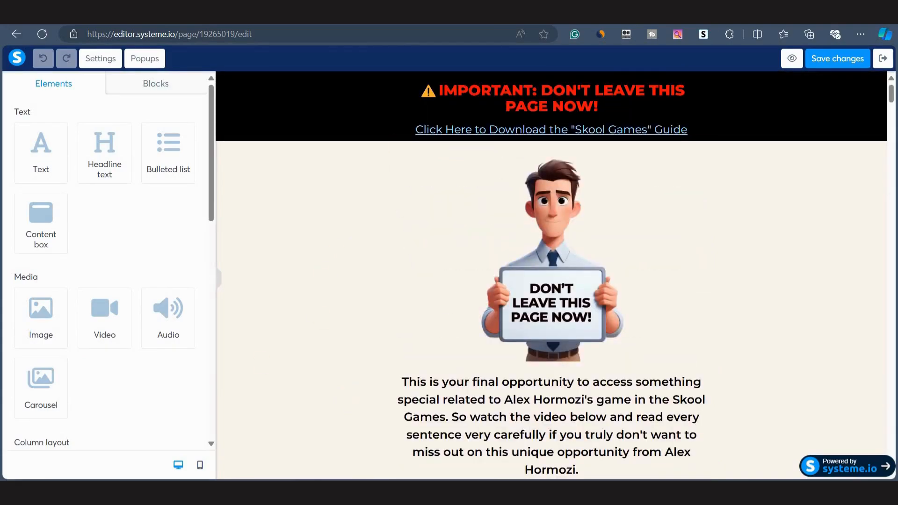
Switch to the Prompt Library spreadsheet and browse the prompts on the Affiliate Stacking Ecosystem and Medium sheets.
{"action": "key", "text": "alt+Tab"}
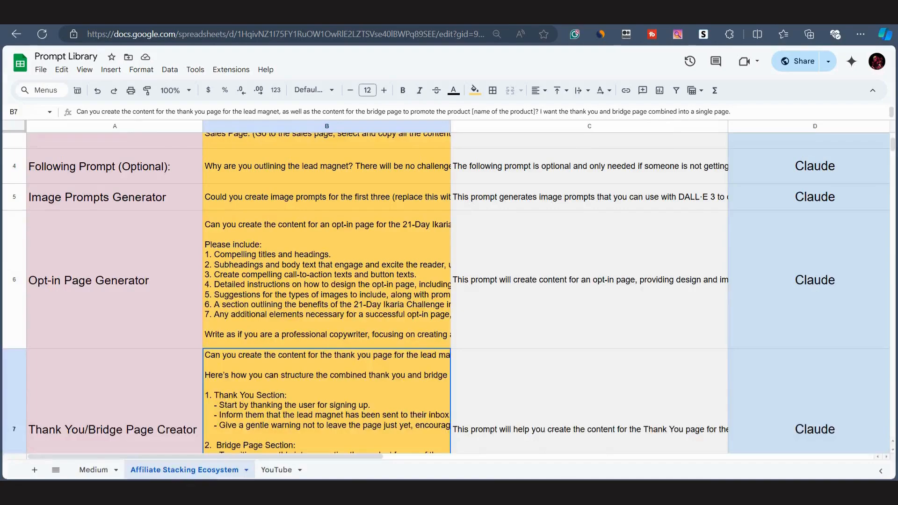
{"action": "left_click", "coordinate": [148, 324]}
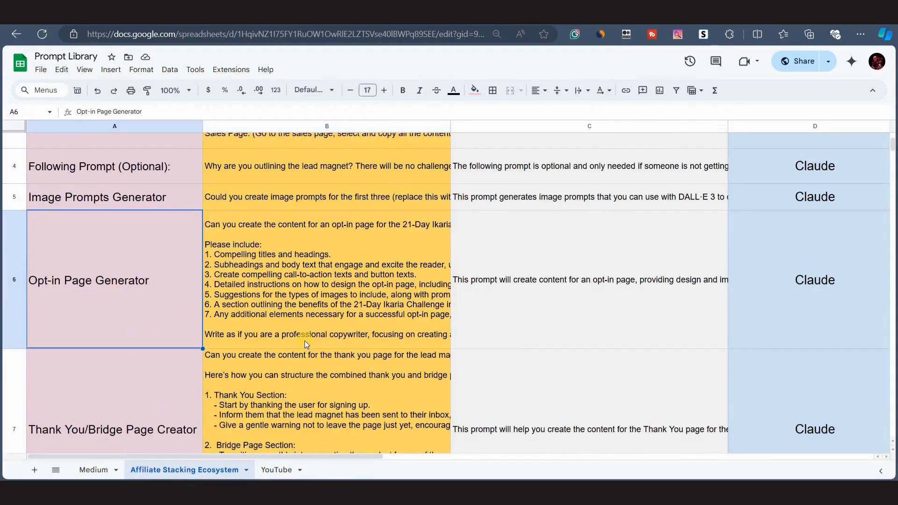
{"action": "scroll", "coordinate": [305, 340], "scroll_direction": "up", "scroll_amount": 4}
{"action": "scroll", "coordinate": [229, 352], "scroll_direction": "down", "scroll_amount": 5}
{"action": "scroll", "coordinate": [258, 293], "scroll_direction": "down", "scroll_amount": 5}
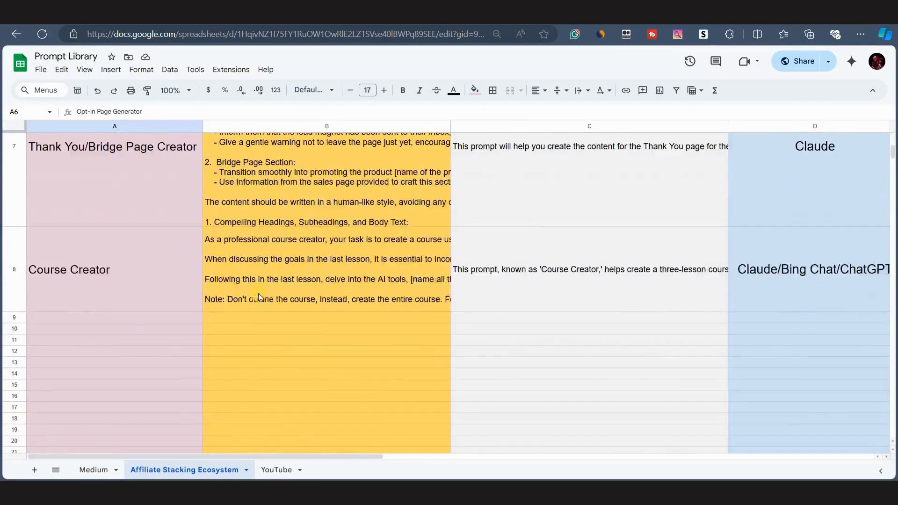
{"action": "scroll", "coordinate": [211, 374], "scroll_direction": "up", "scroll_amount": 10}
{"action": "left_click", "coordinate": [93, 470]}
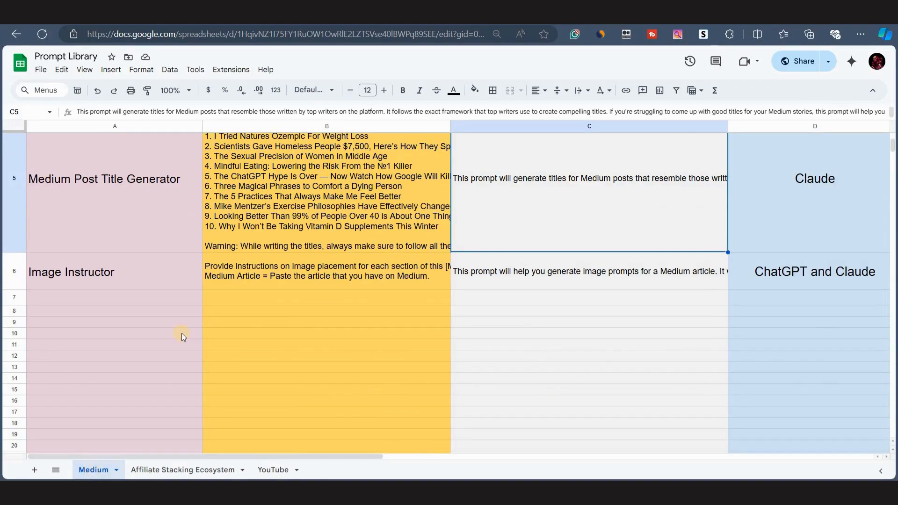
Copy the Thank You/Bridge Page Creator prompt from the Affiliate Stacking Ecosystem sheet.
{"action": "scroll", "coordinate": [181, 332], "scroll_direction": "down", "scroll_amount": 1}
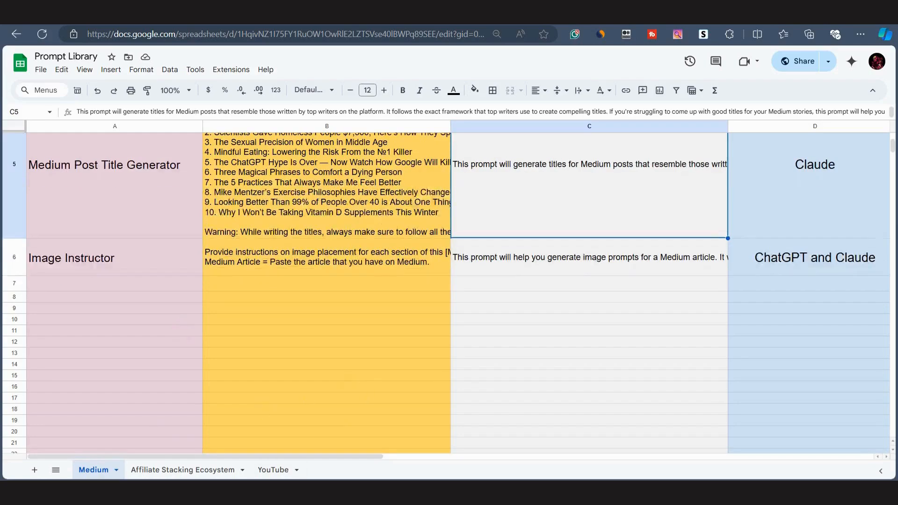
{"action": "left_click", "coordinate": [158, 472]}
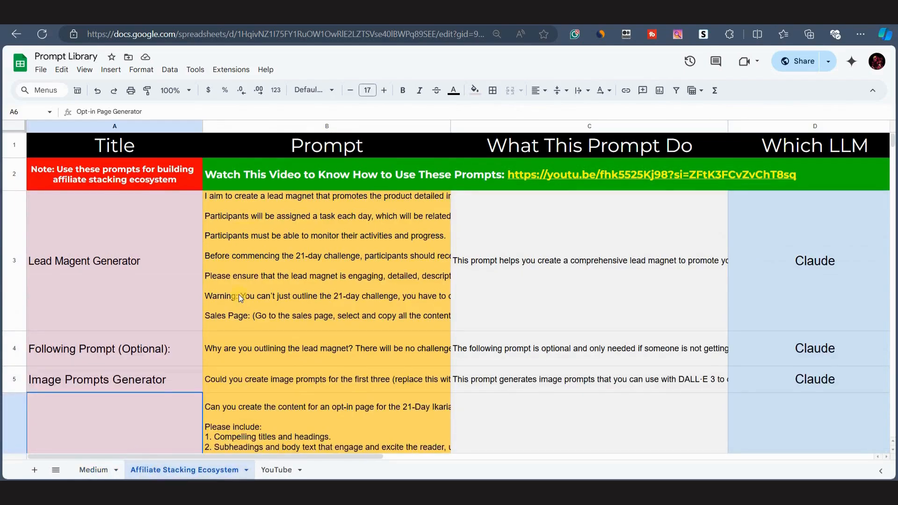
{"action": "left_click", "coordinate": [151, 310]}
{"action": "scroll", "coordinate": [217, 400], "scroll_direction": "down", "scroll_amount": 10}
{"action": "left_click", "coordinate": [149, 188]}
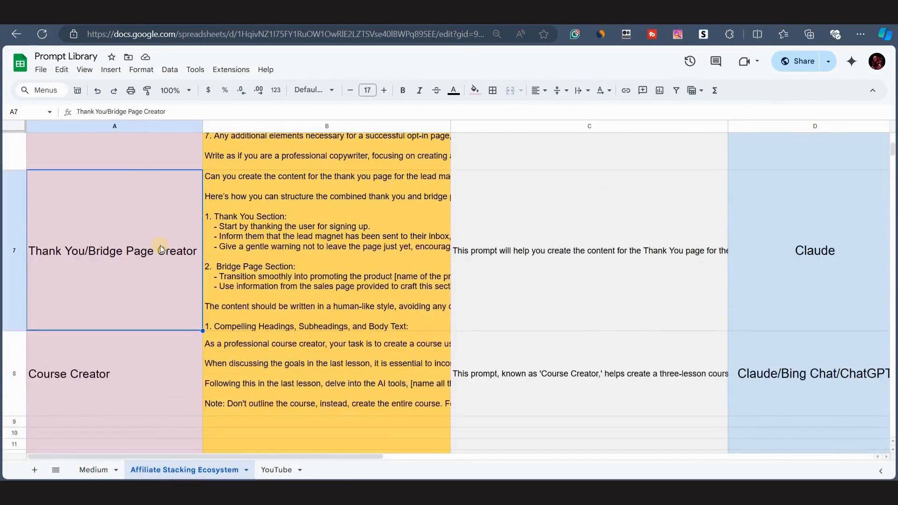
{"action": "left_click", "coordinate": [341, 228]}
{"action": "key", "text": "ctrl+c"}
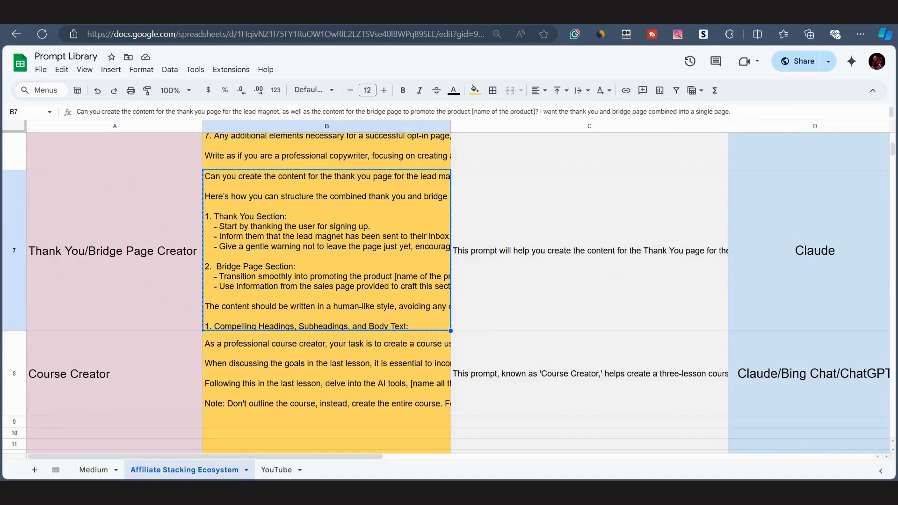
Paste the prompt into the Claude chat, fill in Ikaria Lean Belly Juice as the product name, and send it.
{"action": "left_click", "coordinate": [314, 23]}
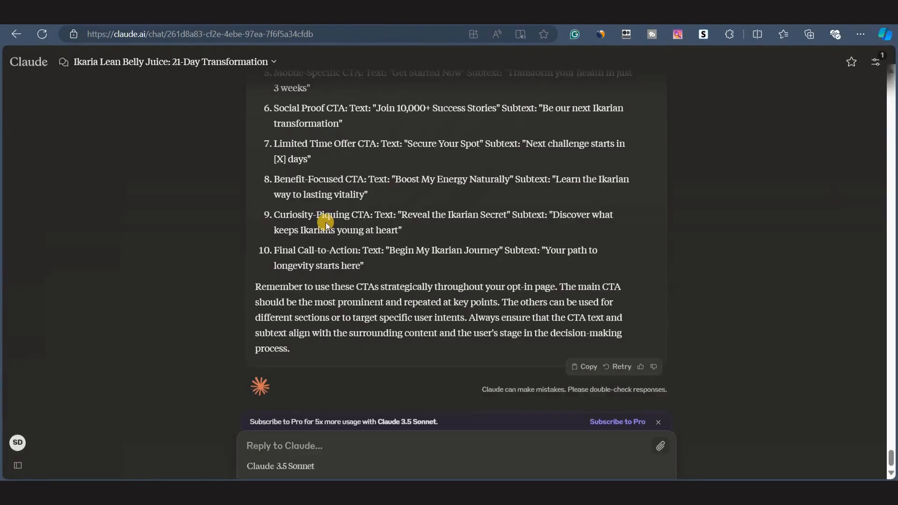
{"action": "key", "text": "ctrl+v"}
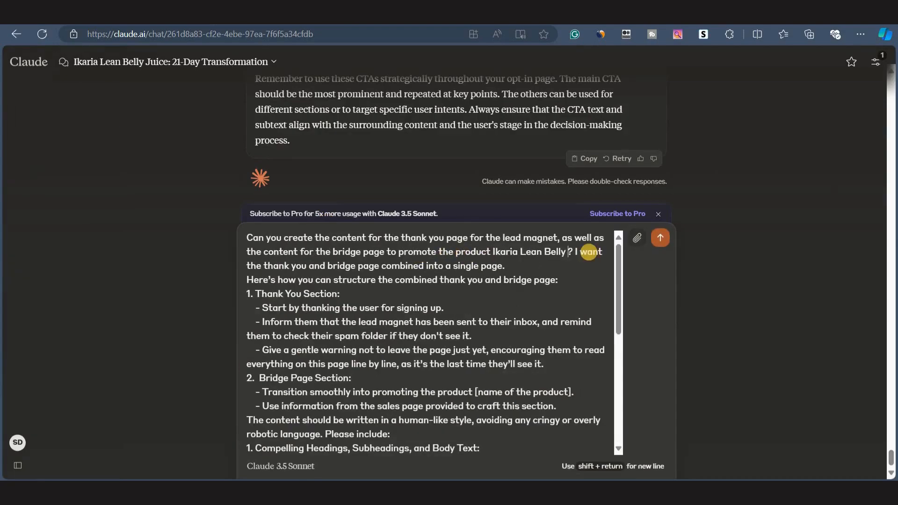
{"action": "type", "text": "Juice"}
{"action": "key", "text": "ctrl+shift+Left"}
{"action": "key", "text": "ctrl+shift+Left"}
{"action": "key", "text": "ctrl+shift+Left"}
{"action": "key", "text": "ctrl+shift+Left"}
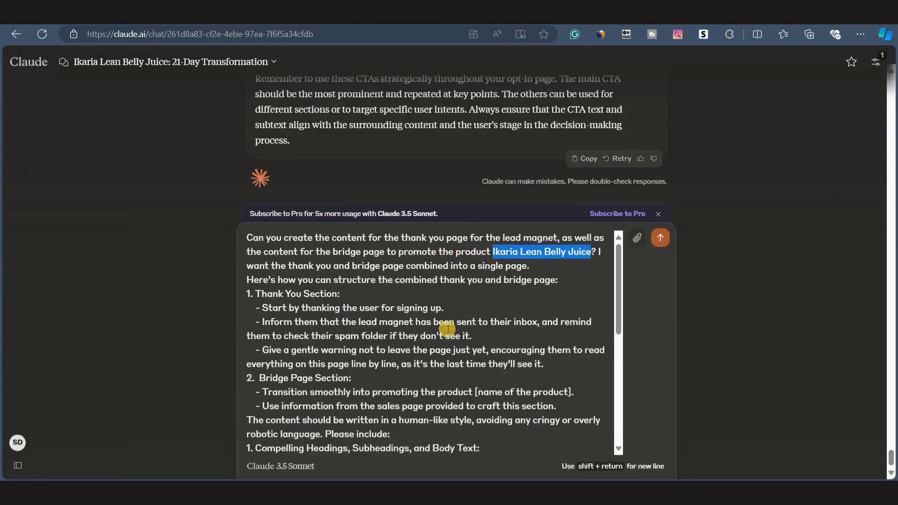
{"action": "scroll", "coordinate": [441, 330], "scroll_direction": "down", "scroll_amount": 2}
{"action": "left_click_drag", "start_coordinate": [475, 291], "coordinate": [574, 291]}
{"action": "key", "text": "ctrl+v"}
{"action": "key", "text": "Return"}
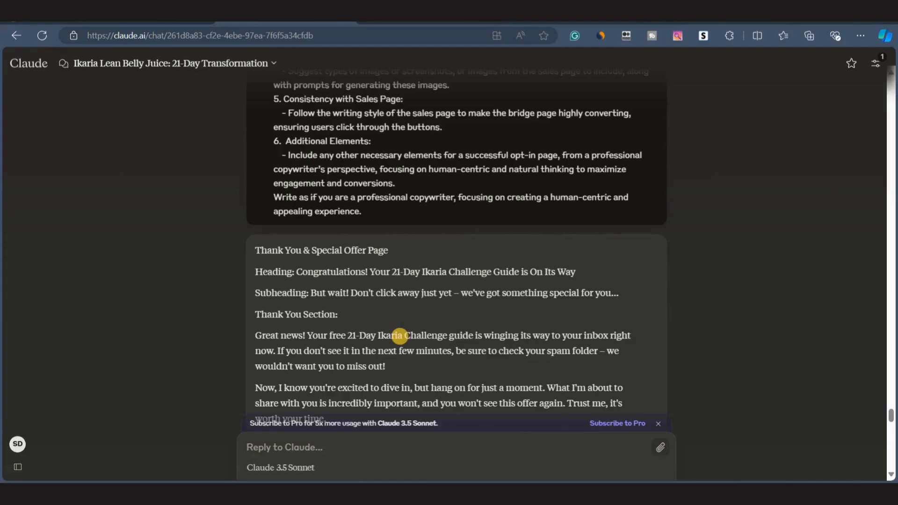
Read through Claude's generated thank-you and bridge page copy.
{"action": "scroll", "coordinate": [407, 331], "scroll_direction": "down", "scroll_amount": 3}
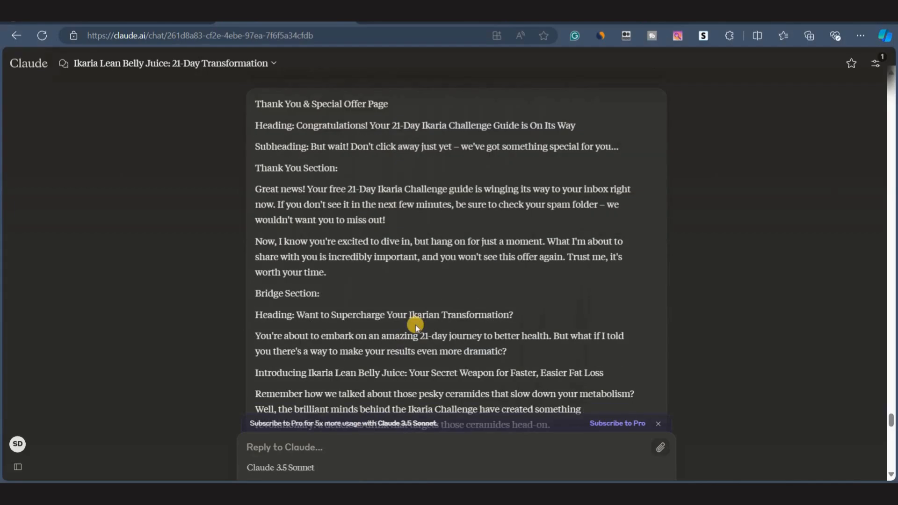
{"action": "scroll", "coordinate": [416, 327], "scroll_direction": "up", "scroll_amount": 1}
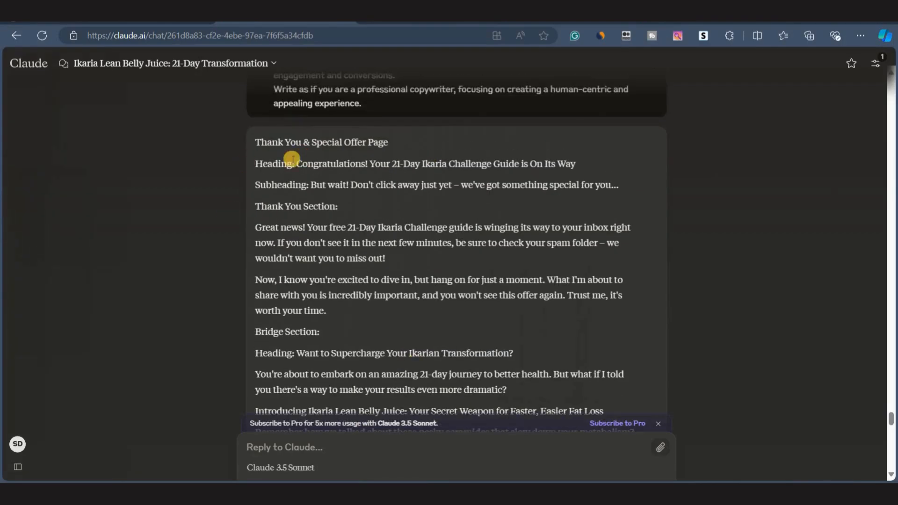
{"action": "left_click_drag", "start_coordinate": [255, 140], "coordinate": [327, 309]}
{"action": "scroll", "coordinate": [301, 288], "scroll_direction": "down", "scroll_amount": 2}
{"action": "left_click_drag", "start_coordinate": [261, 244], "coordinate": [284, 351]}
{"action": "scroll", "coordinate": [282, 381], "scroll_direction": "down", "scroll_amount": 1}
{"action": "scroll", "coordinate": [283, 381], "scroll_direction": "down", "scroll_amount": 4}
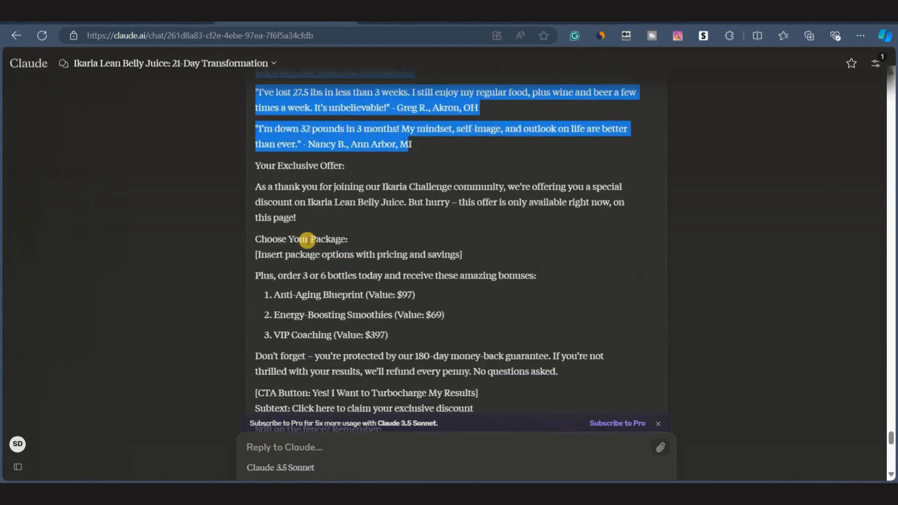
{"action": "left_click", "coordinate": [306, 239]}
{"action": "scroll", "coordinate": [306, 240], "scroll_direction": "down", "scroll_amount": 4}
{"action": "scroll", "coordinate": [348, 248], "scroll_direction": "down", "scroll_amount": 7}
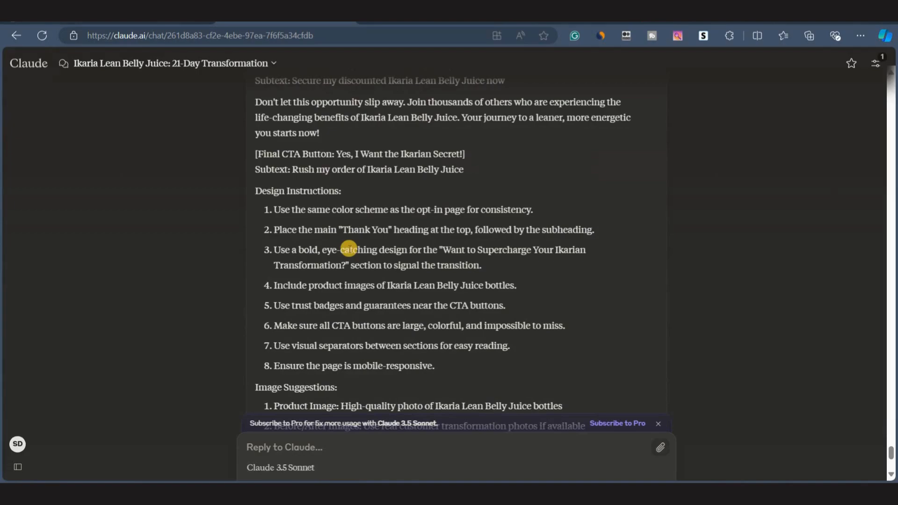
{"action": "scroll", "coordinate": [322, 281], "scroll_direction": "up", "scroll_amount": 10}
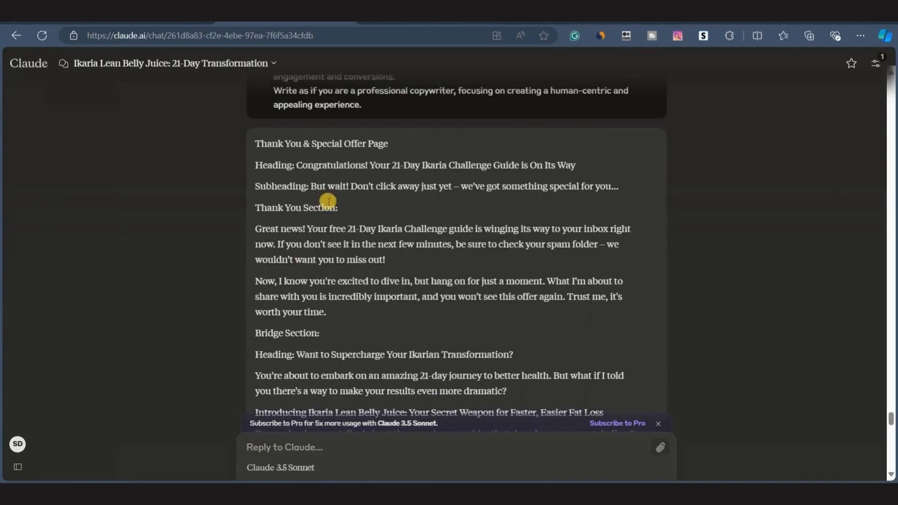
Replace the thank-you page headline with Claude's heading 'Congratulations! Your 21-Day Ikaria Challenge Guide is On Its Way'.
{"action": "left_click_drag", "start_coordinate": [297, 164], "coordinate": [580, 167]}
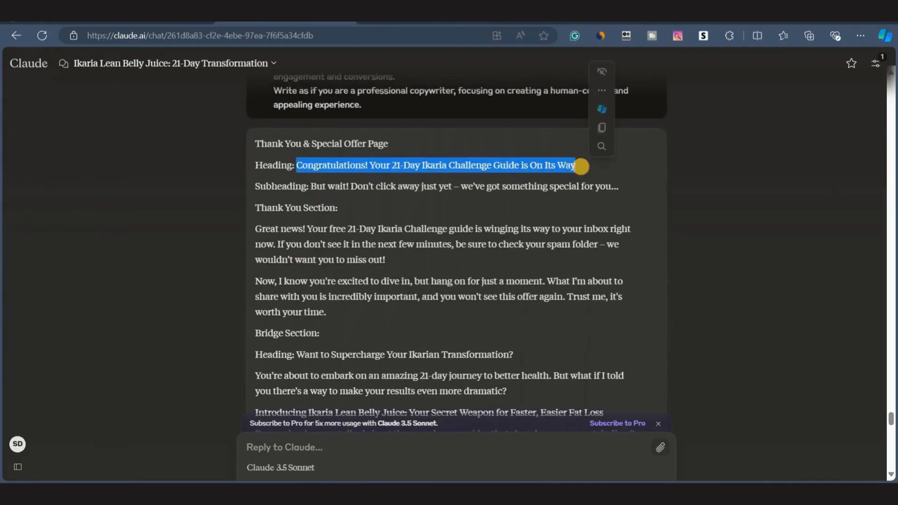
{"action": "left_click", "coordinate": [528, 20]}
{"action": "double_click", "coordinate": [492, 103]}
{"action": "key", "text": "ctrl+a"}
{"action": "key", "text": "ctrl+v"}
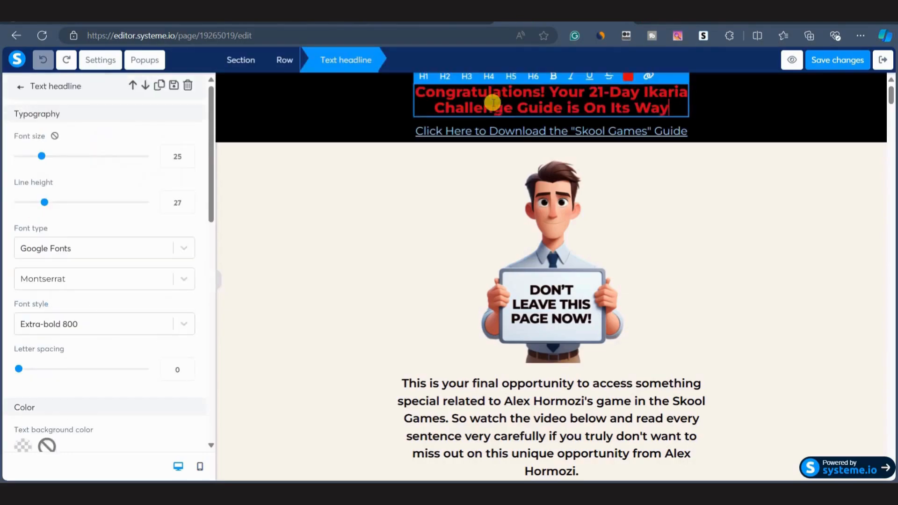
{"action": "left_click", "coordinate": [373, 175]}
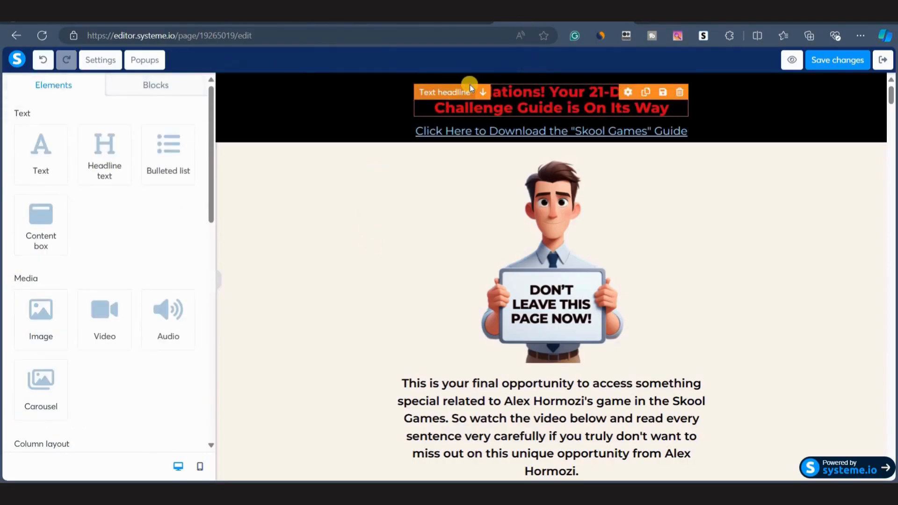
Replace the download link text under the headline with Claude's 'Great news!' thank-you paragraph.
{"action": "scroll", "coordinate": [537, 295], "scroll_direction": "down", "scroll_amount": 2}
{"action": "scroll", "coordinate": [496, 378], "scroll_direction": "up", "scroll_amount": 2}
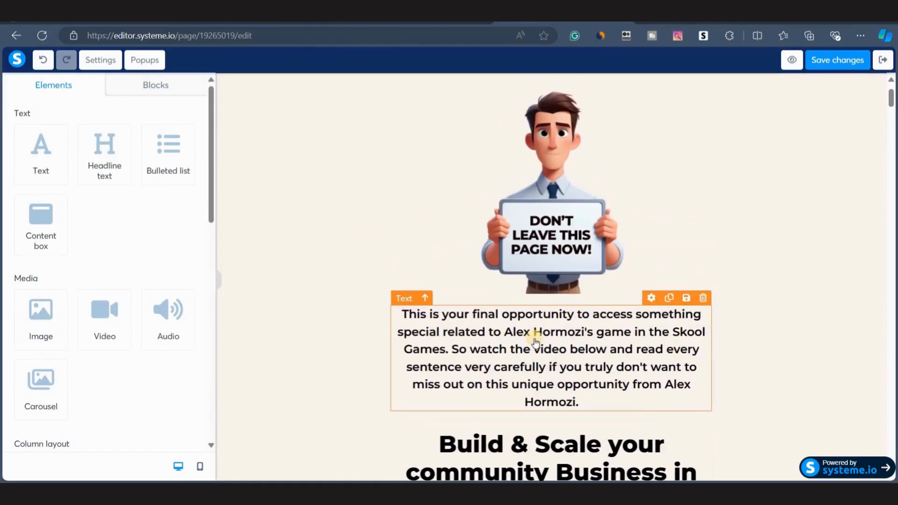
{"action": "left_click", "coordinate": [247, 22]}
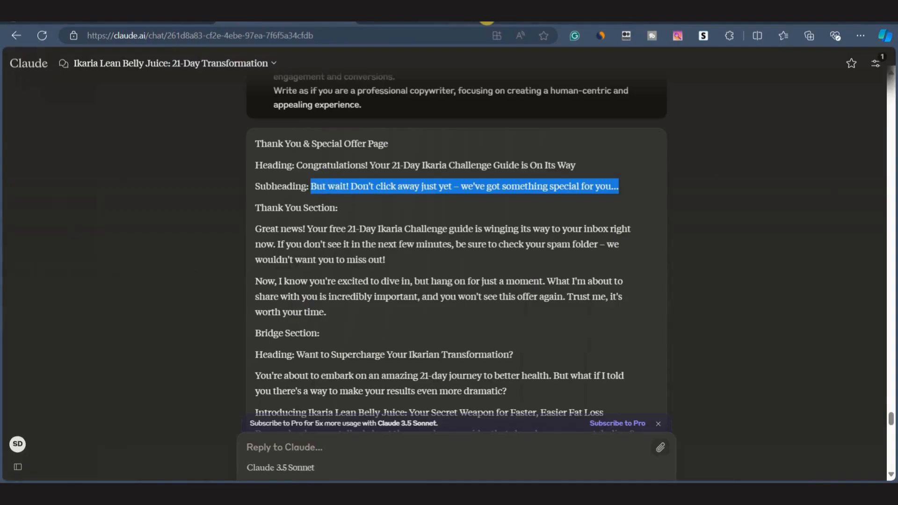
{"action": "left_click", "coordinate": [510, 21]}
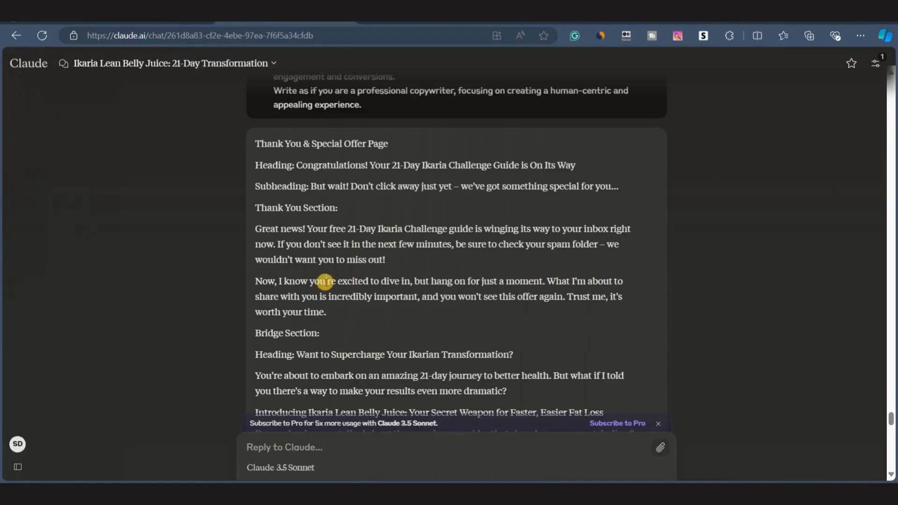
{"action": "scroll", "coordinate": [325, 281], "scroll_direction": "down", "scroll_amount": 1}
{"action": "left_click_drag", "start_coordinate": [384, 225], "coordinate": [257, 199]}
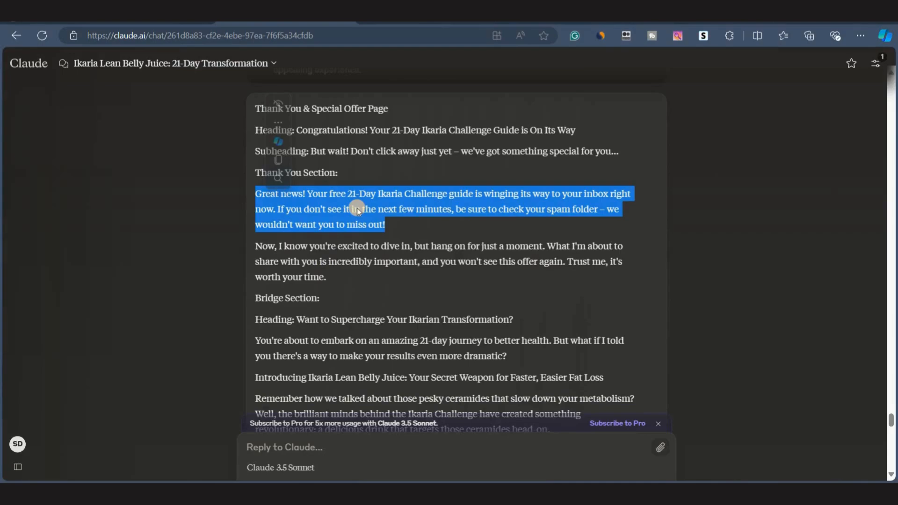
{"action": "left_click", "coordinate": [524, 13]}
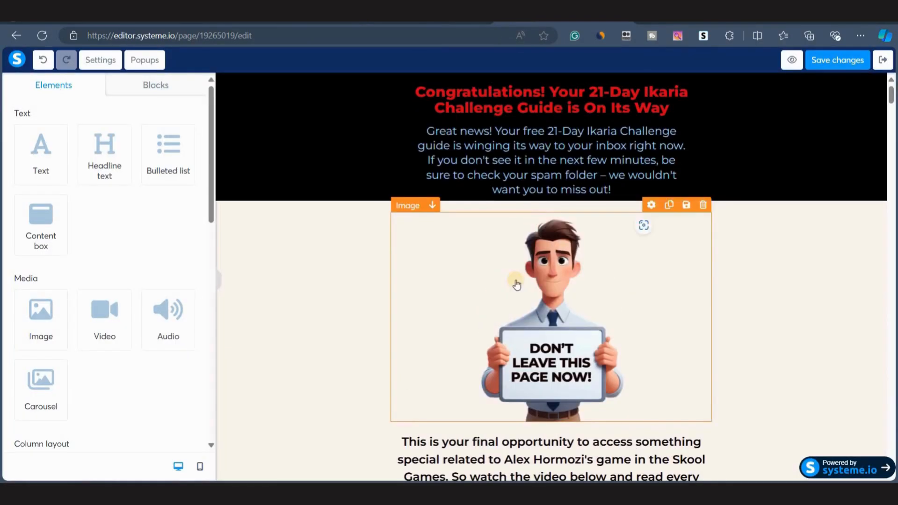
Examine the thank-you page layout around the image below the header.
{"action": "scroll", "coordinate": [515, 282], "scroll_direction": "down", "scroll_amount": 1}
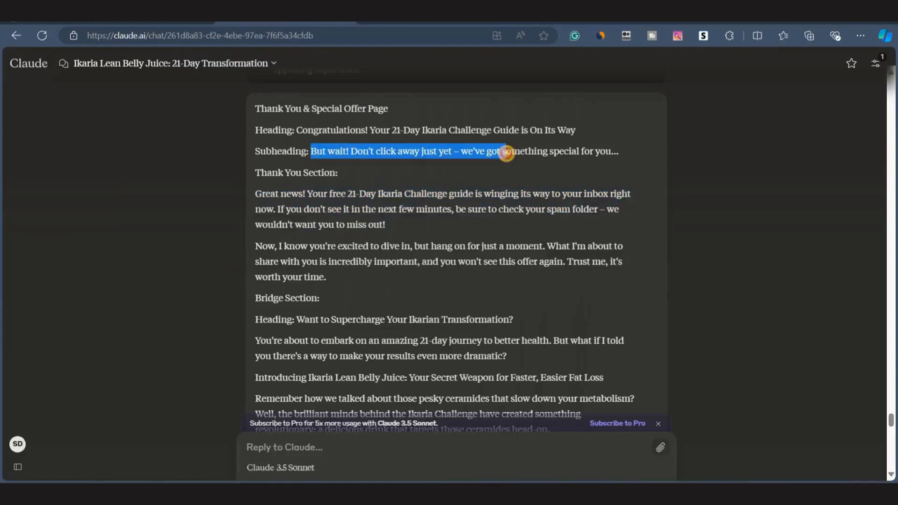
{"action": "left_click_drag", "start_coordinate": [310, 151], "coordinate": [618, 152]}
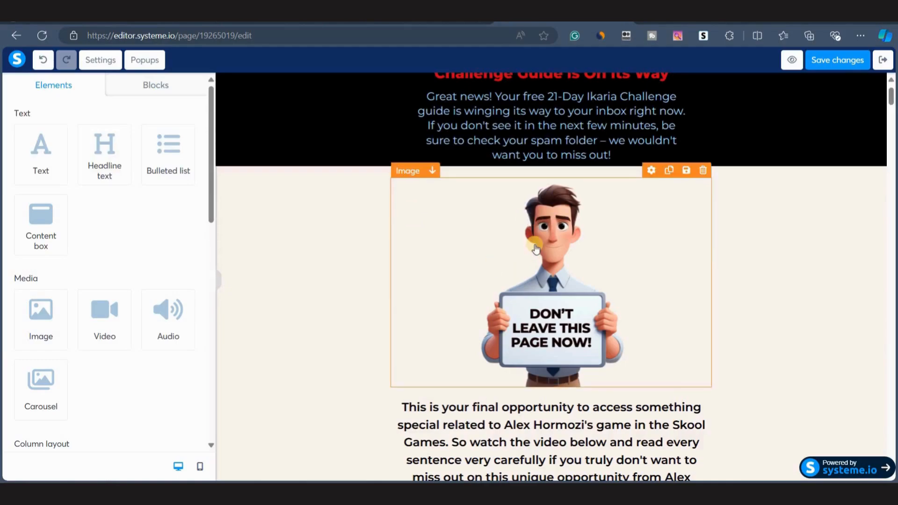
{"action": "scroll", "coordinate": [641, 182], "scroll_direction": "down", "scroll_amount": 2}
{"action": "scroll", "coordinate": [471, 195], "scroll_direction": "up", "scroll_amount": 2}
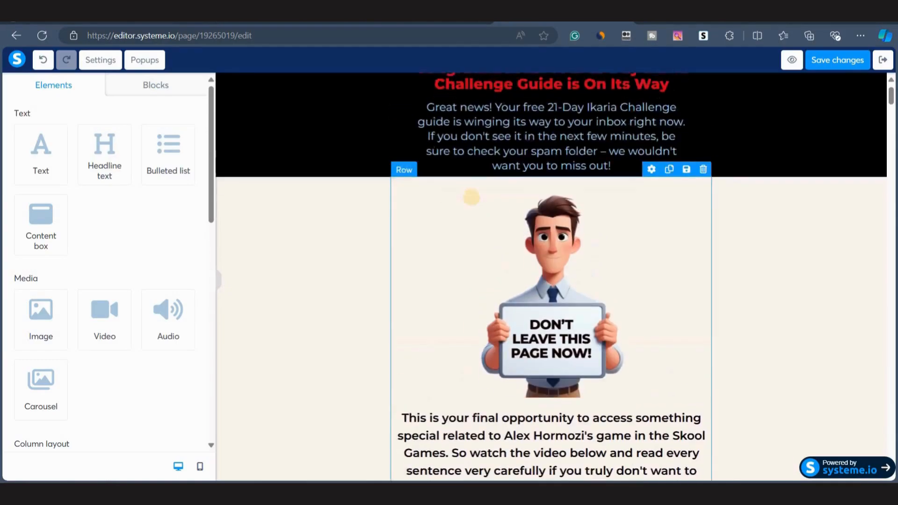
{"action": "scroll", "coordinate": [475, 357], "scroll_direction": "down", "scroll_amount": 3}
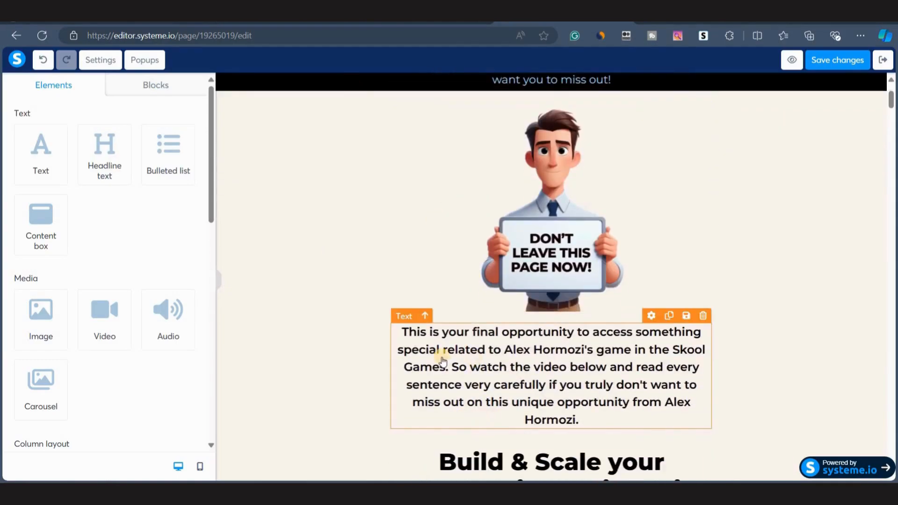
{"action": "scroll", "coordinate": [468, 346], "scroll_direction": "up", "scroll_amount": 3}
{"action": "scroll", "coordinate": [641, 187], "scroll_direction": "down", "scroll_amount": 2}
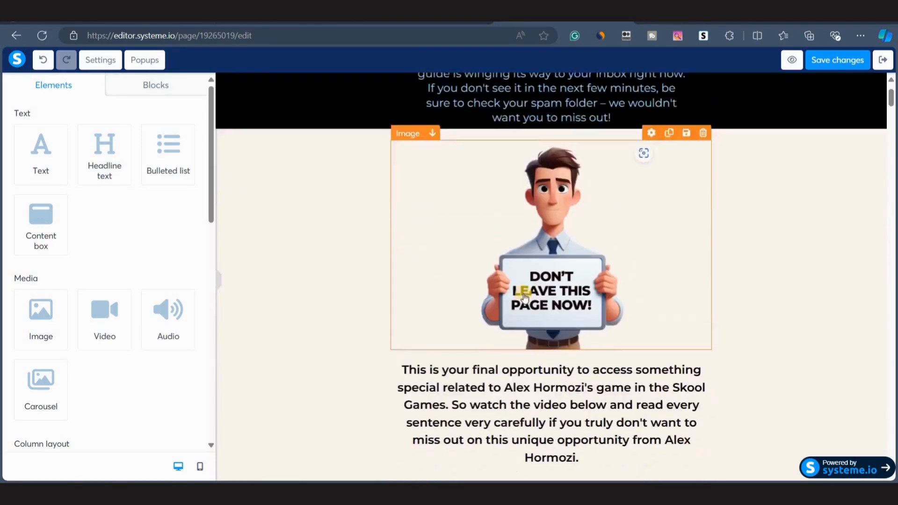
{"action": "scroll", "coordinate": [643, 121], "scroll_direction": "up", "scroll_amount": 2}
Drag a headline element into place directly below the 'Don't leave this page now' image.
{"action": "left_click", "coordinate": [645, 88]}
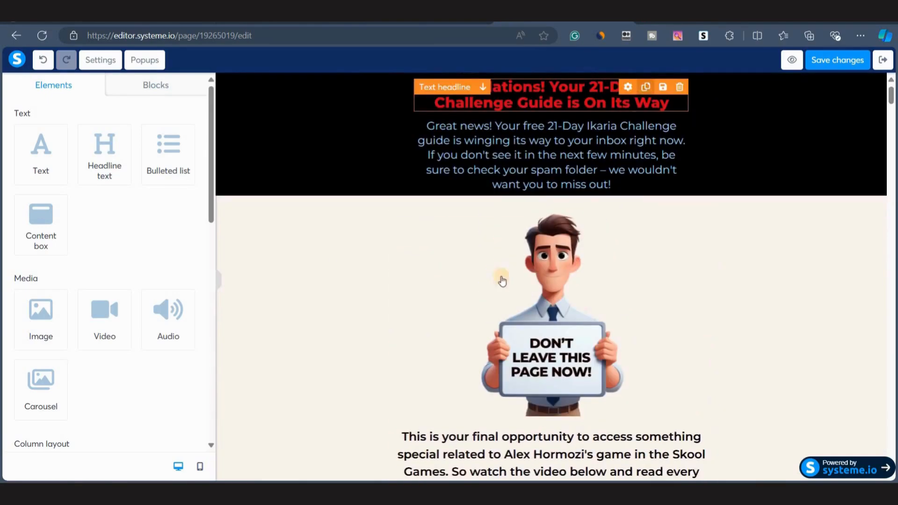
{"action": "scroll", "coordinate": [501, 301], "scroll_direction": "down", "scroll_amount": 2}
{"action": "scroll", "coordinate": [545, 122], "scroll_direction": "up", "scroll_amount": 1}
{"action": "left_click", "coordinate": [482, 89]}
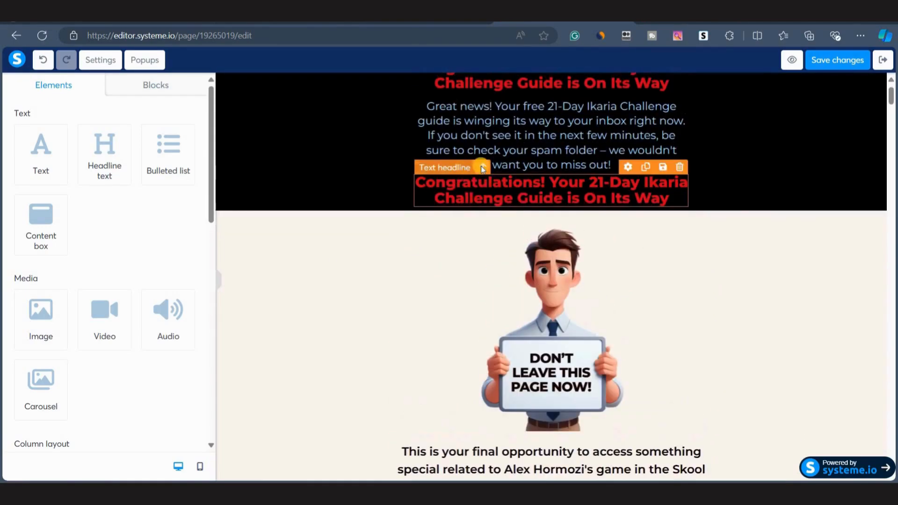
{"action": "left_click_drag", "start_coordinate": [482, 168], "coordinate": [465, 425]}
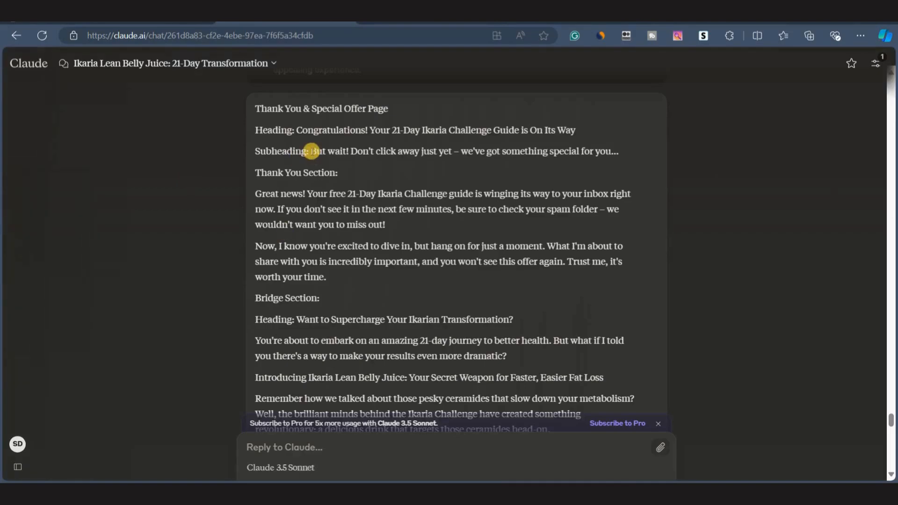
Replace the headline below the image with Claude's subheading 'But wait! Don't click away just yet – we've got something special for you...'.
{"action": "left_click_drag", "start_coordinate": [313, 157], "coordinate": [619, 153]}
{"action": "key", "text": "ctrl+c"}
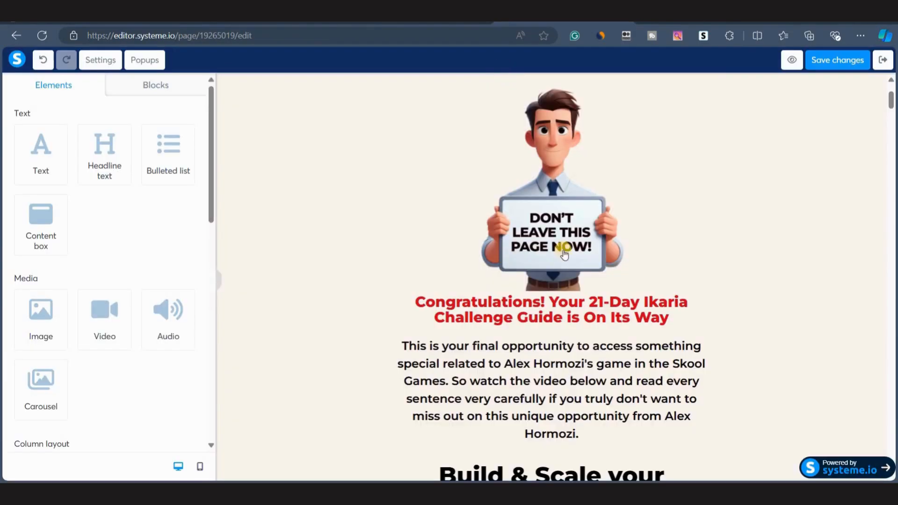
{"action": "left_click", "coordinate": [494, 304]}
{"action": "key", "text": "ctrl+a"}
{"action": "key", "text": "ctrl+v"}
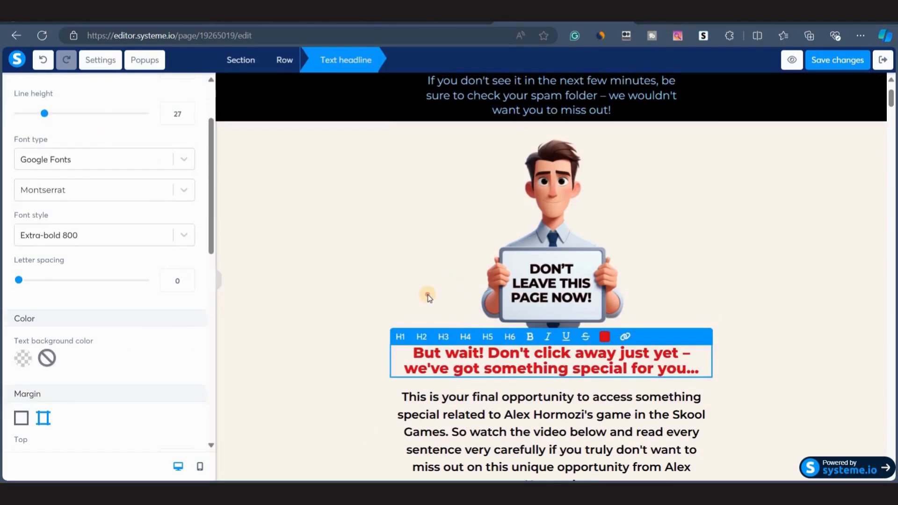
{"action": "left_click", "coordinate": [427, 296]}
{"action": "left_click", "coordinate": [459, 371]}
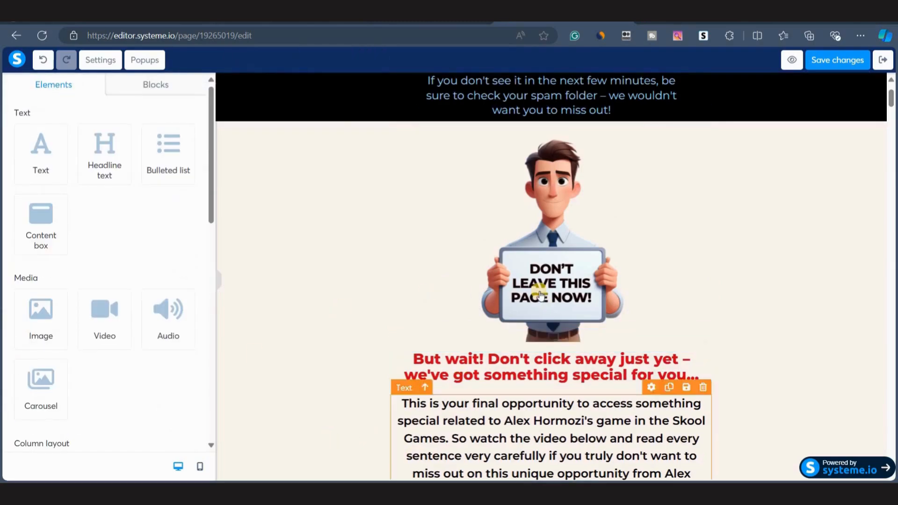
Replace the paragraph under the subheading with Claude's 'Now, I know you're excited to dive in' paragraph.
{"action": "scroll", "coordinate": [541, 294], "scroll_direction": "up", "scroll_amount": 2}
{"action": "scroll", "coordinate": [542, 296], "scroll_direction": "down", "scroll_amount": 2}
{"action": "left_click", "coordinate": [262, 22]}
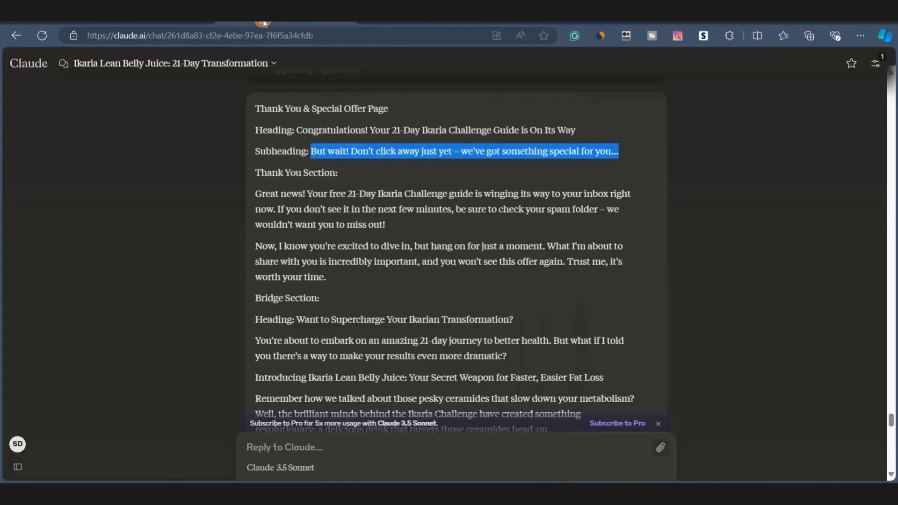
{"action": "scroll", "coordinate": [323, 222], "scroll_direction": "down", "scroll_amount": 1}
{"action": "left_click_drag", "start_coordinate": [255, 204], "coordinate": [335, 237]}
{"action": "key", "text": "ctrl+c"}
{"action": "key", "text": "ctrl+Tab"}
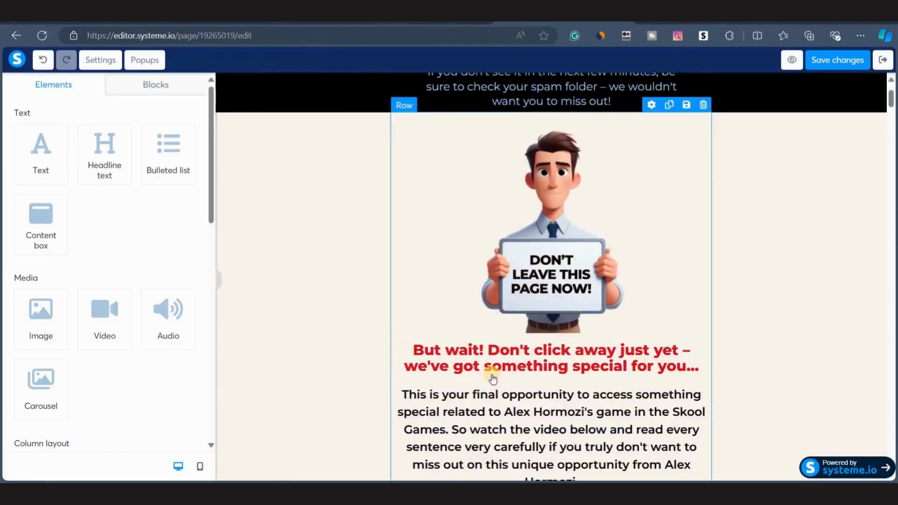
{"action": "scroll", "coordinate": [486, 370], "scroll_direction": "down", "scroll_amount": 3}
{"action": "double_click", "coordinate": [477, 311]}
{"action": "key", "text": "ctrl+a"}
{"action": "key", "text": "ctrl+v"}
{"action": "key", "text": "Escape"}
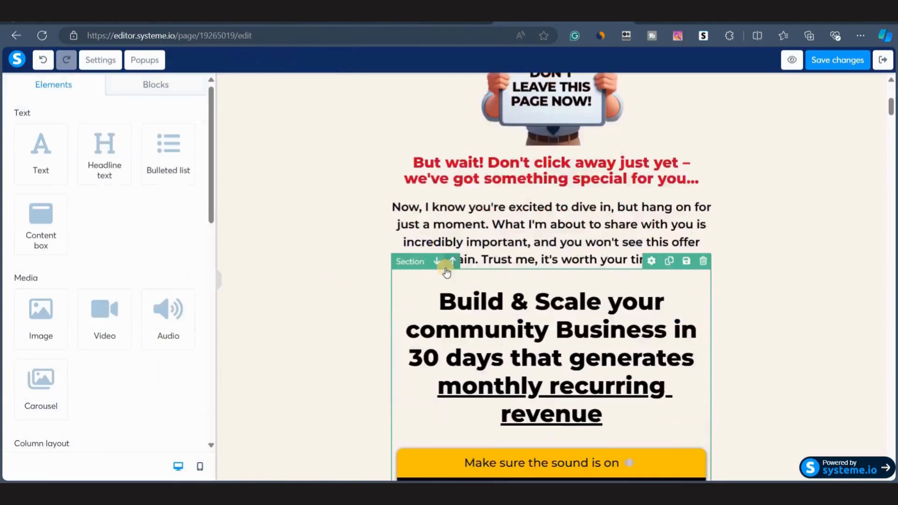
Check the copied paragraph in the Claude chat and return to the page editor.
{"action": "scroll", "coordinate": [344, 413], "scroll_direction": "up", "scroll_amount": 6}
{"action": "scroll", "coordinate": [461, 337], "scroll_direction": "down", "scroll_amount": 4}
{"action": "key", "text": "ctrl+Tab"}
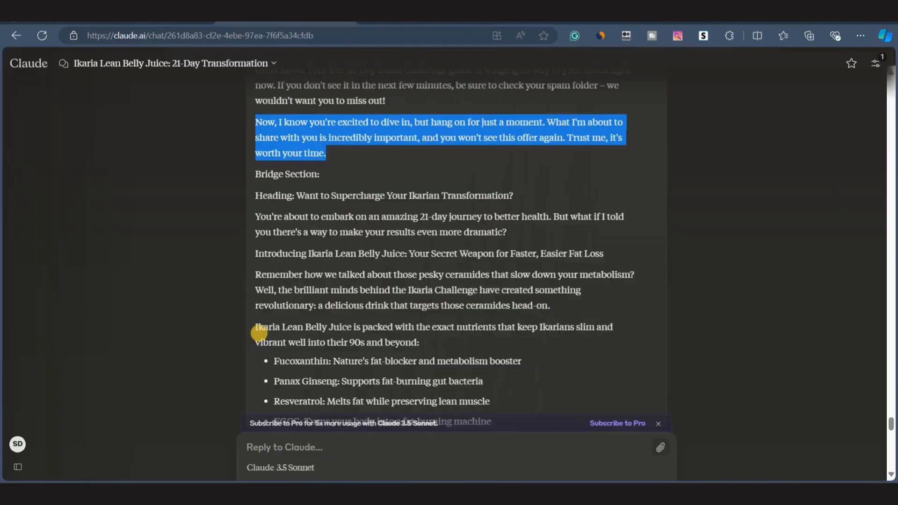
{"action": "left_click", "coordinate": [259, 334]}
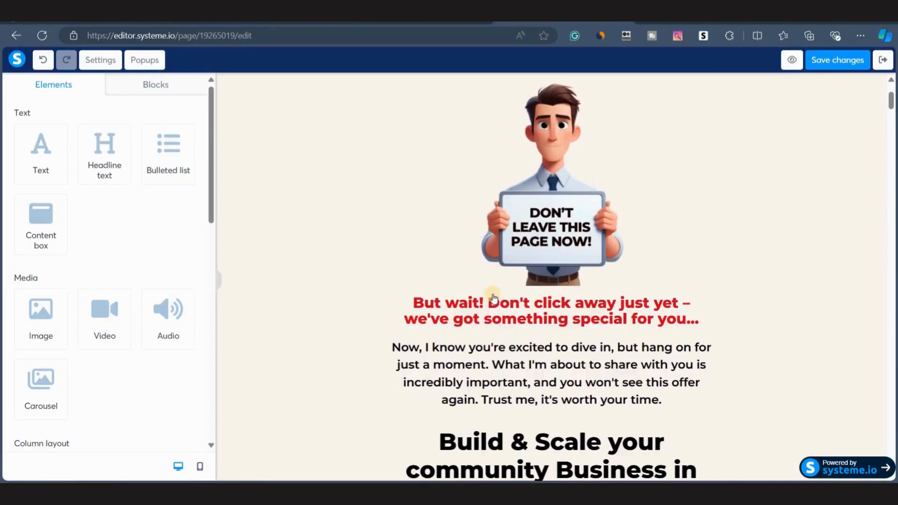
{"action": "left_click", "coordinate": [505, 23]}
Scroll through the whole thank-you page to review every section of the rewritten copy.
{"action": "scroll", "coordinate": [499, 343], "scroll_direction": "down", "scroll_amount": 7}
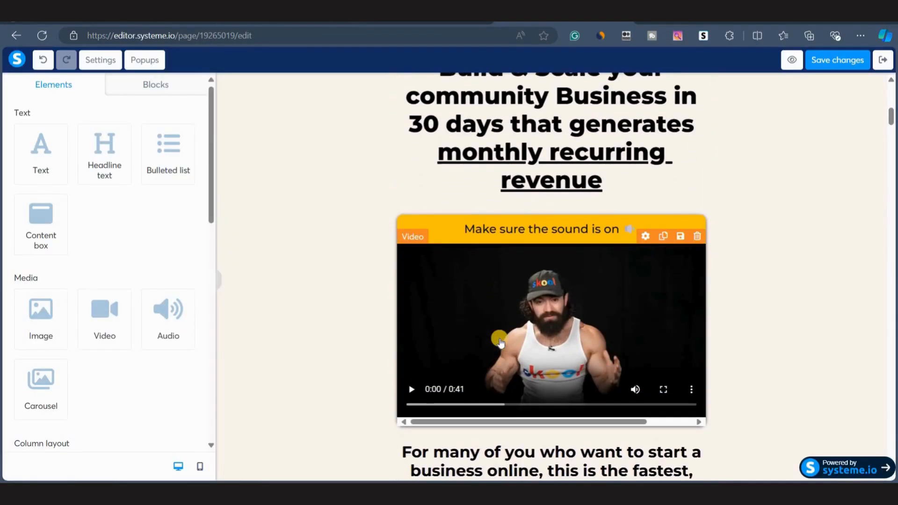
{"action": "scroll", "coordinate": [499, 339], "scroll_direction": "up", "scroll_amount": 5}
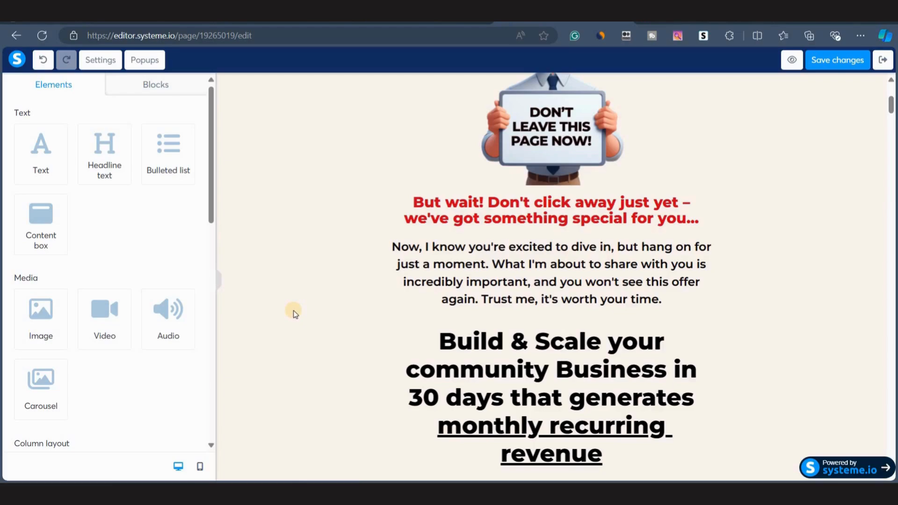
{"action": "scroll", "coordinate": [295, 314], "scroll_direction": "down", "scroll_amount": 10}
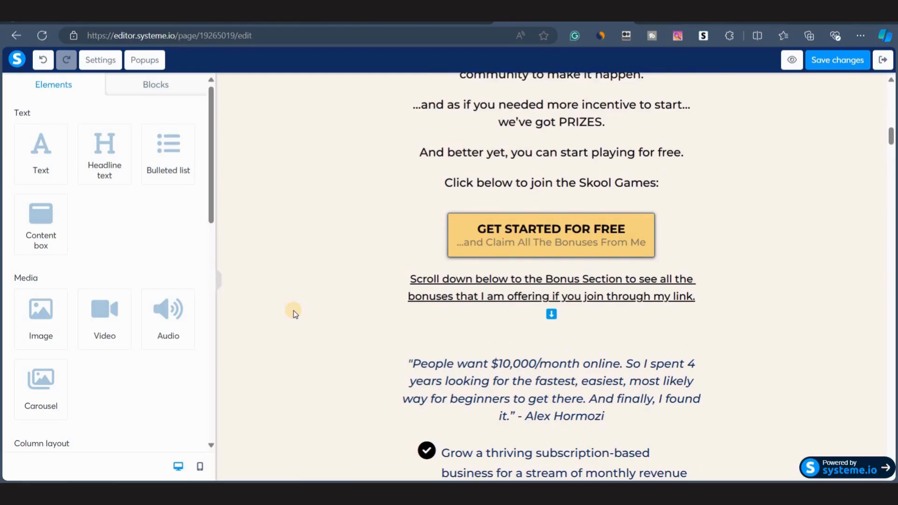
{"action": "scroll", "coordinate": [593, 159], "scroll_direction": "up", "scroll_amount": 15}
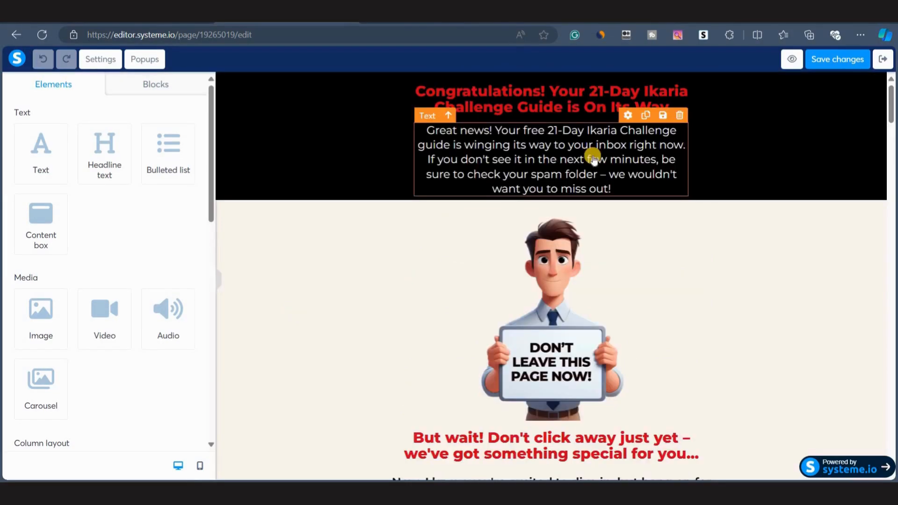
{"action": "scroll", "coordinate": [532, 322], "scroll_direction": "down", "scroll_amount": 12}
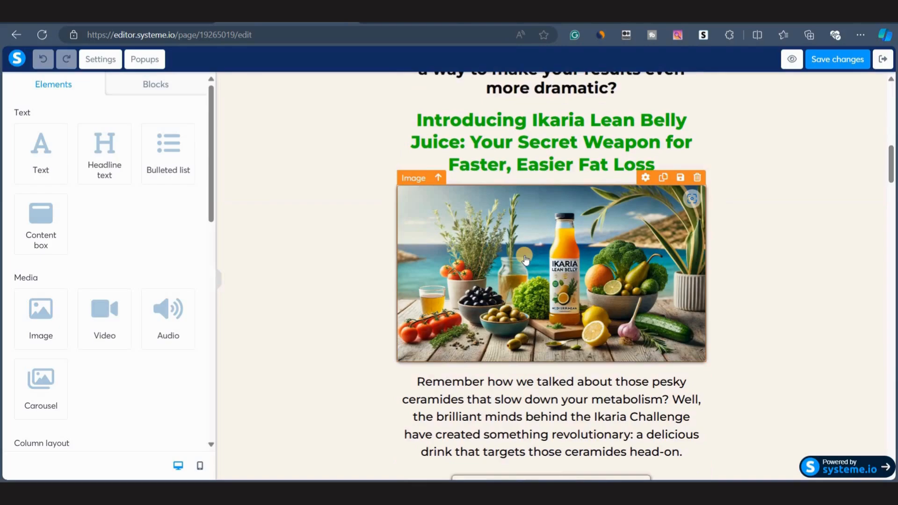
{"action": "scroll", "coordinate": [356, 293], "scroll_direction": "up", "scroll_amount": 2}
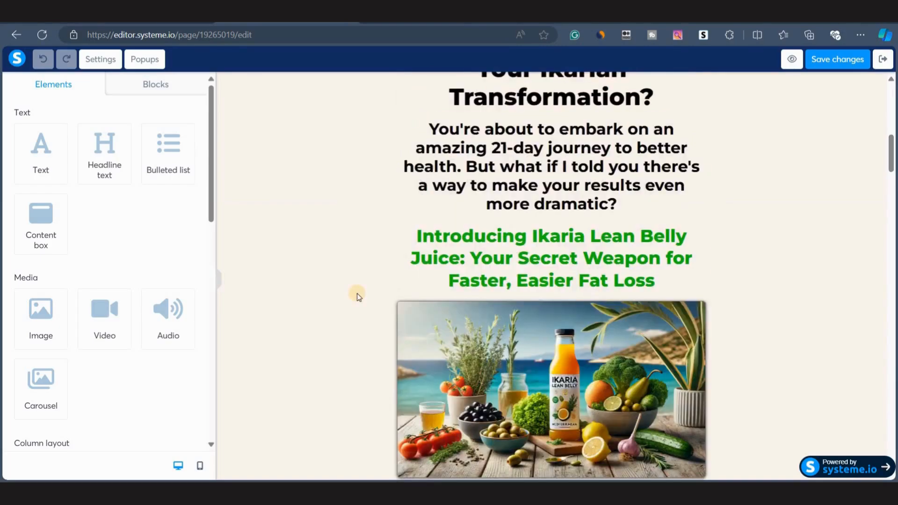
{"action": "scroll", "coordinate": [358, 296], "scroll_direction": "down", "scroll_amount": 8}
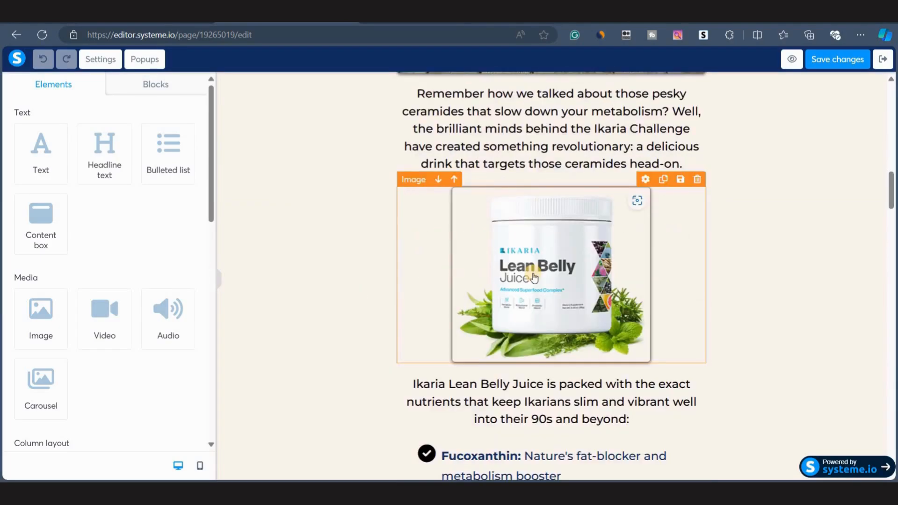
{"action": "scroll", "coordinate": [534, 278], "scroll_direction": "down", "scroll_amount": 6}
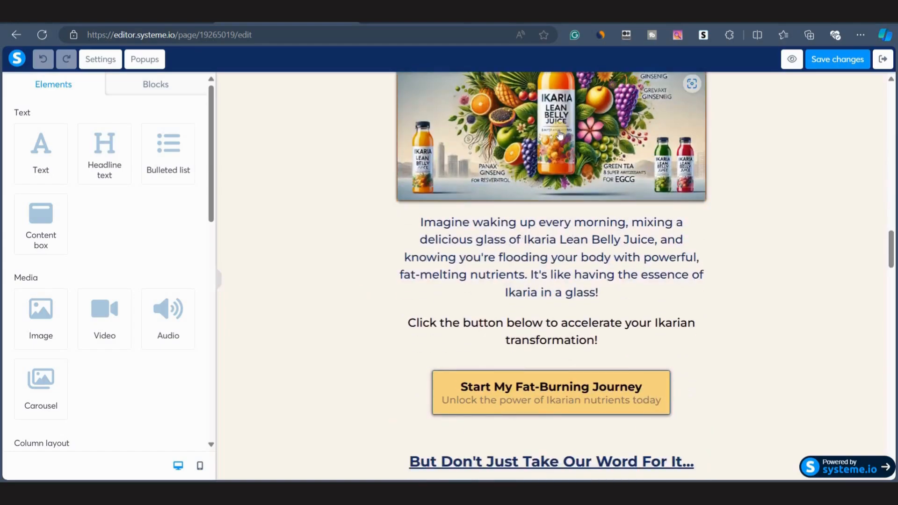
{"action": "scroll", "coordinate": [504, 242], "scroll_direction": "down", "scroll_amount": 6}
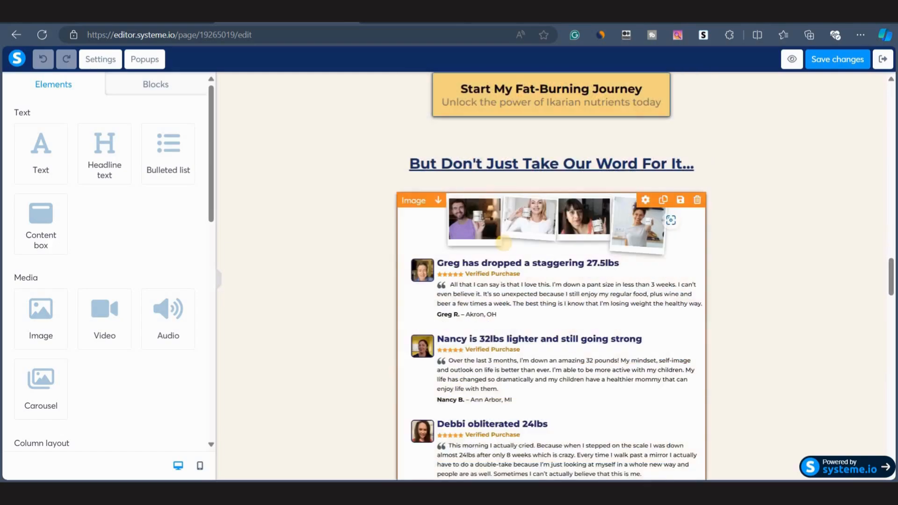
{"action": "scroll", "coordinate": [505, 248], "scroll_direction": "down", "scroll_amount": 8}
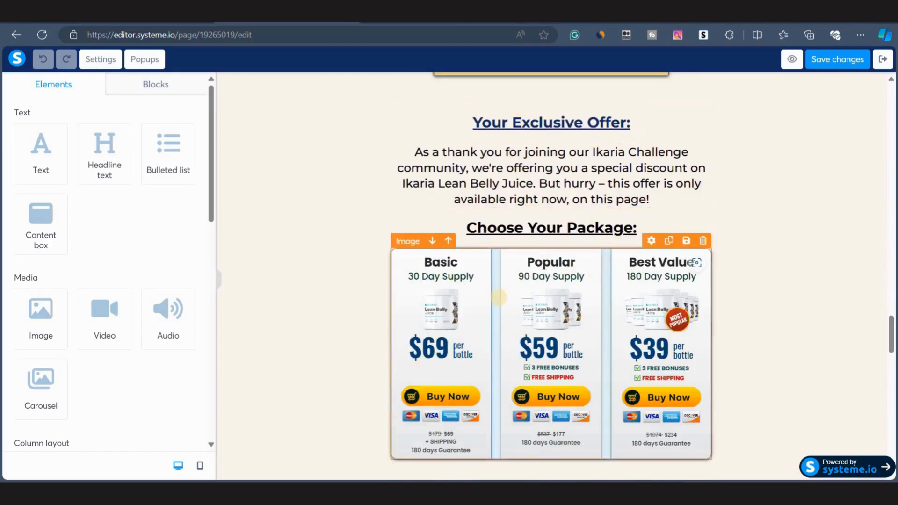
{"action": "scroll", "coordinate": [485, 347], "scroll_direction": "down", "scroll_amount": 1}
{"action": "scroll", "coordinate": [485, 347], "scroll_direction": "down", "scroll_amount": 6}
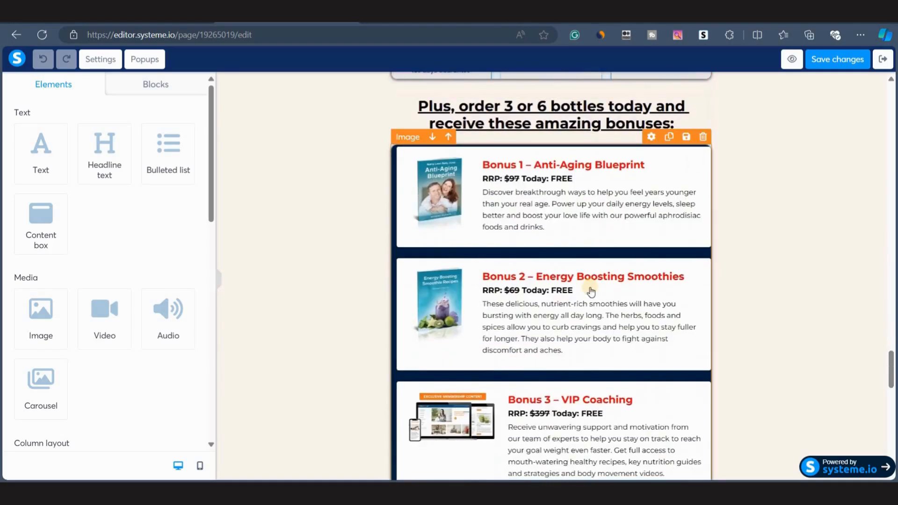
{"action": "scroll", "coordinate": [536, 375], "scroll_direction": "down", "scroll_amount": 7}
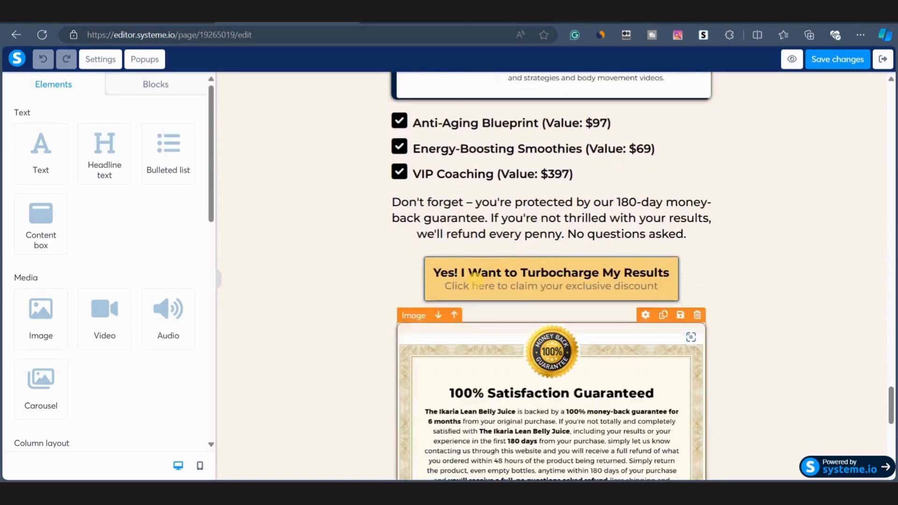
{"action": "scroll", "coordinate": [445, 386], "scroll_direction": "down", "scroll_amount": 3}
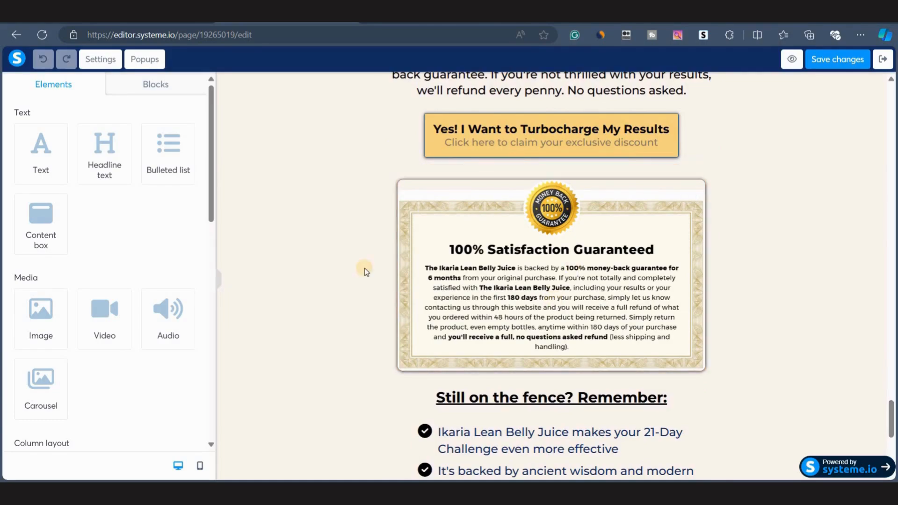
{"action": "scroll", "coordinate": [366, 271], "scroll_direction": "down", "scroll_amount": 5}
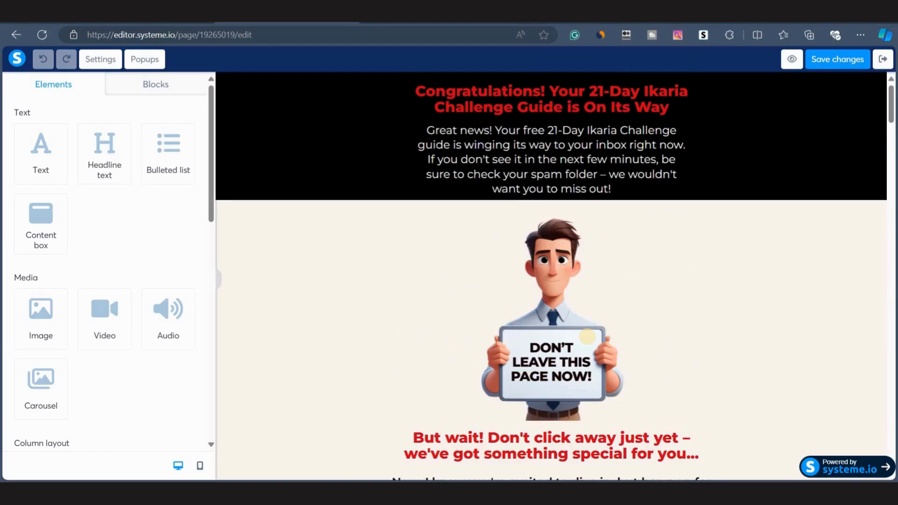
{"action": "scroll", "coordinate": [506, 393], "scroll_direction": "down", "scroll_amount": 15}
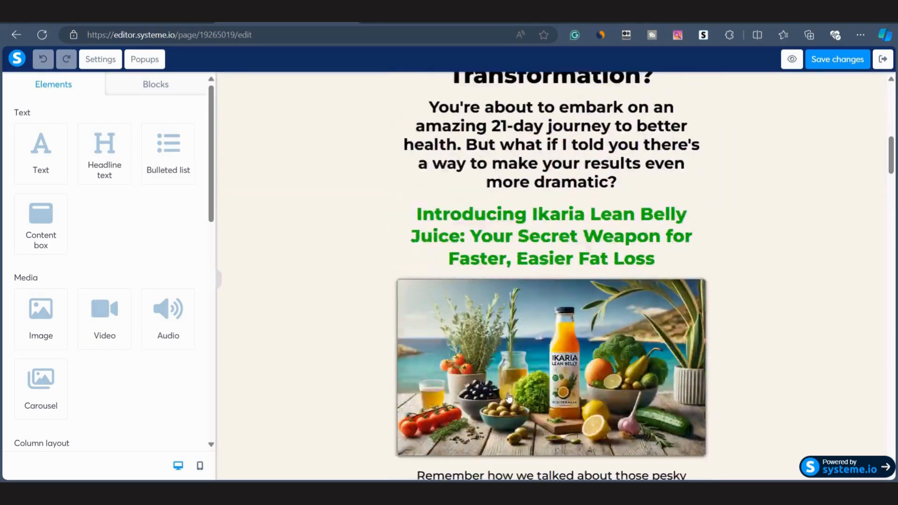
{"action": "scroll", "coordinate": [506, 394], "scroll_direction": "down", "scroll_amount": 15}
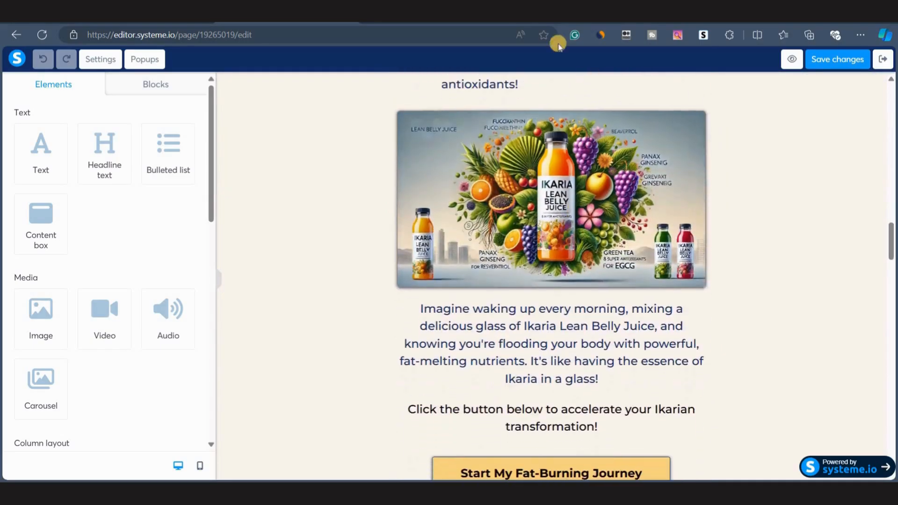
On ClickBank, open the promote dialog for Ikaria Juice and choose the affiliate nickname.
{"action": "left_click", "coordinate": [536, 21]}
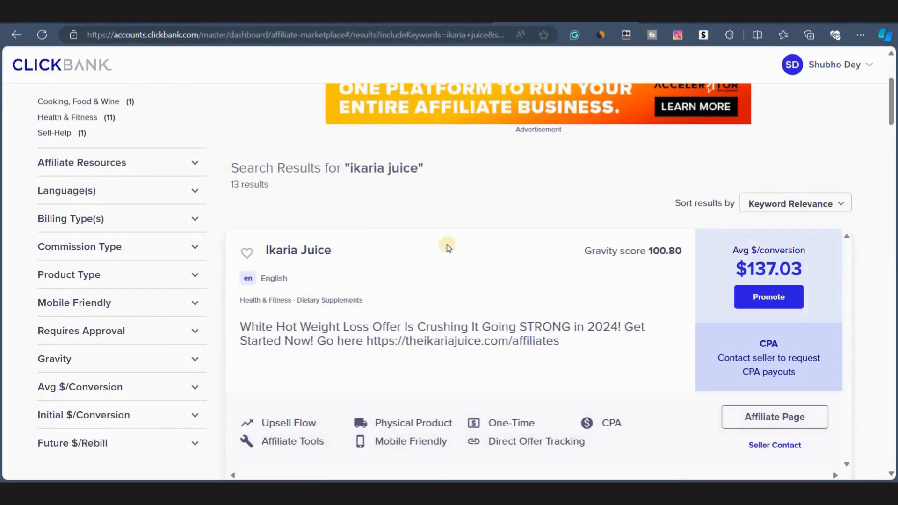
{"action": "scroll", "coordinate": [409, 279], "scroll_direction": "down", "scroll_amount": 1}
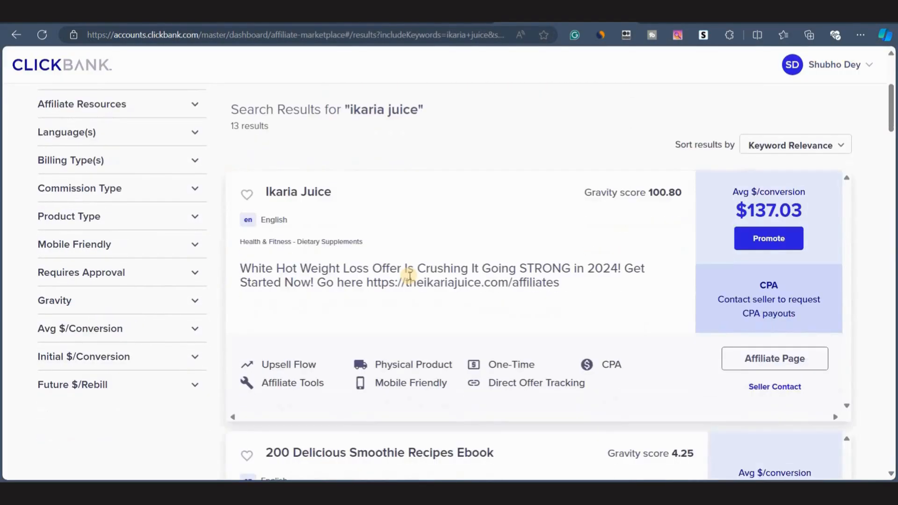
{"action": "left_click", "coordinate": [769, 241]}
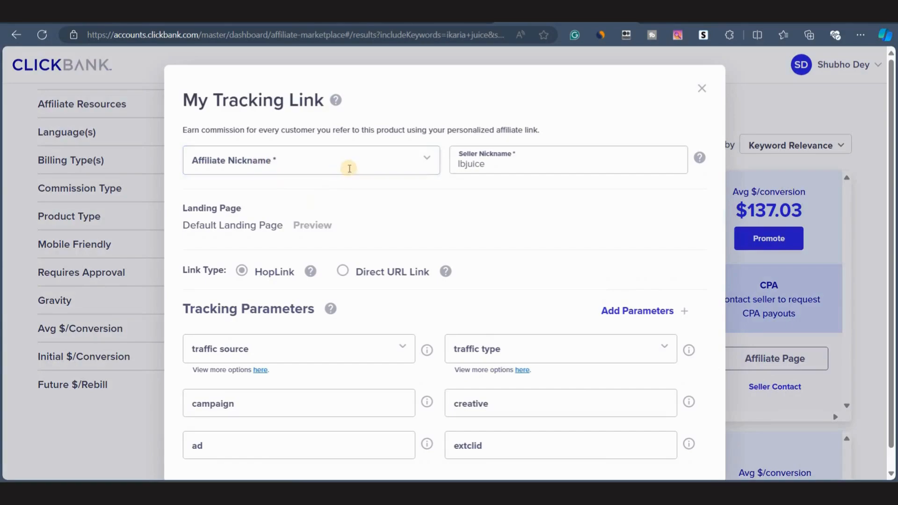
{"action": "left_click", "coordinate": [349, 166]}
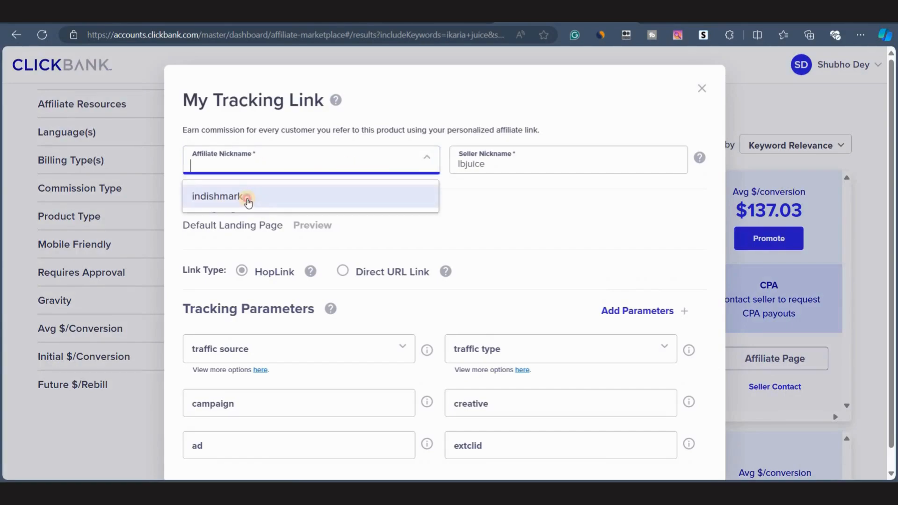
{"action": "left_click", "coordinate": [247, 200]}
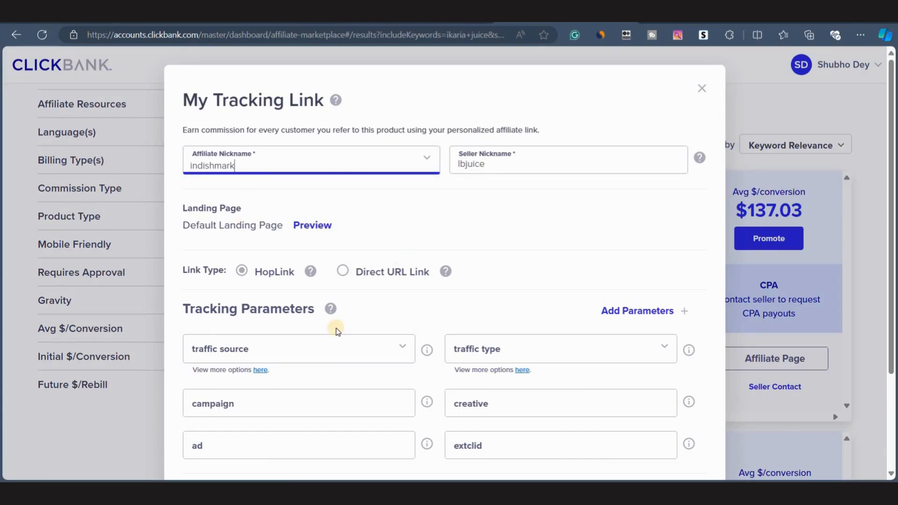
Set the tracking link's traffic source to Pinterest and copy the encrypted HopLink.
{"action": "scroll", "coordinate": [290, 289], "scroll_direction": "down", "scroll_amount": 2}
{"action": "left_click", "coordinate": [427, 257]}
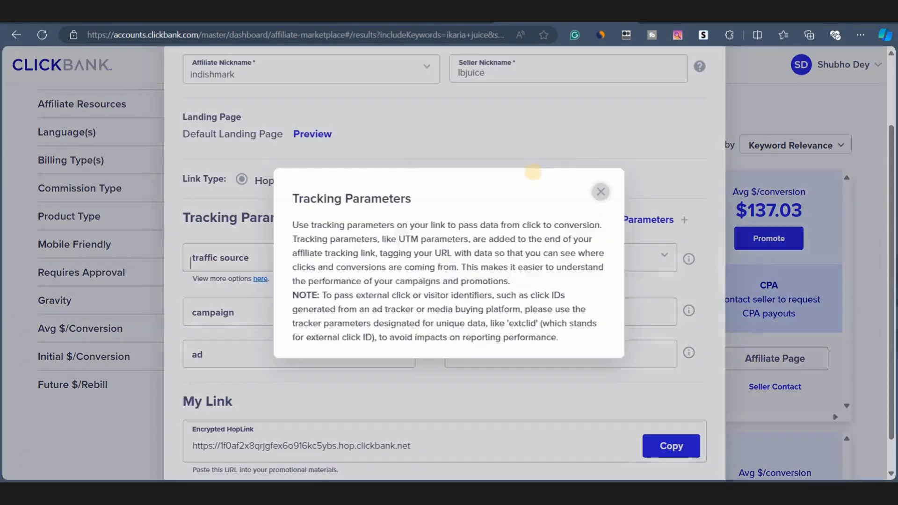
{"action": "left_click", "coordinate": [601, 191]}
{"action": "left_click", "coordinate": [370, 216]}
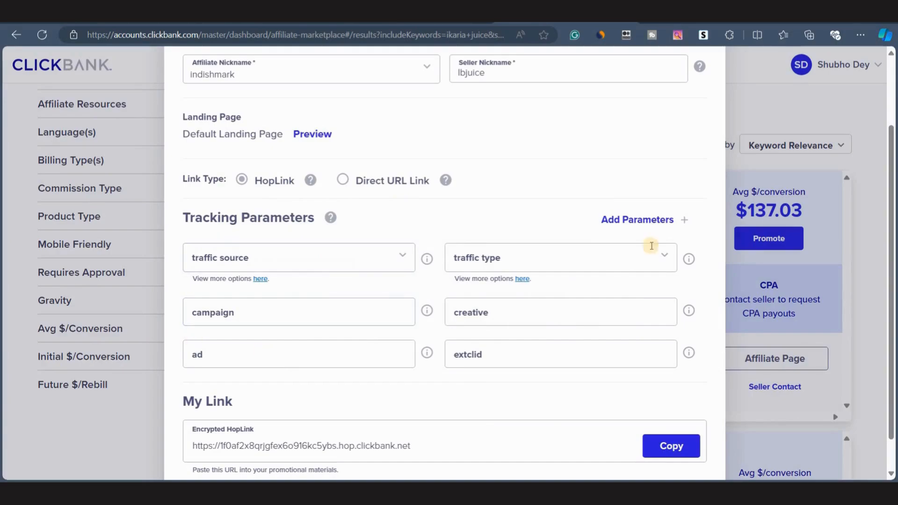
{"action": "left_click", "coordinate": [491, 346]}
{"action": "left_click", "coordinate": [281, 346]}
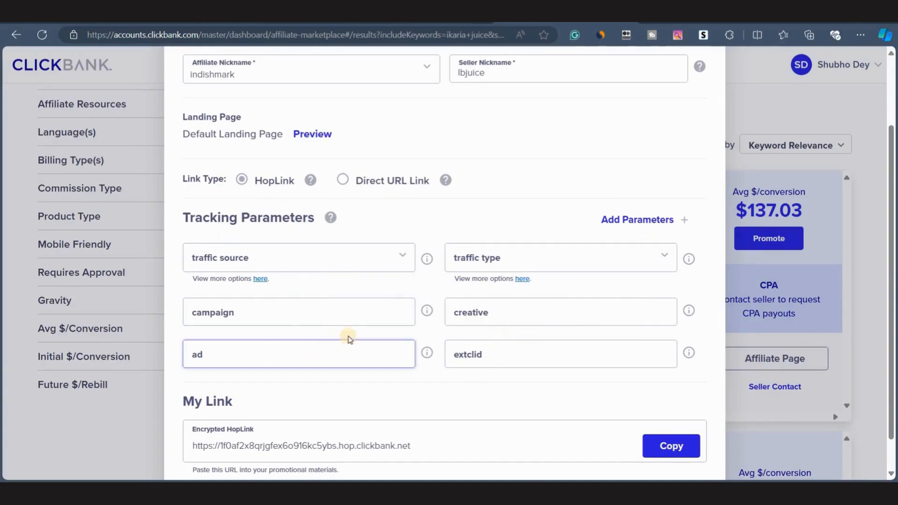
{"action": "left_click", "coordinate": [397, 251]}
{"action": "left_click", "coordinate": [311, 392]}
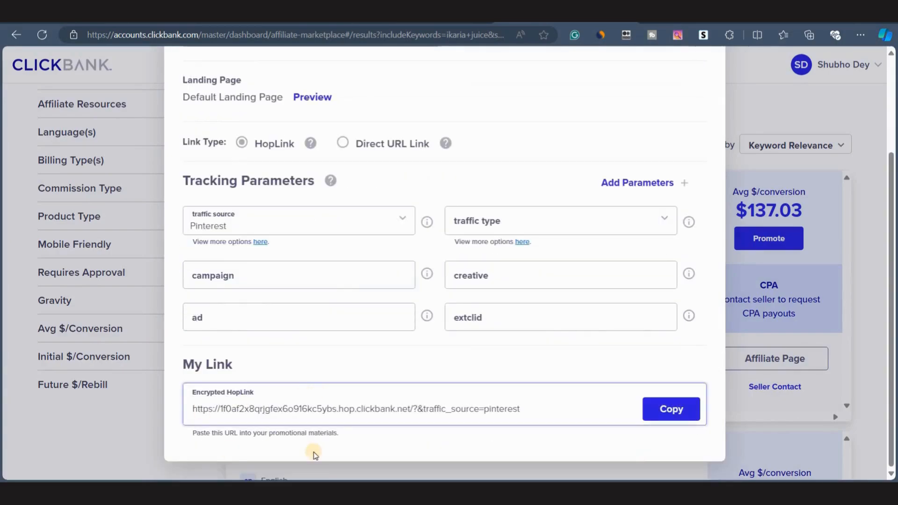
{"action": "left_click", "coordinate": [652, 408]}
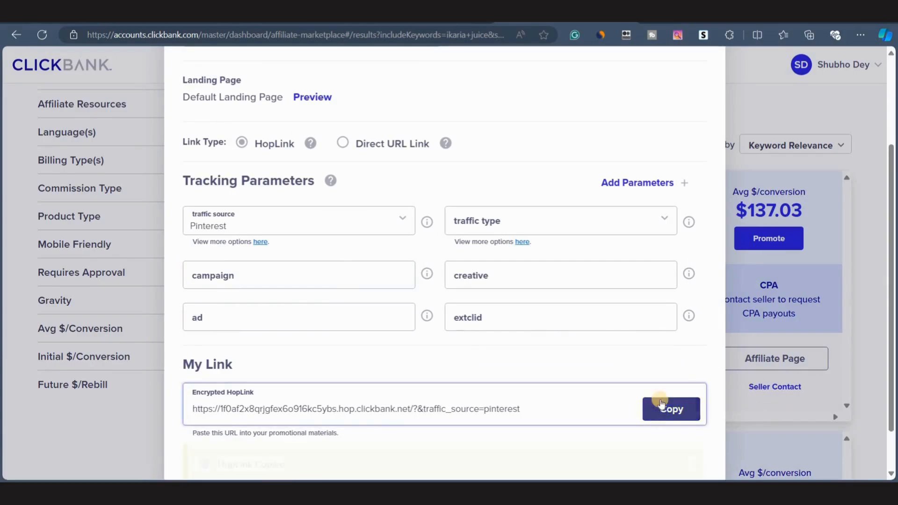
Set the 'Start My Fat-Burning Journey' button's URL to the copied ClickBank HopLink.
{"action": "scroll", "coordinate": [353, 193], "scroll_direction": "up", "scroll_amount": 5}
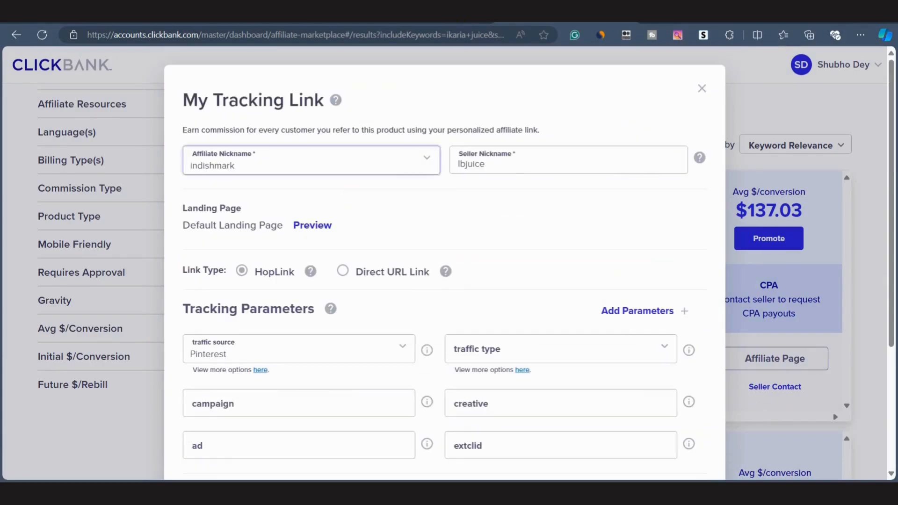
{"action": "left_click", "coordinate": [272, 21]}
{"action": "scroll", "coordinate": [580, 371], "scroll_direction": "down", "scroll_amount": 2}
{"action": "scroll", "coordinate": [579, 371], "scroll_direction": "up", "scroll_amount": 15}
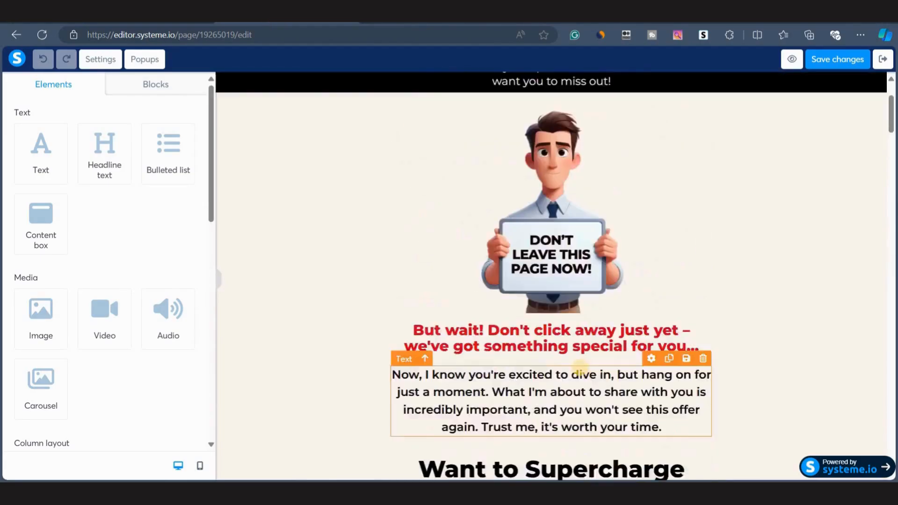
{"action": "left_click", "coordinate": [581, 371]}
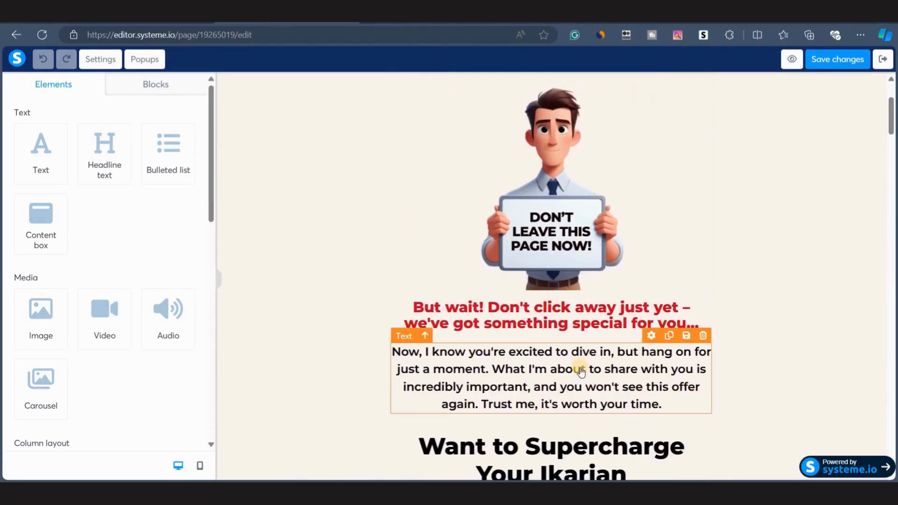
{"action": "scroll", "coordinate": [581, 372], "scroll_direction": "down", "scroll_amount": 18}
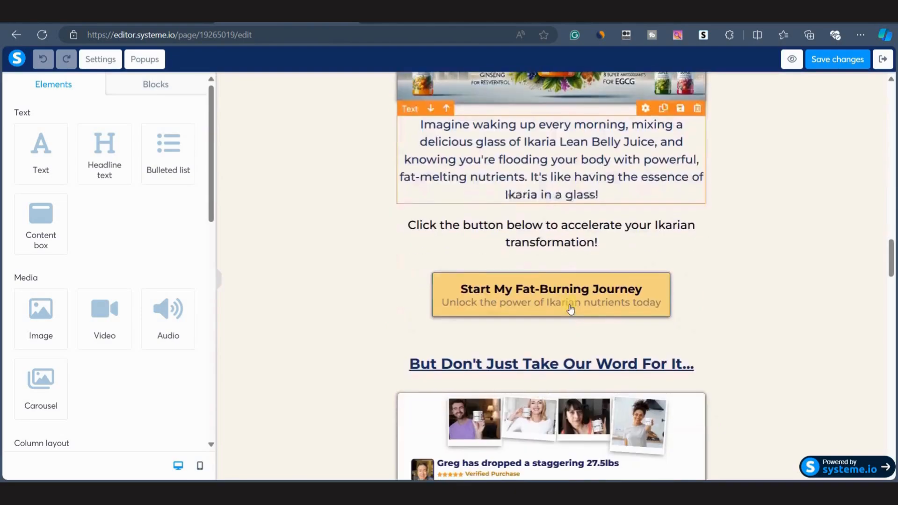
{"action": "left_click", "coordinate": [508, 290]}
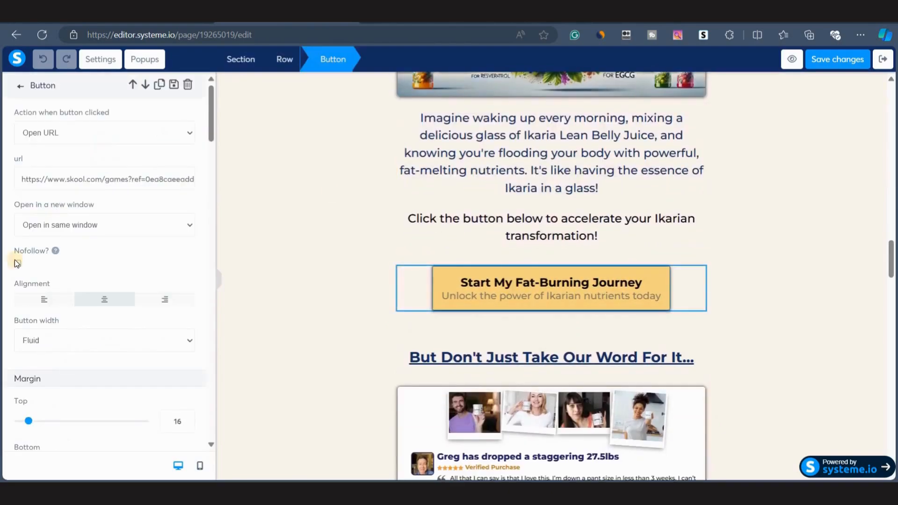
{"action": "left_click", "coordinate": [60, 182]}
{"action": "key", "text": "ctrl+a"}
{"action": "key", "text": "ctrl+v"}
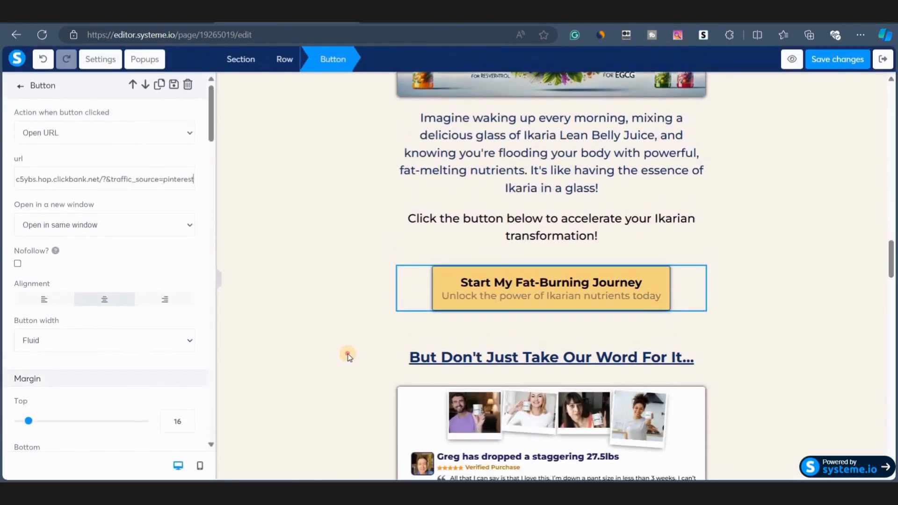
{"action": "left_click", "coordinate": [347, 353]}
{"action": "scroll", "coordinate": [348, 356], "scroll_direction": "up", "scroll_amount": 8}
{"action": "scroll", "coordinate": [349, 356], "scroll_direction": "up", "scroll_amount": 15}
{"action": "scroll", "coordinate": [348, 356], "scroll_direction": "down", "scroll_amount": 20}
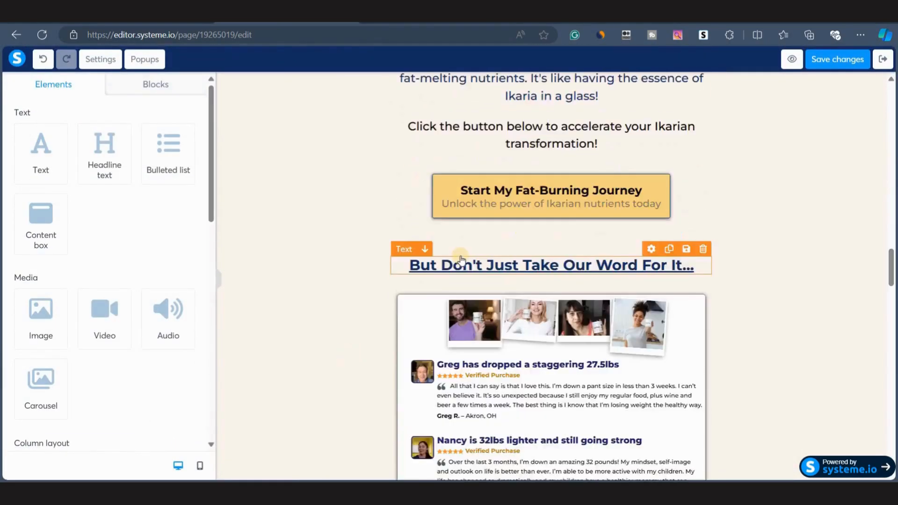
Link the package pricing image to the copied ClickBank HopLink by setting its click action URL.
{"action": "scroll", "coordinate": [461, 259], "scroll_direction": "up", "scroll_amount": 7}
{"action": "scroll", "coordinate": [461, 261], "scroll_direction": "down", "scroll_amount": 5}
{"action": "scroll", "coordinate": [461, 259], "scroll_direction": "down", "scroll_amount": 8}
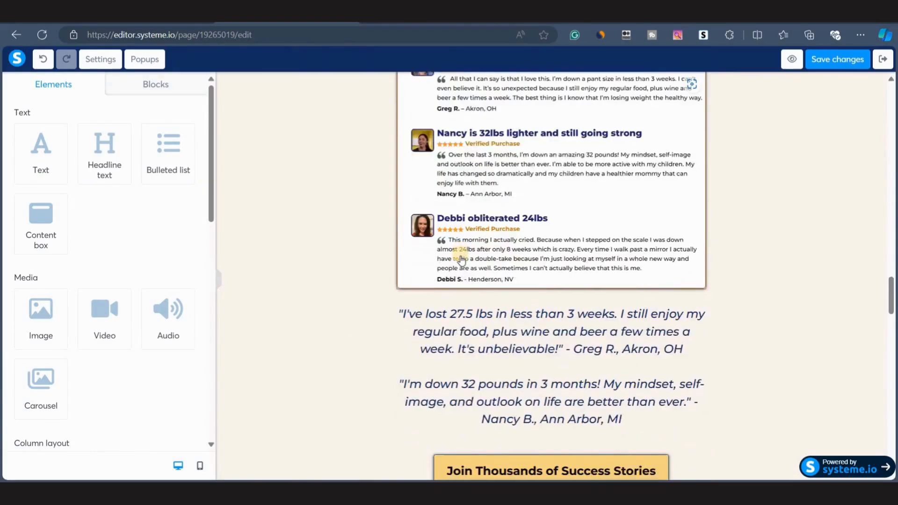
{"action": "scroll", "coordinate": [461, 259], "scroll_direction": "up", "scroll_amount": 3}
{"action": "scroll", "coordinate": [462, 260], "scroll_direction": "down", "scroll_amount": 10}
{"action": "scroll", "coordinate": [462, 259], "scroll_direction": "down", "scroll_amount": 4}
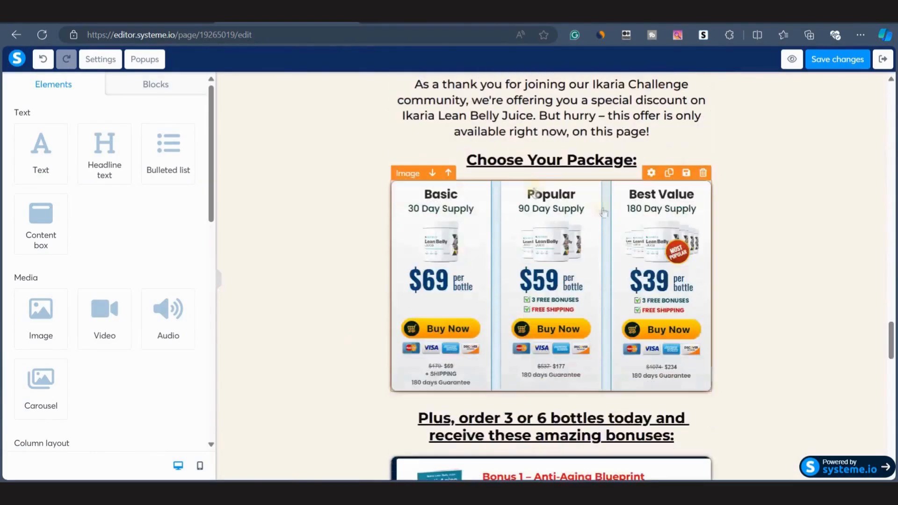
{"action": "left_click", "coordinate": [552, 297]}
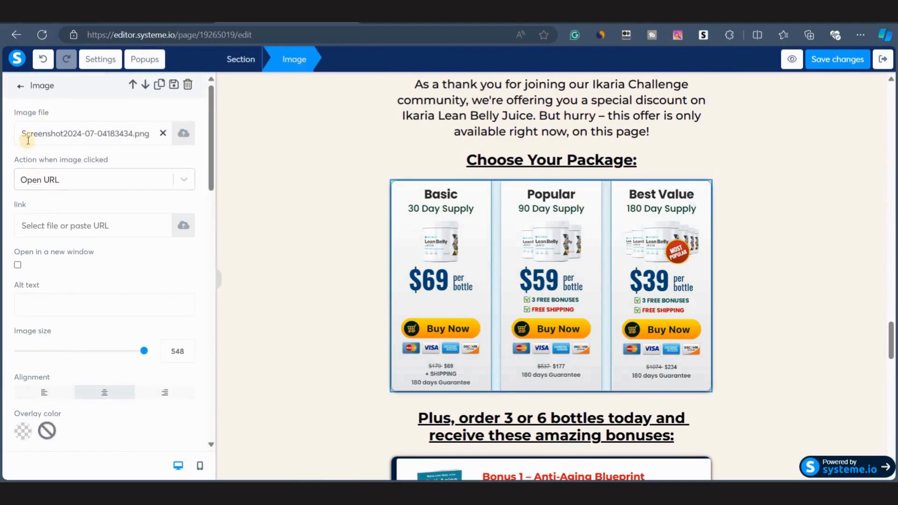
{"action": "left_click", "coordinate": [51, 220]}
{"action": "key", "text": "ctrl+v"}
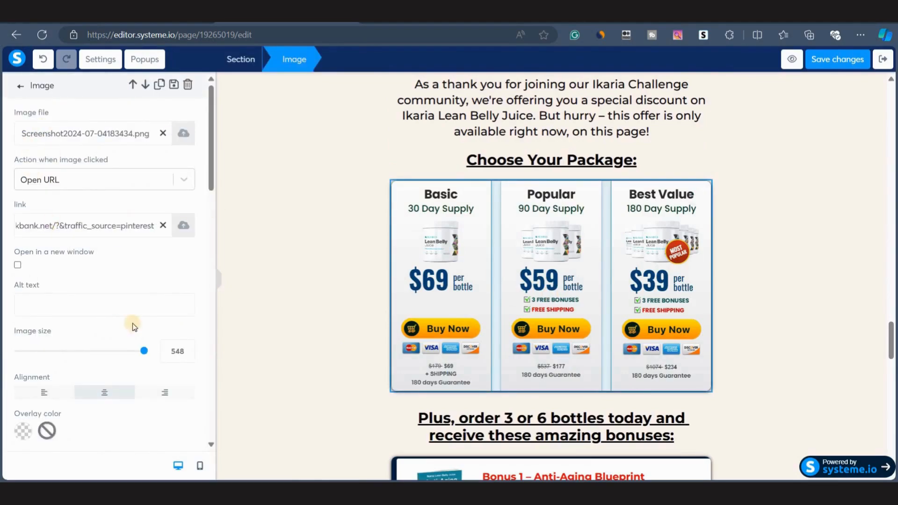
{"action": "left_click", "coordinate": [20, 86]}
Set the 'Yes! I Want to Turbocharge My Results' button's URL to the copied ClickBank HopLink.
{"action": "scroll", "coordinate": [425, 349], "scroll_direction": "down", "scroll_amount": 12}
{"action": "scroll", "coordinate": [426, 348], "scroll_direction": "down", "scroll_amount": 3}
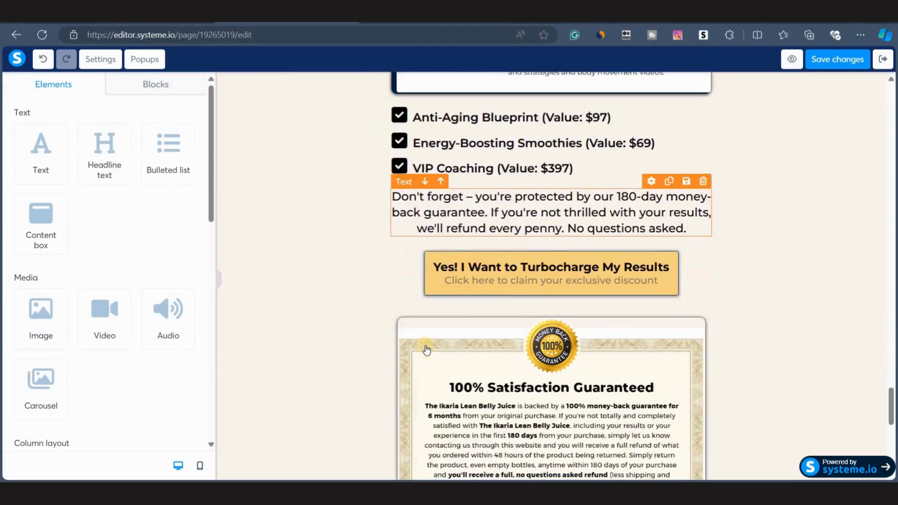
{"action": "left_click", "coordinate": [551, 272]}
{"action": "triple_click", "coordinate": [42, 182]}
{"action": "key", "text": "ctrl+v"}
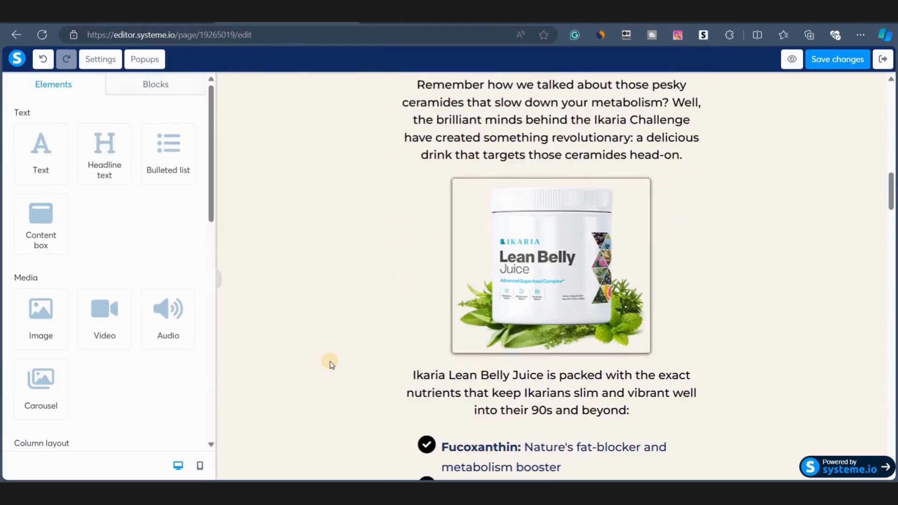
Switch to Claude and open the 'Ikaria Lean Belly Juice: 21-Day Transformation' chat.
{"action": "scroll", "coordinate": [437, 325], "scroll_direction": "down", "scroll_amount": 20}
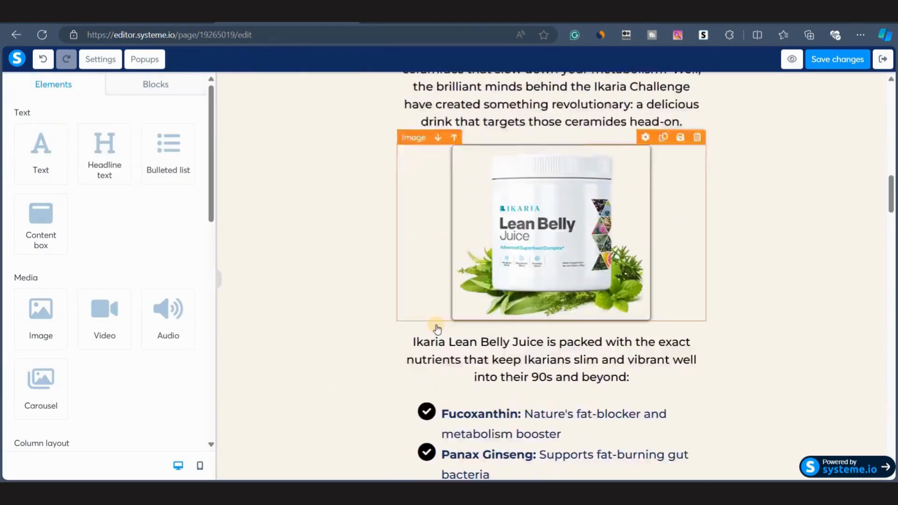
{"action": "scroll", "coordinate": [435, 324], "scroll_direction": "down", "scroll_amount": 2}
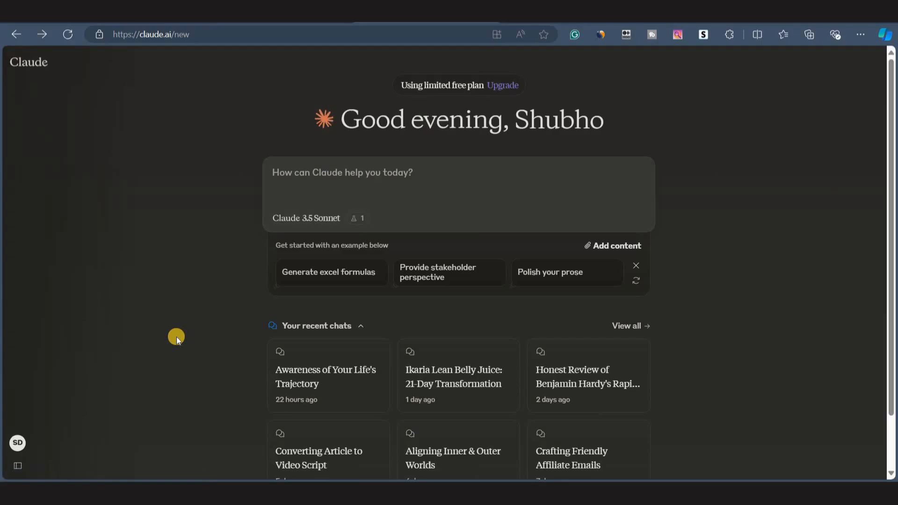
{"action": "left_click", "coordinate": [448, 396]}
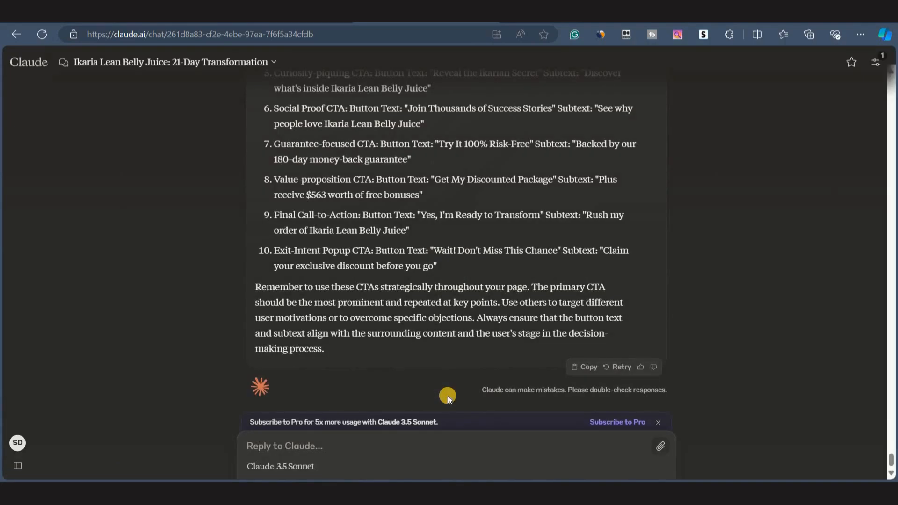
Copy the Email Sequence Generator prompt from the Prompt Library sheet and paste it into the Claude reply box.
{"action": "left_click", "coordinate": [241, 21]}
{"action": "left_click", "coordinate": [150, 313]}
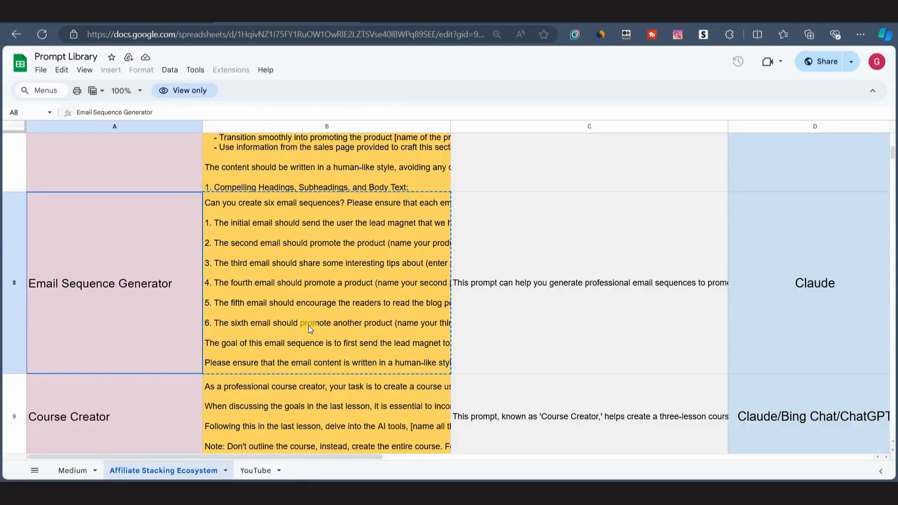
{"action": "left_click", "coordinate": [260, 306]}
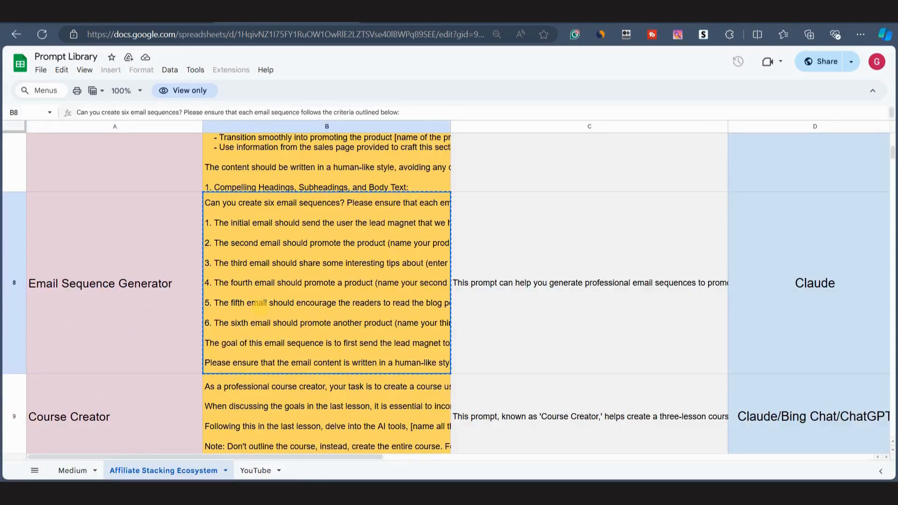
{"action": "left_click", "coordinate": [449, 23]}
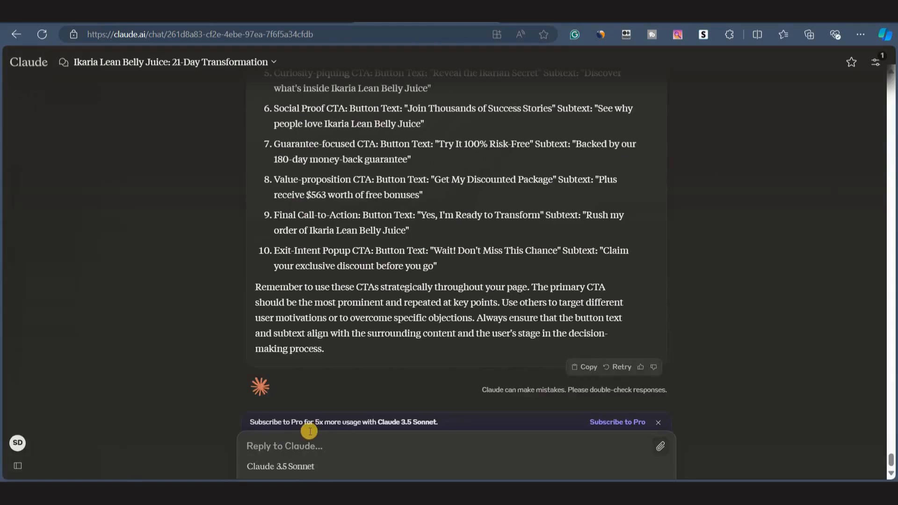
{"action": "key", "text": "ctrl+v"}
Replace the product placeholder in the second email's instruction with 'Ikaria Lean Belly Juice'.
{"action": "scroll", "coordinate": [251, 234], "scroll_direction": "up", "scroll_amount": 5}
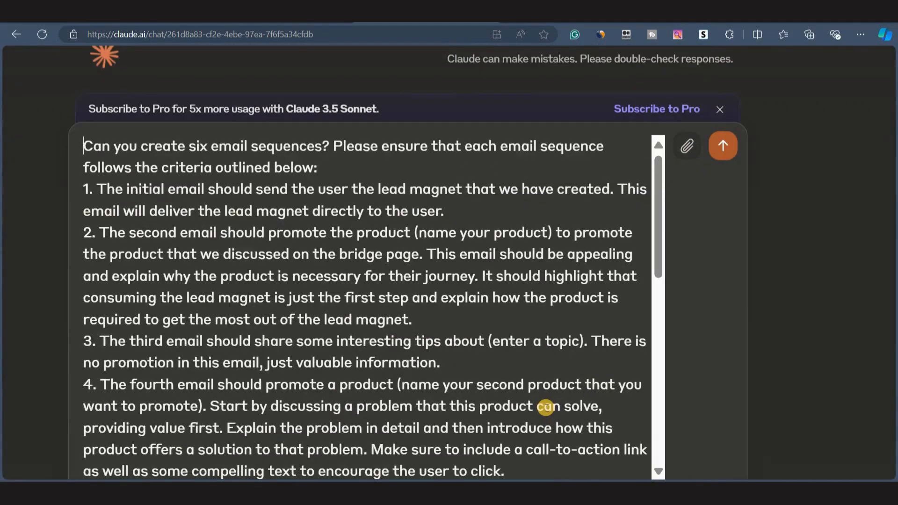
{"action": "left_click", "coordinate": [416, 232]}
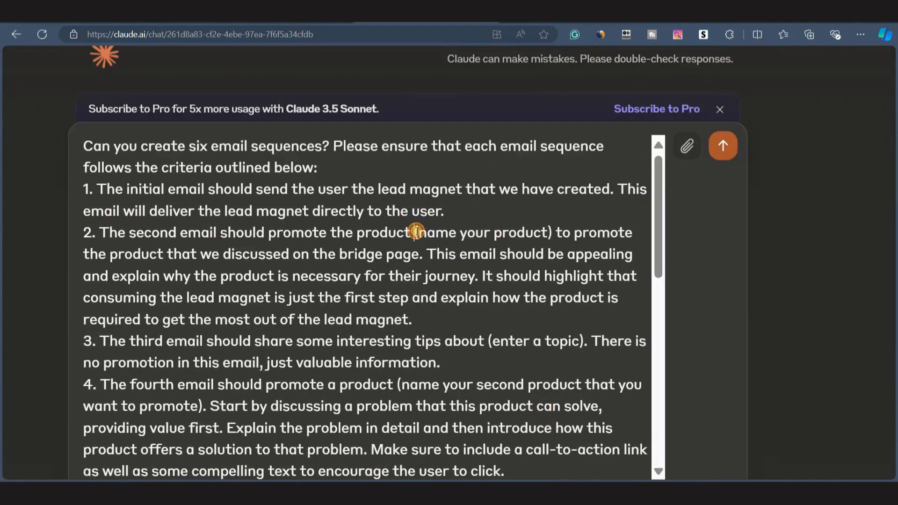
{"action": "left_click_drag", "start_coordinate": [416, 232], "coordinate": [551, 233]}
{"action": "type", "text": "Ikaria L"}
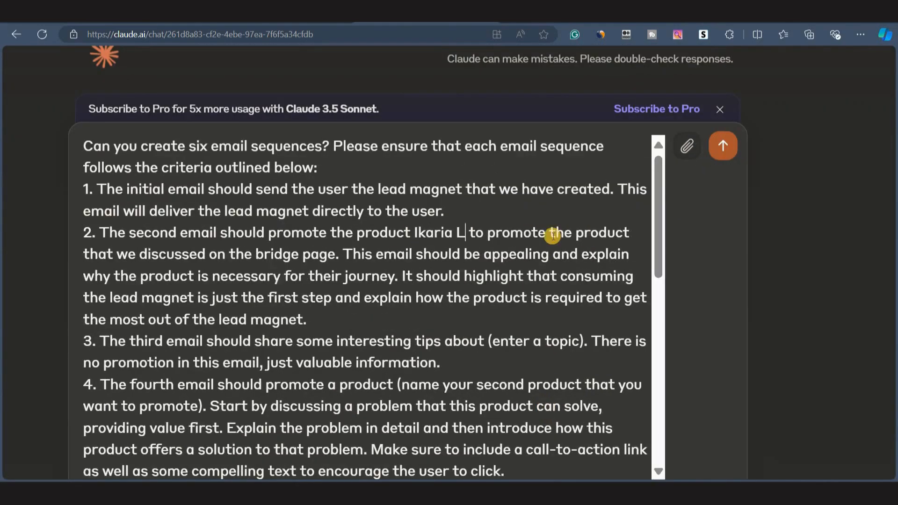
{"action": "type", "text": "ean B"}
{"action": "key", "text": "BackSpace"}
{"action": "left_click_drag", "start_coordinate": [415, 194], "coordinate": [569, 201]}
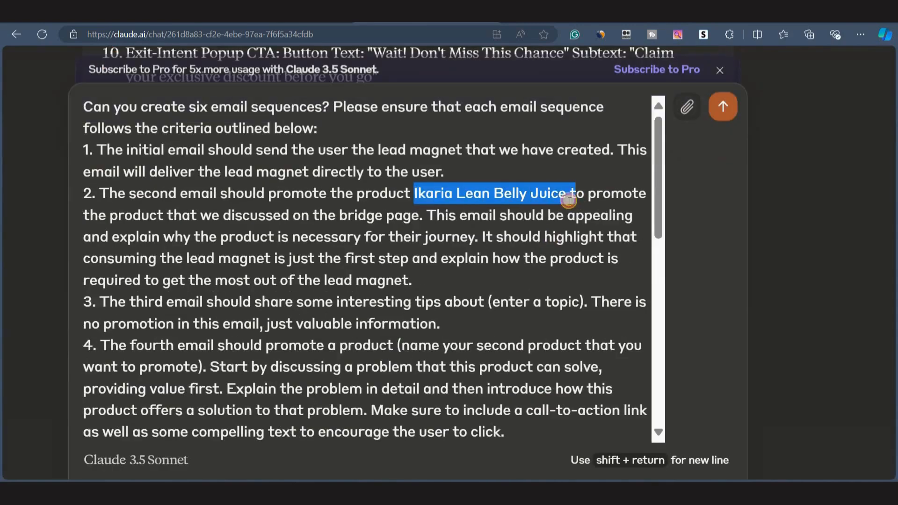
Replace the topic placeholder in the third email's instruction with 'healthy living'.
{"action": "left_click", "coordinate": [307, 258]}
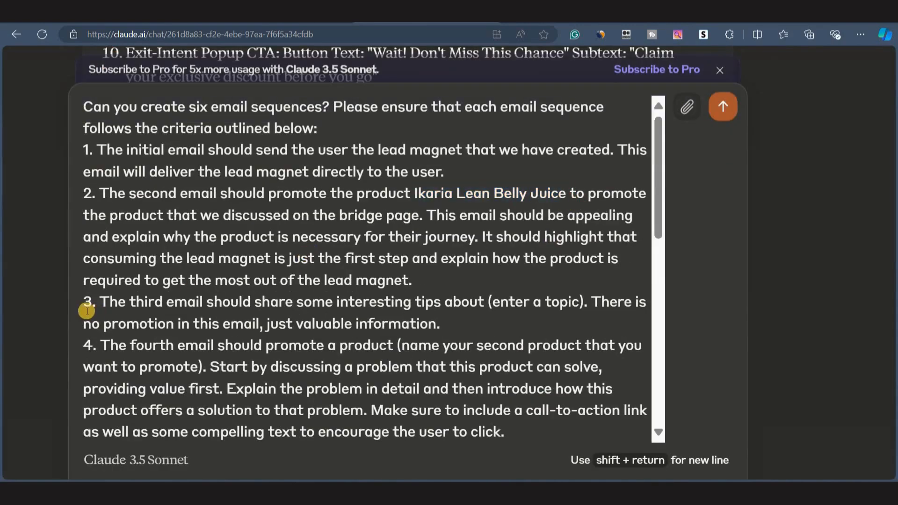
{"action": "left_click_drag", "start_coordinate": [100, 301], "coordinate": [486, 320]}
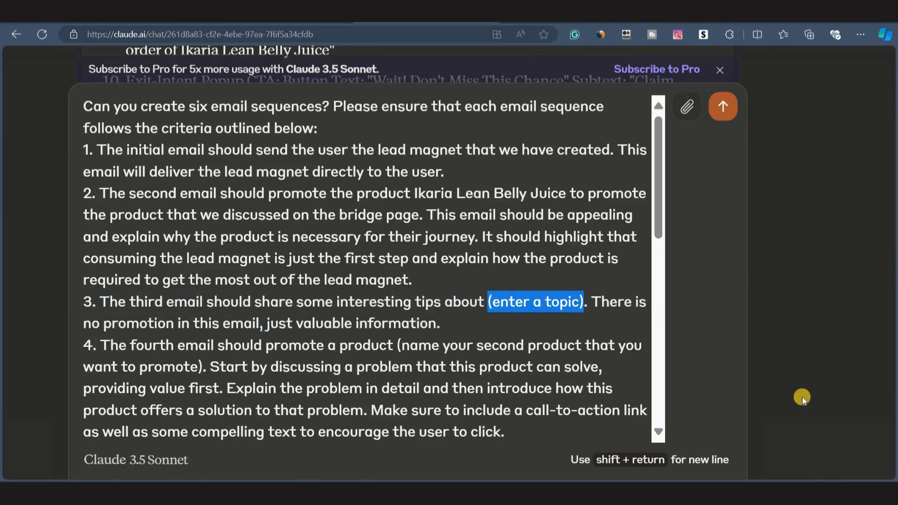
{"action": "type", "text": "healthy living"}
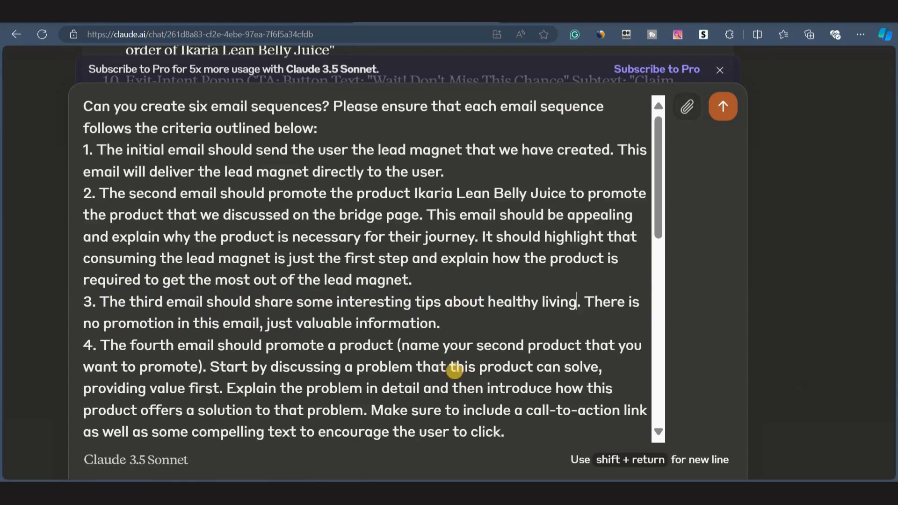
{"action": "left_click", "coordinate": [486, 302]}
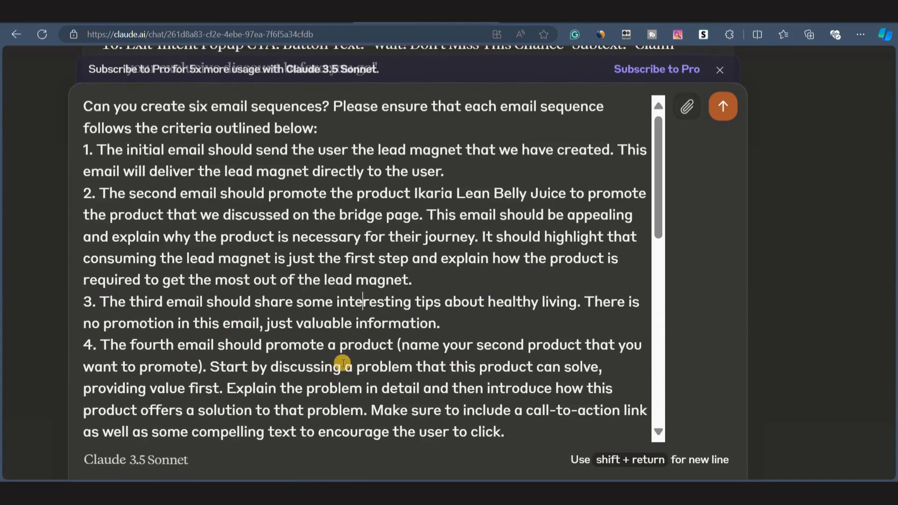
Replace the second-product placeholder in the fourth email's instruction with 'Custom Keto Diet'.
{"action": "left_click", "coordinate": [398, 344]}
{"action": "scroll", "coordinate": [105, 303], "scroll_direction": "down", "scroll_amount": 1}
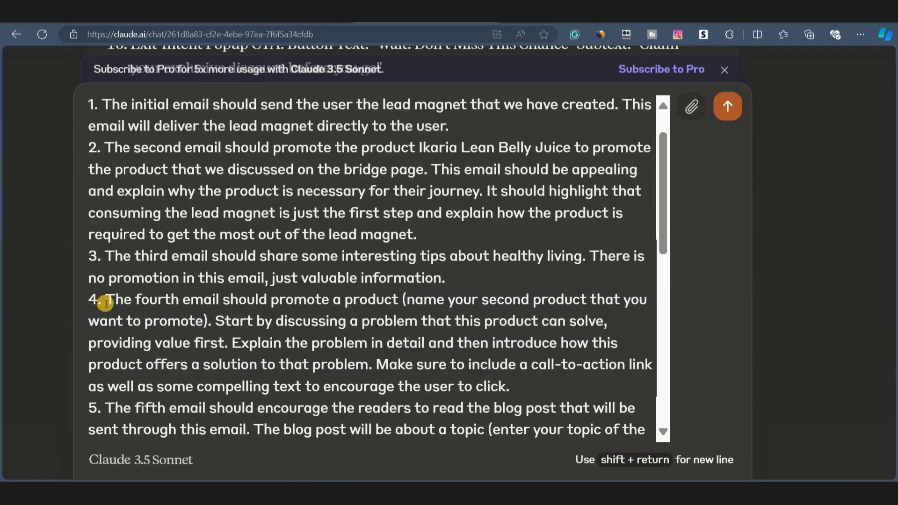
{"action": "left_click_drag", "start_coordinate": [106, 304], "coordinate": [509, 386]}
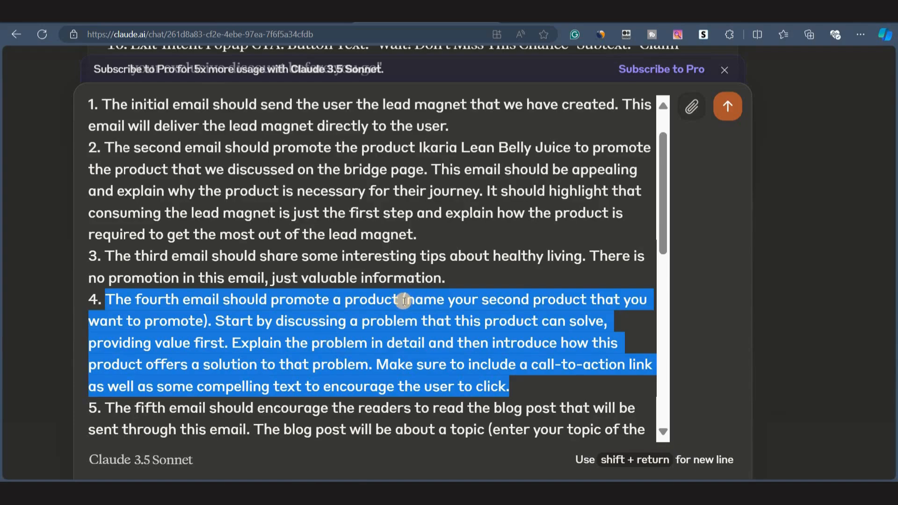
{"action": "left_click_drag", "start_coordinate": [402, 302], "coordinate": [208, 322]}
{"action": "type", "text": "Custom Keto Die"}
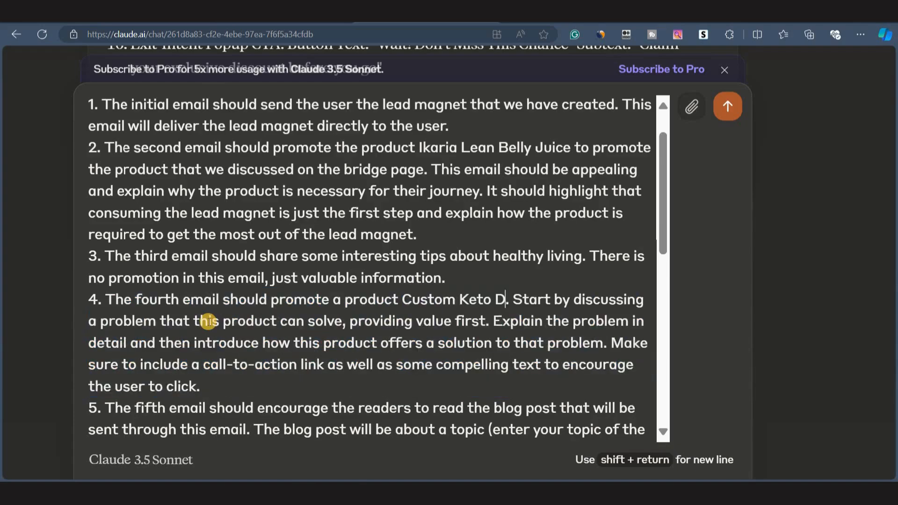
{"action": "type", "text": "t"}
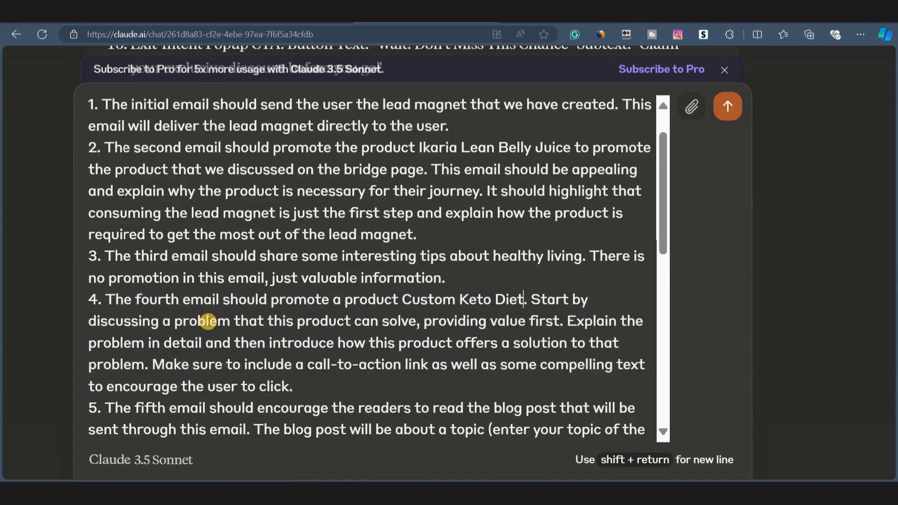
Locate the blog-post topic placeholder in the fifth email's instruction.
{"action": "scroll", "coordinate": [216, 358], "scroll_direction": "down", "scroll_amount": 3}
{"action": "left_click_drag", "start_coordinate": [105, 252], "coordinate": [152, 296]}
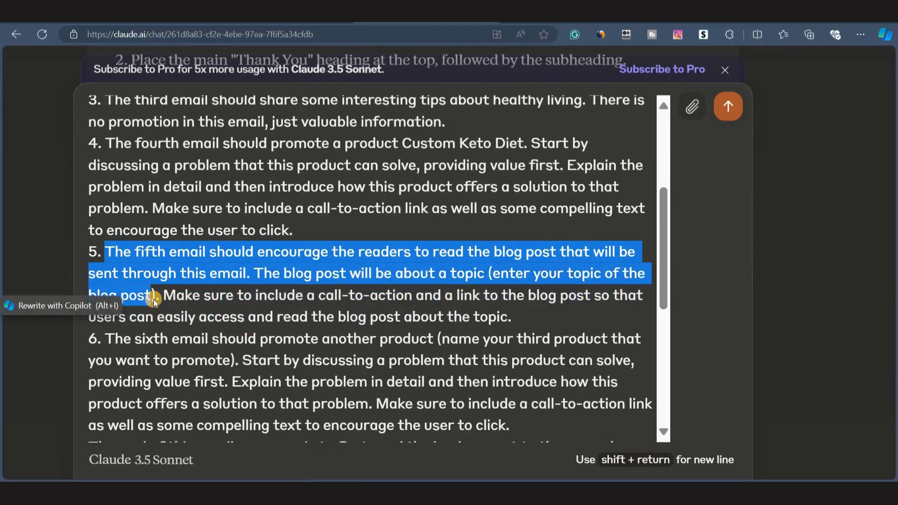
{"action": "left_click", "coordinate": [305, 329]}
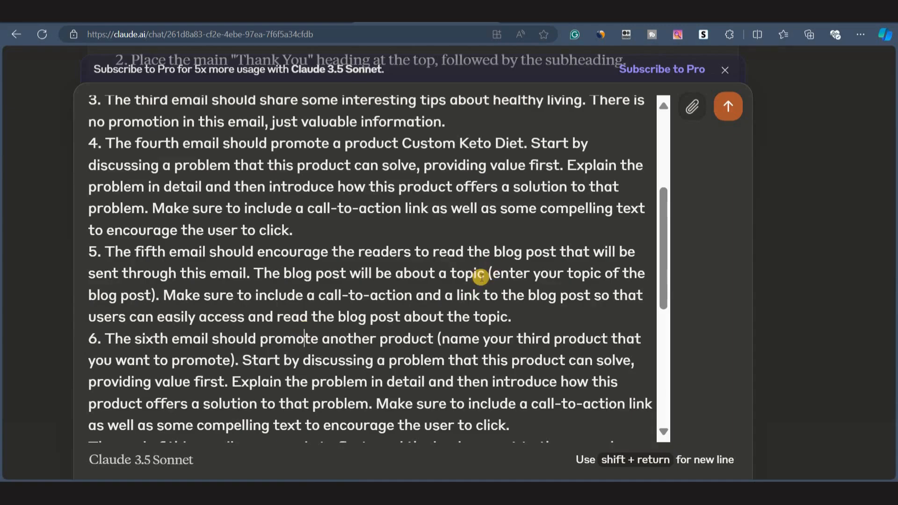
Replace the blog-post topic placeholder in the fifth email's instruction with "10 things do while doing Ikaria".
{"action": "left_click_drag", "start_coordinate": [486, 275], "coordinate": [154, 299]}
{"action": "type", "text": "\"10 things do while doing Ikaria\""}
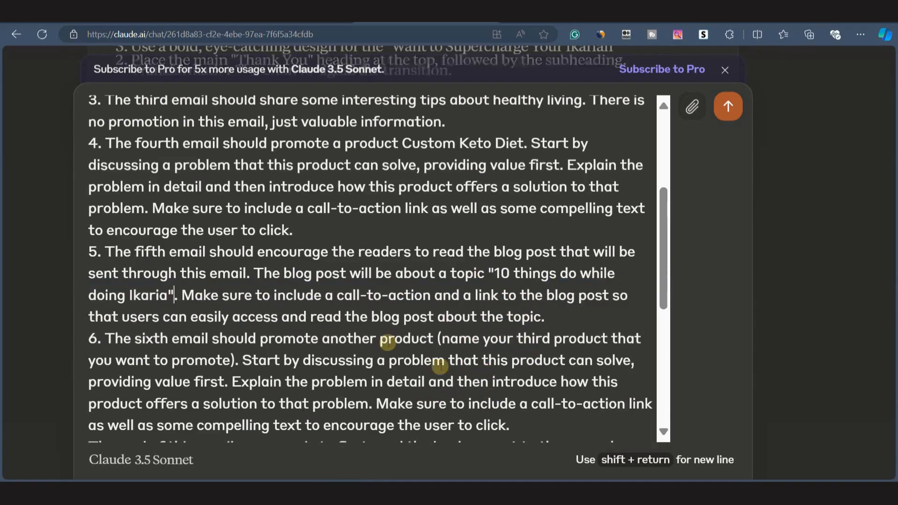
Replace the third-product placeholder in the sixth email's instruction with 'Resistance Band'.
{"action": "left_click_drag", "start_coordinate": [106, 339], "coordinate": [236, 363]}
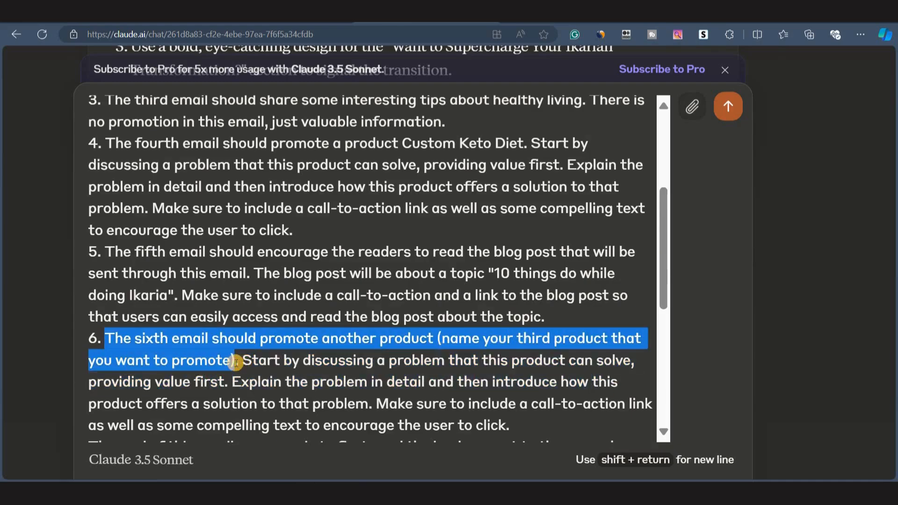
{"action": "left_click_drag", "start_coordinate": [438, 337], "coordinate": [236, 364]}
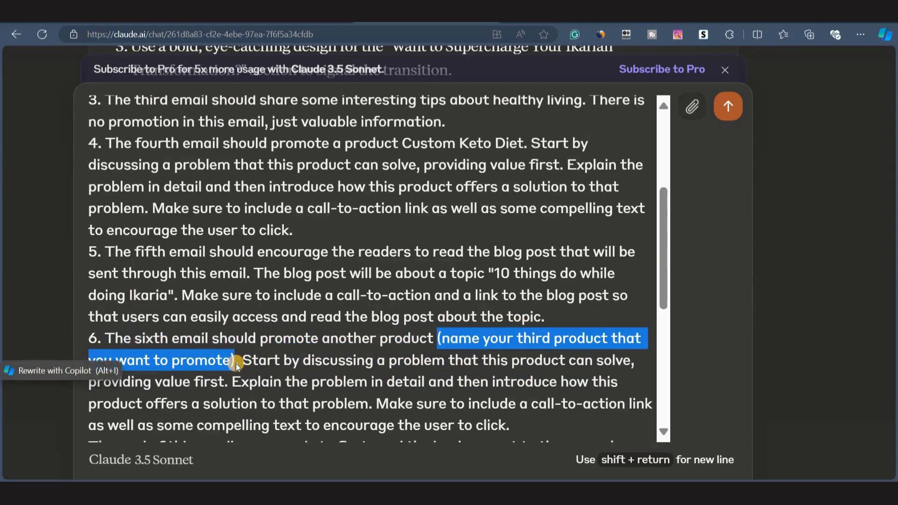
{"action": "left_click", "coordinate": [236, 363]}
{"action": "left_click_drag", "start_coordinate": [436, 337], "coordinate": [236, 362]}
{"action": "type", "text": "Resistance Band"}
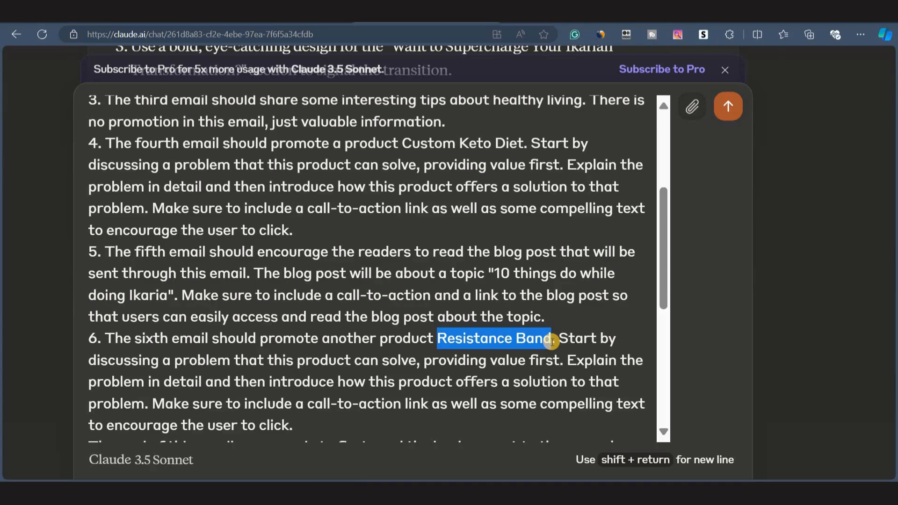
Review the completed six-email prompt and submit it to Claude.
{"action": "scroll", "coordinate": [584, 327], "scroll_direction": "down", "scroll_amount": 2}
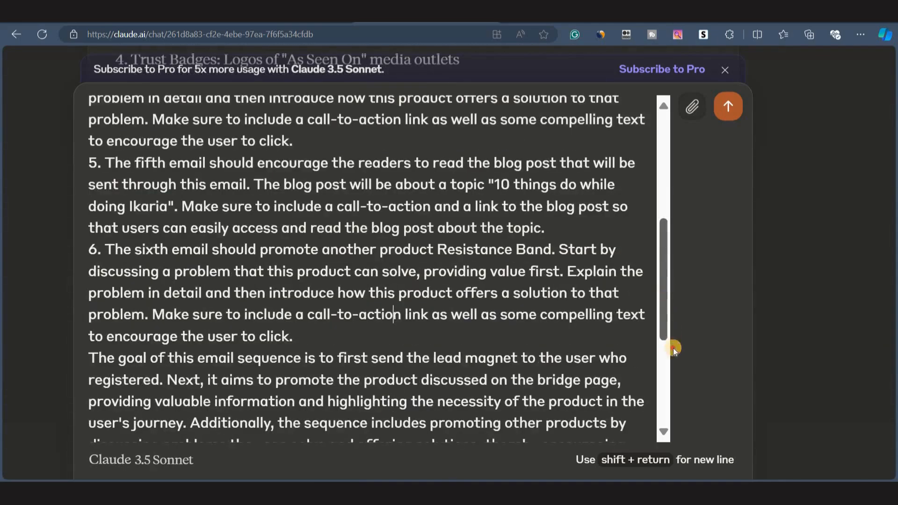
{"action": "scroll", "coordinate": [671, 355], "scroll_direction": "down", "scroll_amount": 5}
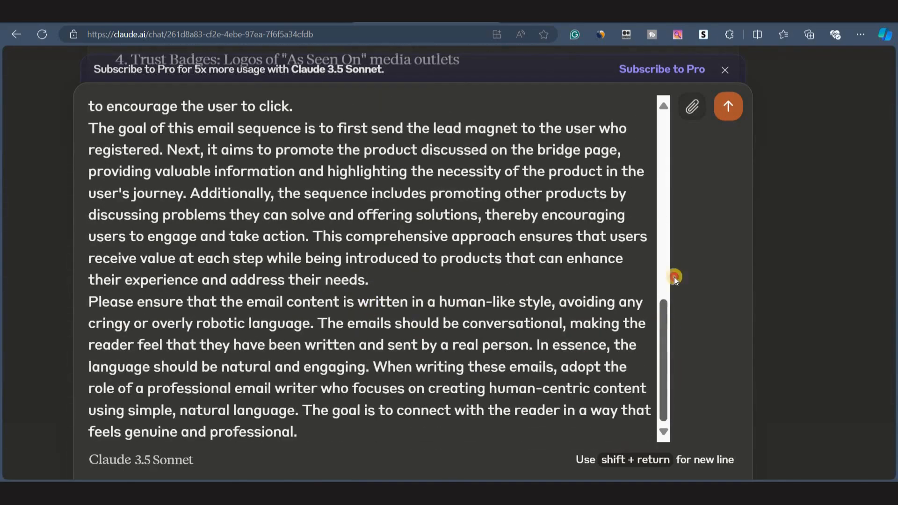
{"action": "scroll", "coordinate": [673, 243], "scroll_direction": "up", "scroll_amount": 5}
{"action": "scroll", "coordinate": [667, 140], "scroll_direction": "up", "scroll_amount": 5}
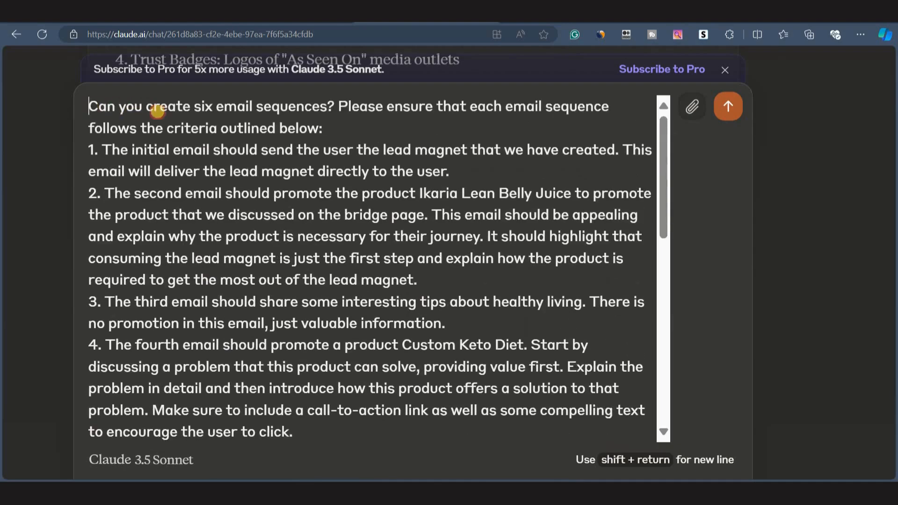
{"action": "left_click_drag", "start_coordinate": [89, 106], "coordinate": [333, 106]}
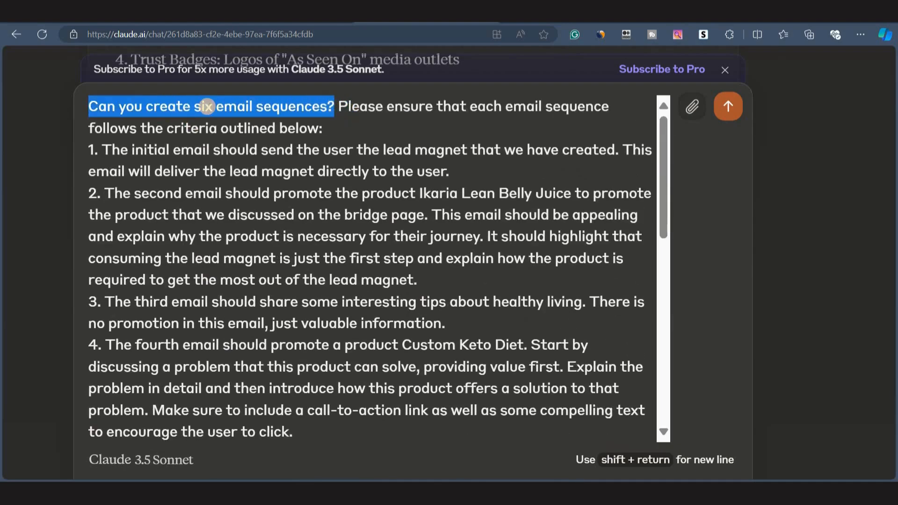
{"action": "left_click_drag", "start_coordinate": [664, 227], "coordinate": [667, 337]}
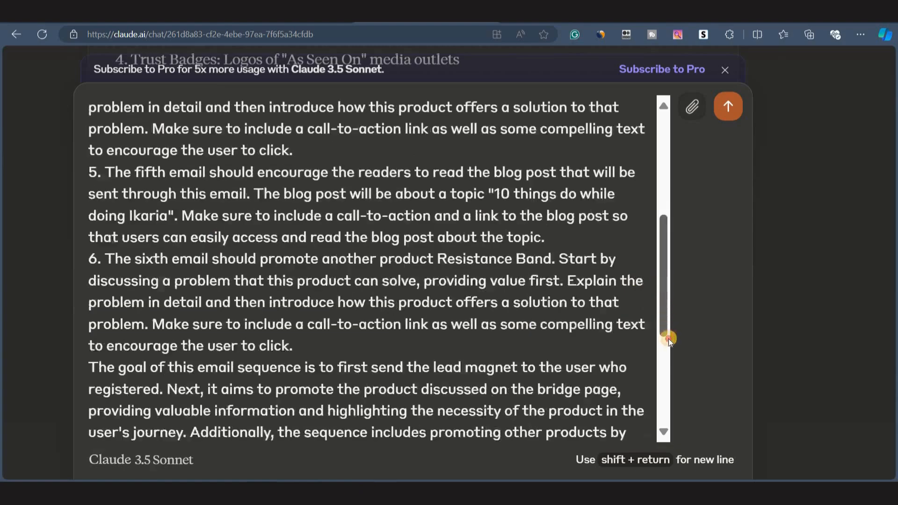
{"action": "left_click", "coordinate": [293, 260]}
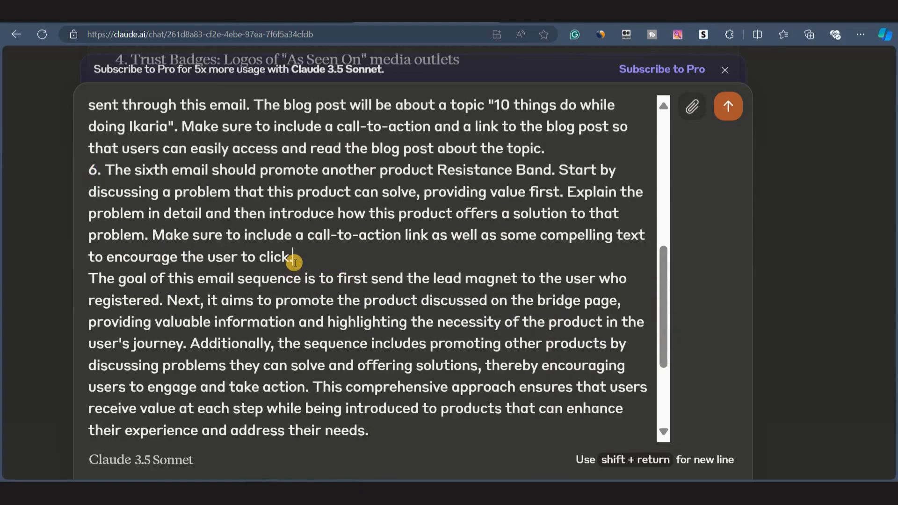
{"action": "key", "text": "shift+Return"}
{"action": "type", "text": "7."}
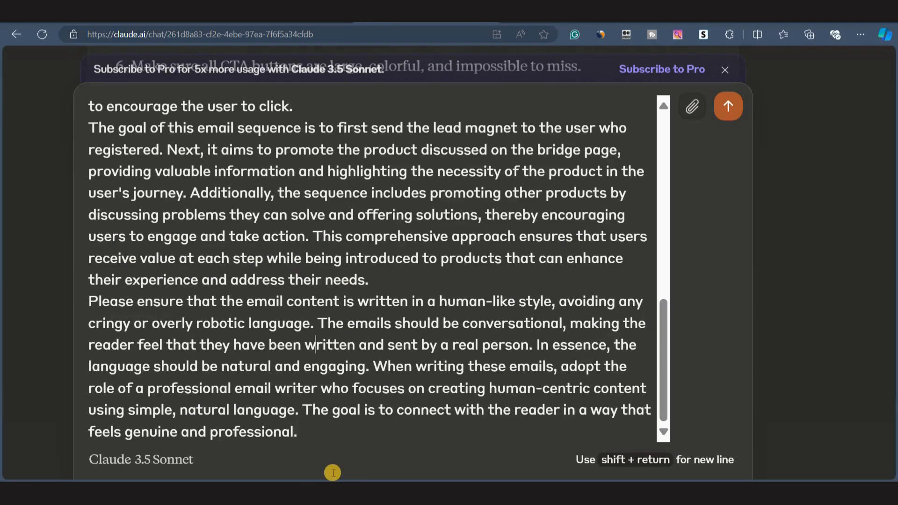
{"action": "key", "text": "Return"}
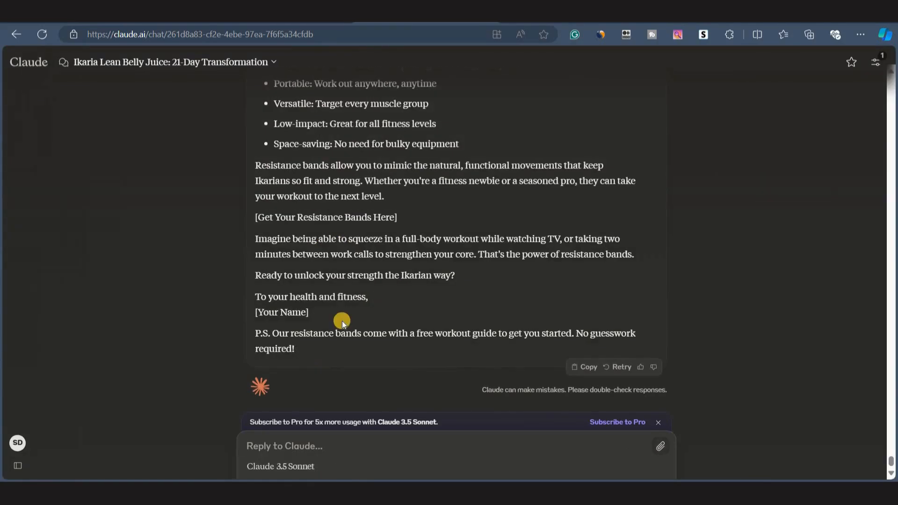
Read through Claude's generated email sequence.
{"action": "scroll", "coordinate": [342, 320], "scroll_direction": "up", "scroll_amount": 15}
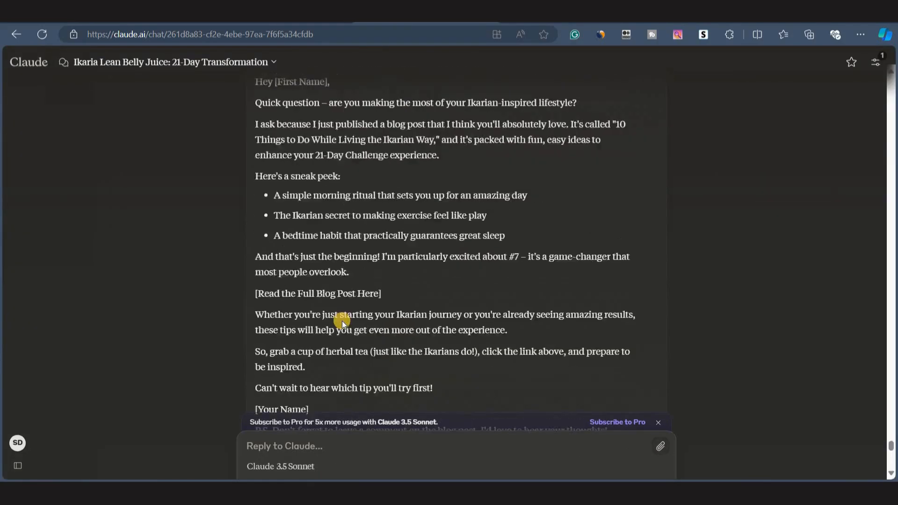
{"action": "scroll", "coordinate": [341, 321], "scroll_direction": "up", "scroll_amount": 6}
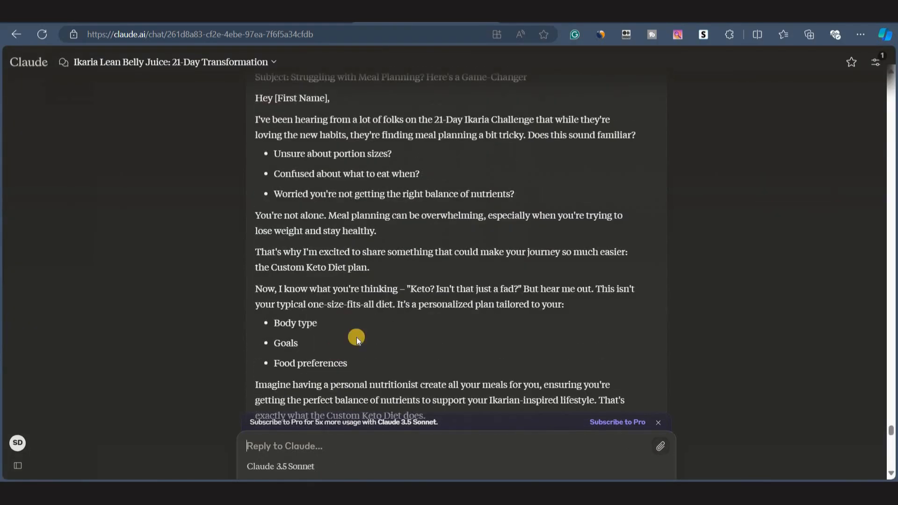
{"action": "scroll", "coordinate": [334, 348], "scroll_direction": "down", "scroll_amount": 14}
{"action": "scroll", "coordinate": [357, 338], "scroll_direction": "up", "scroll_amount": 15}
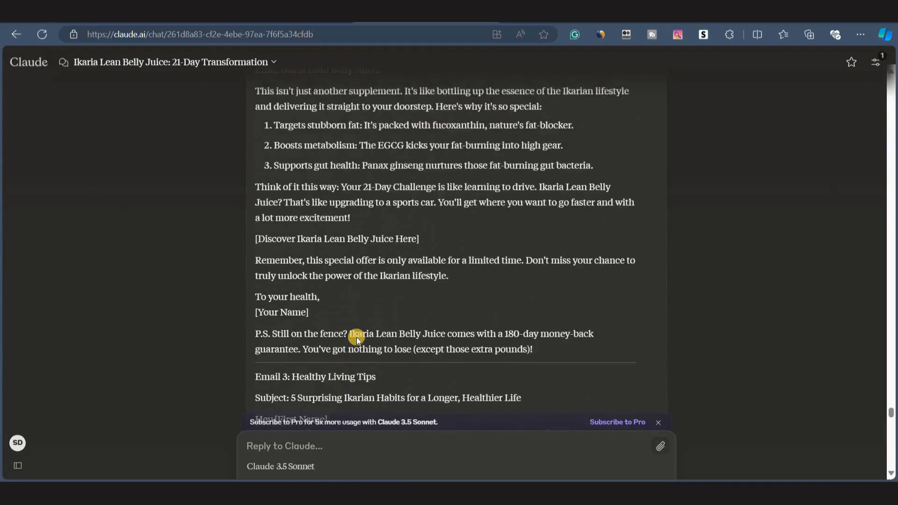
{"action": "scroll", "coordinate": [356, 338], "scroll_direction": "down", "scroll_amount": 2}
{"action": "scroll", "coordinate": [356, 338], "scroll_direction": "down", "scroll_amount": 20}
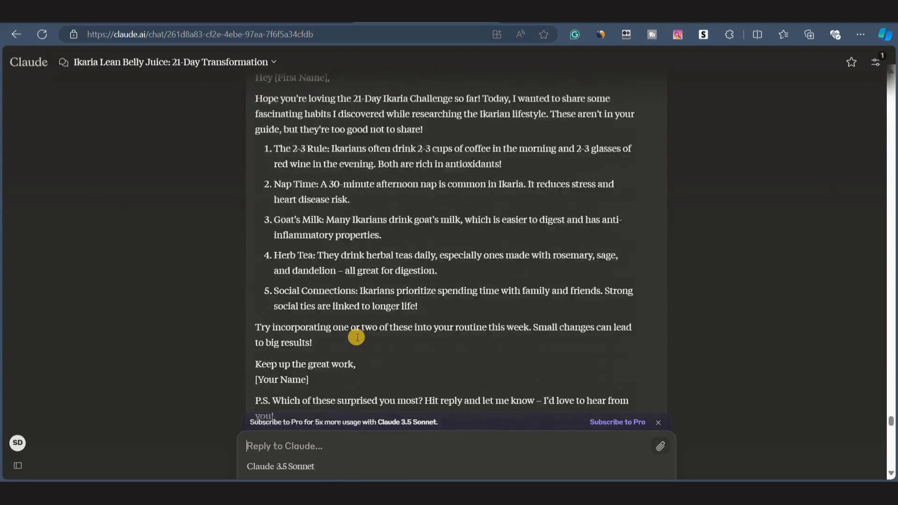
{"action": "scroll", "coordinate": [301, 298], "scroll_direction": "up", "scroll_amount": 20}
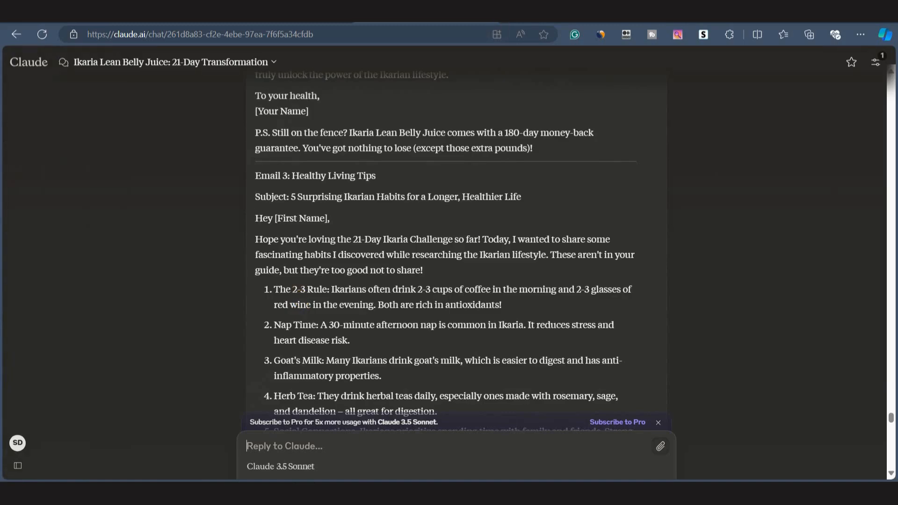
Switch to systeme.io and create an email campaign named 'Ikaraia Challenge'.
{"action": "left_click", "coordinate": [507, 17]}
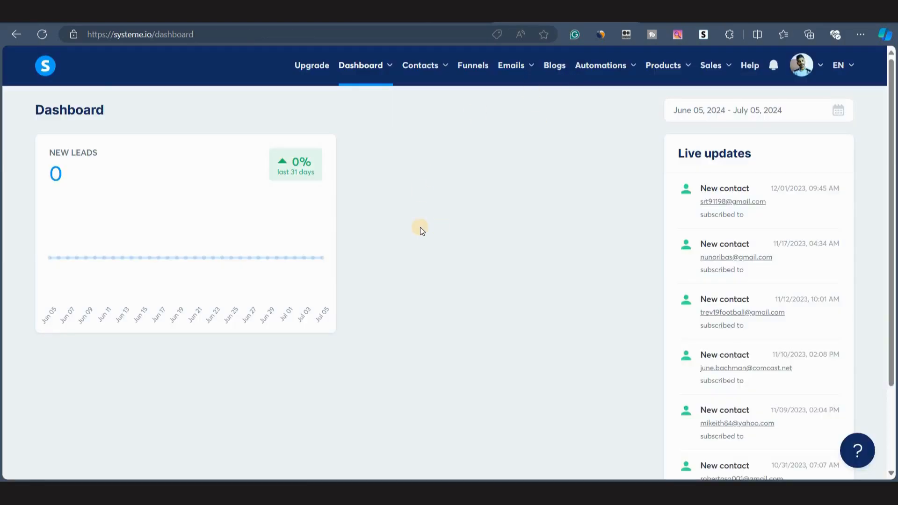
{"action": "mouse_move", "coordinate": [517, 68]}
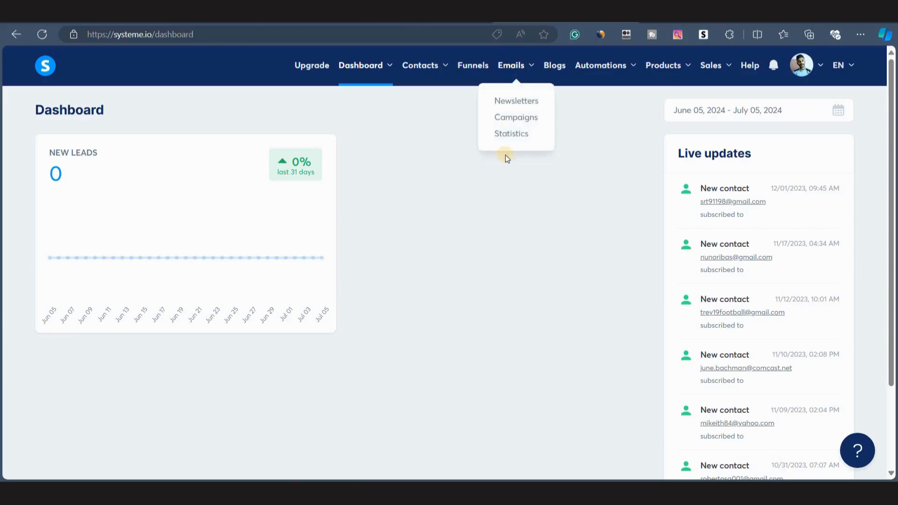
{"action": "left_click", "coordinate": [519, 118]}
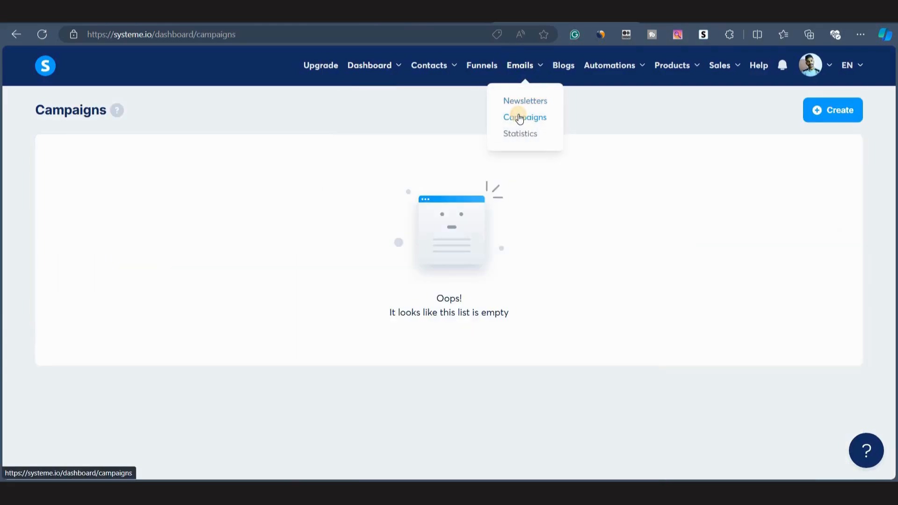
{"action": "left_click", "coordinate": [828, 114]}
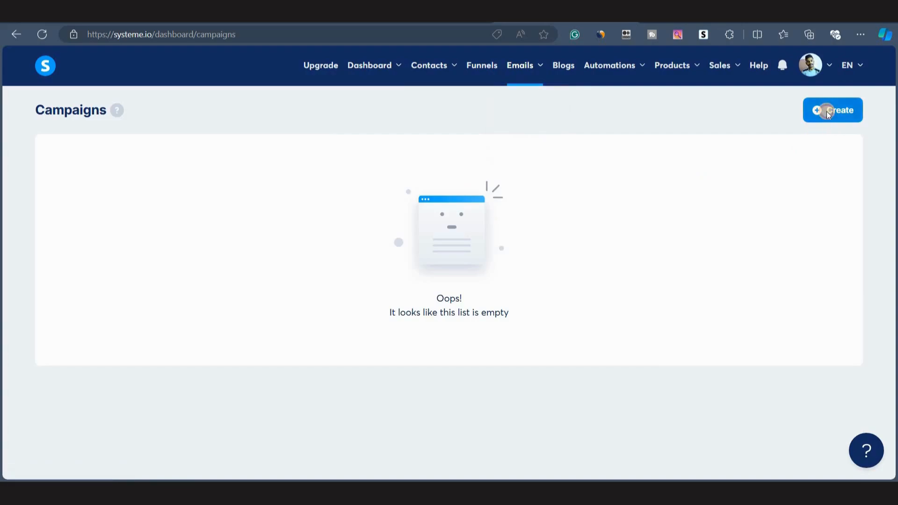
{"action": "left_click", "coordinate": [297, 226]}
{"action": "type", "text": "Ikaraia Challenge"}
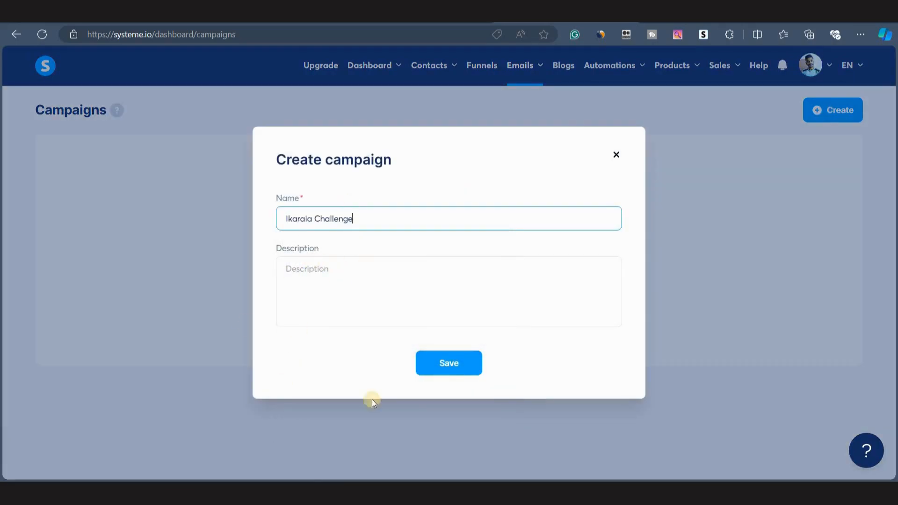
{"action": "left_click", "coordinate": [450, 362]}
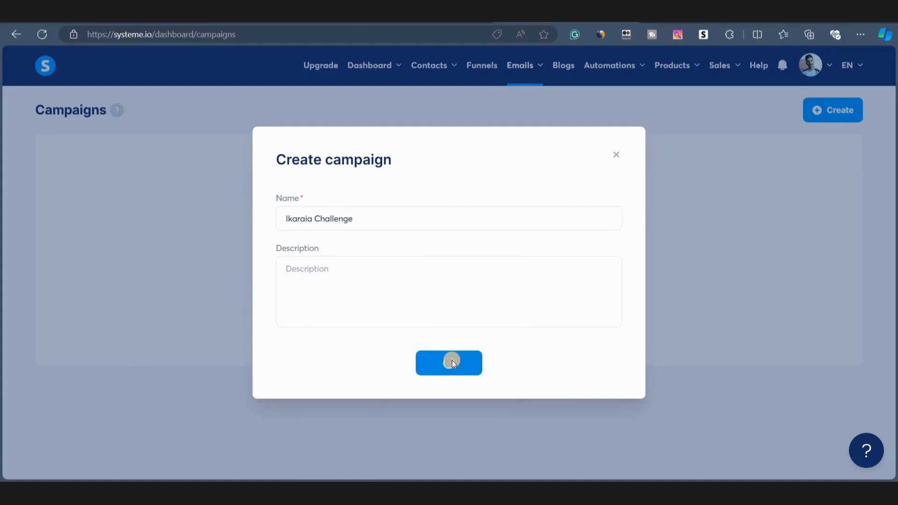
Start a new campaign step and paste the first email's subject 'Your 21-Day Ikaria Challenge Guide Is Here!' copied from Claude.
{"action": "left_click", "coordinate": [85, 182]}
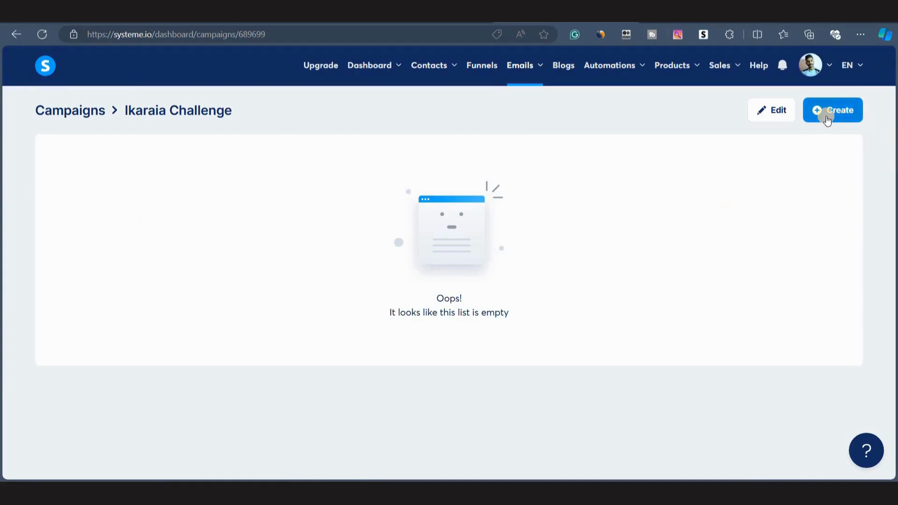
{"action": "left_click", "coordinate": [827, 120]}
{"action": "left_click", "coordinate": [316, 193]}
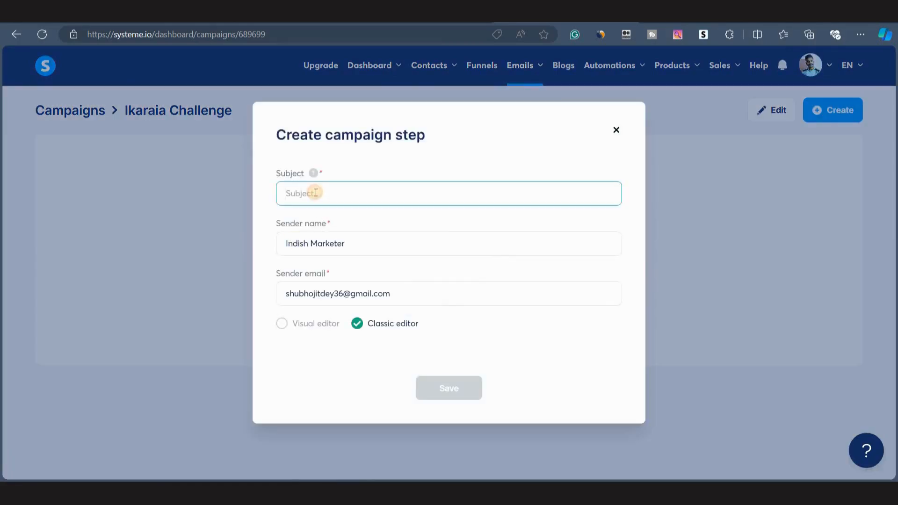
{"action": "left_click", "coordinate": [373, 15]}
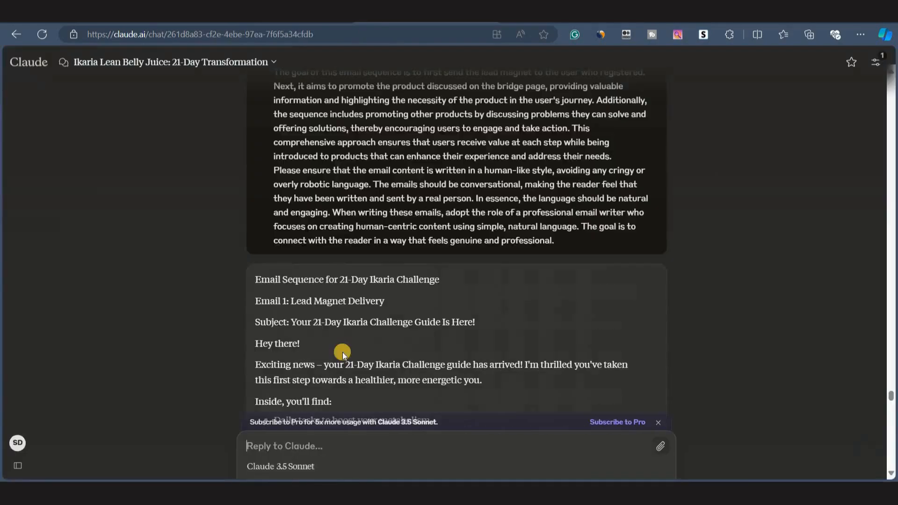
{"action": "left_click_drag", "start_coordinate": [291, 322], "coordinate": [491, 318]}
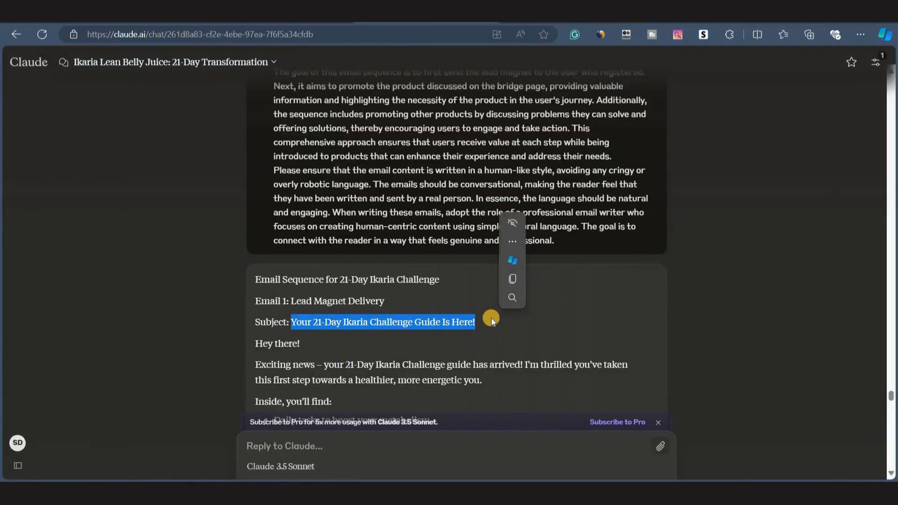
{"action": "key", "text": "ctrl+c"}
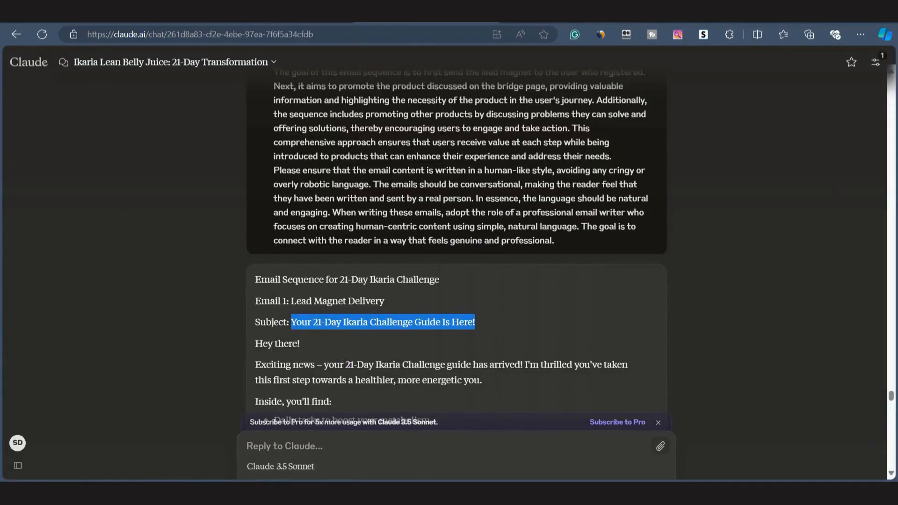
{"action": "key", "text": "alt+Tab"}
{"action": "key", "text": "ctrl+v"}
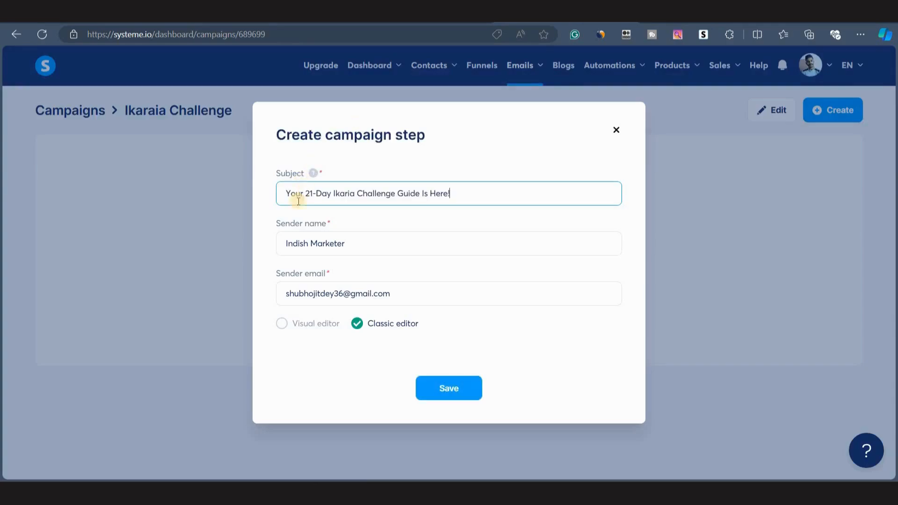
Enter a new sender name, keep the sender email, and save the campaign step.
{"action": "triple_click", "coordinate": [379, 242]}
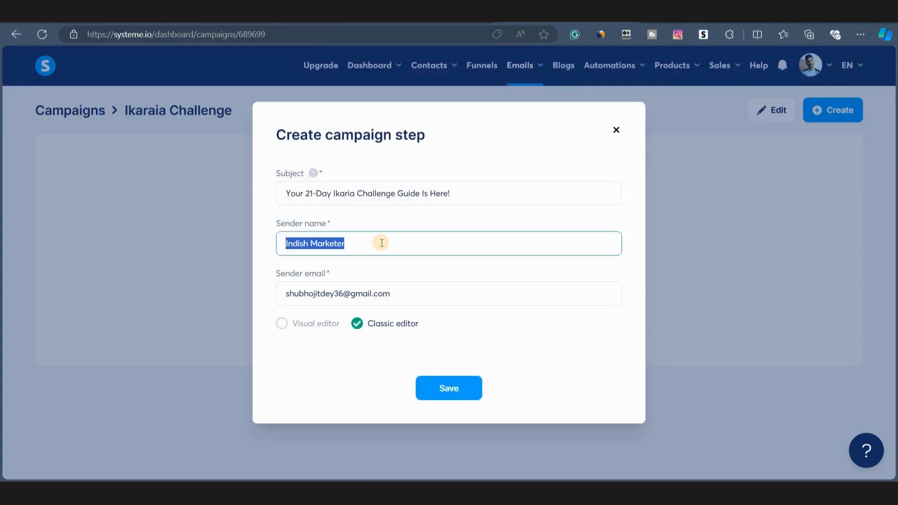
{"action": "key", "text": "BackSpace"}
{"action": "type", "text": "John"}
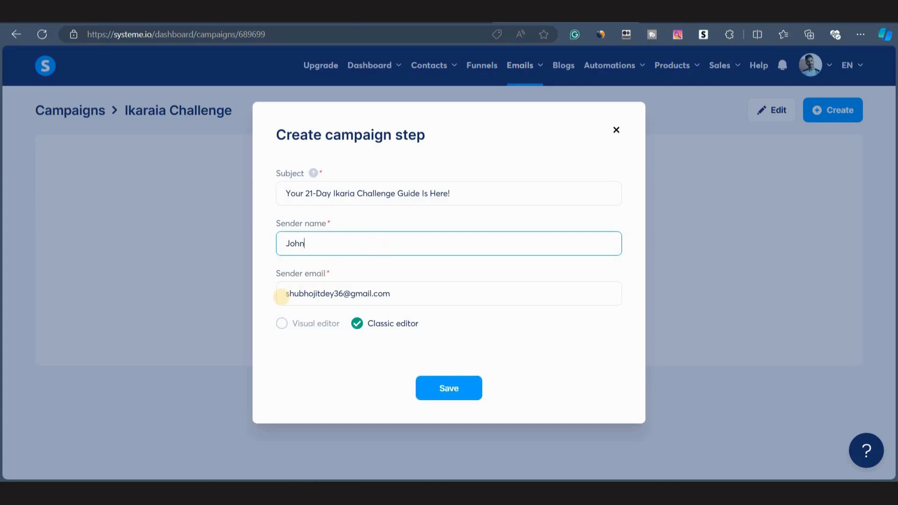
{"action": "mouse_move", "coordinate": [282, 295]}
{"action": "left_mouse_down"}
{"action": "mouse_move", "coordinate": [411, 301]}
{"action": "mouse_move", "coordinate": [285, 293]}
{"action": "left_mouse_up"}
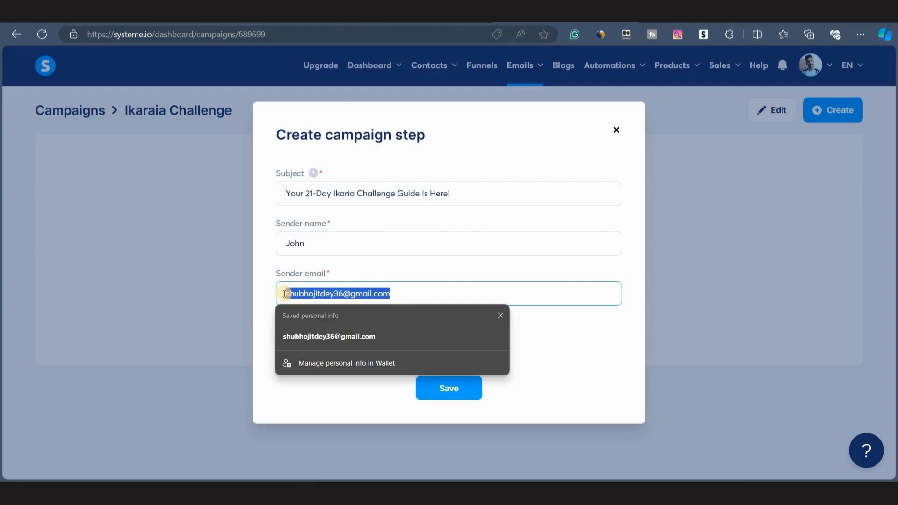
{"action": "left_click", "coordinate": [290, 294]}
{"action": "left_click", "coordinate": [369, 276]}
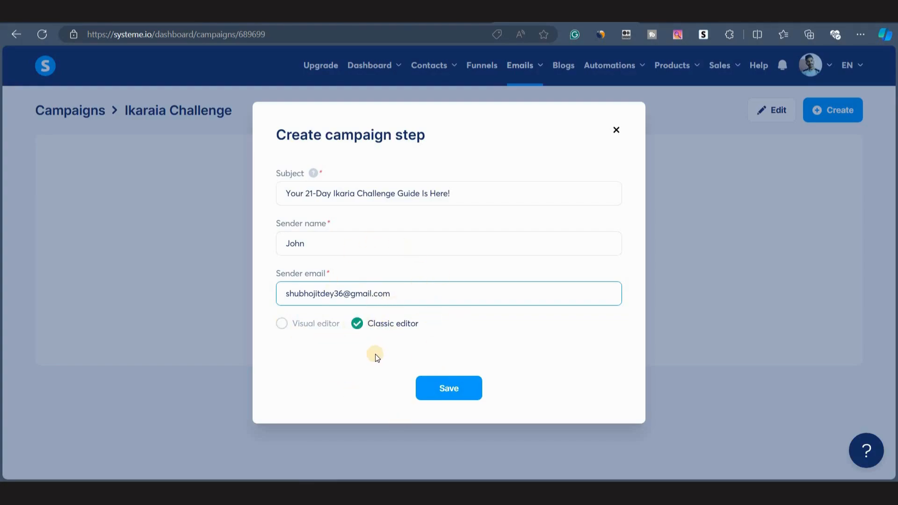
{"action": "left_click", "coordinate": [441, 396]}
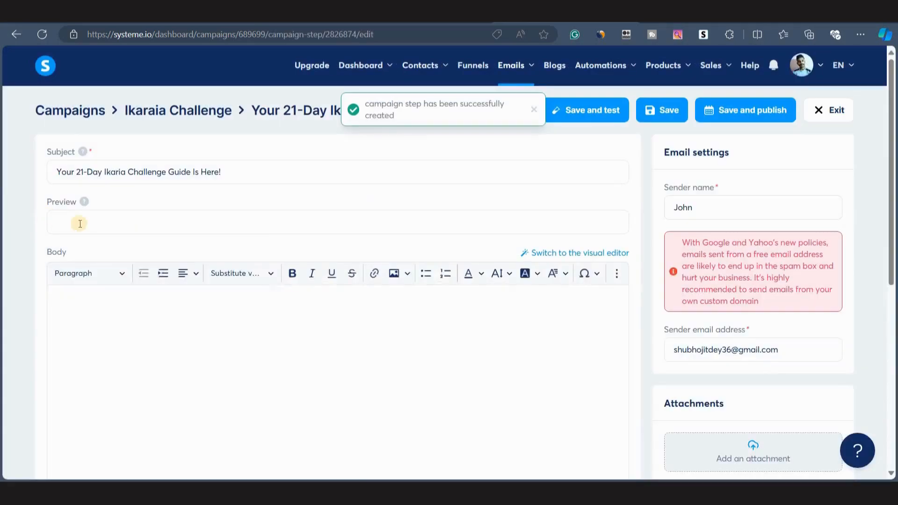
{"action": "left_click", "coordinate": [77, 225]}
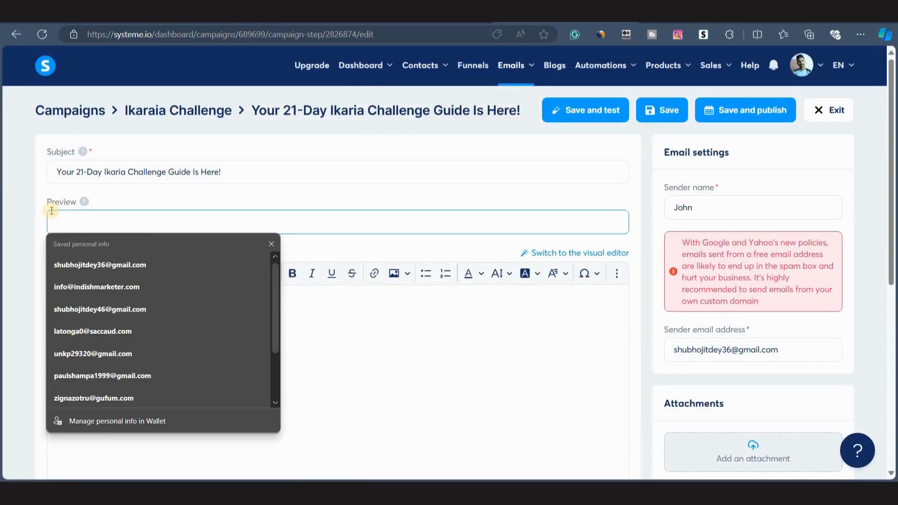
Copy the first email's body from Claude and paste it into the campaign step's email body.
{"action": "left_click", "coordinate": [41, 200]}
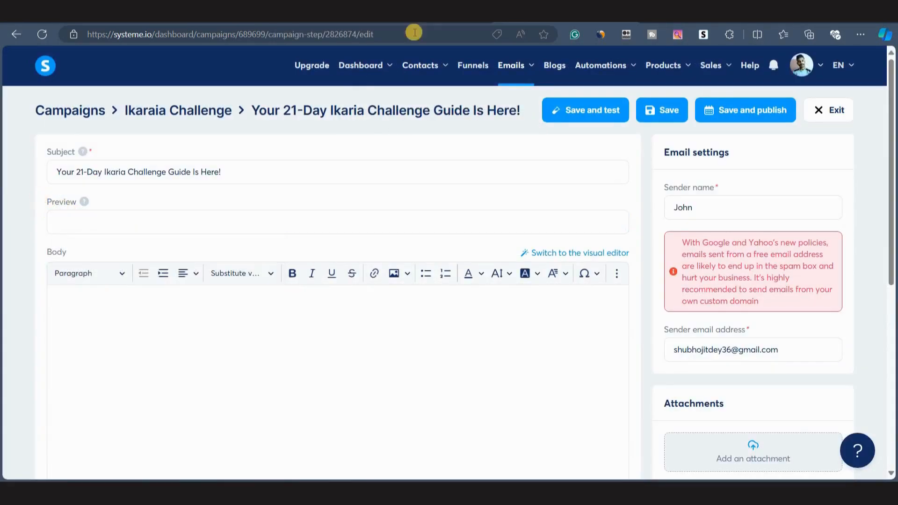
{"action": "left_click", "coordinate": [383, 15]}
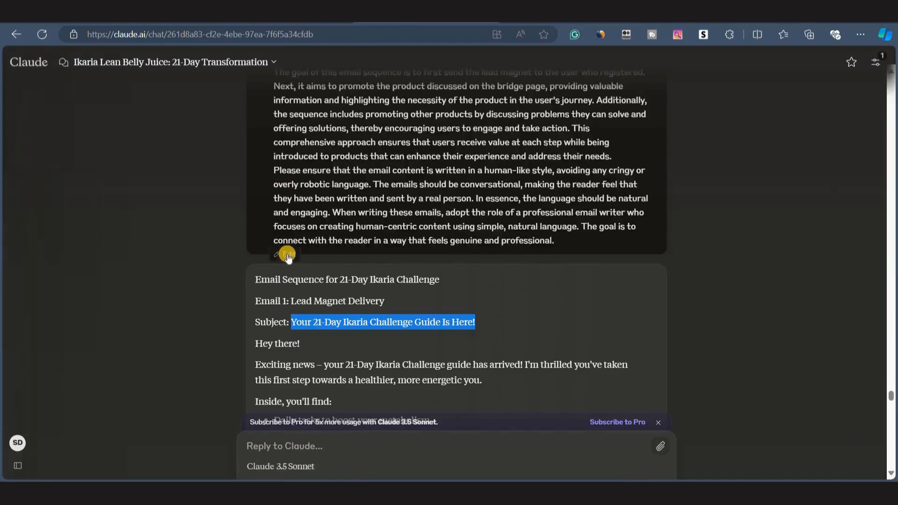
{"action": "scroll", "coordinate": [326, 273], "scroll_direction": "down", "scroll_amount": 3}
{"action": "left_click", "coordinate": [331, 272]}
{"action": "scroll", "coordinate": [331, 272], "scroll_direction": "down", "scroll_amount": 3}
{"action": "scroll", "coordinate": [327, 269], "scroll_direction": "up", "scroll_amount": 2}
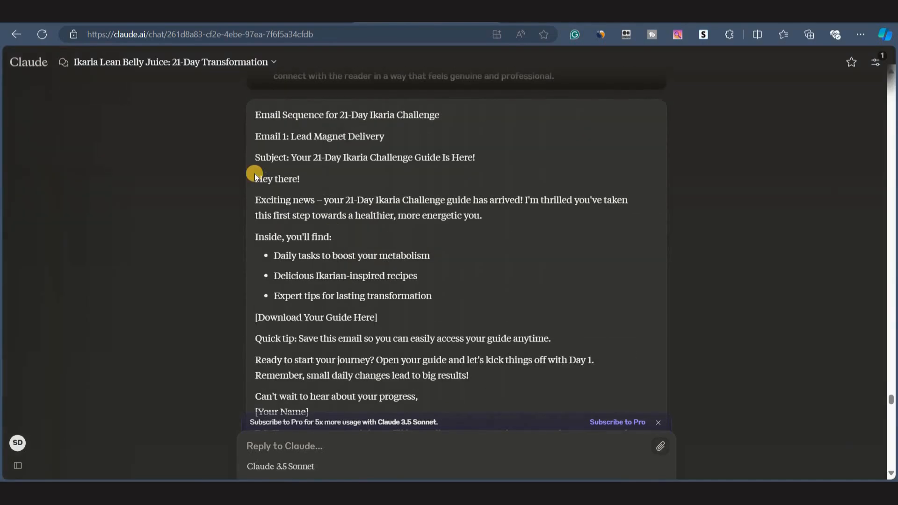
{"action": "left_click_drag", "start_coordinate": [254, 175], "coordinate": [261, 200]}
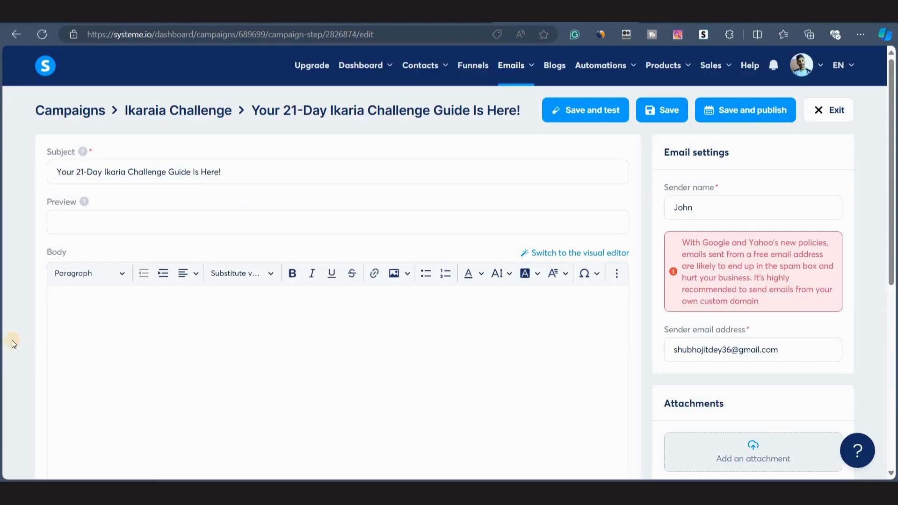
{"action": "left_click", "coordinate": [78, 308]}
{"action": "key", "text": "ctrl+v"}
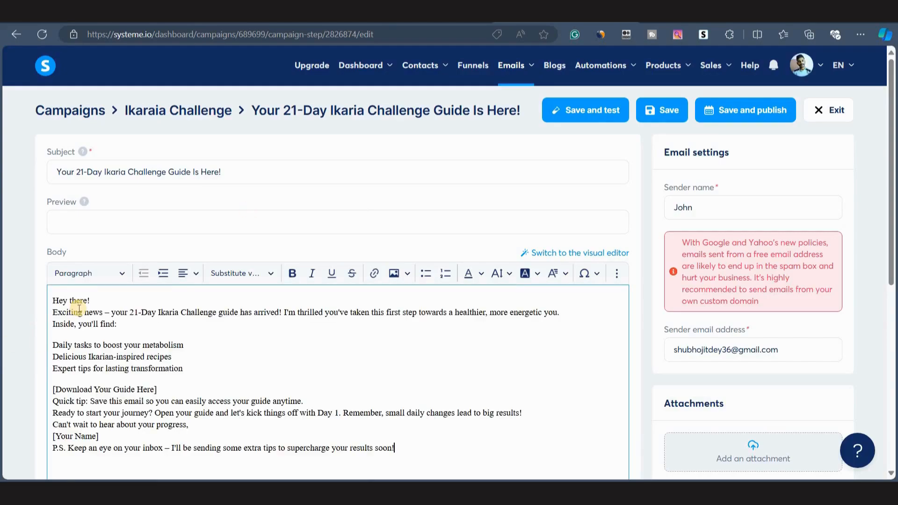
Add line breaks between the opening paragraphs and replace the [Your Name] placeholder with John.
{"action": "scroll", "coordinate": [94, 281], "scroll_direction": "down", "scroll_amount": 1}
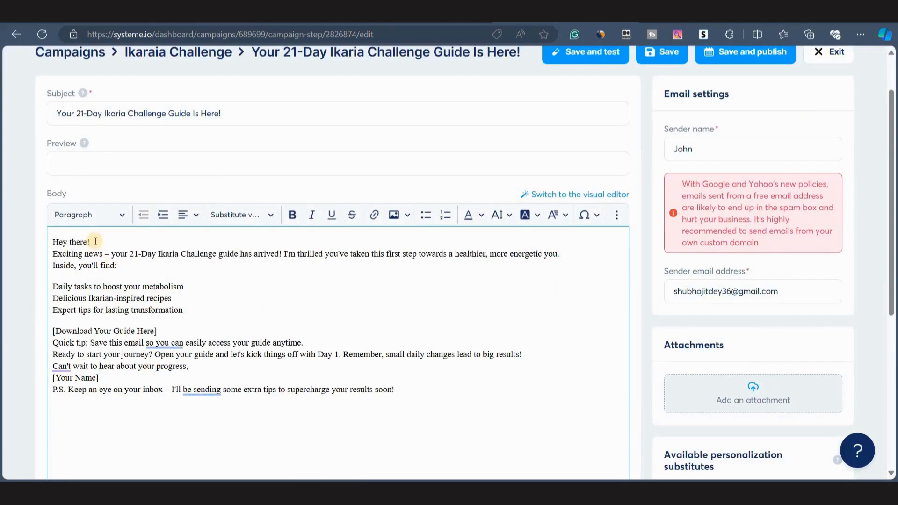
{"action": "left_click", "coordinate": [96, 241]}
{"action": "key", "text": "Return"}
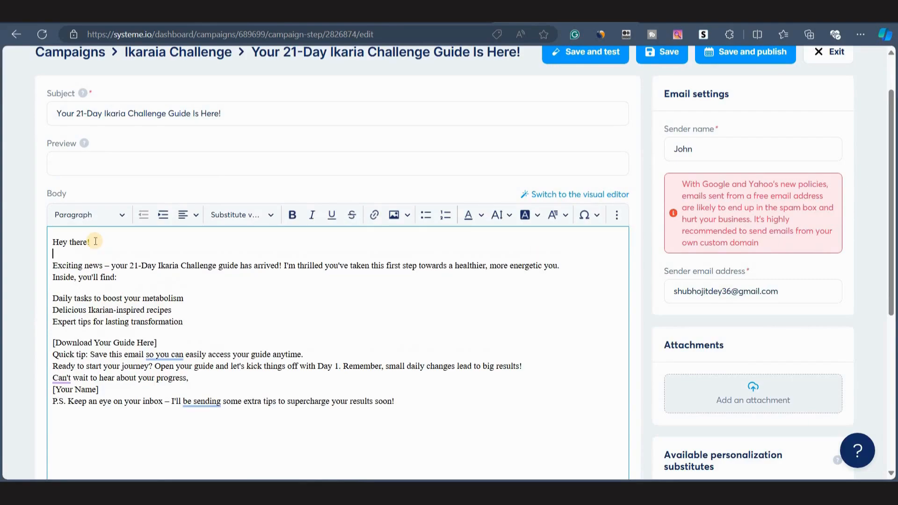
{"action": "left_click", "coordinate": [560, 265]}
{"action": "key", "text": "Return"}
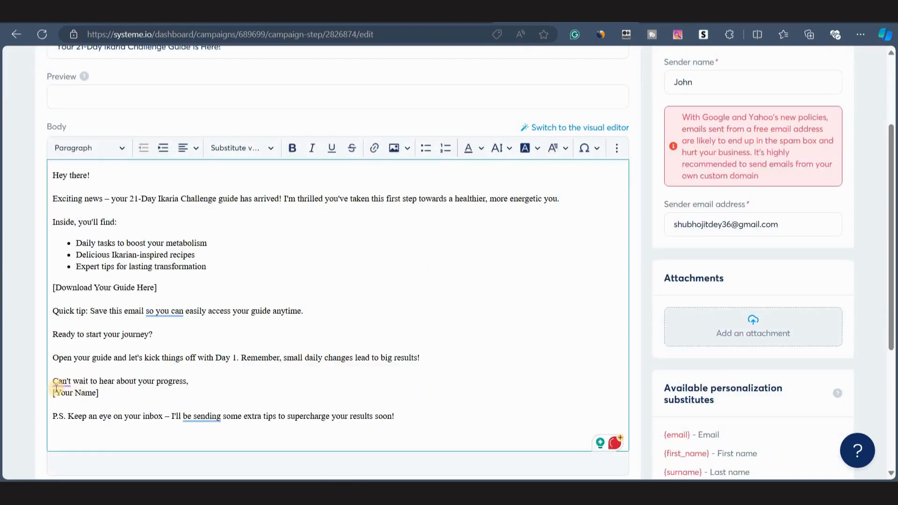
{"action": "left_click_drag", "start_coordinate": [53, 393], "coordinate": [99, 394]}
{"action": "type", "text": "John"}
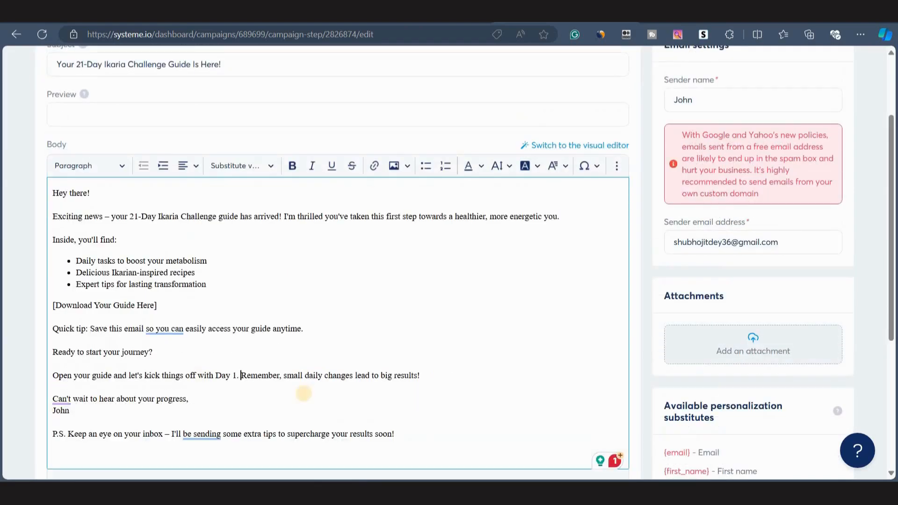
Change the download line to read 'Download Your Challenge Guide Here'.
{"action": "scroll", "coordinate": [274, 363], "scroll_direction": "down", "scroll_amount": 2}
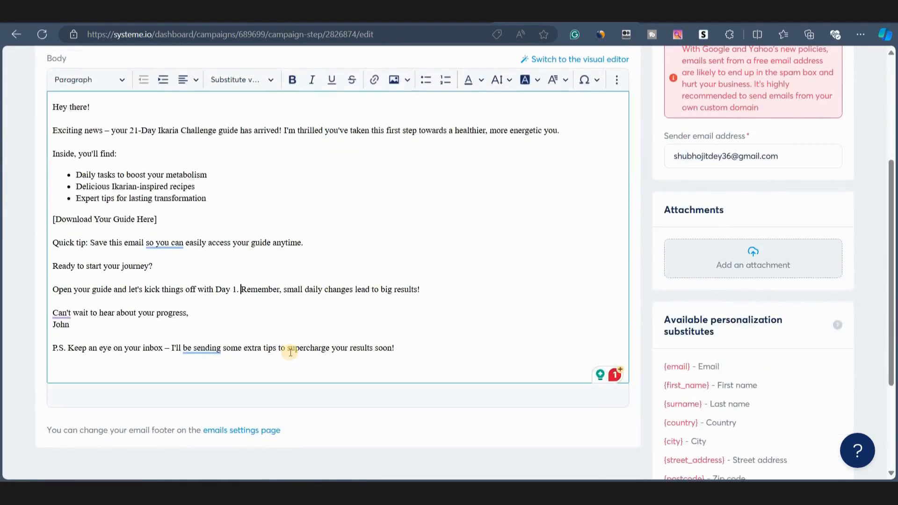
{"action": "scroll", "coordinate": [290, 352], "scroll_direction": "up", "scroll_amount": 4}
{"action": "scroll", "coordinate": [195, 373], "scroll_direction": "down", "scroll_amount": 3}
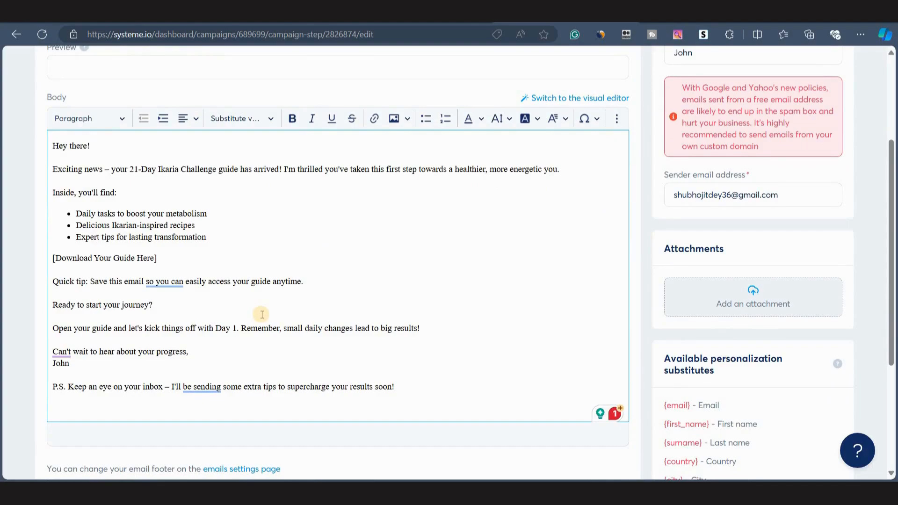
{"action": "mouse_move", "coordinate": [57, 260]}
{"action": "left_mouse_down"}
{"action": "mouse_move", "coordinate": [152, 261]}
{"action": "mouse_move", "coordinate": [52, 256]}
{"action": "left_mouse_up"}
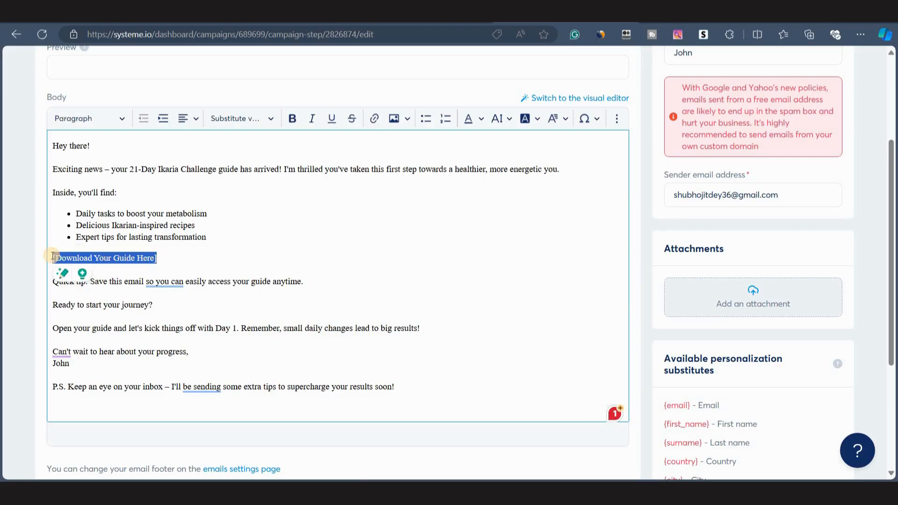
{"action": "left_click", "coordinate": [95, 260]}
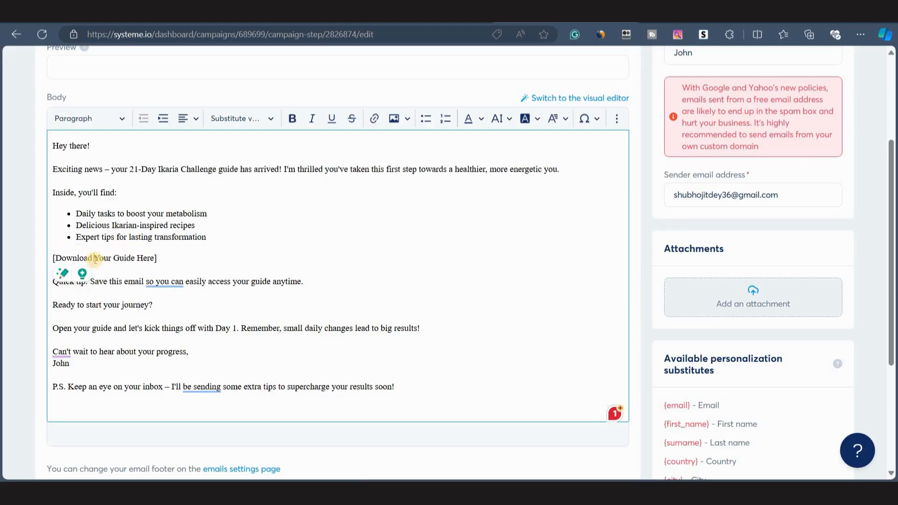
{"action": "left_click", "coordinate": [114, 259]}
{"action": "type", "text": "Challenge"}
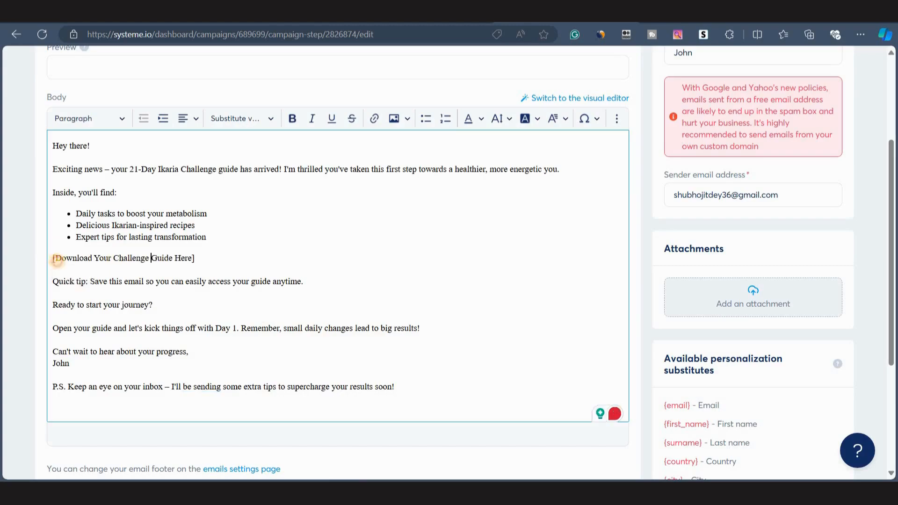
Remove the square brackets around the download line.
{"action": "left_click_drag", "start_coordinate": [56, 259], "coordinate": [206, 261]}
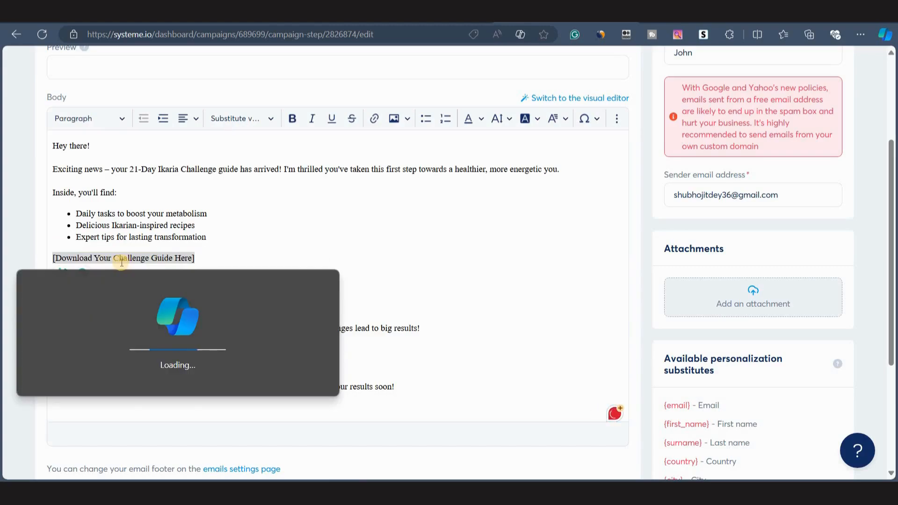
{"action": "left_click", "coordinate": [291, 266]}
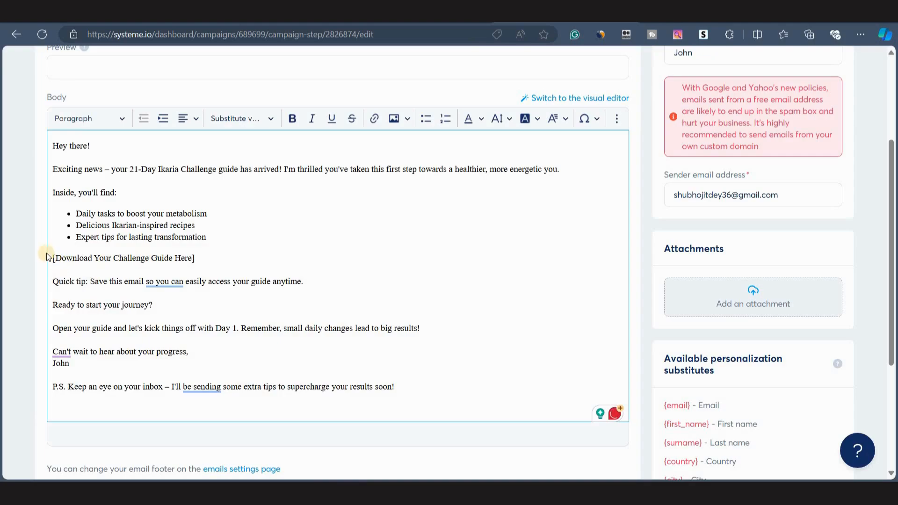
{"action": "left_click_drag", "start_coordinate": [52, 258], "coordinate": [224, 261]}
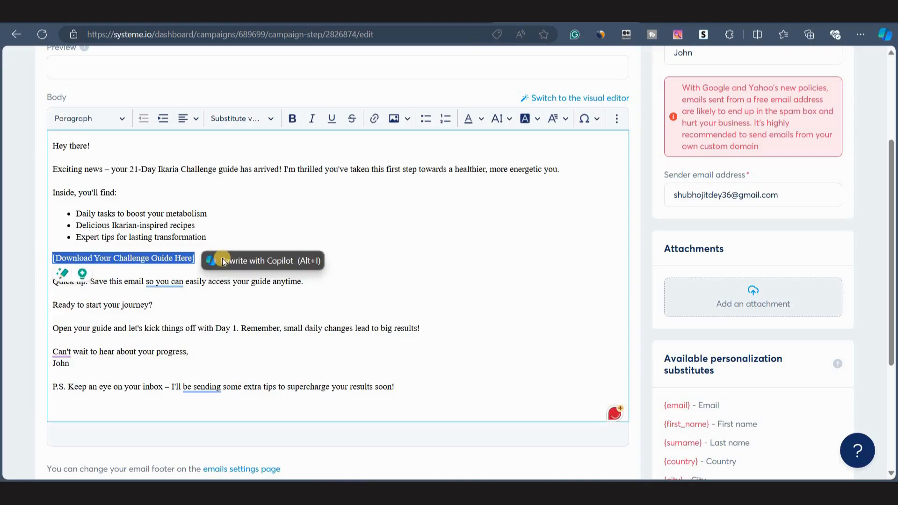
{"action": "left_click", "coordinate": [153, 300]}
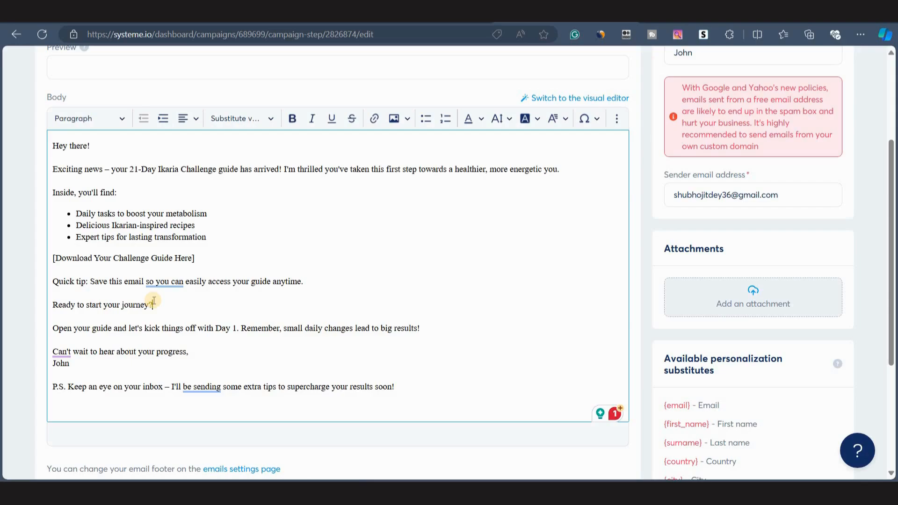
{"action": "scroll", "coordinate": [358, 309], "scroll_direction": "down", "scroll_amount": 2}
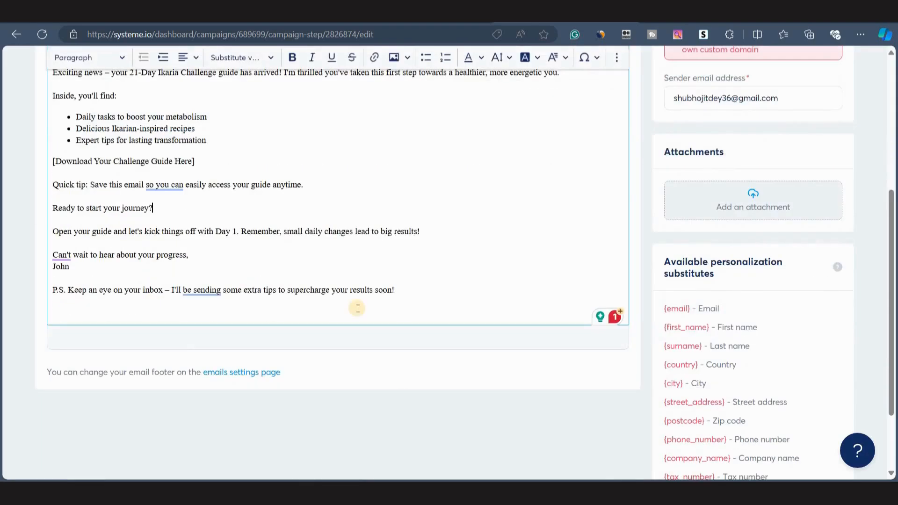
{"action": "scroll", "coordinate": [302, 255], "scroll_direction": "up", "scroll_amount": 2}
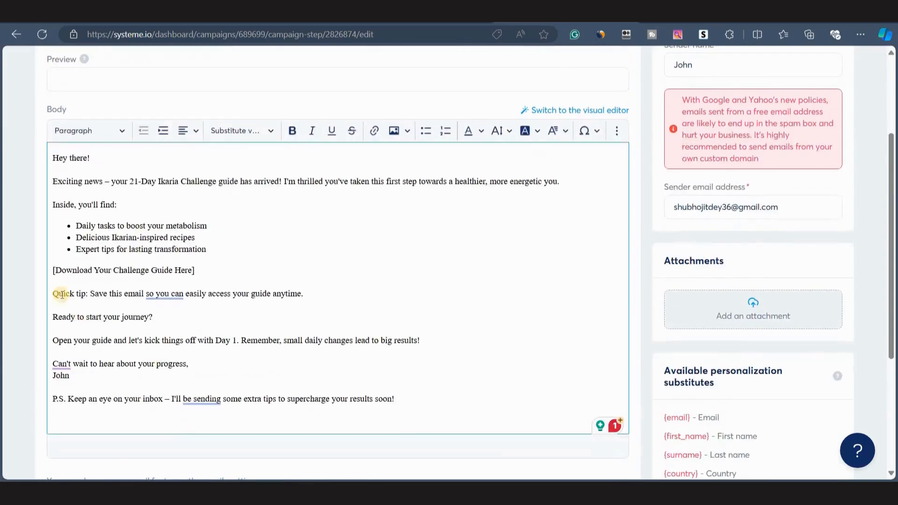
{"action": "left_click", "coordinate": [54, 273]}
{"action": "key", "text": "BackSpace"}
Link the 'Download Your Challenge Guide Here' text to the URL copied from the address bar.
{"action": "left_click_drag", "start_coordinate": [53, 270], "coordinate": [191, 270]}
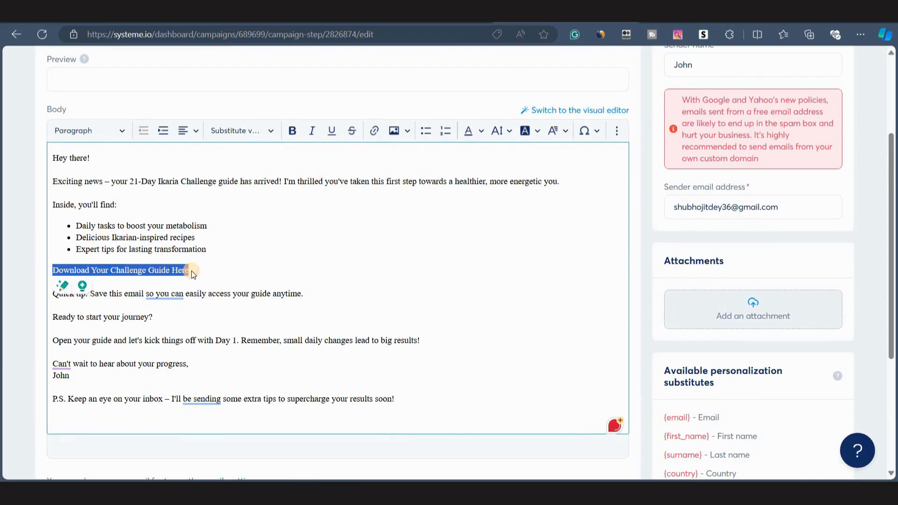
{"action": "left_click", "coordinate": [374, 132]}
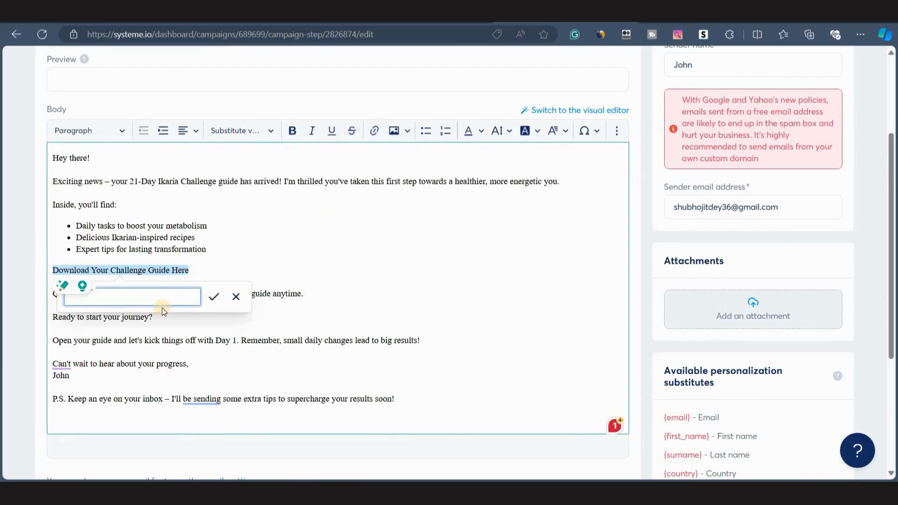
{"action": "left_click", "coordinate": [151, 39]}
{"action": "key", "text": "ctrl+c"}
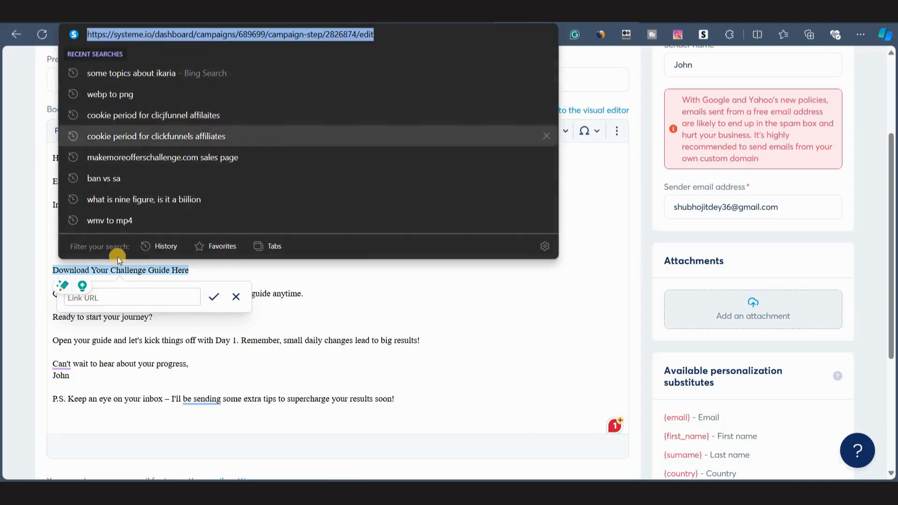
{"action": "left_click", "coordinate": [108, 296]}
{"action": "key", "text": "ctrl+v"}
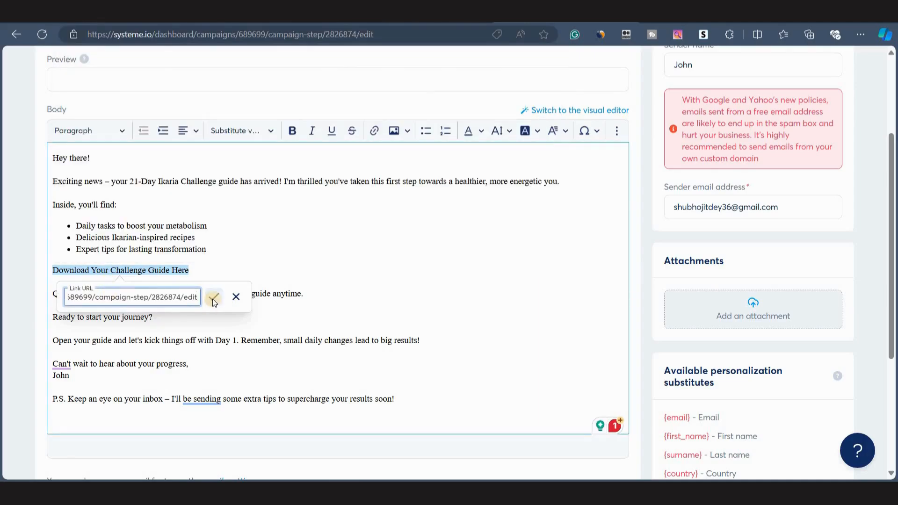
{"action": "left_click", "coordinate": [214, 296]}
Make the download link bold and save the email.
{"action": "left_click", "coordinate": [190, 272]}
{"action": "left_click_drag", "start_coordinate": [190, 271], "coordinate": [56, 269]}
{"action": "key", "text": "ctrl+b"}
{"action": "scroll", "coordinate": [285, 322], "scroll_direction": "up", "scroll_amount": 3}
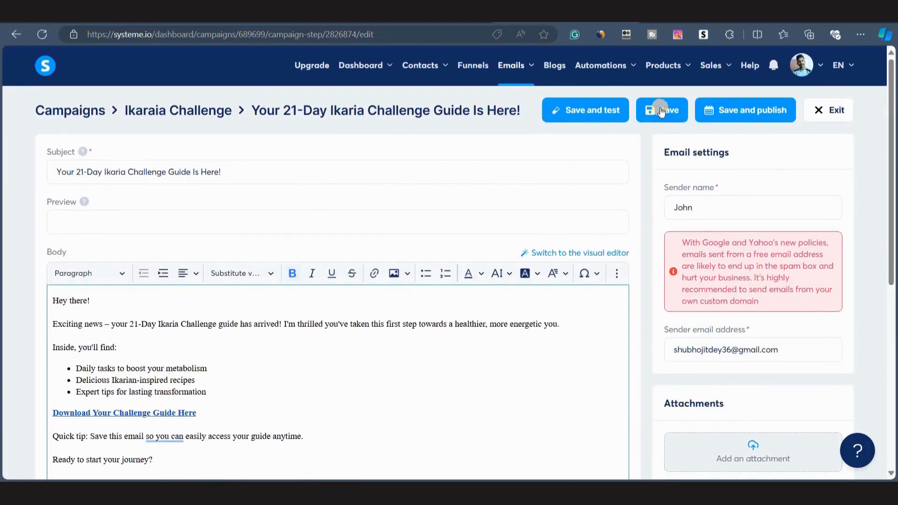
{"action": "left_click", "coordinate": [661, 109]}
Review the finished first email and its sender settings, then exit the editor to the campaign.
{"action": "scroll", "coordinate": [373, 309], "scroll_direction": "down", "scroll_amount": 3}
{"action": "scroll", "coordinate": [373, 309], "scroll_direction": "up", "scroll_amount": 3}
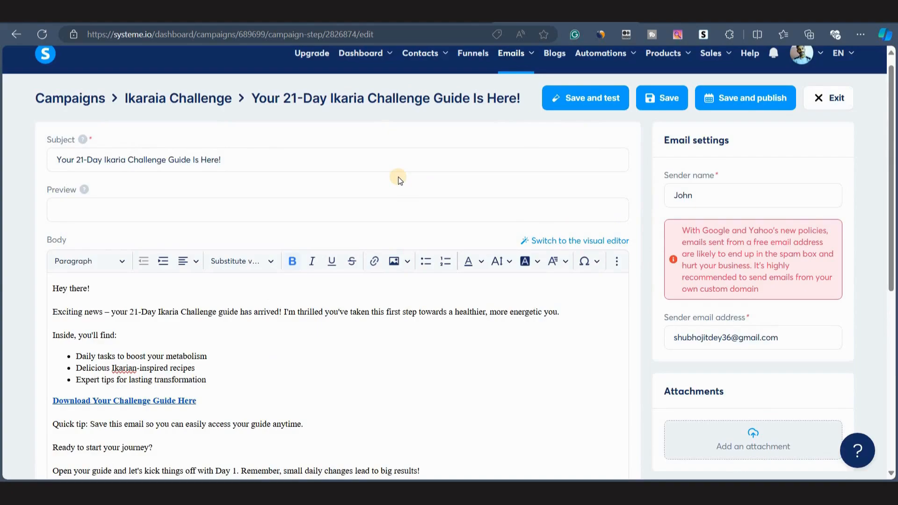
{"action": "scroll", "coordinate": [659, 298], "scroll_direction": "down", "scroll_amount": 2}
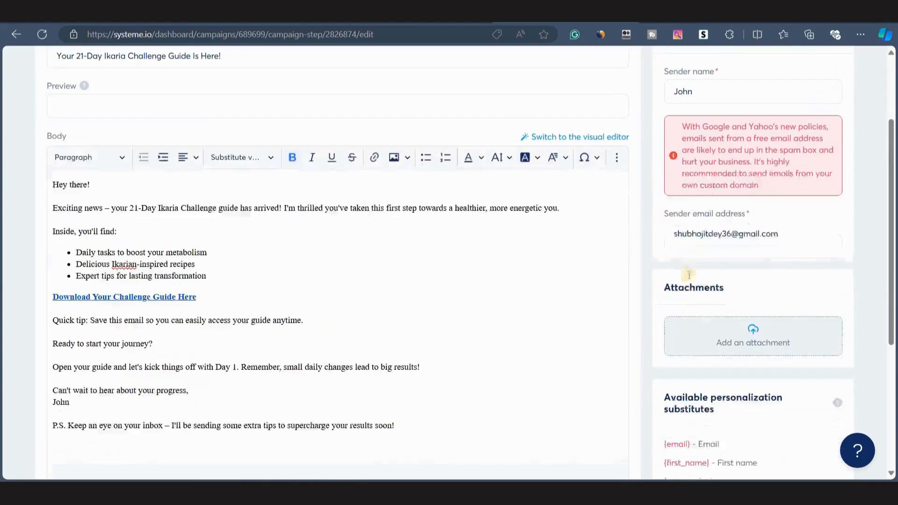
{"action": "left_click", "coordinate": [668, 236]}
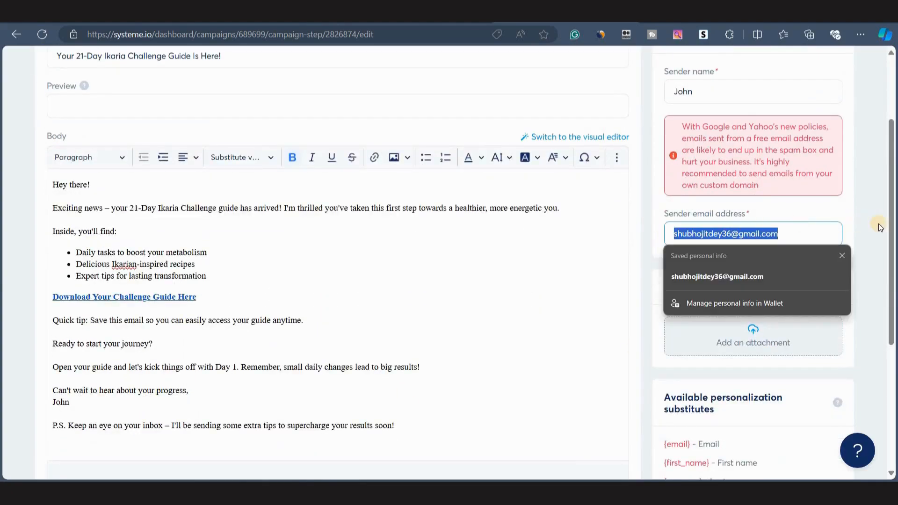
{"action": "left_click", "coordinate": [478, 313]}
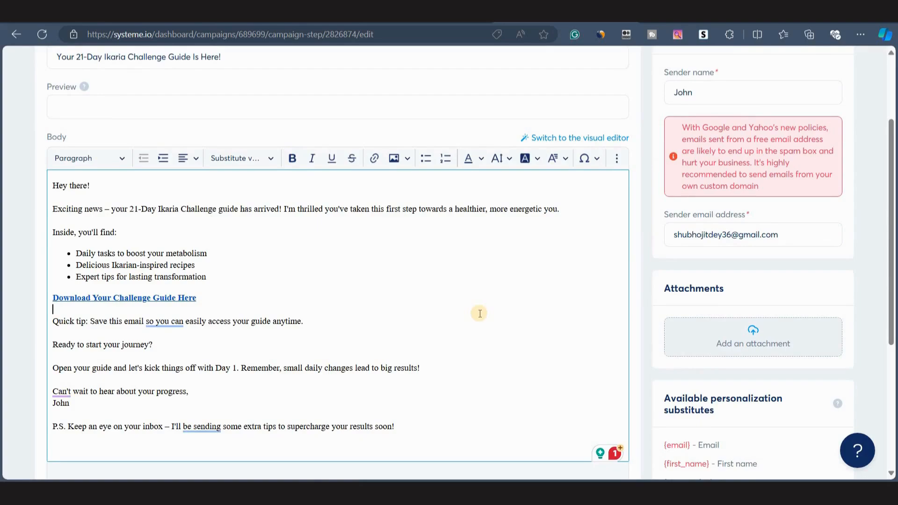
{"action": "scroll", "coordinate": [480, 313], "scroll_direction": "up", "scroll_amount": 3}
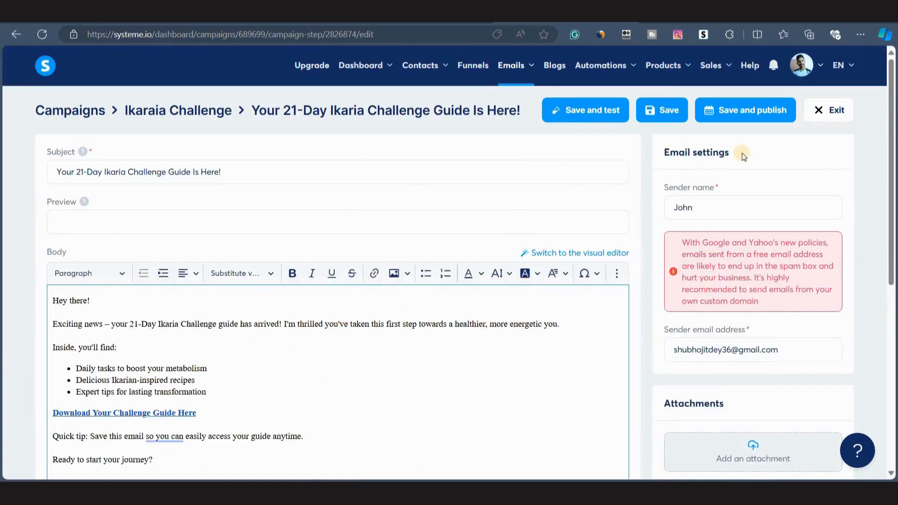
{"action": "left_click", "coordinate": [821, 111]}
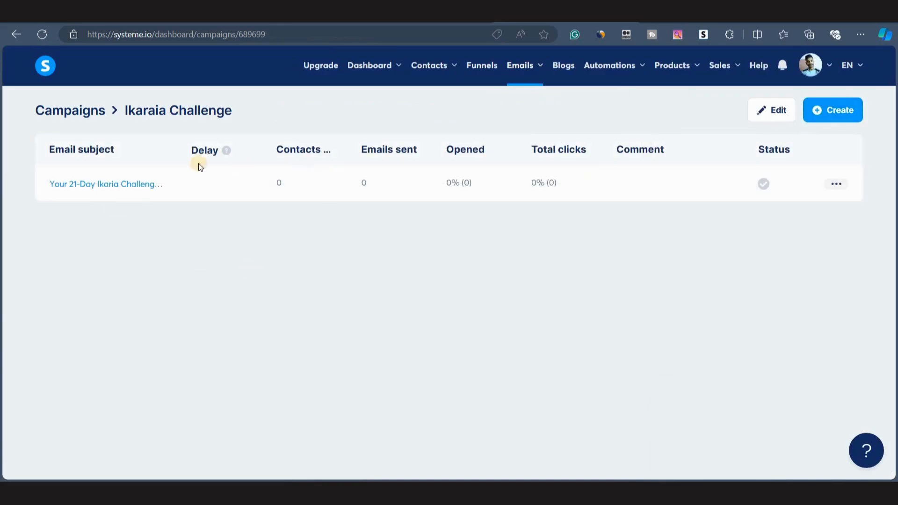
Start a new campaign step and paste 'Promoting Ikaria Lean Belly Juice' from Claude as its subject.
{"action": "left_click", "coordinate": [825, 111]}
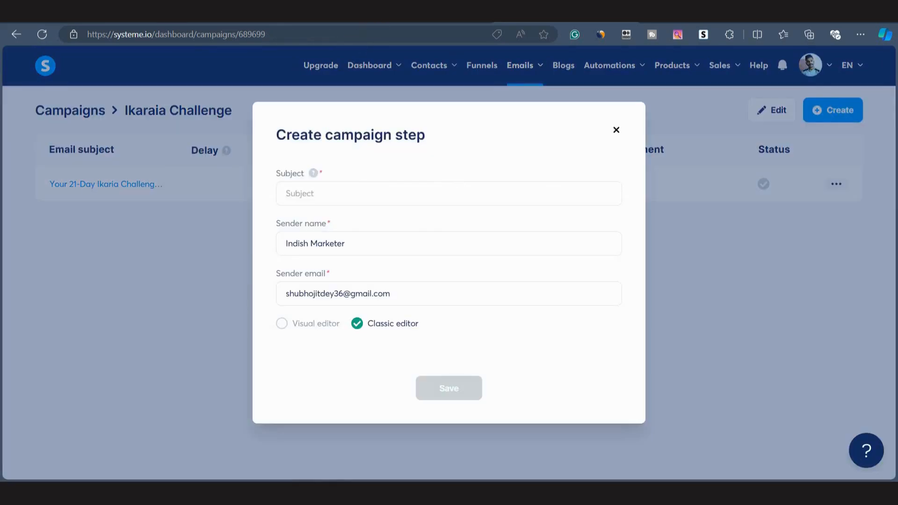
{"action": "left_click", "coordinate": [425, 13]}
{"action": "left_click", "coordinate": [301, 281]}
{"action": "scroll", "coordinate": [301, 283], "scroll_direction": "down", "scroll_amount": 2}
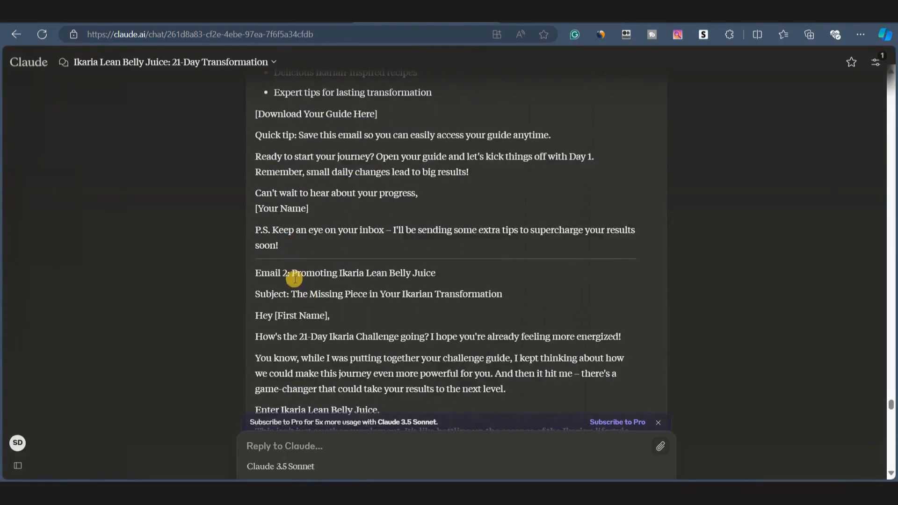
{"action": "scroll", "coordinate": [295, 280], "scroll_direction": "down", "scroll_amount": 1}
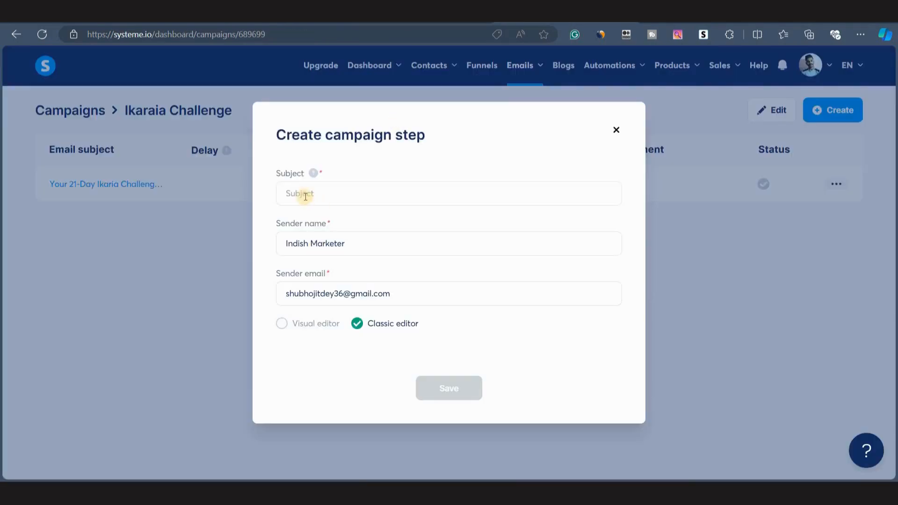
{"action": "left_click", "coordinate": [305, 196]}
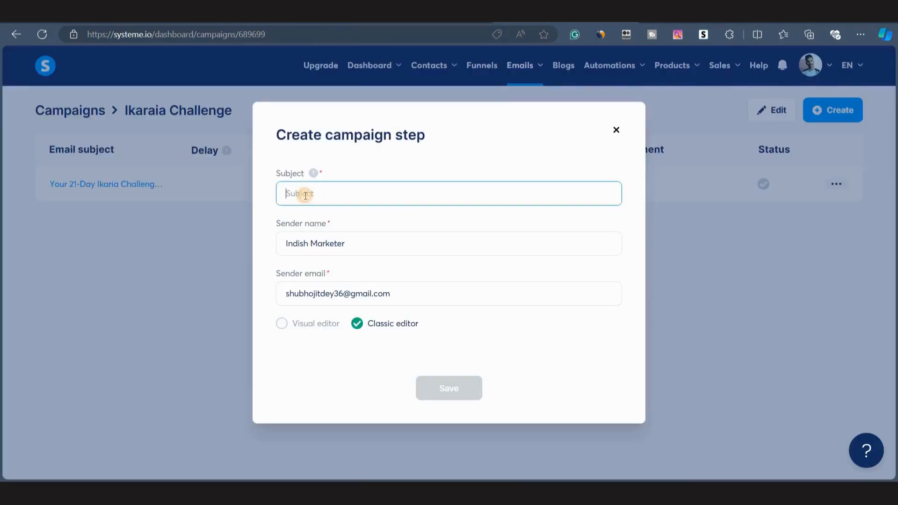
{"action": "type", "text": "Promoting Ikaria Lean Belly Juice"}
Set the sender name to John and save the new campaign step.
{"action": "left_click_drag", "start_coordinate": [286, 244], "coordinate": [387, 248]}
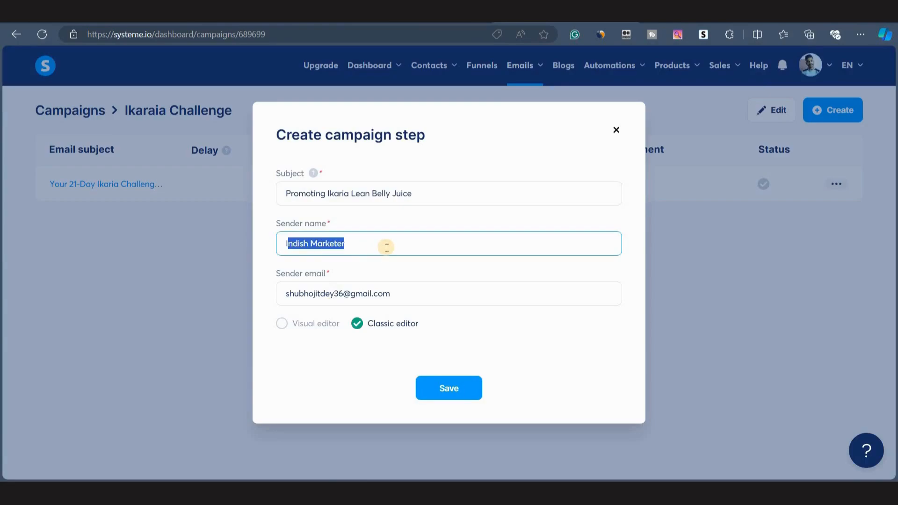
{"action": "key", "text": "BackSpace"}
{"action": "type", "text": "John"}
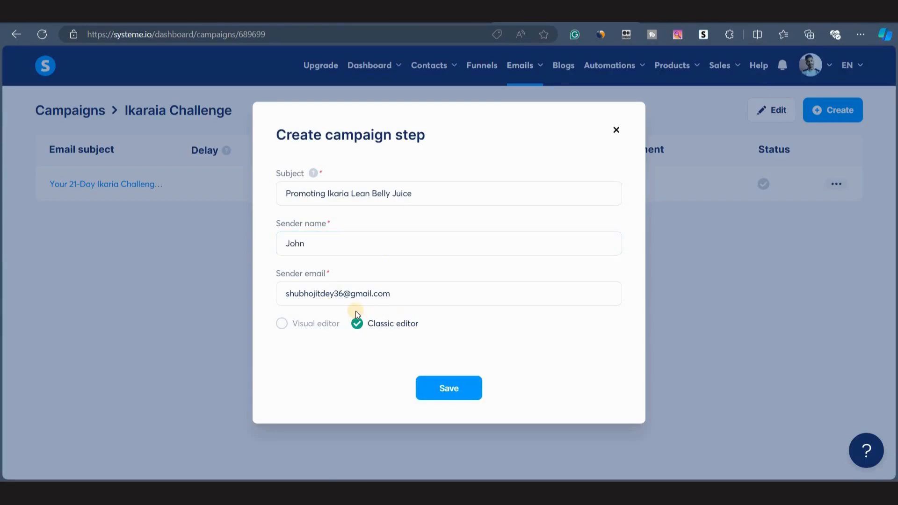
{"action": "left_click", "coordinate": [441, 388]}
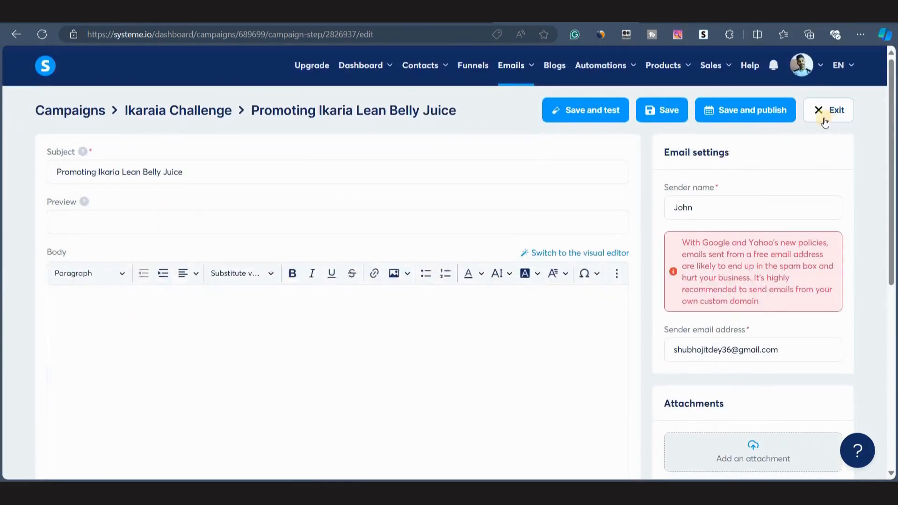
{"action": "left_click", "coordinate": [824, 121]}
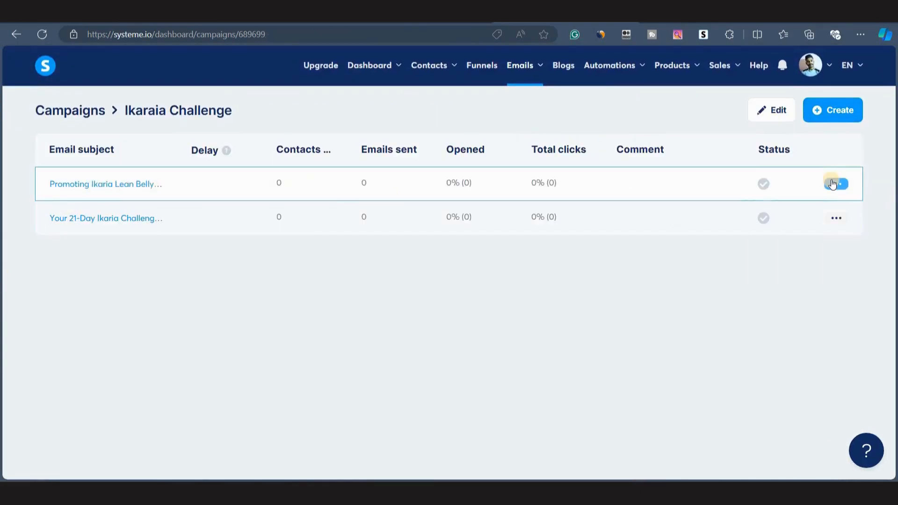
Delete the new 'Promoting Ikaria Lean Belly Juice' campaign step.
{"action": "left_click", "coordinate": [836, 184]}
{"action": "left_click", "coordinate": [778, 276]}
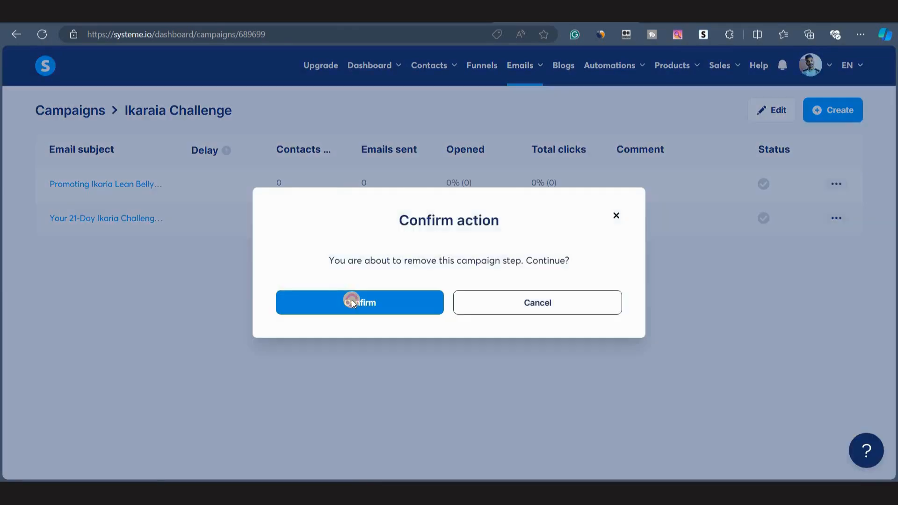
{"action": "left_click", "coordinate": [352, 300]}
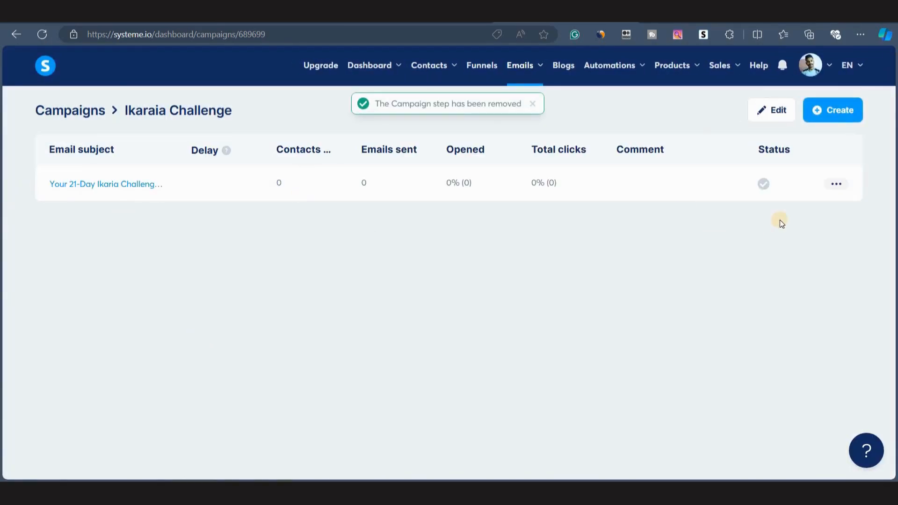
Duplicate the first email of the campaign and open the copy for editing.
{"action": "left_click", "coordinate": [833, 184]}
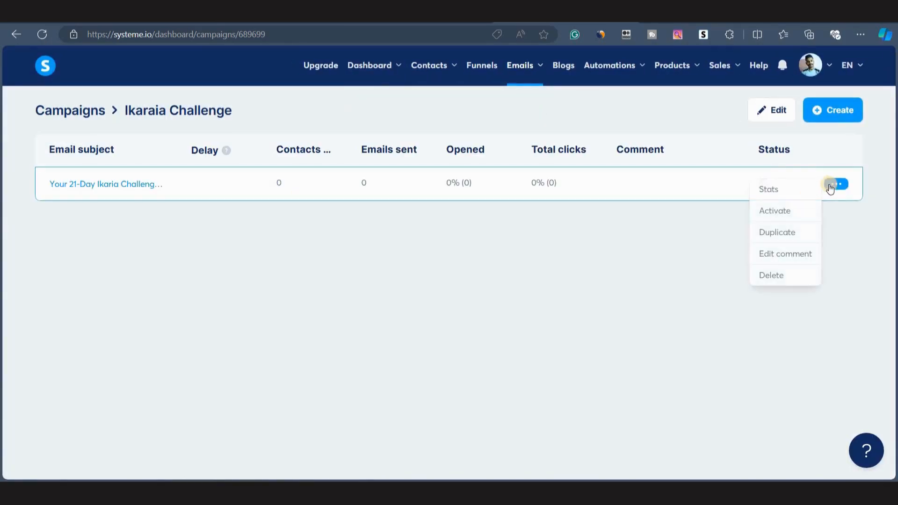
{"action": "left_click", "coordinate": [783, 232]}
{"action": "left_click", "coordinate": [333, 300]}
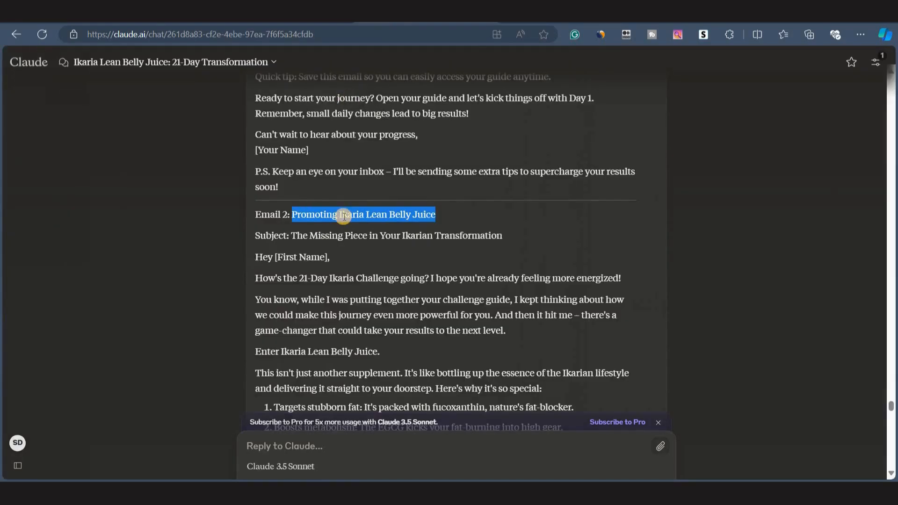
Replace the duplicated email's subject with 'Promoting Ikaria Lean Belly Juice' copied from Claude.
{"action": "left_click", "coordinate": [344, 216]}
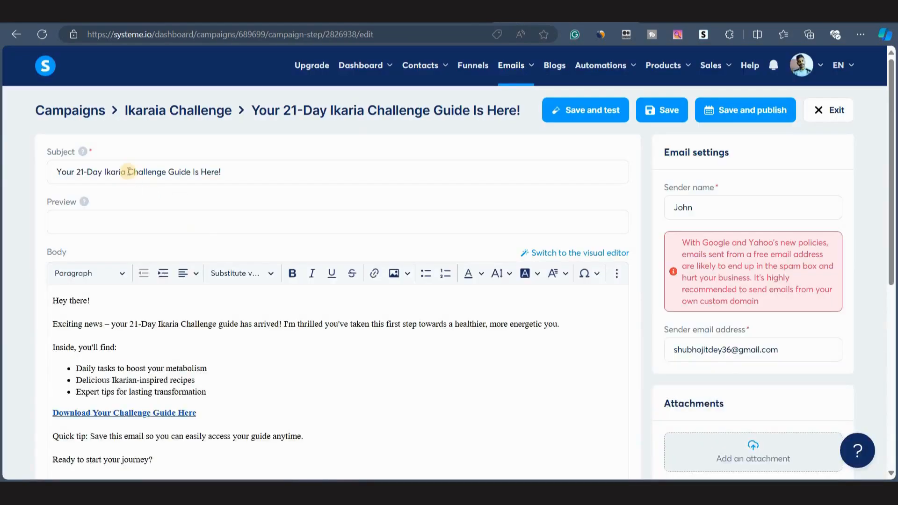
{"action": "left_click", "coordinate": [126, 172]}
{"action": "key", "text": "ctrl+a"}
{"action": "key", "text": "BackSpace"}
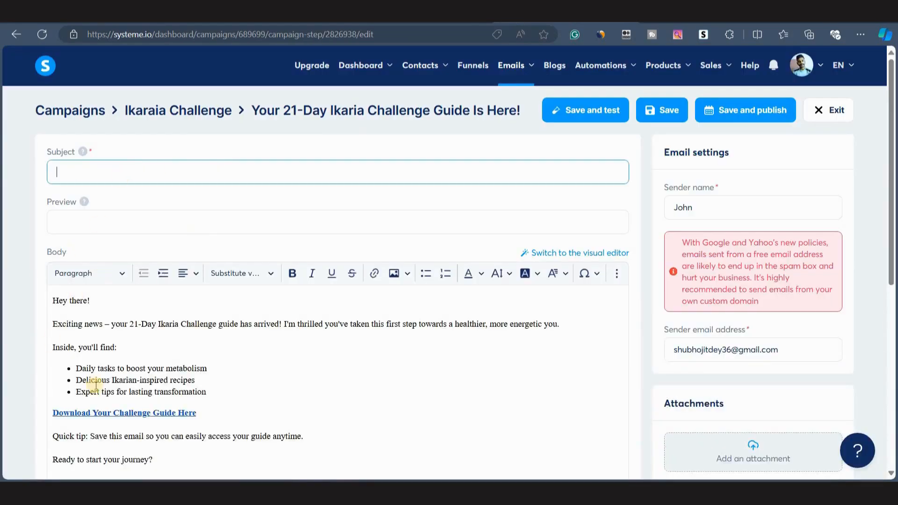
Copy the body of Email 2 from Claude and paste it in place of the duplicated email's body.
{"action": "scroll", "coordinate": [105, 377], "scroll_direction": "down", "scroll_amount": 4}
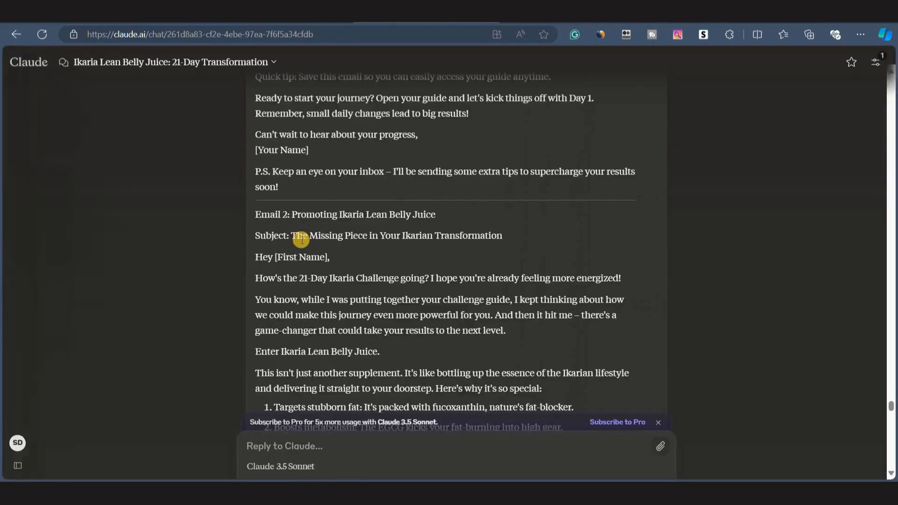
{"action": "scroll", "coordinate": [280, 235], "scroll_direction": "down", "scroll_amount": 7}
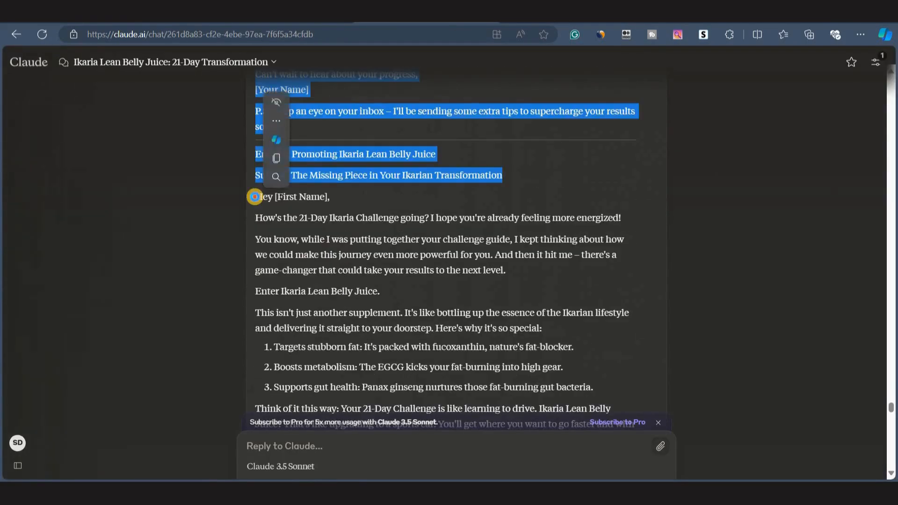
{"action": "left_click", "coordinate": [263, 215], "text": "shift"}
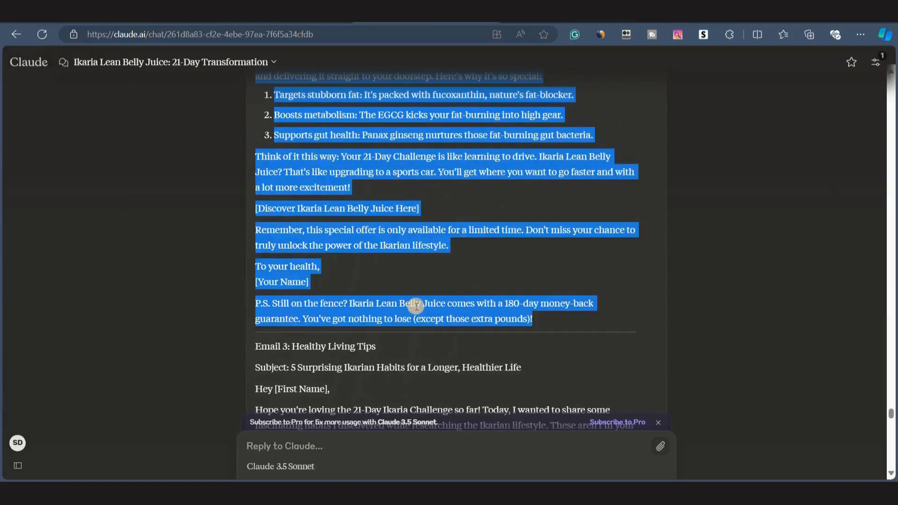
{"action": "scroll", "coordinate": [415, 309], "scroll_direction": "up", "scroll_amount": 5}
{"action": "scroll", "coordinate": [416, 309], "scroll_direction": "up", "scroll_amount": 1}
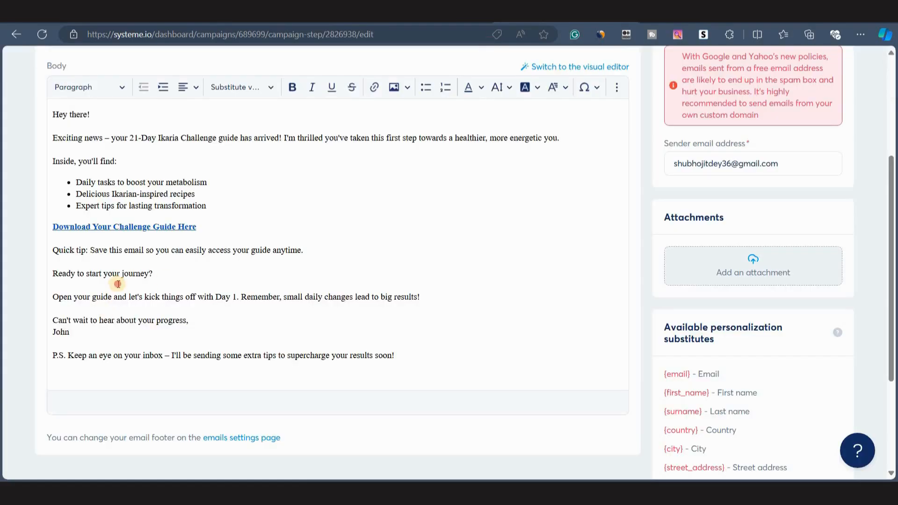
{"action": "left_click", "coordinate": [118, 284]}
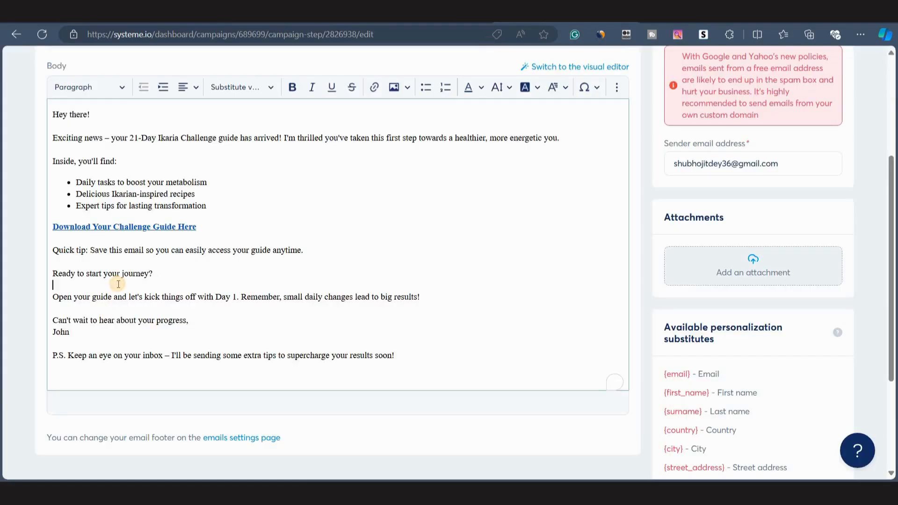
{"action": "key", "text": "ctrl+a"}
{"action": "key", "text": "BackSpace"}
{"action": "key", "text": "ctrl+v"}
Insert blank lines between the opening paragraphs of the pasted email body.
{"action": "scroll", "coordinate": [100, 306], "scroll_direction": "up", "scroll_amount": 2}
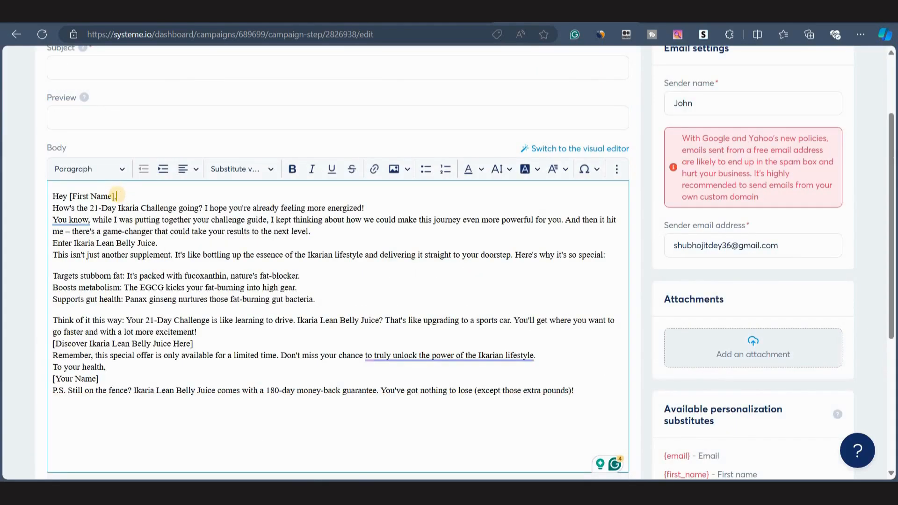
{"action": "key", "text": "Return"}
{"action": "key", "text": "Down"}
{"action": "key", "text": "End"}
{"action": "key", "text": "Return"}
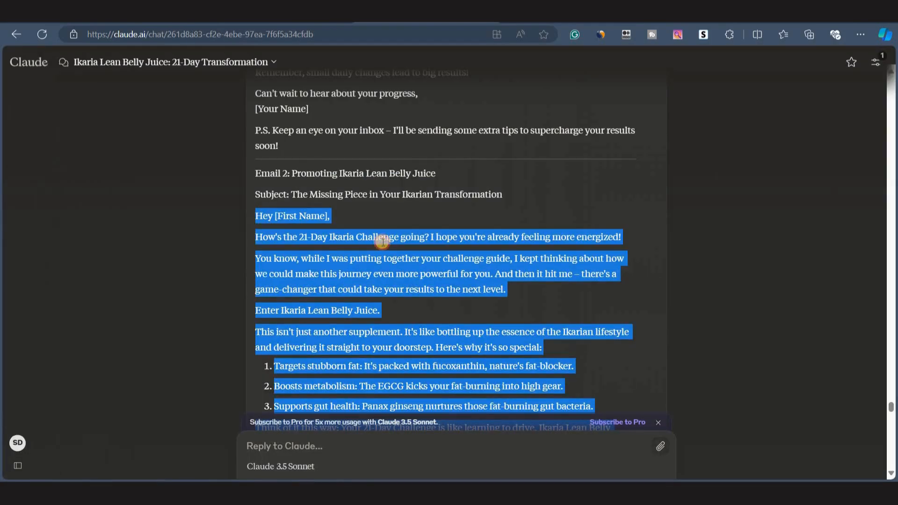
{"action": "left_click", "coordinate": [382, 242]}
Locate the '[Discover Ikaria Lean Belly Juice Here]' line in Claude's draft and in the email body.
{"action": "scroll", "coordinate": [328, 289], "scroll_direction": "down", "scroll_amount": 2}
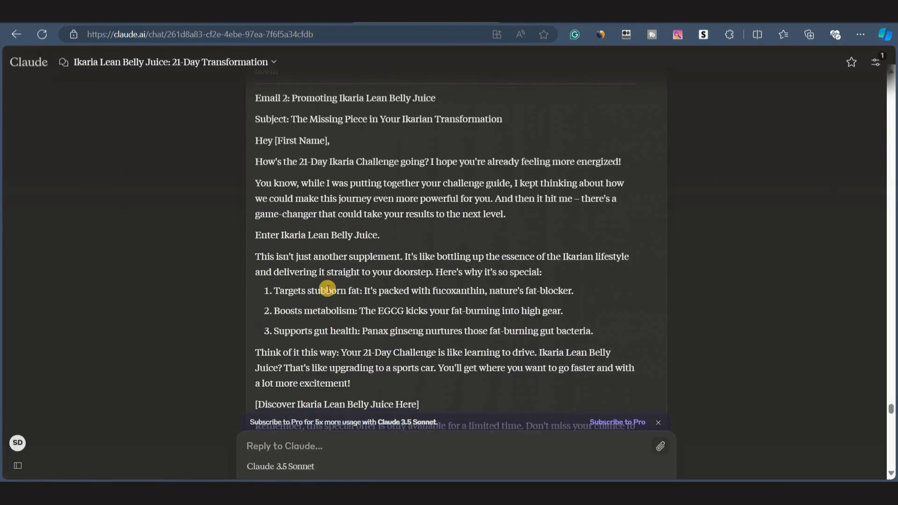
{"action": "scroll", "coordinate": [328, 288], "scroll_direction": "down", "scroll_amount": 4}
{"action": "left_click_drag", "start_coordinate": [257, 246], "coordinate": [442, 245]}
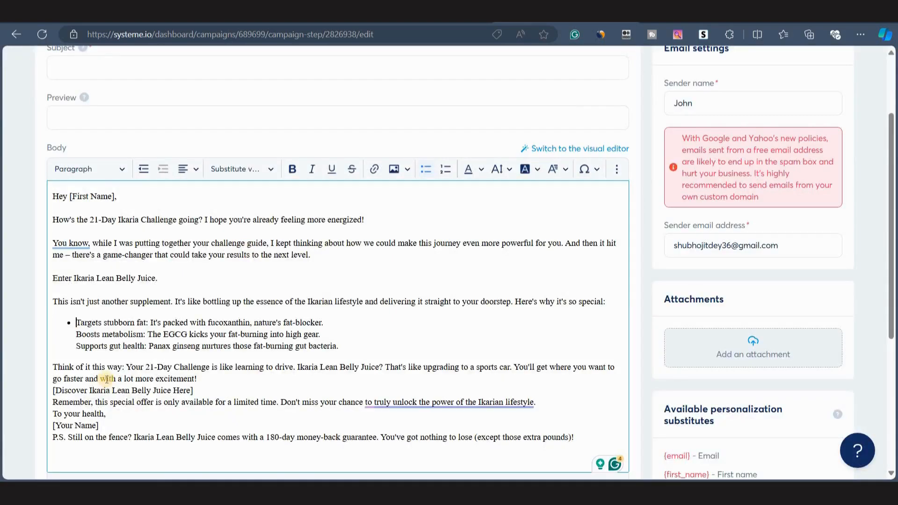
{"action": "scroll", "coordinate": [328, 234], "scroll_direction": "down", "scroll_amount": 3}
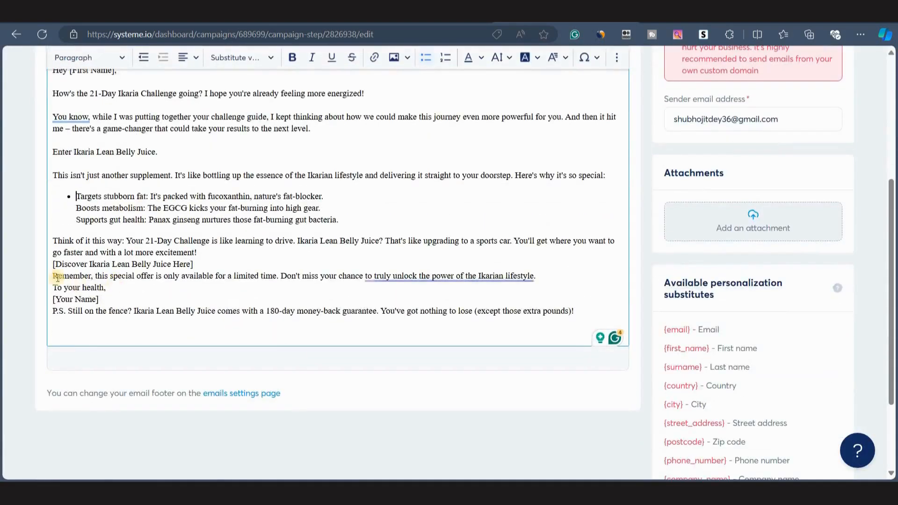
{"action": "left_click", "coordinate": [50, 271]}
{"action": "left_click_drag", "start_coordinate": [54, 265], "coordinate": [193, 265]}
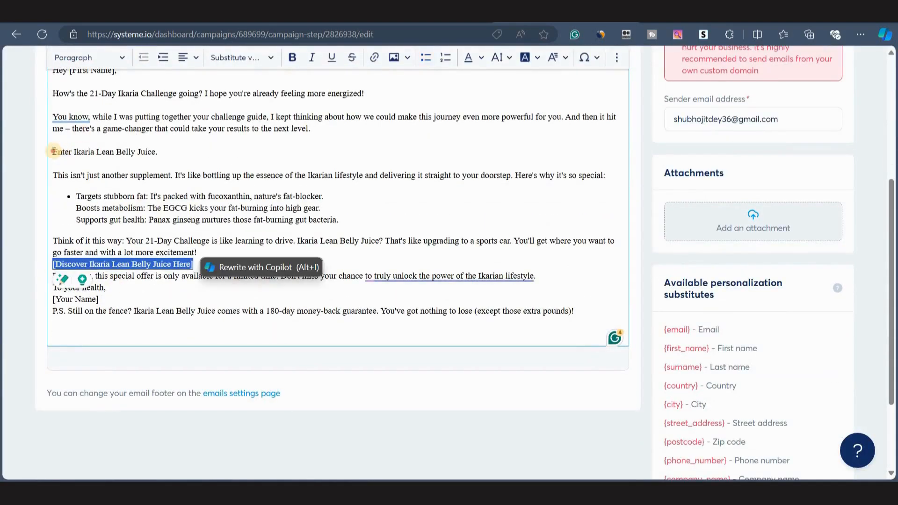
{"action": "left_click_drag", "start_coordinate": [53, 152], "coordinate": [159, 152]}
{"action": "left_click", "coordinate": [251, 258]}
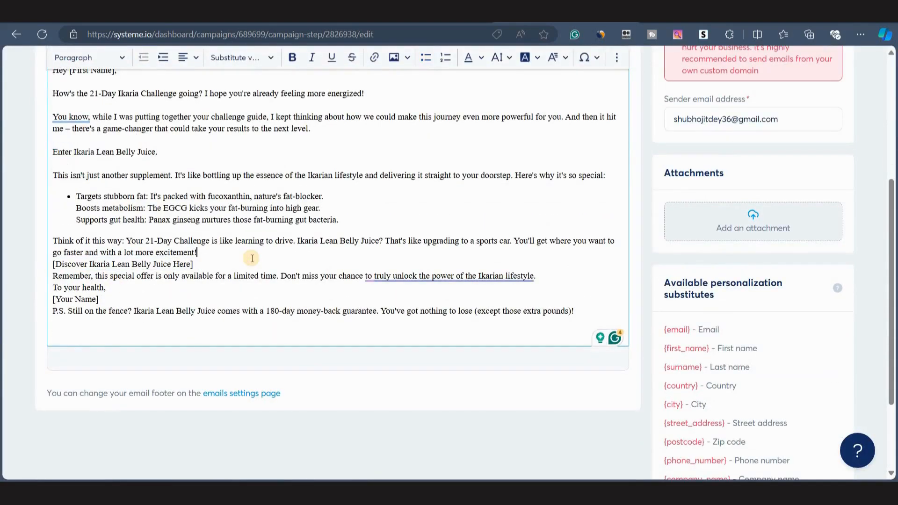
Save the second email and exit the editor to the campaign.
{"action": "scroll", "coordinate": [290, 324], "scroll_direction": "down", "scroll_amount": 3}
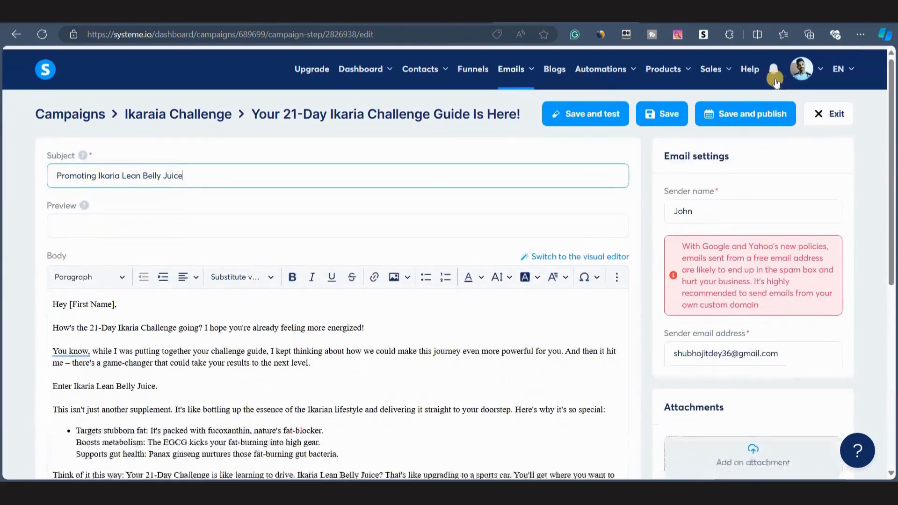
{"action": "left_click", "coordinate": [774, 65]}
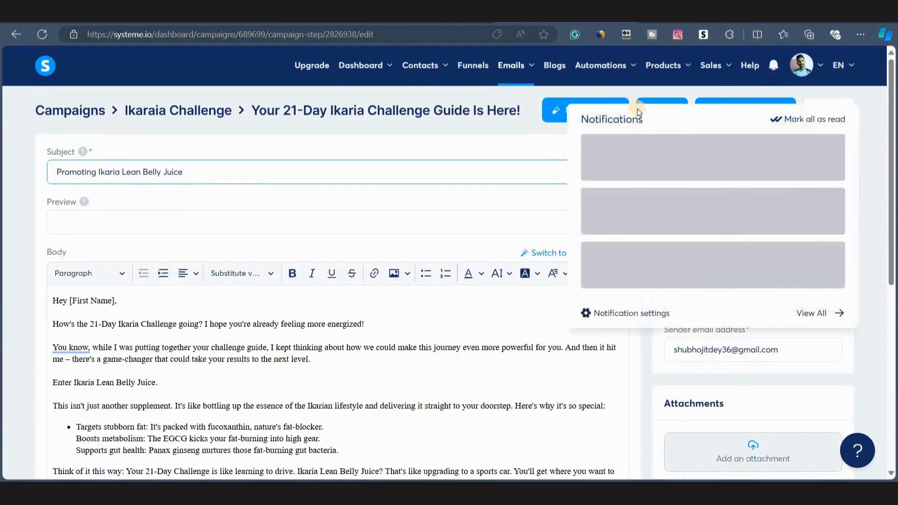
{"action": "left_click", "coordinate": [662, 111]}
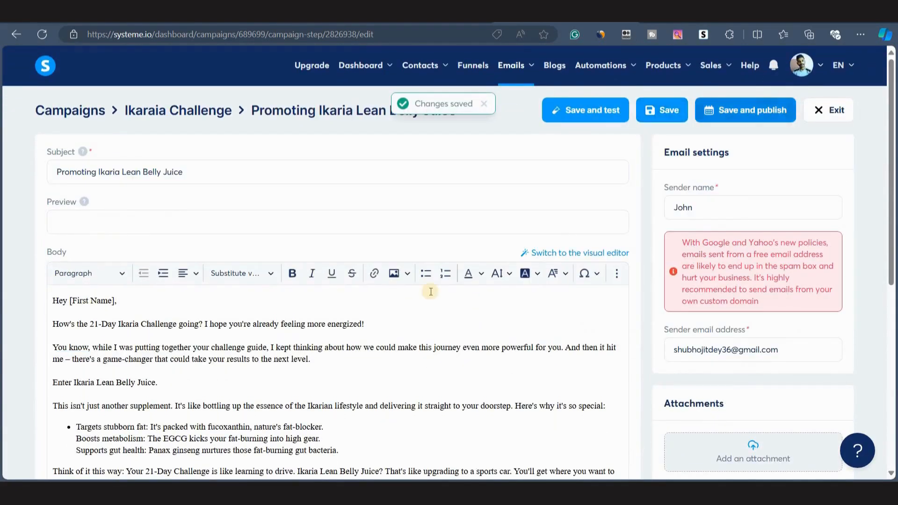
{"action": "left_click", "coordinate": [821, 110]}
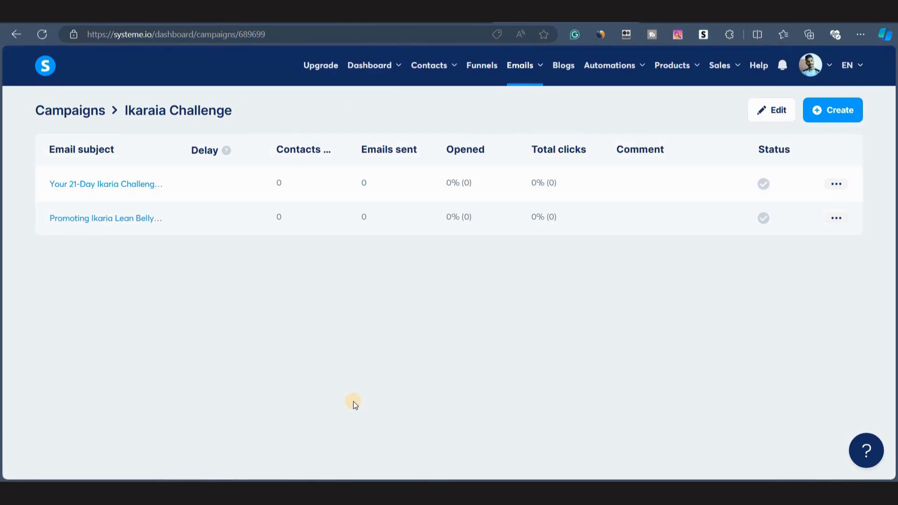
Open the 21-Day Ikaria Challenge funnel.
{"action": "left_click", "coordinate": [432, 21]}
{"action": "scroll", "coordinate": [398, 285], "scroll_direction": "down", "scroll_amount": 9}
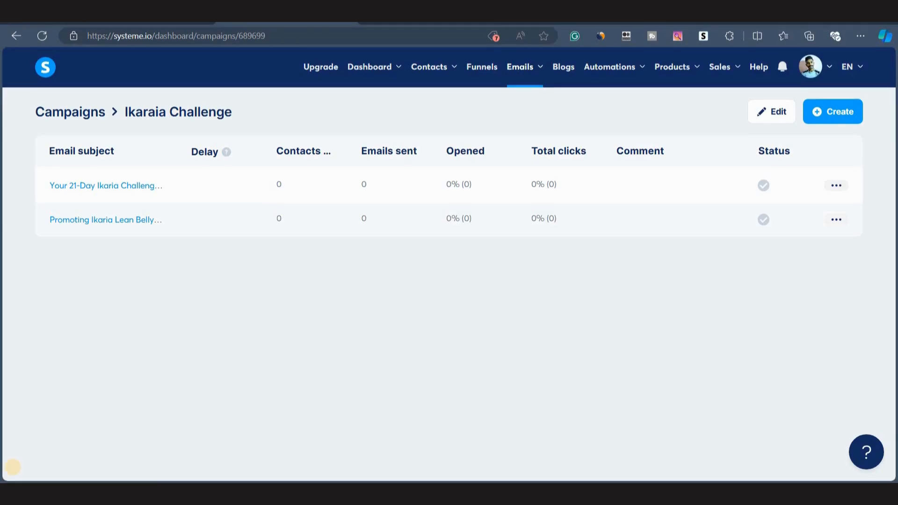
{"action": "left_click", "coordinate": [482, 77]}
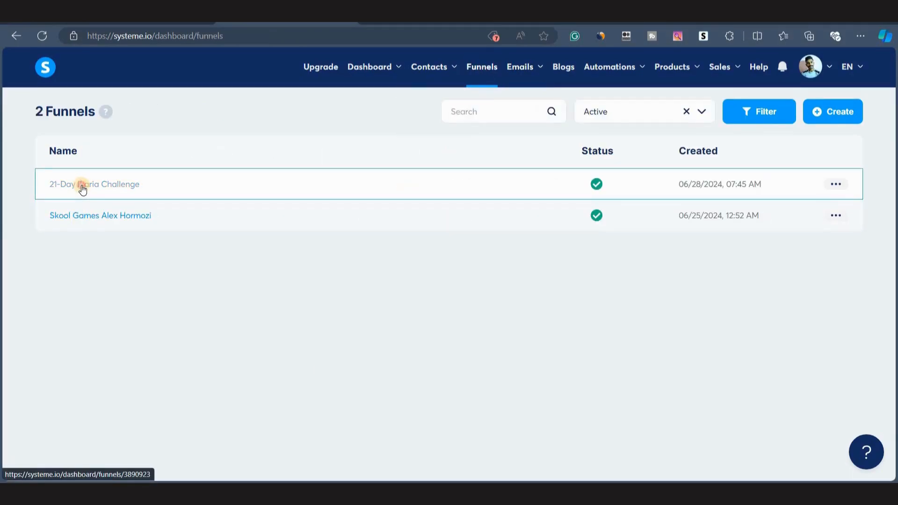
{"action": "left_click", "coordinate": [82, 188]}
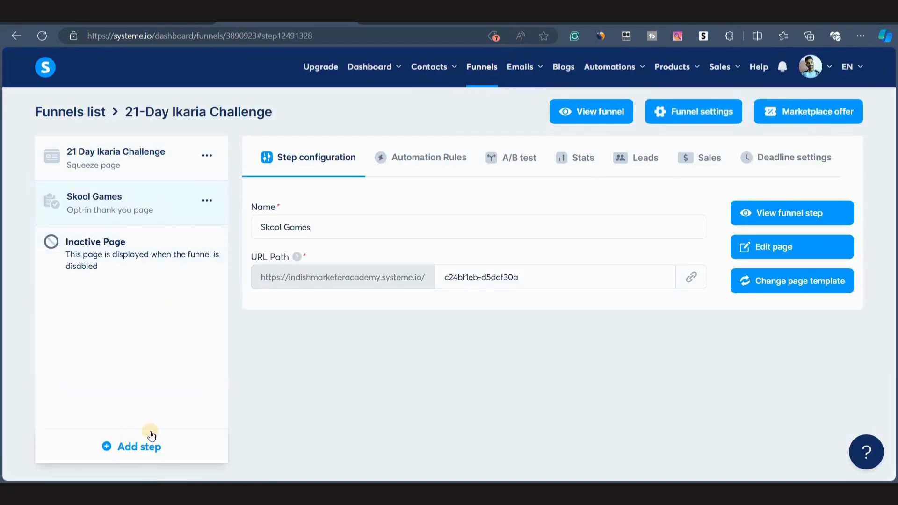
Add a funnel step named 'Download Guide' of type Opt-in thank you page.
{"action": "left_click", "coordinate": [134, 441]}
{"action": "left_click", "coordinate": [300, 250]}
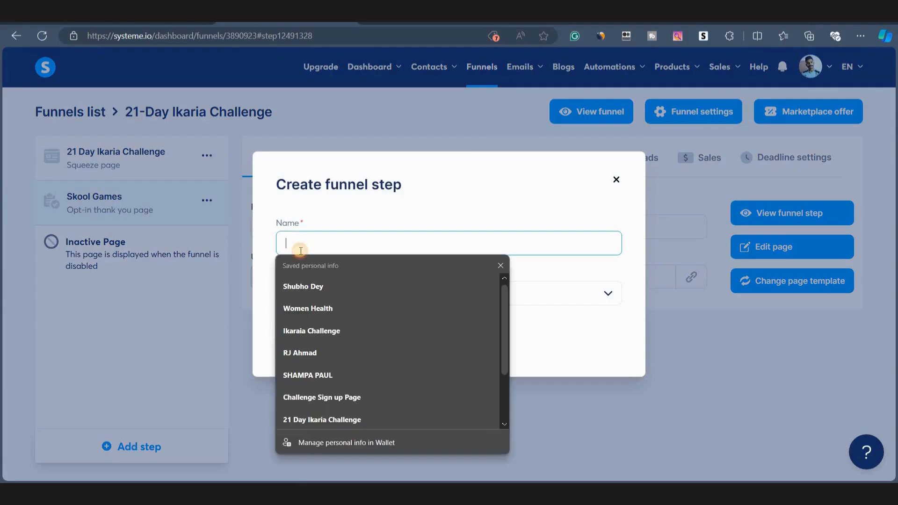
{"action": "type", "text": "Download Guide"}
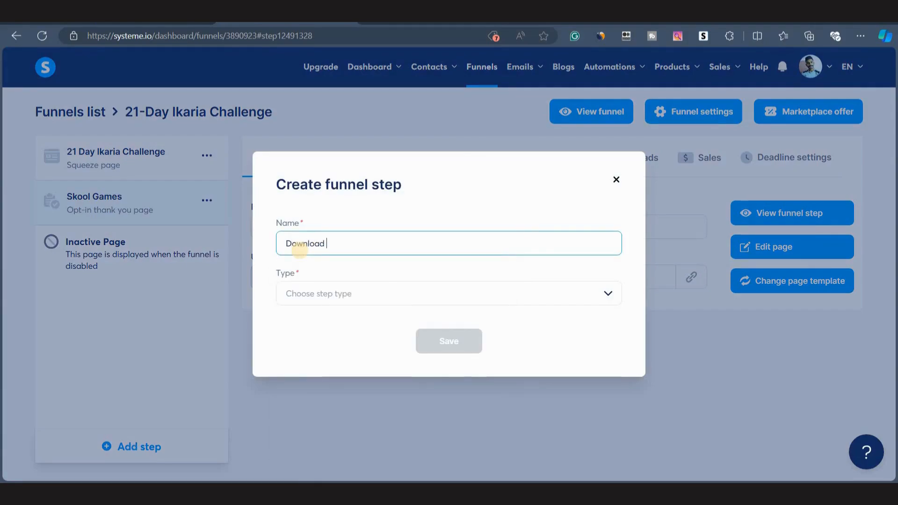
{"action": "left_click", "coordinate": [344, 293]}
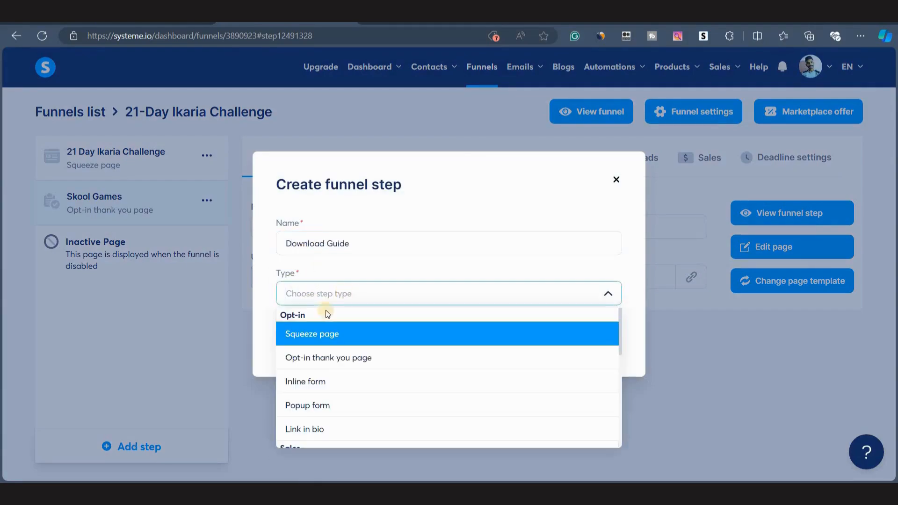
{"action": "left_click", "coordinate": [338, 358]}
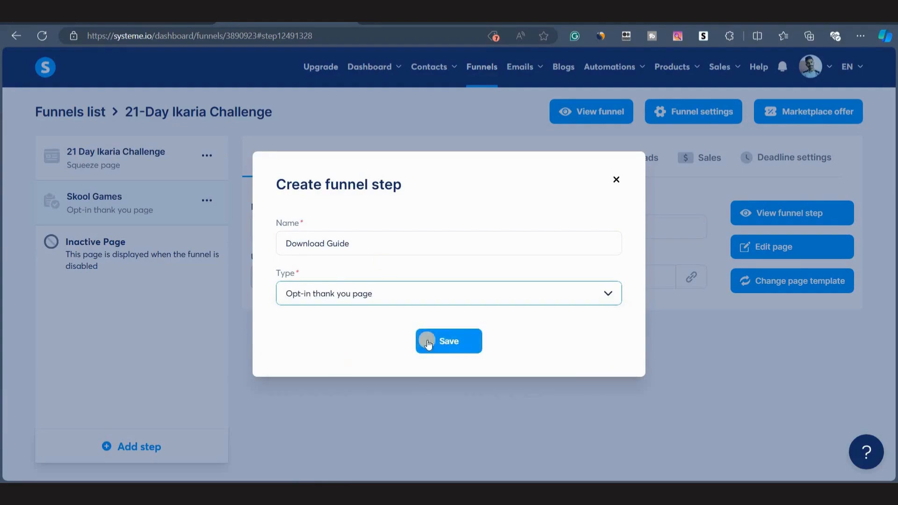
{"action": "left_click", "coordinate": [436, 340]}
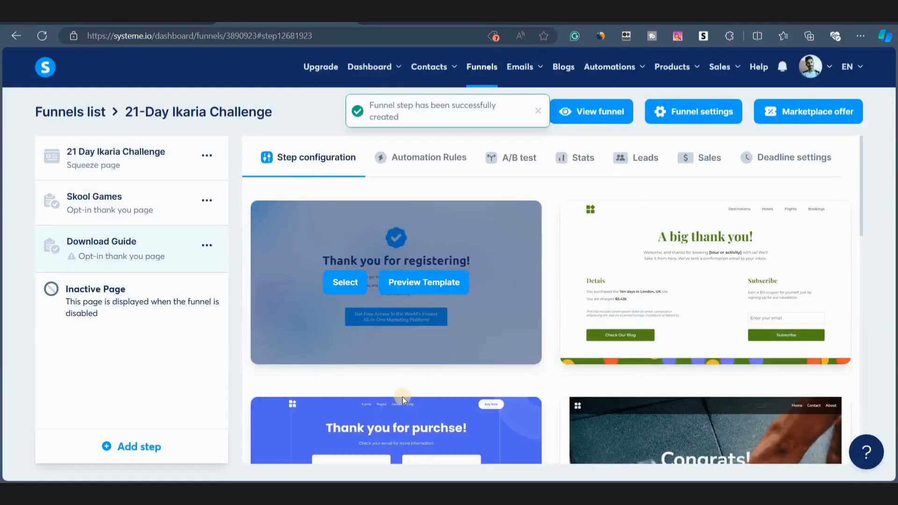
Apply the 'Thank you for registering!' template to the Download Guide step.
{"action": "scroll", "coordinate": [485, 368], "scroll_direction": "down", "scroll_amount": 4}
{"action": "scroll", "coordinate": [485, 369], "scroll_direction": "up", "scroll_amount": 4}
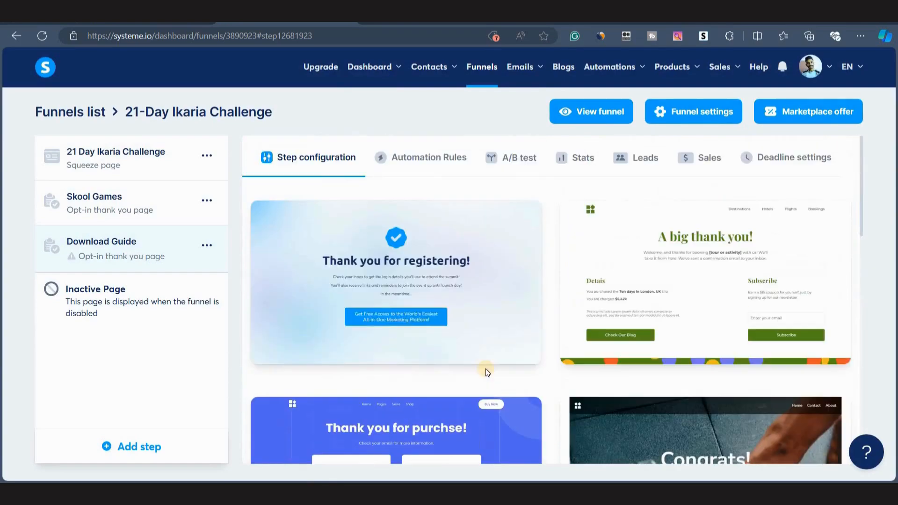
{"action": "mouse_move", "coordinate": [350, 282]}
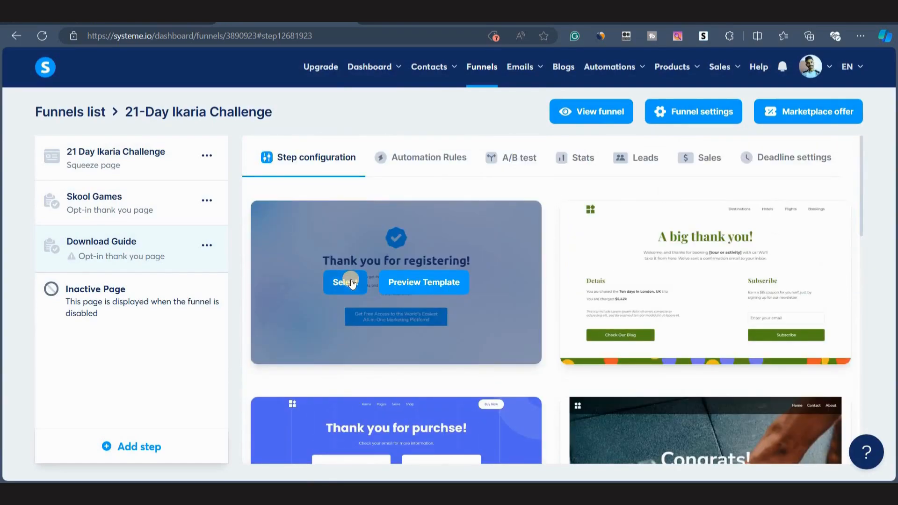
{"action": "left_click", "coordinate": [351, 282]}
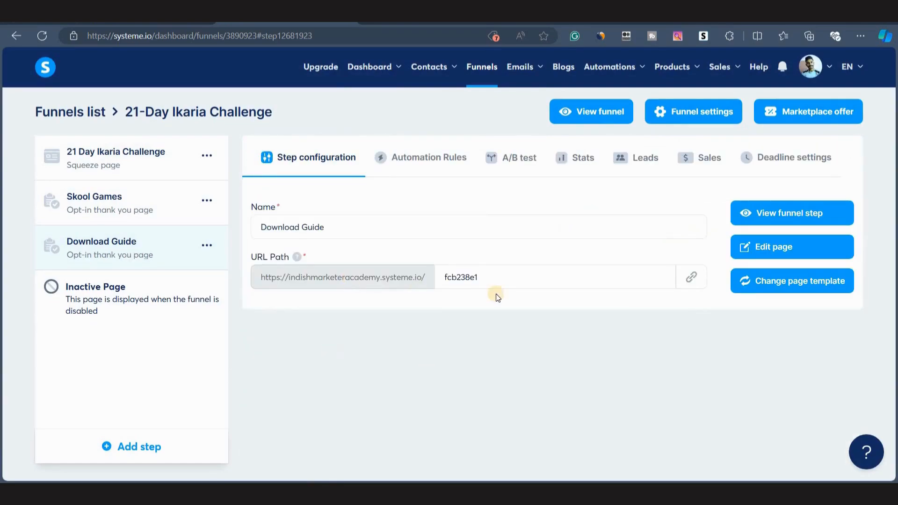
Set the Download Guide step's URL path to download-guide.
{"action": "left_click", "coordinate": [442, 277]}
{"action": "key", "text": "ctrl+a"}
{"action": "type", "text": "down"}
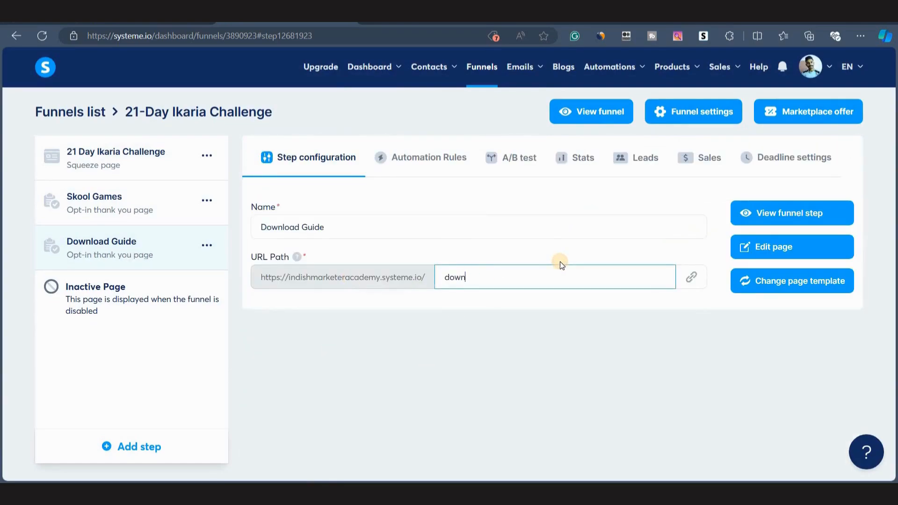
{"action": "type", "text": "load-guide"}
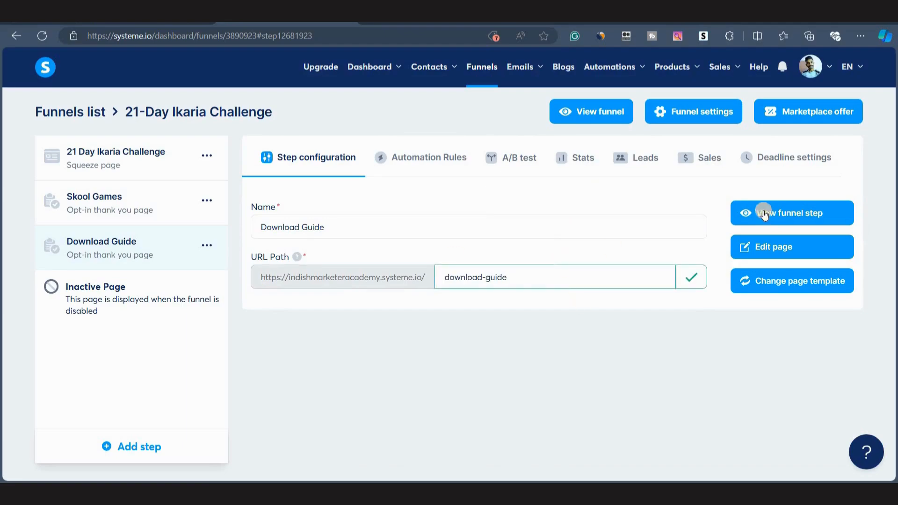
Open the Download Guide page in the editor, delete the check-mark image, and clear the page background image.
{"action": "left_click", "coordinate": [760, 247]}
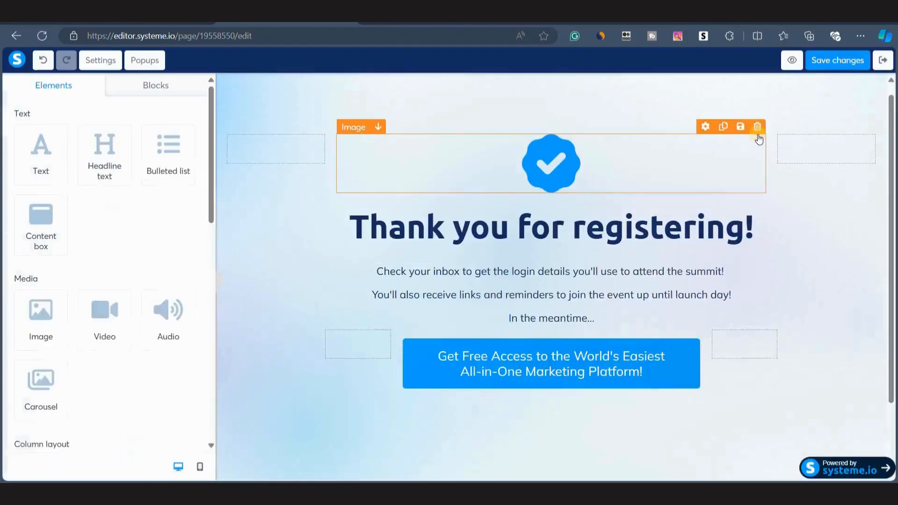
{"action": "left_click", "coordinate": [757, 126]}
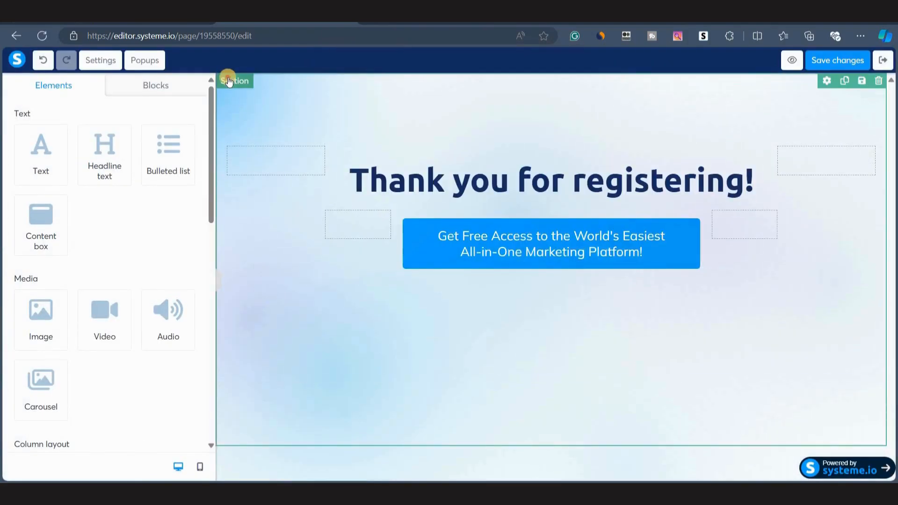
{"action": "left_click", "coordinate": [228, 81]}
{"action": "left_click", "coordinate": [101, 60]}
{"action": "scroll", "coordinate": [100, 353], "scroll_direction": "down", "scroll_amount": 10}
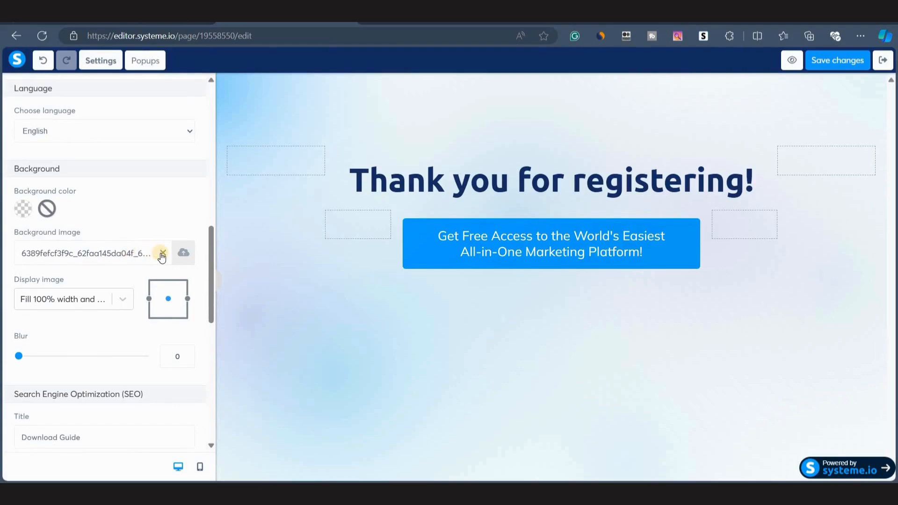
{"action": "left_click", "coordinate": [162, 253]}
Change the headline to 'Click the button below to download the 21-Day Ikaria Challenge Guide'.
{"action": "left_click", "coordinate": [410, 176]}
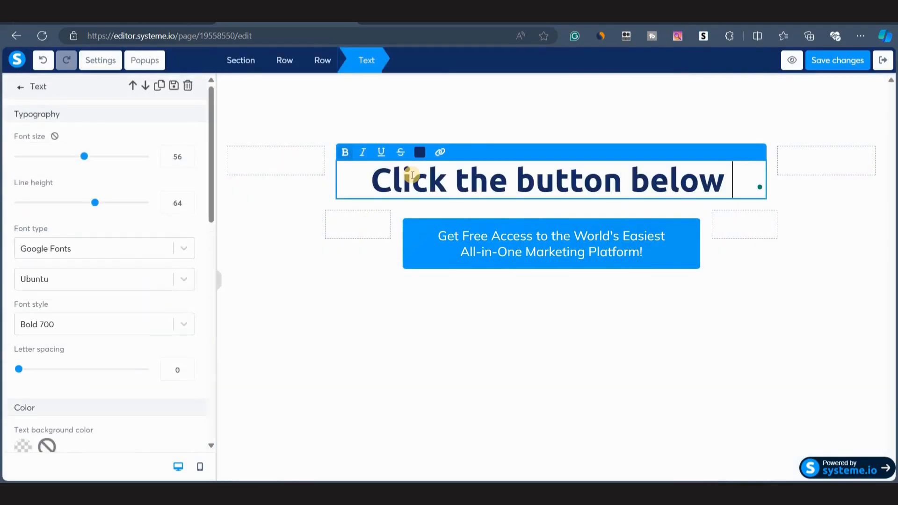
{"action": "type", "text": "to download th"}
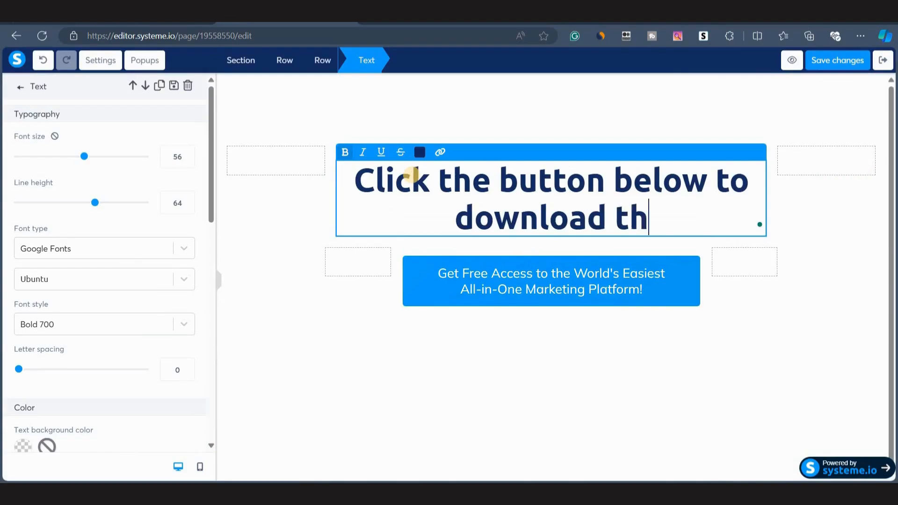
{"action": "type", "text": "e 21-Day Ikaria Chall"}
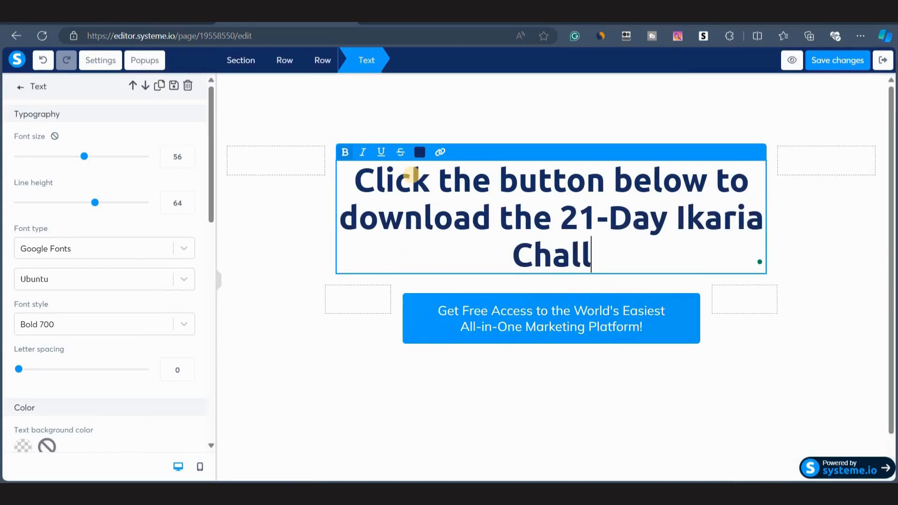
{"action": "type", "text": "enge Guide"}
{"action": "key", "text": "Escape"}
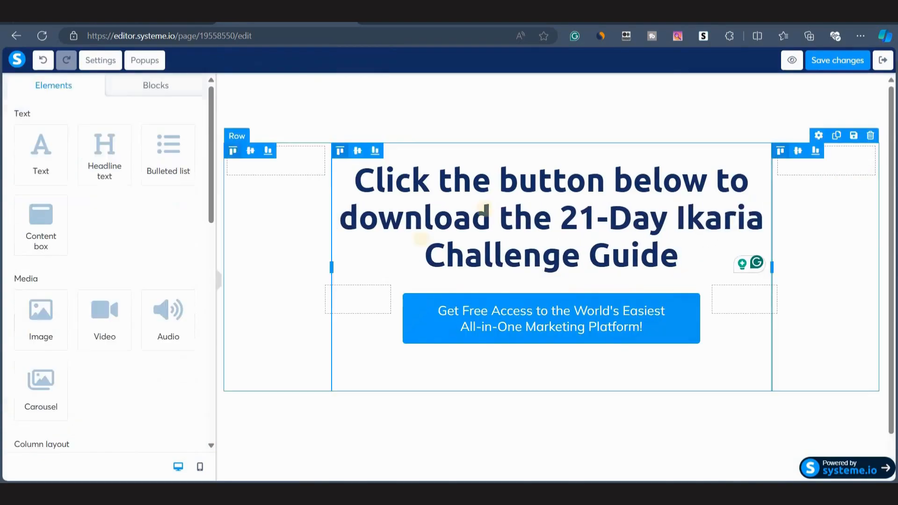
Reduce the headline's font size and line height, checking it in the mobile view.
{"action": "left_click", "coordinate": [423, 223]}
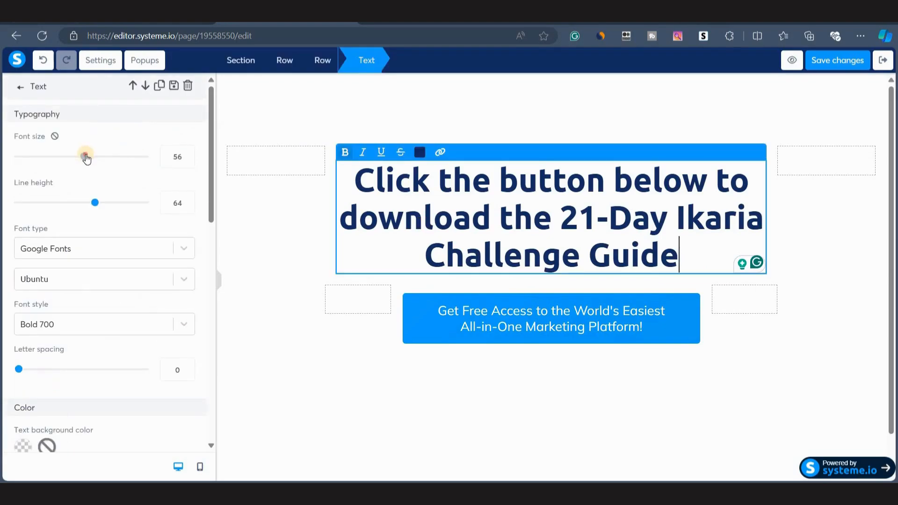
{"action": "left_click_drag", "start_coordinate": [84, 156], "coordinate": [60, 156]}
{"action": "left_click_drag", "start_coordinate": [95, 203], "coordinate": [70, 206]}
{"action": "left_click", "coordinate": [200, 467]}
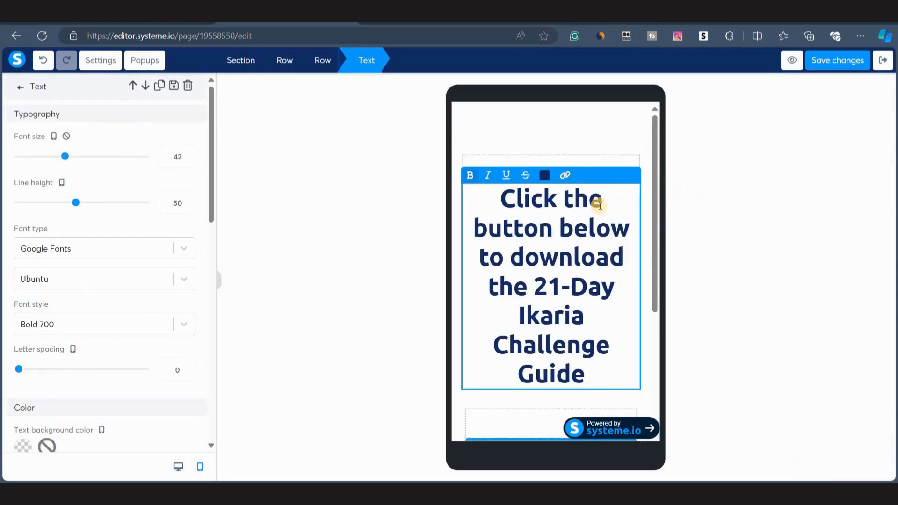
{"action": "left_click", "coordinate": [420, 182]}
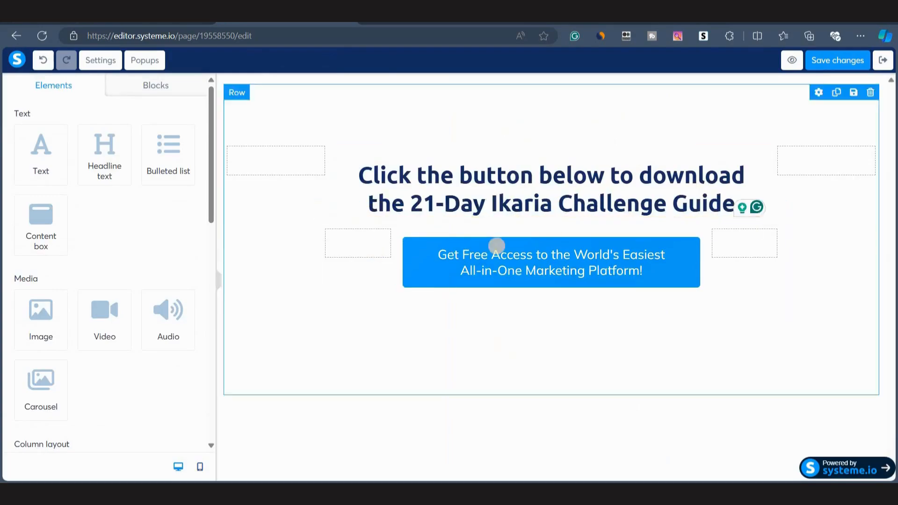
Change the button text to 'Download the Guide' and preview it in mobile and desktop views.
{"action": "left_click", "coordinate": [538, 257]}
{"action": "left_click", "coordinate": [538, 257]}
{"action": "left_click", "coordinate": [538, 257]}
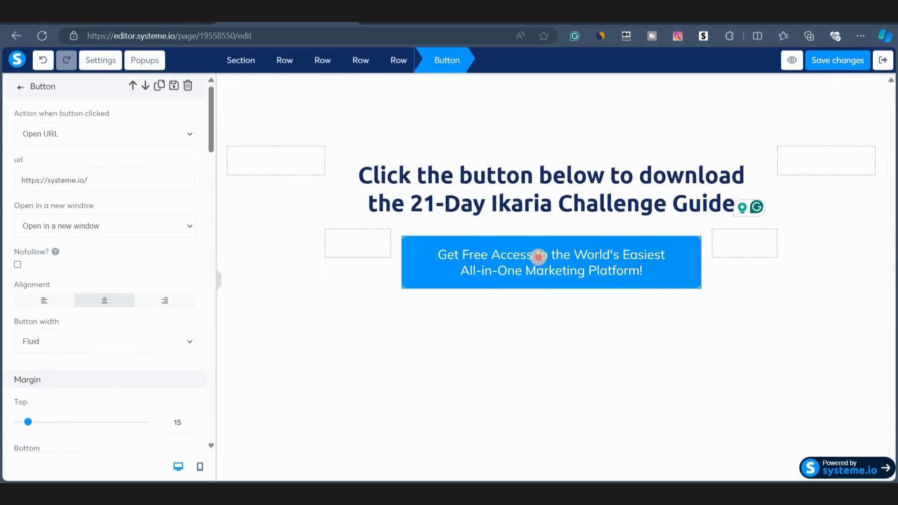
{"action": "left_click", "coordinate": [538, 257]}
{"action": "left_click", "coordinate": [538, 257]}
{"action": "scroll", "coordinate": [96, 265], "scroll_direction": "down", "scroll_amount": 10}
{"action": "scroll", "coordinate": [114, 286], "scroll_direction": "down", "scroll_amount": 2}
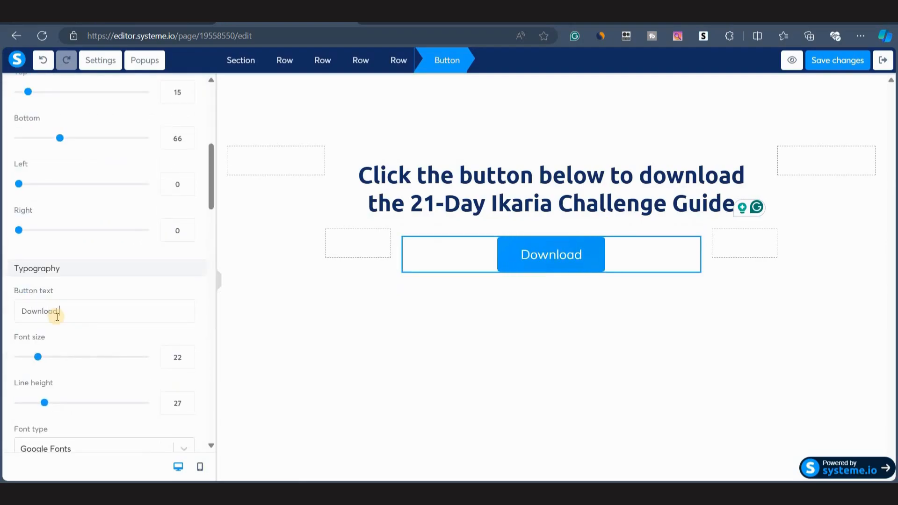
{"action": "type", "text": "the Guide"}
{"action": "left_click", "coordinate": [479, 281]}
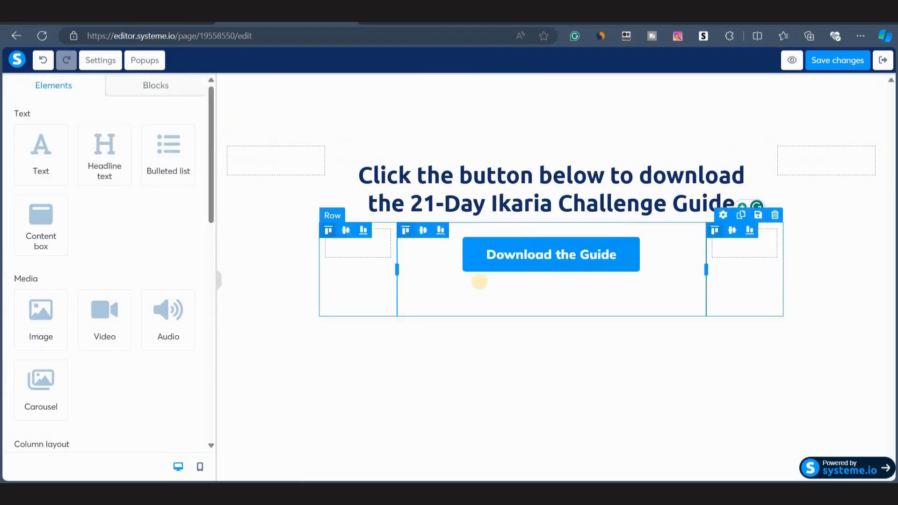
{"action": "left_click", "coordinate": [201, 467]}
{"action": "left_click", "coordinate": [178, 466]}
Share the 21-Day Ikaria Challenge Google Doc so anyone with the link can view, and copy the link.
{"action": "left_click", "coordinate": [544, 247]}
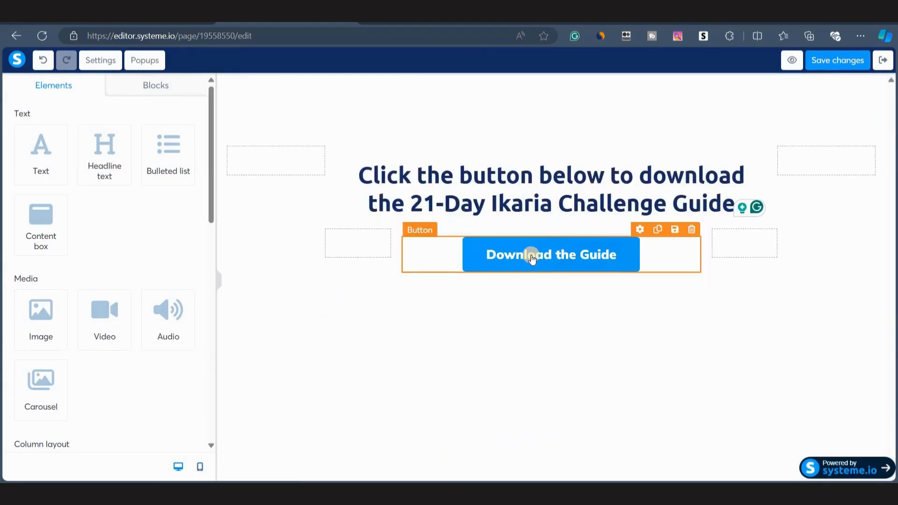
{"action": "left_click", "coordinate": [531, 259]}
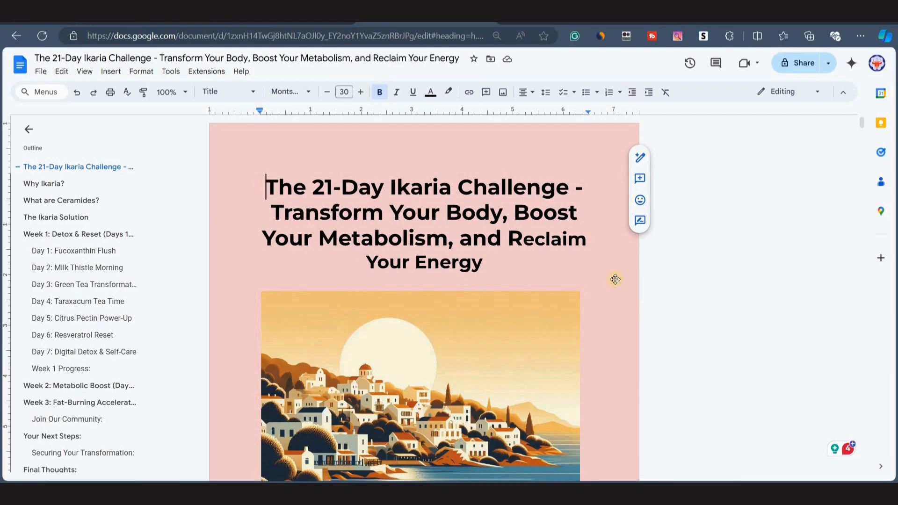
{"action": "left_click", "coordinate": [797, 75]}
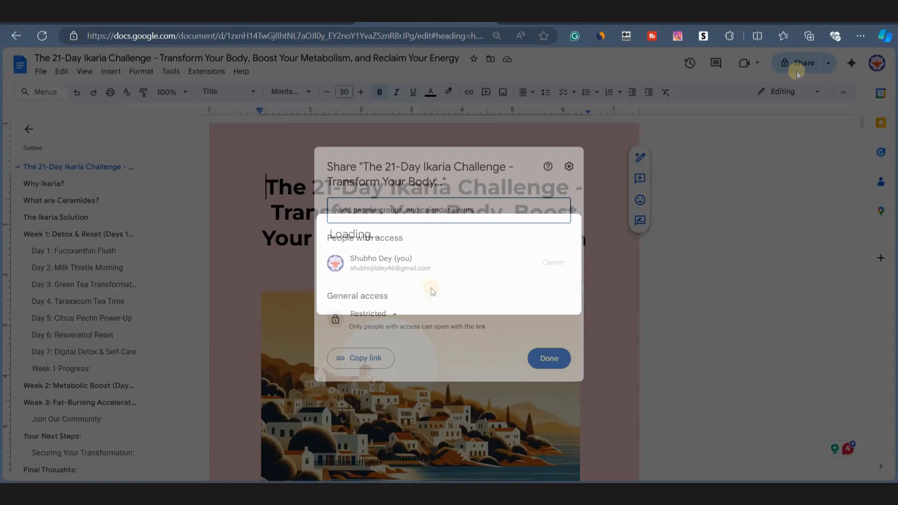
{"action": "left_click", "coordinate": [386, 320]}
{"action": "left_click", "coordinate": [413, 373]}
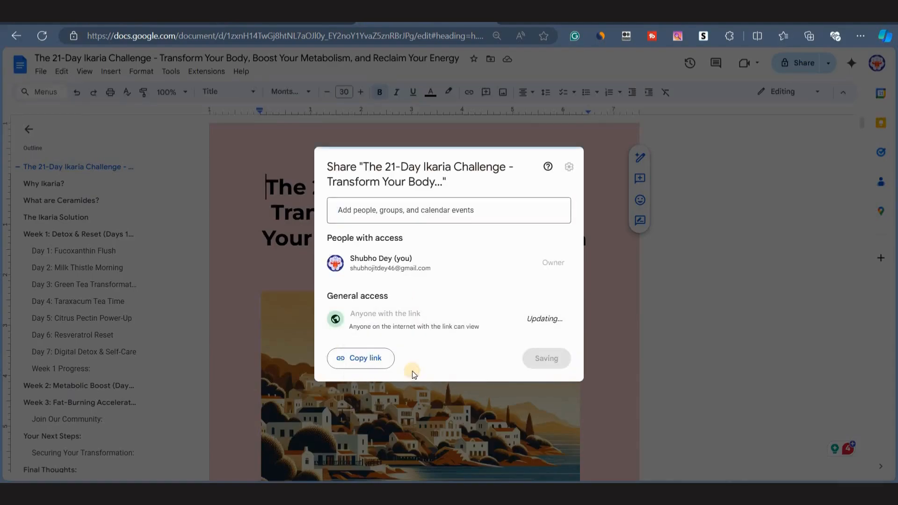
{"action": "left_click", "coordinate": [539, 326]}
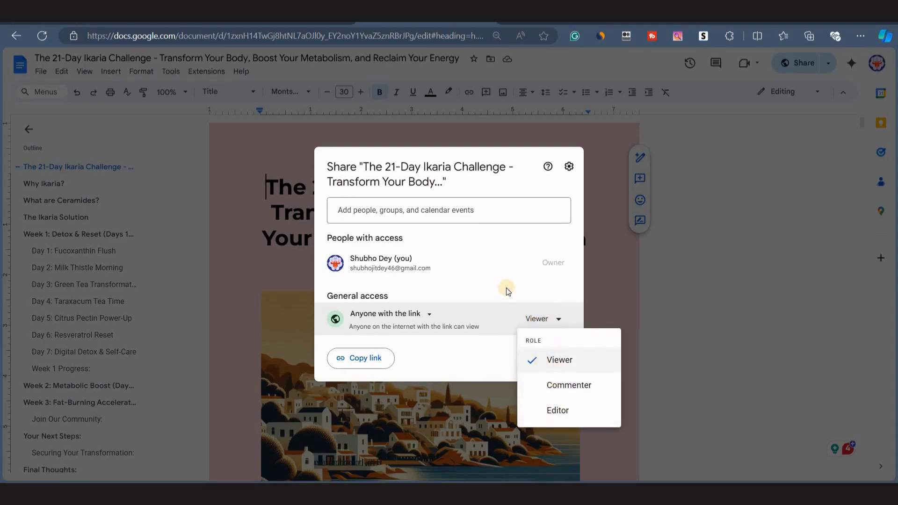
{"action": "left_click", "coordinate": [543, 318]}
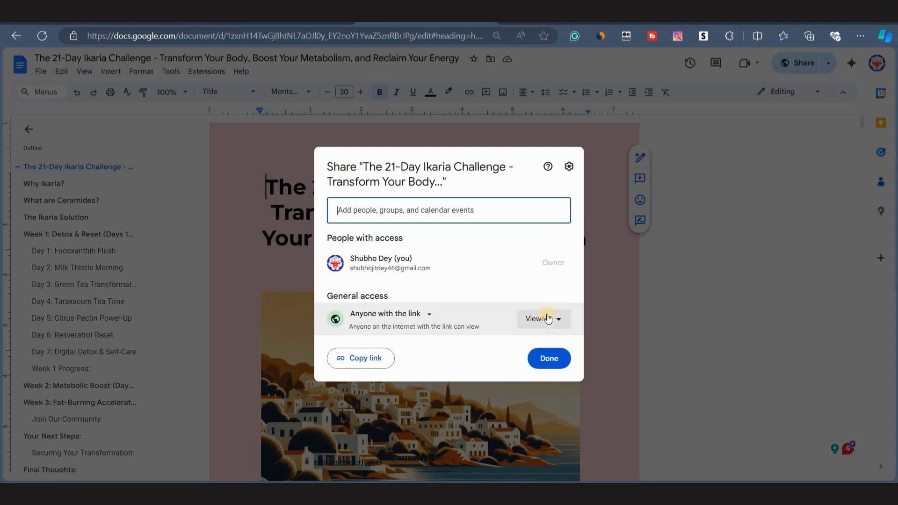
{"action": "left_click", "coordinate": [349, 360]}
{"action": "left_click", "coordinate": [550, 359]}
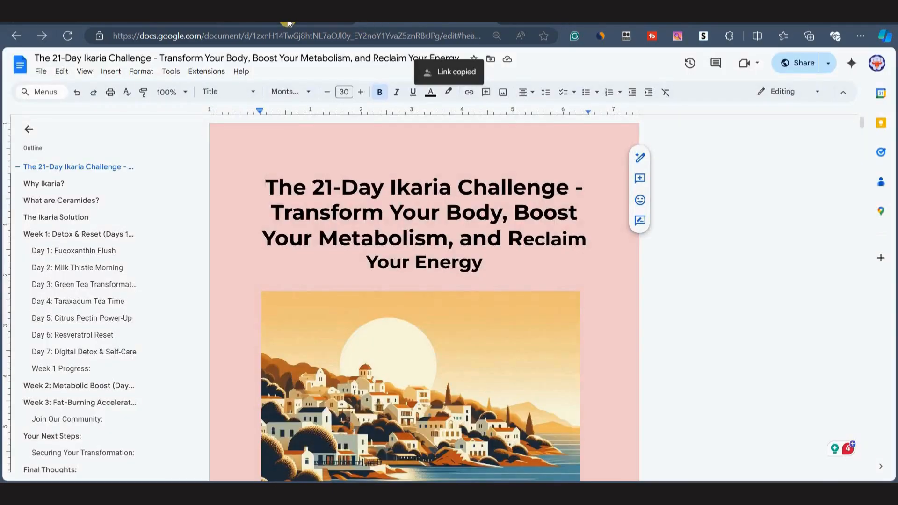
Set the button's URL to the copied Google Doc link.
{"action": "left_click", "coordinate": [288, 23]}
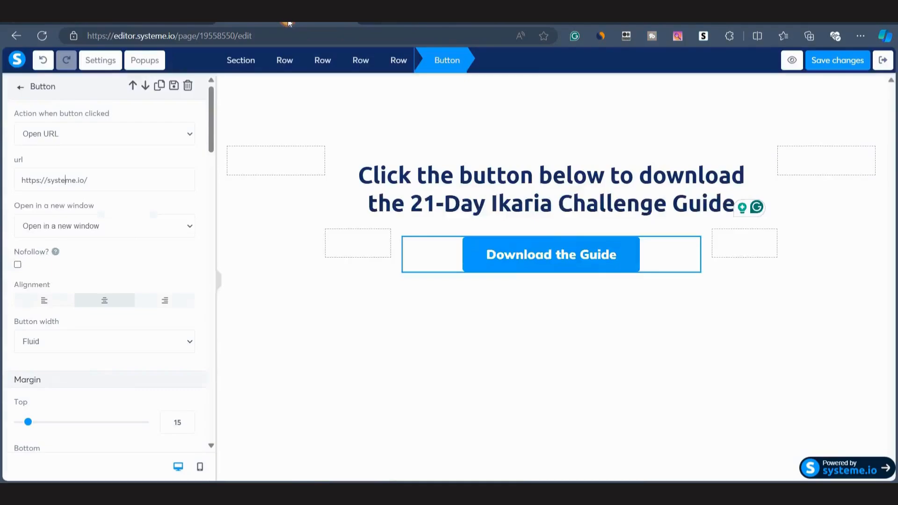
{"action": "triple_click", "coordinate": [47, 180]}
{"action": "key", "text": "ctrl+v"}
{"action": "left_click", "coordinate": [262, 229]}
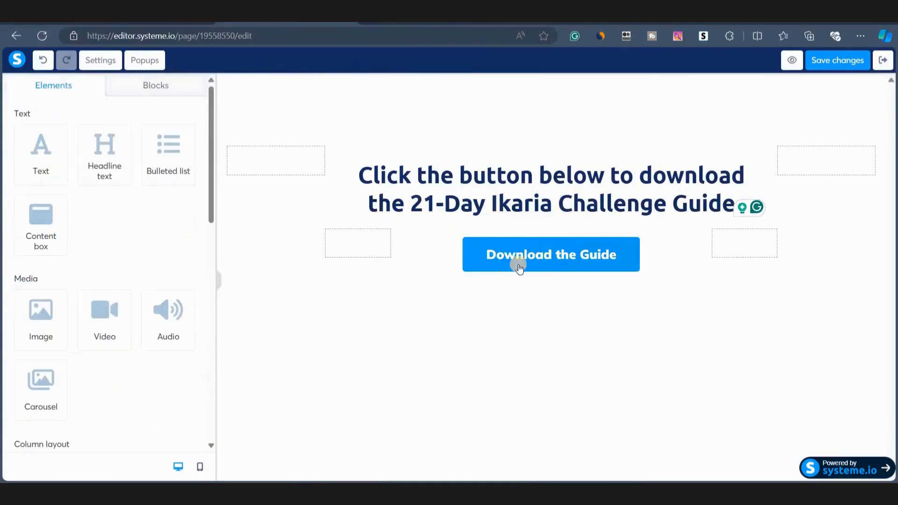
Save the page changes and exit the editor.
{"action": "left_click", "coordinate": [498, 256]}
{"action": "left_click", "coordinate": [375, 341]}
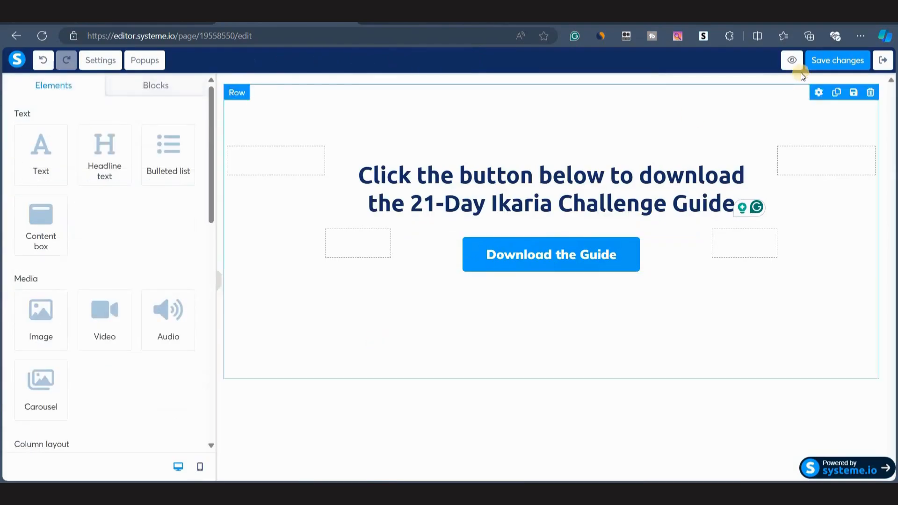
{"action": "left_click", "coordinate": [813, 64]}
{"action": "left_click", "coordinate": [883, 60]}
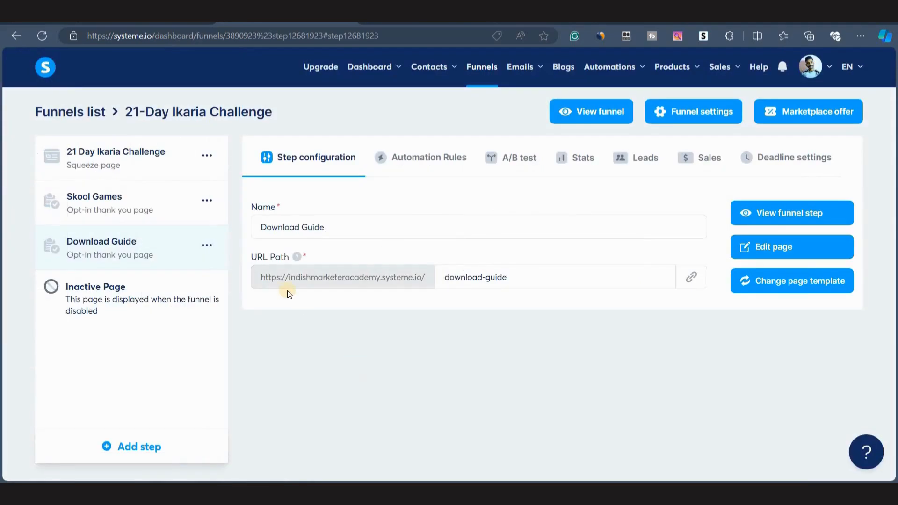
{"action": "left_click_drag", "start_coordinate": [262, 278], "coordinate": [347, 316]}
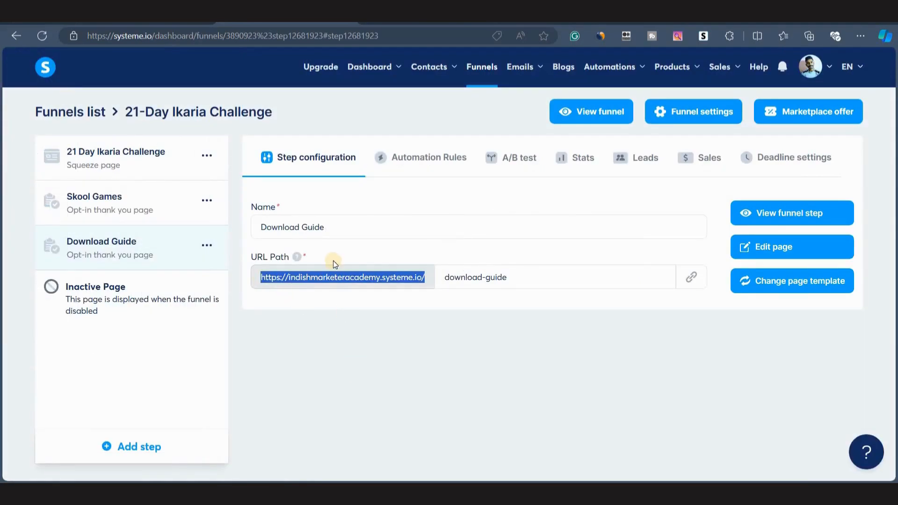
{"action": "left_click", "coordinate": [333, 260]}
{"action": "left_click_drag", "start_coordinate": [265, 280], "coordinate": [344, 304]}
{"action": "left_click", "coordinate": [344, 304]}
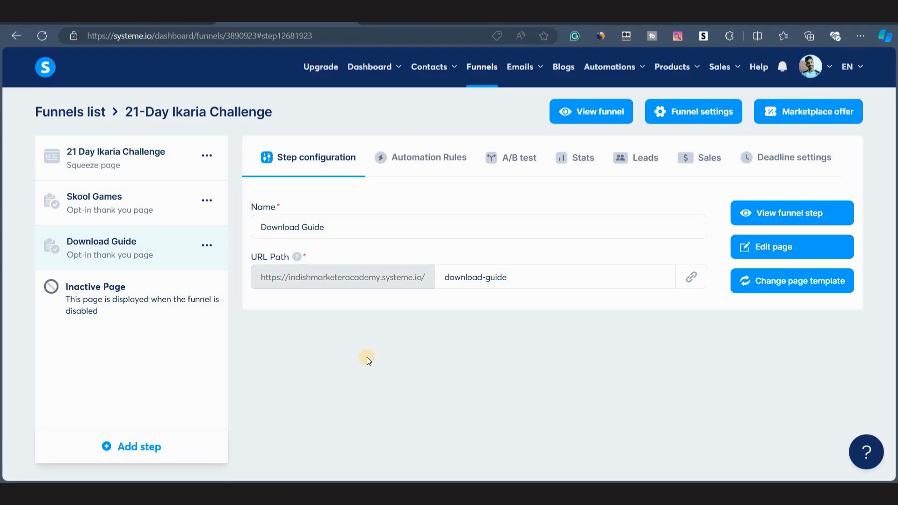
Create a new automation workflow named 'Ikaria Automation'.
{"action": "mouse_move", "coordinate": [610, 67]}
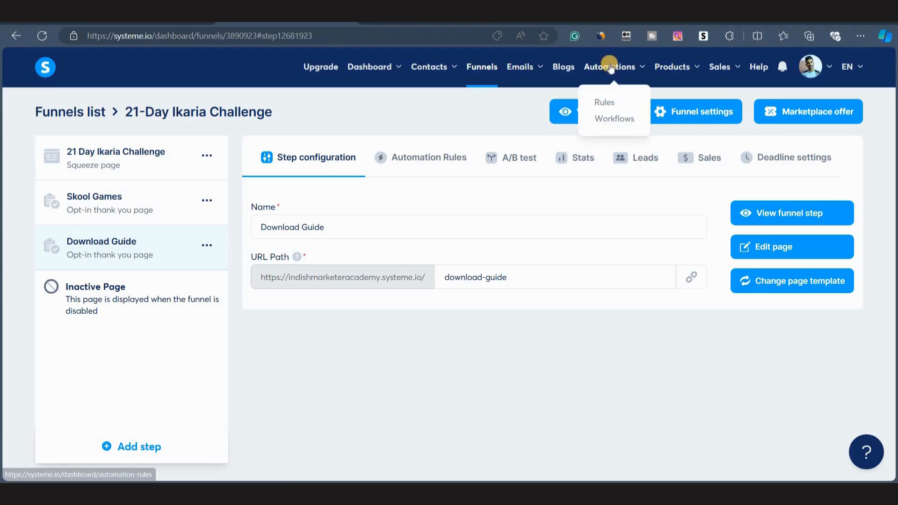
{"action": "left_click", "coordinate": [612, 119]}
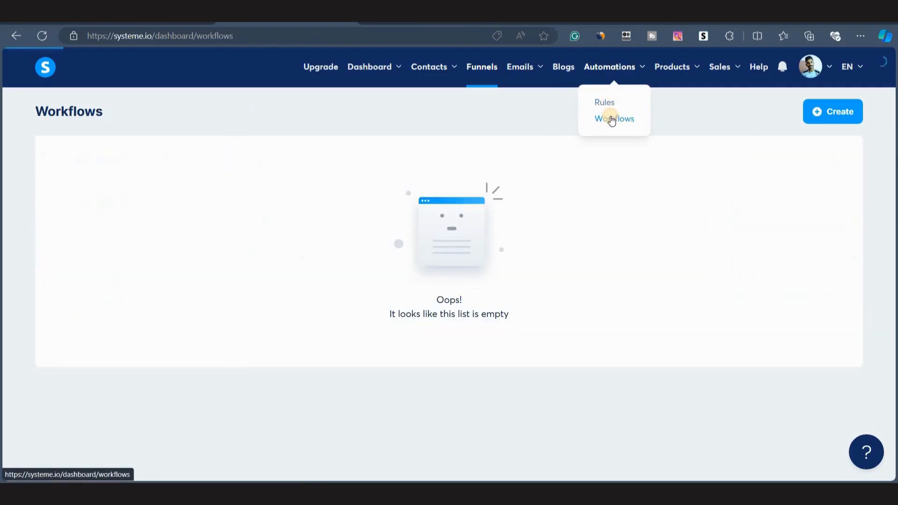
{"action": "left_click", "coordinate": [828, 110]}
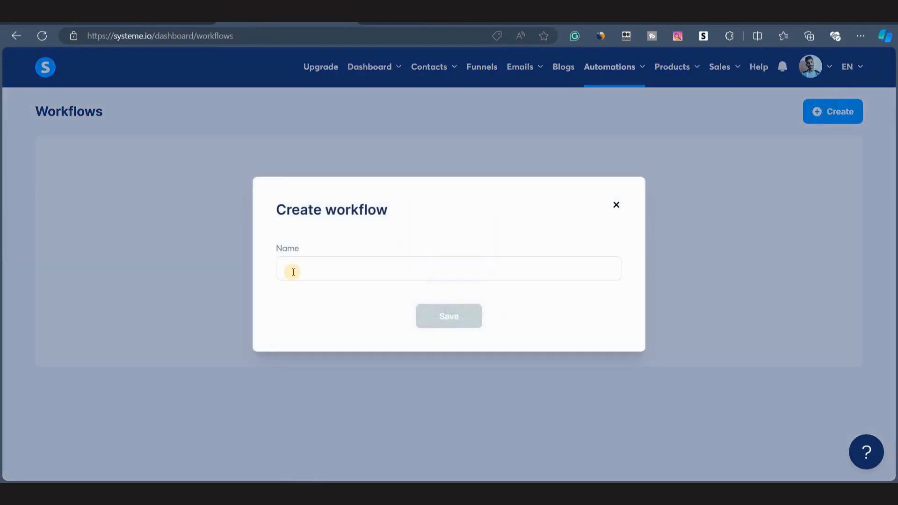
{"action": "left_click", "coordinate": [291, 269]}
{"action": "type", "text": "Ika"}
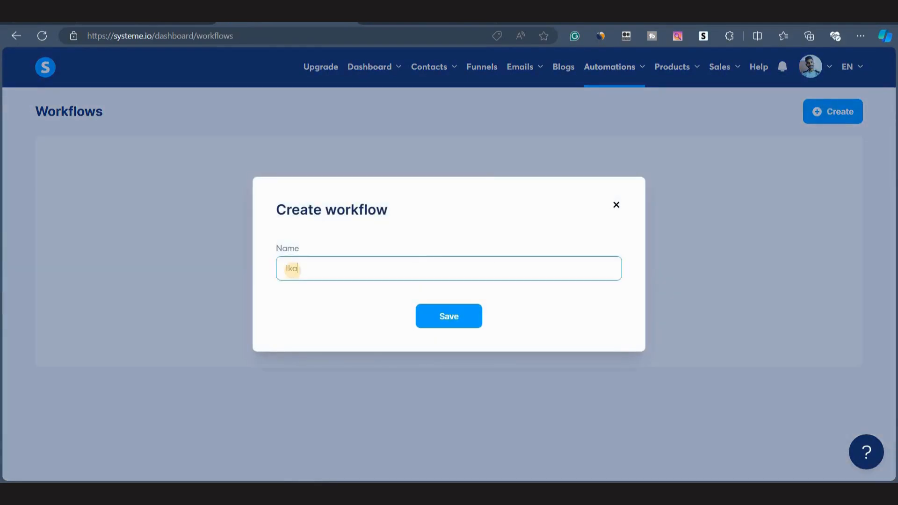
{"action": "left_click", "coordinate": [369, 293]}
{"action": "left_click", "coordinate": [456, 320]}
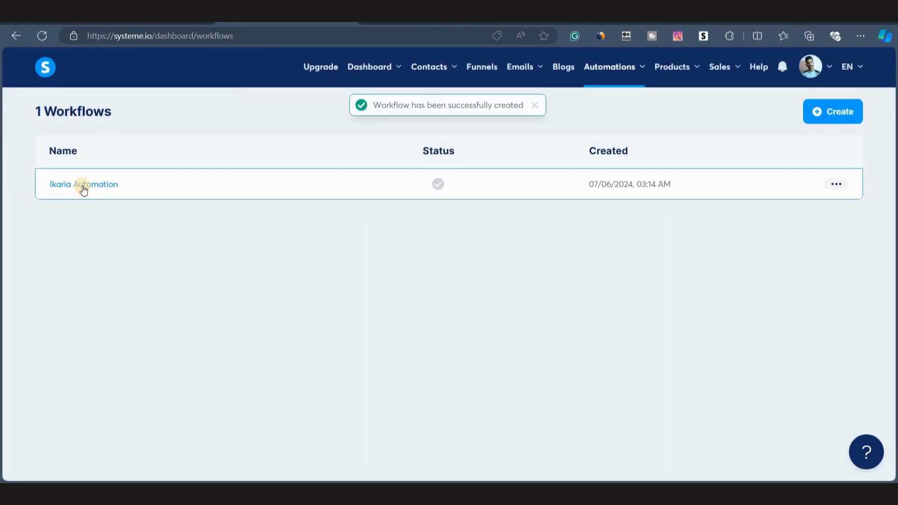
Open the 'Ikaria Automation' workflow and create a Funnel form subscribed trigger for the '21 Day Ikaria Challenge' form.
{"action": "left_click", "coordinate": [82, 185]}
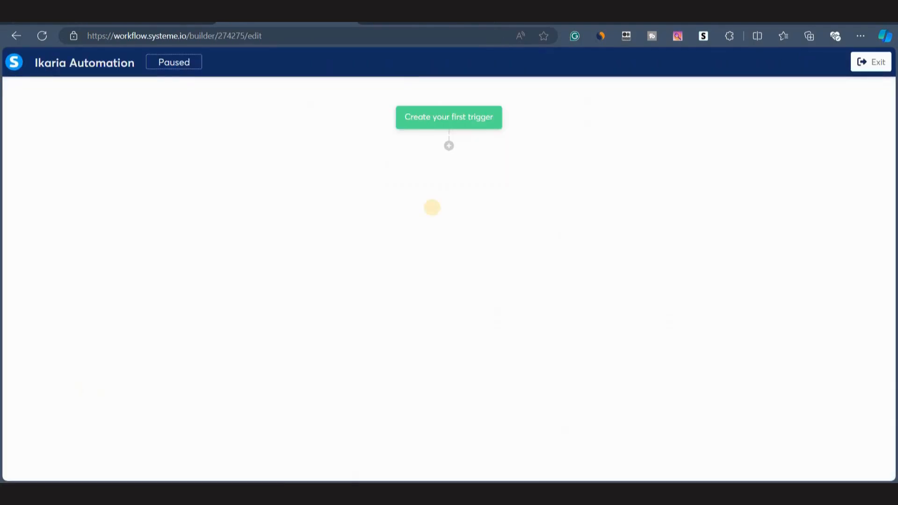
{"action": "left_click", "coordinate": [423, 120]}
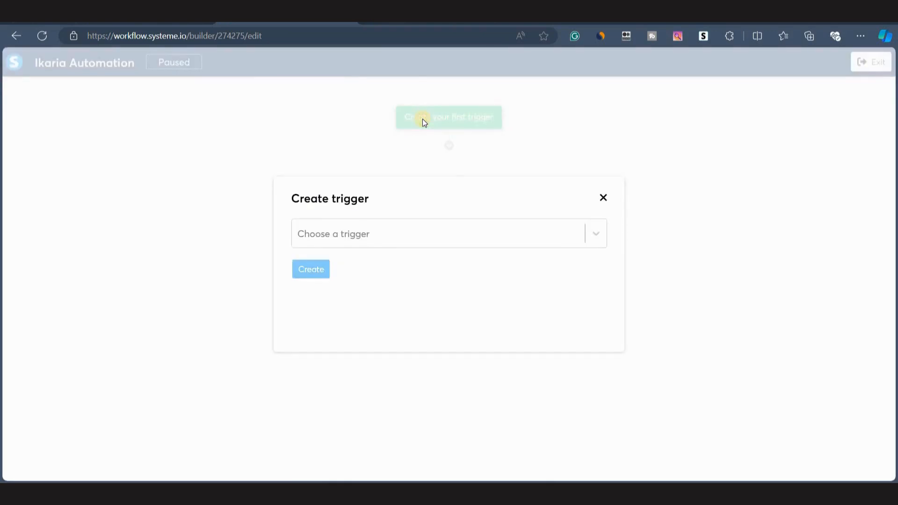
{"action": "left_click", "coordinate": [355, 245]}
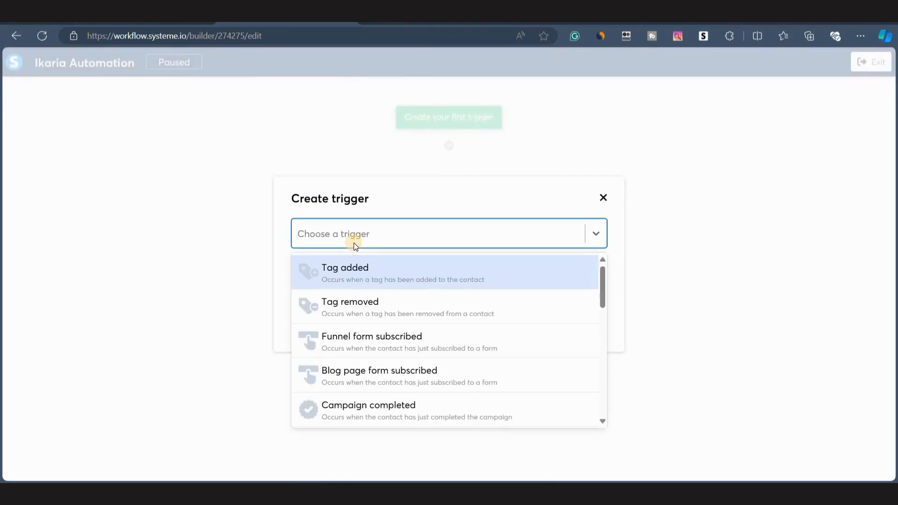
{"action": "left_click", "coordinate": [352, 343]}
{"action": "left_click", "coordinate": [357, 269]}
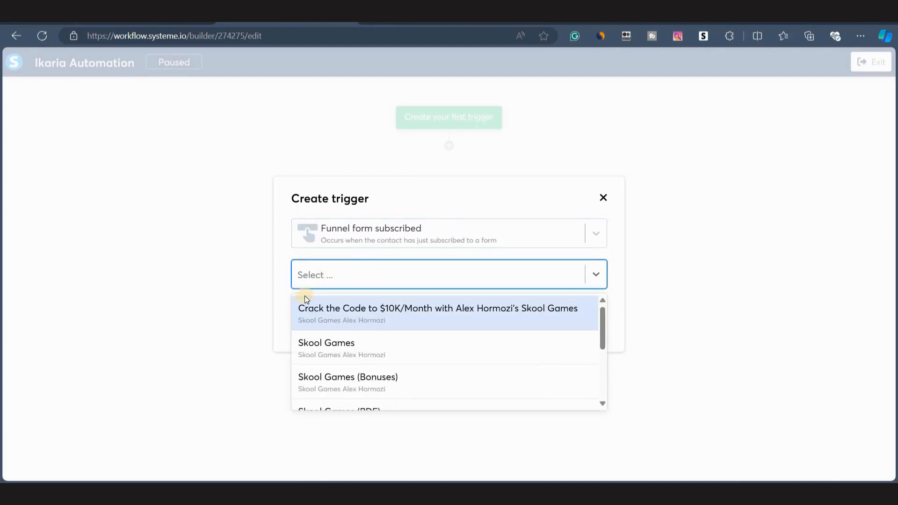
{"action": "scroll", "coordinate": [388, 369], "scroll_direction": "down", "scroll_amount": 2}
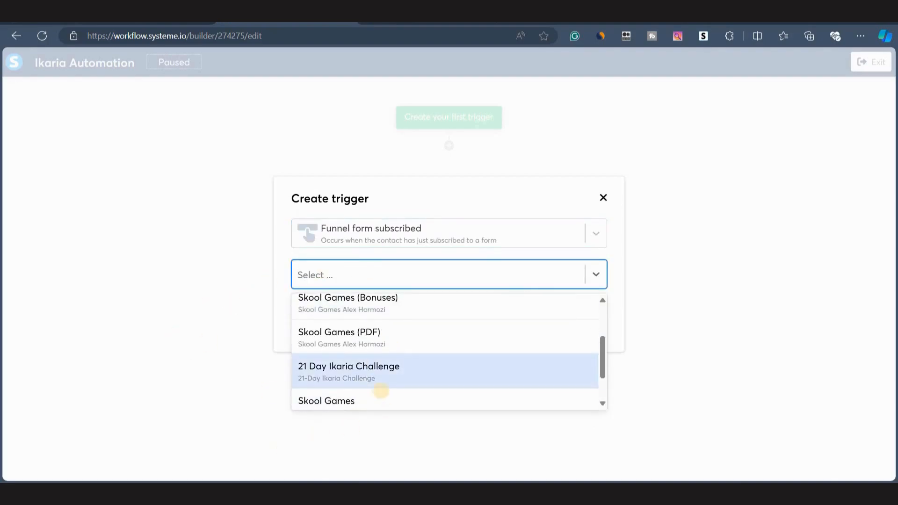
{"action": "scroll", "coordinate": [325, 371], "scroll_direction": "down", "scroll_amount": 1}
{"action": "left_click", "coordinate": [334, 320]}
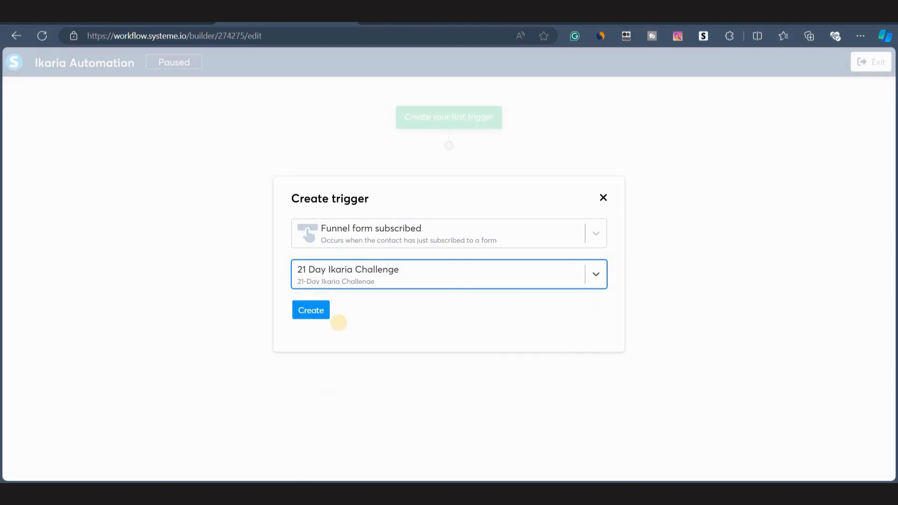
{"action": "left_click", "coordinate": [304, 315]}
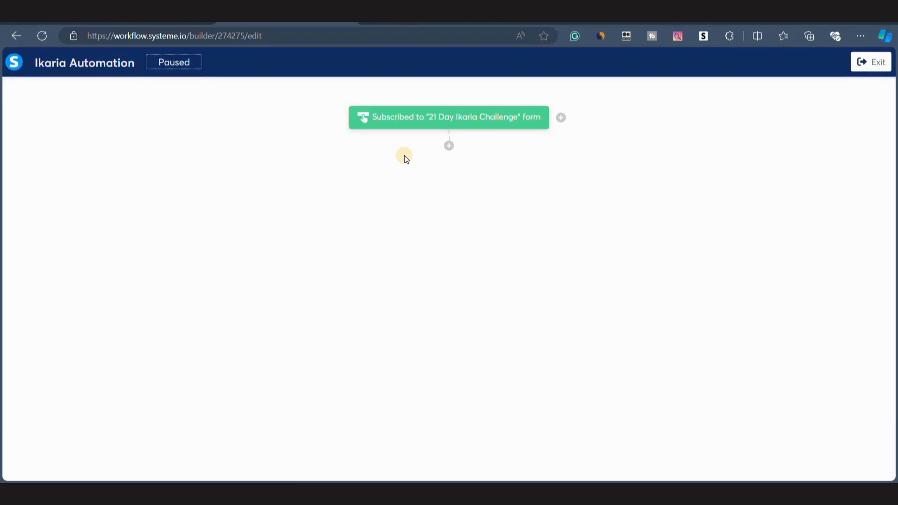
{"action": "left_click", "coordinate": [447, 146]}
{"action": "left_click", "coordinate": [343, 251]}
{"action": "left_click", "coordinate": [364, 231]}
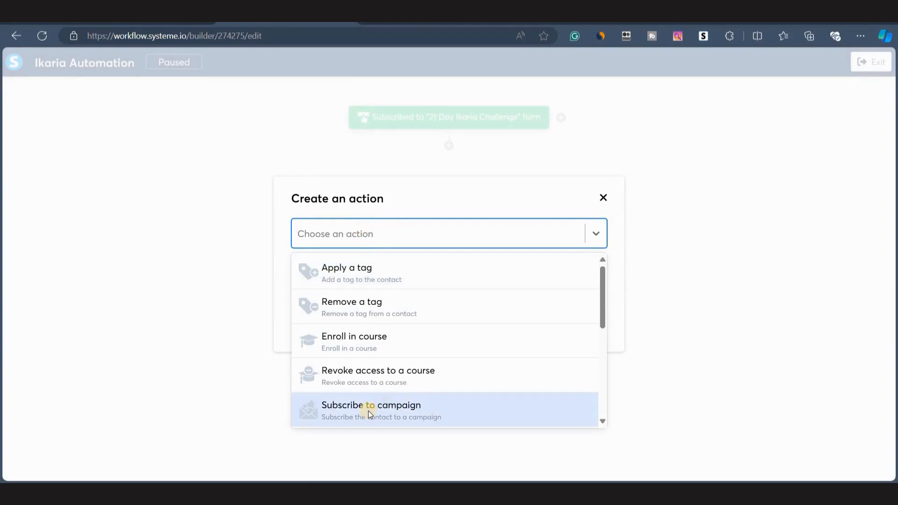
{"action": "left_click", "coordinate": [387, 281]}
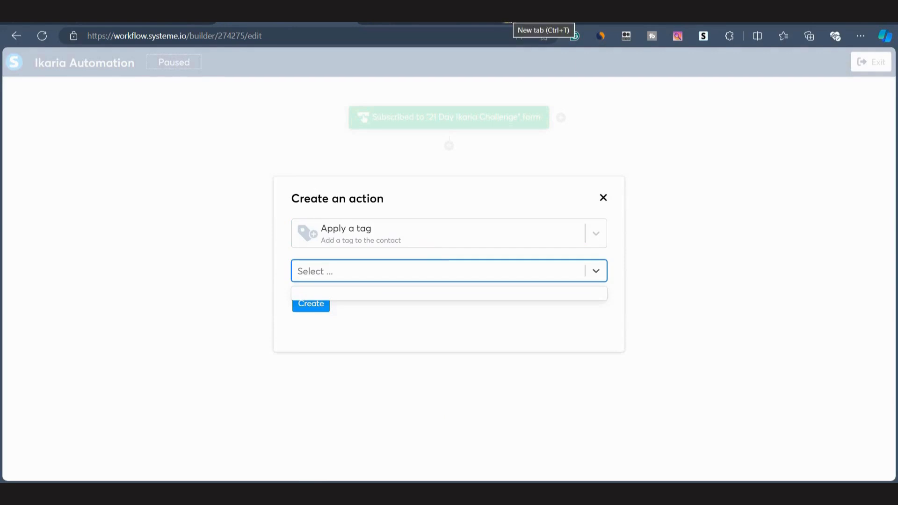
In a new tab, create a contact tag named 'Ikaria Leads'.
{"action": "left_click", "coordinate": [508, 20]}
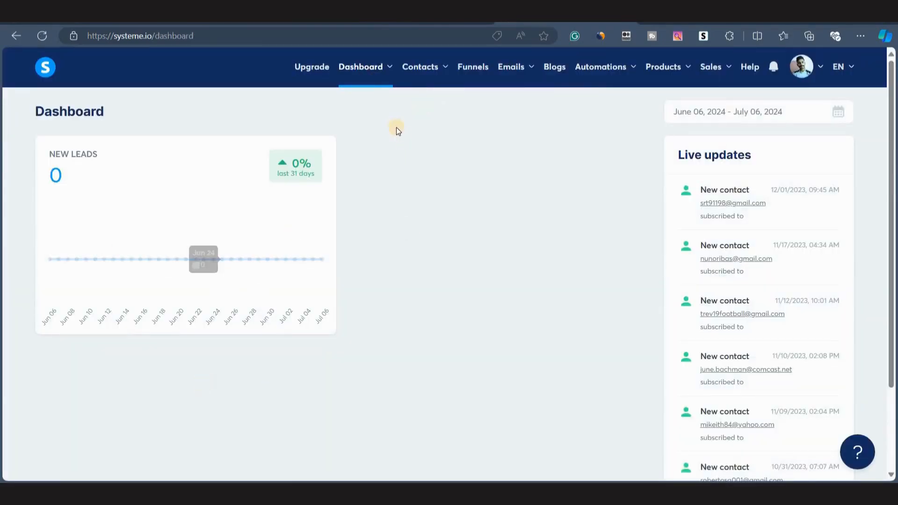
{"action": "mouse_move", "coordinate": [425, 74]}
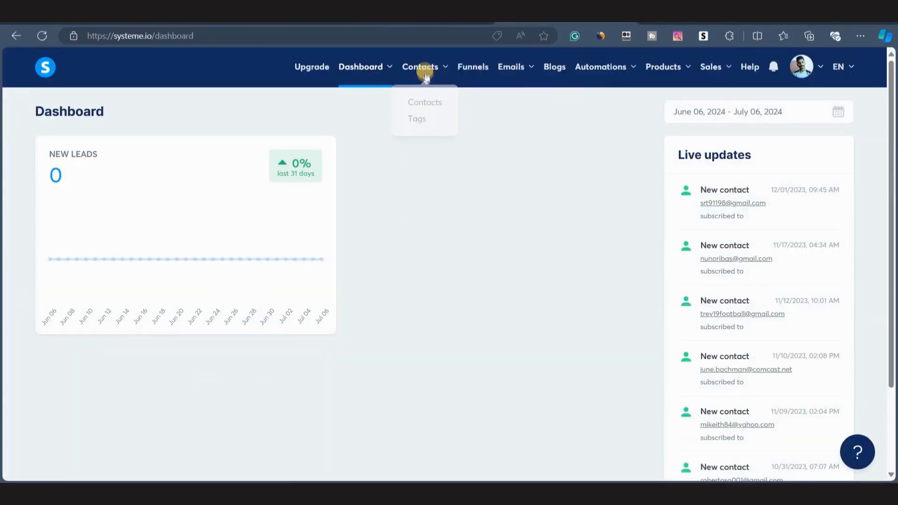
{"action": "left_click", "coordinate": [419, 119]}
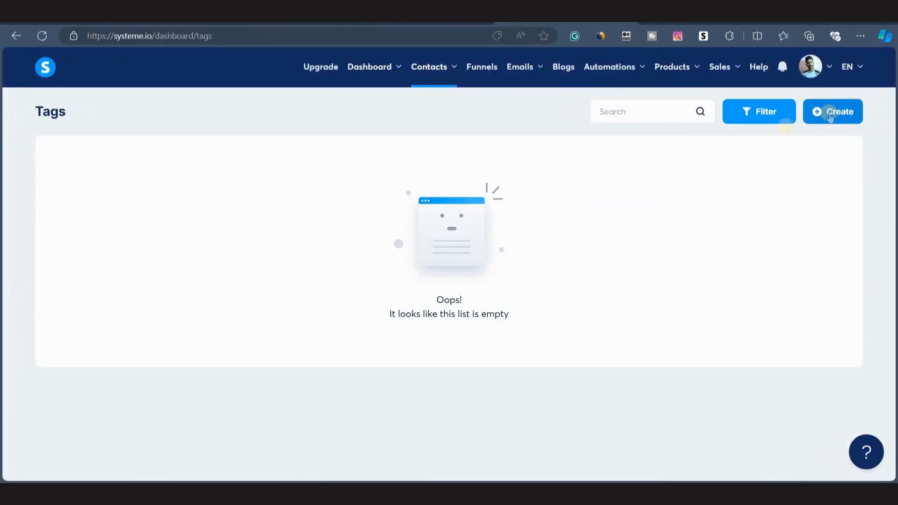
{"action": "left_click", "coordinate": [815, 112]}
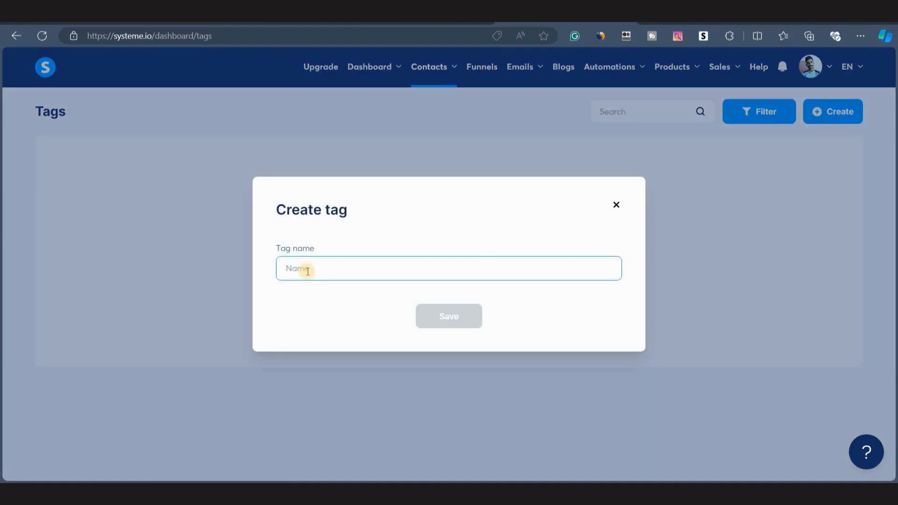
{"action": "type", "text": "Ikaria Leads"}
{"action": "left_click", "coordinate": [424, 318]}
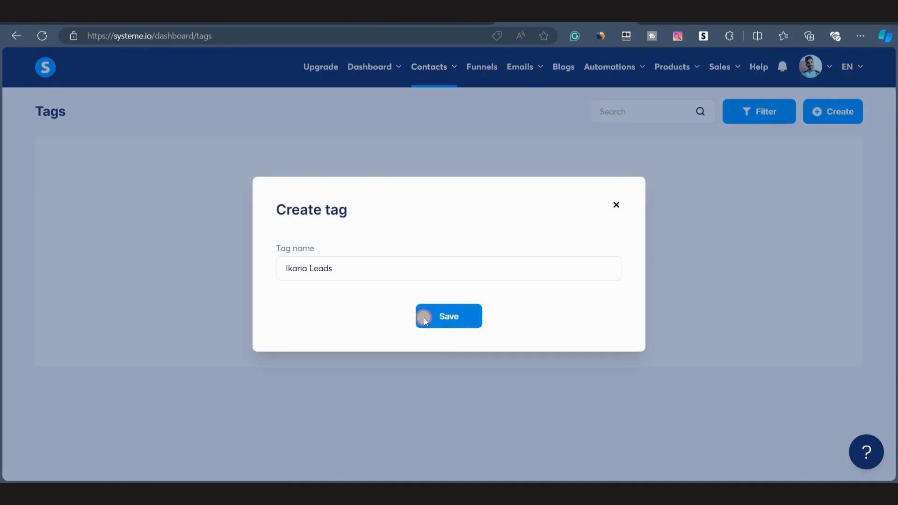
Back in the workflow, add an Apply a tag action after the trigger that applies the 'Ikaria Leads' tag.
{"action": "left_click", "coordinate": [282, 22]}
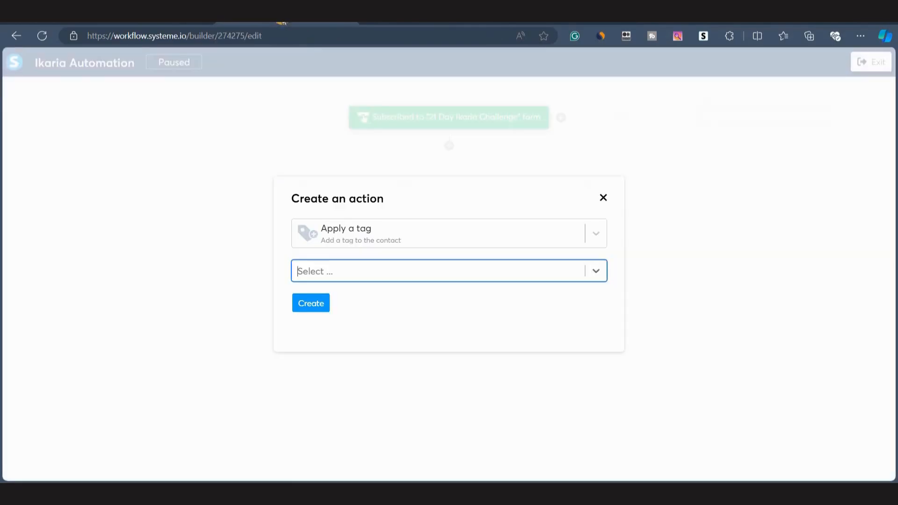
{"action": "left_click", "coordinate": [603, 199]}
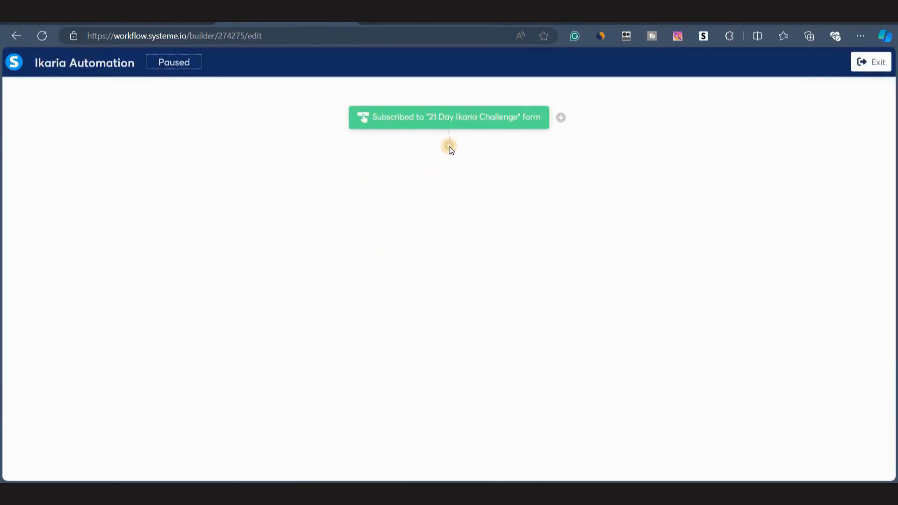
{"action": "left_click", "coordinate": [449, 147]}
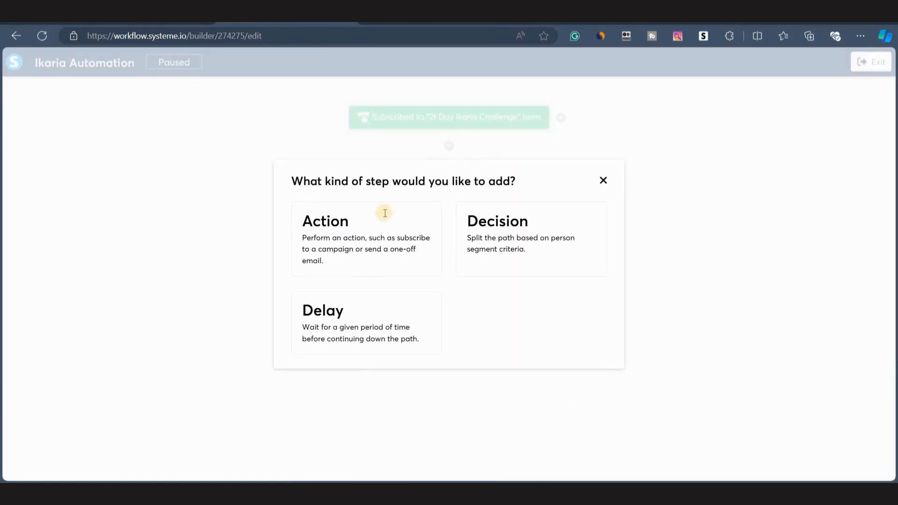
{"action": "left_click", "coordinate": [361, 242]}
{"action": "left_click", "coordinate": [368, 239]}
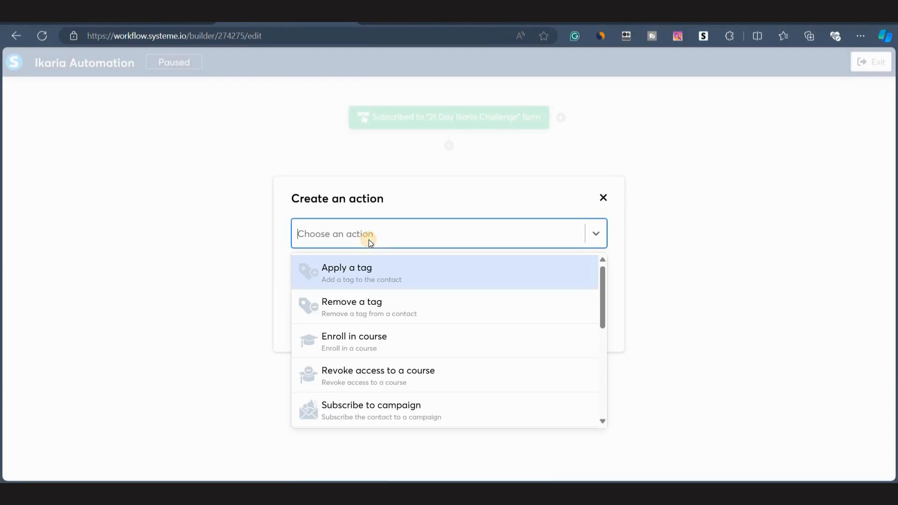
{"action": "left_click", "coordinate": [375, 267]}
{"action": "left_click", "coordinate": [314, 272]}
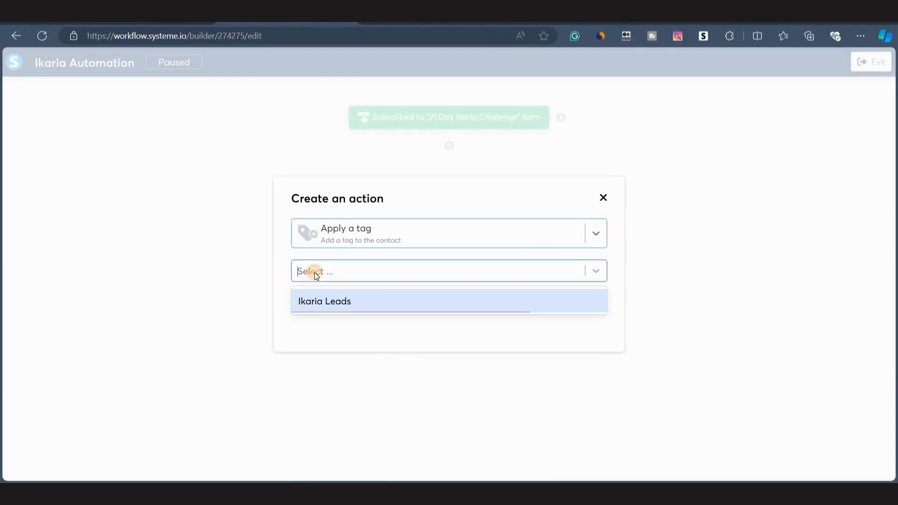
{"action": "left_click", "coordinate": [327, 302]}
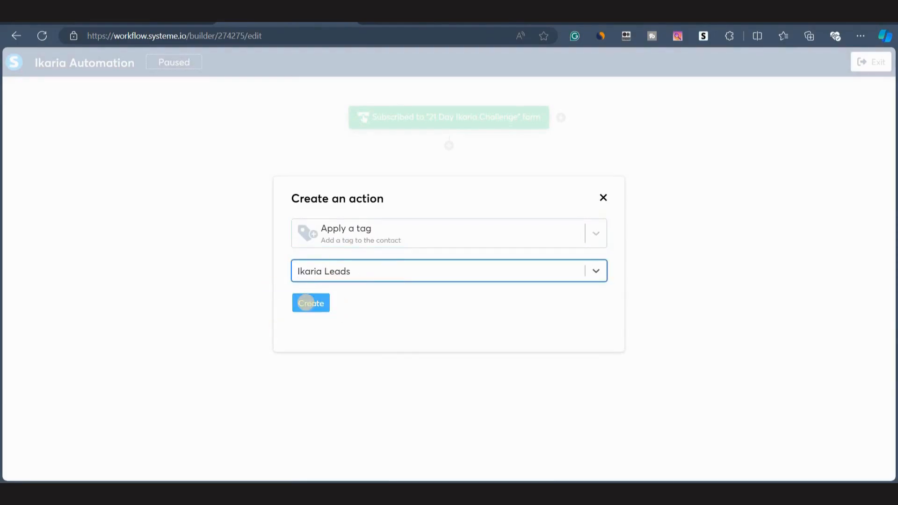
{"action": "left_click", "coordinate": [307, 303]}
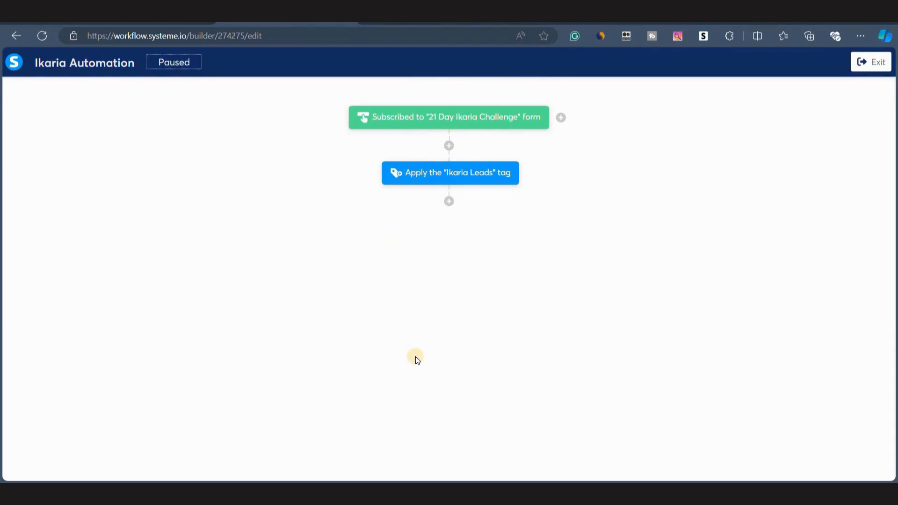
Add a Subscribe to campaign action for the 'Ikaraia Challenge' campaign below the tag action and exit the workflow builder.
{"action": "left_click", "coordinate": [448, 202]}
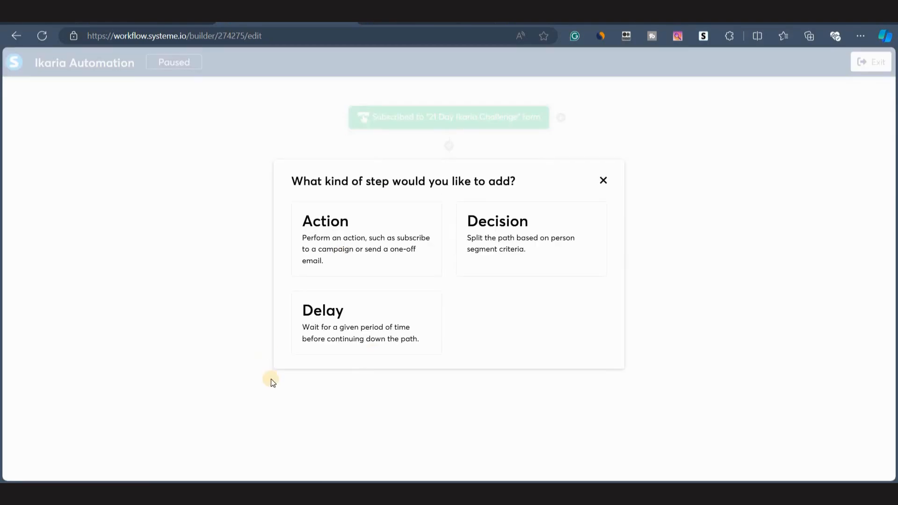
{"action": "left_click", "coordinate": [373, 233]}
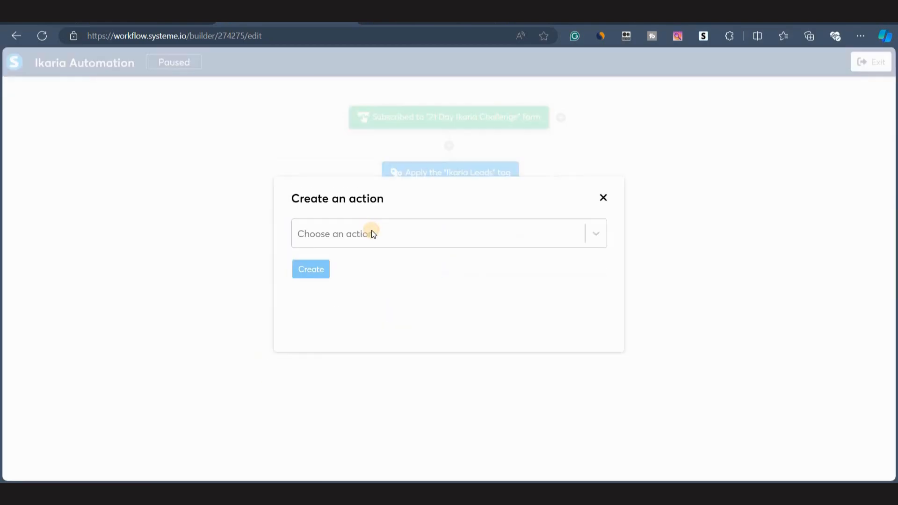
{"action": "left_click", "coordinate": [371, 232]}
{"action": "left_click", "coordinate": [364, 406]}
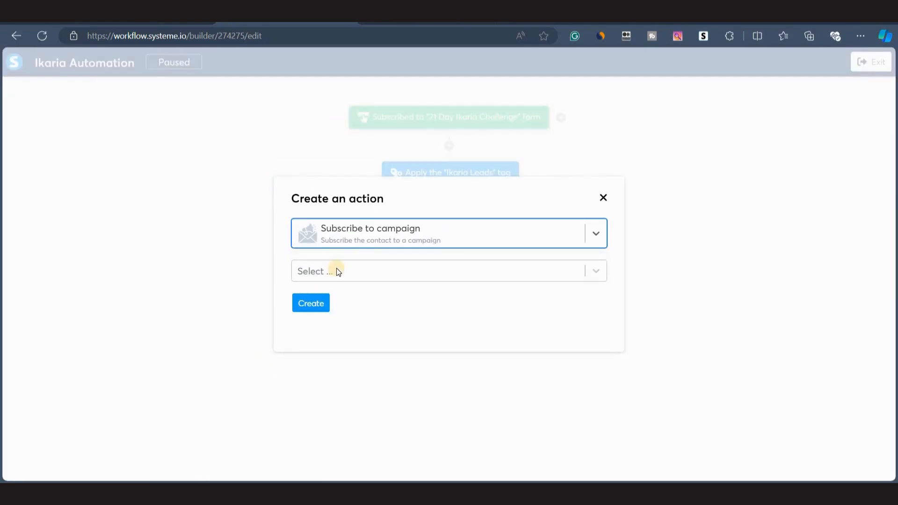
{"action": "left_click", "coordinate": [336, 271]}
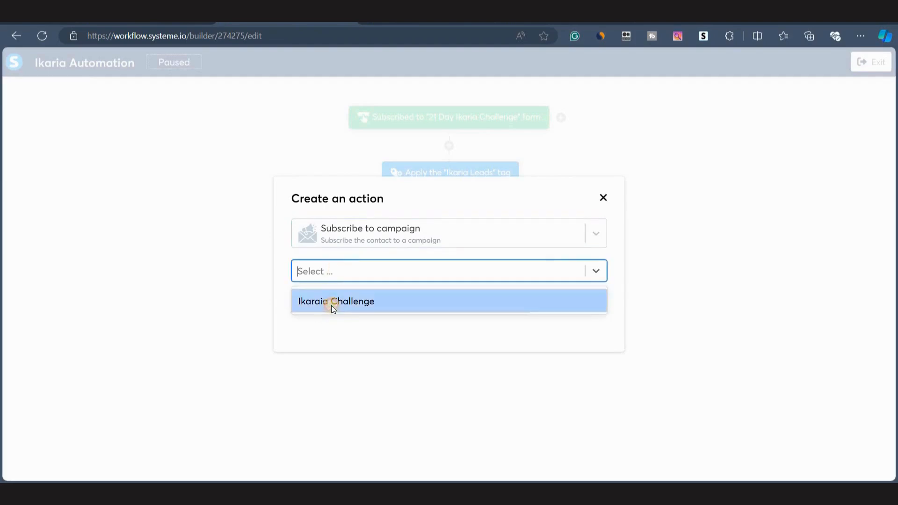
{"action": "left_click", "coordinate": [332, 306]}
{"action": "left_click", "coordinate": [301, 309]}
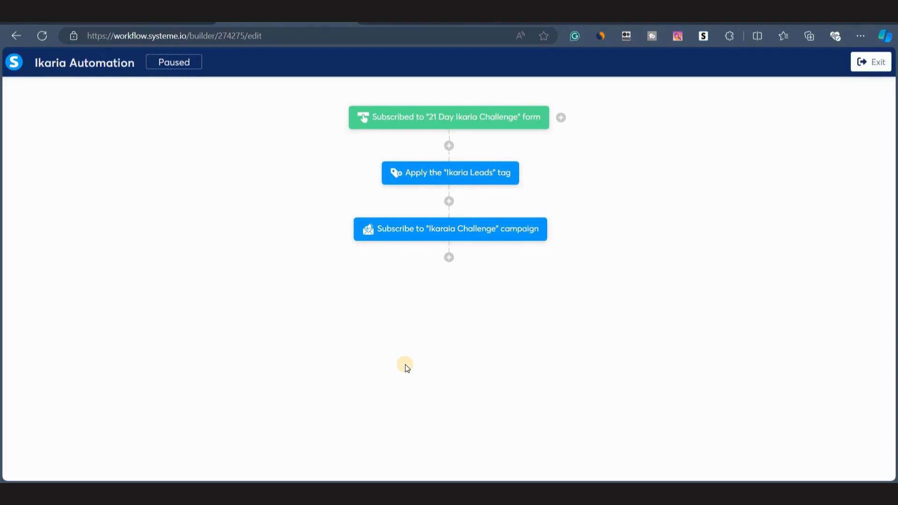
{"action": "left_click", "coordinate": [860, 59]}
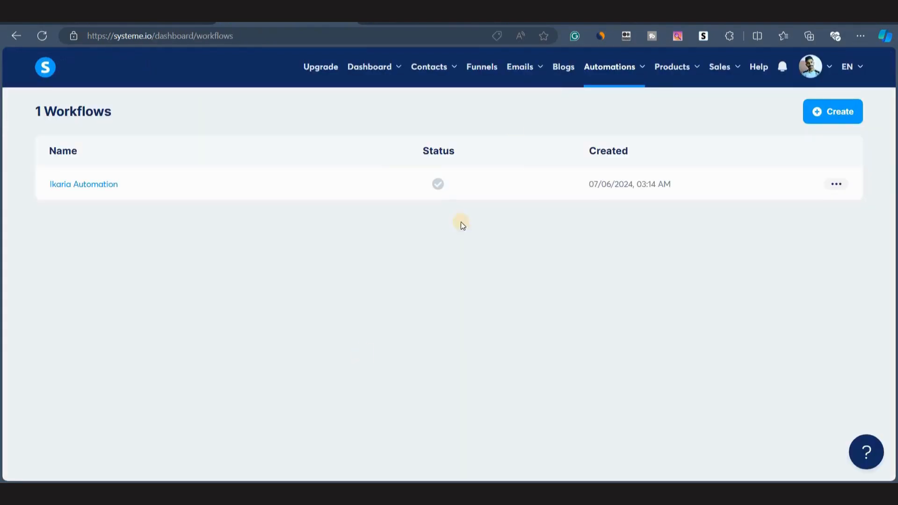
Open the Ikaraia Challenge campaign and activate the 'Your 21-Day Ikaria Challenge' email with a 2 minutes delay.
{"action": "mouse_move", "coordinate": [518, 67]}
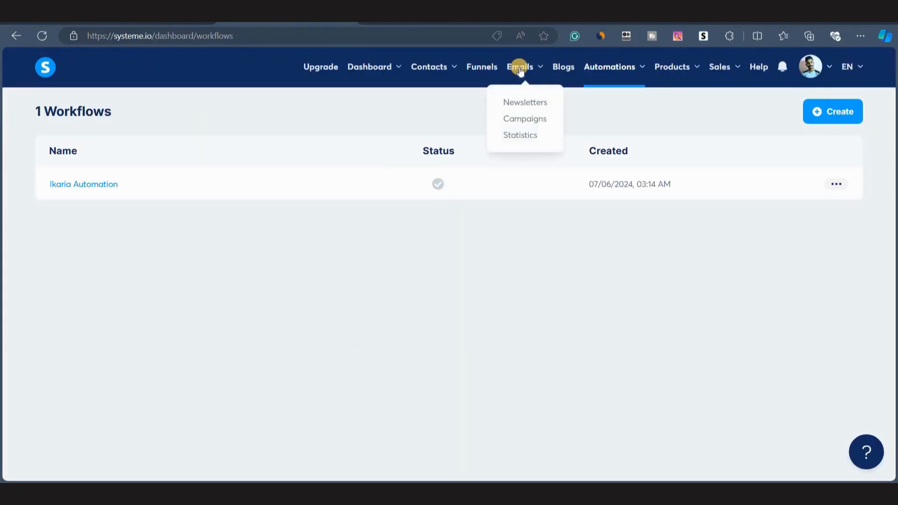
{"action": "left_click", "coordinate": [519, 120]}
{"action": "left_click", "coordinate": [94, 185]}
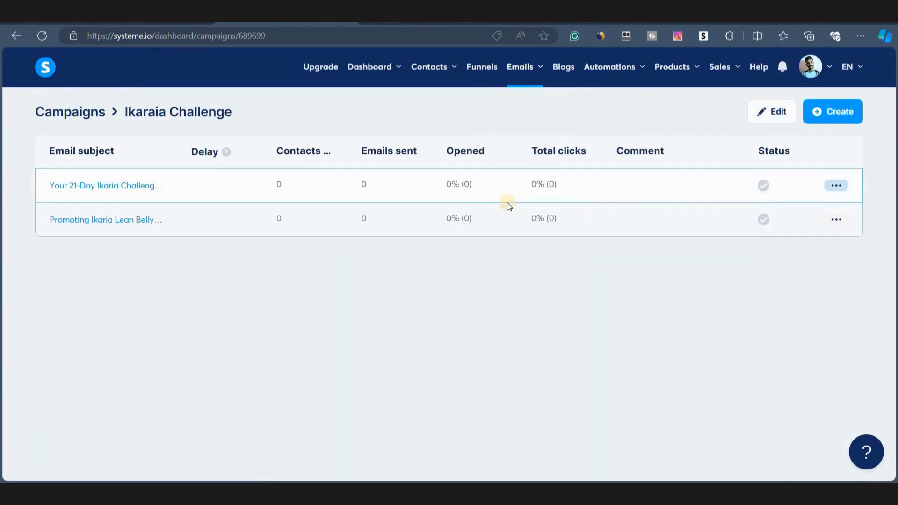
{"action": "left_click", "coordinate": [836, 185]}
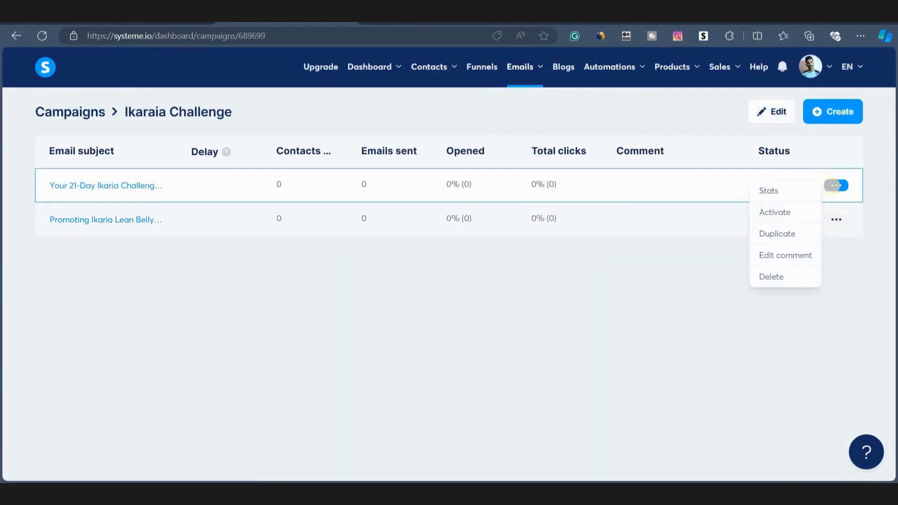
{"action": "left_click", "coordinate": [783, 214]}
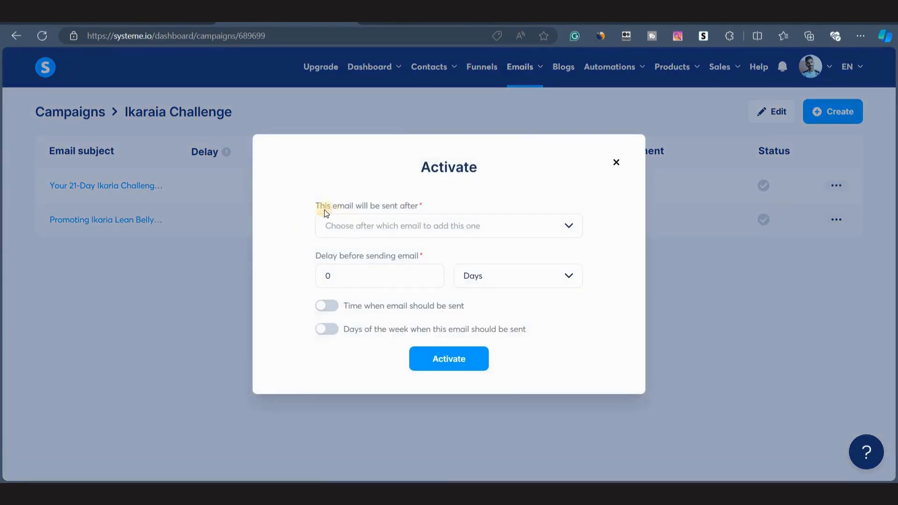
{"action": "left_click_drag", "start_coordinate": [316, 206], "coordinate": [467, 210]}
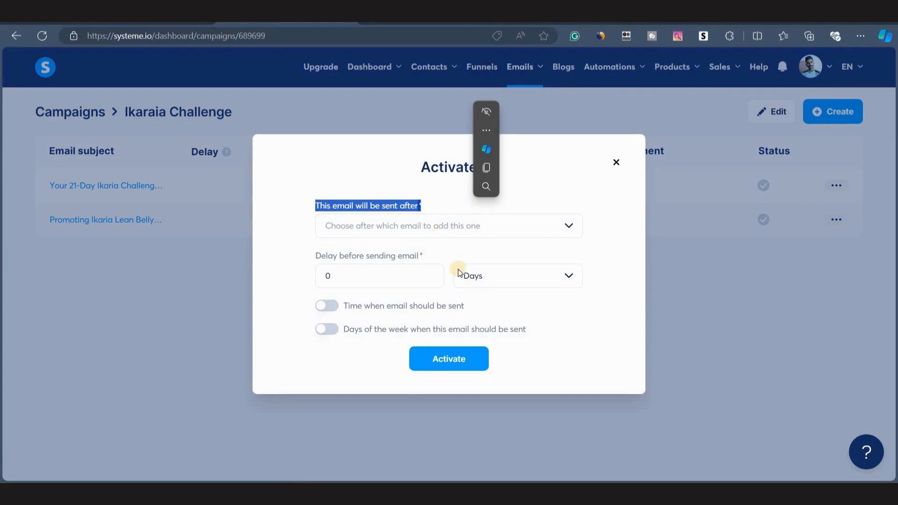
{"action": "left_click", "coordinate": [294, 238]}
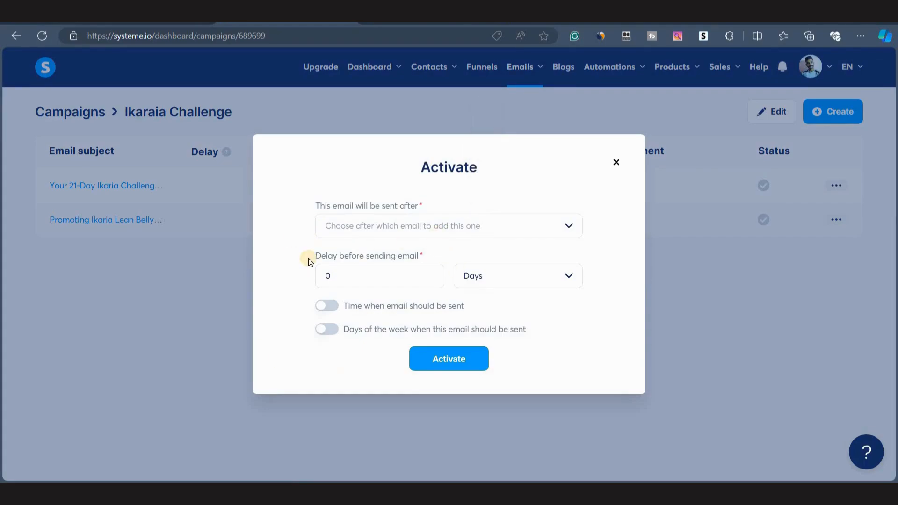
{"action": "left_click_drag", "start_coordinate": [307, 258], "coordinate": [463, 256]}
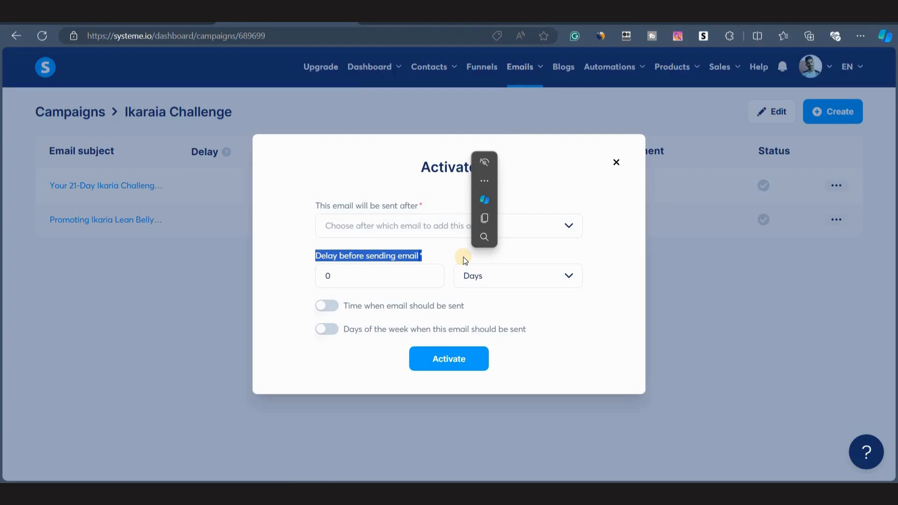
{"action": "left_click", "coordinate": [493, 278]}
{"action": "left_click", "coordinate": [484, 348]}
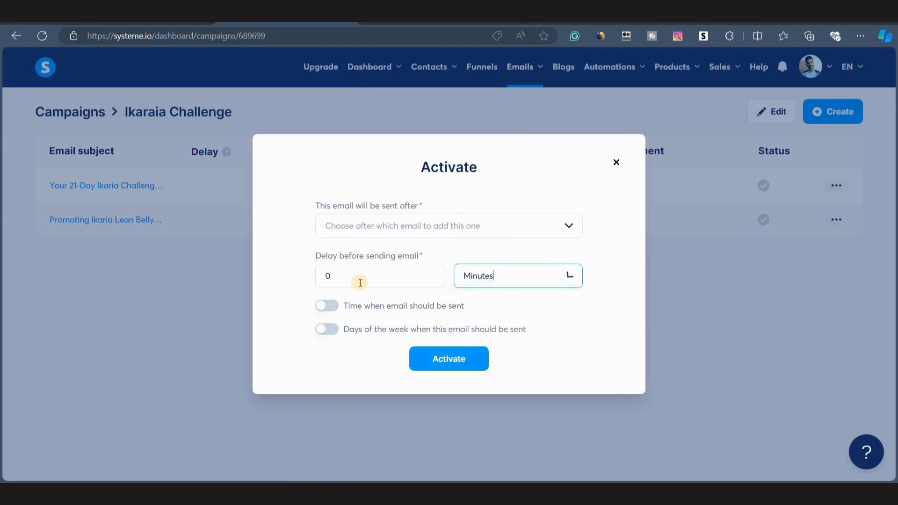
{"action": "double_click", "coordinate": [326, 276]}
{"action": "type", "text": "2"}
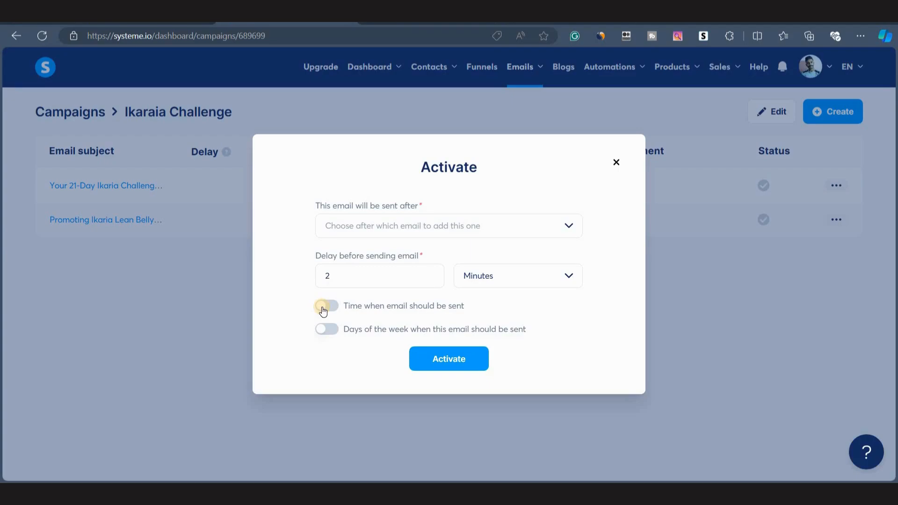
{"action": "left_click", "coordinate": [443, 365]}
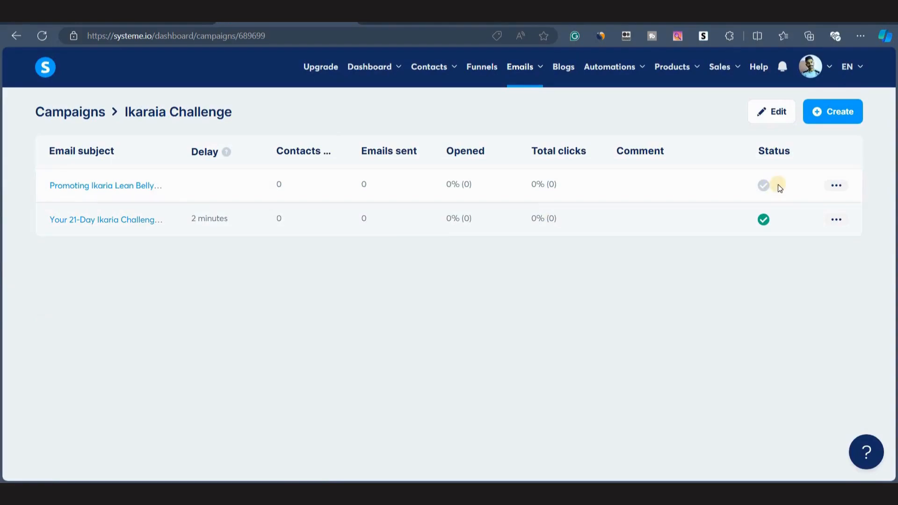
Activate the 'Promoting Ikaria Lean Belly Juice' email to send 1 day after the '21-Day Ikaria Challenge Guide Is Here!' email.
{"action": "left_click", "coordinate": [835, 186]}
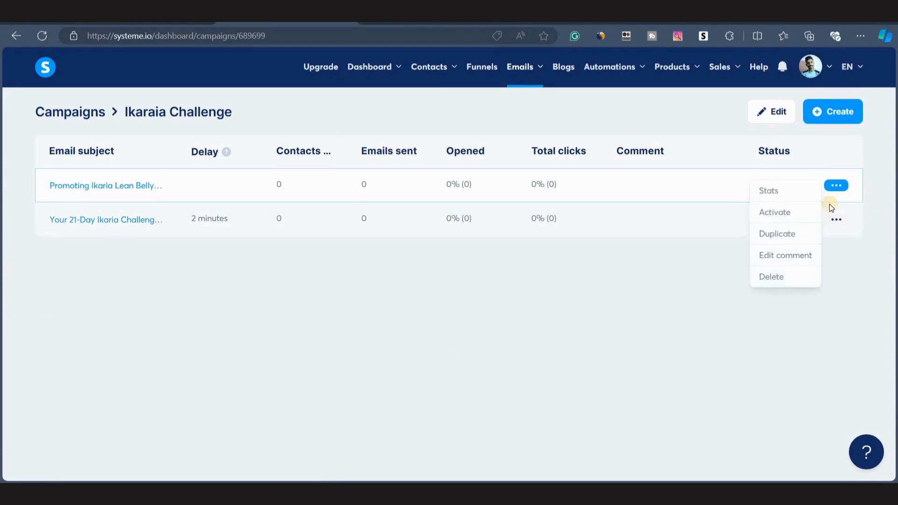
{"action": "left_click", "coordinate": [780, 213]}
{"action": "left_click_drag", "start_coordinate": [314, 208], "coordinate": [450, 207]}
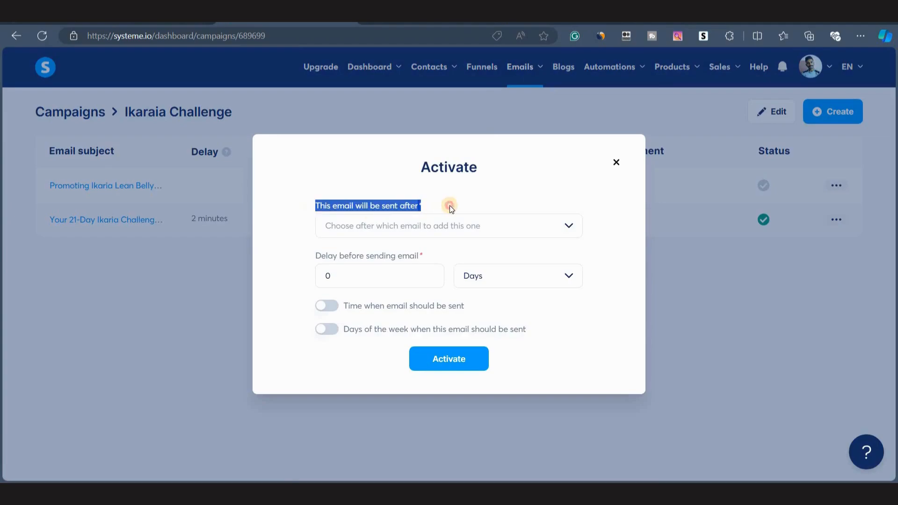
{"action": "left_click", "coordinate": [319, 190]}
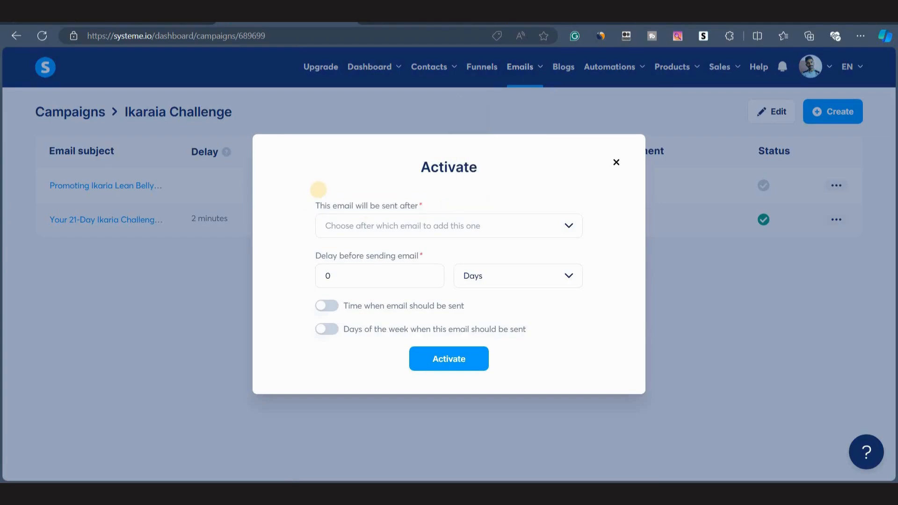
{"action": "left_click", "coordinate": [482, 226]}
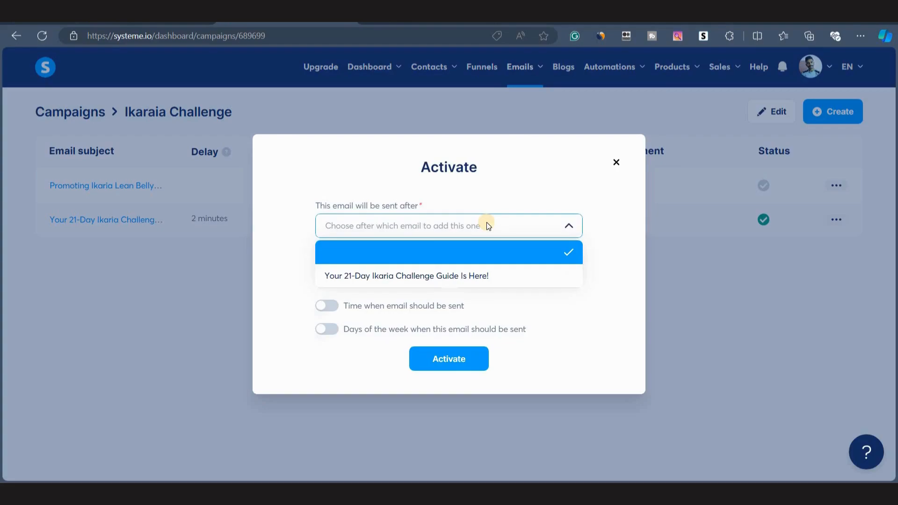
{"action": "left_click", "coordinate": [403, 271]}
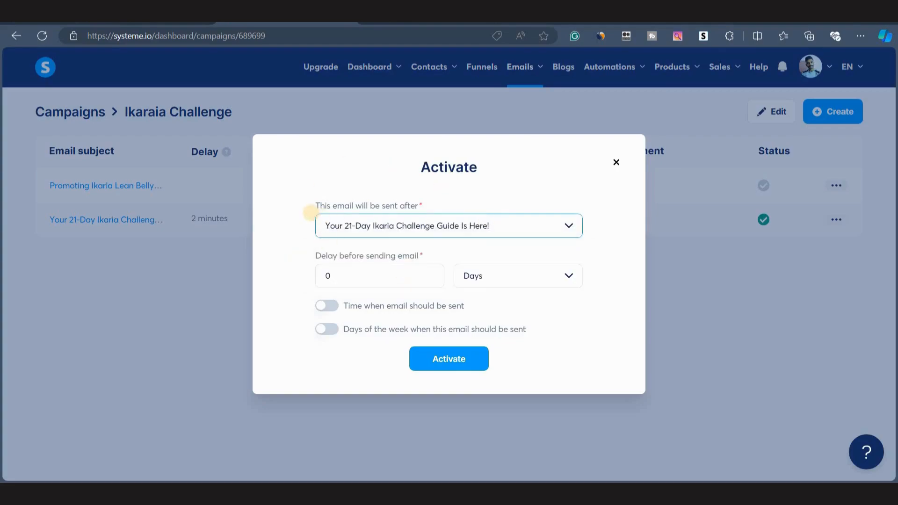
{"action": "left_click_drag", "start_coordinate": [315, 256], "coordinate": [456, 254]}
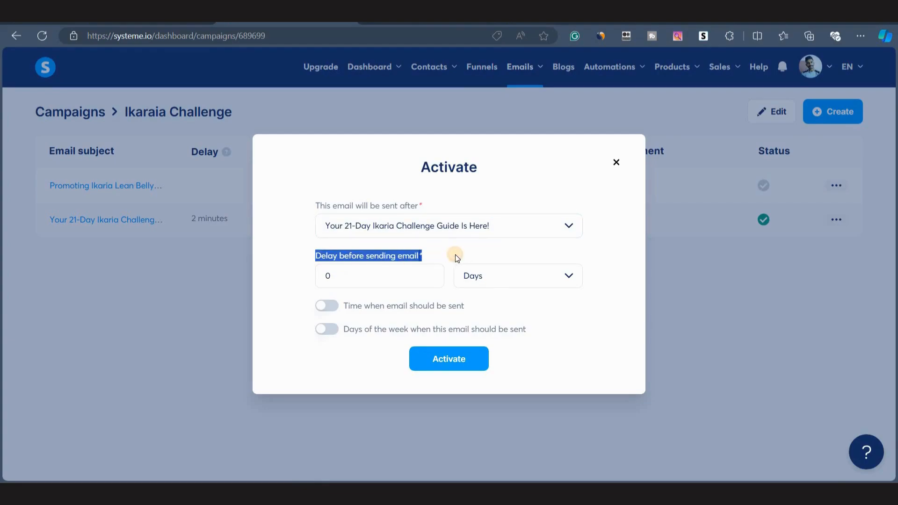
{"action": "left_click", "coordinate": [559, 285]}
{"action": "left_click", "coordinate": [376, 269]}
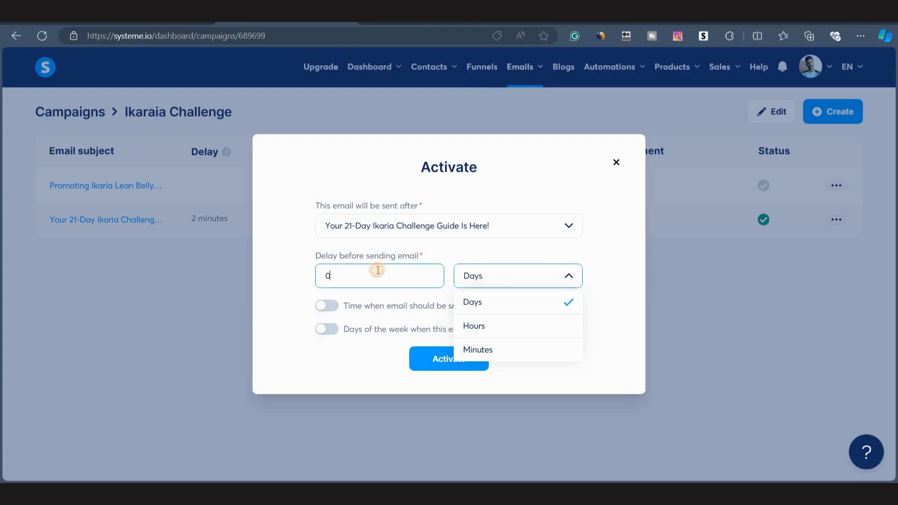
{"action": "key", "text": "BackSpace"}
{"action": "type", "text": "1"}
{"action": "left_click", "coordinate": [266, 270]}
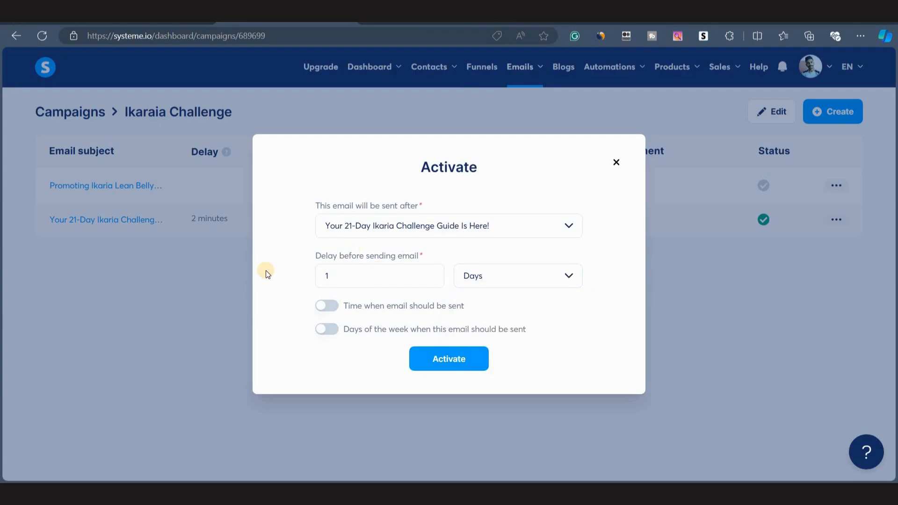
{"action": "left_click", "coordinate": [433, 362]}
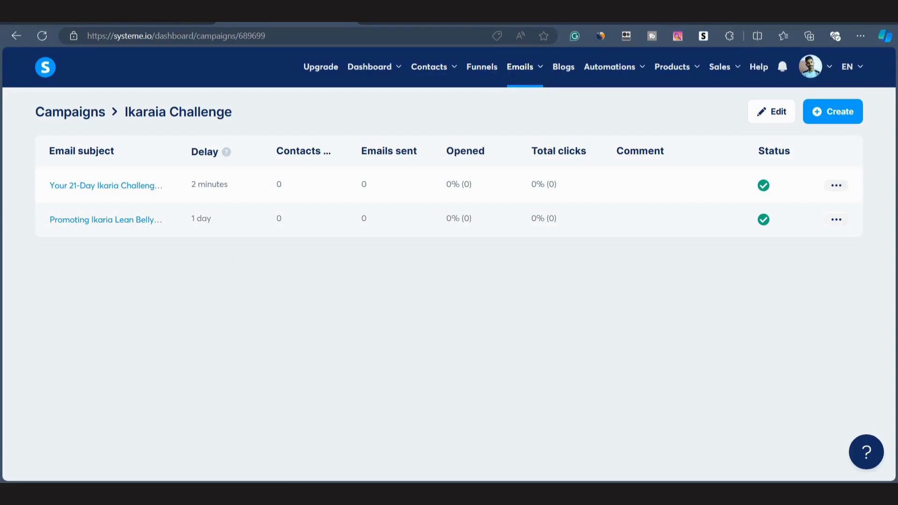
Duplicate the 'Promoting Ikaria Lean Belly Juice' campaign email and open the copy.
{"action": "left_click", "coordinate": [837, 220]}
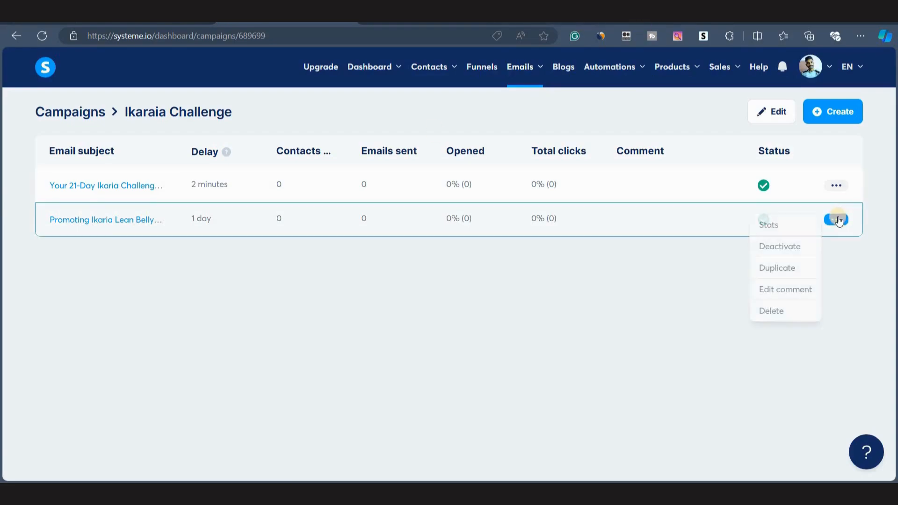
{"action": "left_click", "coordinate": [782, 267]}
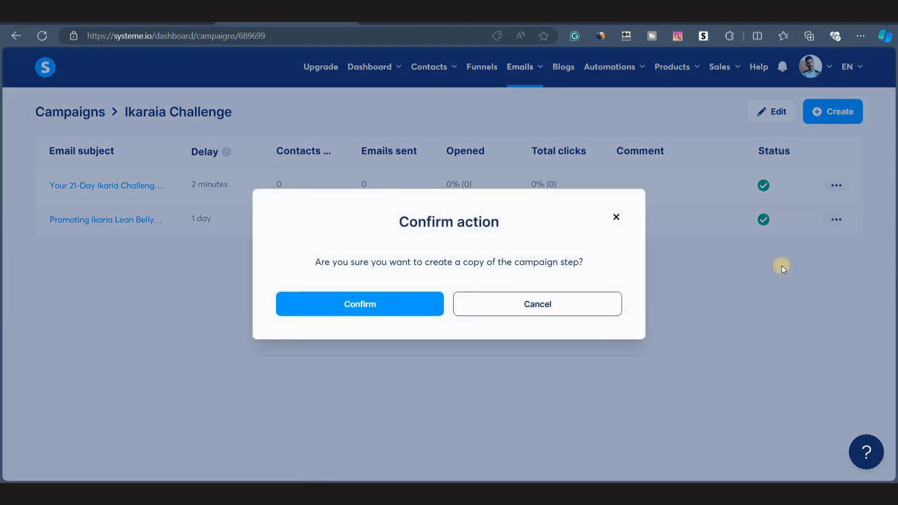
{"action": "left_click", "coordinate": [422, 295]}
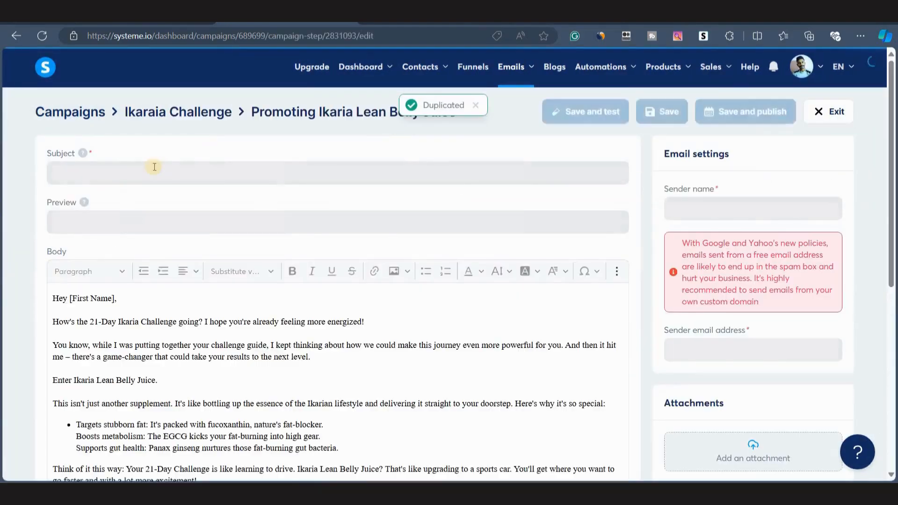
Copy Email 3's subject from the Claude chat and paste it as the duplicated email's subject line.
{"action": "left_click", "coordinate": [657, 22]}
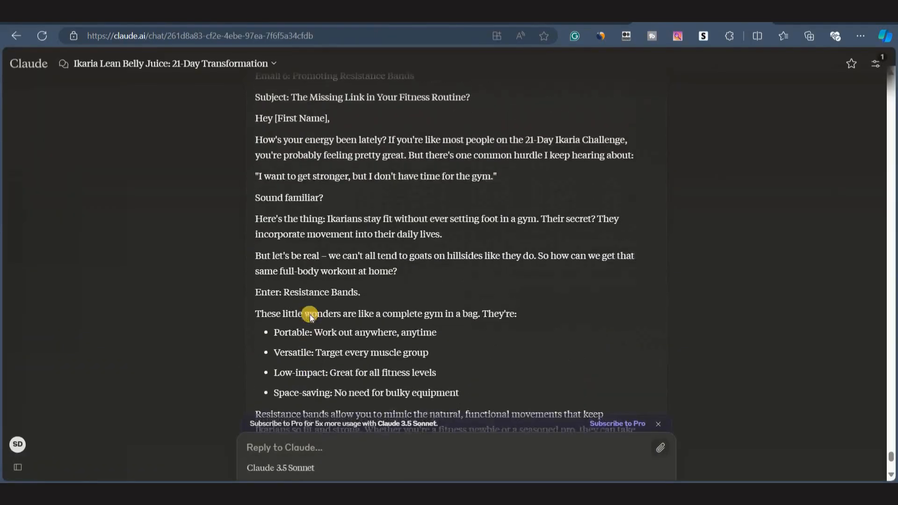
{"action": "scroll", "coordinate": [310, 314], "scroll_direction": "up", "scroll_amount": 2}
{"action": "scroll", "coordinate": [310, 314], "scroll_direction": "up", "scroll_amount": 15}
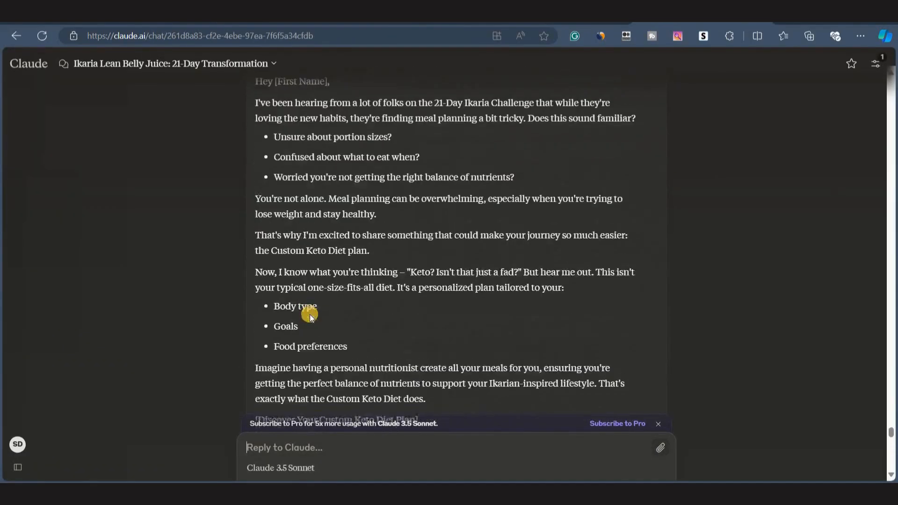
{"action": "scroll", "coordinate": [309, 314], "scroll_direction": "up", "scroll_amount": 15}
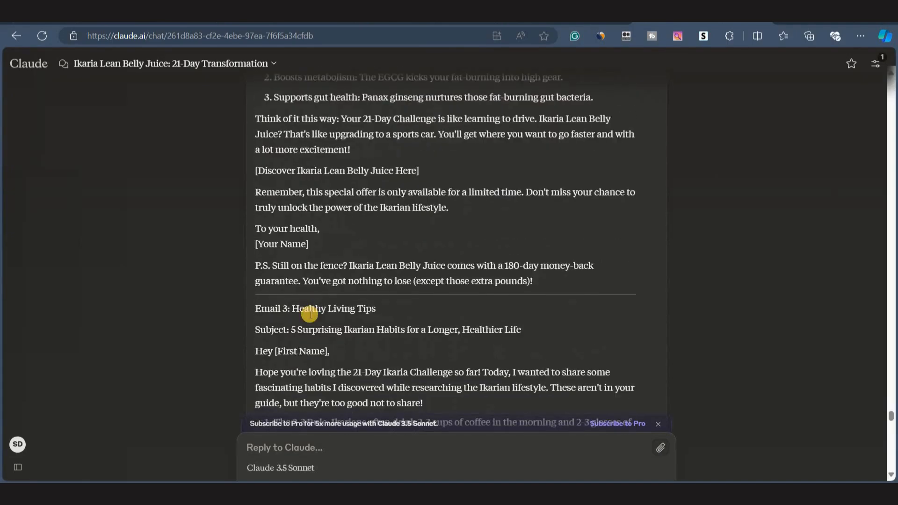
{"action": "scroll", "coordinate": [310, 313], "scroll_direction": "down", "scroll_amount": 1}
{"action": "left_click_drag", "start_coordinate": [291, 233], "coordinate": [521, 232]}
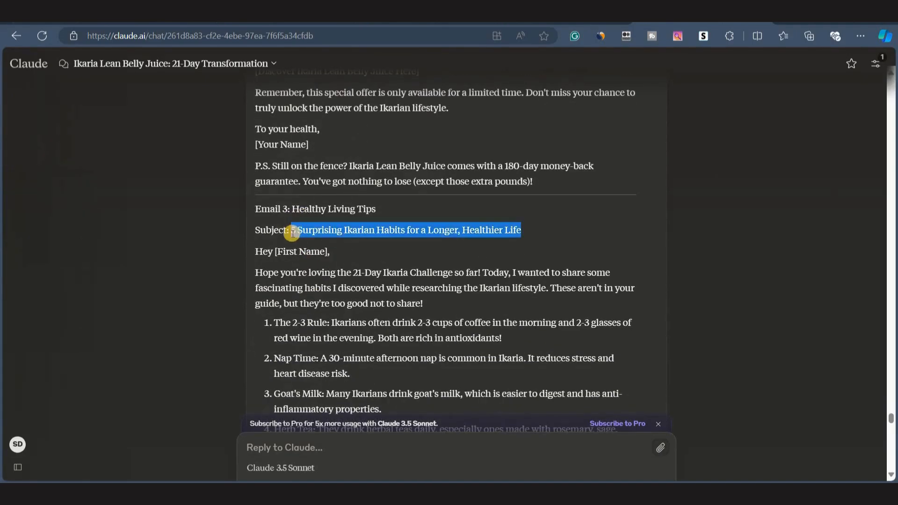
{"action": "left_click_drag", "start_coordinate": [292, 233], "coordinate": [560, 236]}
{"action": "left_click", "coordinate": [271, 20]}
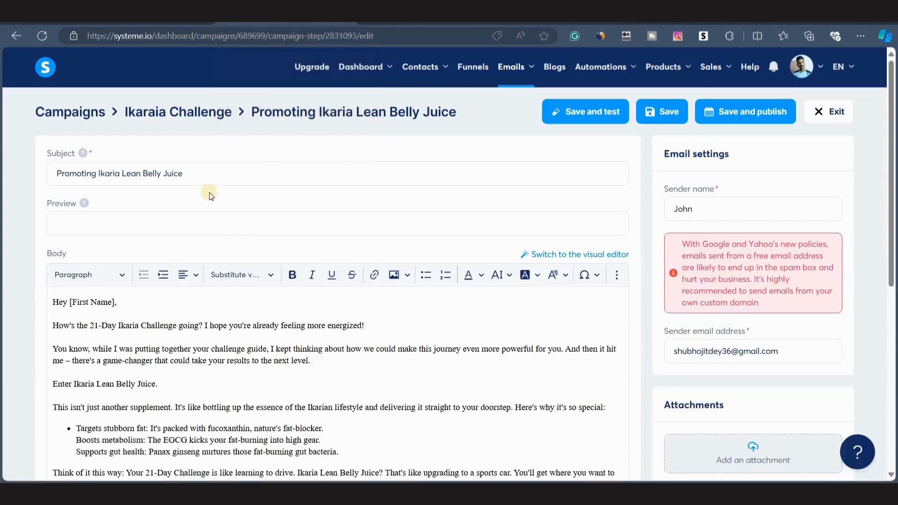
{"action": "left_click", "coordinate": [127, 178]}
{"action": "key", "text": "ctrl+a"}
{"action": "key", "text": "ctrl+v"}
Replace the email body with Claude's Email 3 healthy living tips text and add a blank line after the greeting.
{"action": "scroll", "coordinate": [140, 304], "scroll_direction": "down", "scroll_amount": 3}
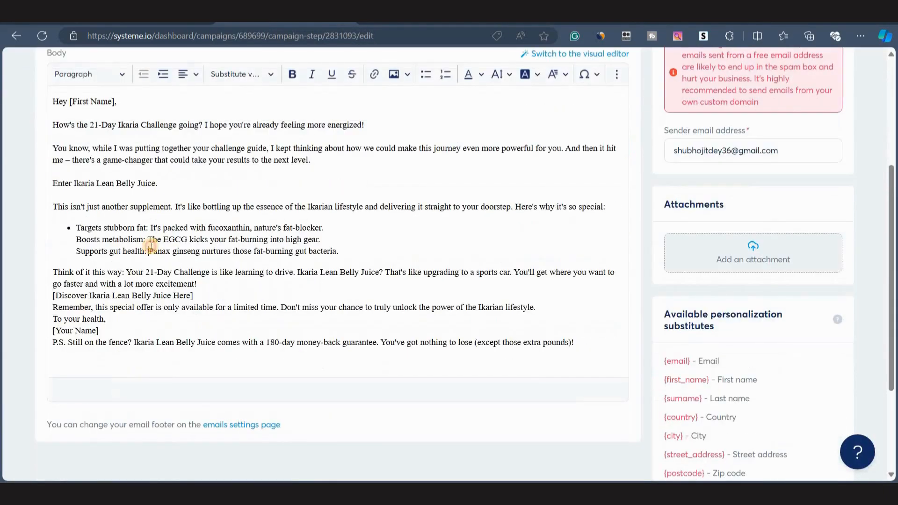
{"action": "left_click", "coordinate": [150, 248]}
{"action": "scroll", "coordinate": [348, 188], "scroll_direction": "up", "scroll_amount": 1}
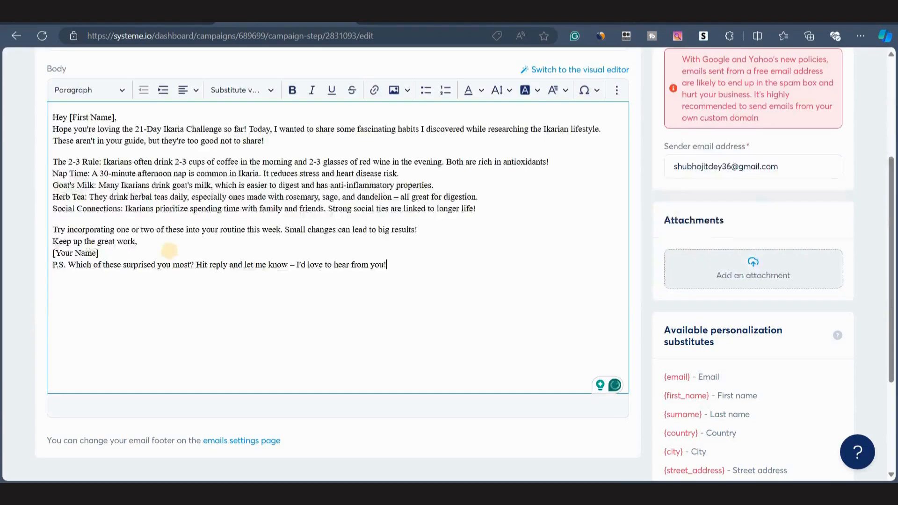
{"action": "scroll", "coordinate": [140, 248], "scroll_direction": "up", "scroll_amount": 3}
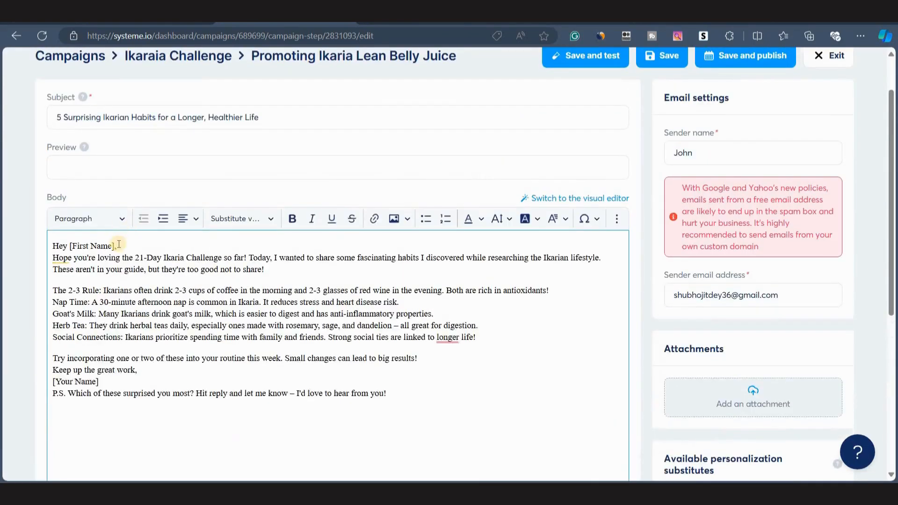
{"action": "left_click", "coordinate": [118, 244]}
{"action": "key", "text": "Return"}
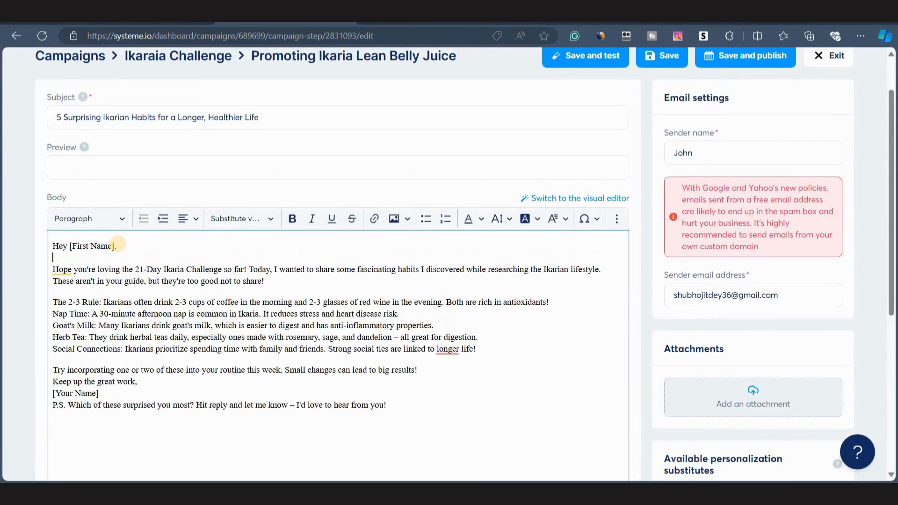
Replace the greeting's [First Name] placeholder with the {first_name} personalization substitute.
{"action": "left_click", "coordinate": [71, 246]}
{"action": "left_click_drag", "start_coordinate": [90, 247], "coordinate": [114, 247]}
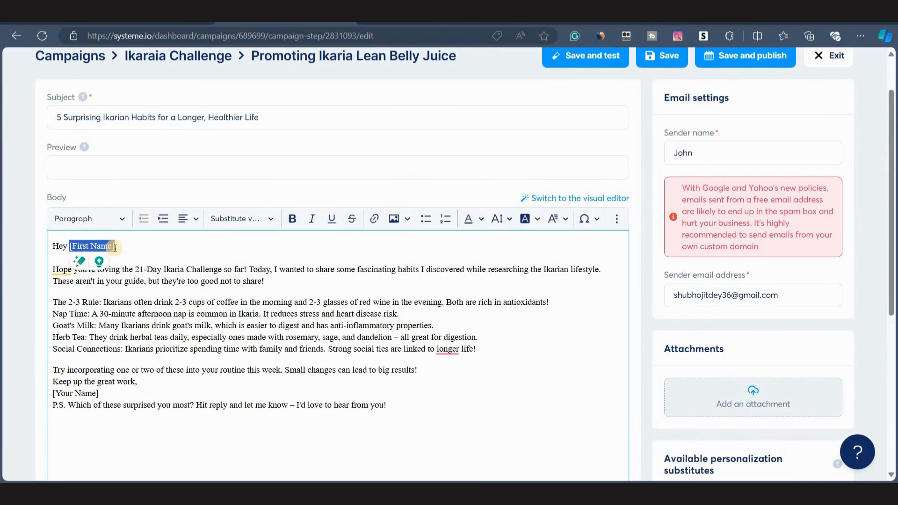
{"action": "scroll", "coordinate": [576, 383], "scroll_direction": "down", "scroll_amount": 5}
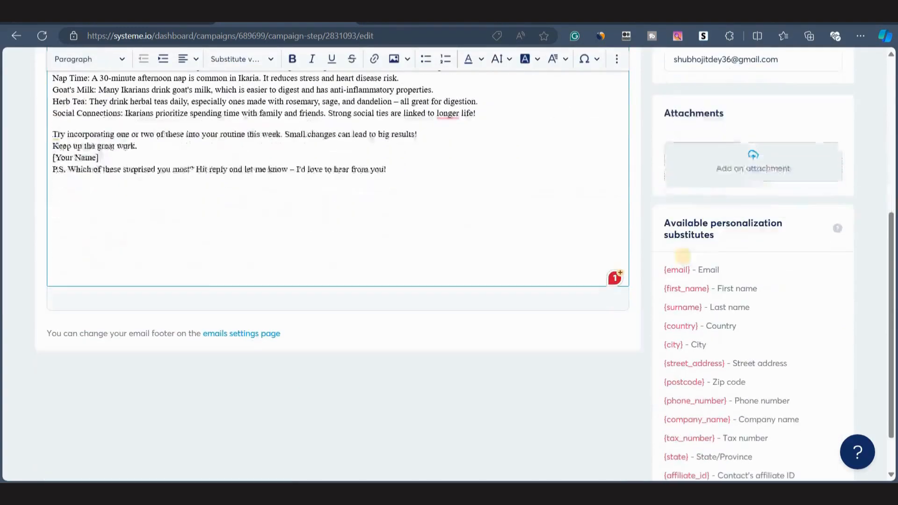
{"action": "left_click_drag", "start_coordinate": [661, 290], "coordinate": [708, 291]}
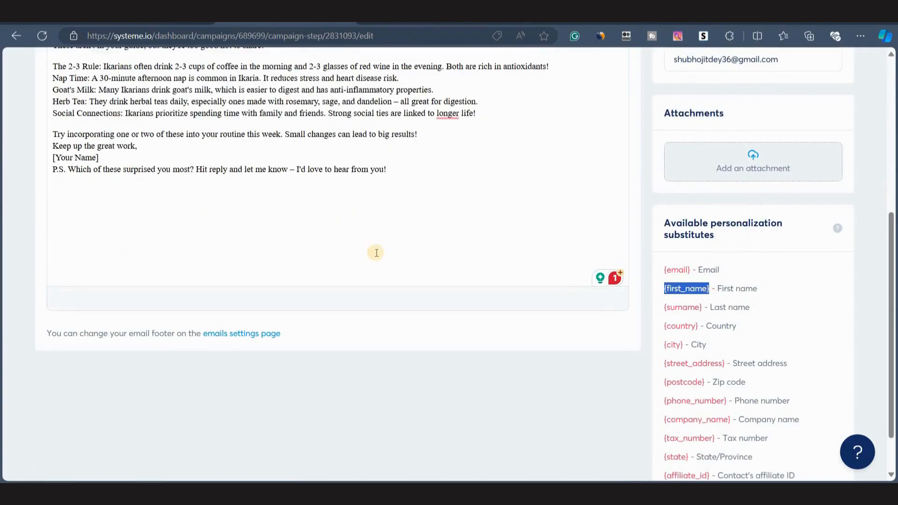
{"action": "scroll", "coordinate": [377, 252], "scroll_direction": "up", "scroll_amount": 5}
{"action": "left_click_drag", "start_coordinate": [70, 256], "coordinate": [111, 264]}
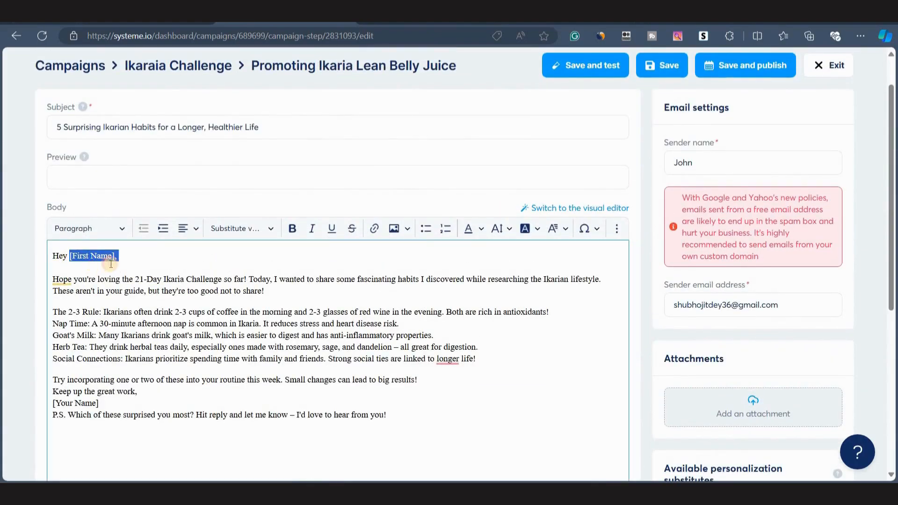
{"action": "key", "text": "ctrl+v"}
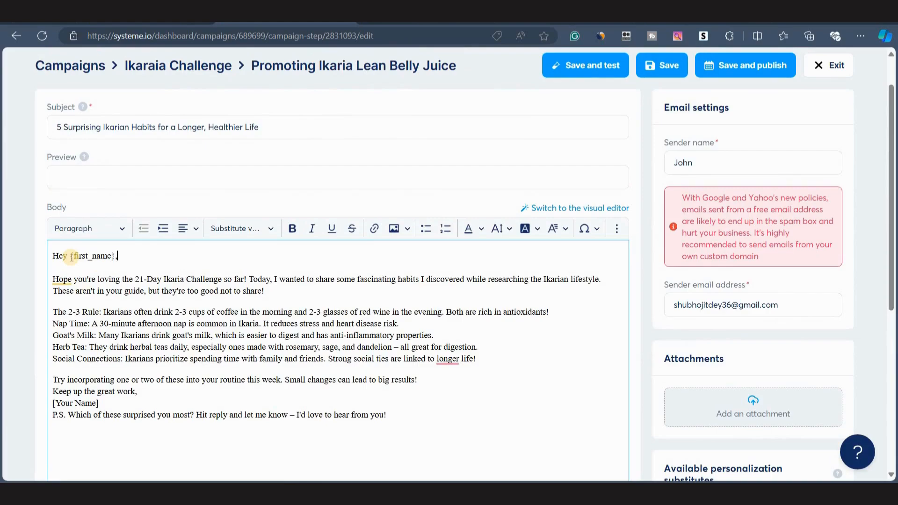
{"action": "left_click_drag", "start_coordinate": [69, 257], "coordinate": [115, 257]}
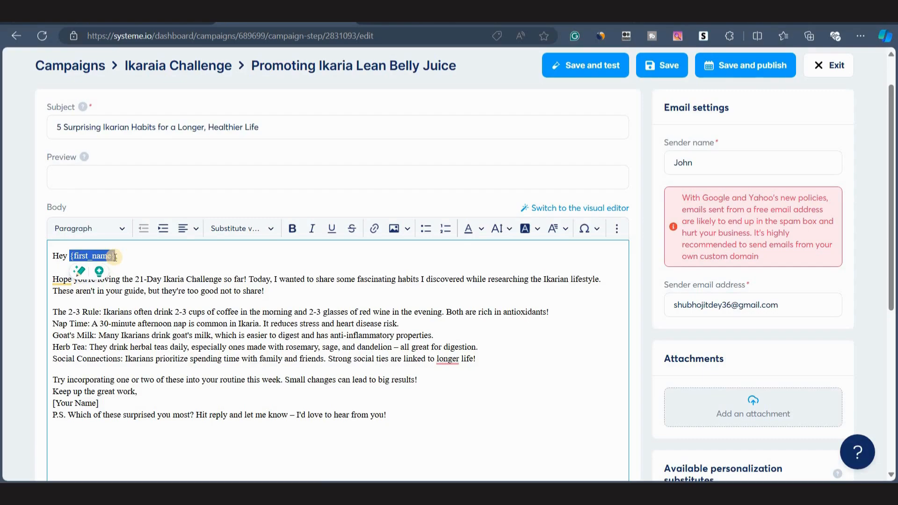
{"action": "left_click", "coordinate": [187, 312]}
Format the five Ikarian habit lines in the email body as a bulleted list.
{"action": "scroll", "coordinate": [183, 299], "scroll_direction": "down", "scroll_amount": 1}
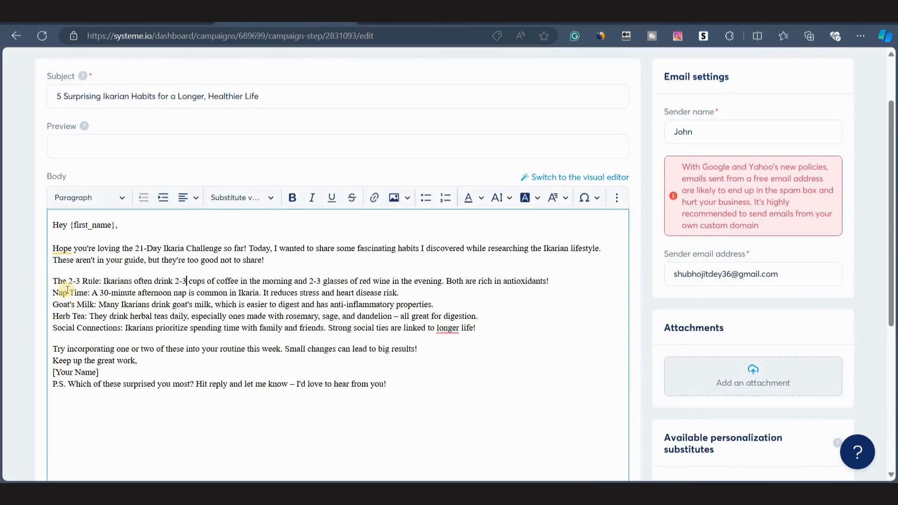
{"action": "left_click_drag", "start_coordinate": [53, 279], "coordinate": [502, 324]}
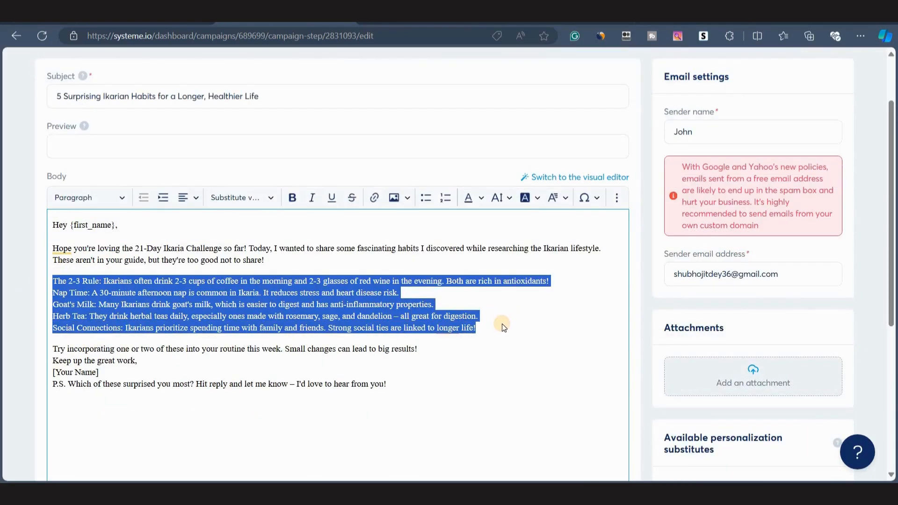
{"action": "left_click", "coordinate": [424, 198]}
{"action": "left_click", "coordinate": [76, 303]}
{"action": "key", "text": "Return"}
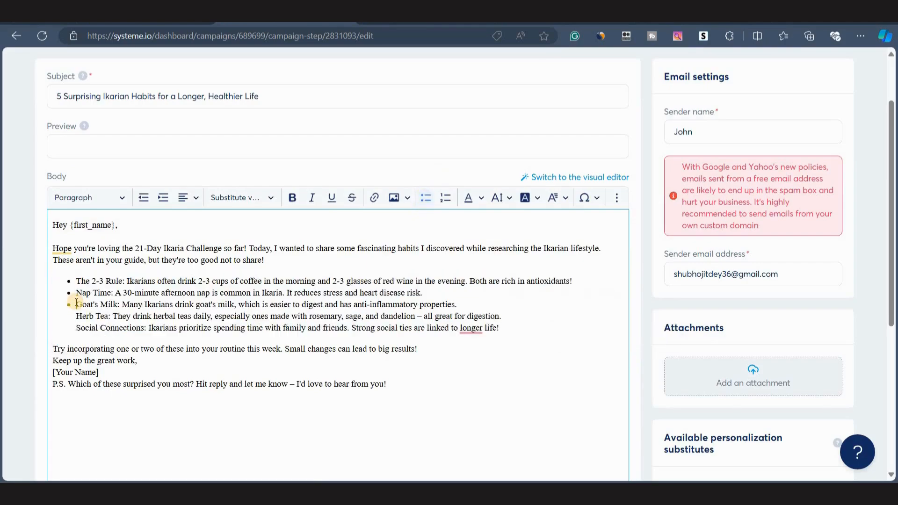
{"action": "left_click", "coordinate": [77, 314]}
{"action": "key", "text": "BackSpace"}
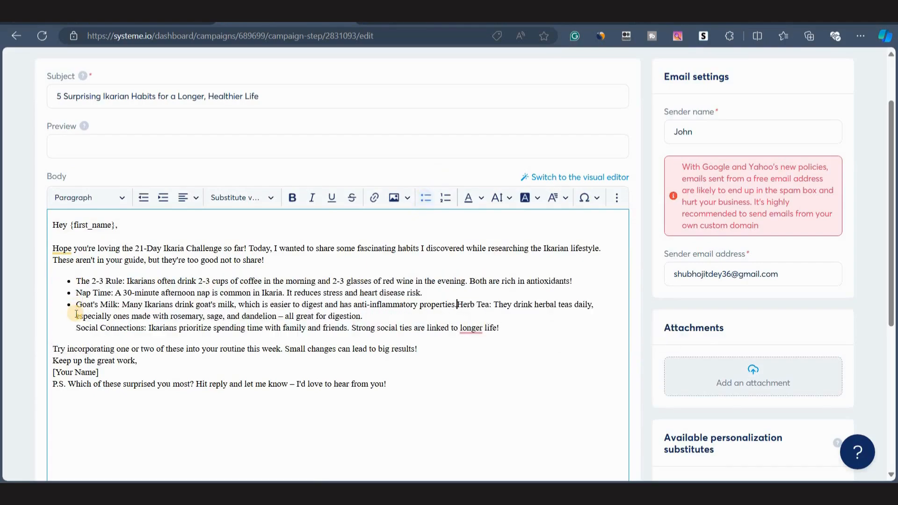
{"action": "key", "text": "Return"}
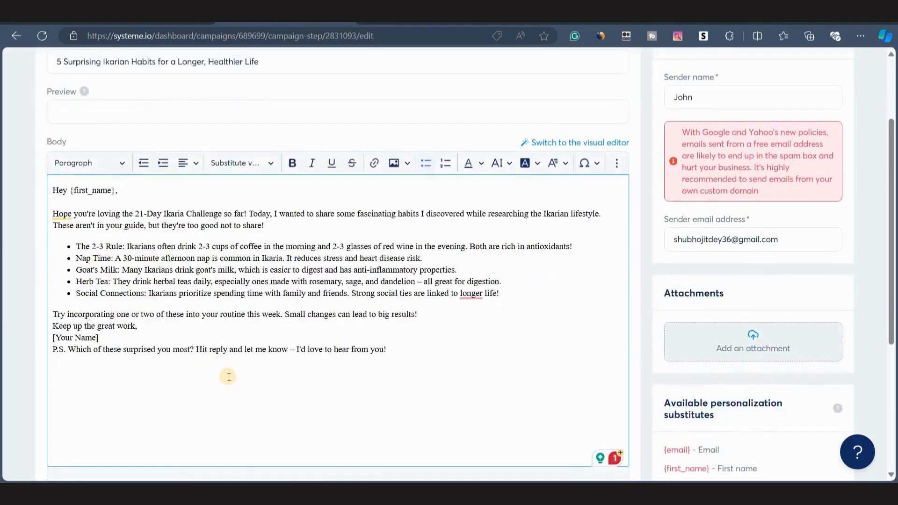
Save the email and exit the editor back to the Ikaraia Challenge campaign.
{"action": "scroll", "coordinate": [229, 377], "scroll_direction": "up", "scroll_amount": 3}
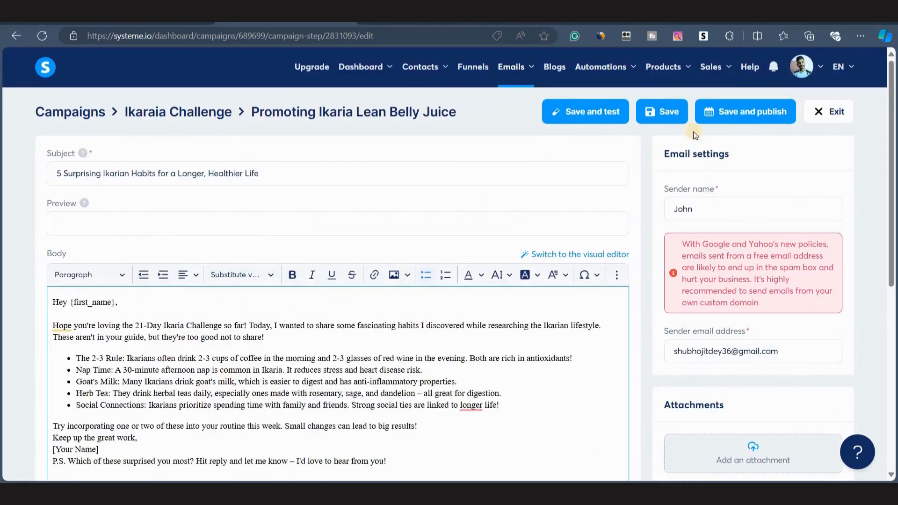
{"action": "left_click", "coordinate": [663, 114]}
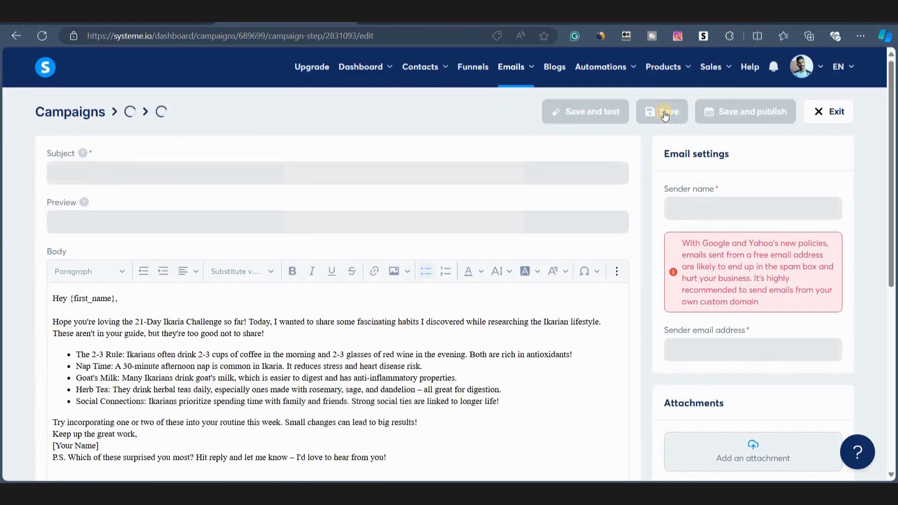
{"action": "left_click", "coordinate": [826, 112]}
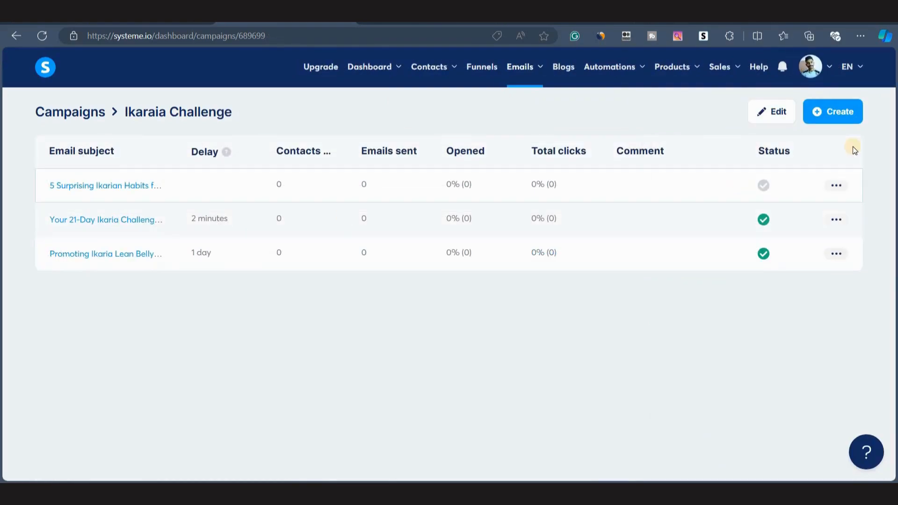
Activate the '5 Surprising Ikarian Habits' email to send 2 days after 'Promoting Ikaria Lean Belly Juice'.
{"action": "left_click", "coordinate": [837, 185]}
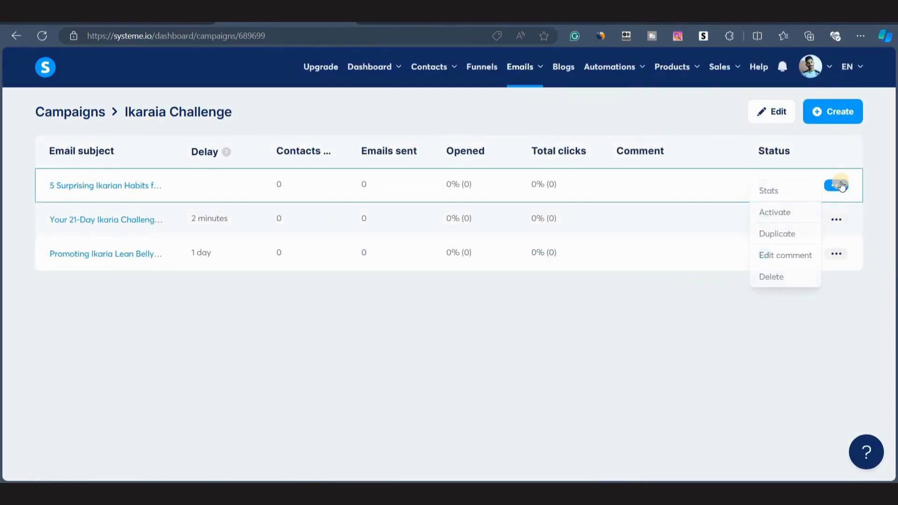
{"action": "left_click", "coordinate": [766, 218]}
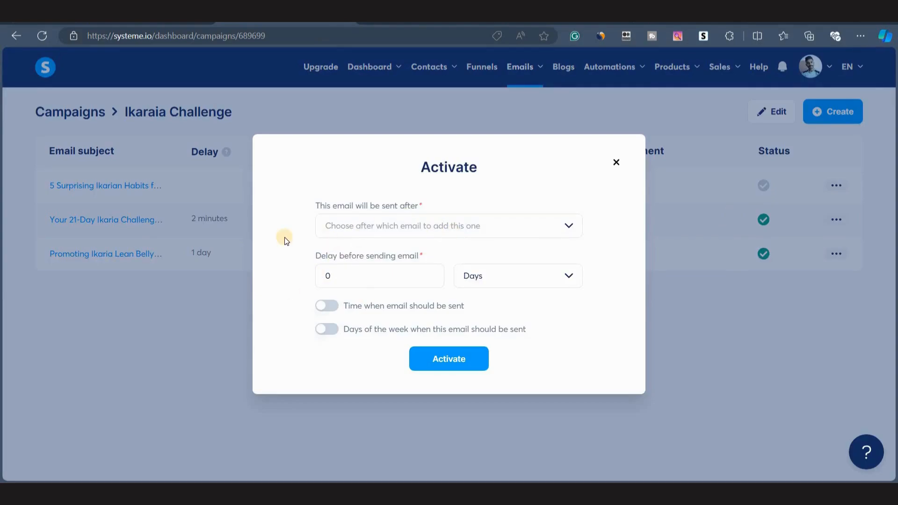
{"action": "left_click", "coordinate": [423, 223]}
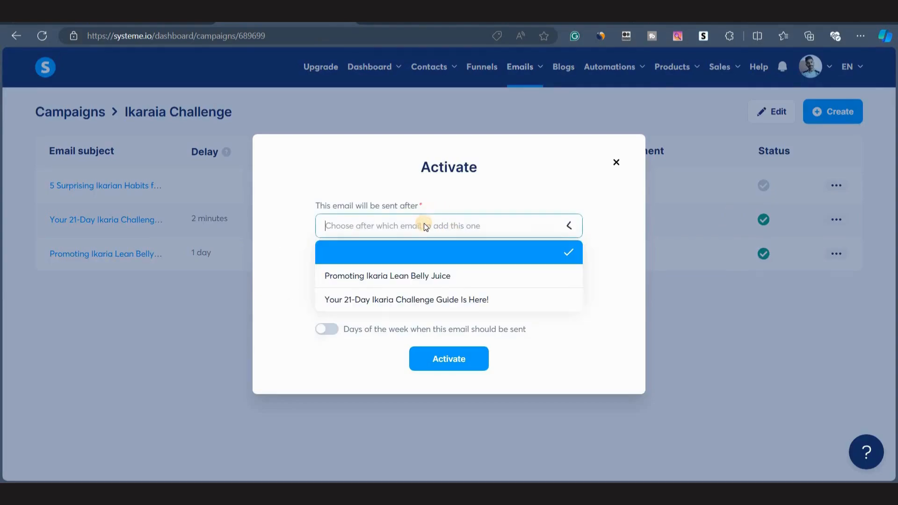
{"action": "left_click", "coordinate": [432, 276]}
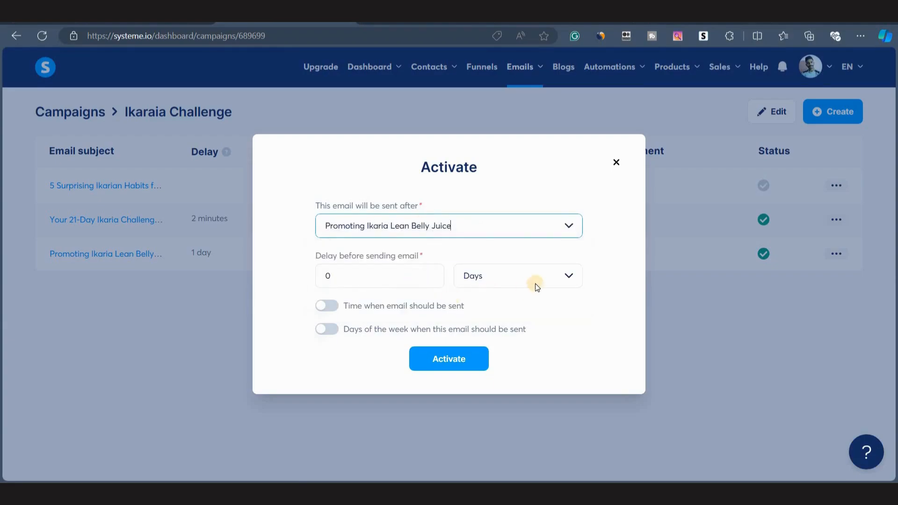
{"action": "left_click", "coordinate": [332, 275]}
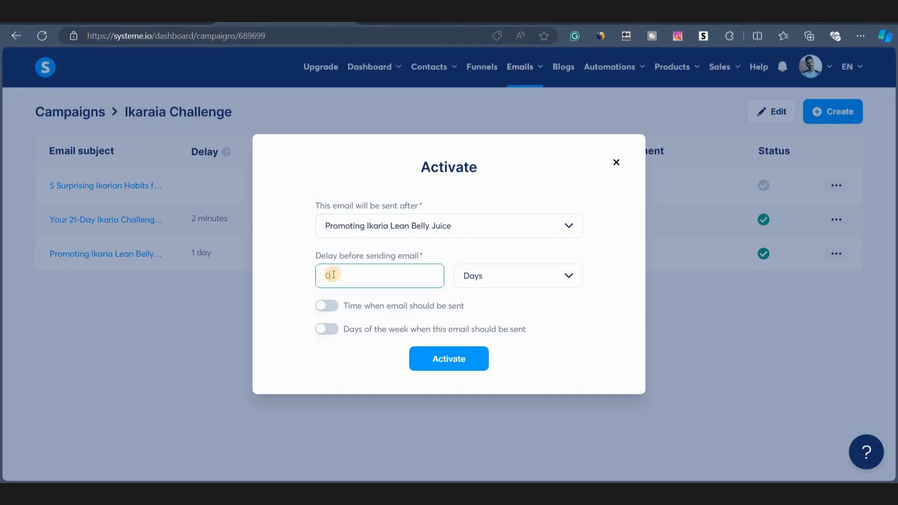
{"action": "type", "text": "2"}
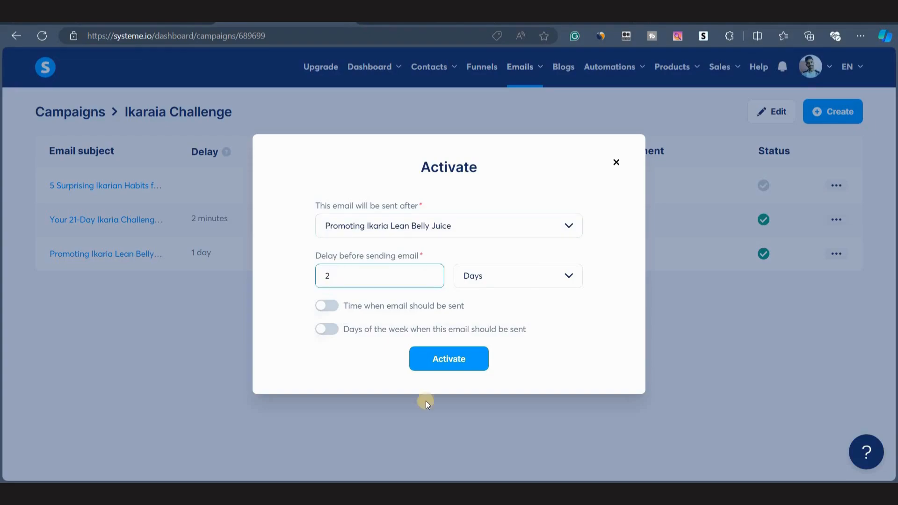
{"action": "left_click", "coordinate": [444, 356]}
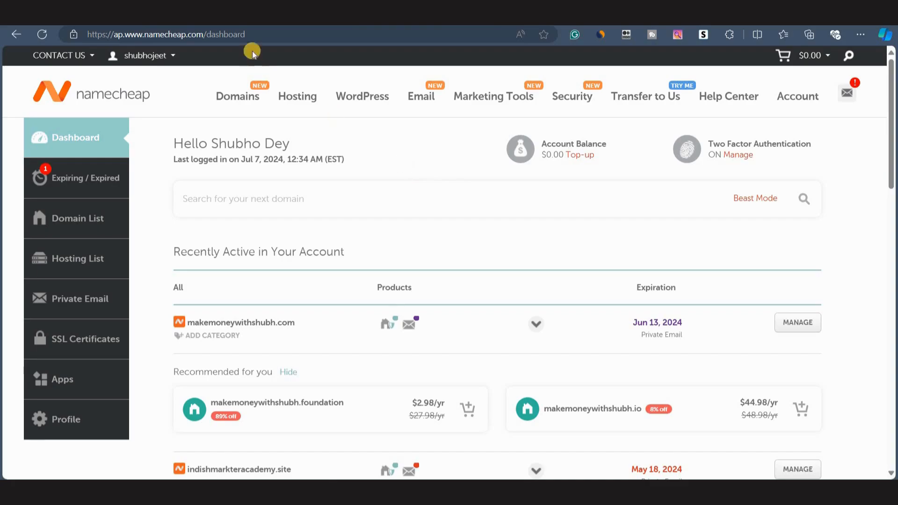
Copy the Unique Domain Name Generator prompt from the Prompt Library spreadsheet.
{"action": "left_click", "coordinate": [253, 17]}
{"action": "scroll", "coordinate": [82, 400], "scroll_direction": "up", "scroll_amount": 1}
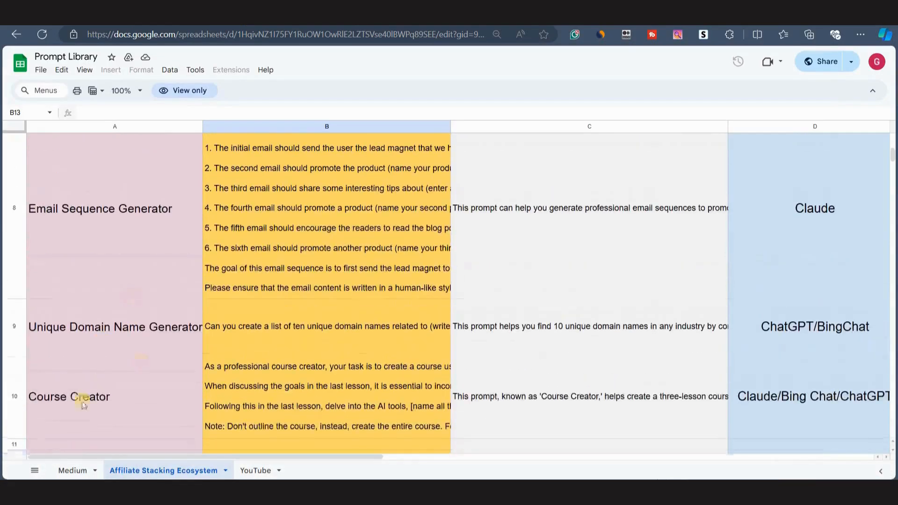
{"action": "left_click", "coordinate": [108, 341]}
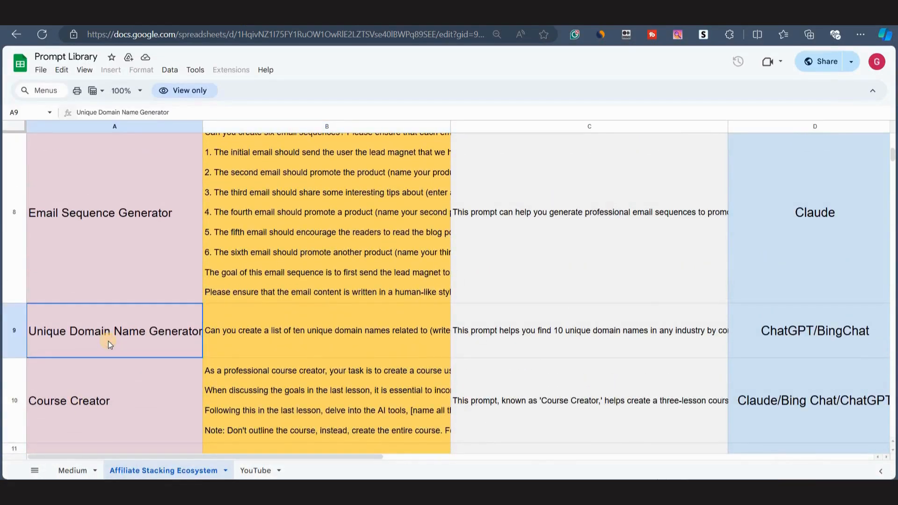
{"action": "left_click", "coordinate": [235, 343]}
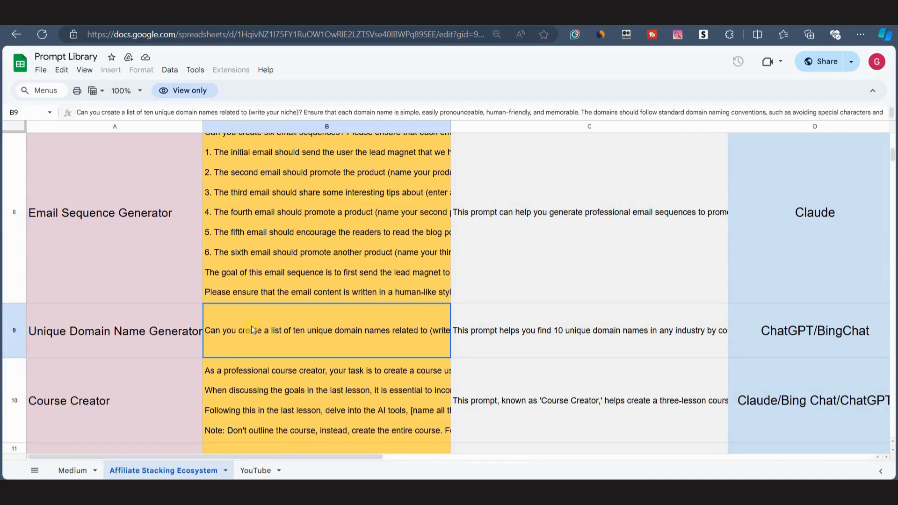
{"action": "key", "text": "ctrl+c"}
Submit the prompt in a new ChatGPT chat with '(write your niche)' replaced by 'health and fitness'.
{"action": "left_click", "coordinate": [201, 17]}
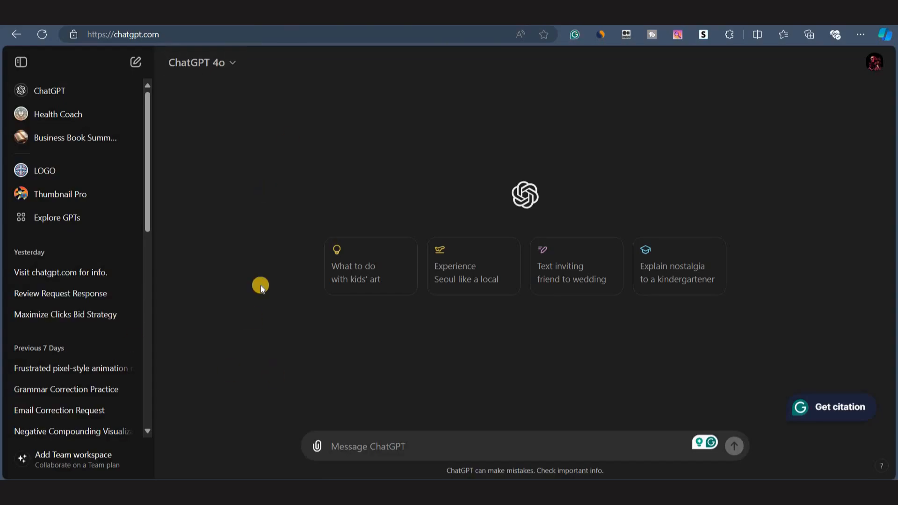
{"action": "left_click", "coordinate": [350, 16]}
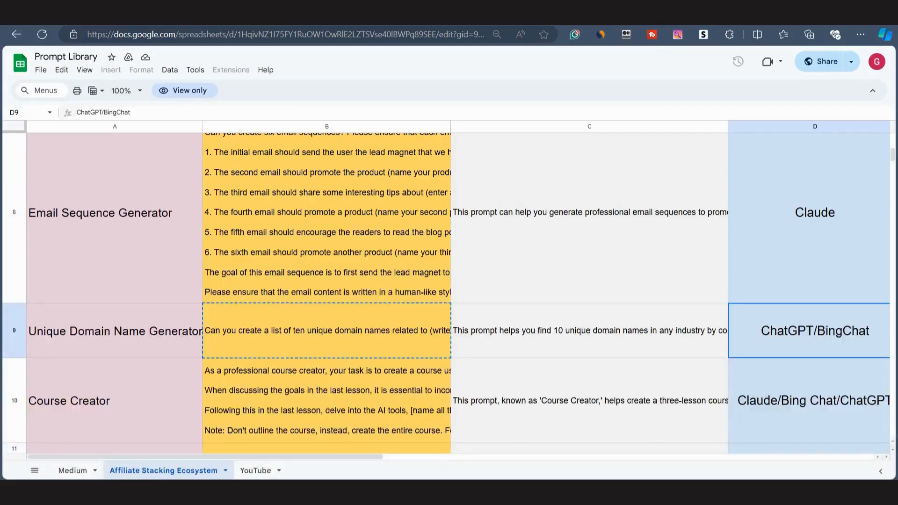
{"action": "left_click", "coordinate": [528, 16]}
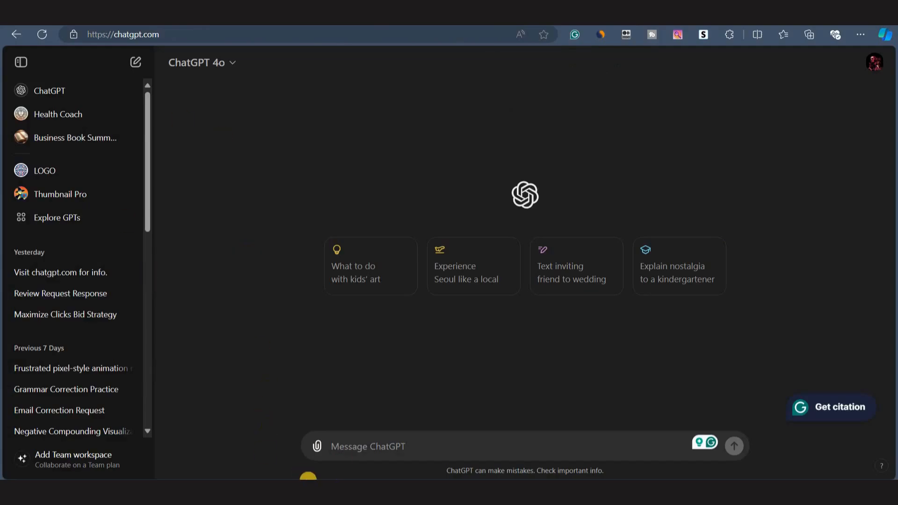
{"action": "left_click", "coordinate": [341, 443]}
{"action": "key", "text": "ctrl+v"}
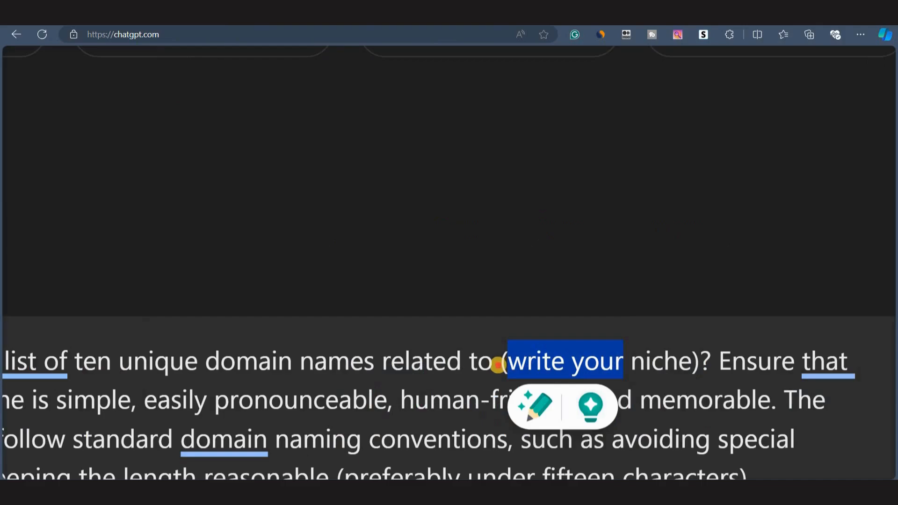
{"action": "left_click", "coordinate": [497, 365]}
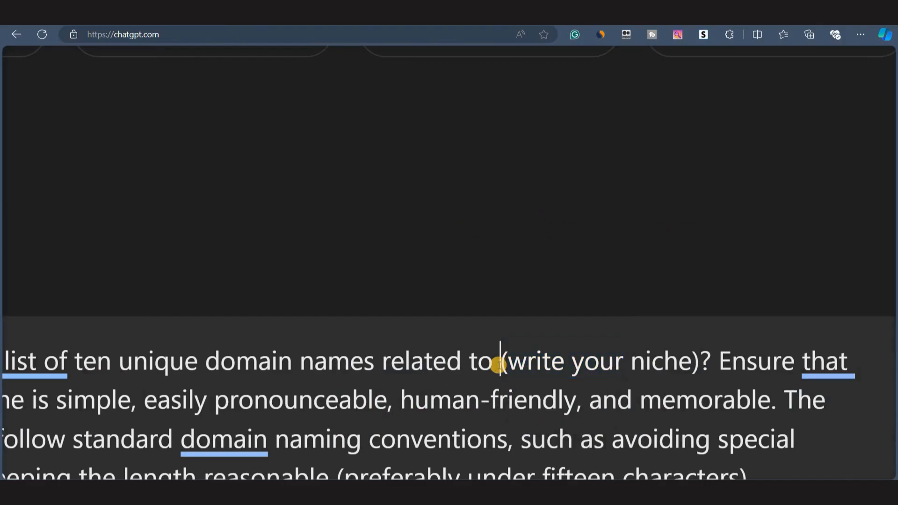
{"action": "left_click_drag", "start_coordinate": [498, 366], "coordinate": [701, 368]}
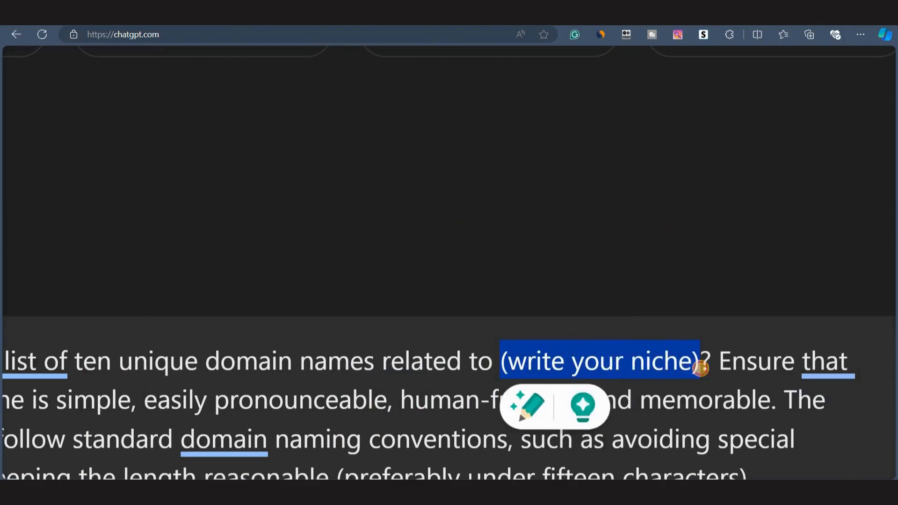
{"action": "key", "text": "ctrl+v"}
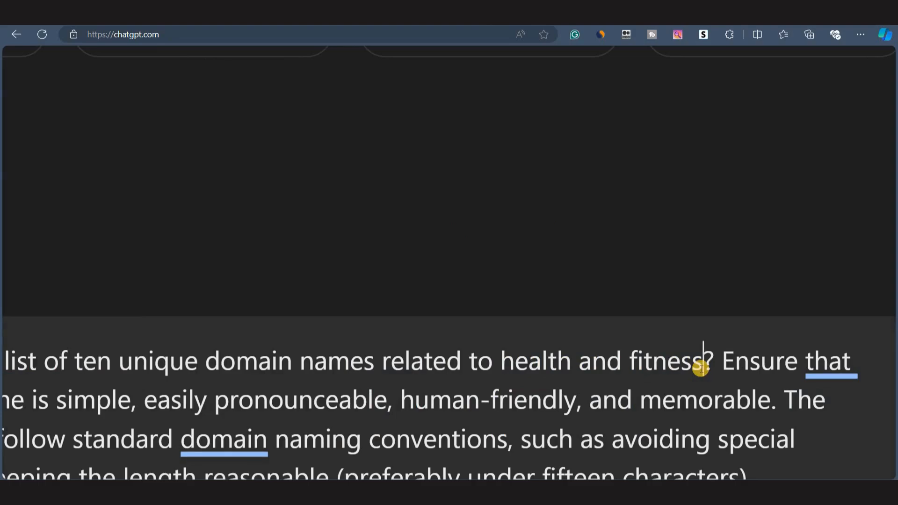
{"action": "scroll", "coordinate": [604, 377], "scroll_direction": "down", "scroll_amount": 5}
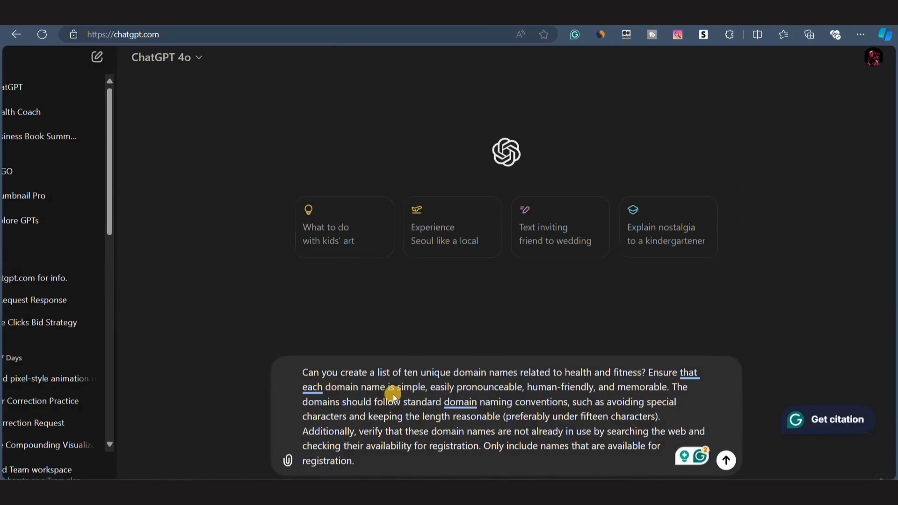
{"action": "key", "text": "Return"}
Review the list of ten health and fitness domain names in ChatGPT's reply.
{"action": "scroll", "coordinate": [387, 307], "scroll_direction": "down", "scroll_amount": 3}
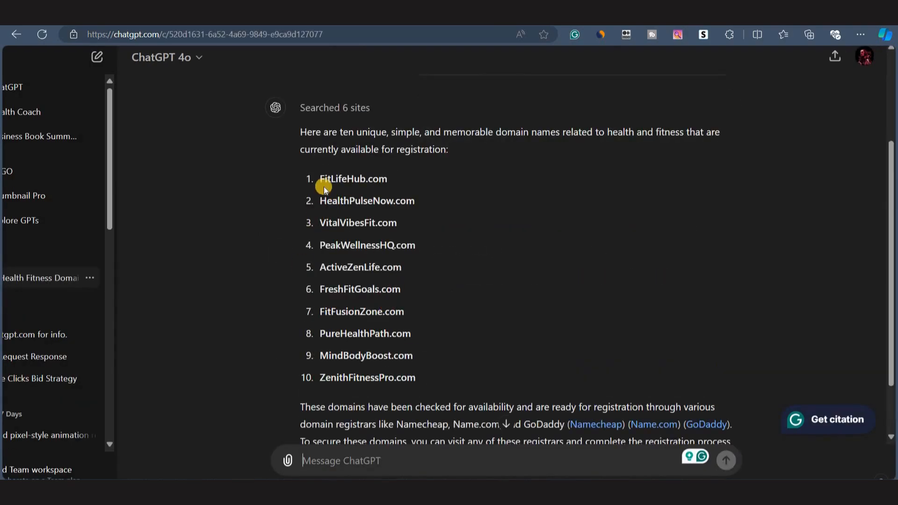
{"action": "scroll", "coordinate": [411, 157], "scroll_direction": "down", "scroll_amount": 1}
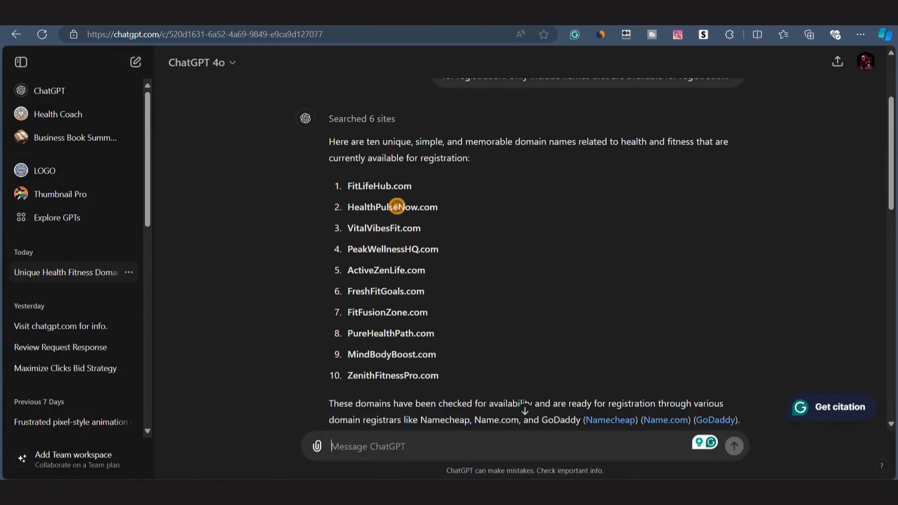
{"action": "double_click", "coordinate": [397, 207]}
{"action": "left_click", "coordinate": [411, 229]}
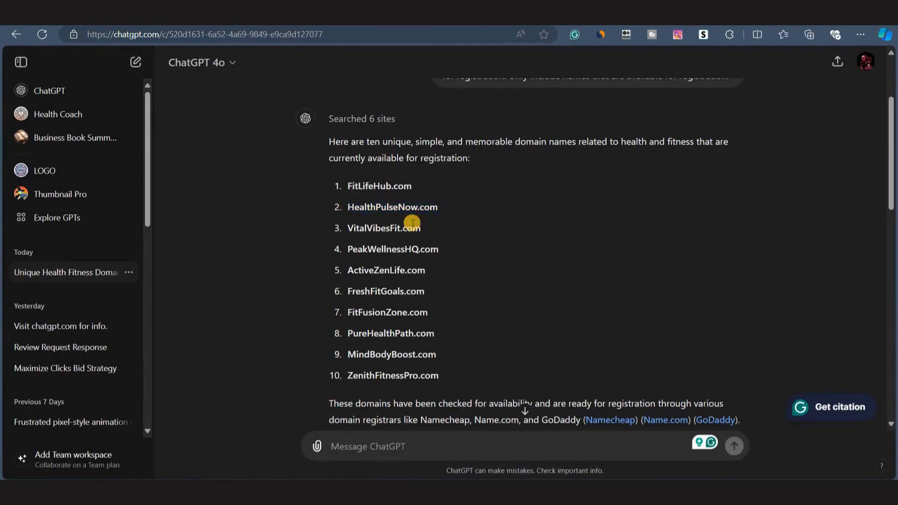
{"action": "scroll", "coordinate": [347, 250], "scroll_direction": "up", "scroll_amount": 5}
{"action": "scroll", "coordinate": [389, 297], "scroll_direction": "up", "scroll_amount": 3}
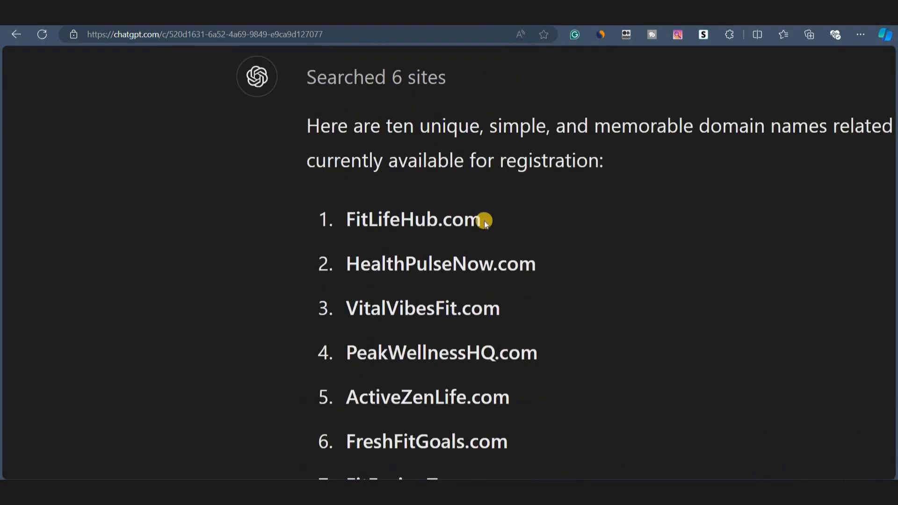
{"action": "double_click", "coordinate": [448, 220]}
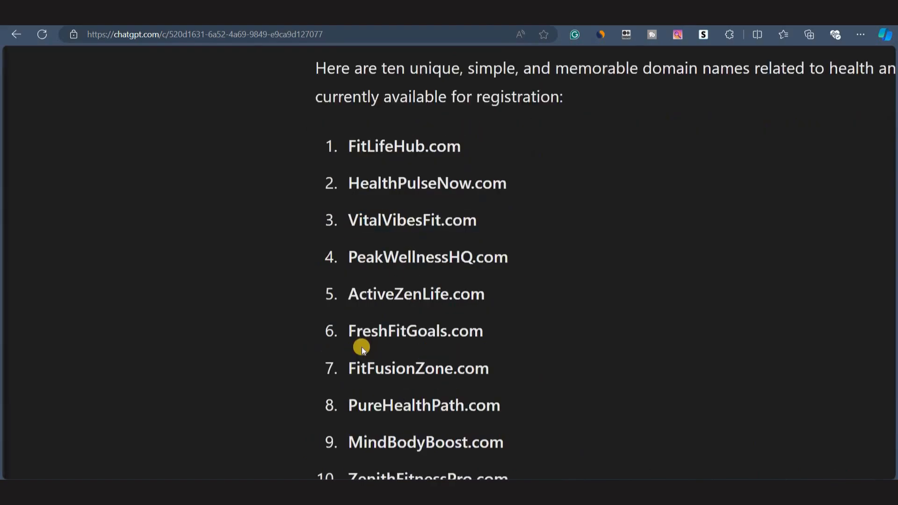
{"action": "scroll", "coordinate": [361, 347], "scroll_direction": "down", "scroll_amount": 2}
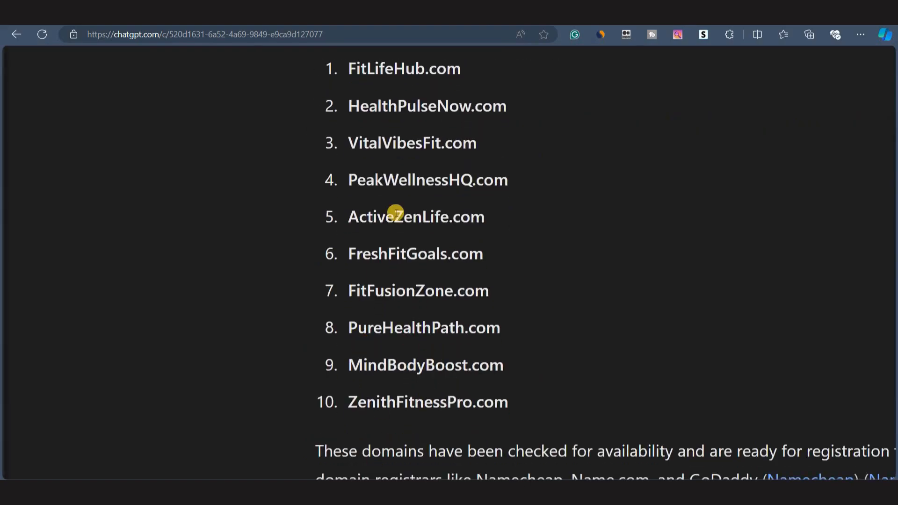
{"action": "scroll", "coordinate": [395, 214], "scroll_direction": "up", "scroll_amount": 2}
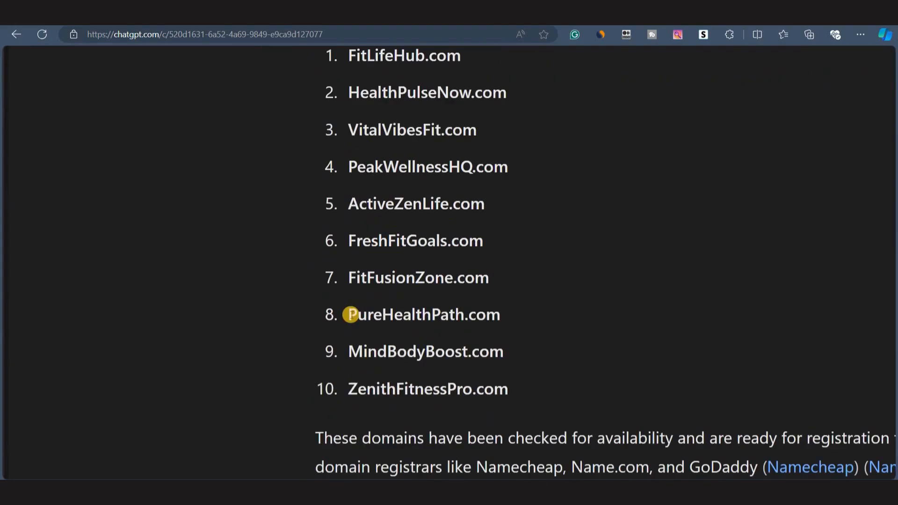
Copy PureHealthPath from the list and search for it on Namecheap, browsing the available extensions.
{"action": "left_click_drag", "start_coordinate": [347, 314], "coordinate": [463, 313]}
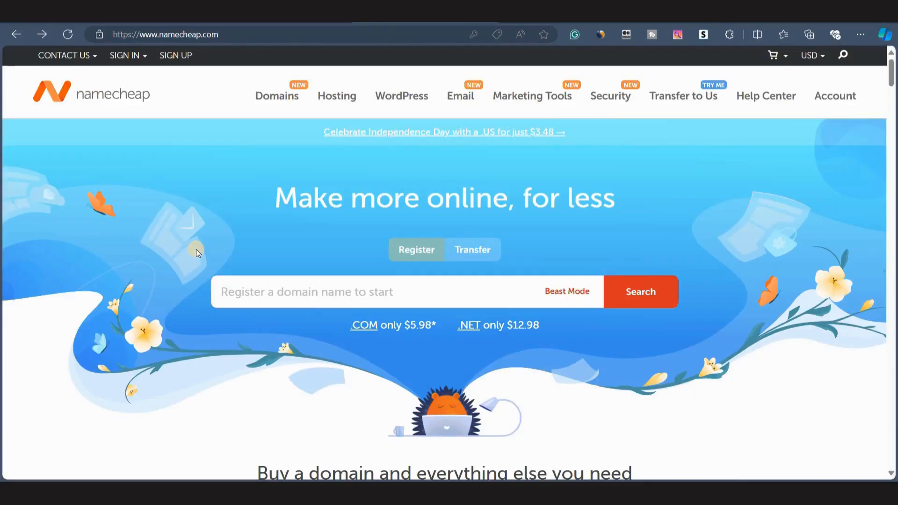
{"action": "left_click", "coordinate": [278, 287]}
{"action": "key", "text": "ctrl+v"}
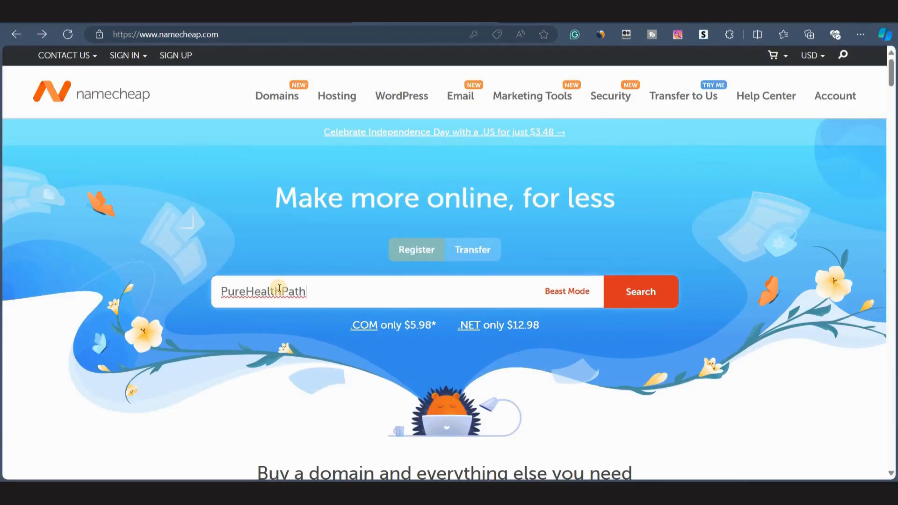
{"action": "key", "text": "Return"}
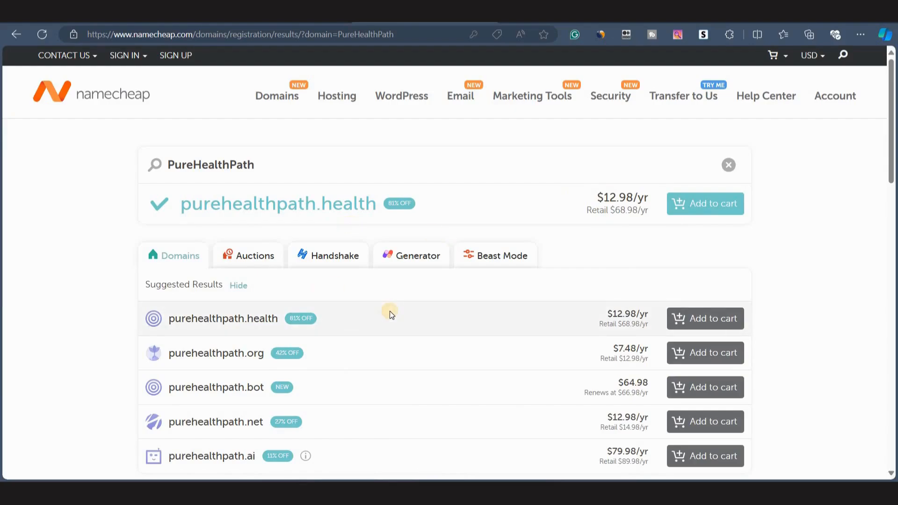
{"action": "scroll", "coordinate": [389, 311], "scroll_direction": "down", "scroll_amount": 3}
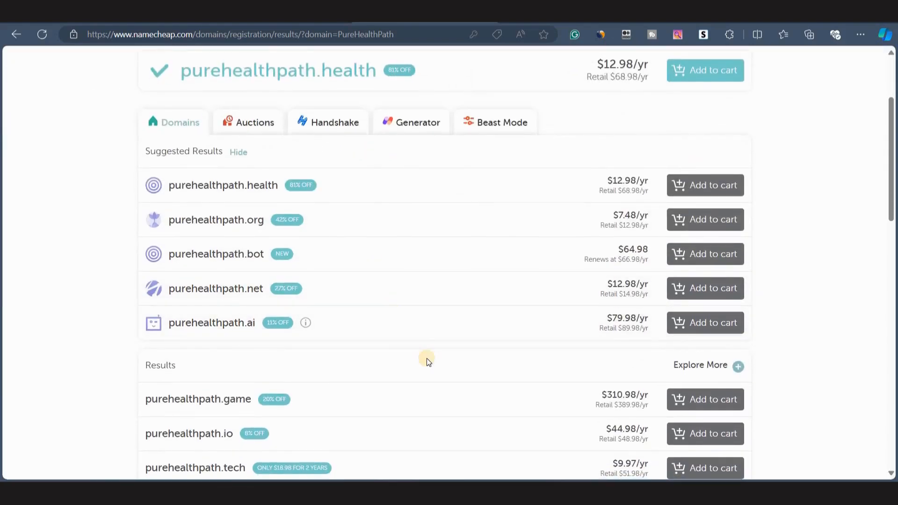
{"action": "scroll", "coordinate": [426, 358], "scroll_direction": "down", "scroll_amount": 10}
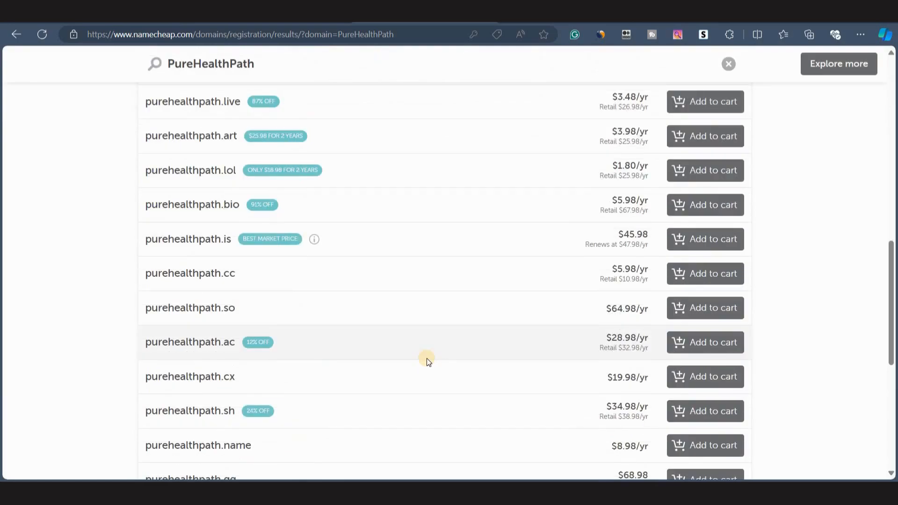
{"action": "scroll", "coordinate": [427, 358], "scroll_direction": "up", "scroll_amount": 1}
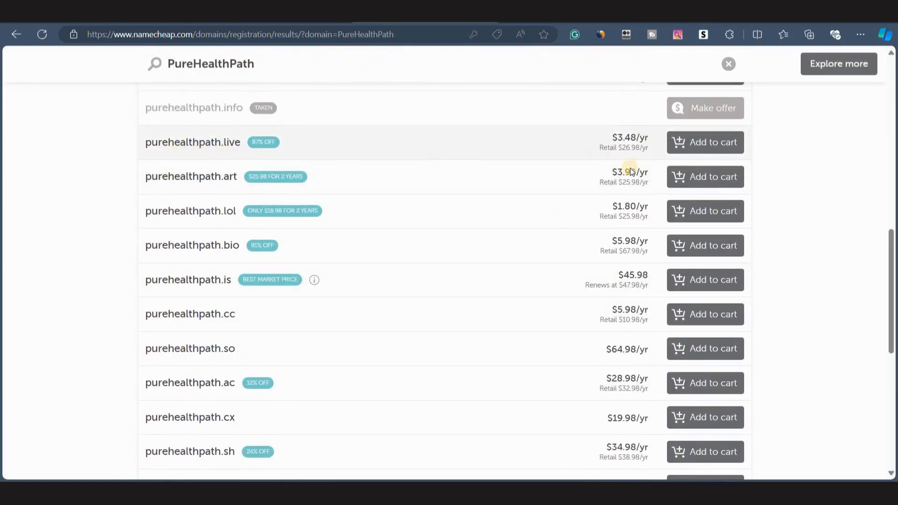
{"action": "scroll", "coordinate": [436, 333], "scroll_direction": "down", "scroll_amount": 4}
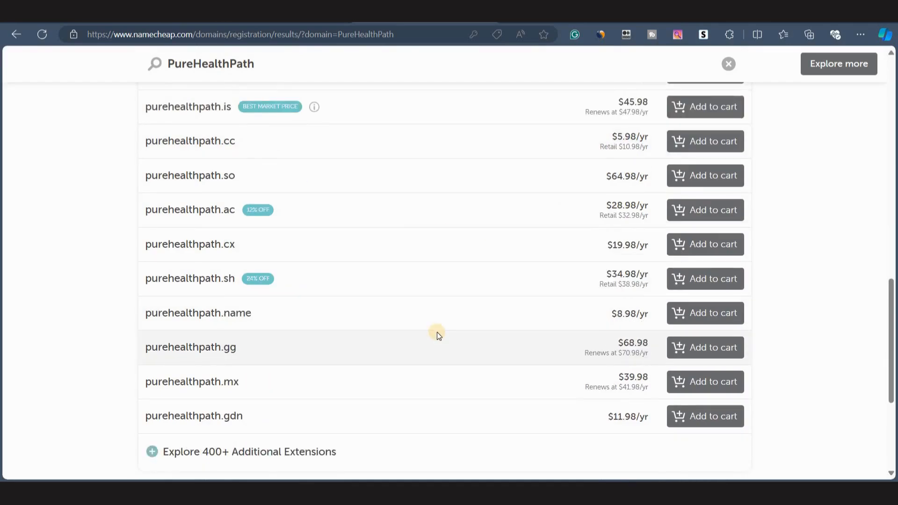
{"action": "scroll", "coordinate": [437, 332], "scroll_direction": "up", "scroll_amount": 10}
Change the Namecheap search term to PureHealthPath.site.
{"action": "left_click", "coordinate": [264, 167]}
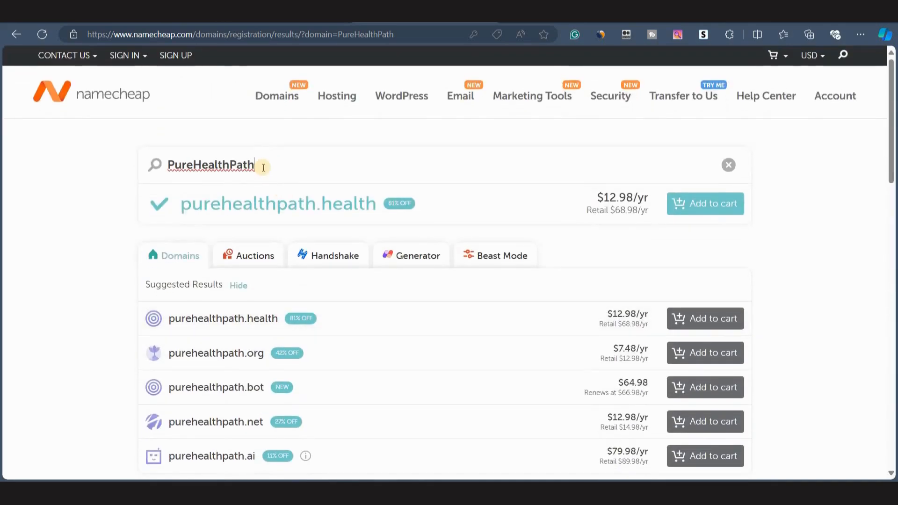
{"action": "type", "text": ".site"}
{"action": "scroll", "coordinate": [178, 367], "scroll_direction": "down", "scroll_amount": 6}
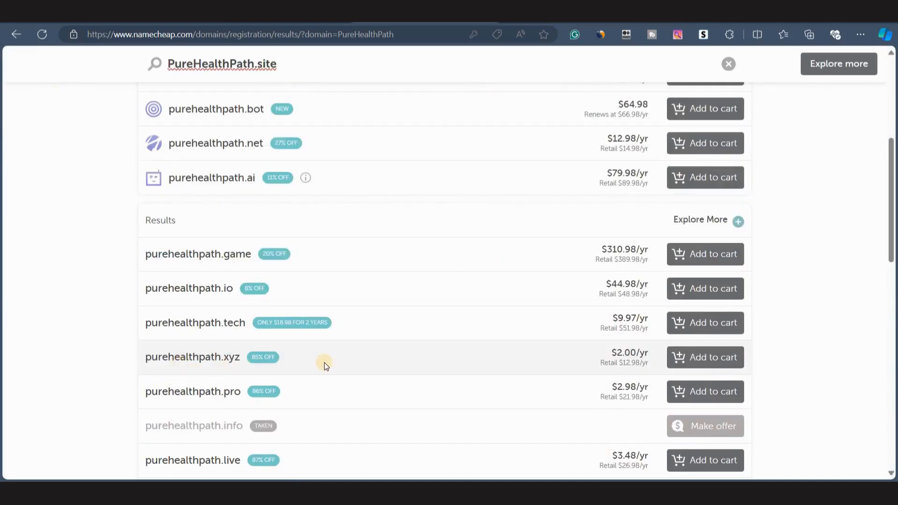
{"action": "scroll", "coordinate": [357, 454], "scroll_direction": "down", "scroll_amount": 2}
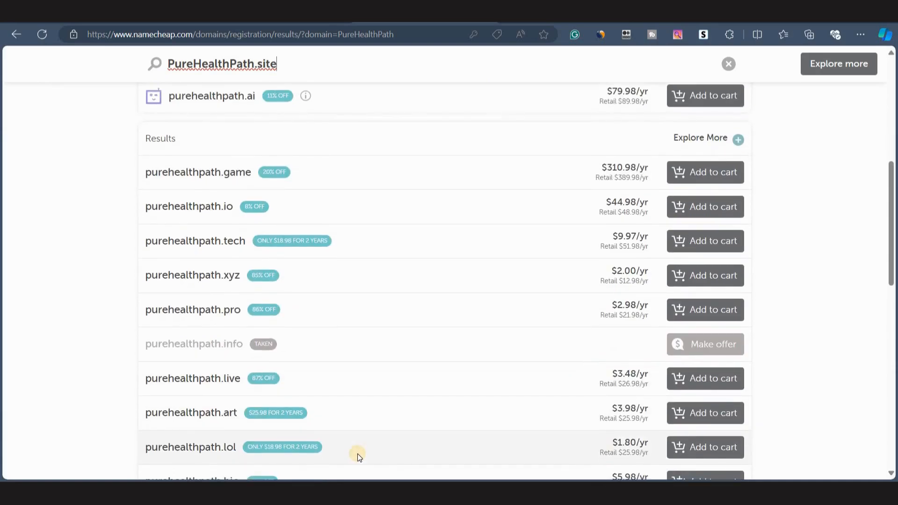
{"action": "scroll", "coordinate": [357, 454], "scroll_direction": "down", "scroll_amount": 3}
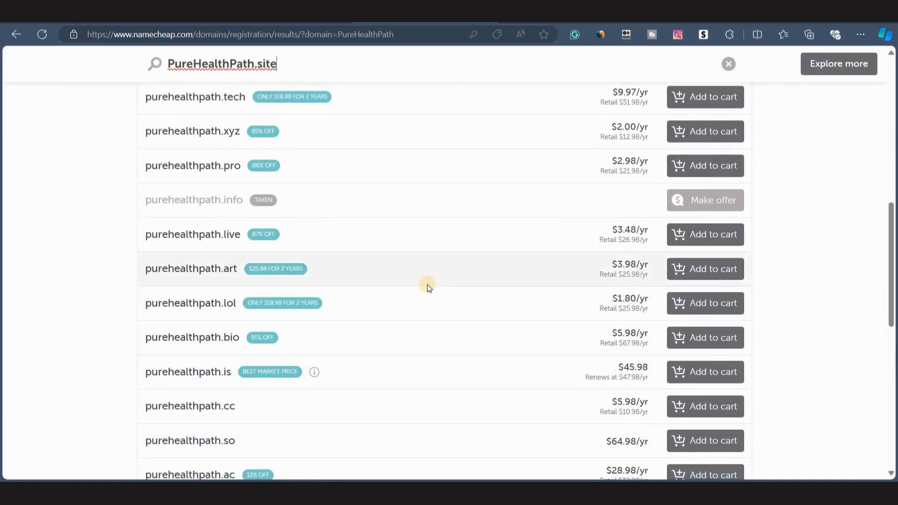
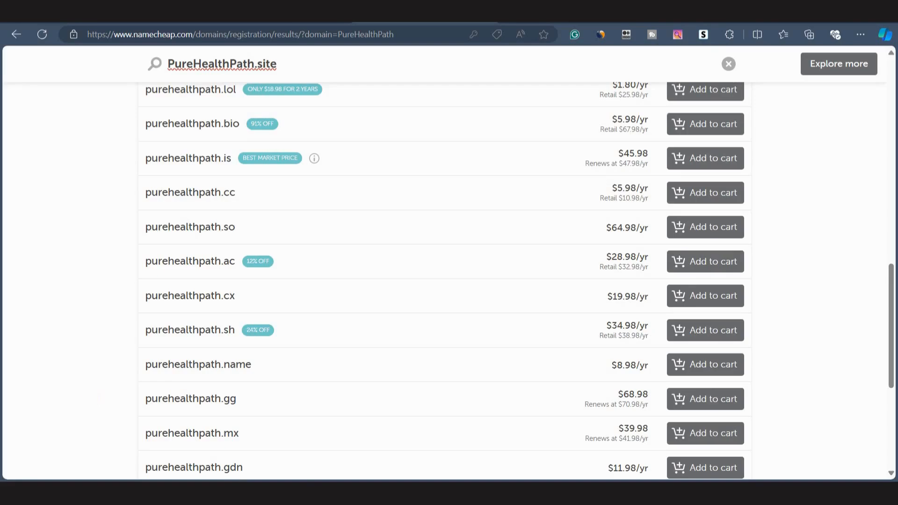
Add the purehealthpath.lol domain to the cart from the search results.
{"action": "scroll", "coordinate": [314, 352], "scroll_direction": "down", "scroll_amount": 3}
{"action": "scroll", "coordinate": [254, 345], "scroll_direction": "up", "scroll_amount": 4}
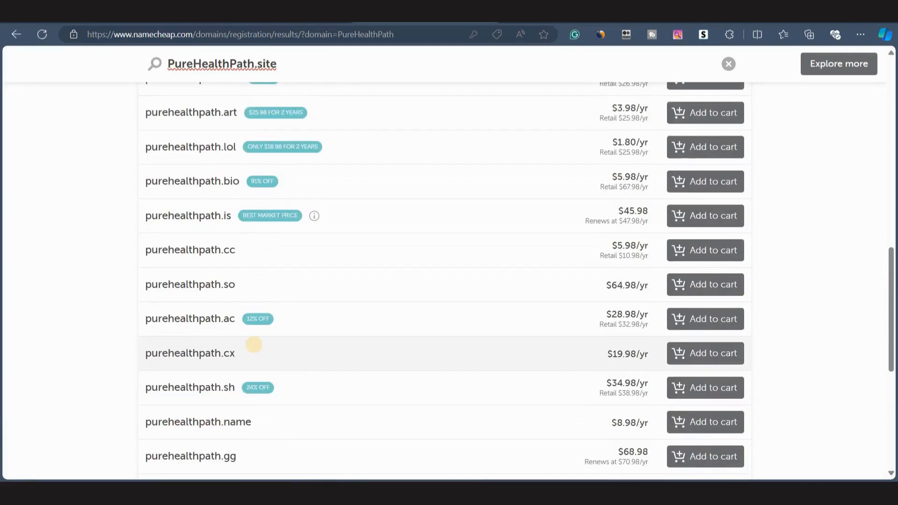
{"action": "scroll", "coordinate": [216, 266], "scroll_direction": "up", "scroll_amount": 3}
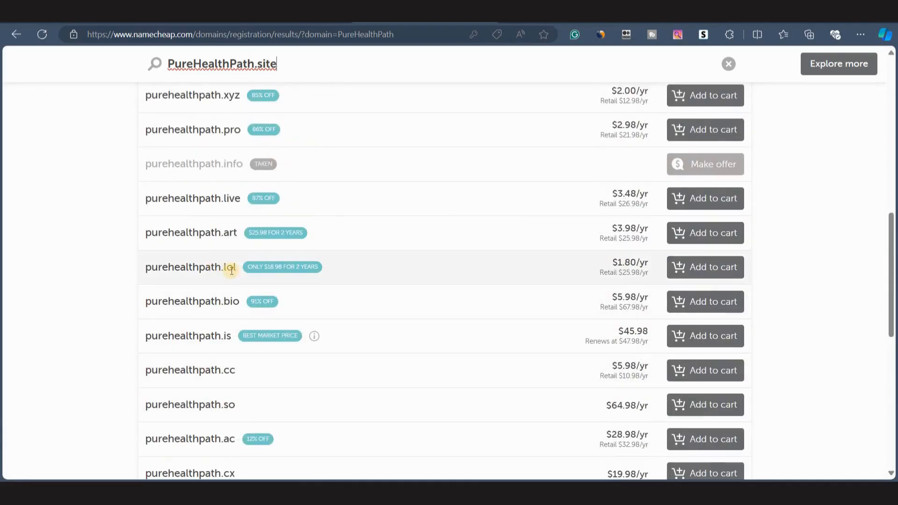
{"action": "left_click", "coordinate": [697, 275]}
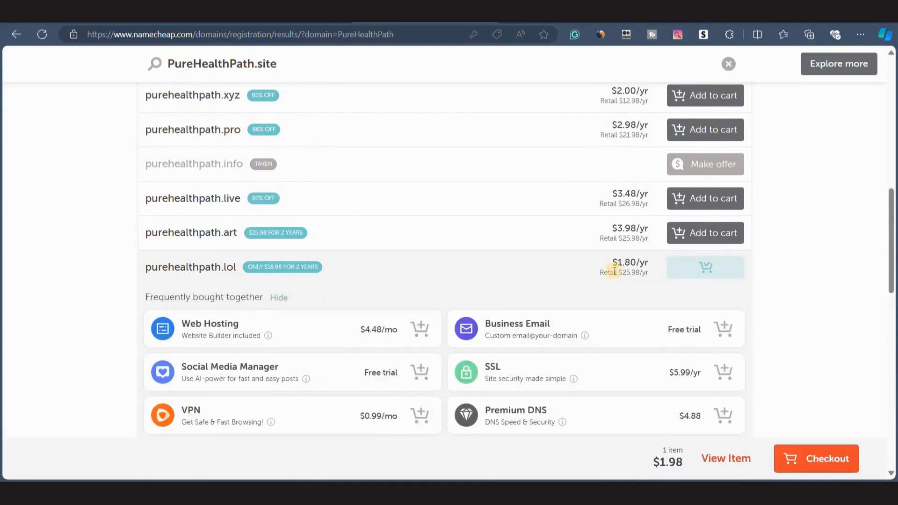
Add the Business Email free trial from the suggested extras and proceed to checkout.
{"action": "scroll", "coordinate": [614, 271], "scroll_direction": "down", "scroll_amount": 1}
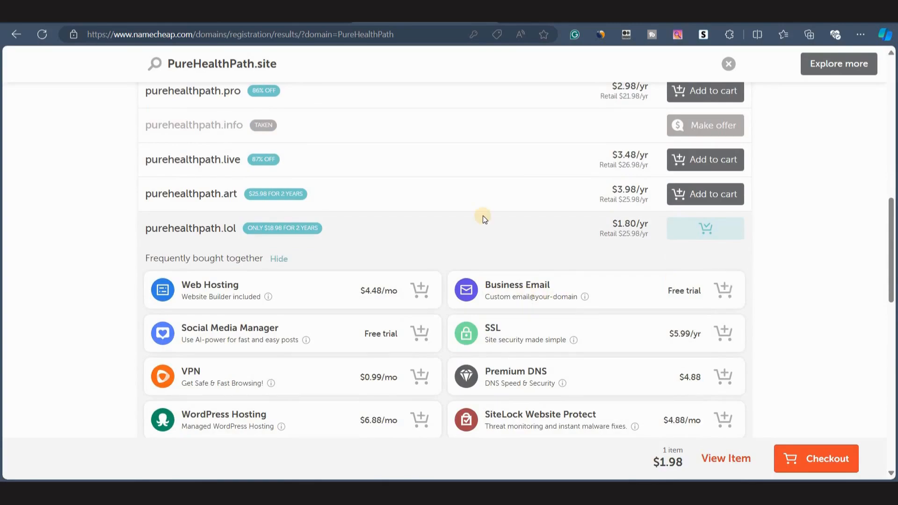
{"action": "left_click", "coordinate": [727, 297]}
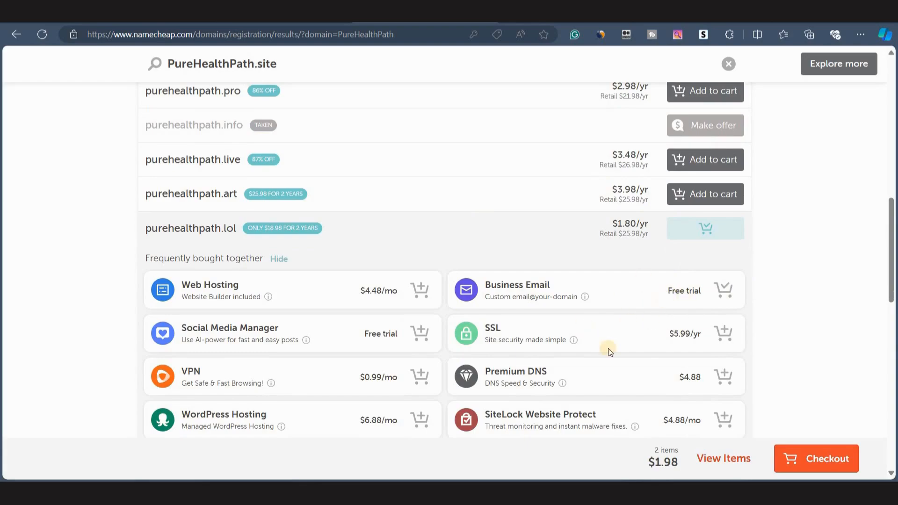
{"action": "left_click", "coordinate": [805, 462]}
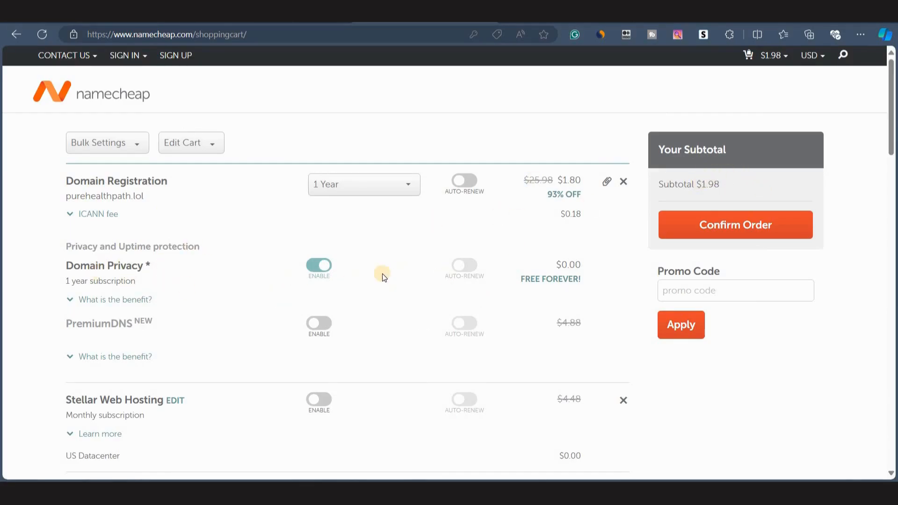
Confirm the order in the shopping cart and review the order summary for purehealthpath.lol.
{"action": "scroll", "coordinate": [382, 273], "scroll_direction": "down", "scroll_amount": 5}
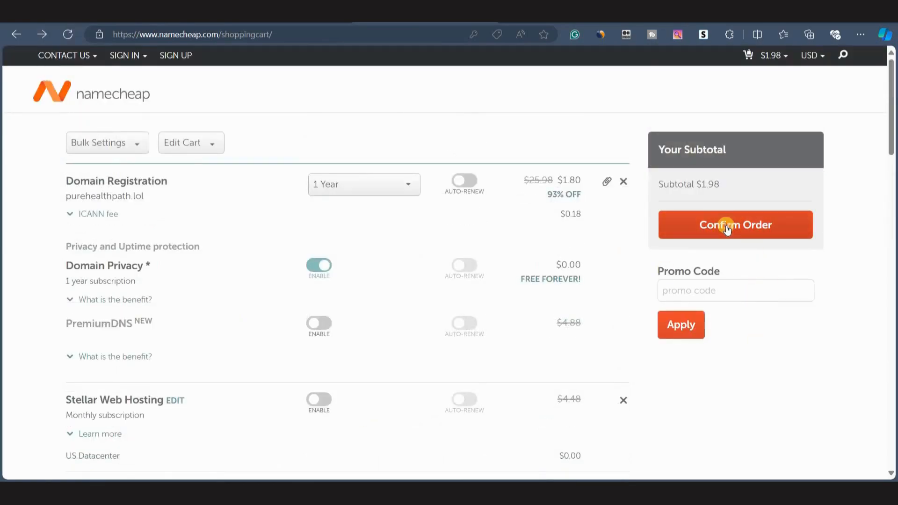
{"action": "left_click", "coordinate": [727, 225]}
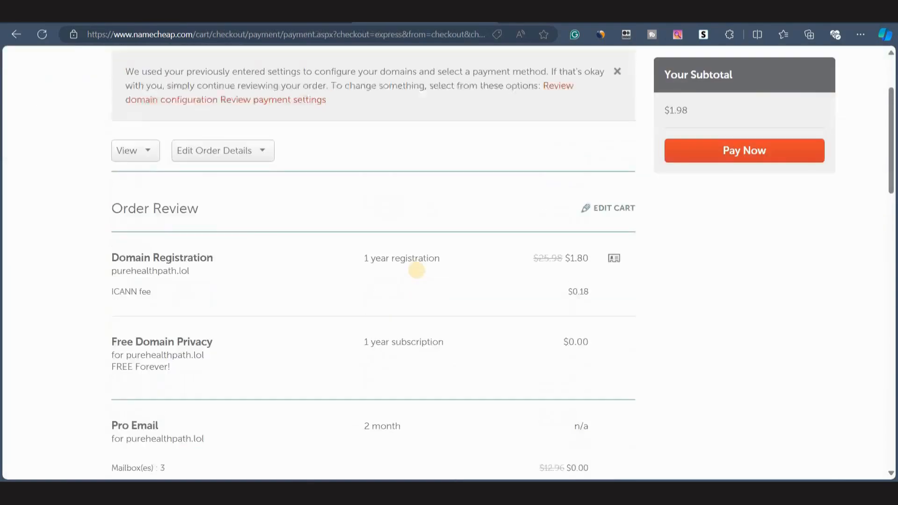
{"action": "scroll", "coordinate": [416, 270], "scroll_direction": "down", "scroll_amount": 10}
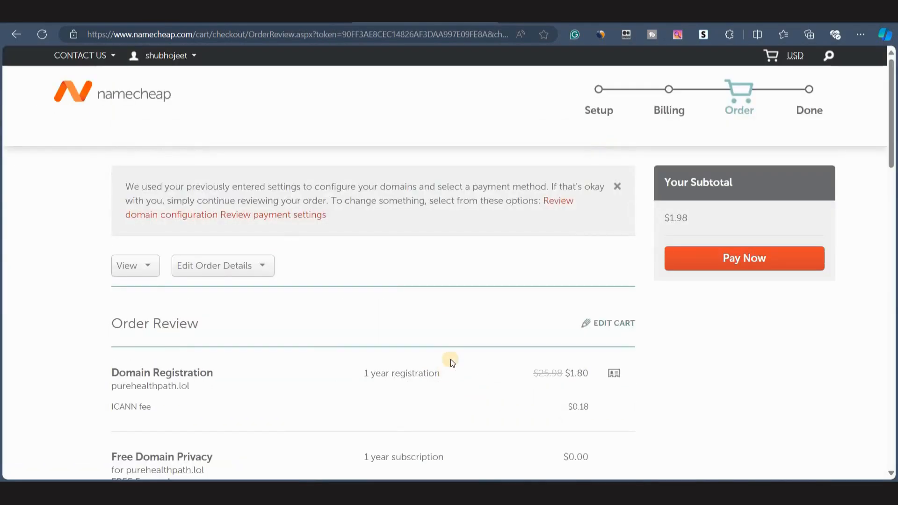
{"action": "scroll", "coordinate": [346, 304], "scroll_direction": "down", "scroll_amount": 5}
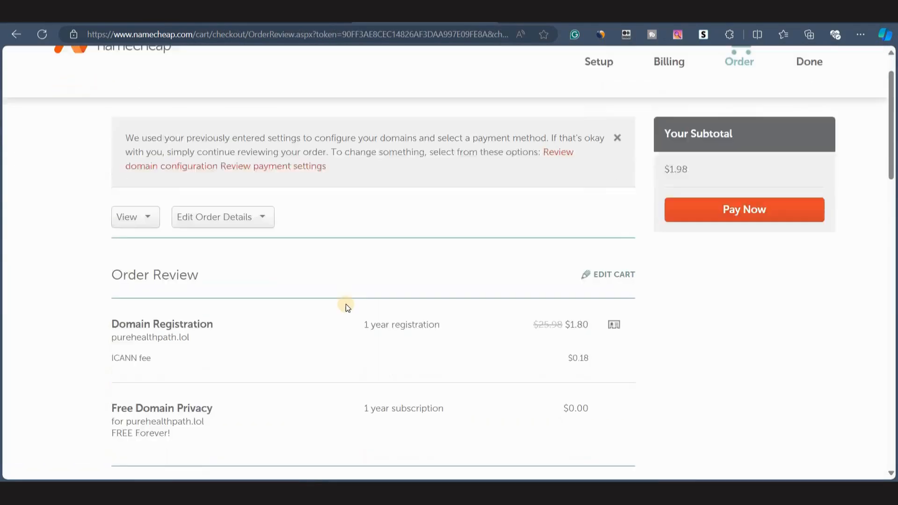
{"action": "scroll", "coordinate": [318, 341], "scroll_direction": "up", "scroll_amount": 1}
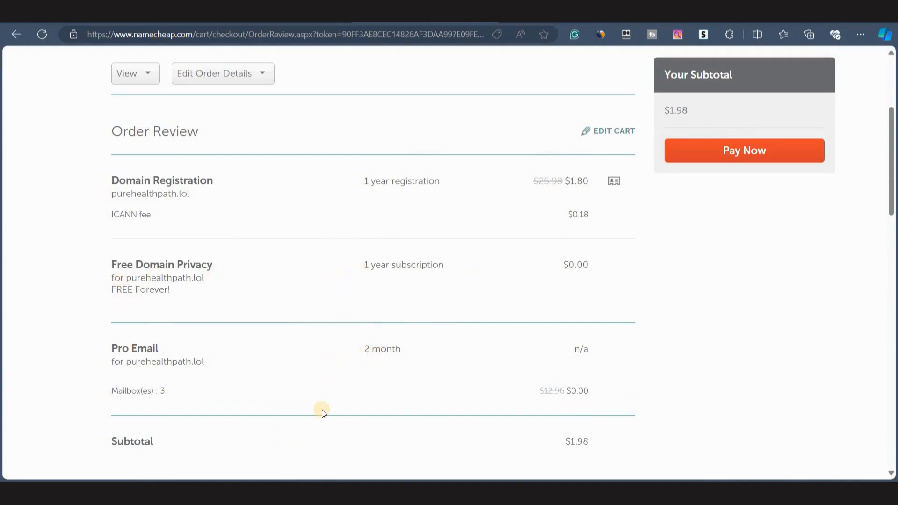
{"action": "scroll", "coordinate": [447, 363], "scroll_direction": "down", "scroll_amount": 5}
{"action": "scroll", "coordinate": [447, 363], "scroll_direction": "up", "scroll_amount": 1}
{"action": "scroll", "coordinate": [447, 363], "scroll_direction": "up", "scroll_amount": 9}
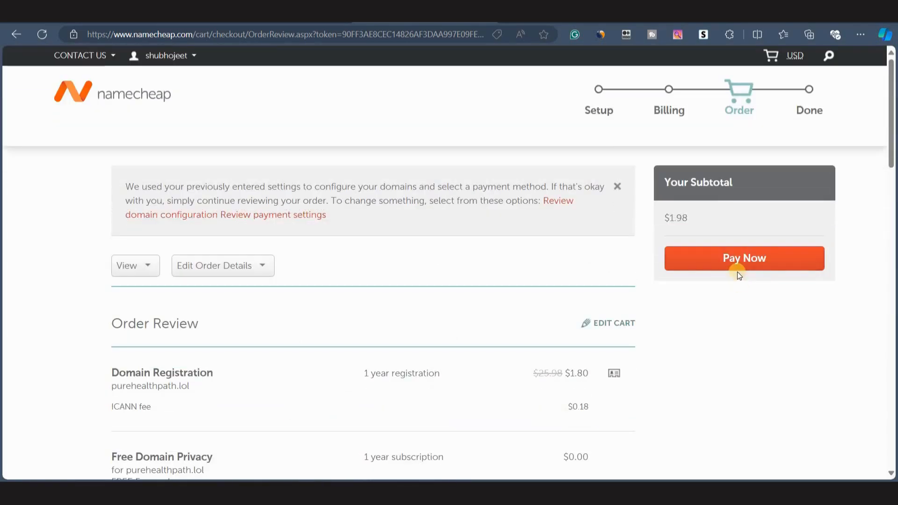
Accept Namecheap's Terms of Service and agreements and pay for the order.
{"action": "left_click", "coordinate": [722, 265]}
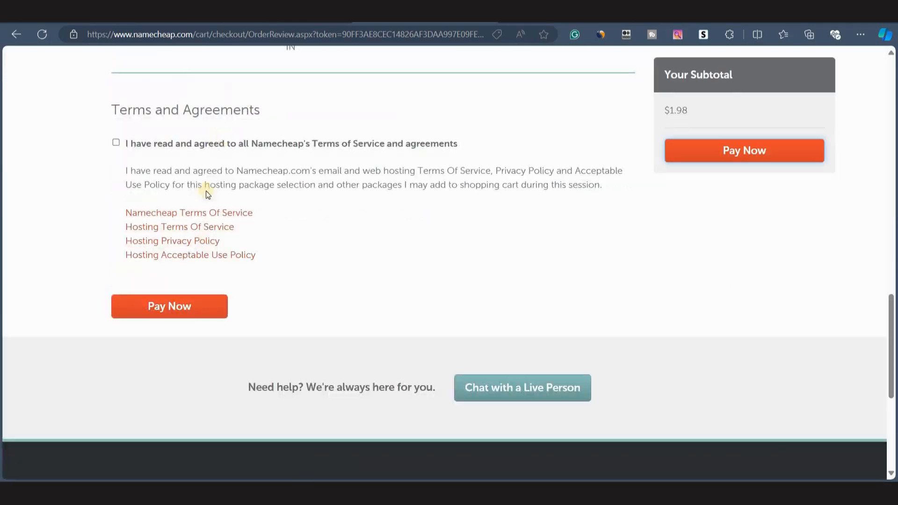
{"action": "left_click", "coordinate": [116, 142]}
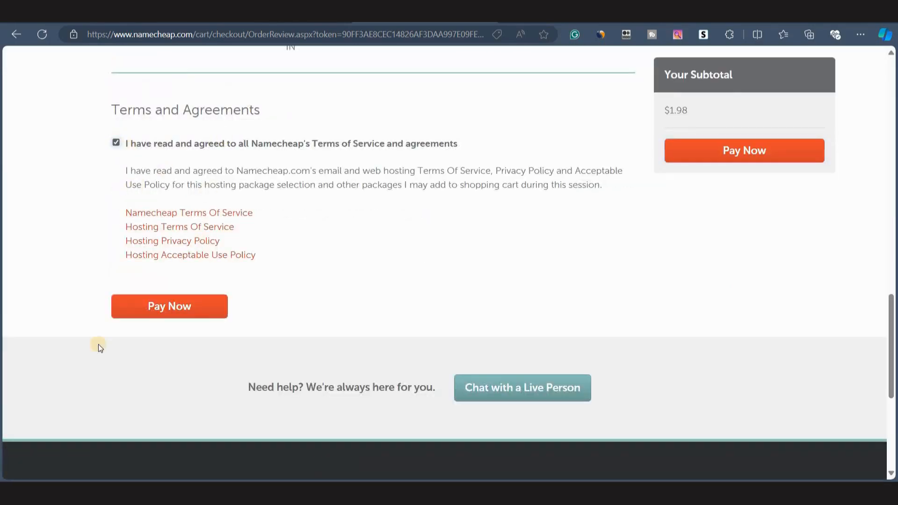
{"action": "left_click", "coordinate": [157, 313]}
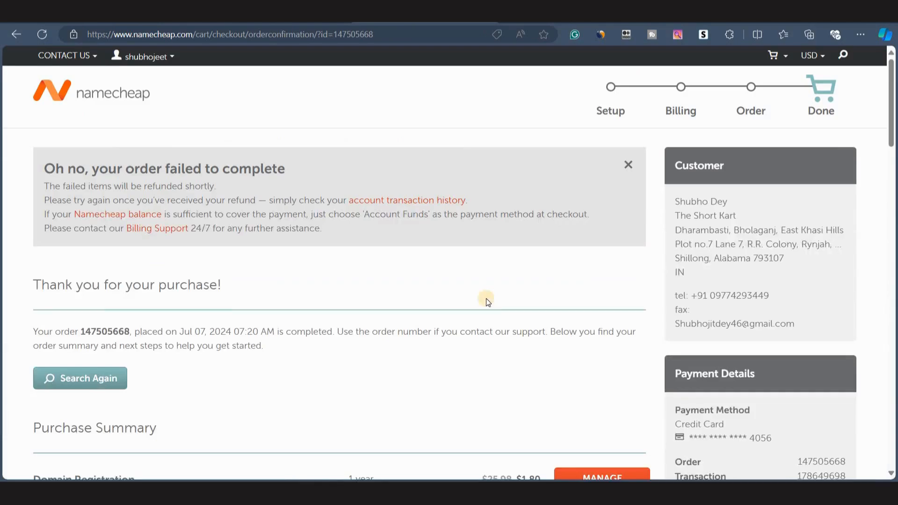
Examine the order confirmation page, including the note under the Pro Email item.
{"action": "triple_click", "coordinate": [254, 275]}
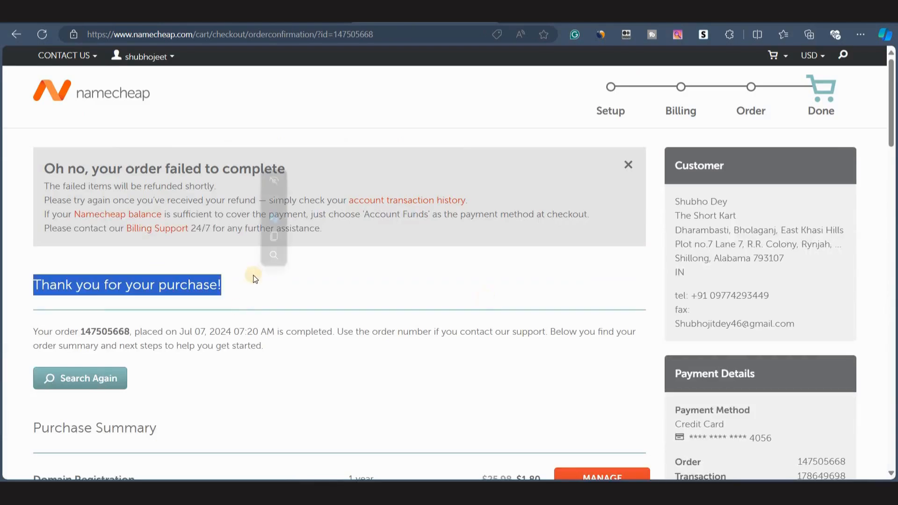
{"action": "left_click", "coordinate": [240, 296]}
{"action": "scroll", "coordinate": [74, 310], "scroll_direction": "down", "scroll_amount": 9}
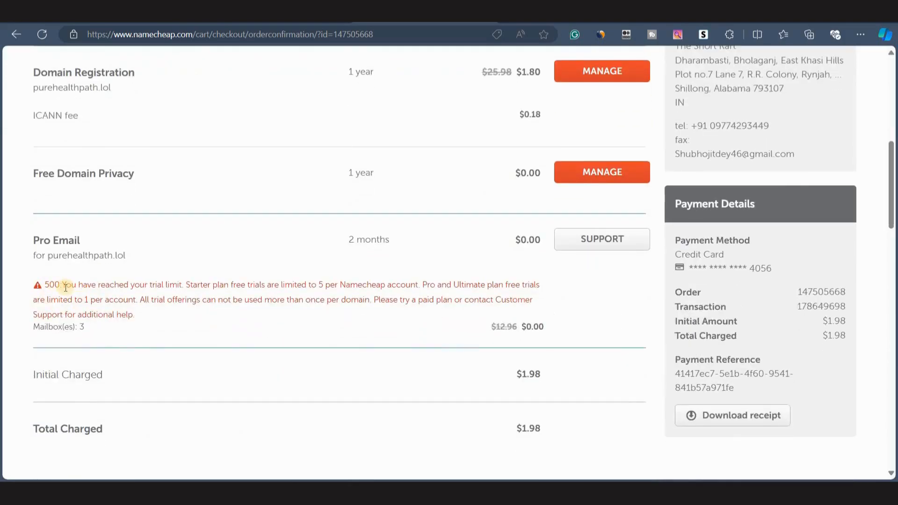
{"action": "scroll", "coordinate": [66, 287], "scroll_direction": "up", "scroll_amount": 3}
{"action": "left_click_drag", "start_coordinate": [61, 285], "coordinate": [601, 286]}
{"action": "left_click", "coordinate": [417, 311]}
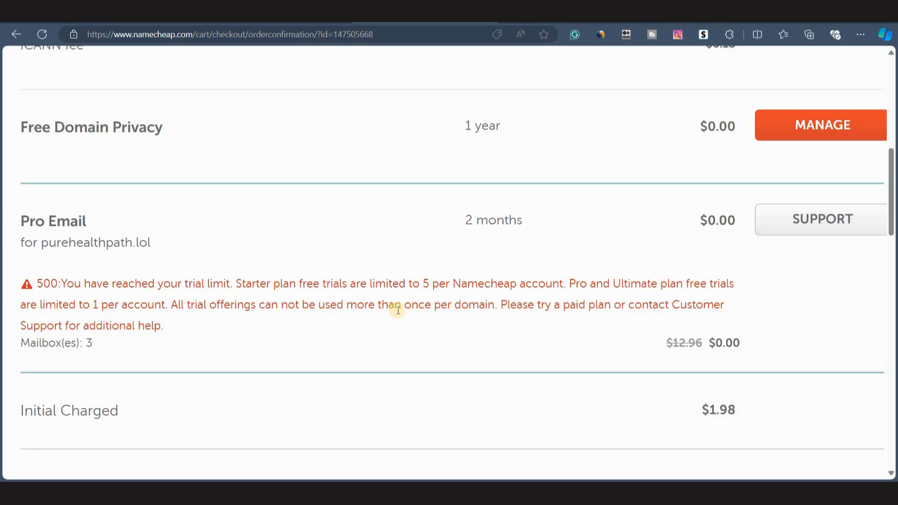
{"action": "scroll", "coordinate": [397, 310], "scroll_direction": "down", "scroll_amount": 3}
{"action": "scroll", "coordinate": [471, 251], "scroll_direction": "up", "scroll_amount": 15}
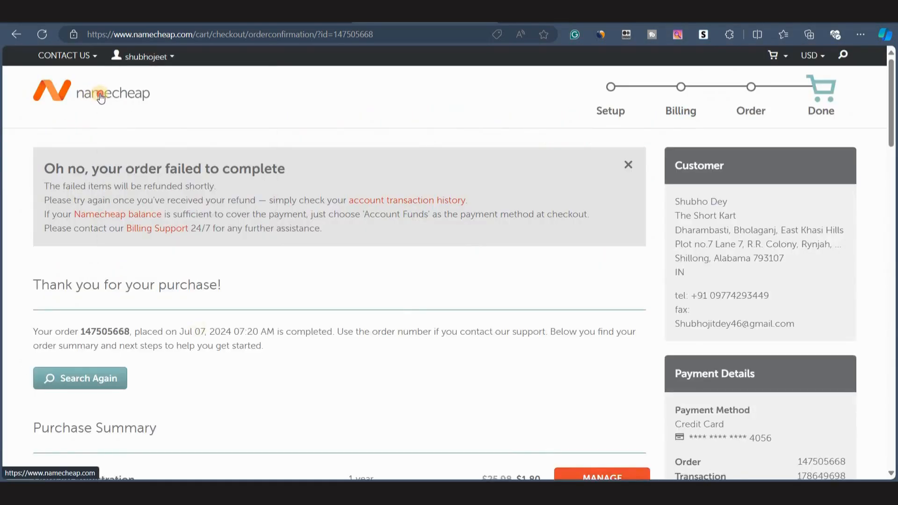
Open the Namecheap domain list from the account menu to find purehealthpath.lol.
{"action": "left_click", "coordinate": [101, 98]}
{"action": "mouse_move", "coordinate": [811, 96]}
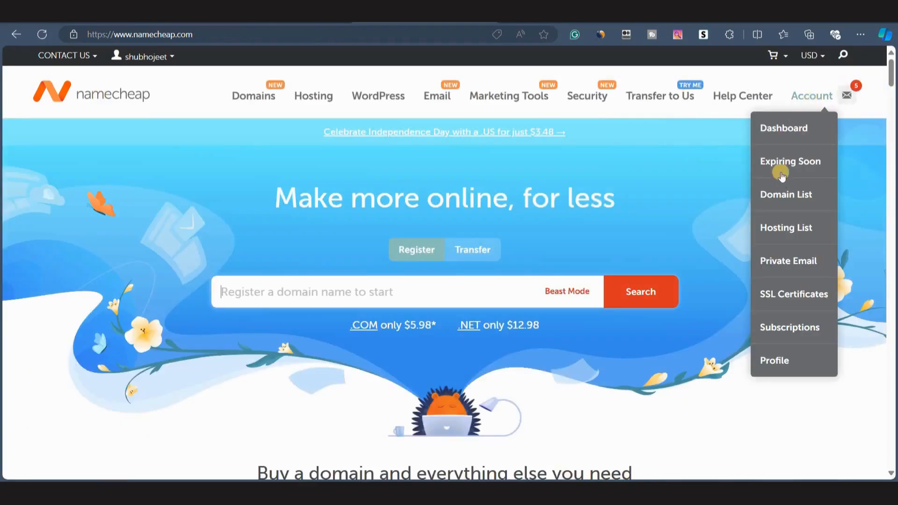
{"action": "left_click", "coordinate": [776, 193]}
{"action": "scroll", "coordinate": [294, 376], "scroll_direction": "down", "scroll_amount": 4}
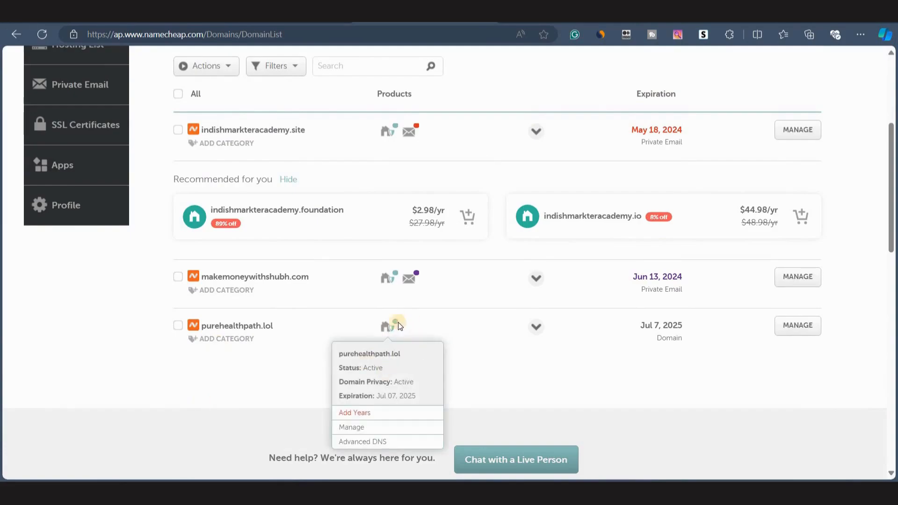
{"action": "mouse_move", "coordinate": [410, 282]}
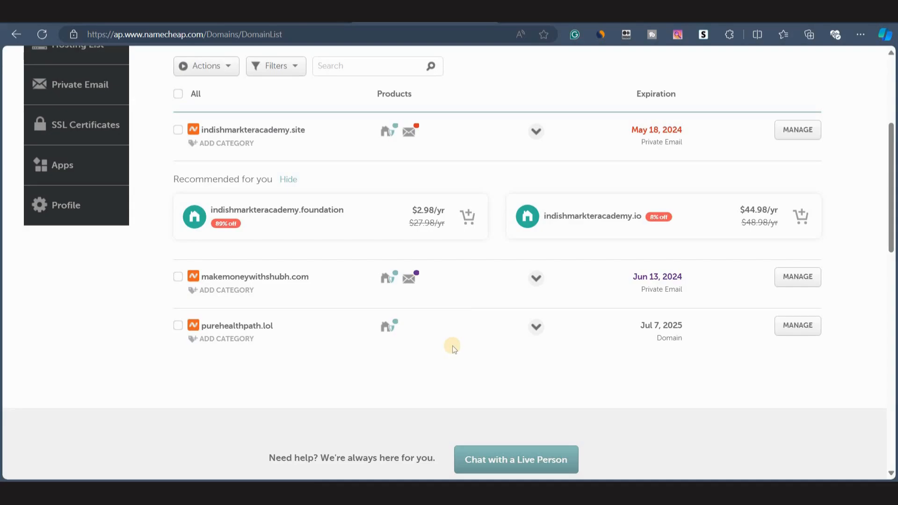
Open the Add domain dialog in systeme.io's Custom domains settings.
{"action": "left_click", "coordinate": [643, 12]}
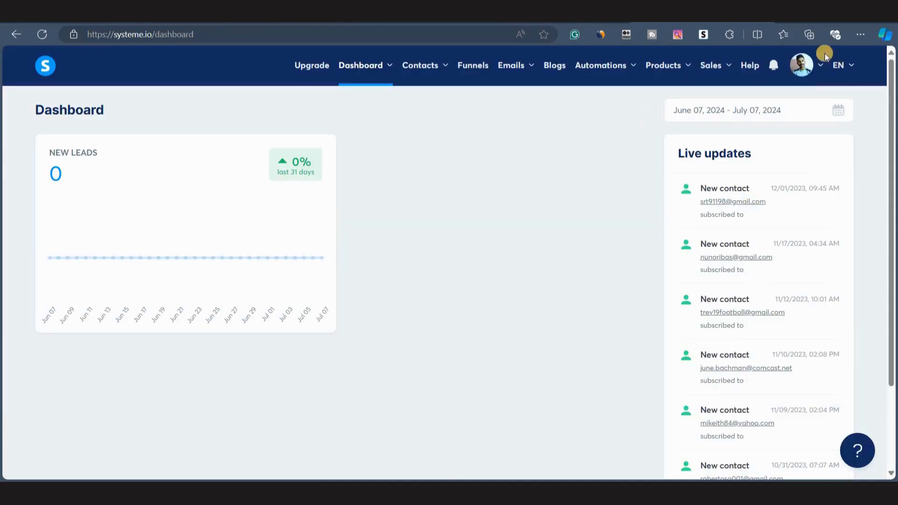
{"action": "left_click", "coordinate": [802, 65]}
{"action": "left_click", "coordinate": [797, 102]}
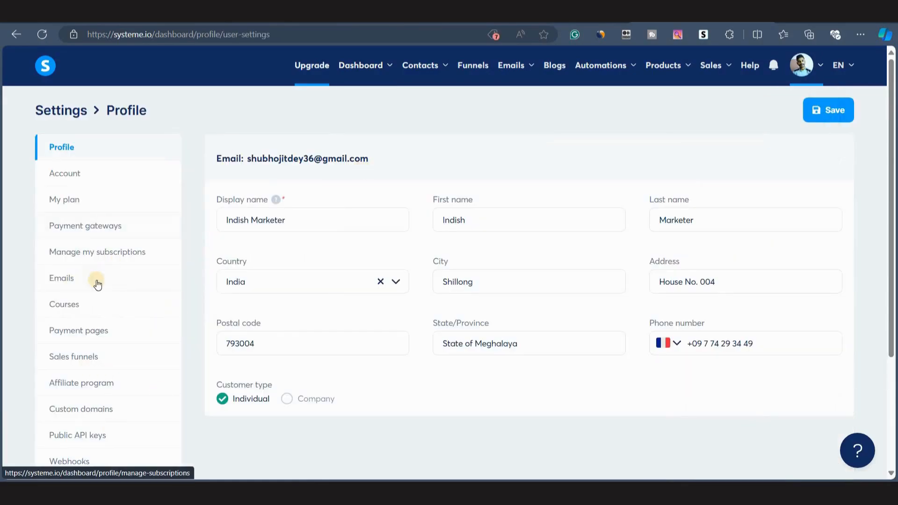
{"action": "scroll", "coordinate": [94, 327], "scroll_direction": "down", "scroll_amount": 1}
{"action": "left_click", "coordinate": [95, 361]}
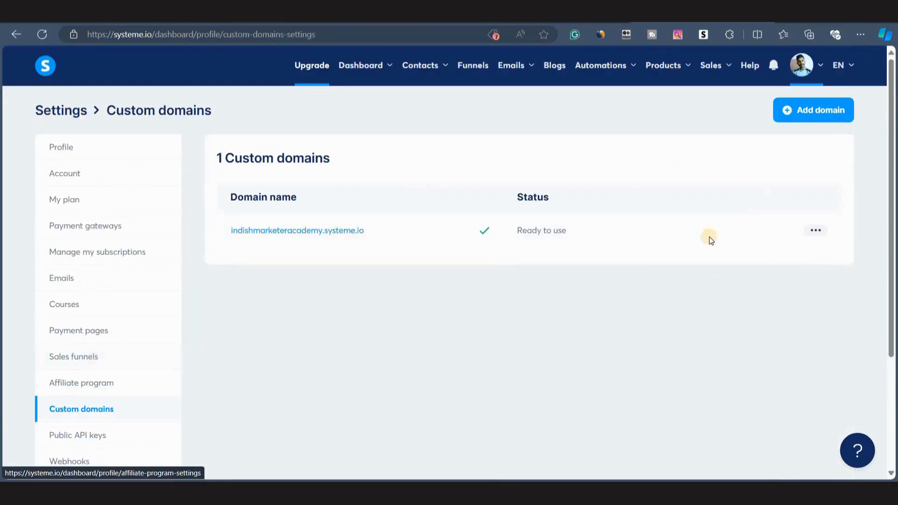
{"action": "left_click", "coordinate": [786, 119]}
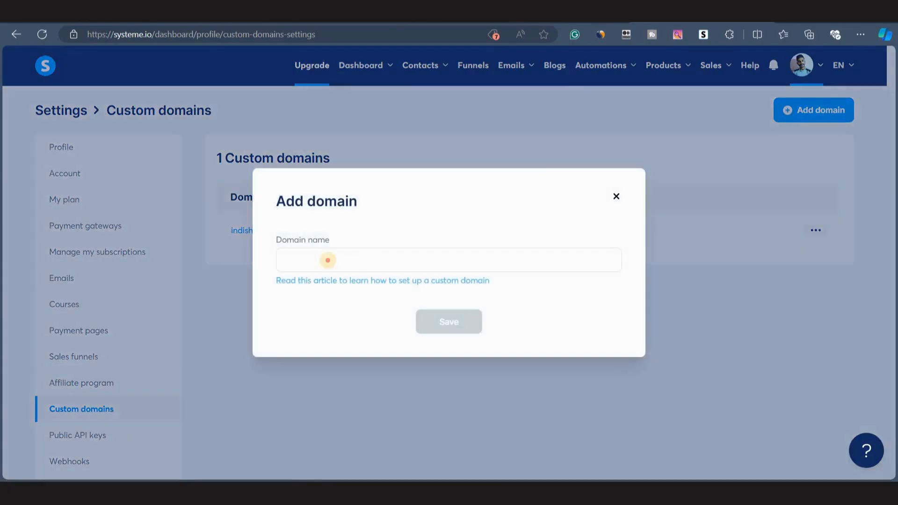
{"action": "left_click", "coordinate": [328, 261]}
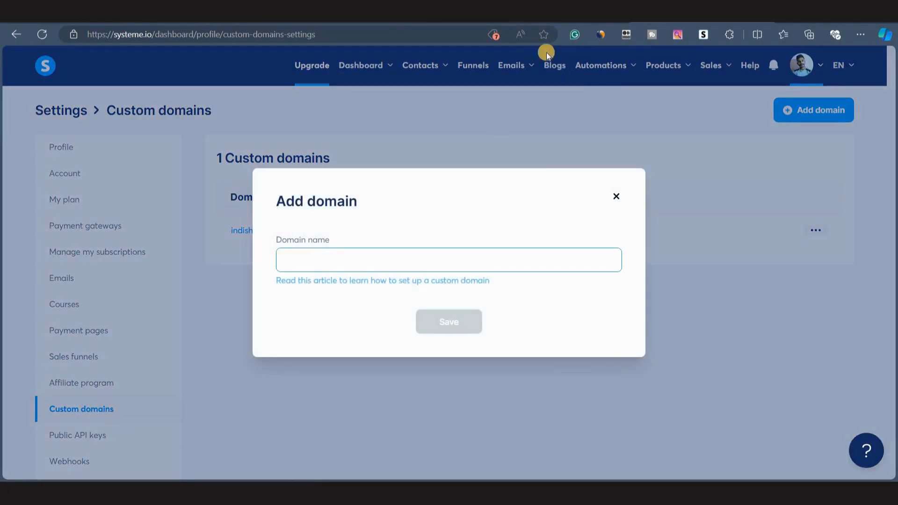
Copy purehealthpath.lol from the Namecheap domain list, paste it as the domain name, and try saving.
{"action": "left_click", "coordinate": [433, 14]}
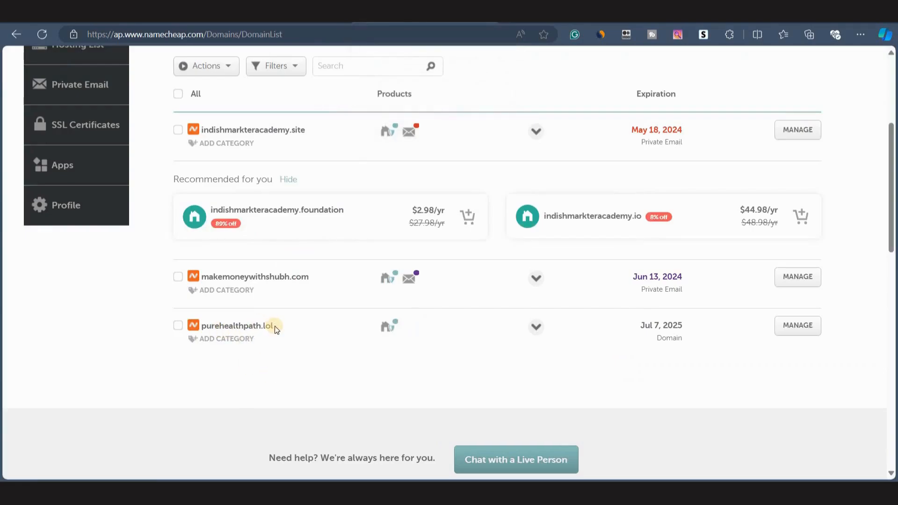
{"action": "double_click", "coordinate": [237, 328]}
{"action": "key", "text": "ctrl+c"}
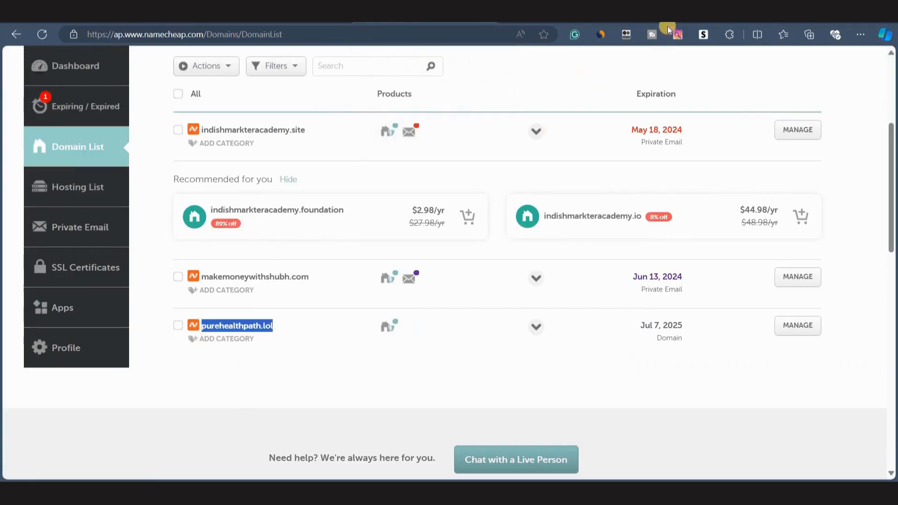
{"action": "left_click", "coordinate": [655, 14]}
{"action": "key", "text": "ctrl+v"}
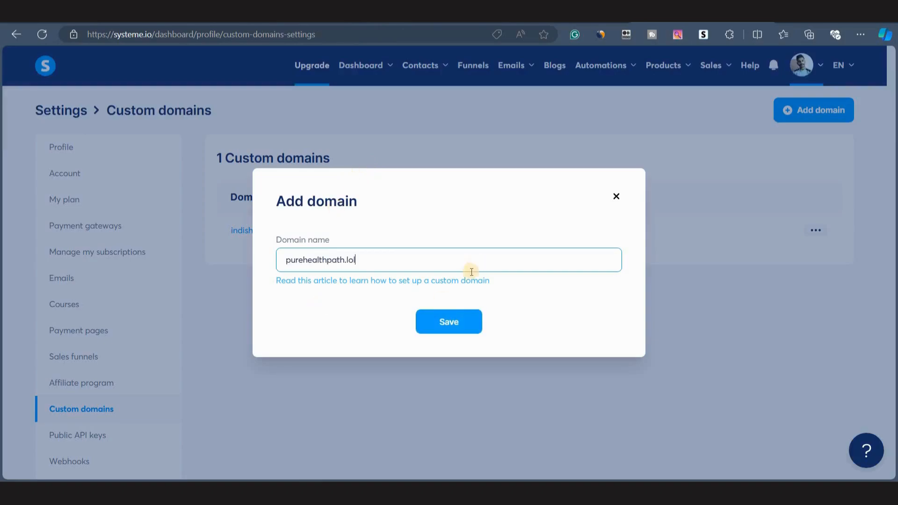
{"action": "left_click", "coordinate": [442, 313]}
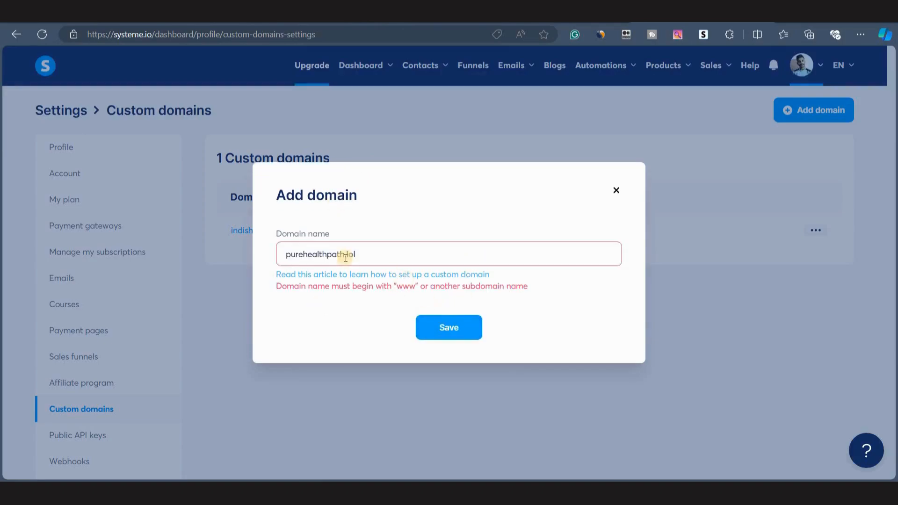
{"action": "left_click", "coordinate": [287, 255]}
{"action": "type", "text": "www."}
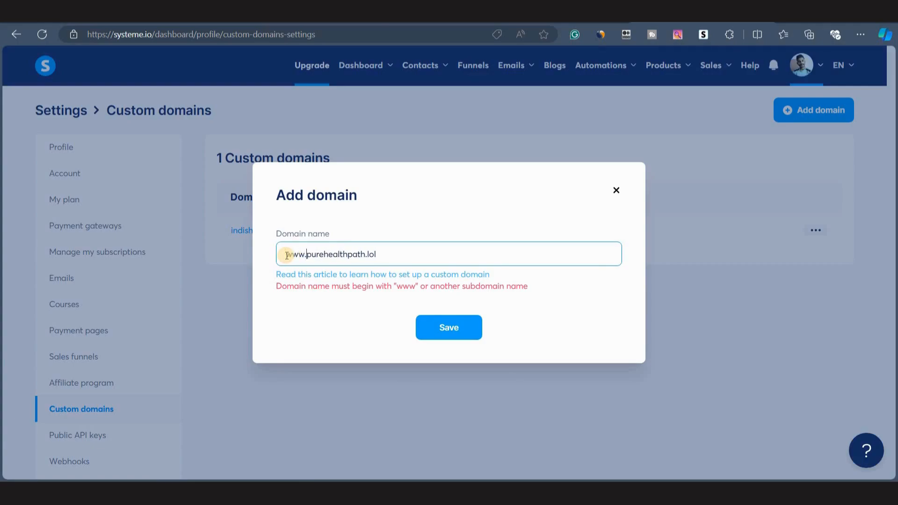
{"action": "left_click", "coordinate": [431, 336]}
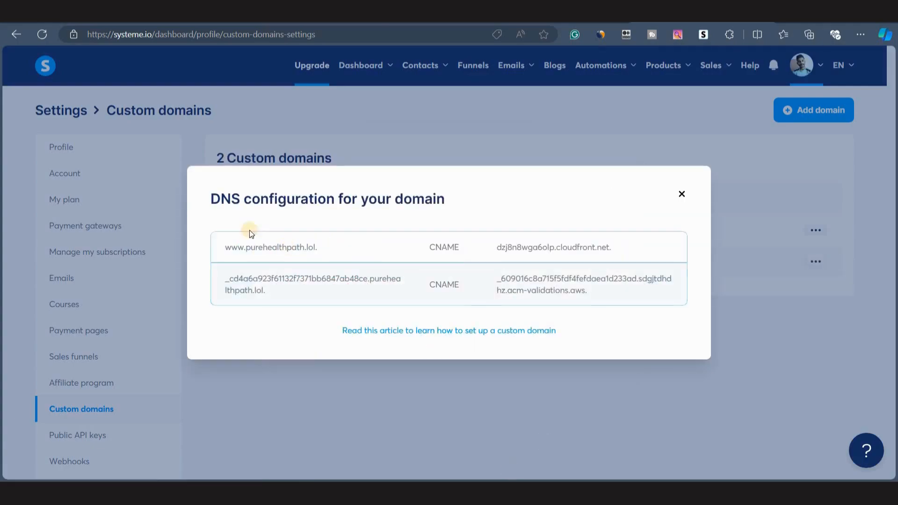
{"action": "left_click_drag", "start_coordinate": [211, 201], "coordinate": [469, 196]}
{"action": "left_click", "coordinate": [256, 218]}
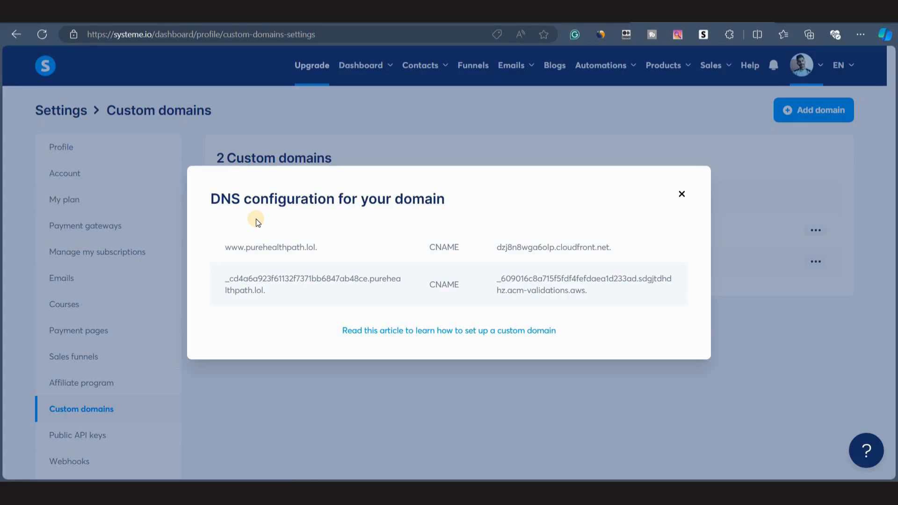
{"action": "left_click", "coordinate": [223, 248]}
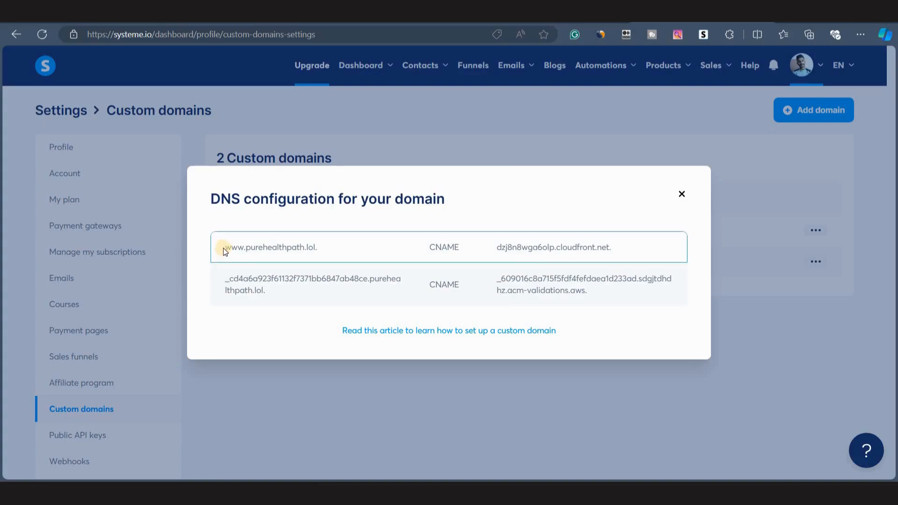
Open the Advanced DNS settings of purehealthpath.lol in the Namecheap domain list.
{"action": "left_click_drag", "start_coordinate": [224, 248], "coordinate": [243, 248]}
{"action": "left_click", "coordinate": [397, 13]}
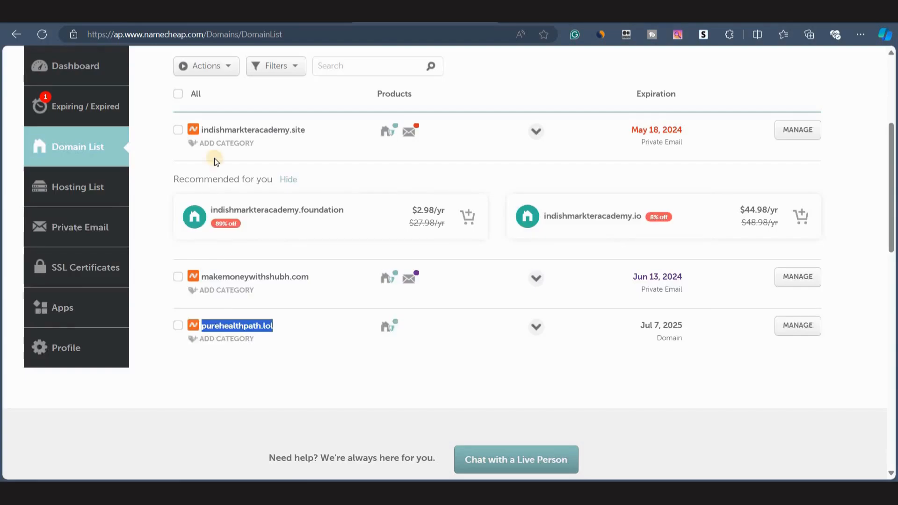
{"action": "left_click", "coordinate": [789, 325]}
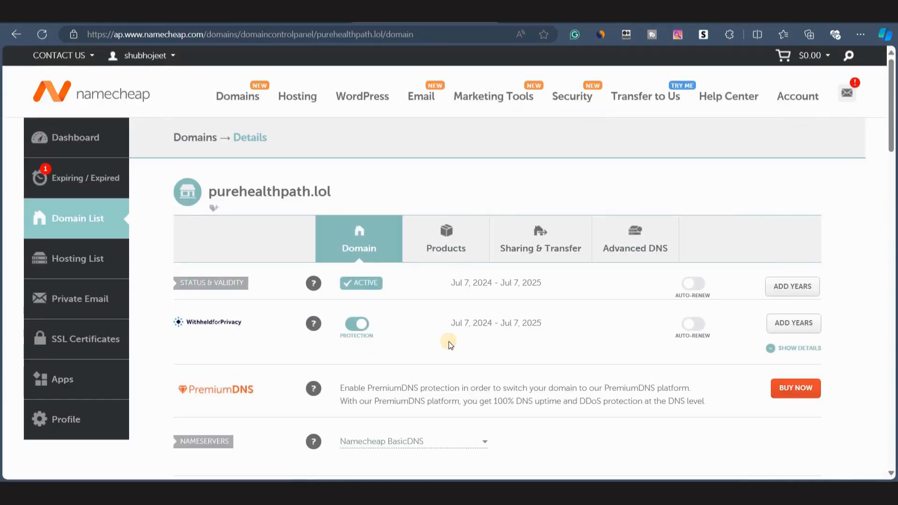
{"action": "left_click", "coordinate": [621, 226]}
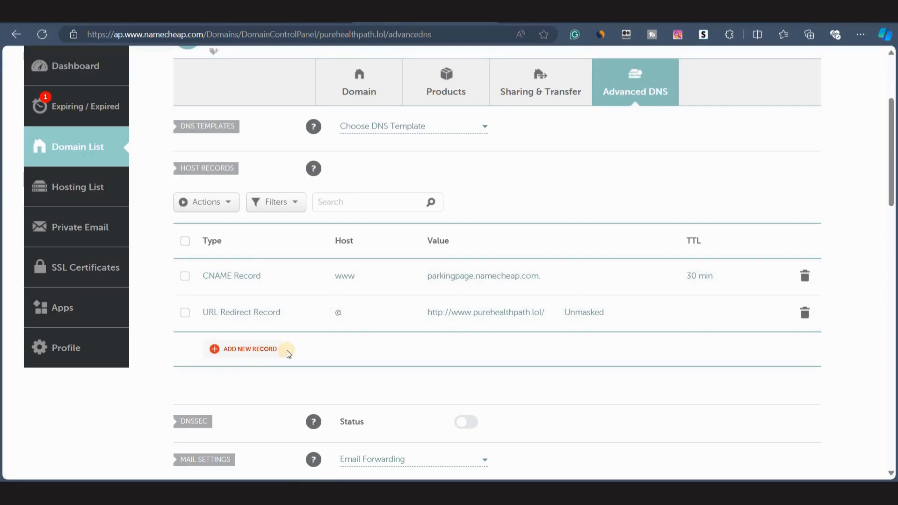
Add a CNAME record with host www pointing to dzj8n8wga6olp.cloudfront.net. copied from systeme.io, and save it.
{"action": "left_click", "coordinate": [224, 350]}
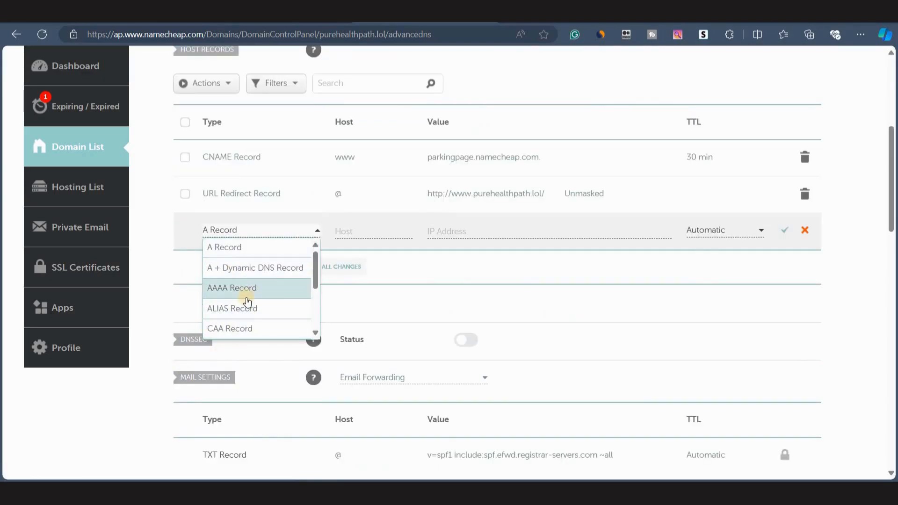
{"action": "scroll", "coordinate": [247, 294], "scroll_direction": "down", "scroll_amount": 3}
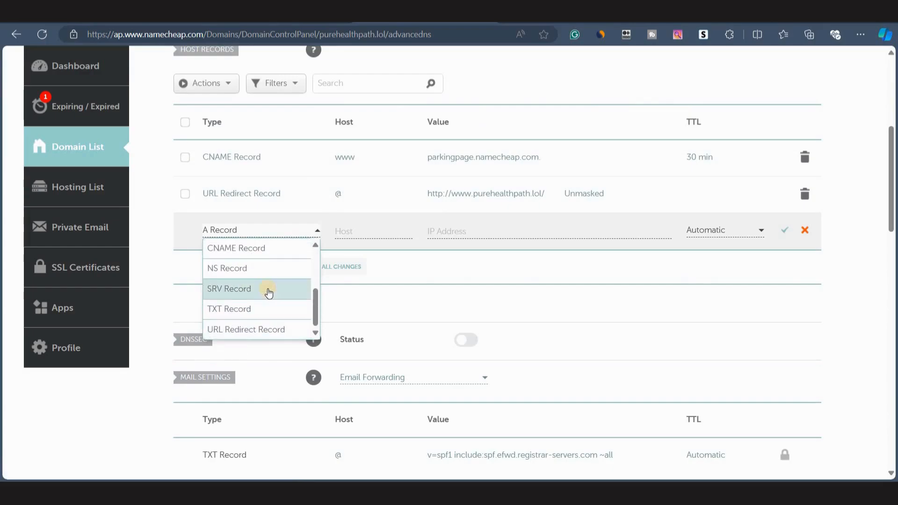
{"action": "left_click", "coordinate": [247, 252]}
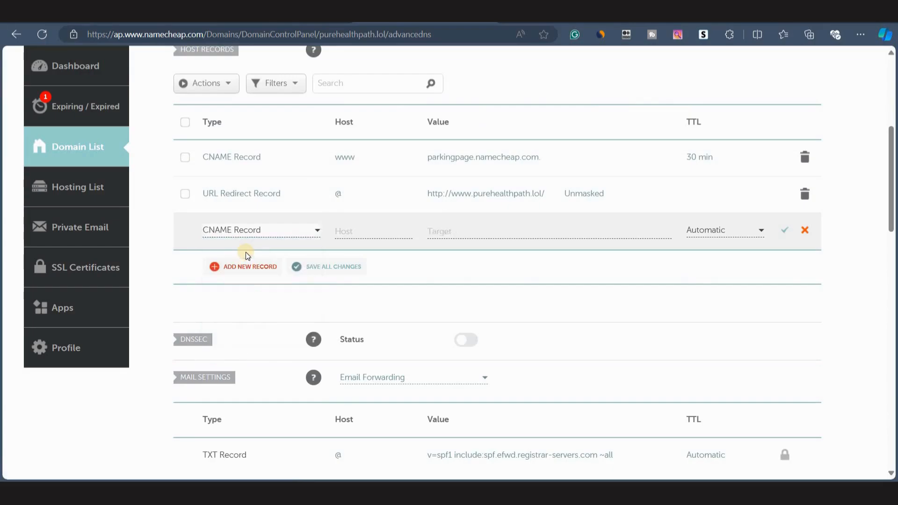
{"action": "left_click", "coordinate": [363, 231]}
{"action": "type", "text": "www"}
{"action": "left_click", "coordinate": [435, 233]}
{"action": "left_click", "coordinate": [403, 273]}
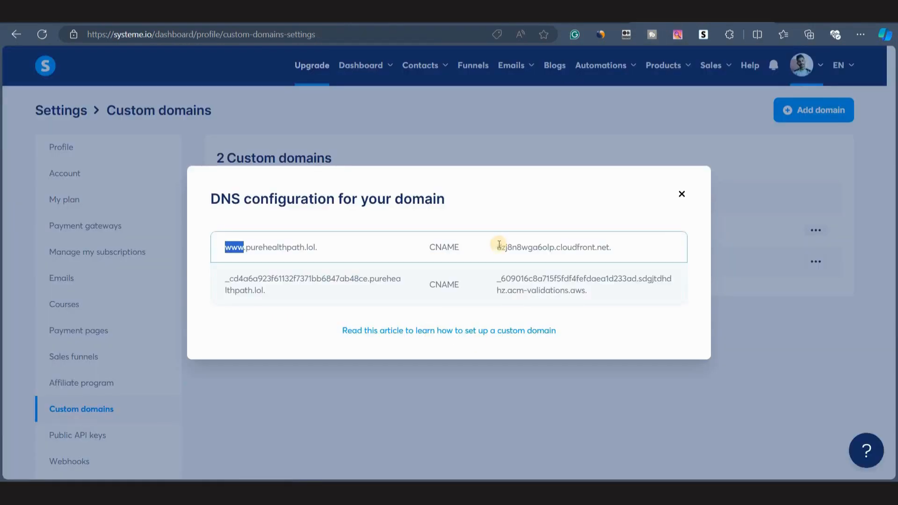
{"action": "left_click_drag", "start_coordinate": [497, 247], "coordinate": [615, 241]}
{"action": "key", "text": "ctrl+c"}
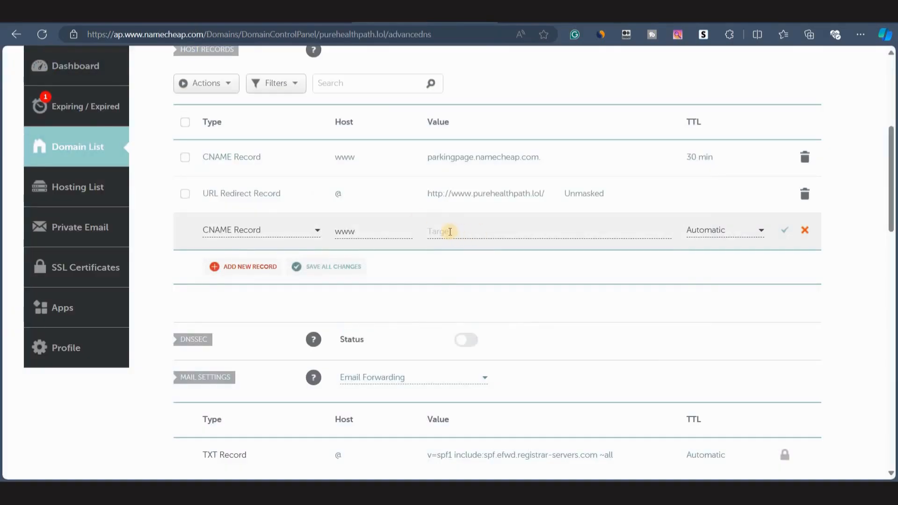
{"action": "left_click", "coordinate": [450, 231]}
{"action": "key", "text": "ctrl+v"}
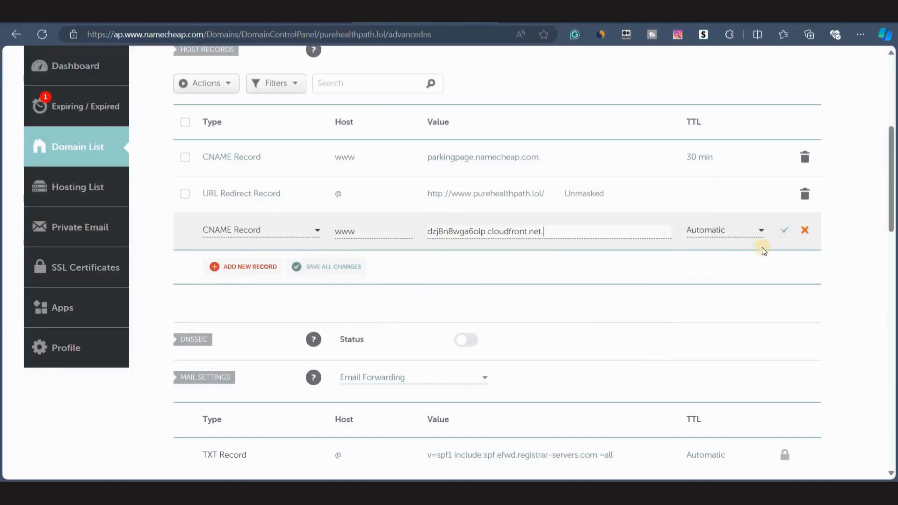
{"action": "left_click", "coordinate": [784, 236]}
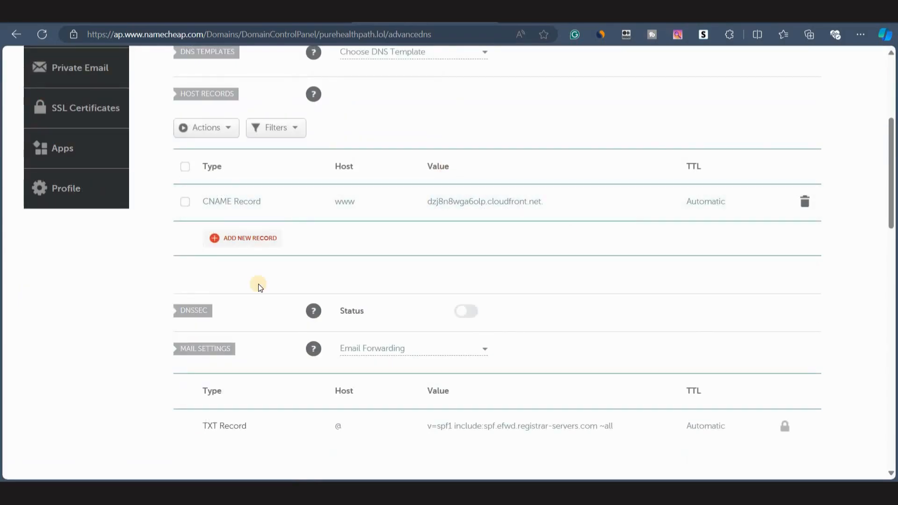
Add a second CNAME record using the validation host and target values copied from the systeme.io DNS dialog, and save it.
{"action": "left_click", "coordinate": [252, 240]}
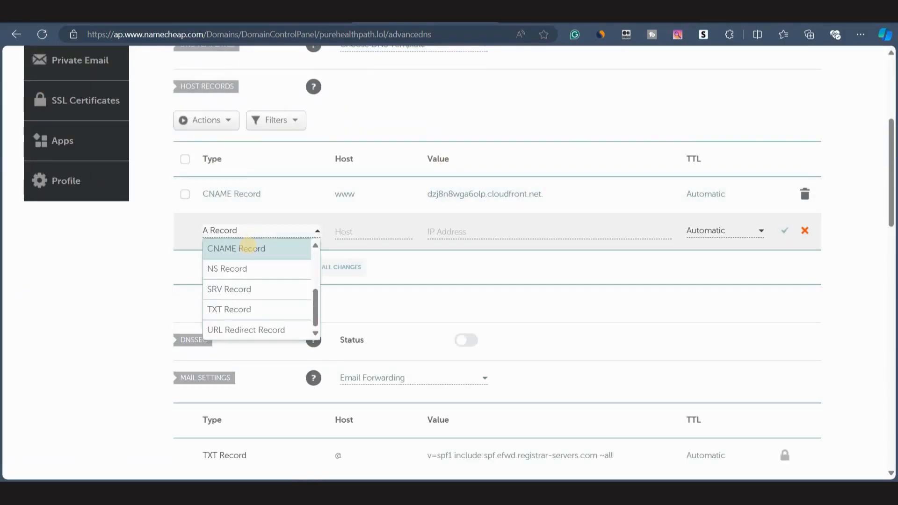
{"action": "left_click", "coordinate": [249, 250]}
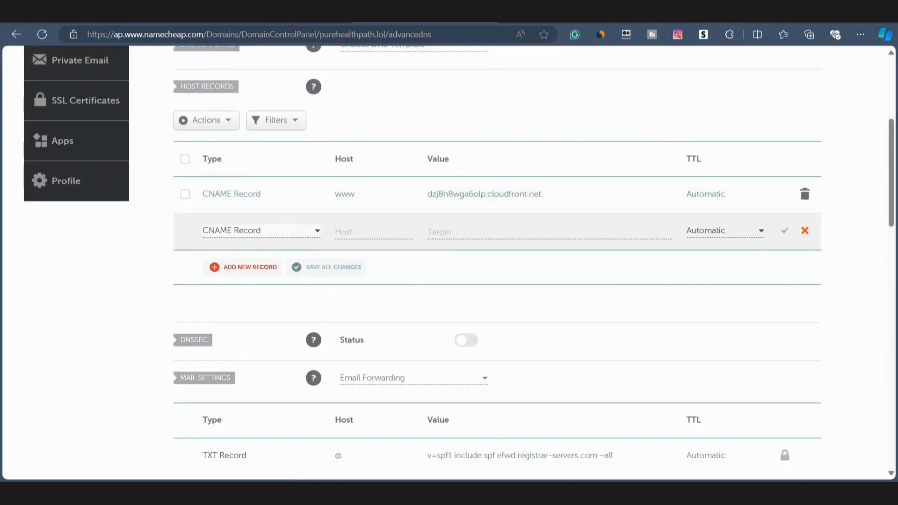
{"action": "left_click", "coordinate": [701, 14]}
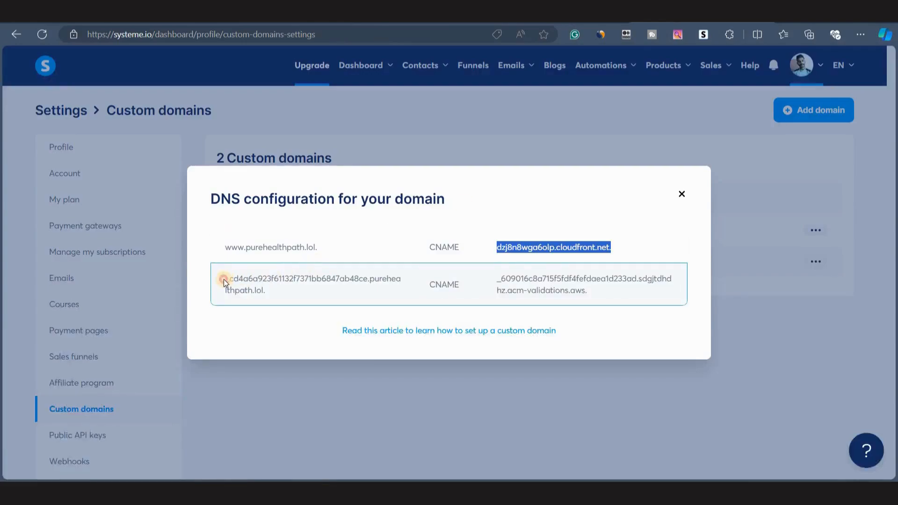
{"action": "left_click_drag", "start_coordinate": [224, 282], "coordinate": [368, 279]}
{"action": "key", "text": "ctrl+c"}
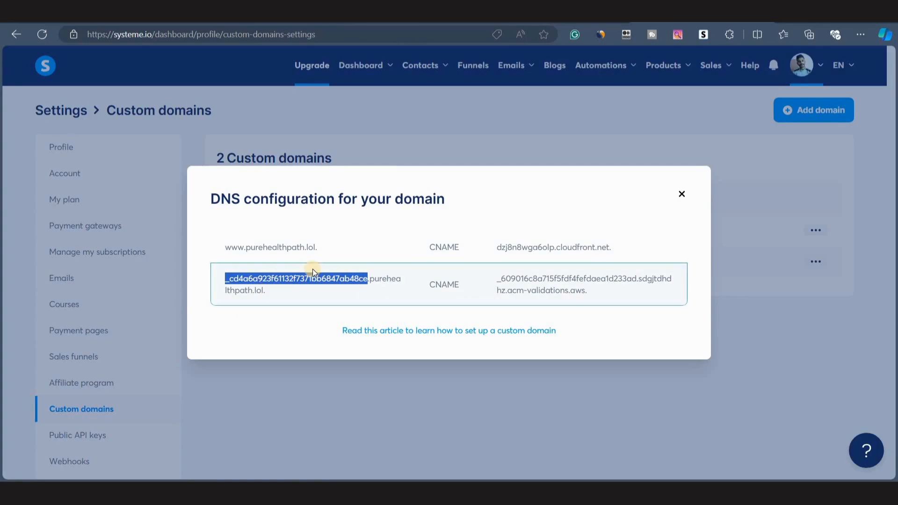
{"action": "left_click", "coordinate": [433, 19]}
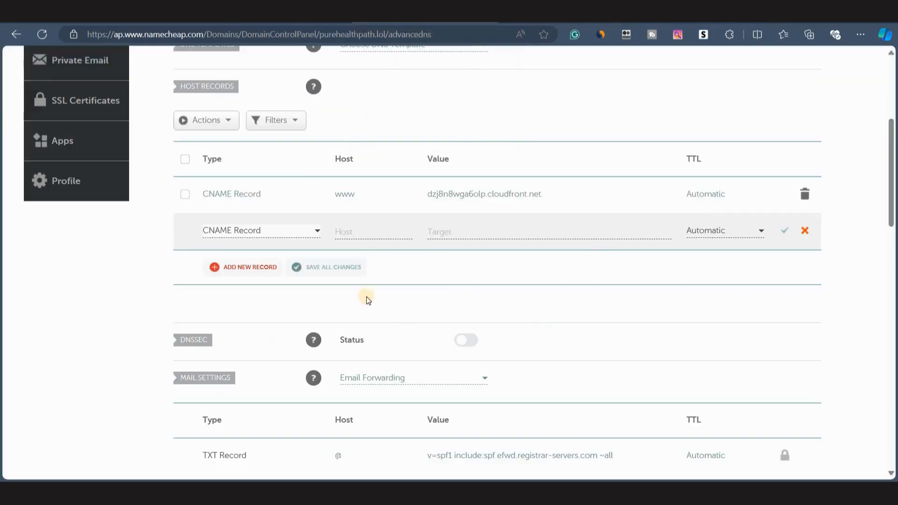
{"action": "left_click", "coordinate": [356, 233]}
{"action": "key", "text": "ctrl+v"}
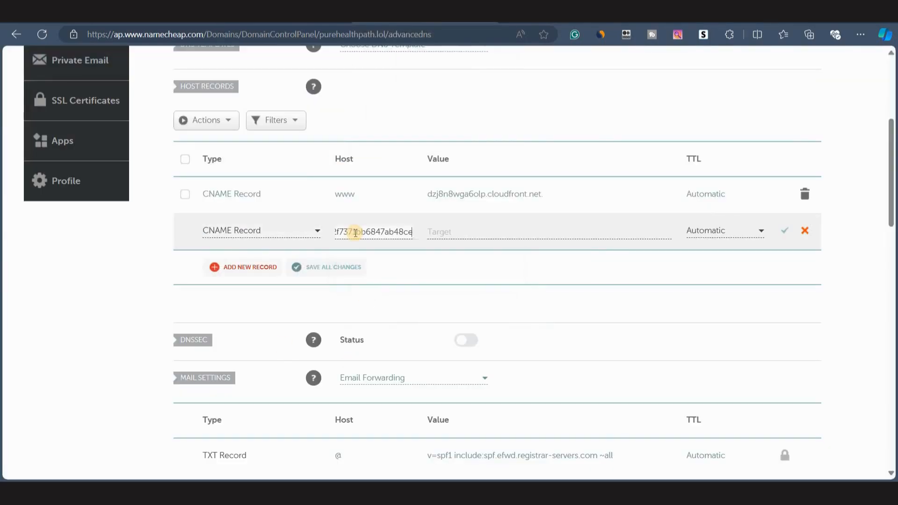
{"action": "left_click", "coordinate": [574, 21]}
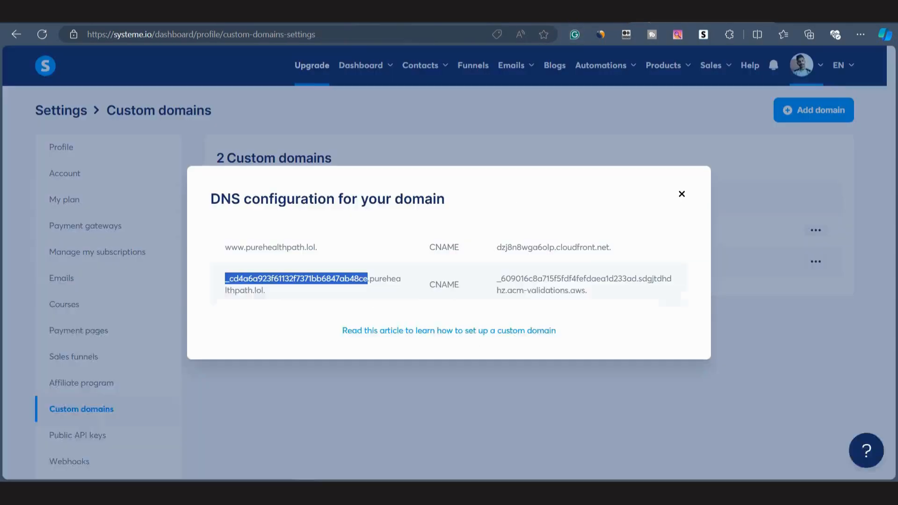
{"action": "left_click_drag", "start_coordinate": [498, 277], "coordinate": [591, 293]}
{"action": "key", "text": "ctrl+c"}
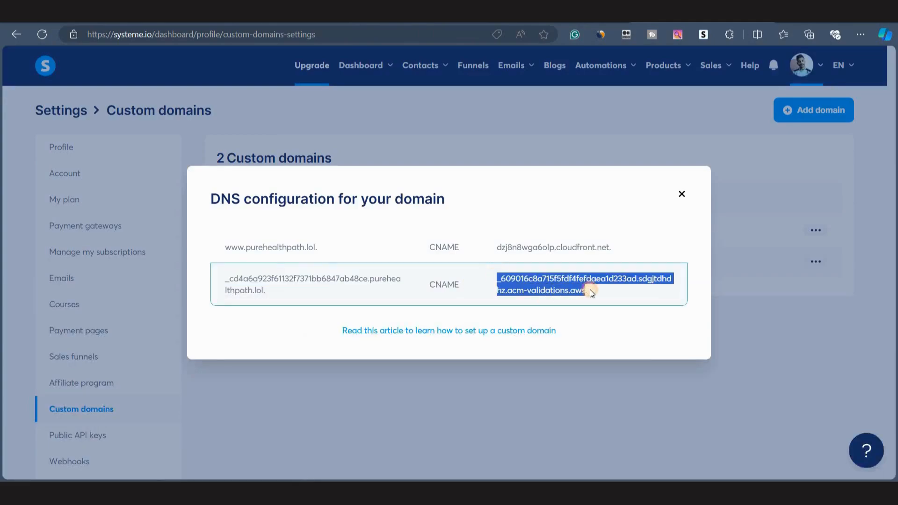
{"action": "left_click", "coordinate": [444, 20]}
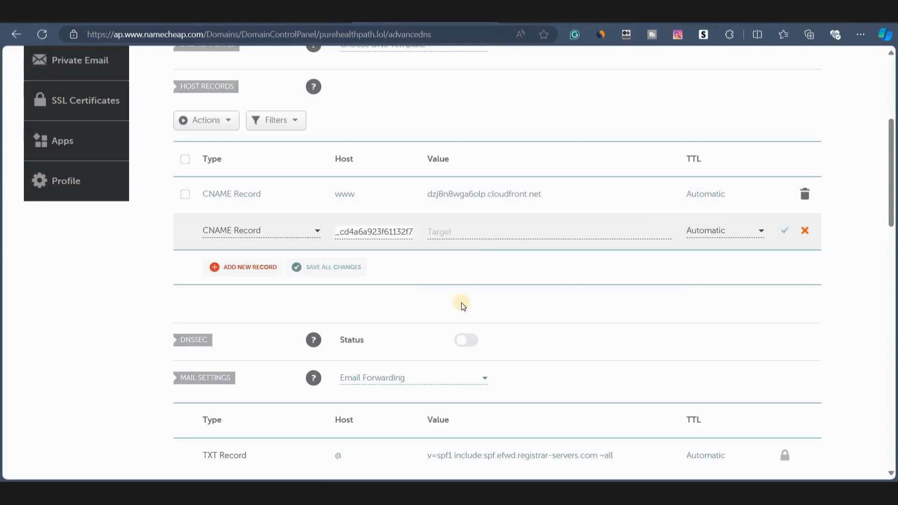
{"action": "left_click", "coordinate": [470, 228]}
{"action": "key", "text": "ctrl+v"}
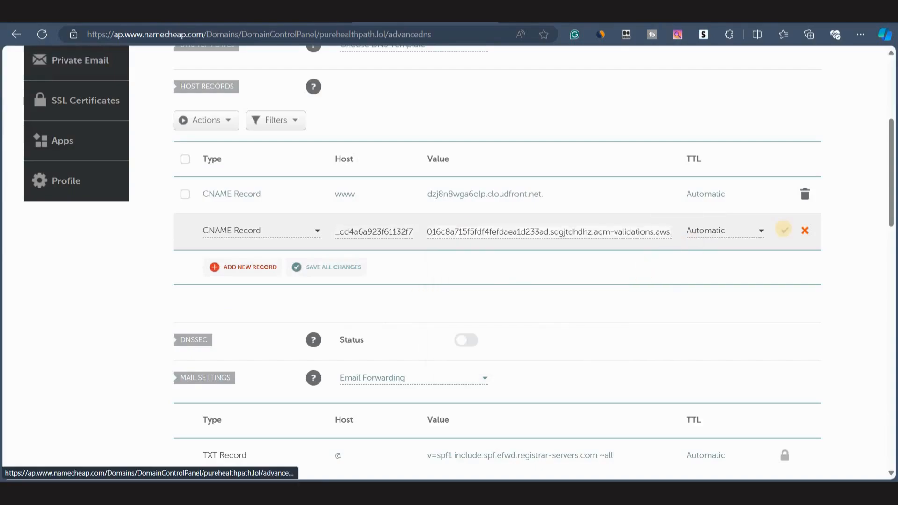
{"action": "left_click", "coordinate": [784, 231]}
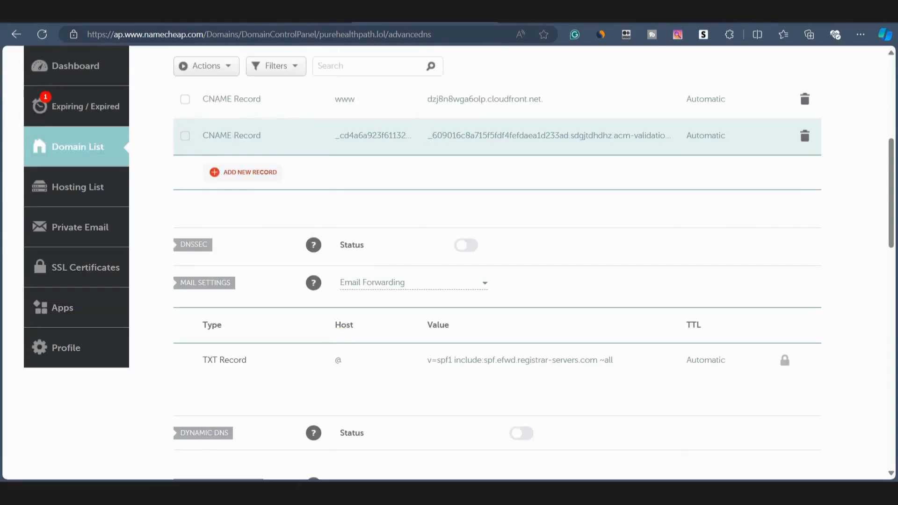
{"action": "key", "text": "ctrl+Tab"}
{"action": "left_click", "coordinate": [677, 194]}
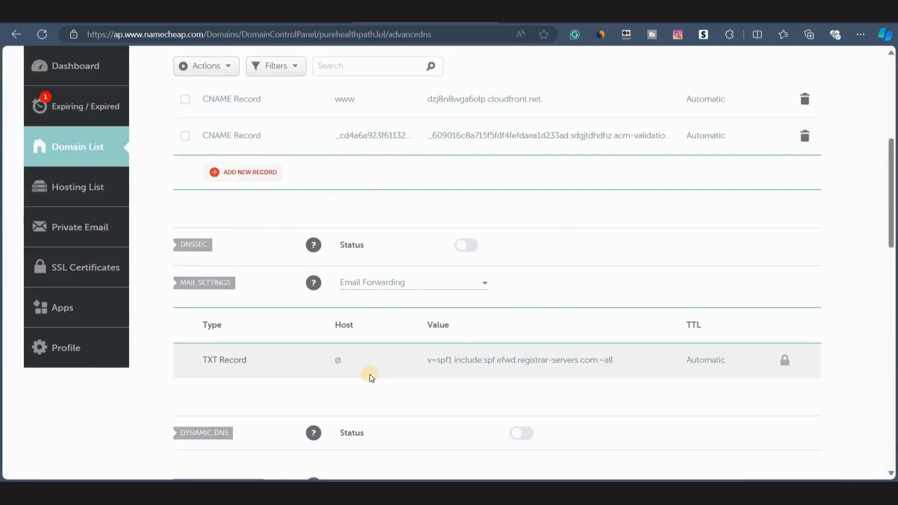
{"action": "scroll", "coordinate": [370, 378], "scroll_direction": "up", "scroll_amount": 2}
{"action": "left_click", "coordinate": [257, 276]}
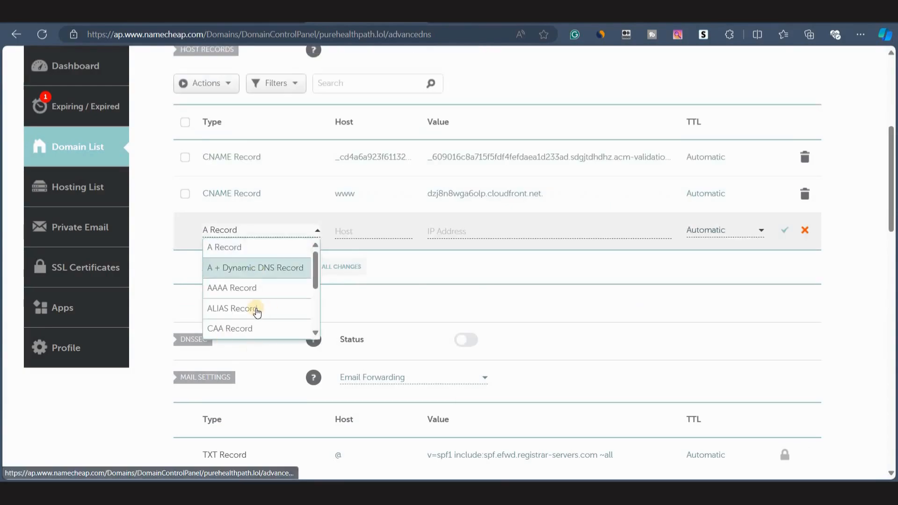
{"action": "scroll", "coordinate": [255, 318], "scroll_direction": "down", "scroll_amount": 3}
{"action": "left_click", "coordinate": [248, 330]}
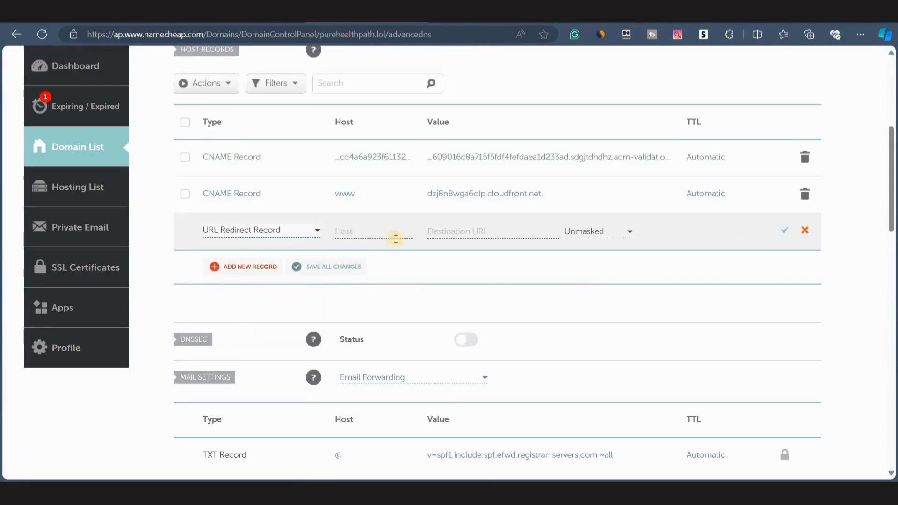
{"action": "left_click", "coordinate": [357, 233]}
{"action": "type", "text": "@"}
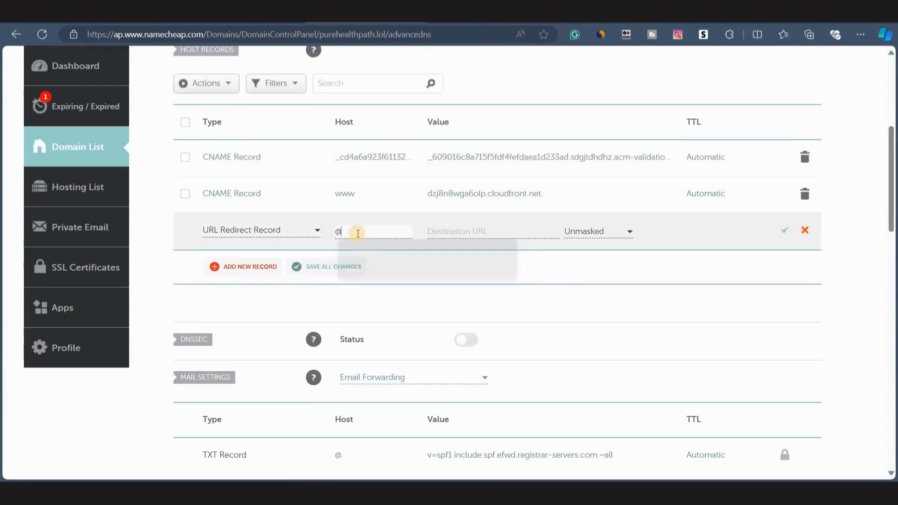
{"action": "left_click", "coordinate": [452, 231]}
{"action": "type", "text": "https://www."}
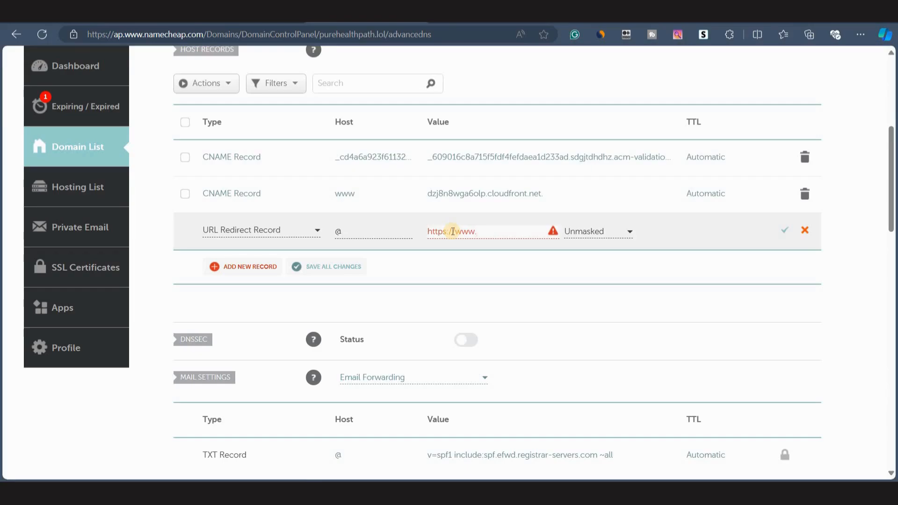
{"action": "key", "text": "ctrl+v"}
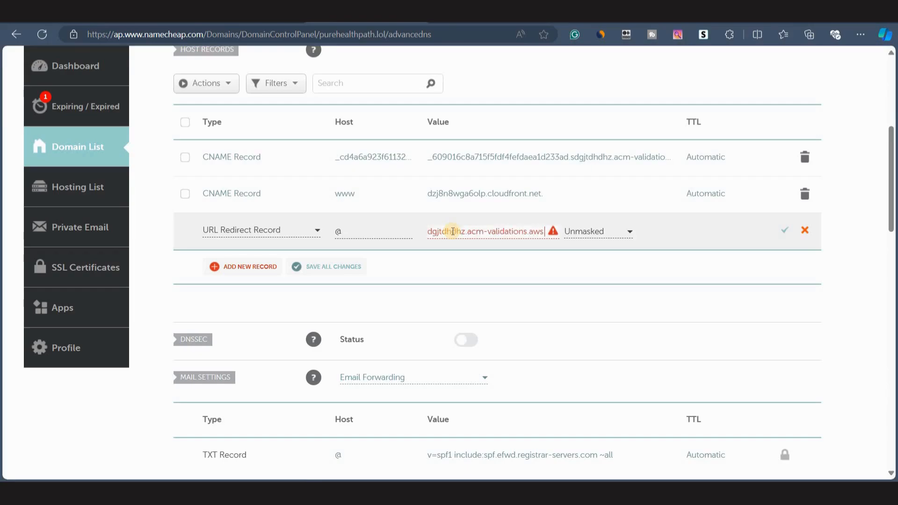
{"action": "key", "text": "ctrl+z"}
{"action": "scroll", "coordinate": [307, 202], "scroll_direction": "up", "scroll_amount": 4}
{"action": "triple_click", "coordinate": [332, 88]}
{"action": "key", "text": "ctrl+c"}
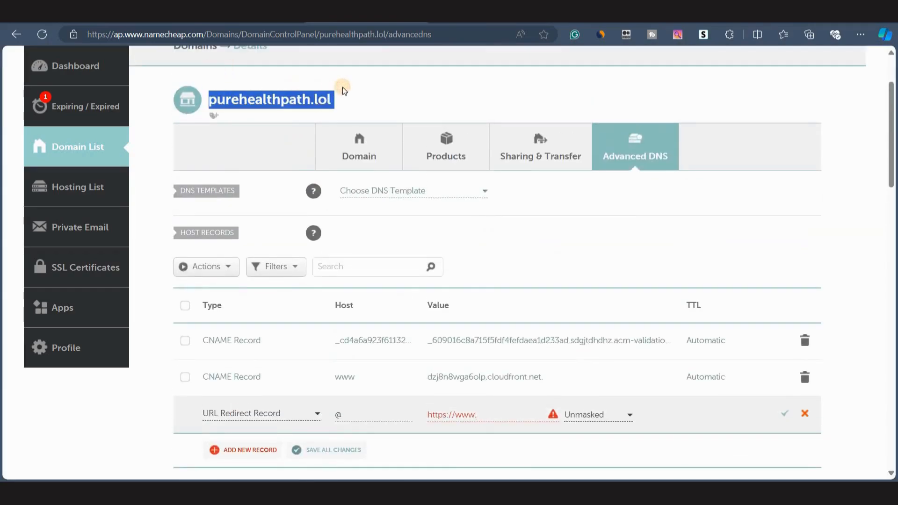
{"action": "scroll", "coordinate": [310, 226], "scroll_direction": "down", "scroll_amount": 4}
{"action": "left_click", "coordinate": [481, 238]}
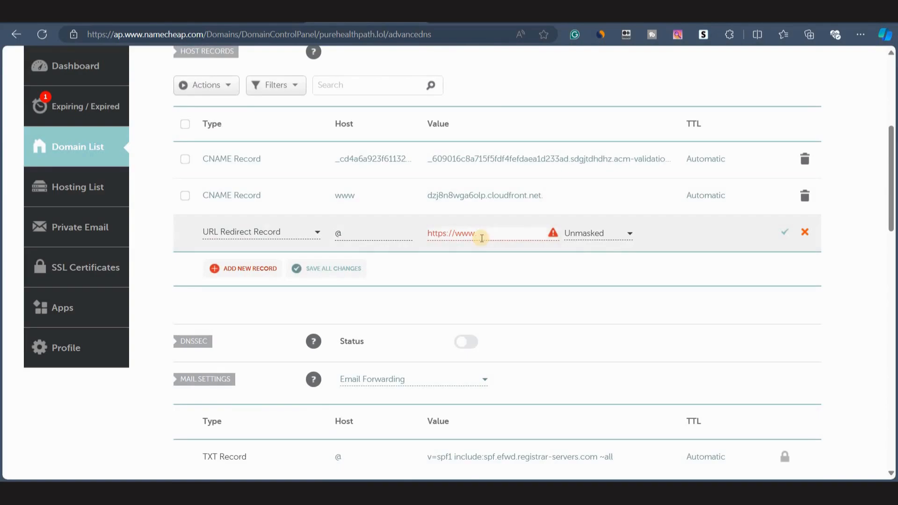
{"action": "key", "text": "ctrl+v"}
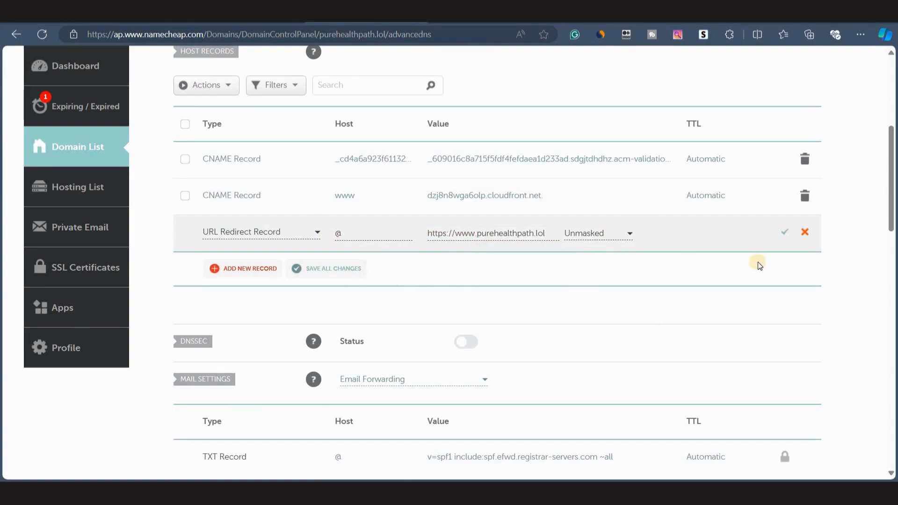
{"action": "left_click", "coordinate": [784, 234]}
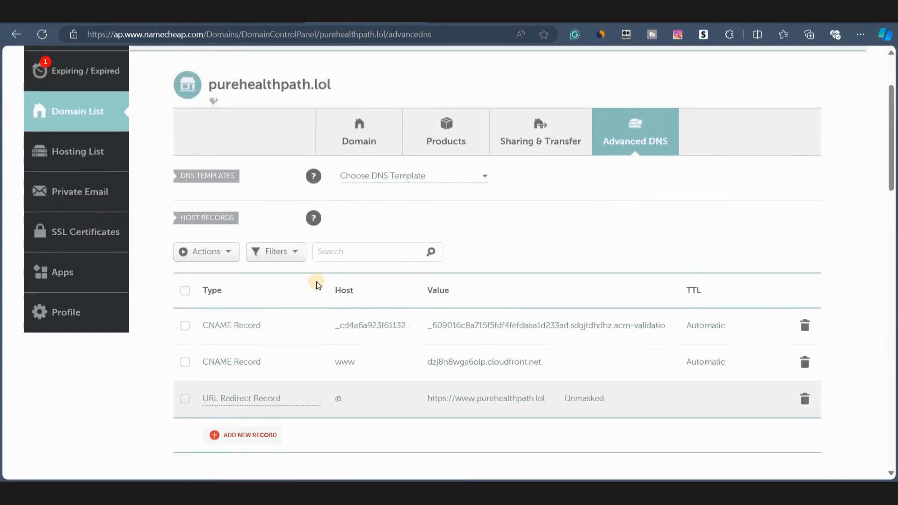
Review the redirect domain settings on the domain's Domain tab.
{"action": "left_click", "coordinate": [360, 180]}
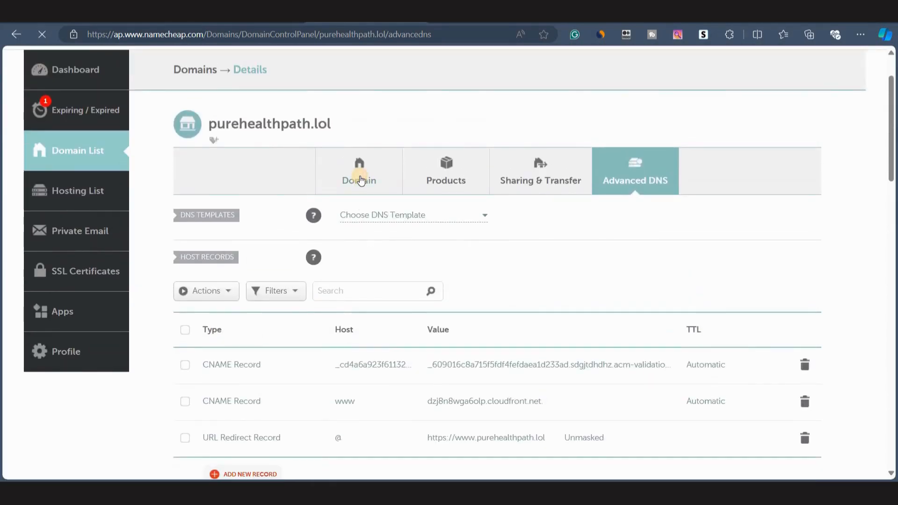
{"action": "scroll", "coordinate": [425, 282], "scroll_direction": "down", "scroll_amount": 4}
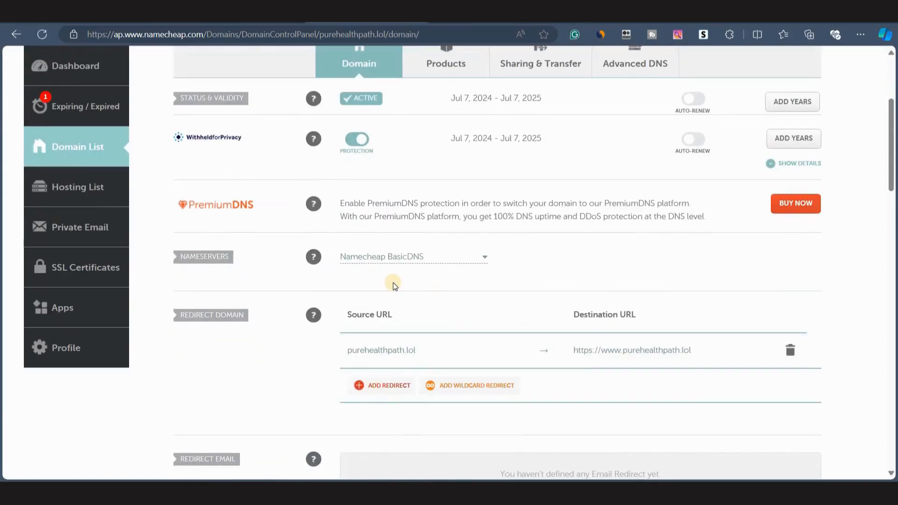
{"action": "scroll", "coordinate": [392, 282], "scroll_direction": "down", "scroll_amount": 1}
{"action": "mouse_move", "coordinate": [309, 264]}
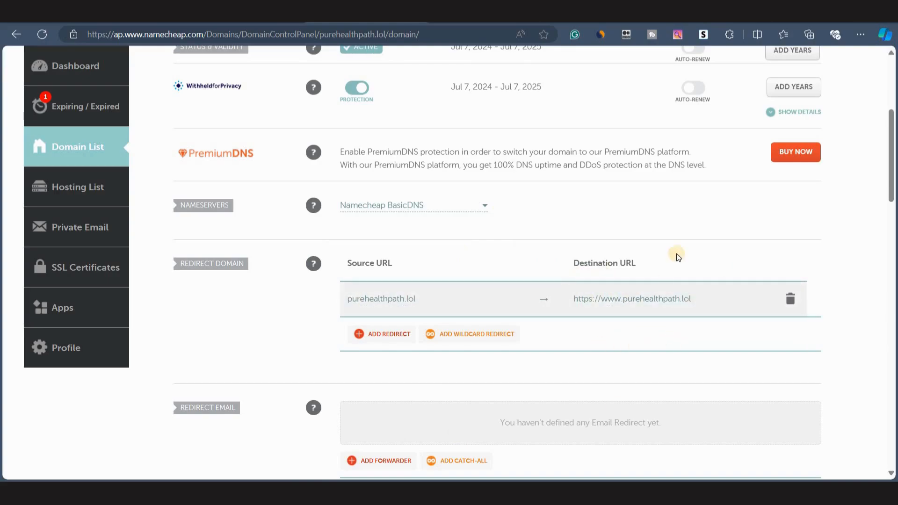
{"action": "scroll", "coordinate": [614, 316], "scroll_direction": "up", "scroll_amount": 5}
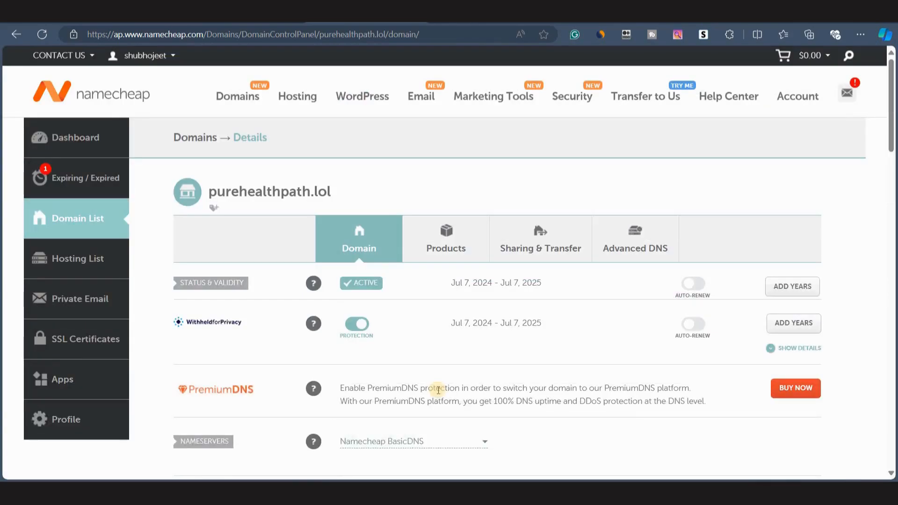
{"action": "left_click", "coordinate": [357, 236]}
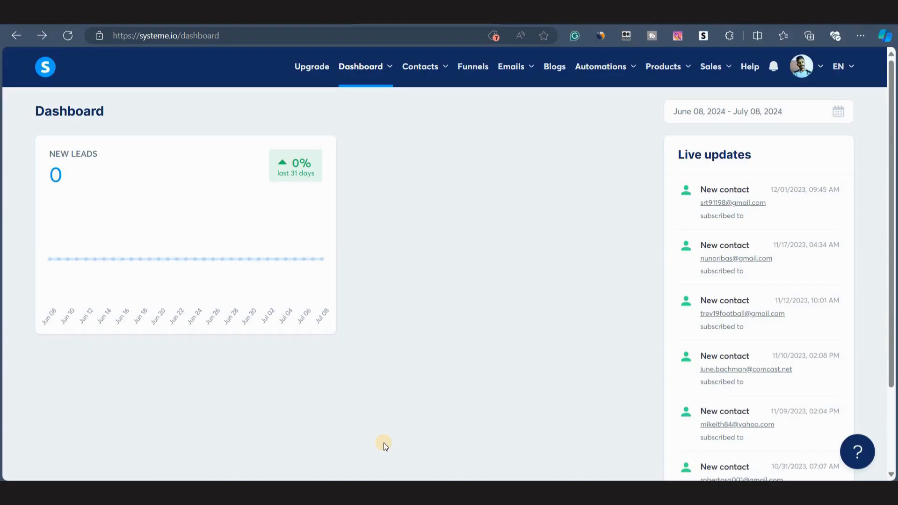
{"action": "left_click", "coordinate": [801, 66]}
{"action": "left_click", "coordinate": [800, 104]}
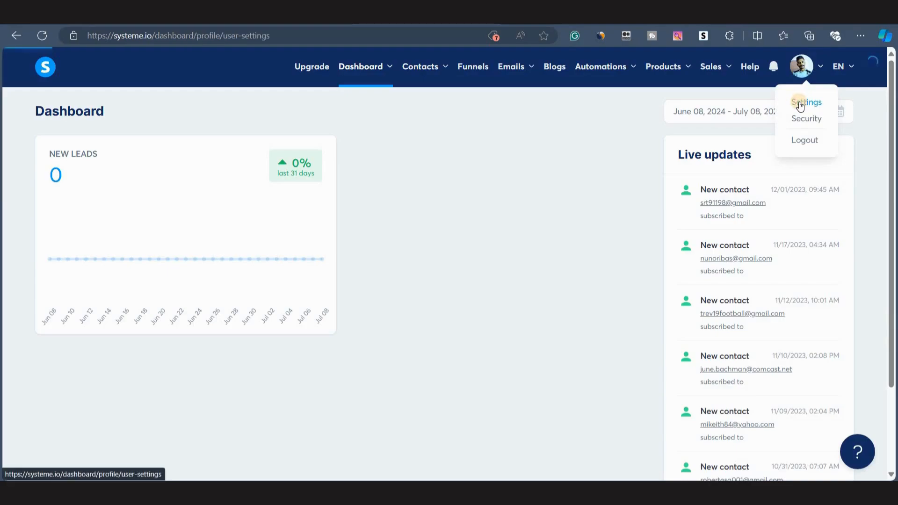
{"action": "left_click", "coordinate": [108, 410]}
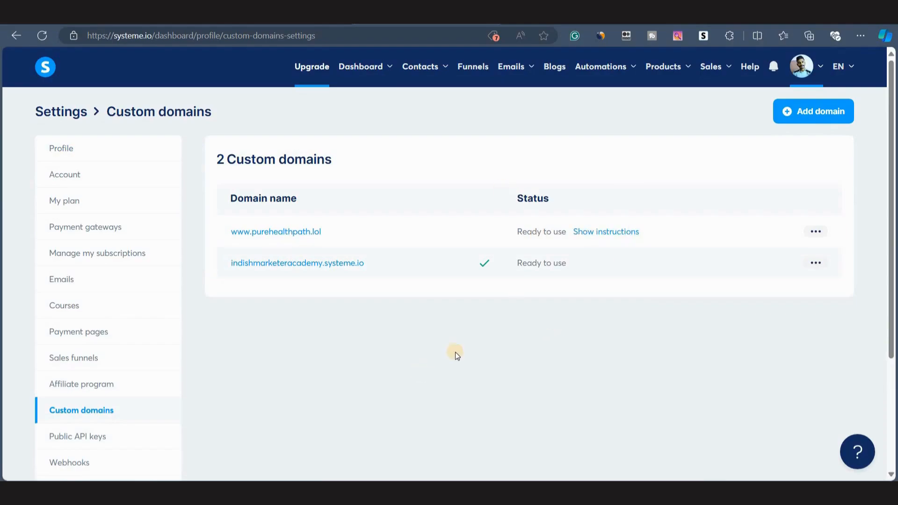
{"action": "left_click", "coordinate": [815, 232]}
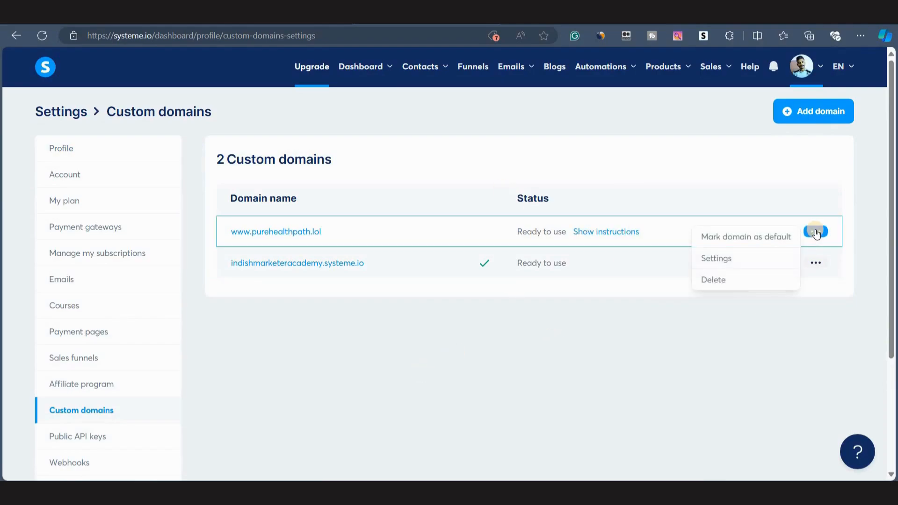
{"action": "left_click", "coordinate": [729, 244]}
{"action": "left_click", "coordinate": [364, 311]}
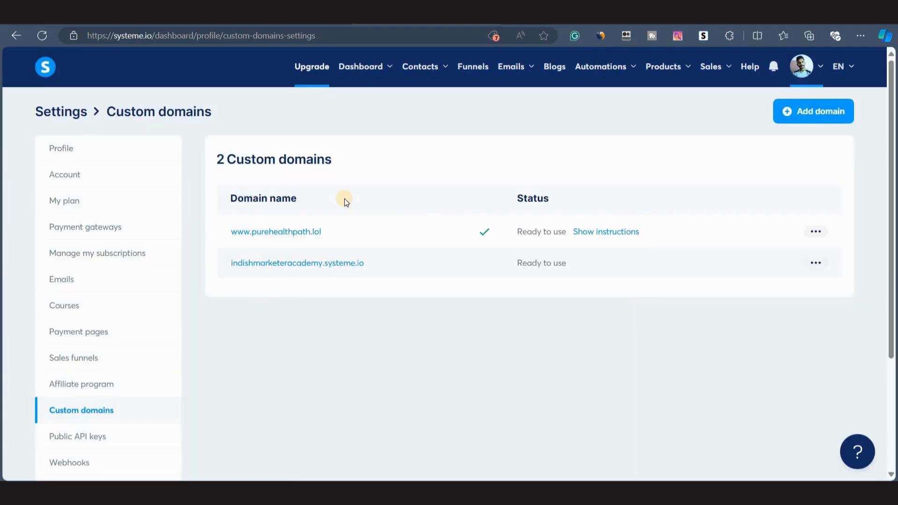
{"action": "left_click", "coordinate": [473, 68]}
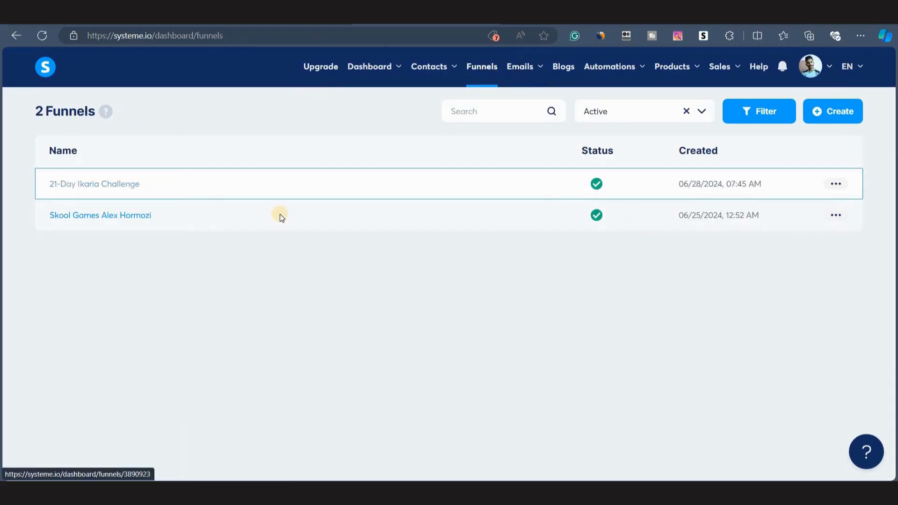
{"action": "left_click", "coordinate": [102, 184]}
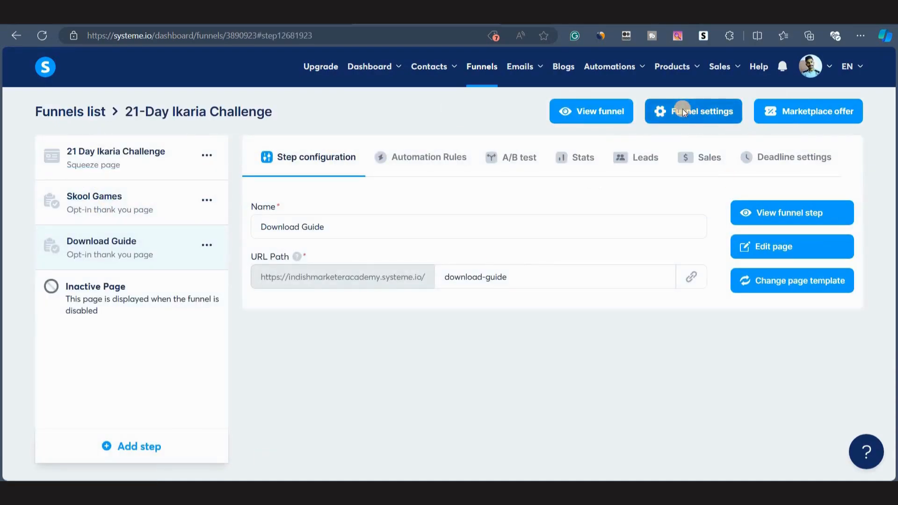
{"action": "left_click", "coordinate": [682, 111]}
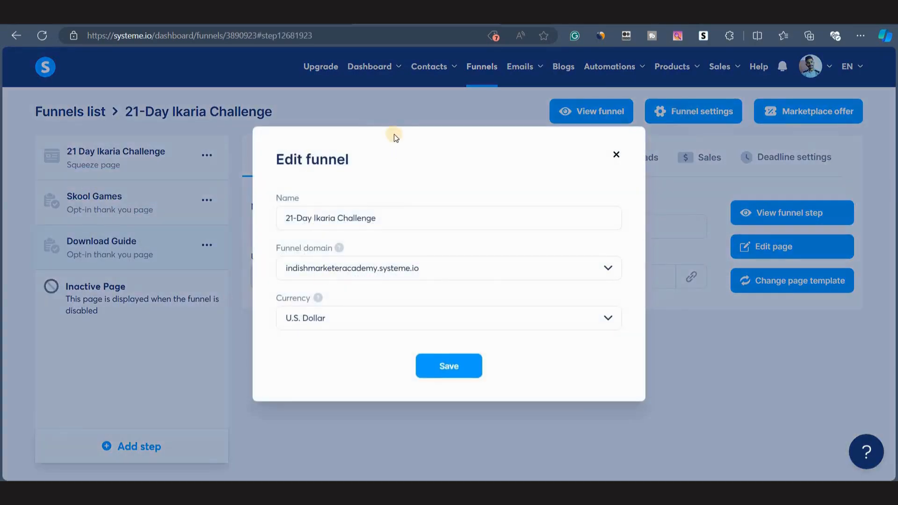
{"action": "left_click", "coordinate": [345, 268]}
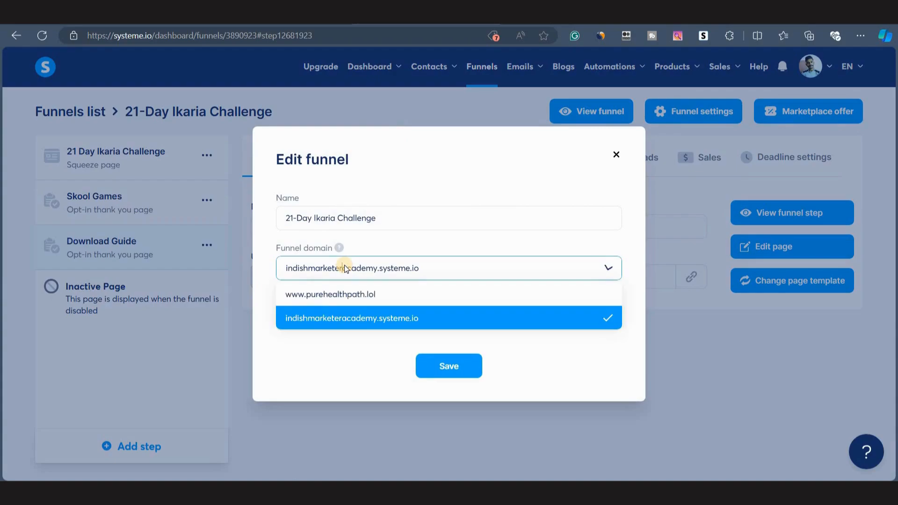
{"action": "left_click", "coordinate": [323, 295]}
{"action": "left_click", "coordinate": [446, 365]}
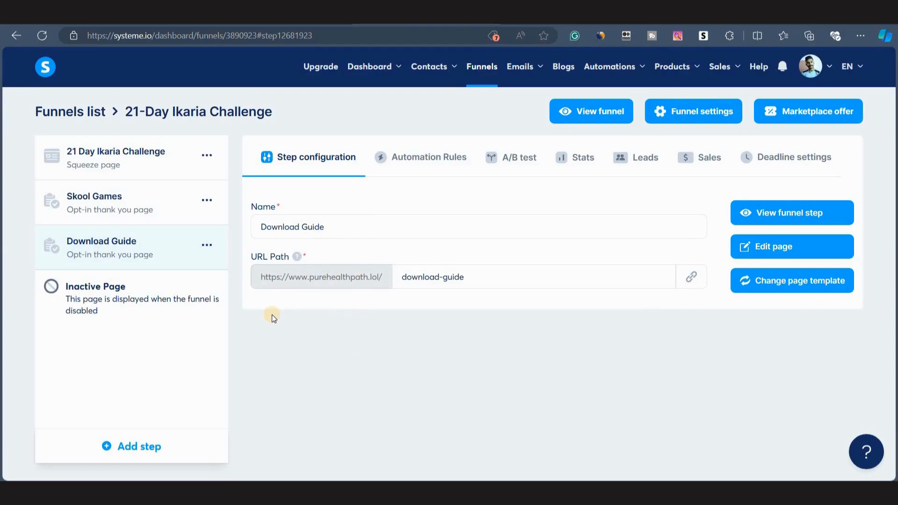
Copy the squeeze page's URL and open it in a new browser tab to check the funnel on the custom domain.
{"action": "left_click", "coordinate": [134, 205]}
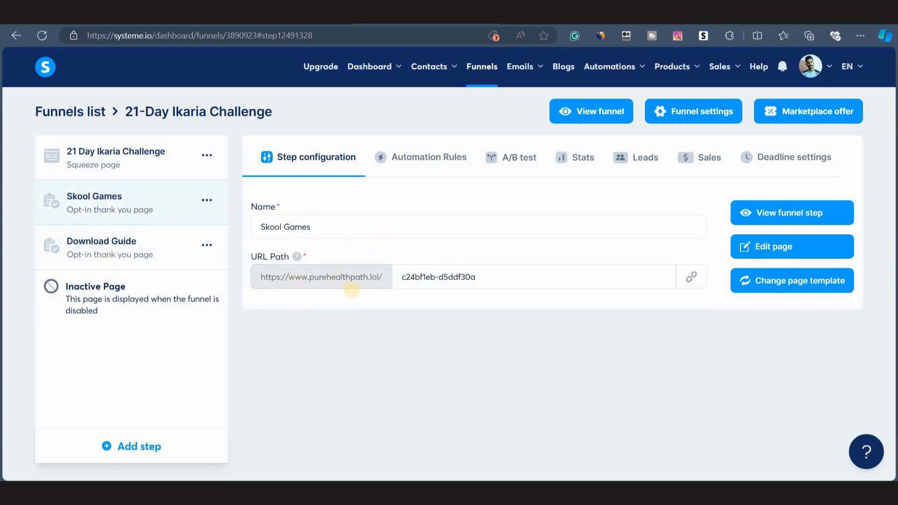
{"action": "left_click", "coordinate": [138, 168]}
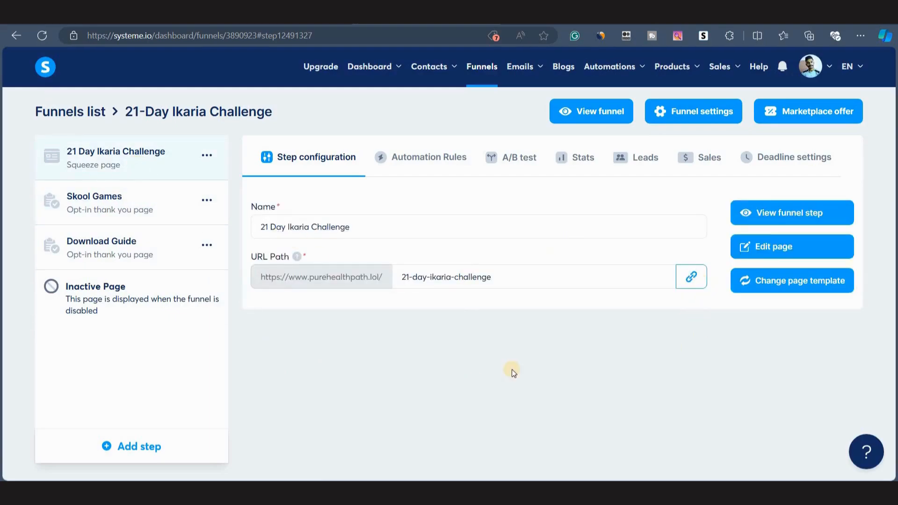
{"action": "left_click", "coordinate": [687, 288]}
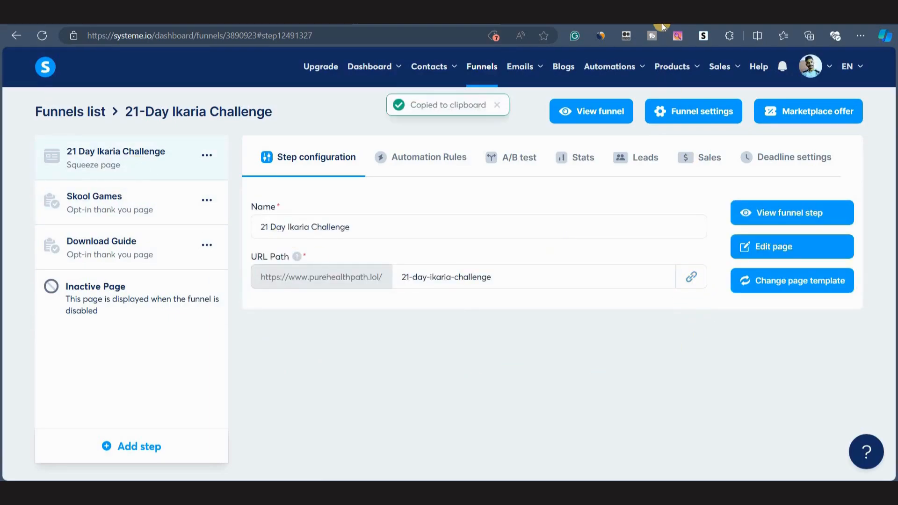
{"action": "key", "text": "ctrl+t"}
{"action": "key", "text": "ctrl+v"}
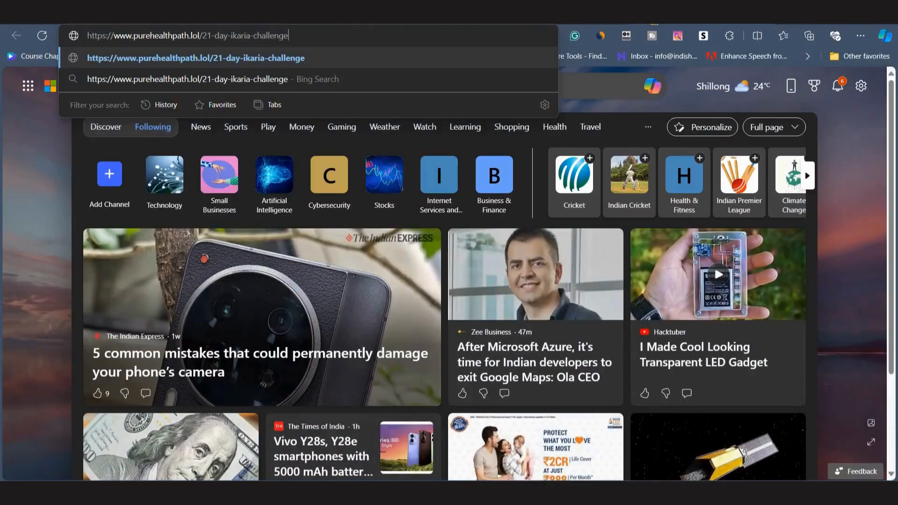
{"action": "key", "text": "Return"}
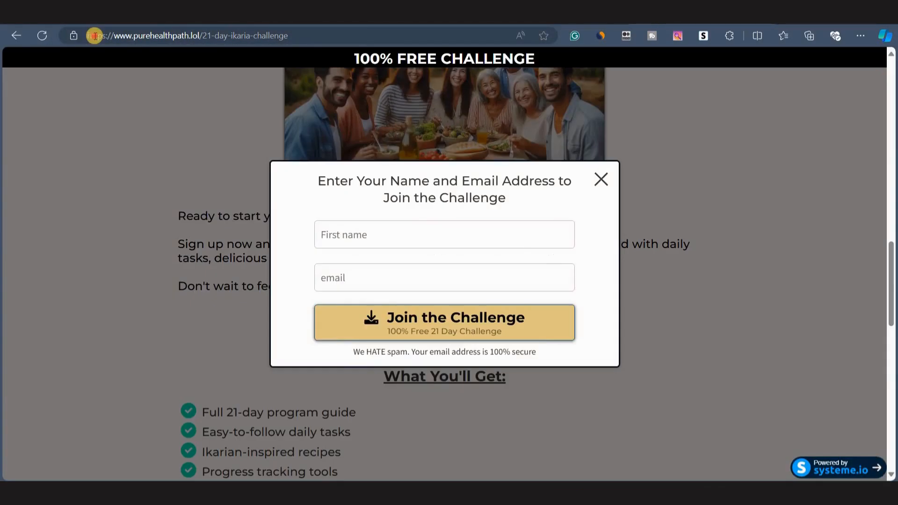
{"action": "left_click_drag", "start_coordinate": [94, 36], "coordinate": [342, 41]}
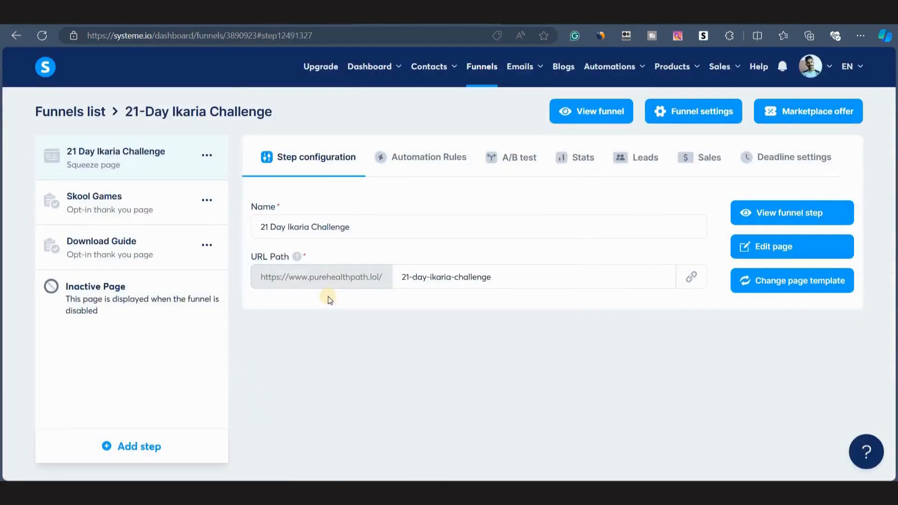
Activate the Ikaria Automation workflow.
{"action": "mouse_move", "coordinate": [609, 66]}
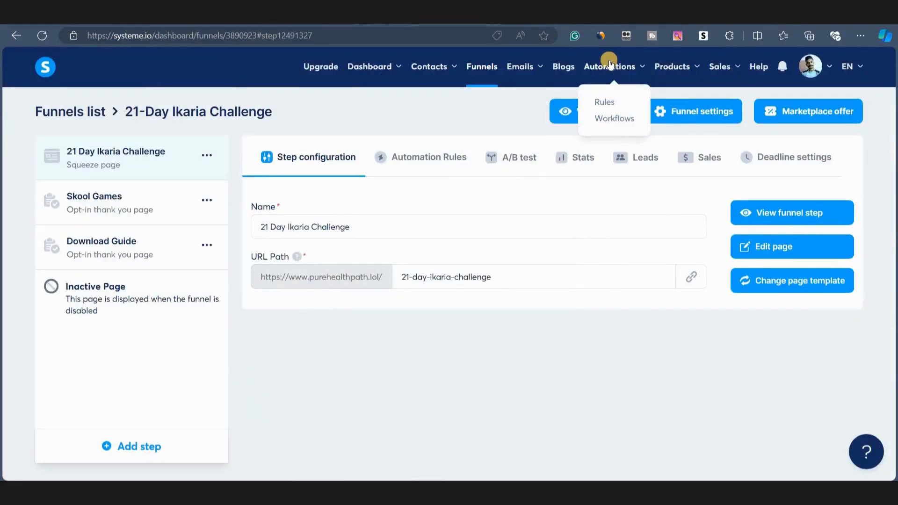
{"action": "left_click", "coordinate": [610, 119]}
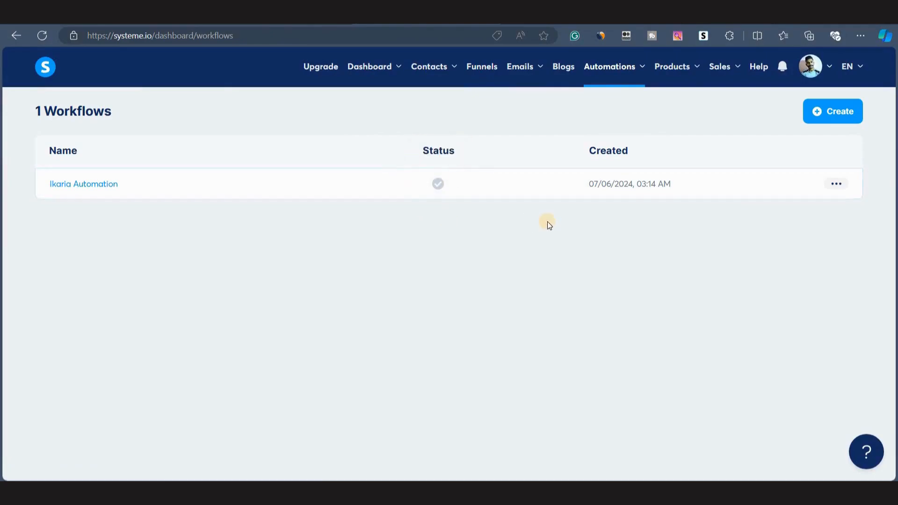
{"action": "left_click", "coordinate": [839, 183]}
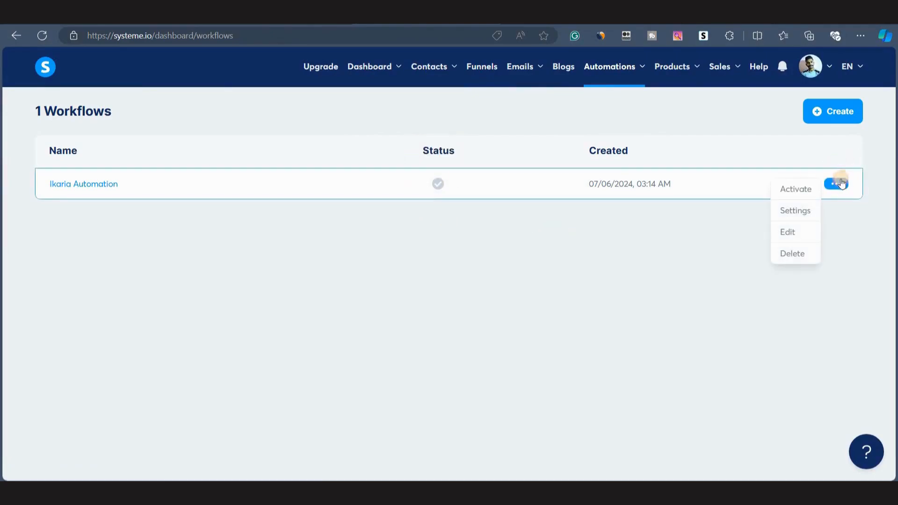
{"action": "left_click", "coordinate": [795, 187]}
{"action": "left_click", "coordinate": [336, 302]}
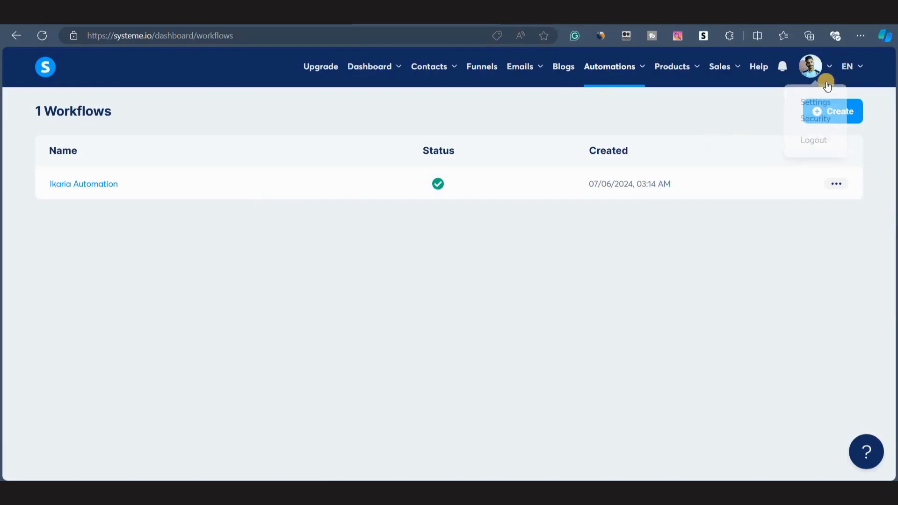
Review the email domain settings in the systeme.io account settings.
{"action": "left_click", "coordinate": [814, 102]}
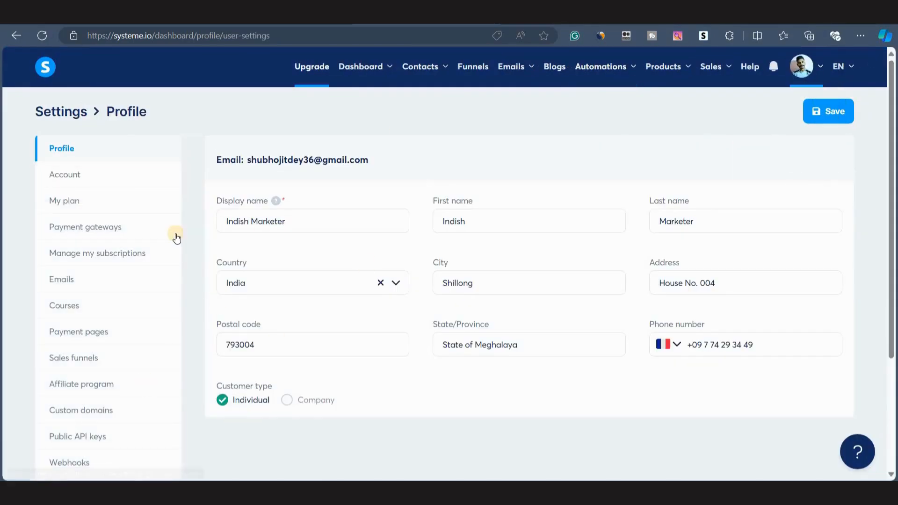
{"action": "left_click", "coordinate": [68, 282]}
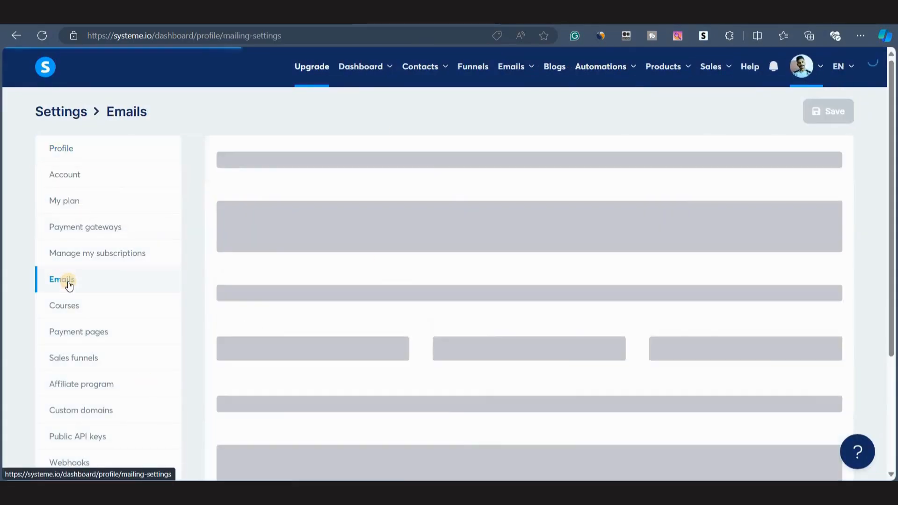
{"action": "scroll", "coordinate": [386, 262], "scroll_direction": "down", "scroll_amount": 7}
{"action": "scroll", "coordinate": [388, 266], "scroll_direction": "up", "scroll_amount": 1}
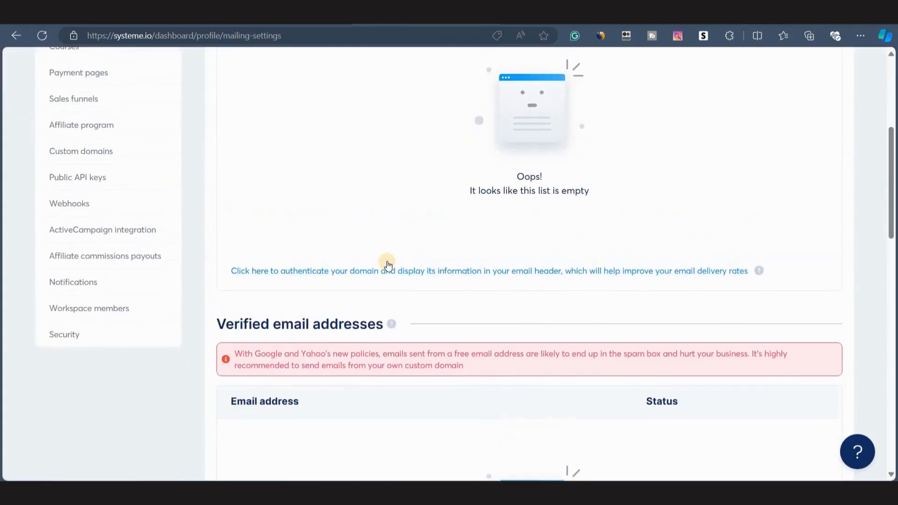
{"action": "scroll", "coordinate": [388, 265], "scroll_direction": "down", "scroll_amount": 8}
{"action": "scroll", "coordinate": [387, 264], "scroll_direction": "up", "scroll_amount": 15}
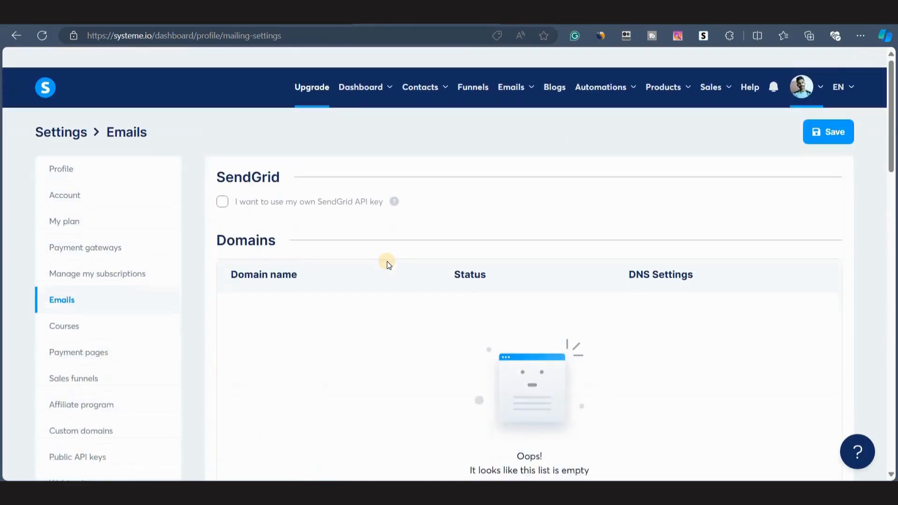
{"action": "scroll", "coordinate": [387, 265], "scroll_direction": "down", "scroll_amount": 1}
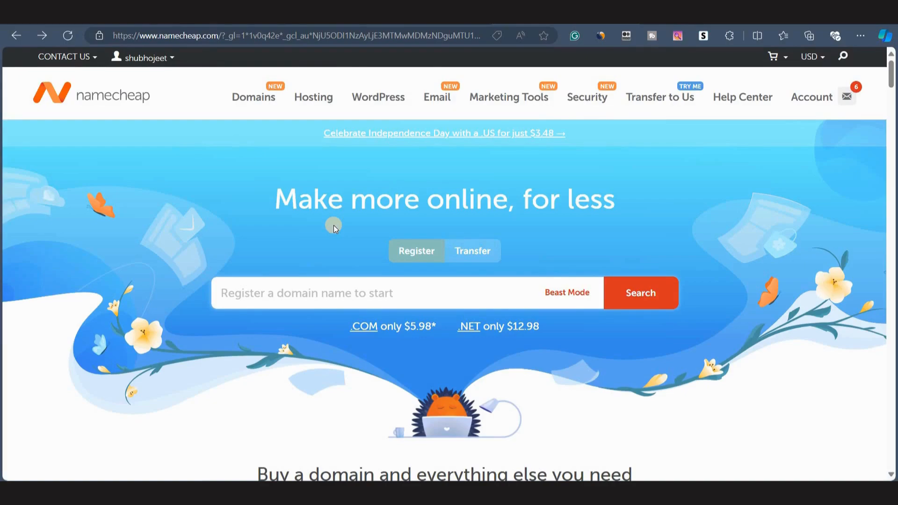
Choose the free trial of Namecheap's Starter Professional Business Email plan.
{"action": "mouse_move", "coordinate": [437, 95]}
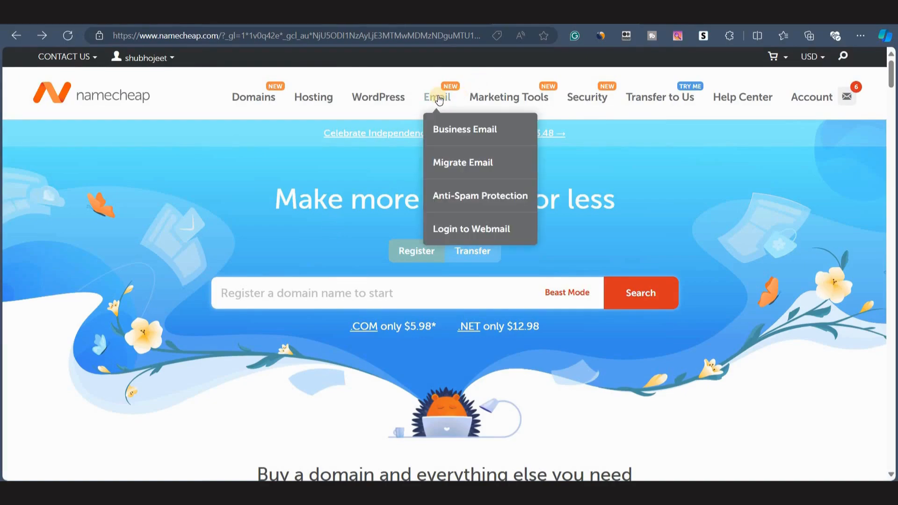
{"action": "left_click", "coordinate": [458, 131]}
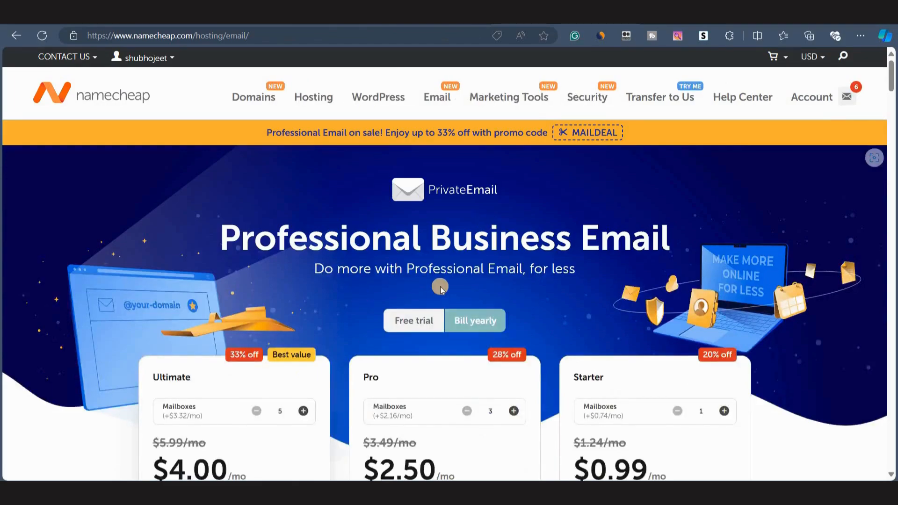
{"action": "scroll", "coordinate": [440, 289], "scroll_direction": "down", "scroll_amount": 3}
{"action": "left_click", "coordinate": [414, 150]}
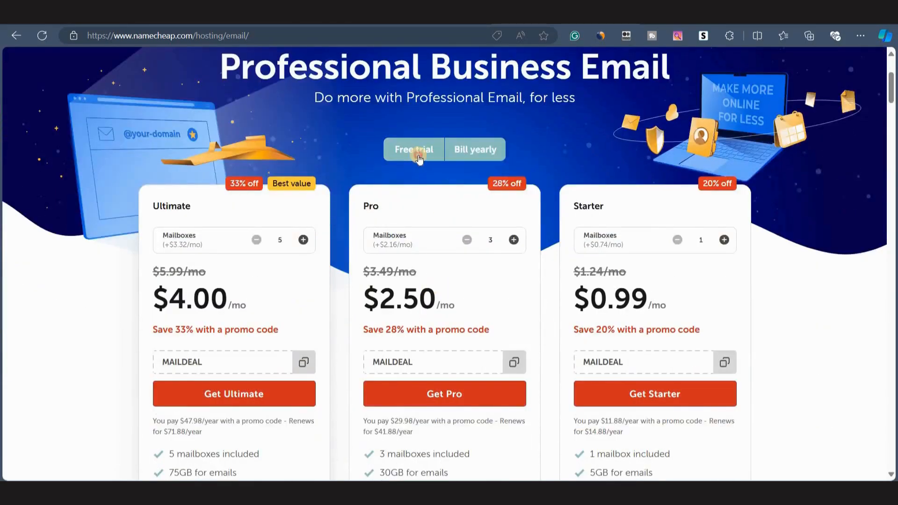
{"action": "scroll", "coordinate": [283, 279], "scroll_direction": "down", "scroll_amount": 1}
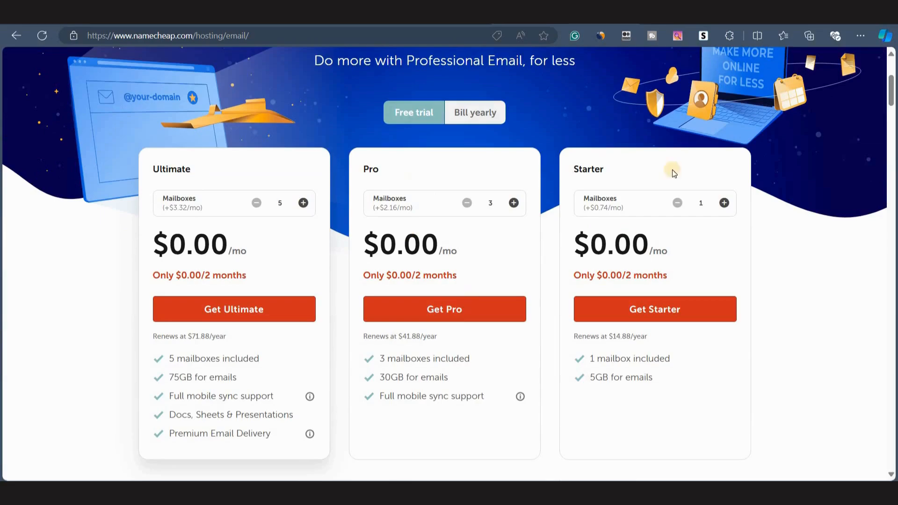
{"action": "left_click", "coordinate": [631, 312]}
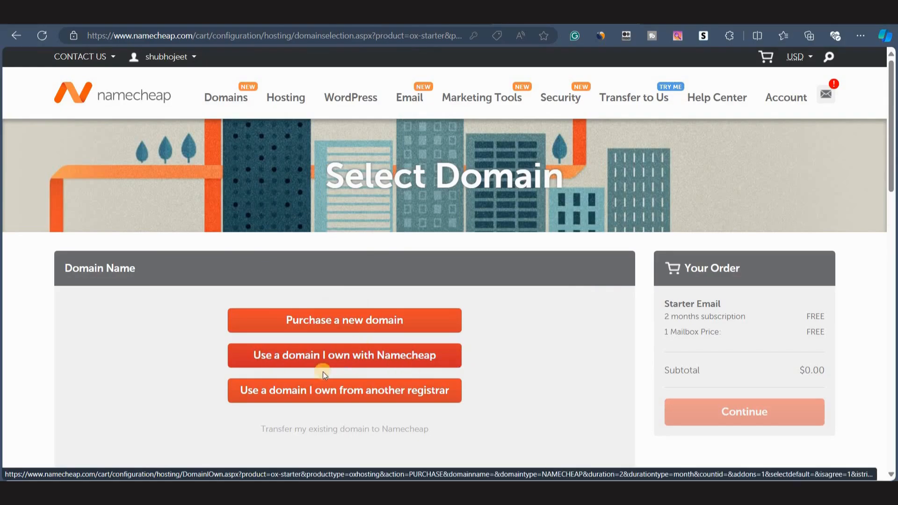
Select the owned Namecheap domain purehealthpath.lol for the Starter Email and continue to the mailbox options.
{"action": "scroll", "coordinate": [552, 361], "scroll_direction": "down", "scroll_amount": 1}
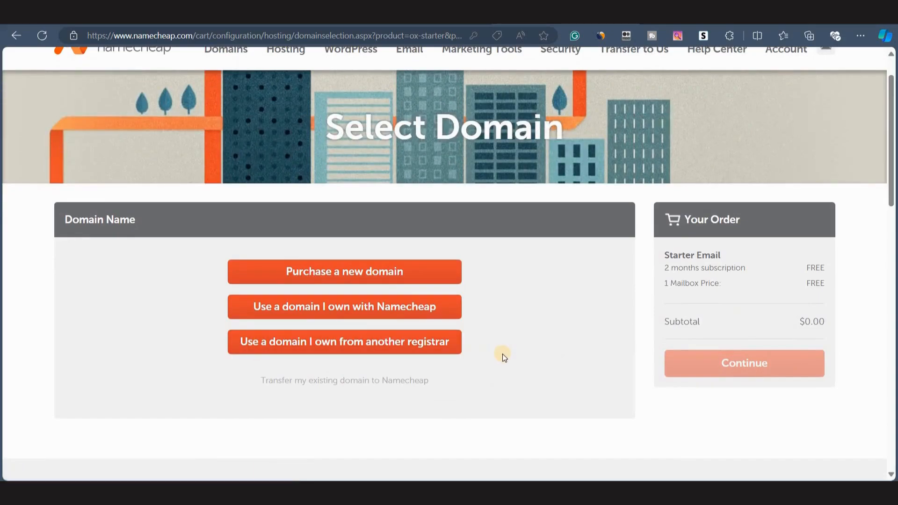
{"action": "left_click", "coordinate": [303, 310]}
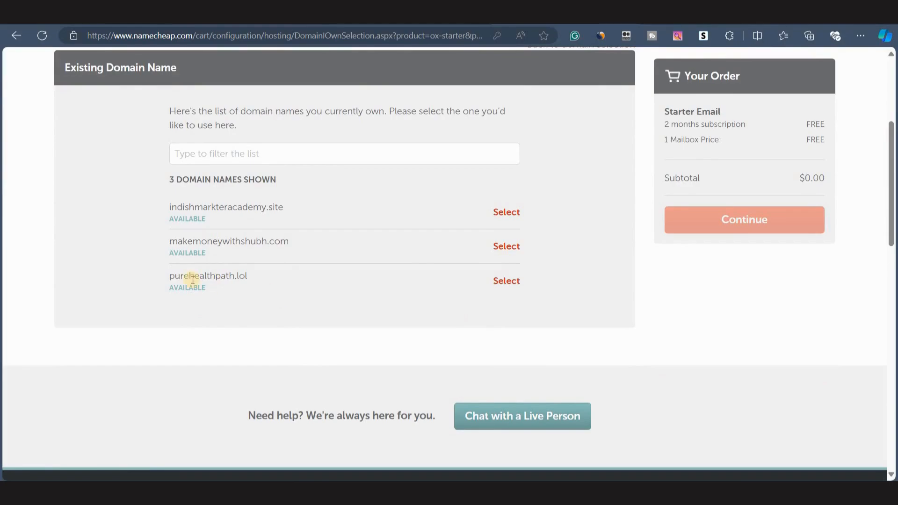
{"action": "left_click", "coordinate": [497, 281]}
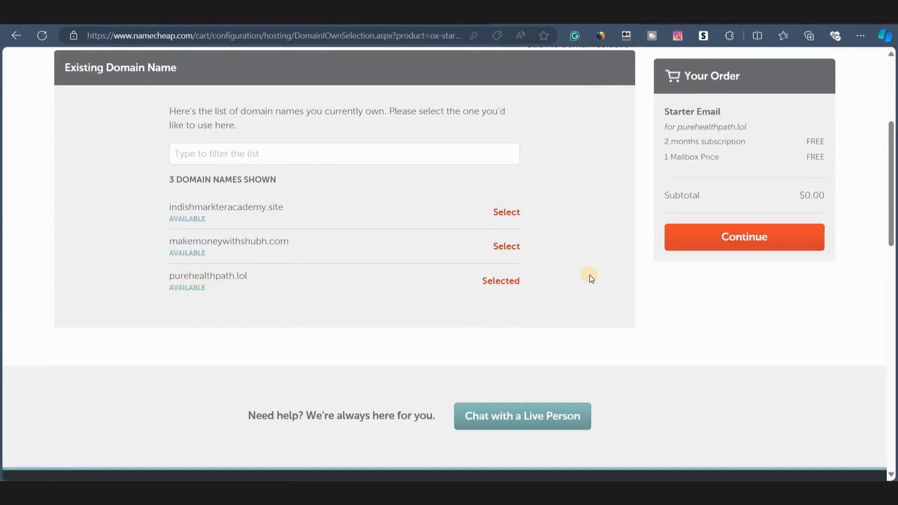
{"action": "scroll", "coordinate": [589, 274], "scroll_direction": "up", "scroll_amount": 1}
{"action": "left_click", "coordinate": [758, 251]}
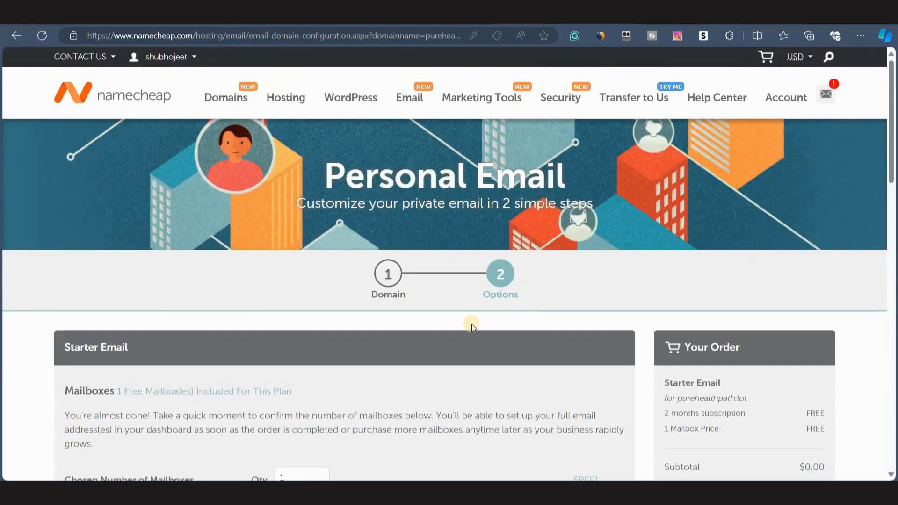
{"action": "scroll", "coordinate": [471, 324], "scroll_direction": "down", "scroll_amount": 3}
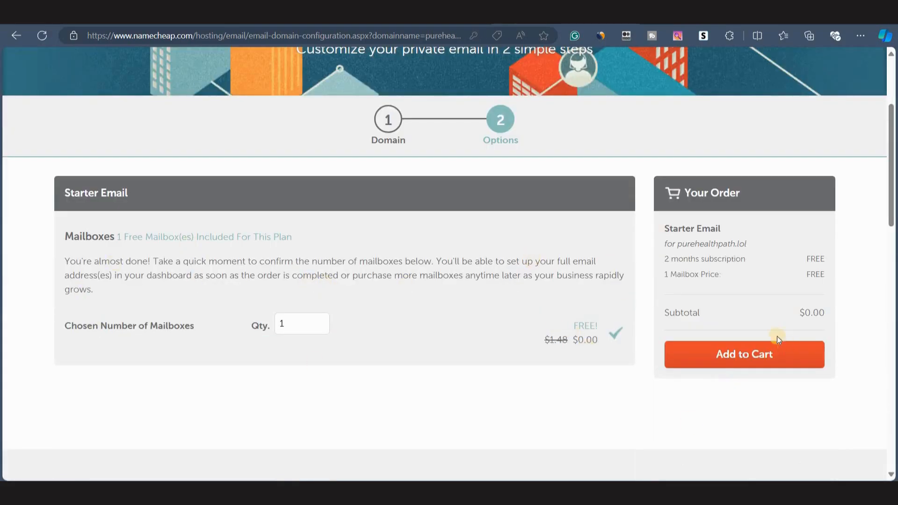
Add the free Starter Email to the cart and complete the $0.00 checkout, accepting the terms.
{"action": "left_click", "coordinate": [736, 353]}
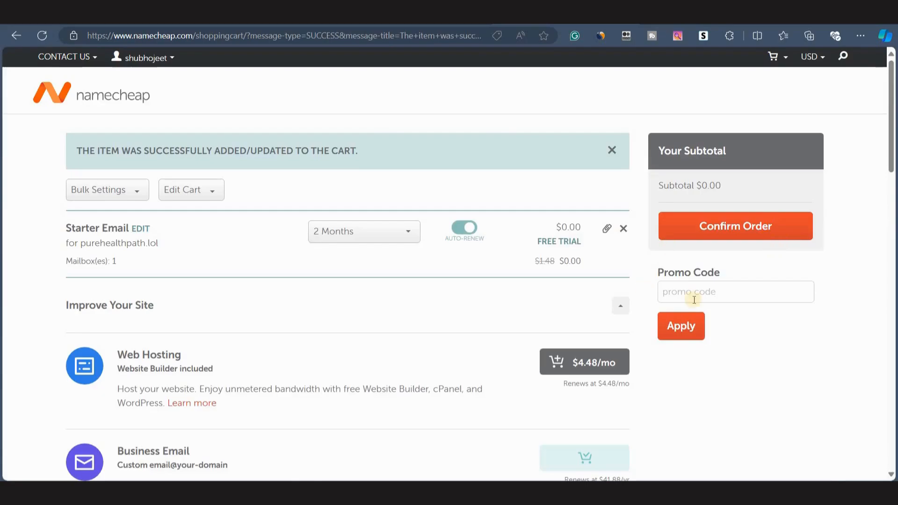
{"action": "left_click", "coordinate": [700, 232]}
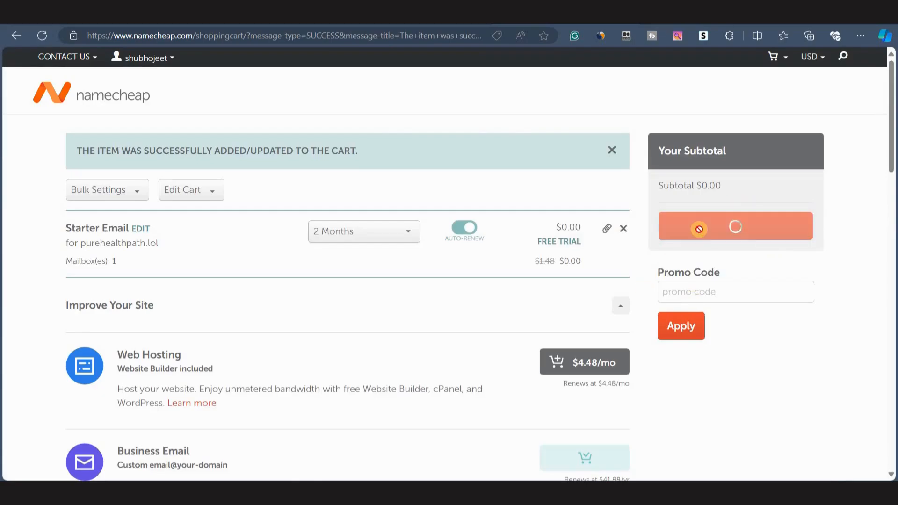
{"action": "left_click", "coordinate": [728, 262]}
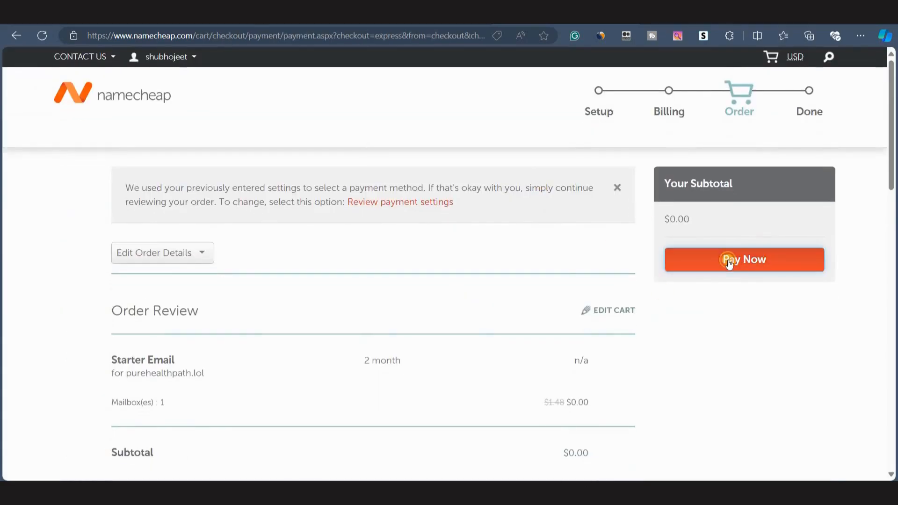
{"action": "left_click", "coordinate": [116, 177]}
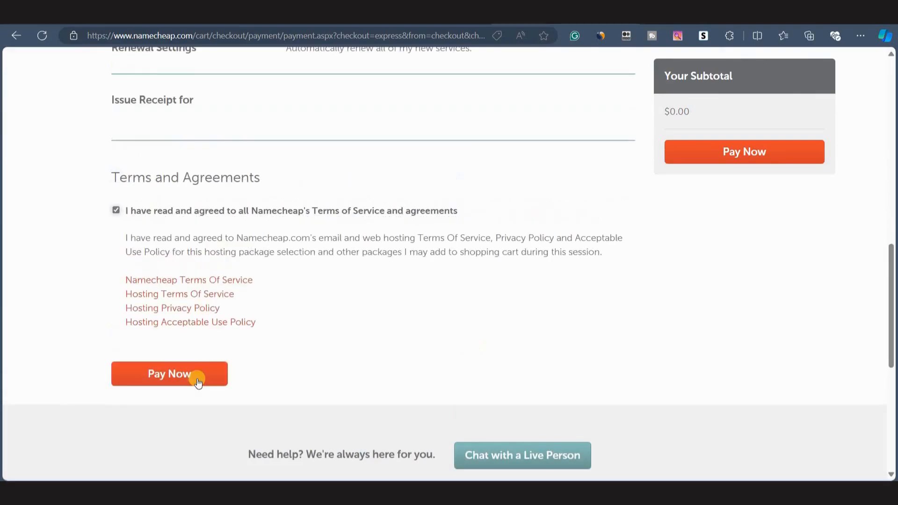
{"action": "left_click", "coordinate": [196, 378]}
{"action": "left_click_drag", "start_coordinate": [30, 242], "coordinate": [257, 239]}
{"action": "left_click", "coordinate": [301, 399]}
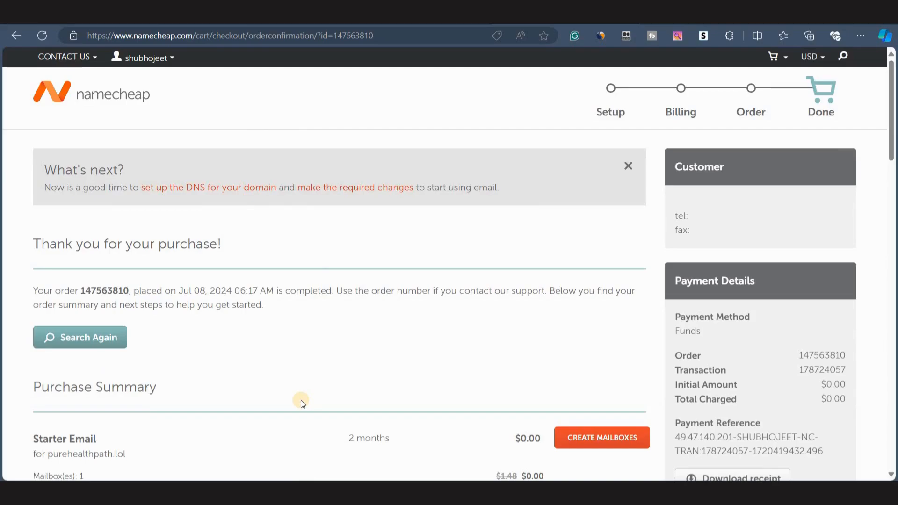
Open the Private Email settings for purehealthpath.lol from the account's domain list.
{"action": "scroll", "coordinate": [301, 400], "scroll_direction": "down", "scroll_amount": 3}
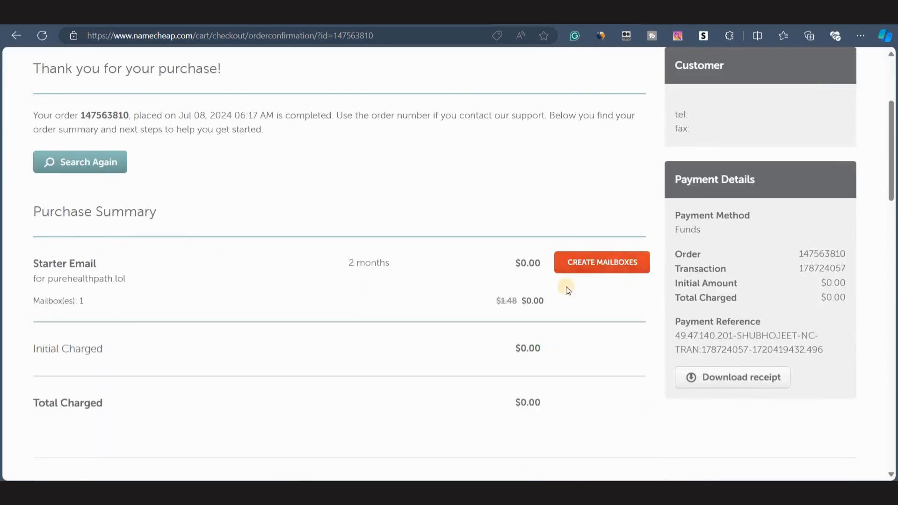
{"action": "scroll", "coordinate": [345, 257], "scroll_direction": "up", "scroll_amount": 3}
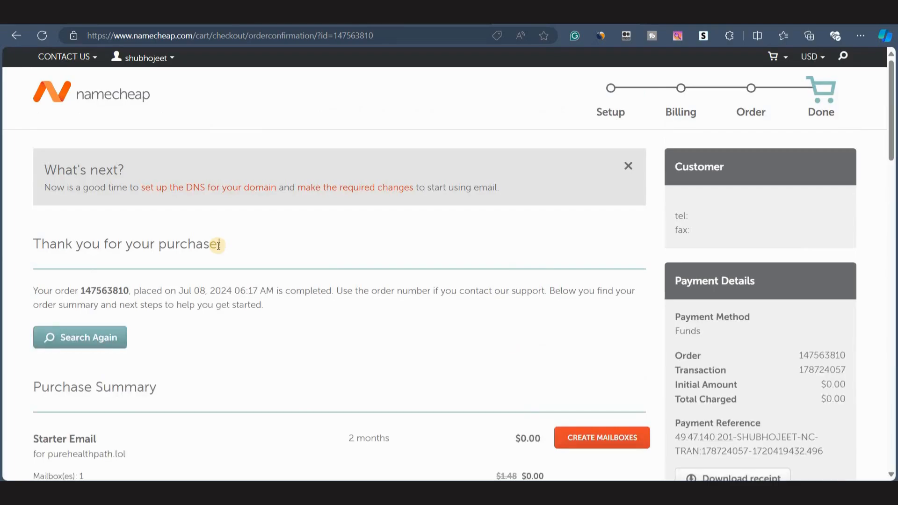
{"action": "mouse_move", "coordinate": [133, 59]}
{"action": "left_click", "coordinate": [142, 177]}
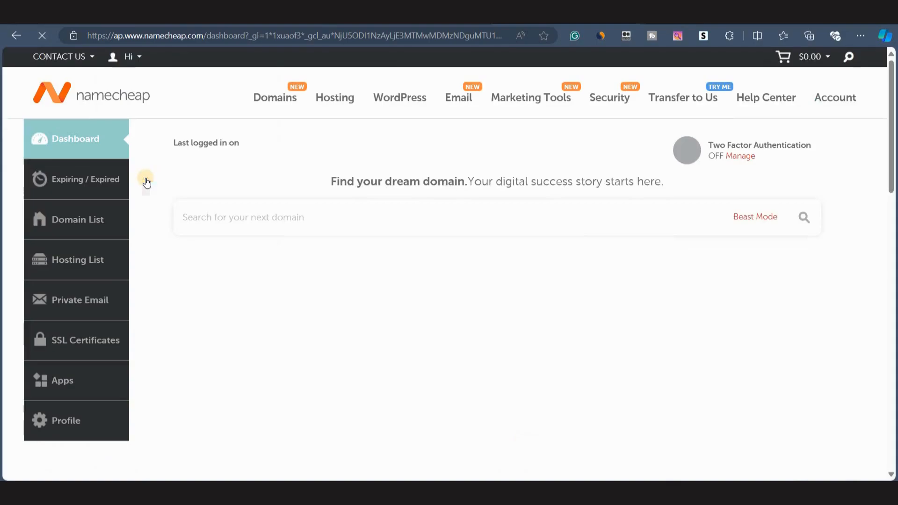
{"action": "left_click", "coordinate": [78, 225]}
{"action": "scroll", "coordinate": [290, 361], "scroll_direction": "down", "scroll_amount": 5}
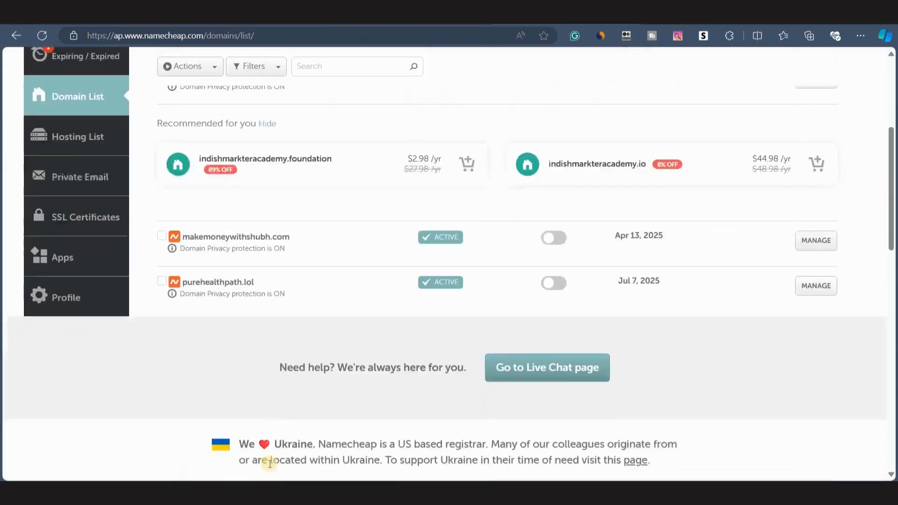
{"action": "scroll", "coordinate": [215, 396], "scroll_direction": "up", "scroll_amount": 3}
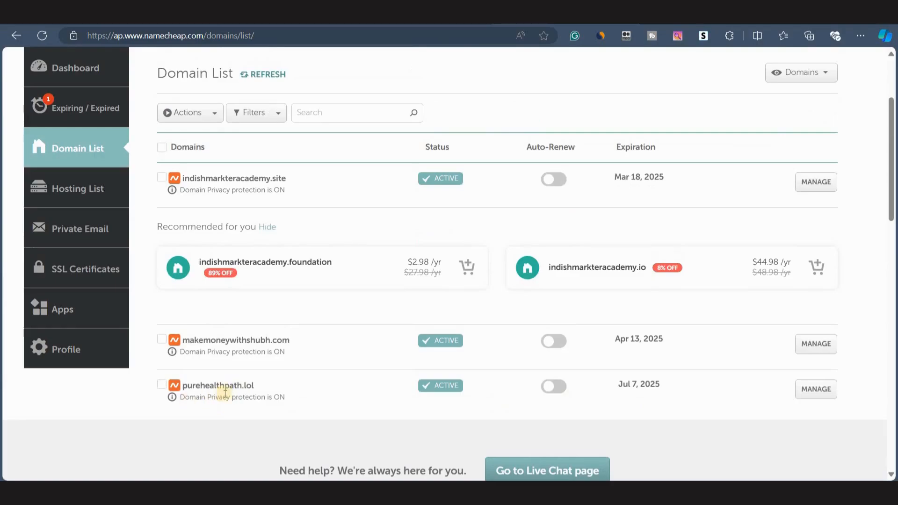
{"action": "scroll", "coordinate": [369, 354], "scroll_direction": "down", "scroll_amount": 1}
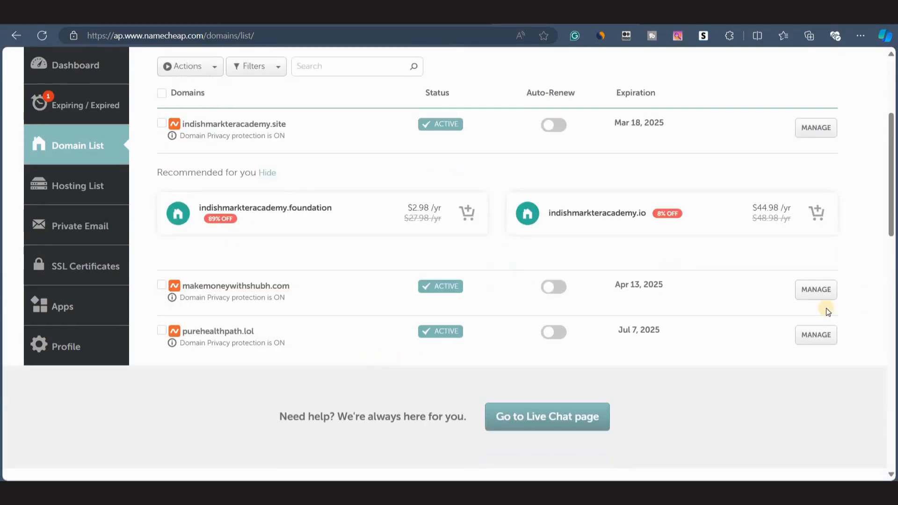
{"action": "left_click", "coordinate": [811, 342]}
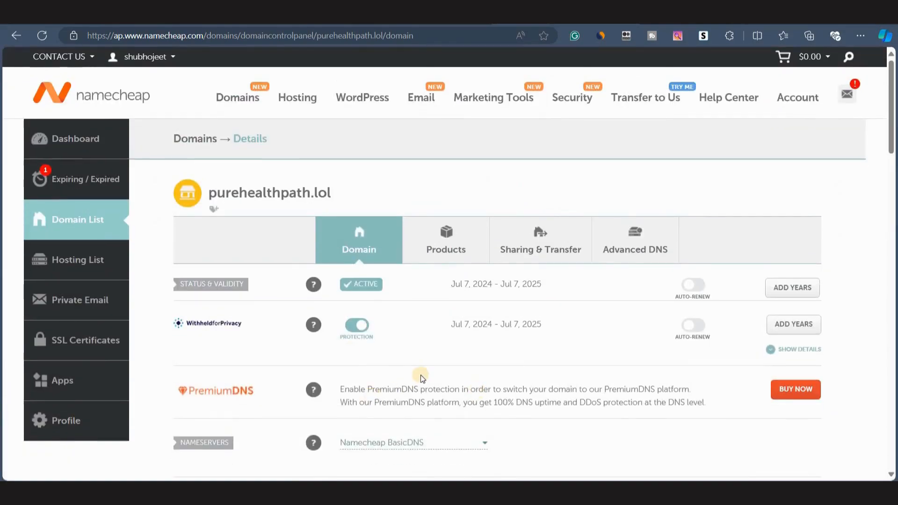
{"action": "scroll", "coordinate": [419, 374], "scroll_direction": "down", "scroll_amount": 6}
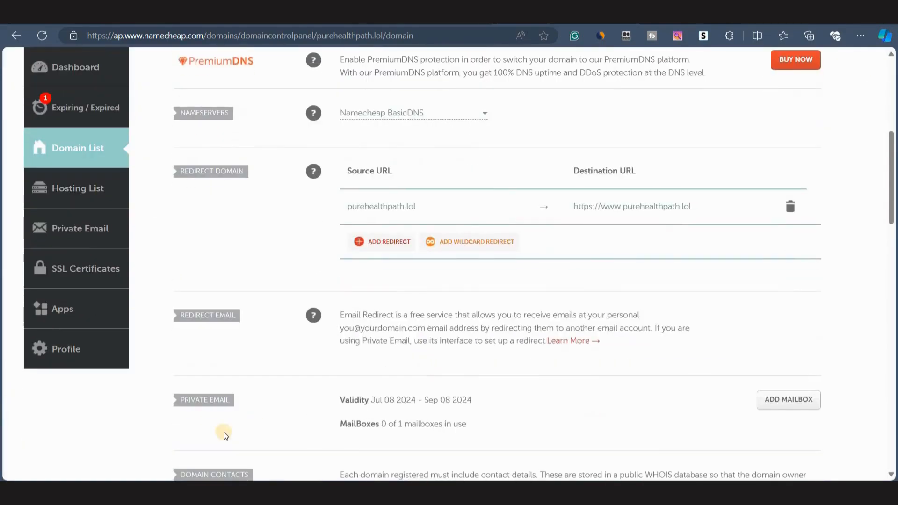
{"action": "scroll", "coordinate": [227, 416], "scroll_direction": "down", "scroll_amount": 2}
{"action": "left_click_drag", "start_coordinate": [170, 312], "coordinate": [249, 308]}
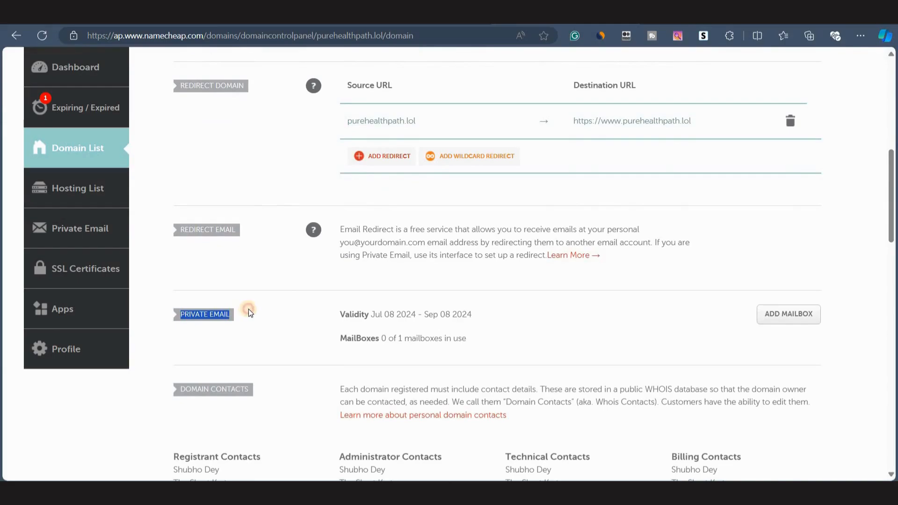
{"action": "left_click", "coordinate": [310, 331]}
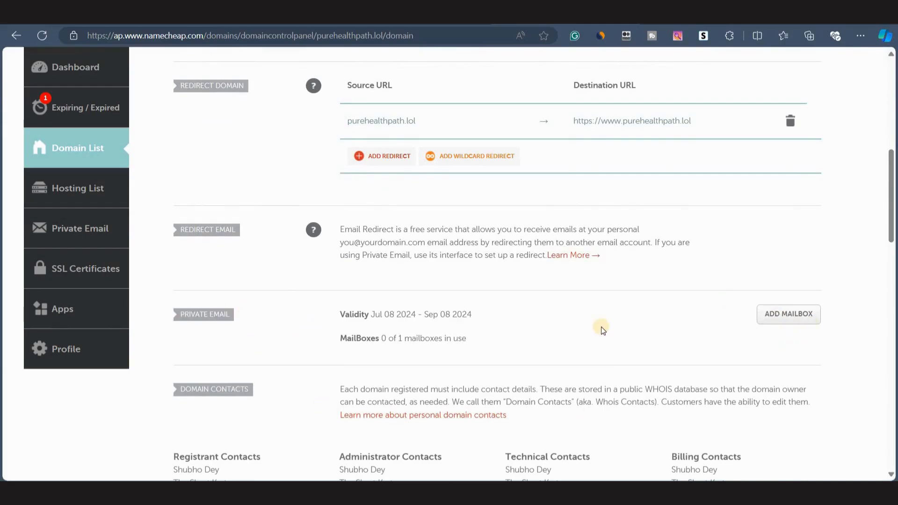
{"action": "left_click", "coordinate": [771, 314]}
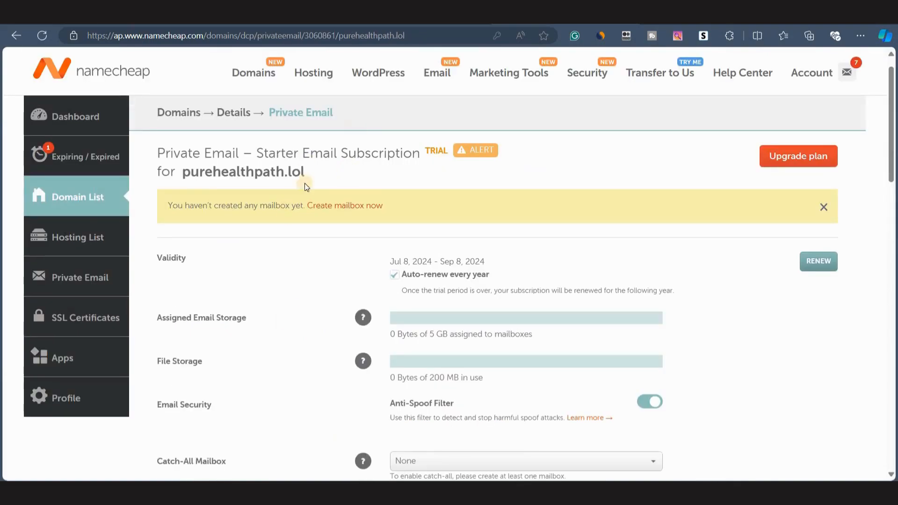
{"action": "scroll", "coordinate": [320, 251], "scroll_direction": "down", "scroll_amount": 7}
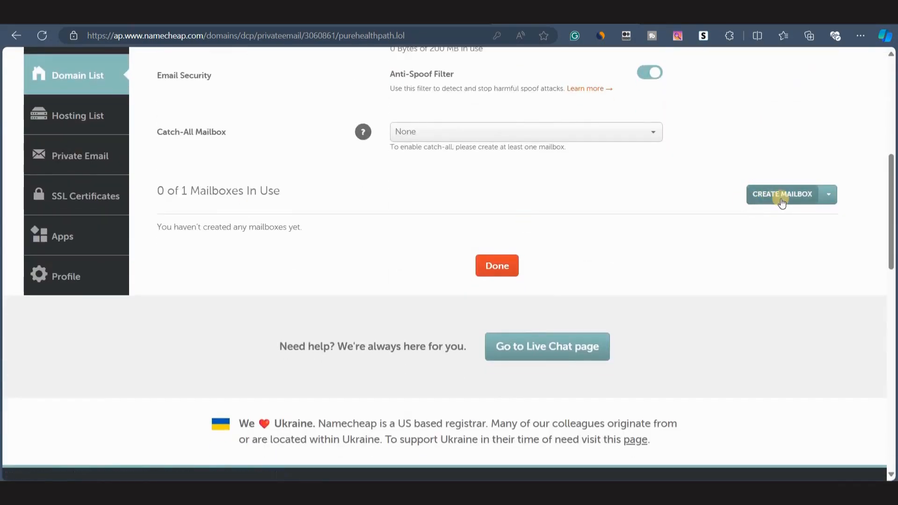
{"action": "left_click", "coordinate": [781, 196]}
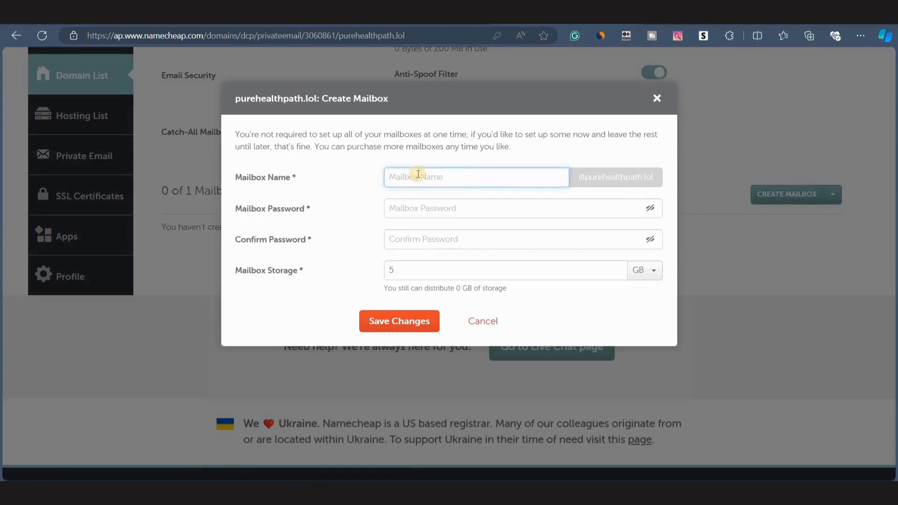
{"action": "type", "text": "s"}
{"action": "key", "text": "Tab"}
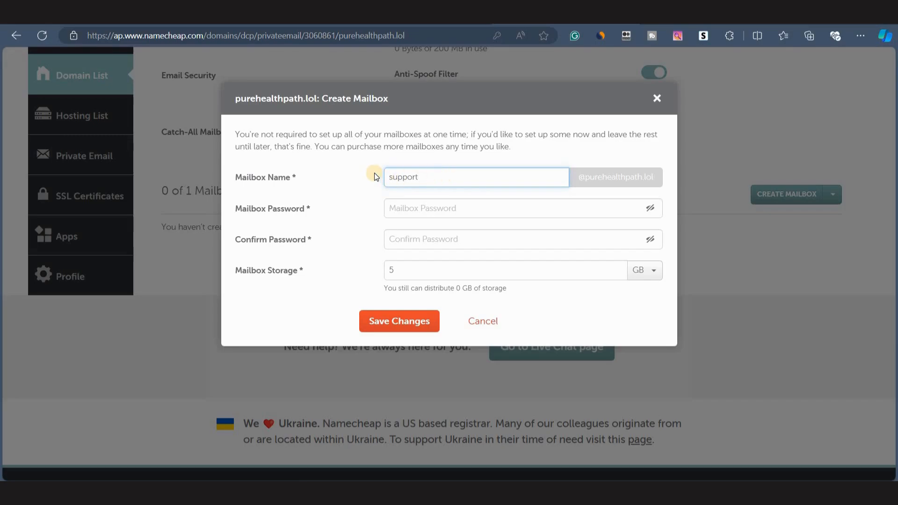
{"action": "left_click", "coordinate": [409, 208]}
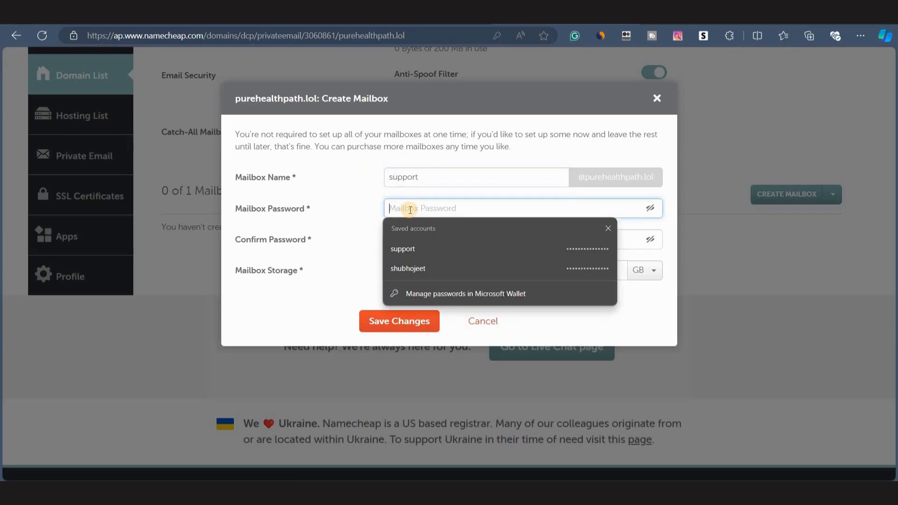
{"action": "left_click", "coordinate": [420, 269]}
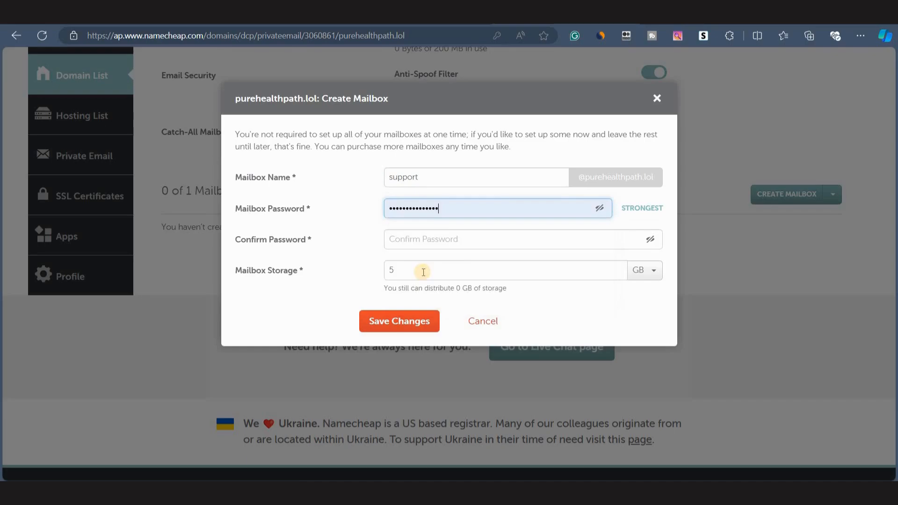
{"action": "left_click", "coordinate": [440, 239]}
{"action": "key", "text": "ctrl+v"}
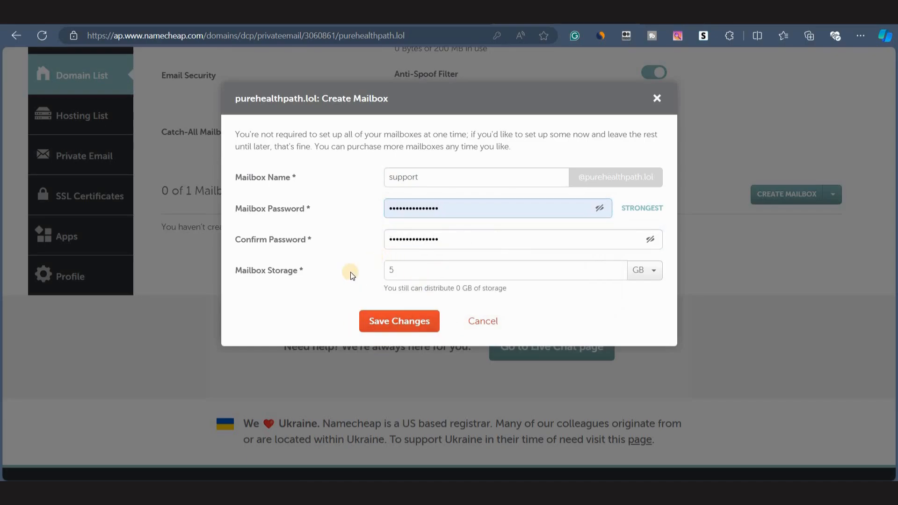
{"action": "left_click", "coordinate": [389, 315]}
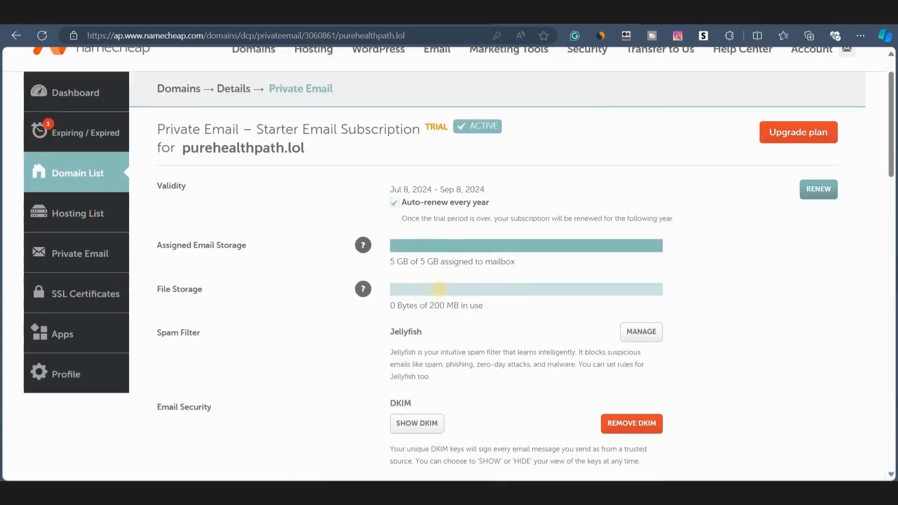
Review the Jellyfish spam filter's settings and blocklist pages.
{"action": "scroll", "coordinate": [432, 370], "scroll_direction": "down", "scroll_amount": 2}
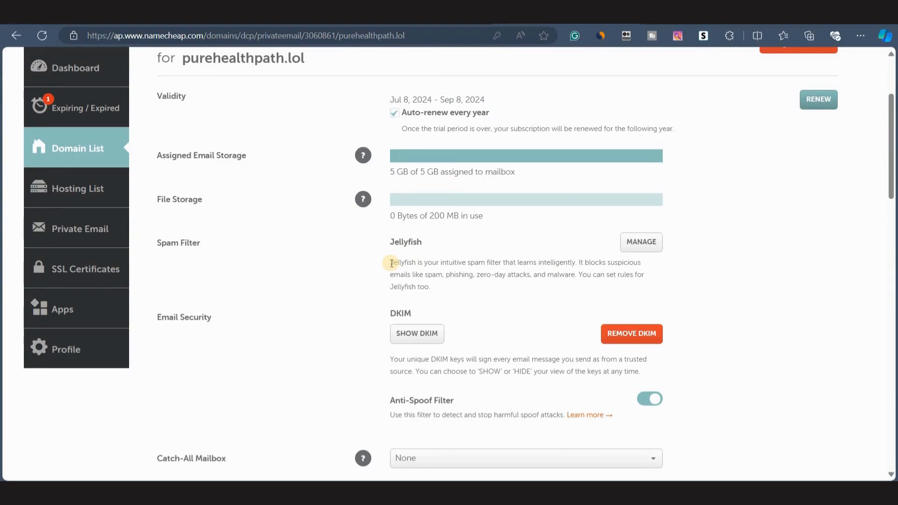
{"action": "left_click", "coordinate": [639, 241]}
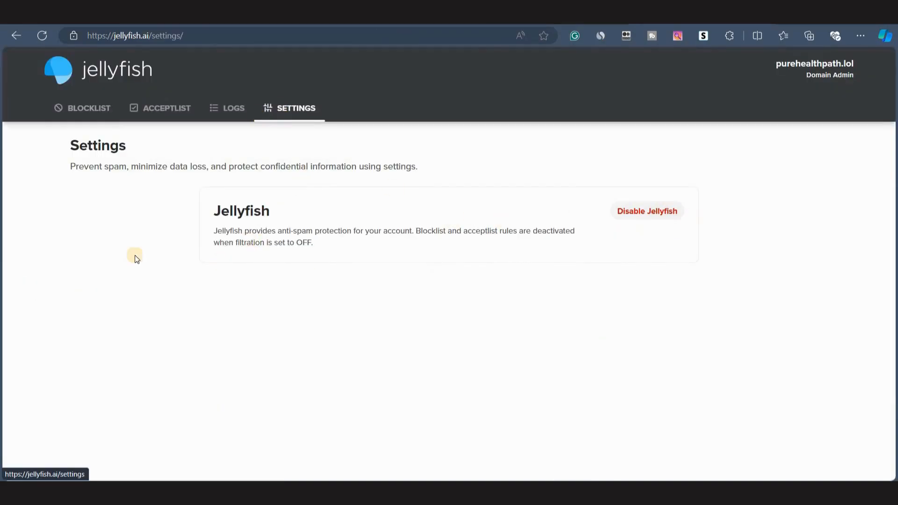
{"action": "left_click", "coordinate": [138, 108]}
{"action": "left_click", "coordinate": [73, 107]}
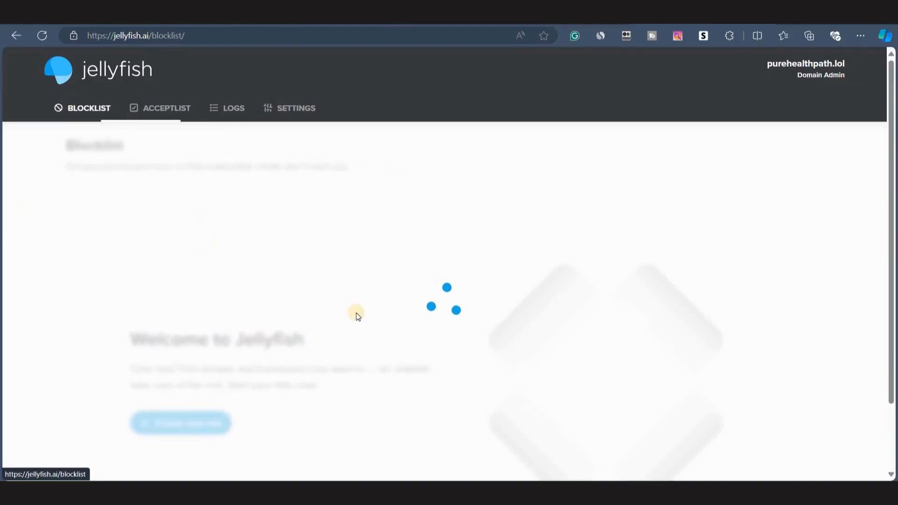
{"action": "scroll", "coordinate": [286, 334], "scroll_direction": "down", "scroll_amount": 1}
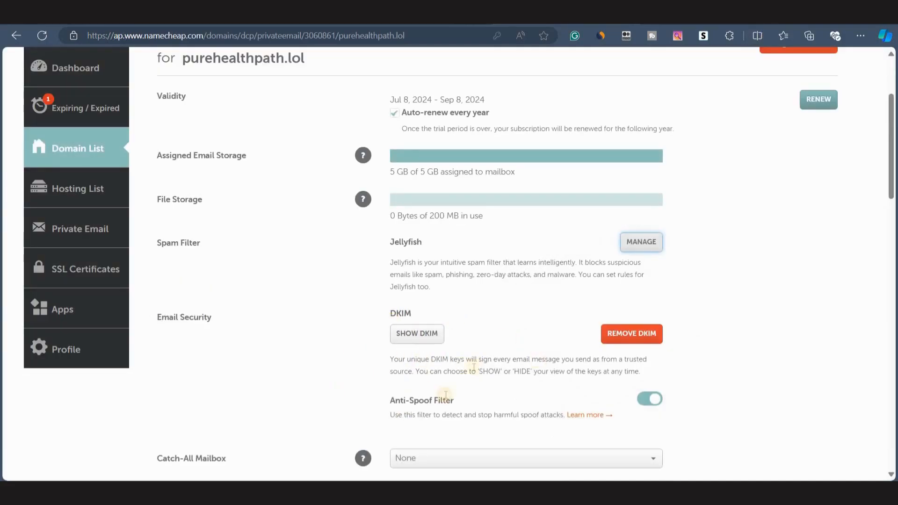
Set the new support mailbox as the Catch-All Mailbox and finish the Private Email setup.
{"action": "scroll", "coordinate": [472, 366], "scroll_direction": "down", "scroll_amount": 1}
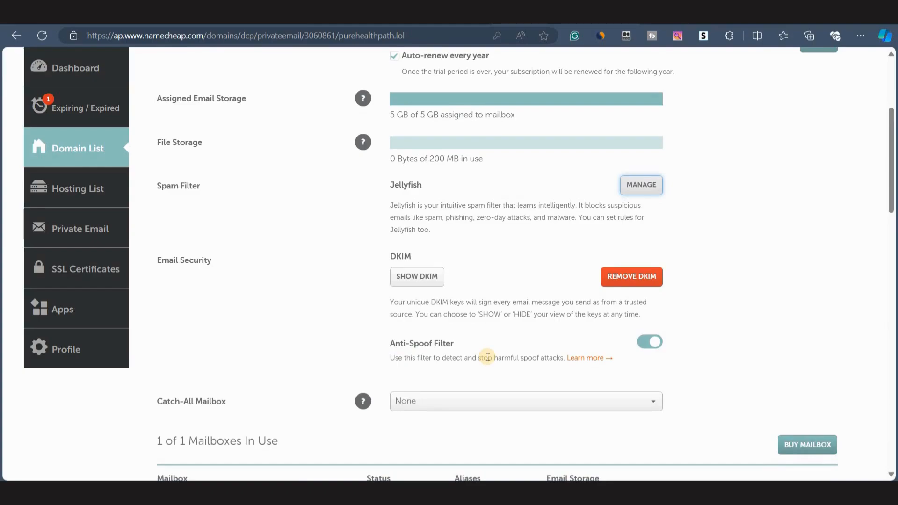
{"action": "scroll", "coordinate": [488, 357], "scroll_direction": "down", "scroll_amount": 3}
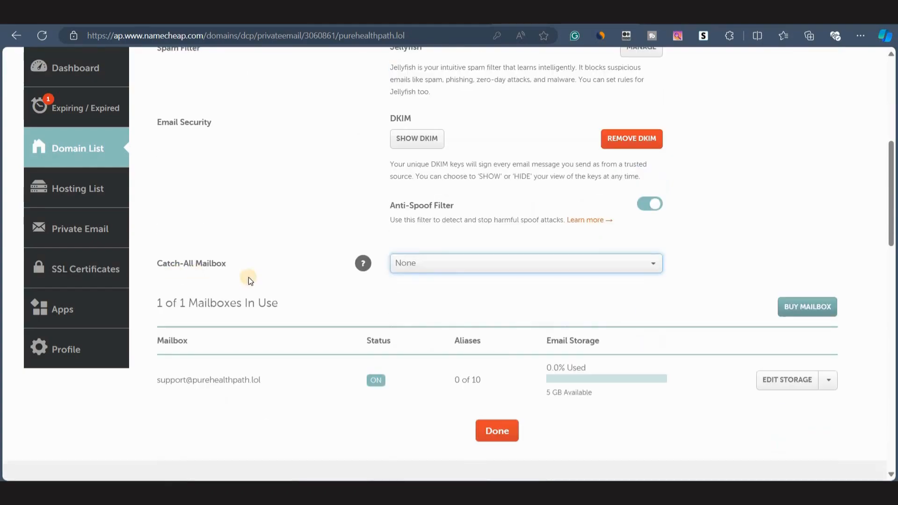
{"action": "left_click", "coordinate": [451, 266]}
{"action": "left_click", "coordinate": [456, 303]}
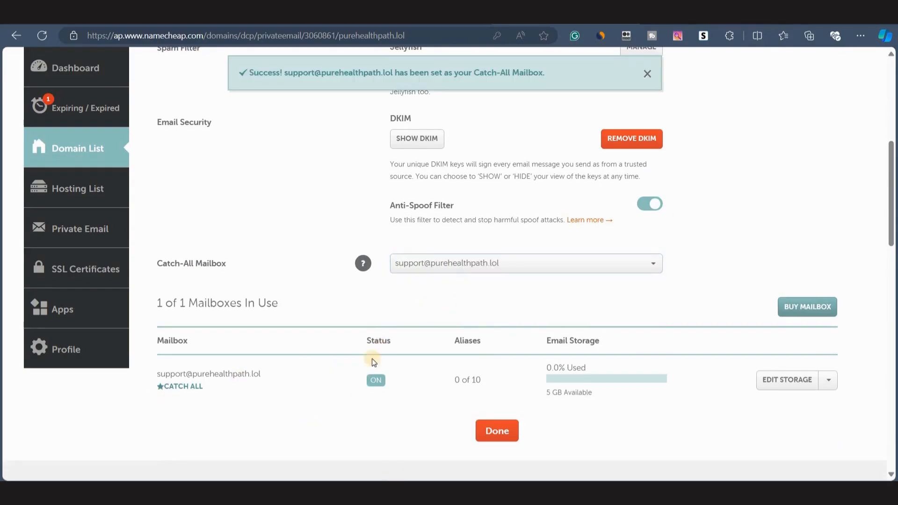
{"action": "scroll", "coordinate": [397, 346], "scroll_direction": "up", "scroll_amount": 6}
{"action": "scroll", "coordinate": [398, 346], "scroll_direction": "down", "scroll_amount": 14}
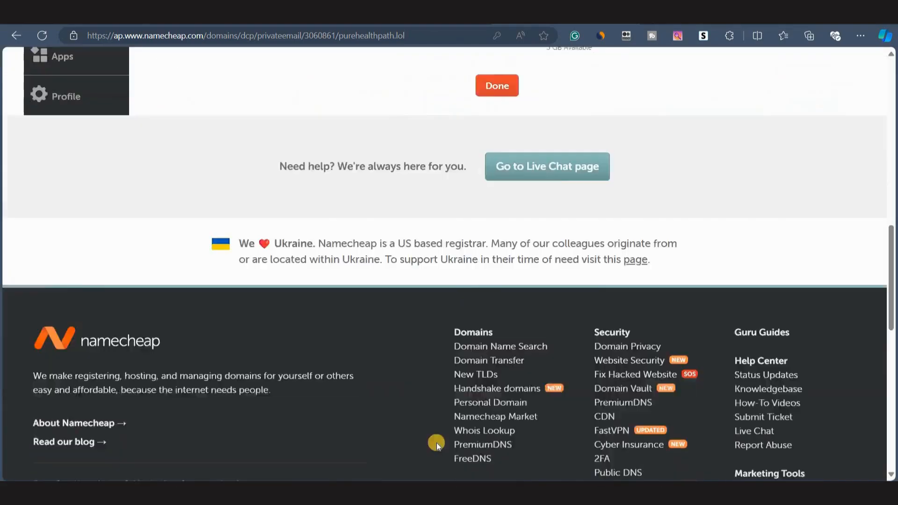
{"action": "scroll", "coordinate": [467, 344], "scroll_direction": "up", "scroll_amount": 6}
{"action": "left_click", "coordinate": [494, 262]}
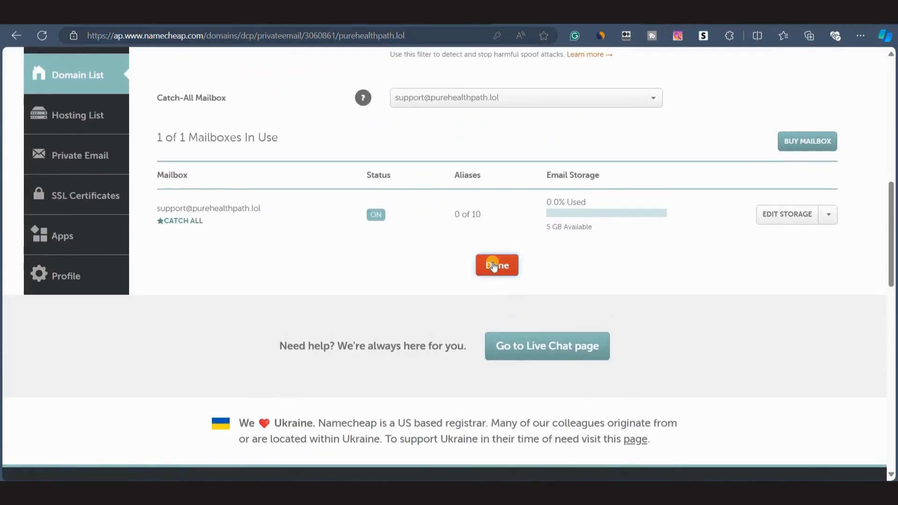
{"action": "mouse_move", "coordinate": [414, 292]}
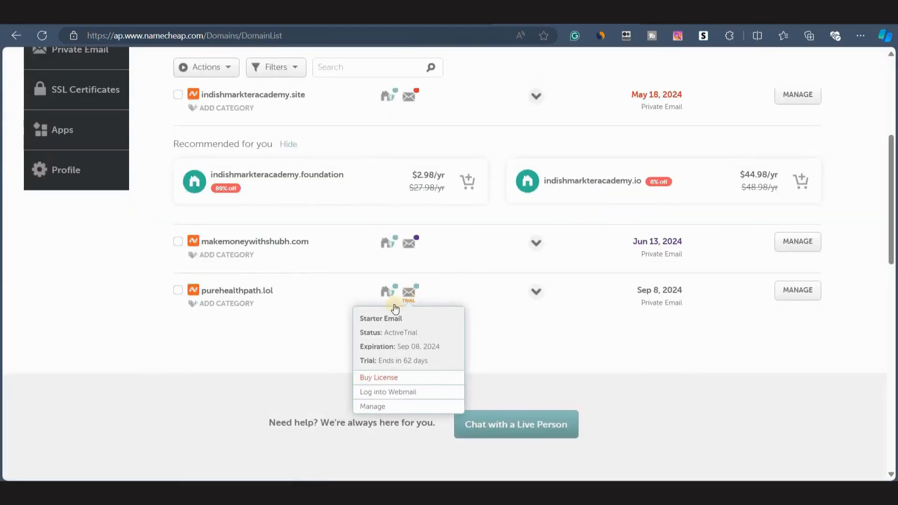
{"action": "left_click", "coordinate": [395, 395]}
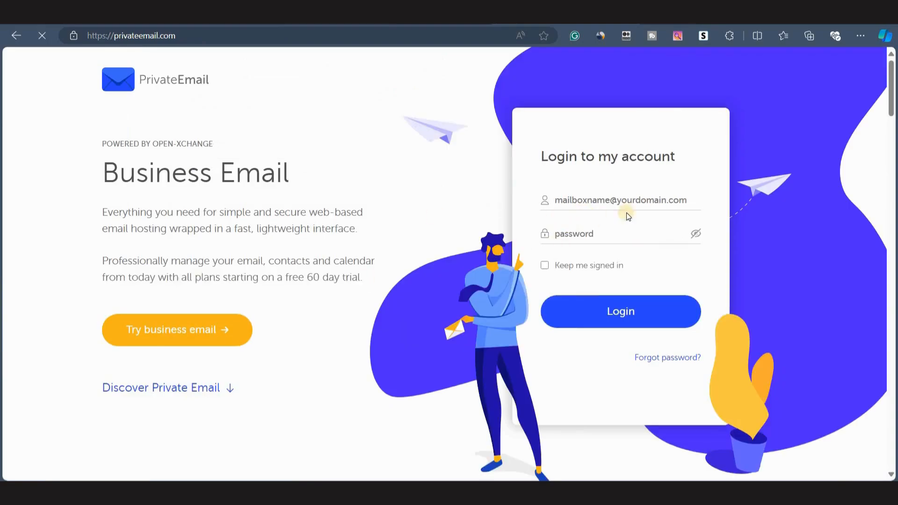
{"action": "left_click", "coordinate": [582, 196]}
{"action": "left_click", "coordinate": [546, 164]}
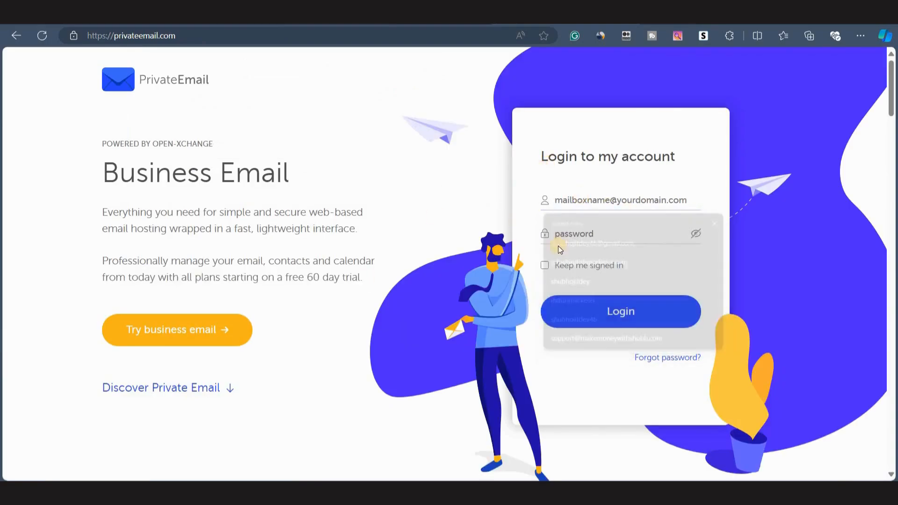
{"action": "left_click", "coordinate": [563, 234]}
{"action": "left_click", "coordinate": [557, 202]}
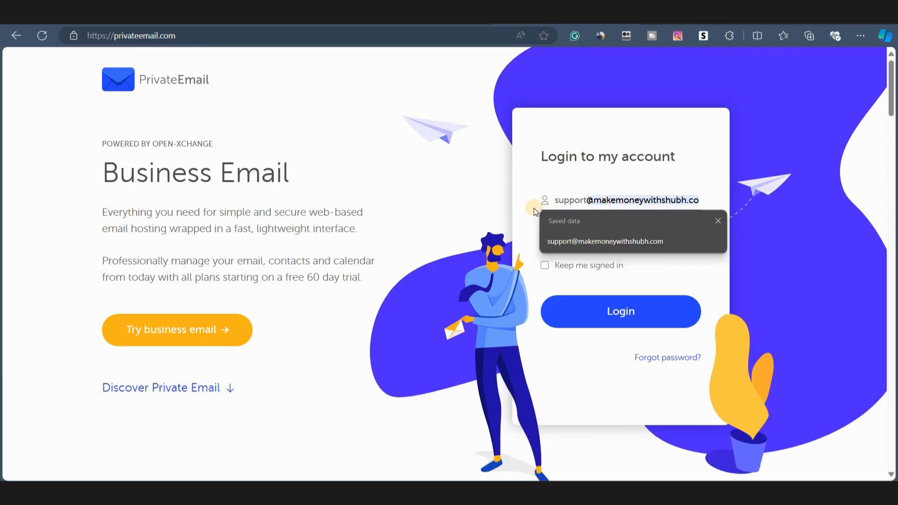
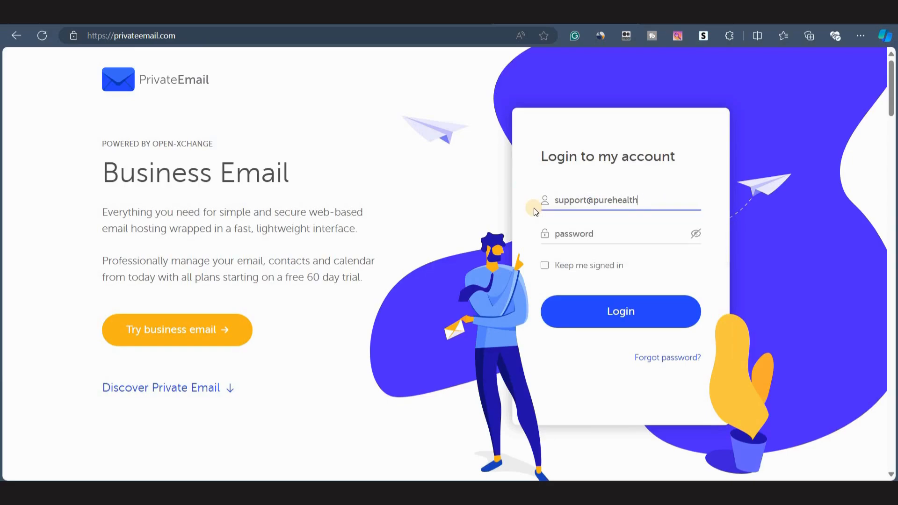
{"action": "left_click", "coordinate": [573, 237]}
{"action": "key", "text": "ctrl+v"}
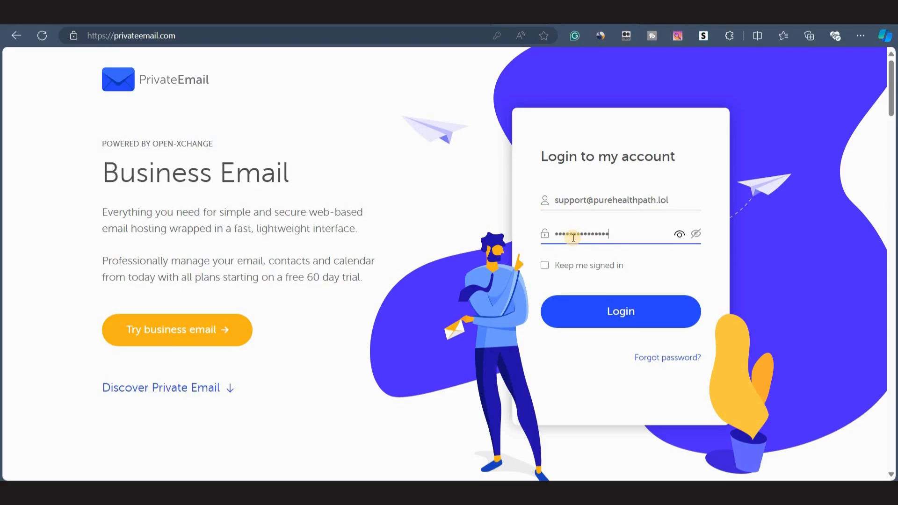
{"action": "left_click", "coordinate": [543, 266]}
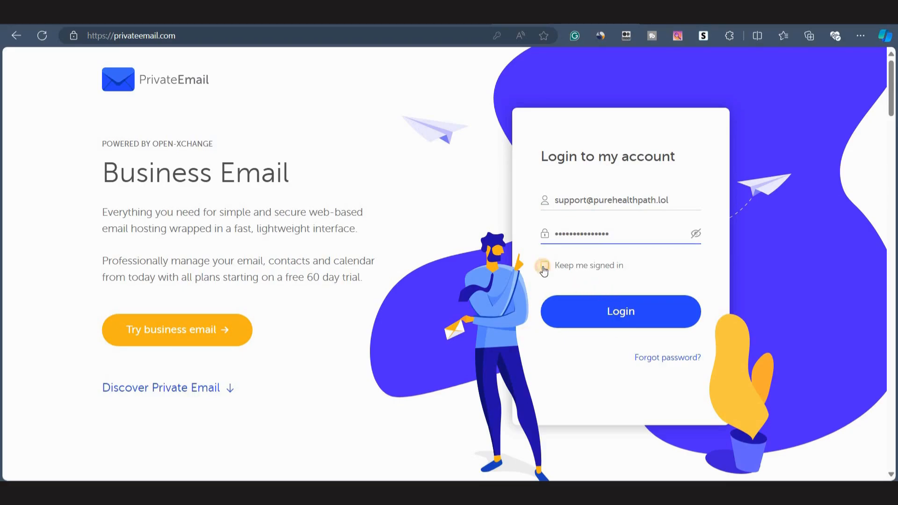
{"action": "left_click", "coordinate": [613, 313]}
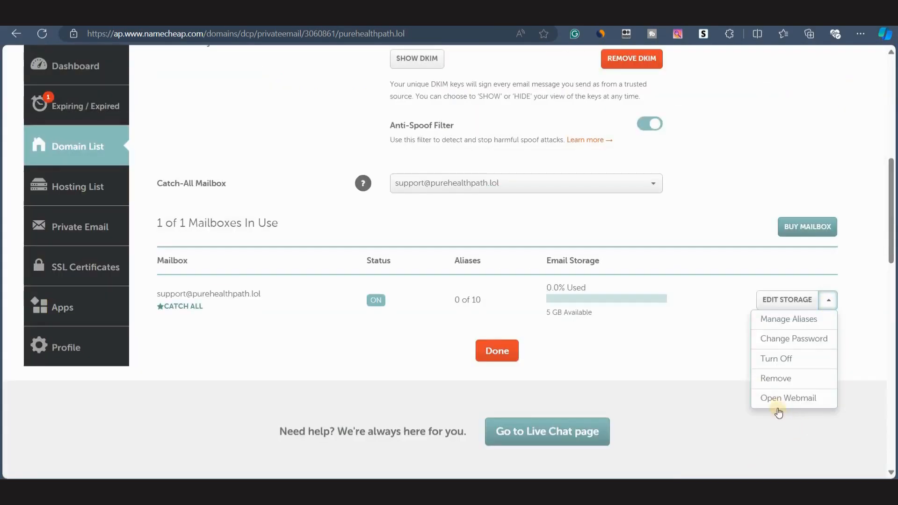
{"action": "left_click", "coordinate": [774, 402]}
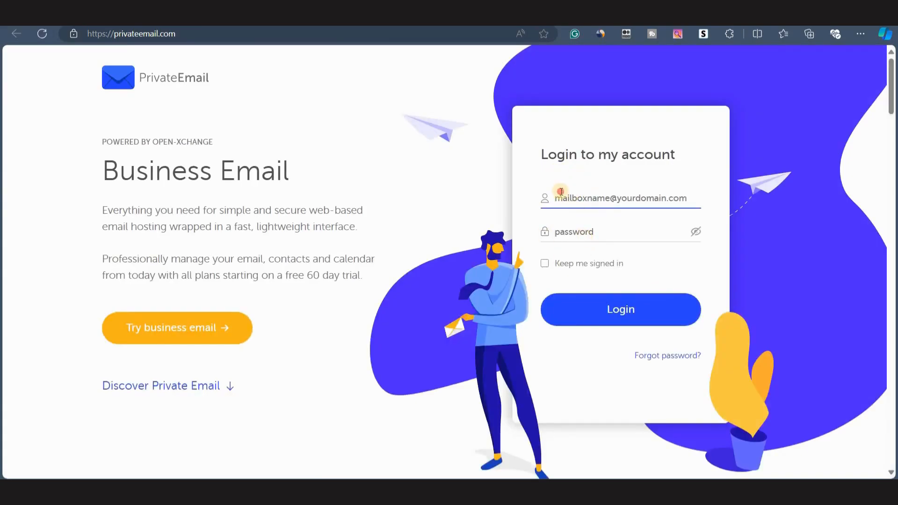
{"action": "left_click", "coordinate": [561, 191]}
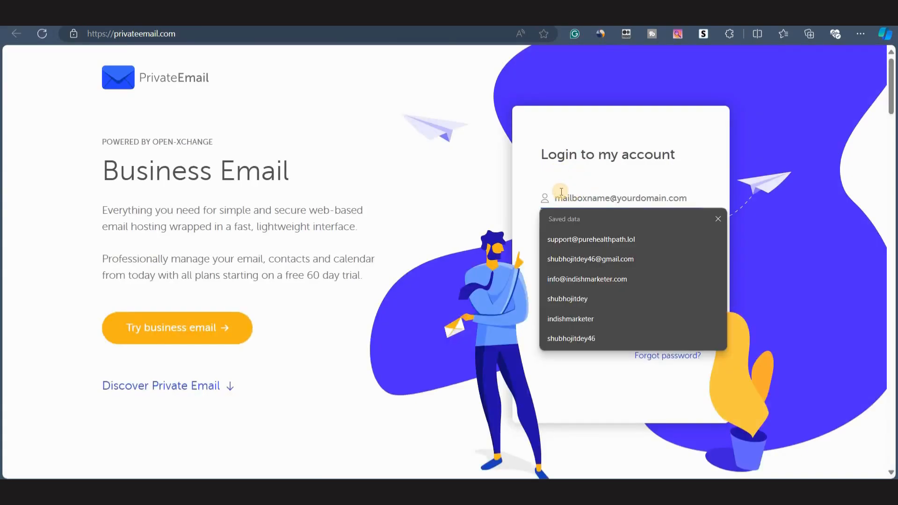
{"action": "left_click", "coordinate": [562, 234]}
{"action": "left_click", "coordinate": [562, 229]}
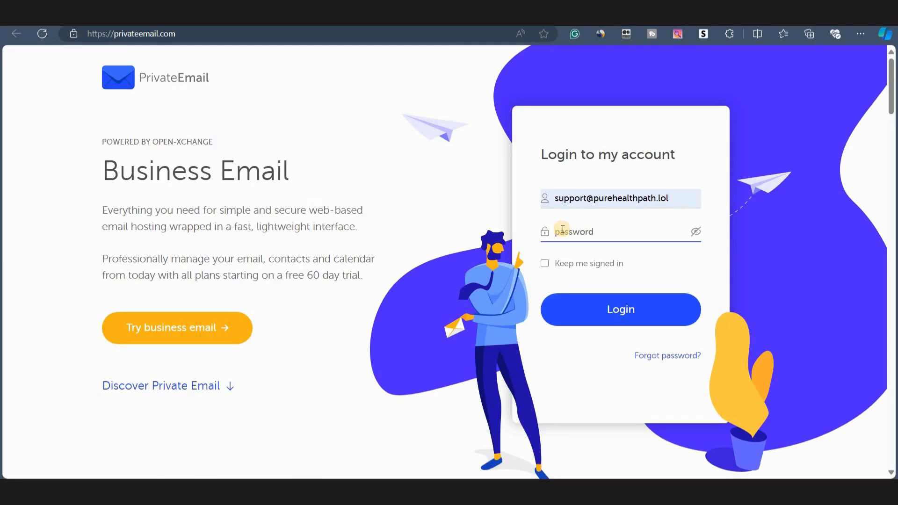
{"action": "key", "text": "ctrl+v"}
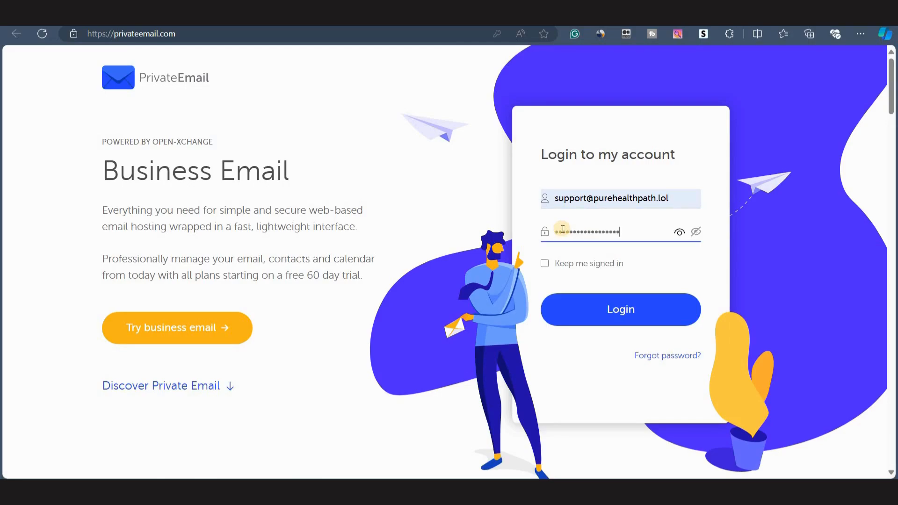
{"action": "left_click", "coordinate": [546, 264]}
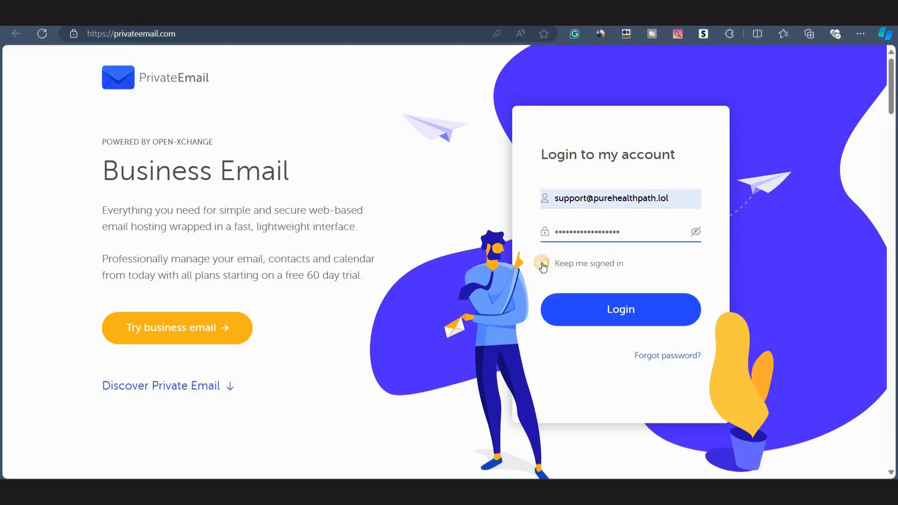
{"action": "left_click", "coordinate": [616, 317]}
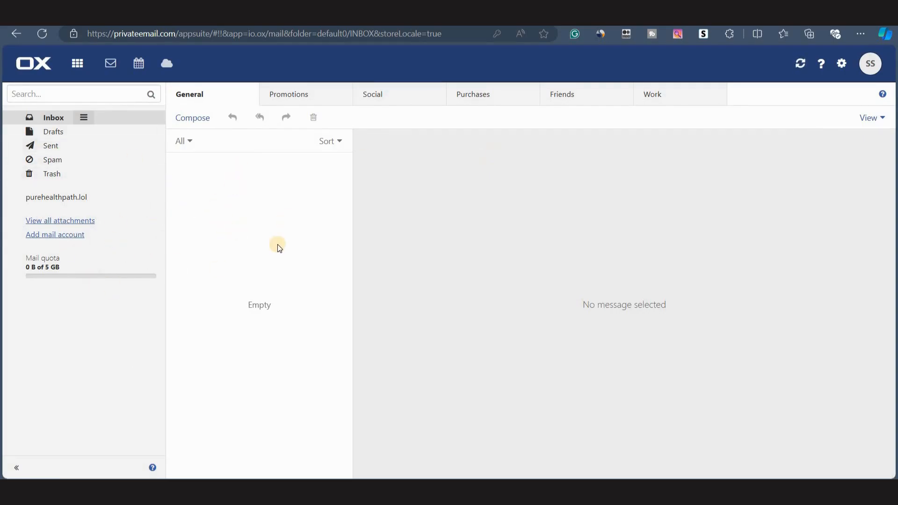
Edit the webmail account's personal data, setting the first name to John, and save it.
{"action": "left_click", "coordinate": [871, 65]}
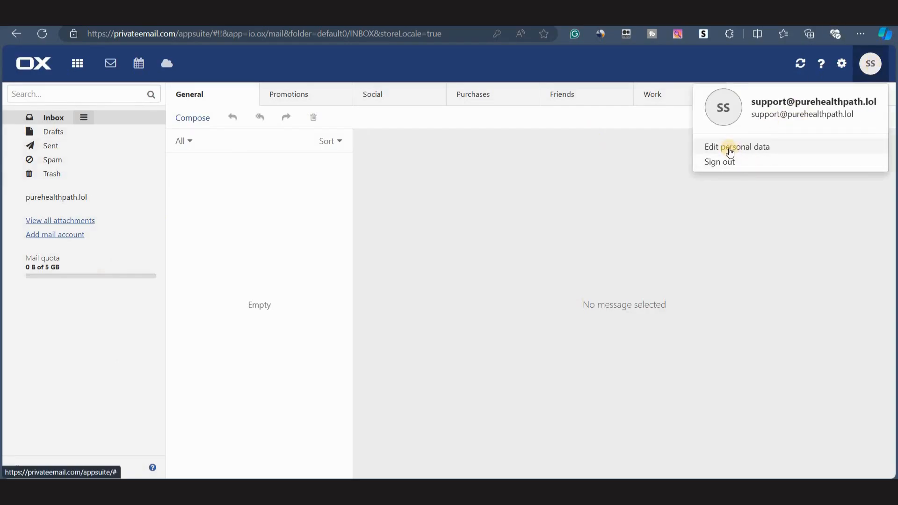
{"action": "left_click", "coordinate": [730, 152]}
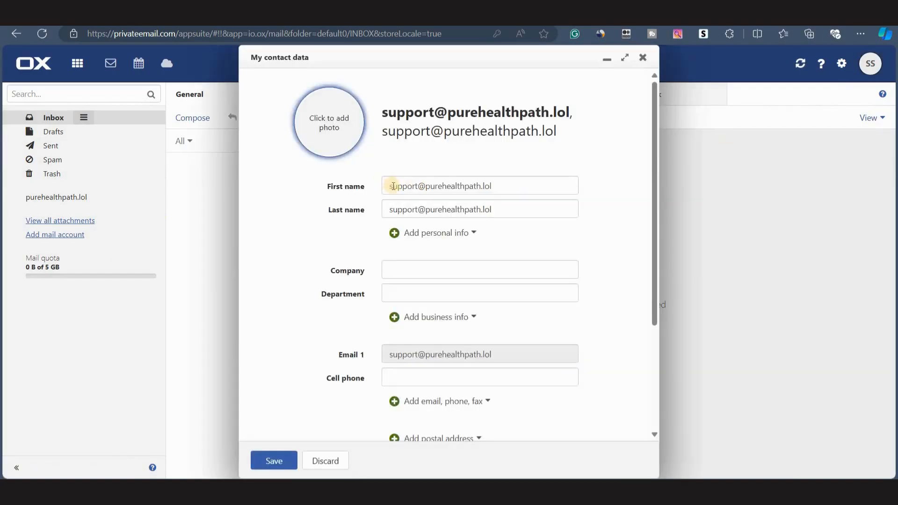
{"action": "triple_click", "coordinate": [392, 187]}
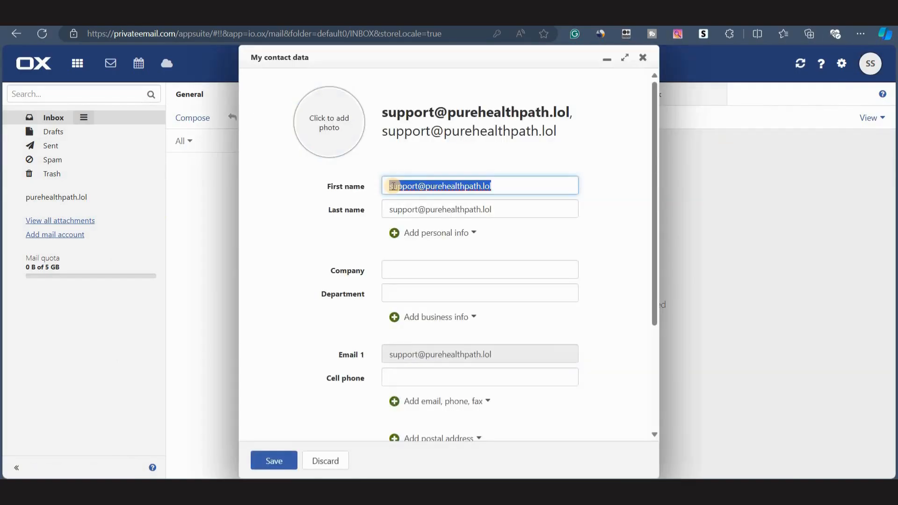
{"action": "type", "text": "S"}
{"action": "type", "text": "John"}
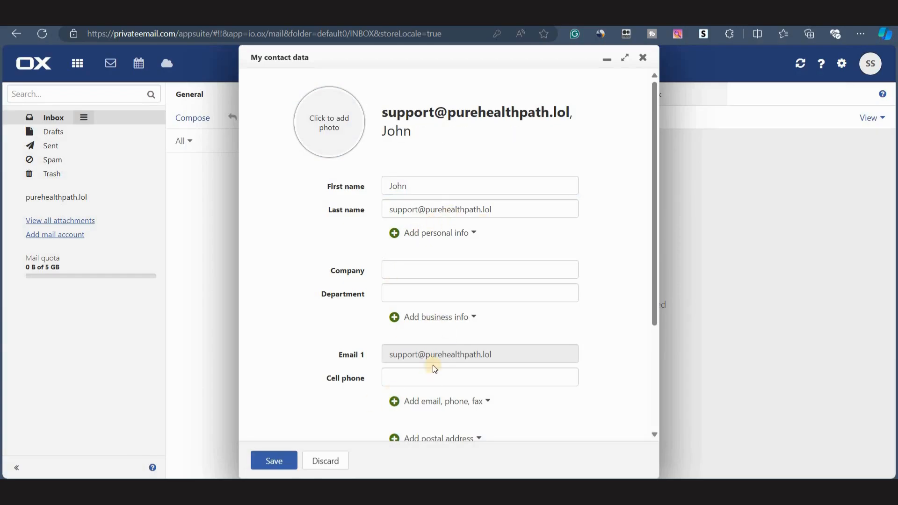
{"action": "scroll", "coordinate": [446, 400], "scroll_direction": "down", "scroll_amount": 1}
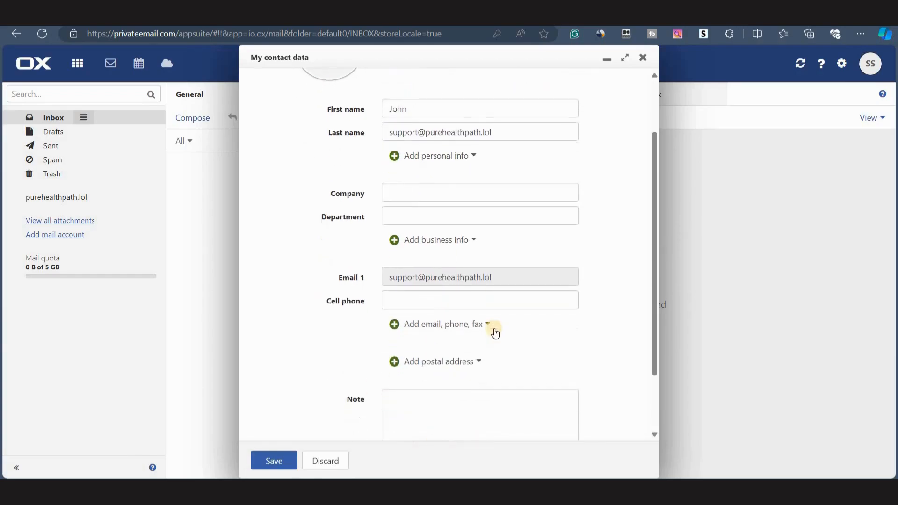
{"action": "scroll", "coordinate": [494, 330], "scroll_direction": "up", "scroll_amount": 1}
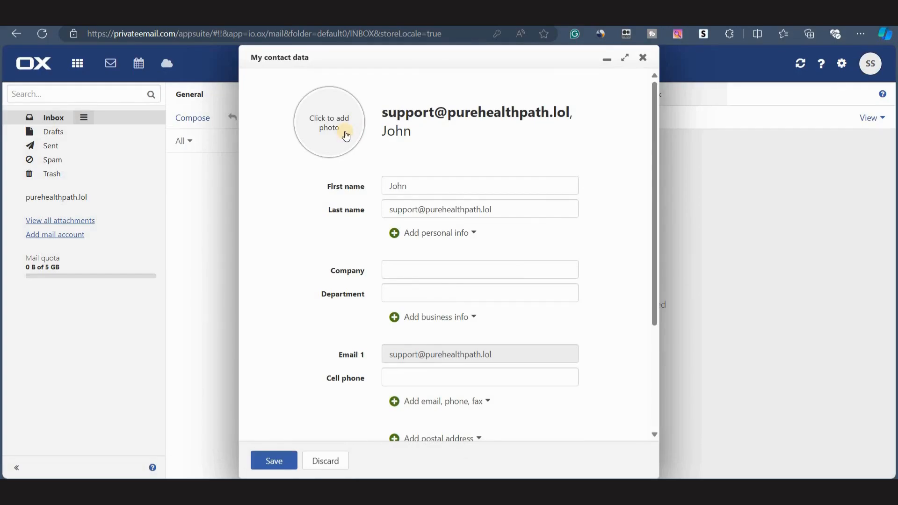
{"action": "scroll", "coordinate": [337, 233], "scroll_direction": "down", "scroll_amount": 2}
{"action": "left_click", "coordinate": [275, 461]}
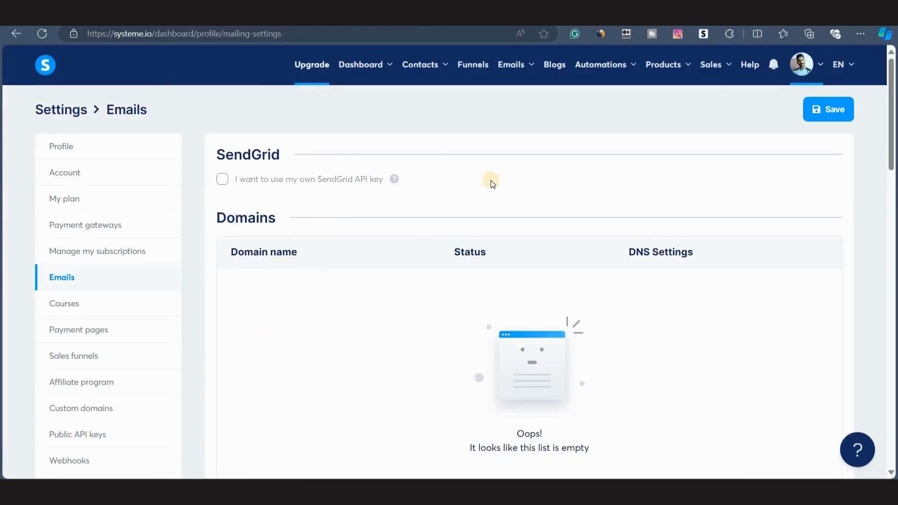
In systeme.io email settings, add purehealthpath.lol as a domain for email authentication.
{"action": "scroll", "coordinate": [429, 296], "scroll_direction": "down", "scroll_amount": 3}
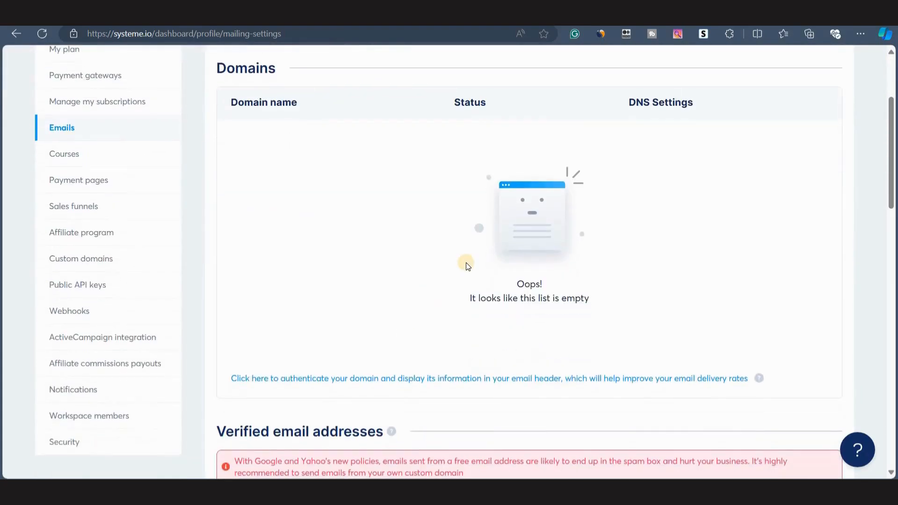
{"action": "scroll", "coordinate": [465, 262], "scroll_direction": "up", "scroll_amount": 1}
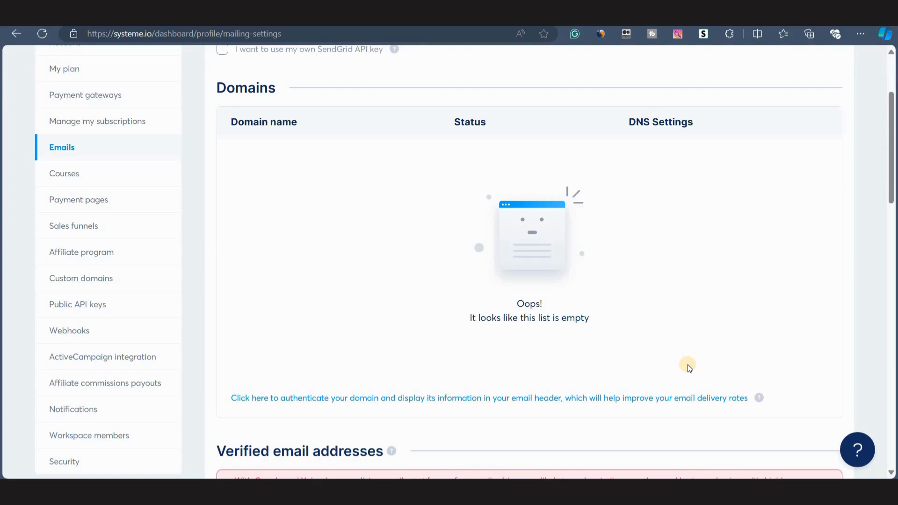
{"action": "scroll", "coordinate": [338, 332], "scroll_direction": "down", "scroll_amount": 2}
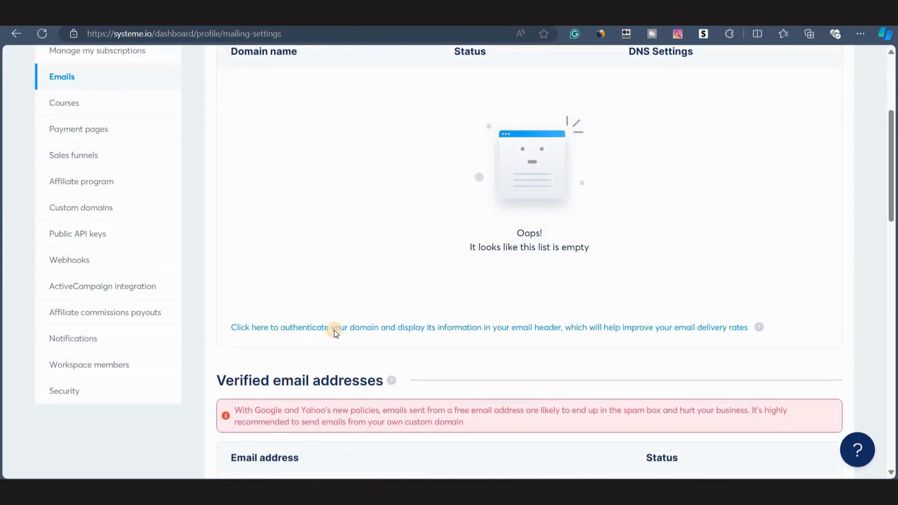
{"action": "left_click", "coordinate": [334, 330]}
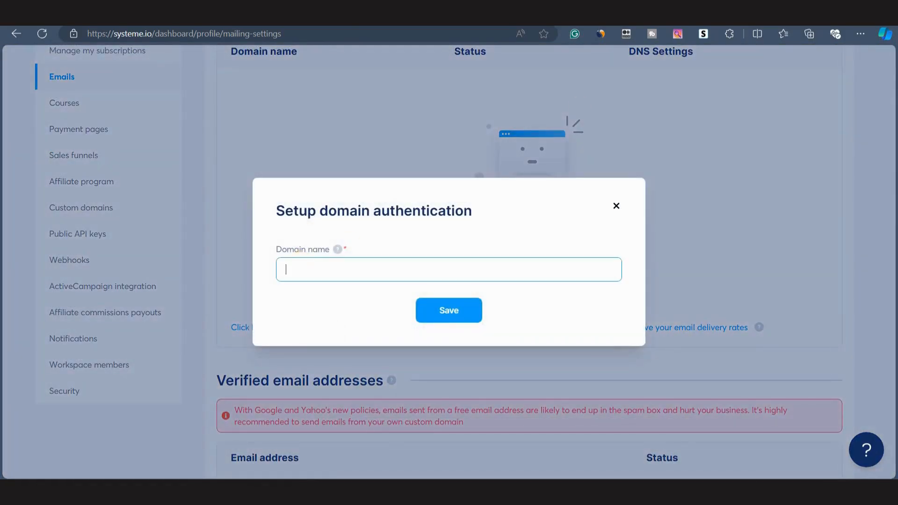
{"action": "left_click", "coordinate": [294, 271]}
{"action": "type", "text": "purehealthpath.lol"}
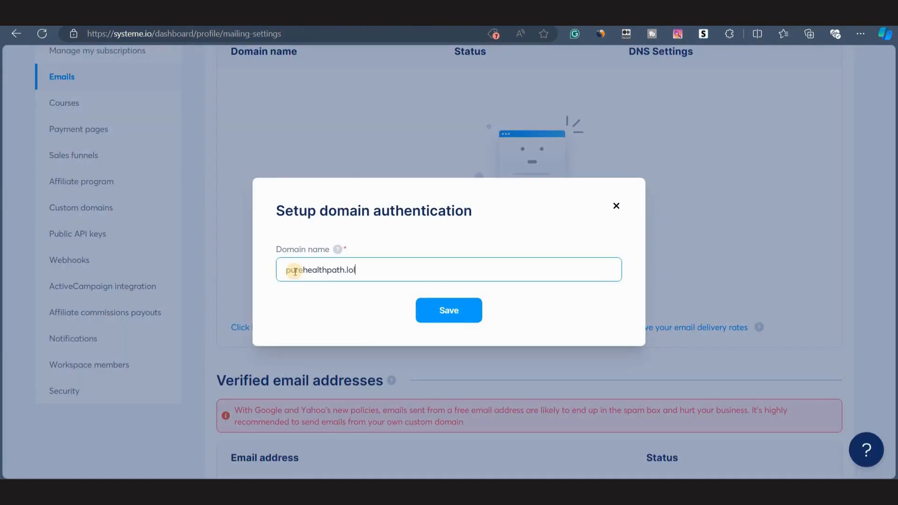
{"action": "left_click", "coordinate": [448, 315]}
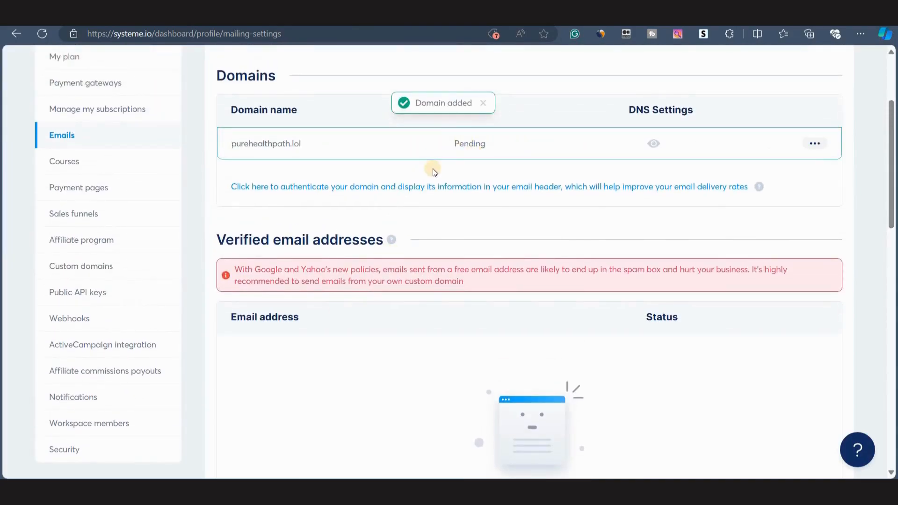
Open the DNS settings listing the authentication records for purehealthpath.lol.
{"action": "scroll", "coordinate": [561, 177], "scroll_direction": "up", "scroll_amount": 1}
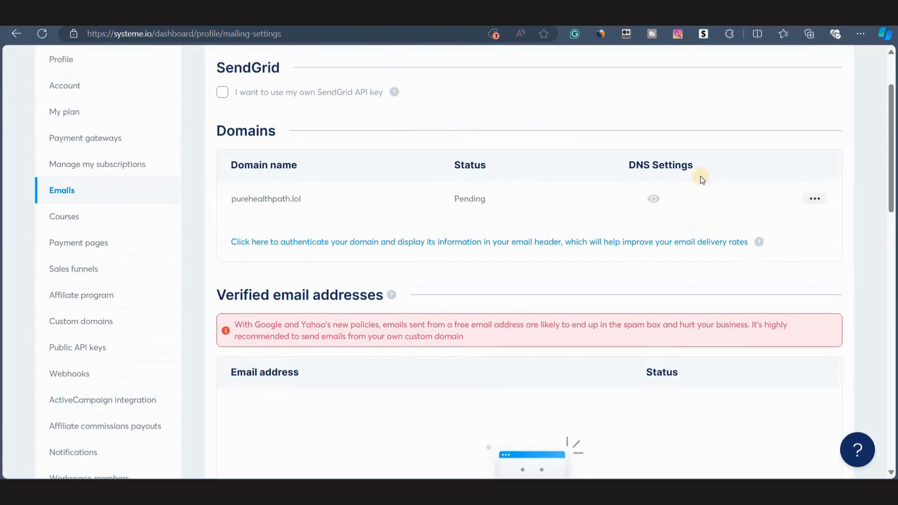
{"action": "left_click", "coordinate": [652, 200]}
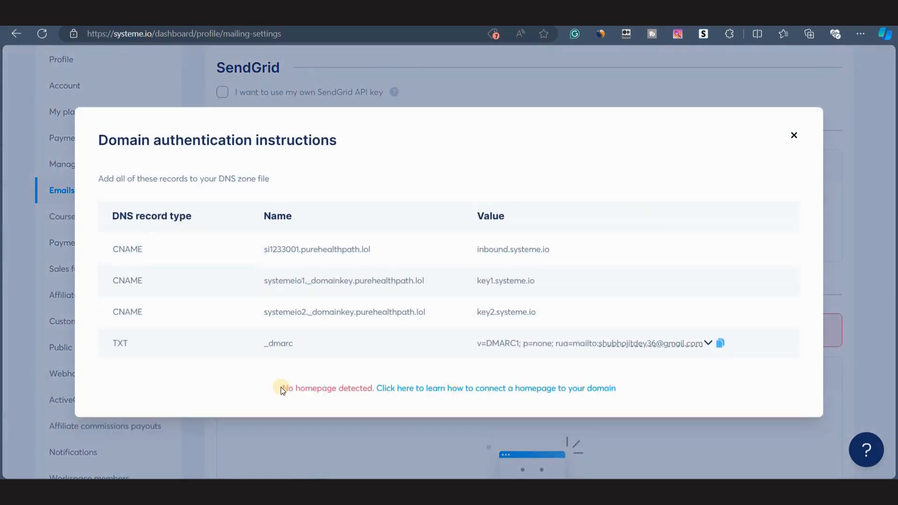
{"action": "left_click_drag", "start_coordinate": [281, 389], "coordinate": [381, 387]}
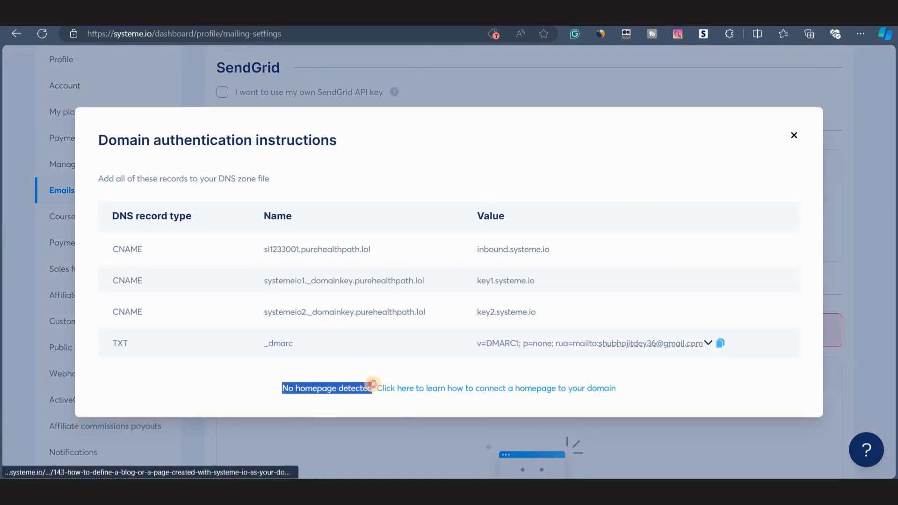
{"action": "left_click", "coordinate": [373, 384]}
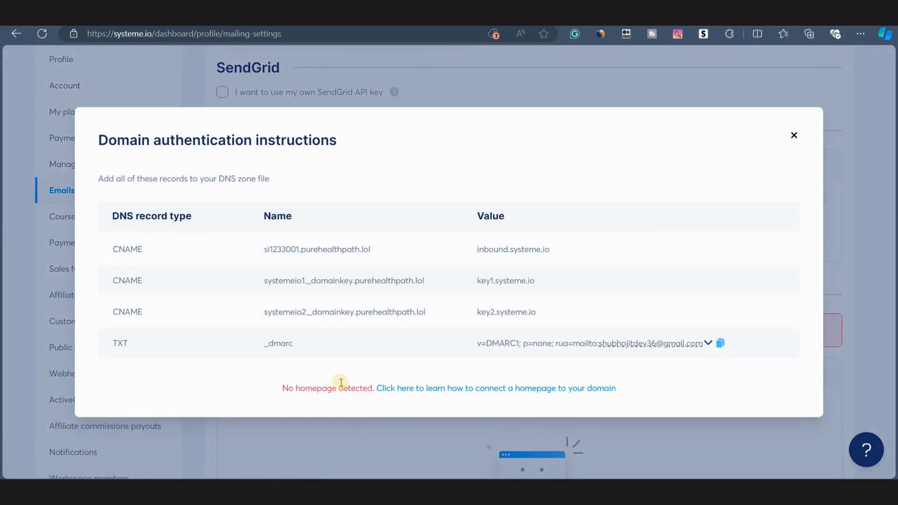
Open purehealthpath.lol in a new browser tab to check its homepage.
{"action": "key", "text": "ctrl+t"}
{"action": "type", "text": "pureheal"}
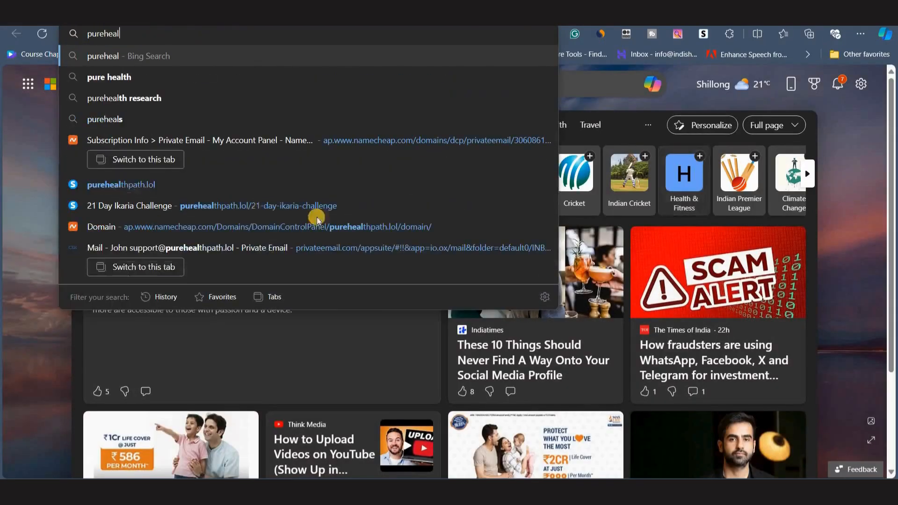
{"action": "left_click", "coordinate": [190, 185]}
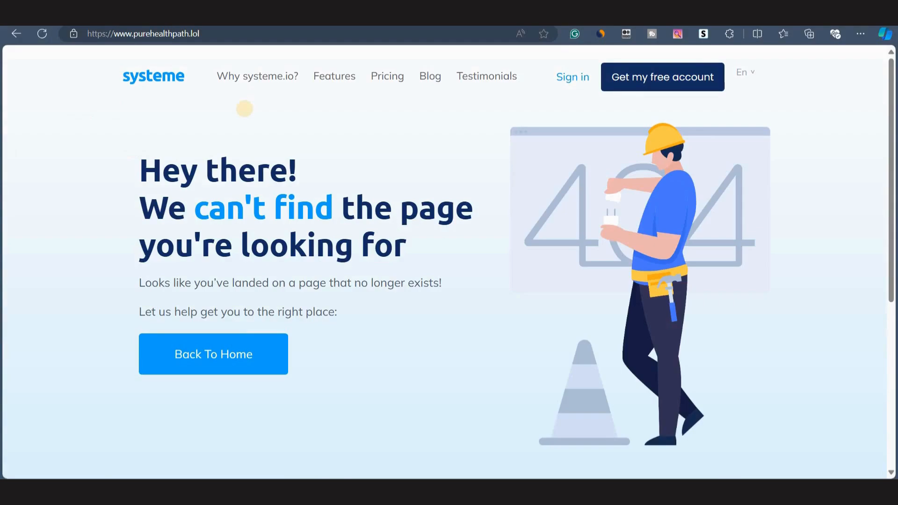
{"action": "left_click", "coordinate": [160, 33]}
{"action": "key", "text": "Escape"}
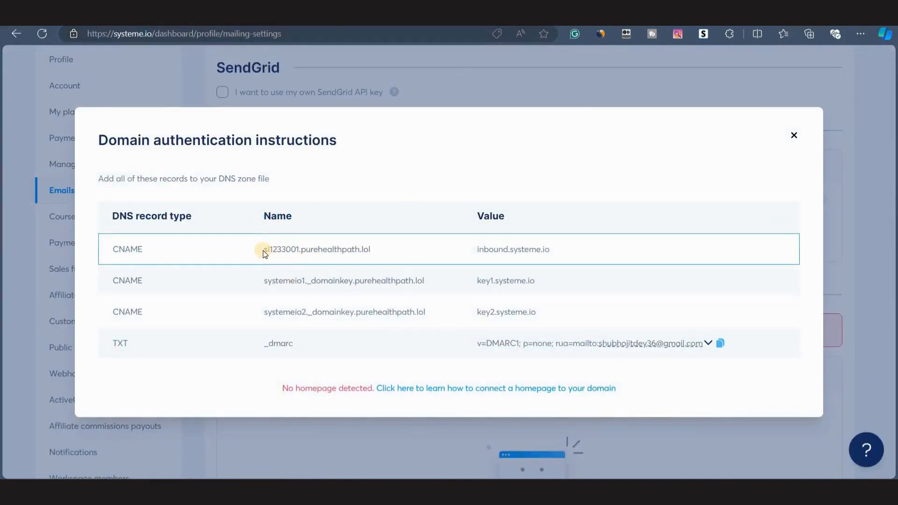
Select the si1233001 host name of the first CNAME record and switch to the Namecheap tab.
{"action": "left_click_drag", "start_coordinate": [272, 248], "coordinate": [299, 250]}
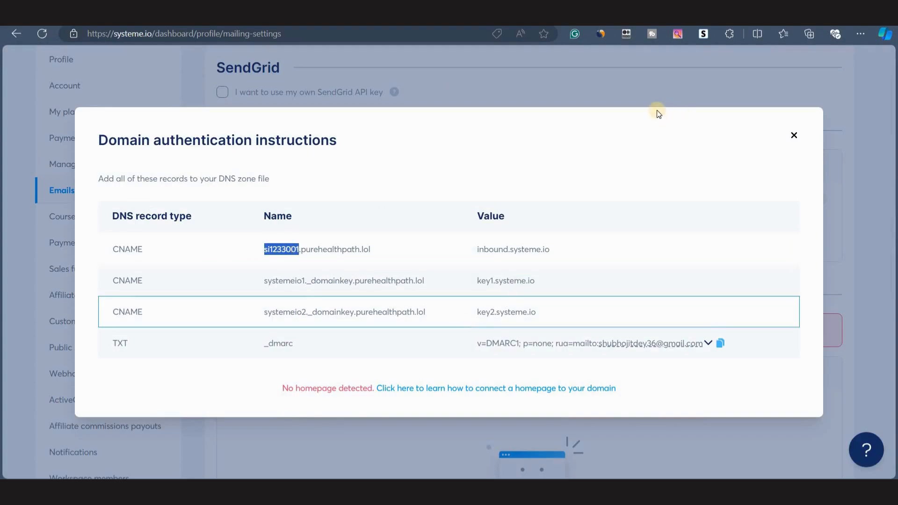
{"action": "key", "text": "ctrl+Tab"}
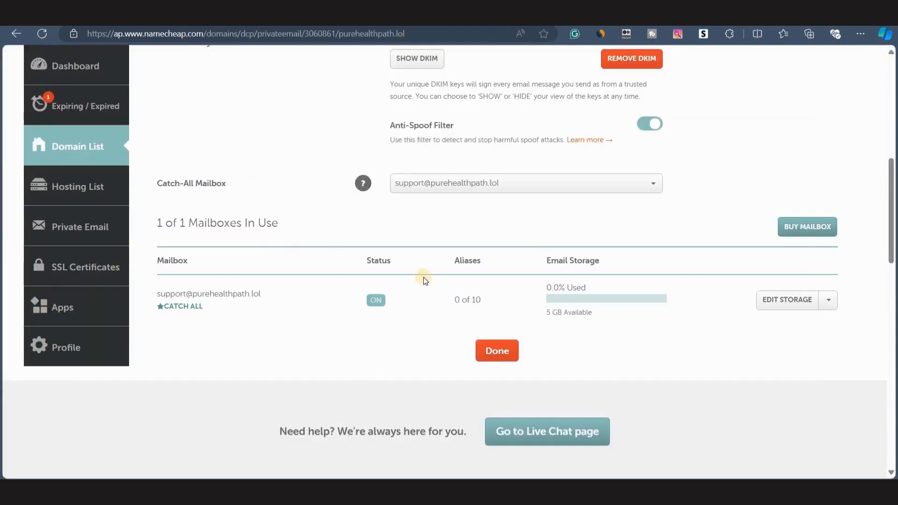
Return to the Namecheap domain list, signing in with the saved account's password.
{"action": "scroll", "coordinate": [423, 276], "scroll_direction": "up", "scroll_amount": 8}
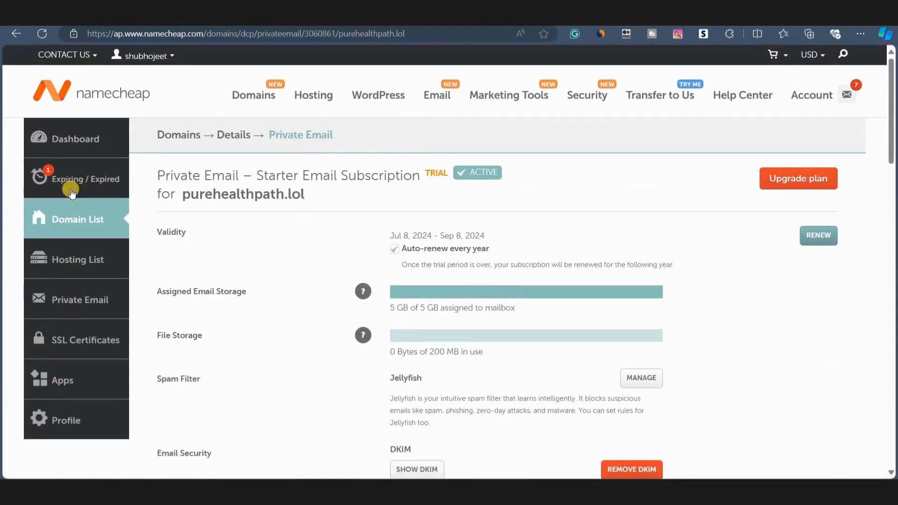
{"action": "left_click", "coordinate": [179, 137]}
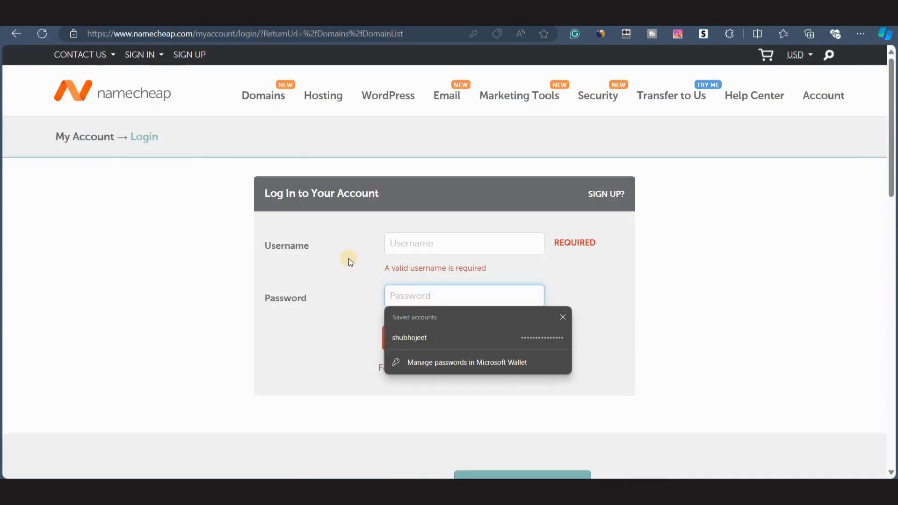
{"action": "left_click", "coordinate": [349, 258]}
{"action": "left_click", "coordinate": [404, 298]}
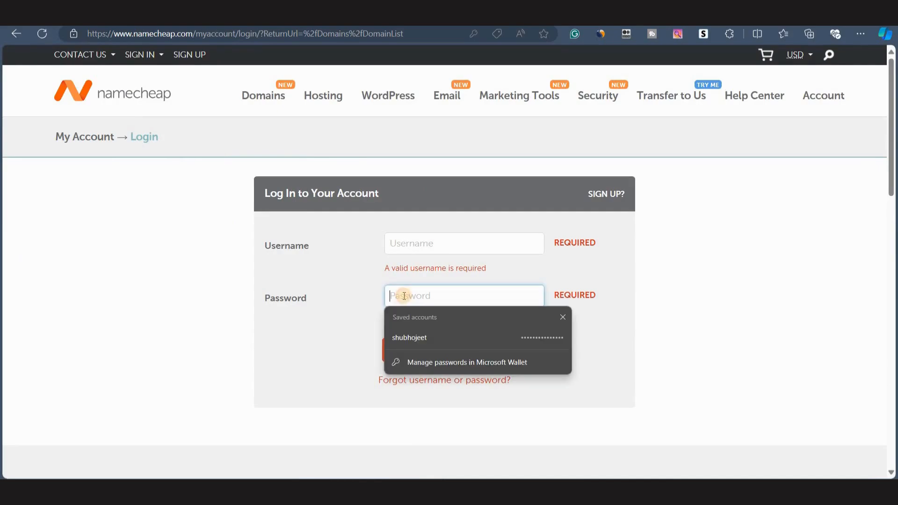
{"action": "left_click", "coordinate": [462, 332]}
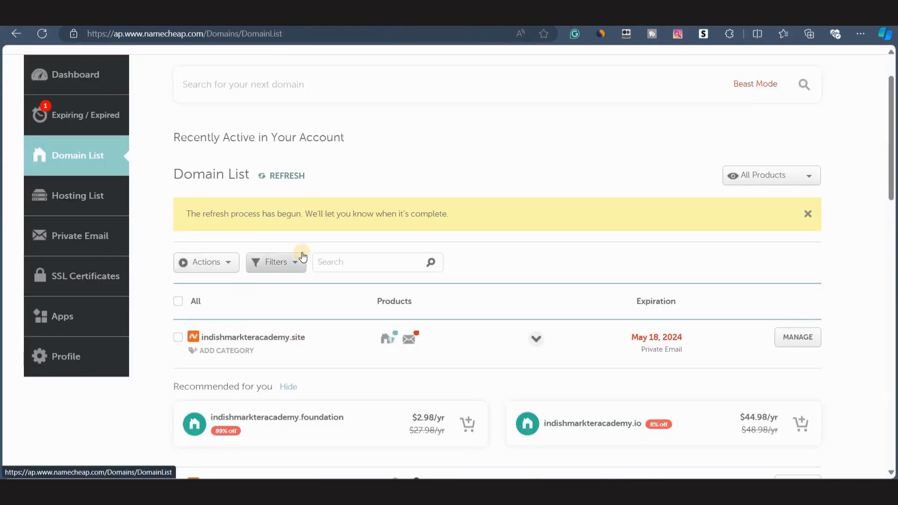
Open the Advanced DNS host records for purehealthpath.lol.
{"action": "scroll", "coordinate": [287, 397], "scroll_direction": "down", "scroll_amount": 4}
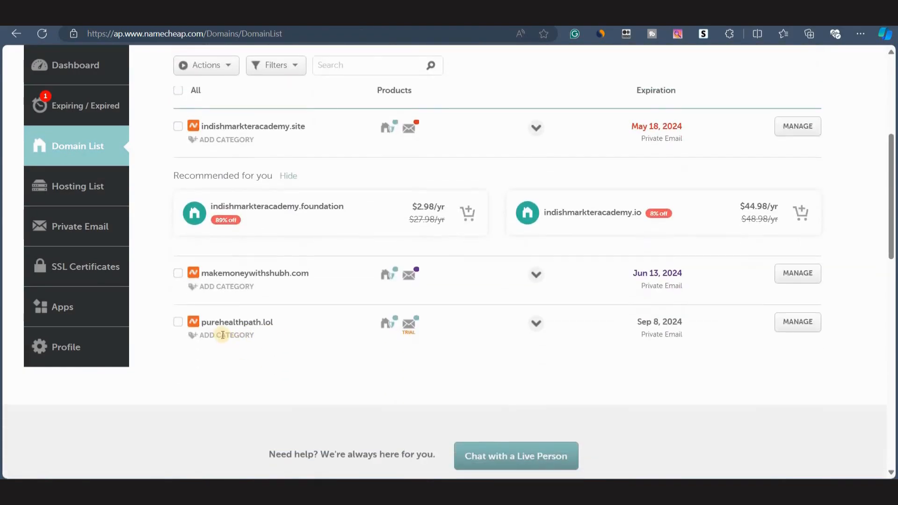
{"action": "left_click", "coordinate": [795, 327]}
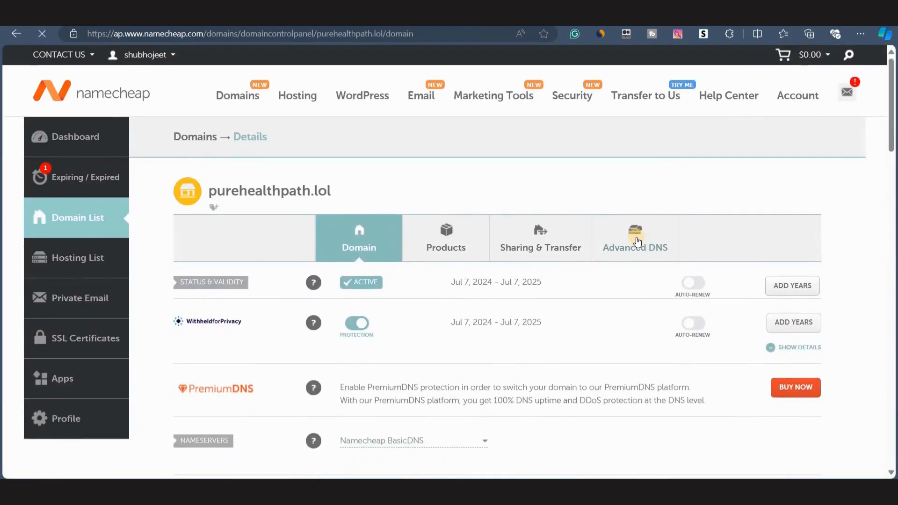
{"action": "left_click", "coordinate": [640, 234]}
{"action": "scroll", "coordinate": [300, 360], "scroll_direction": "down", "scroll_amount": 3}
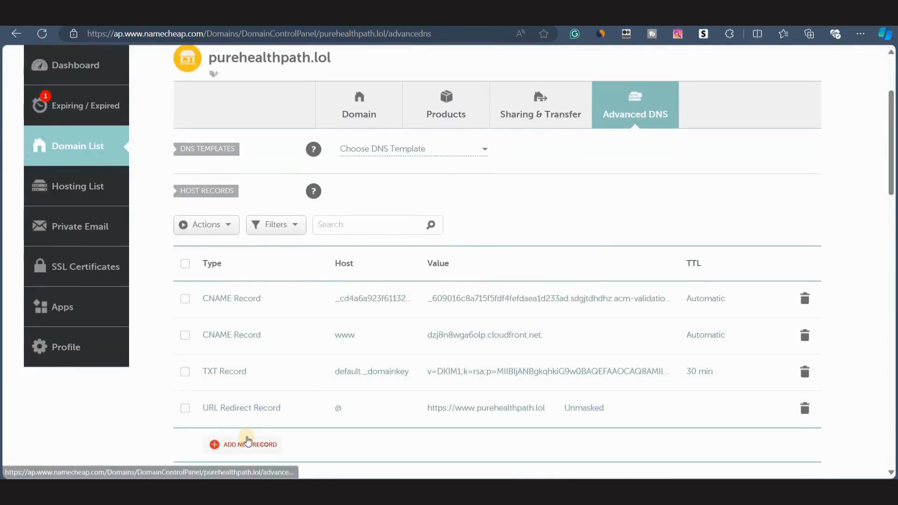
{"action": "scroll", "coordinate": [219, 435], "scroll_direction": "down", "scroll_amount": 1}
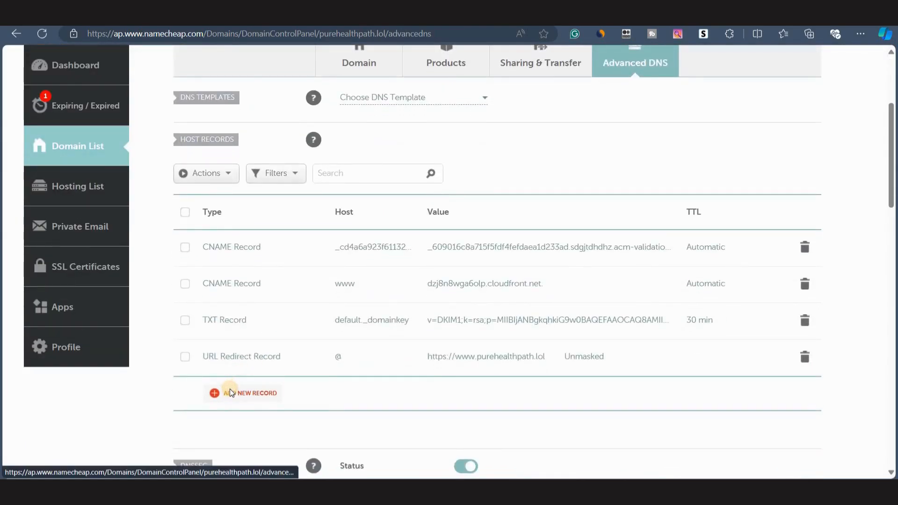
Add a CNAME record with host si1233001 and target inbound.systeme.io copied from systeme.io, and save it.
{"action": "left_click", "coordinate": [230, 392]}
{"action": "scroll", "coordinate": [252, 290], "scroll_direction": "down", "scroll_amount": 3}
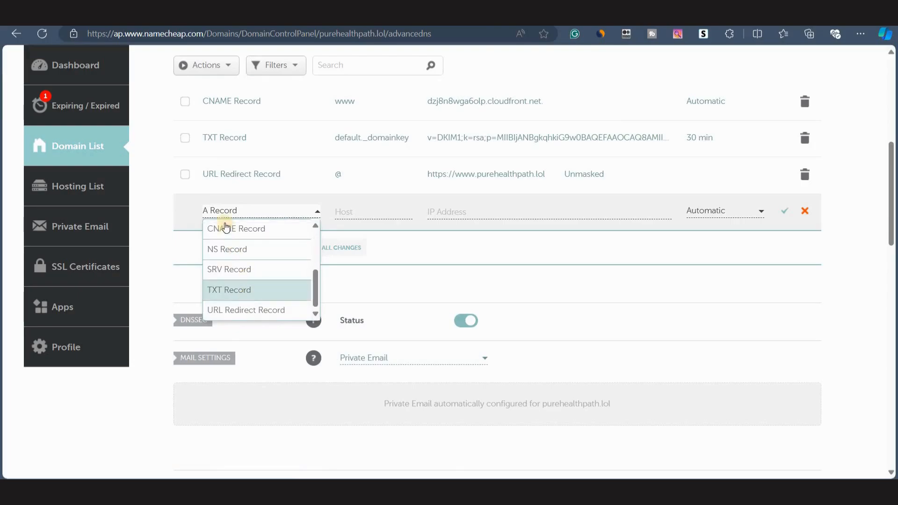
{"action": "left_click", "coordinate": [222, 227]}
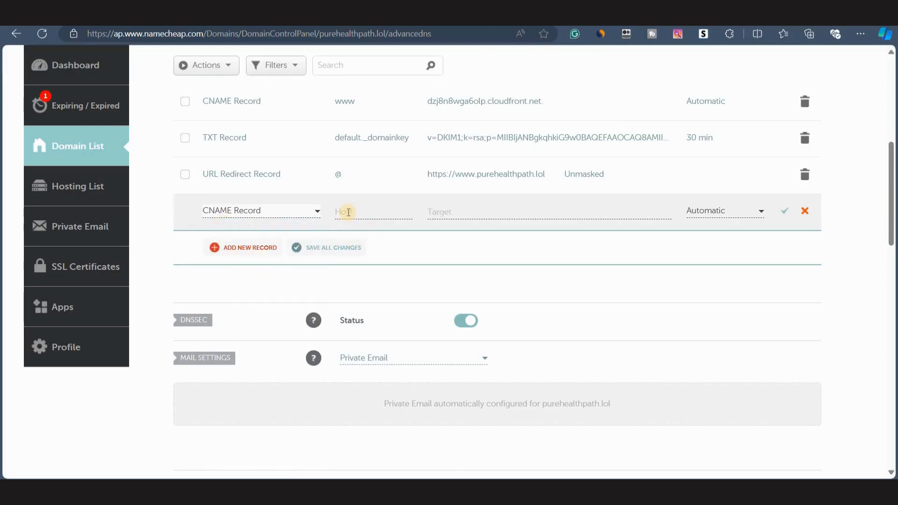
{"action": "left_click", "coordinate": [348, 212]}
{"action": "type", "text": "si1233001"}
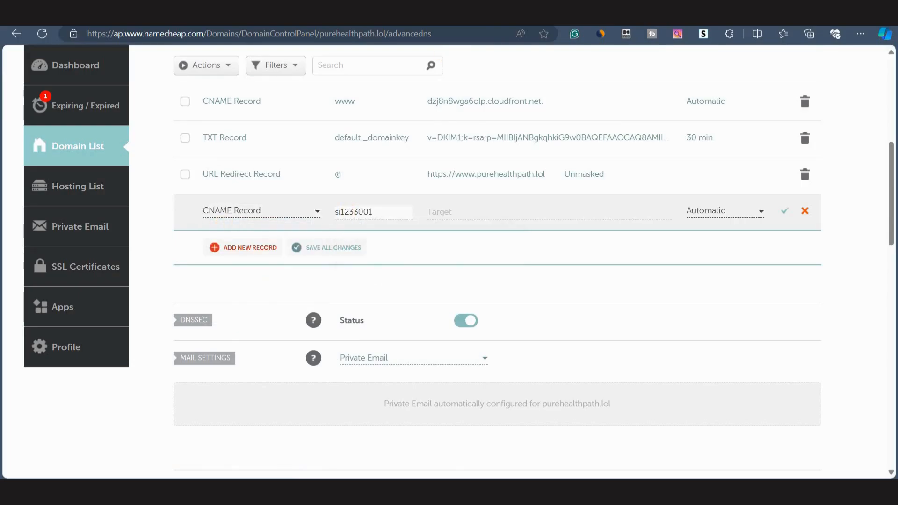
{"action": "key", "text": "ctrl+Tab"}
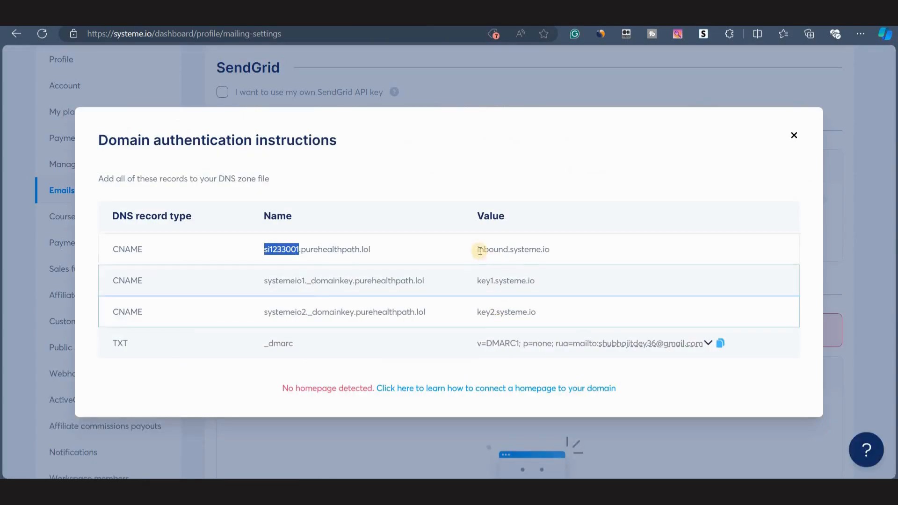
{"action": "left_click_drag", "start_coordinate": [476, 248], "coordinate": [568, 254]}
{"action": "key", "text": "ctrl+c"}
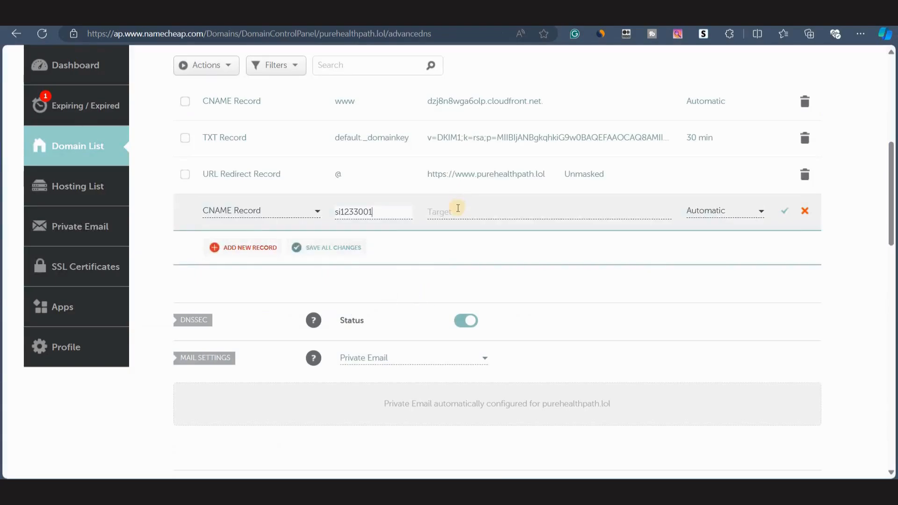
{"action": "left_click", "coordinate": [457, 208]}
{"action": "key", "text": "ctrl+v"}
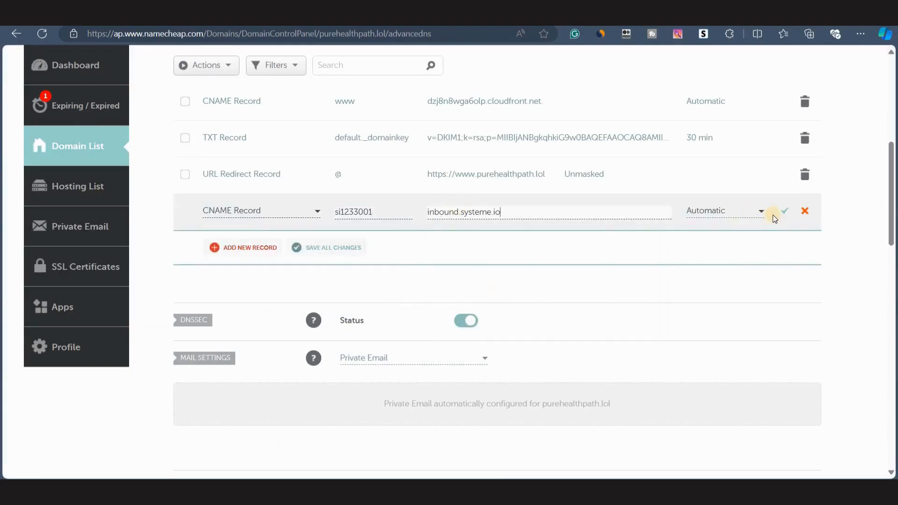
{"action": "left_click", "coordinate": [782, 217]}
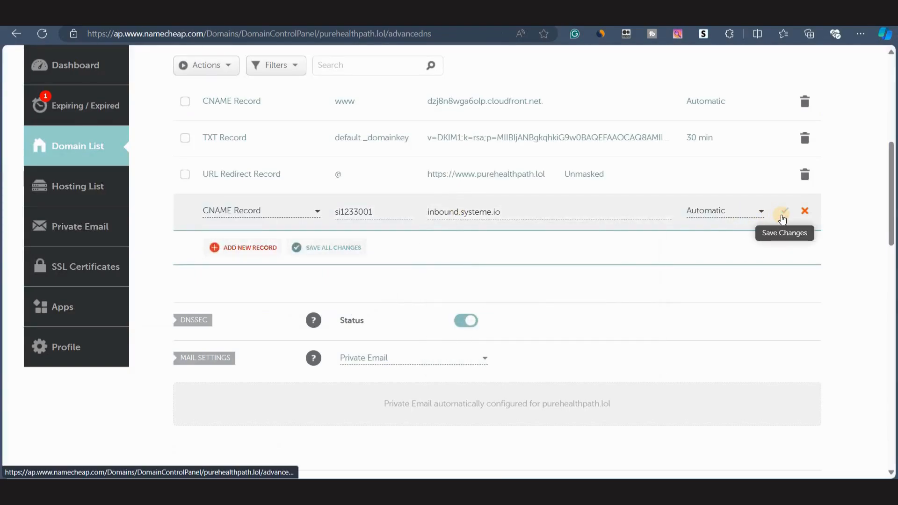
Add and save a CNAME record with host systemeio1._domainkey and target key1.systeme.io, copying both from systeme.io.
{"action": "left_click", "coordinate": [375, 17]}
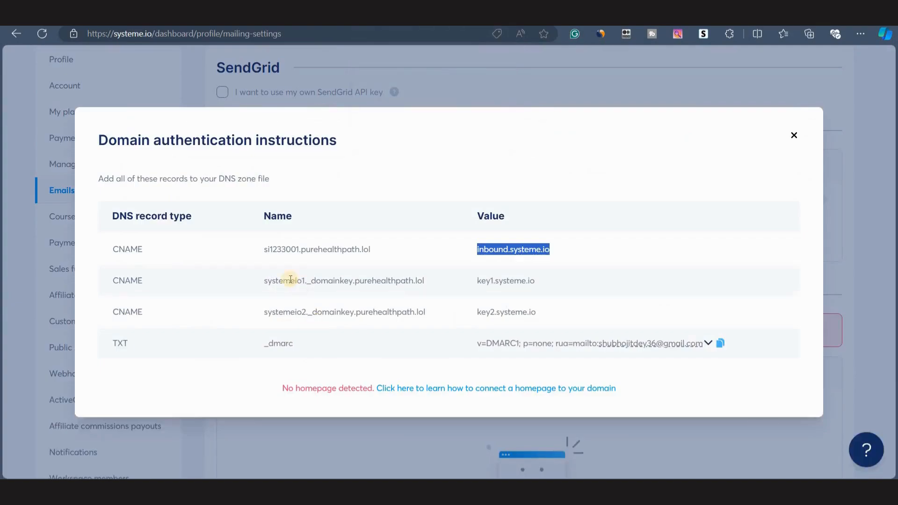
{"action": "left_click_drag", "start_coordinate": [264, 281], "coordinate": [352, 287]}
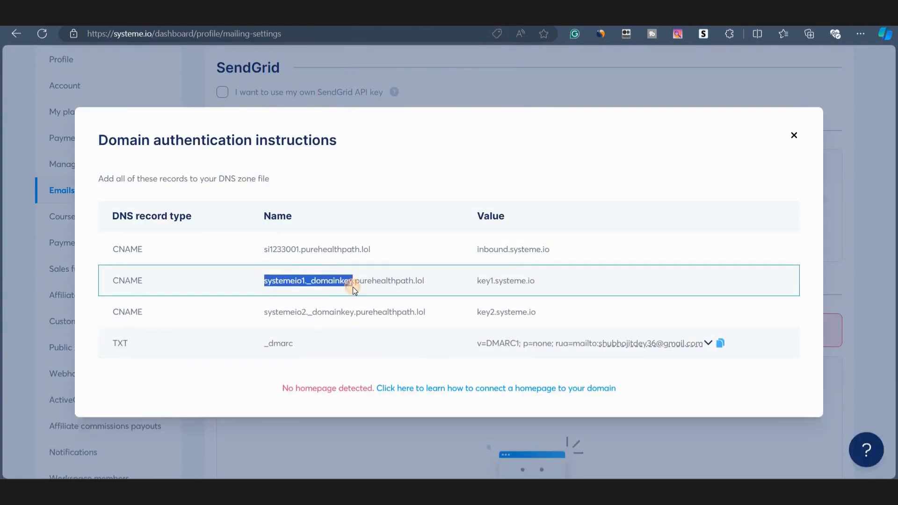
{"action": "key", "text": "ctrl+c"}
{"action": "key", "text": "ctrl+Tab"}
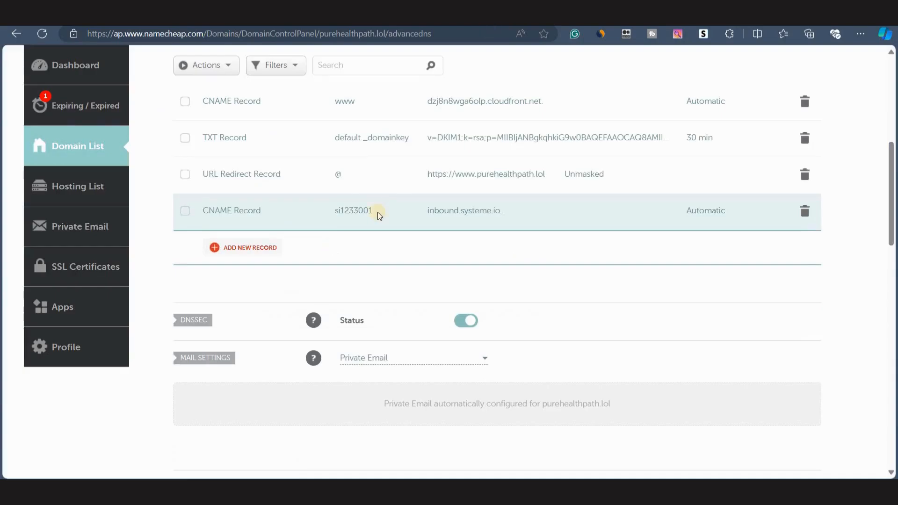
{"action": "left_click", "coordinate": [250, 247]}
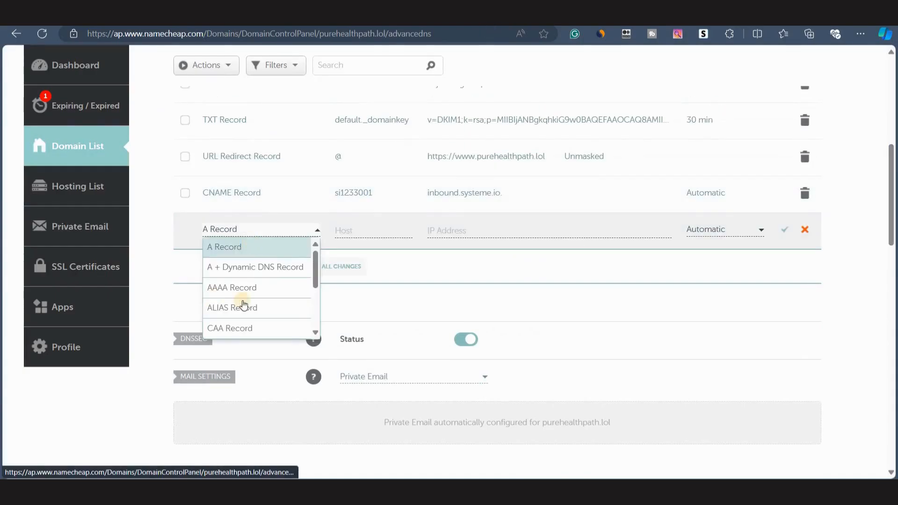
{"action": "scroll", "coordinate": [271, 296], "scroll_direction": "down", "scroll_amount": 3}
{"action": "left_click", "coordinate": [254, 249]}
{"action": "left_click", "coordinate": [357, 232]}
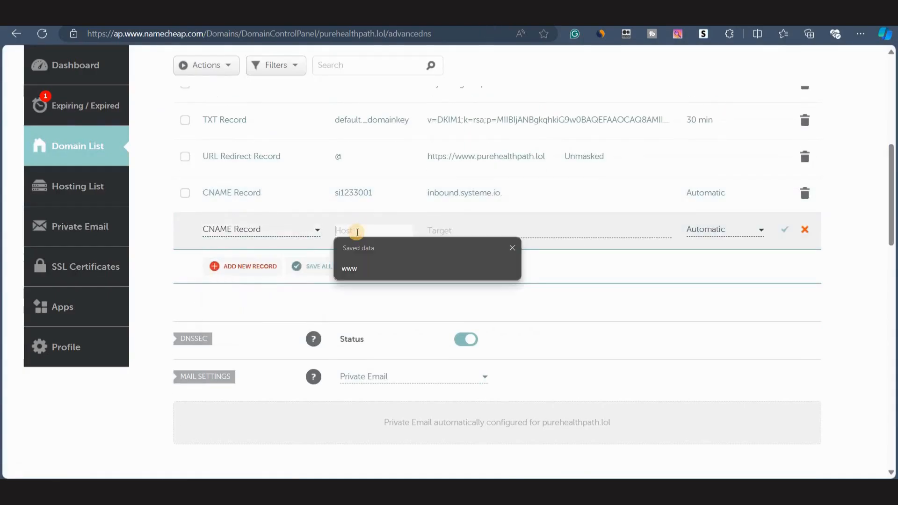
{"action": "key", "text": "ctrl+v"}
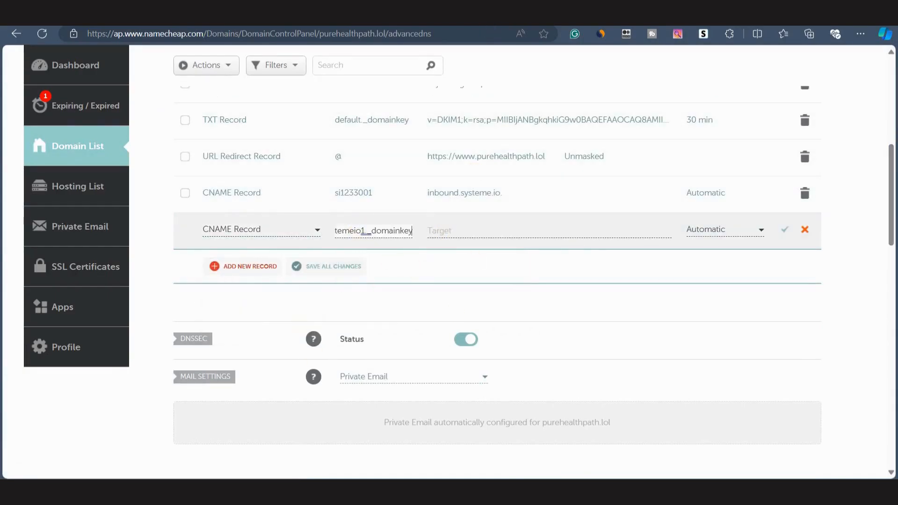
{"action": "key", "text": "ctrl+Tab"}
{"action": "left_click_drag", "start_coordinate": [476, 280], "coordinate": [555, 280]}
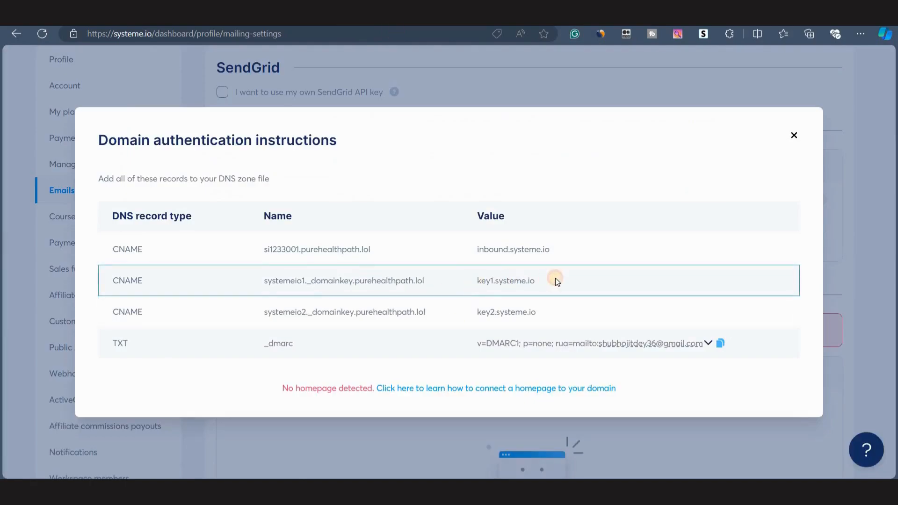
{"action": "key", "text": "ctrl+Tab"}
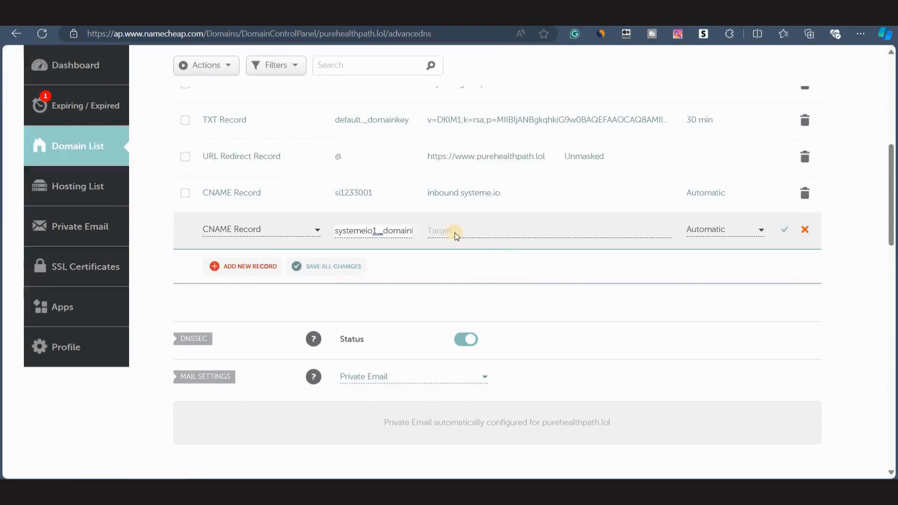
{"action": "left_click", "coordinate": [469, 230]}
{"action": "key", "text": "ctrl+v"}
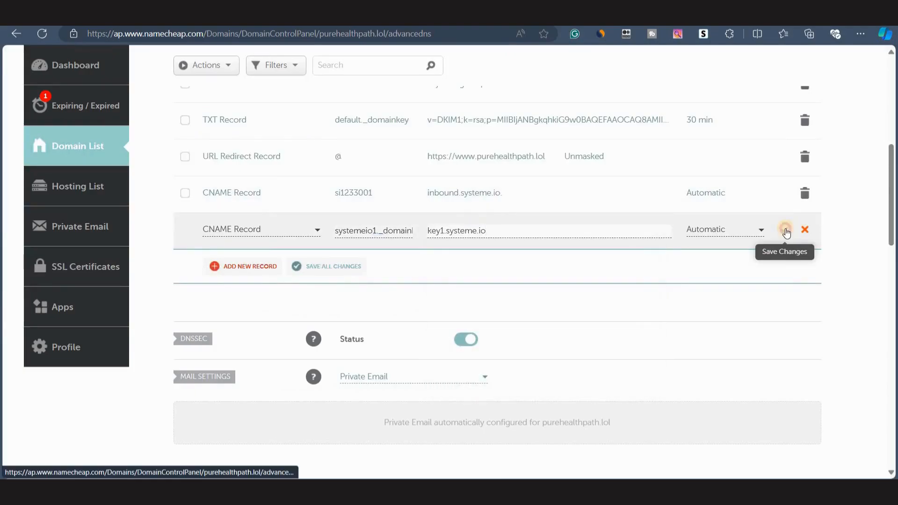
{"action": "left_click", "coordinate": [784, 229]}
Add and save a CNAME record with host systemeio2._domainkey and target key2.systeme.io, copying both from systeme.io.
{"action": "key", "text": "ctrl+Tab"}
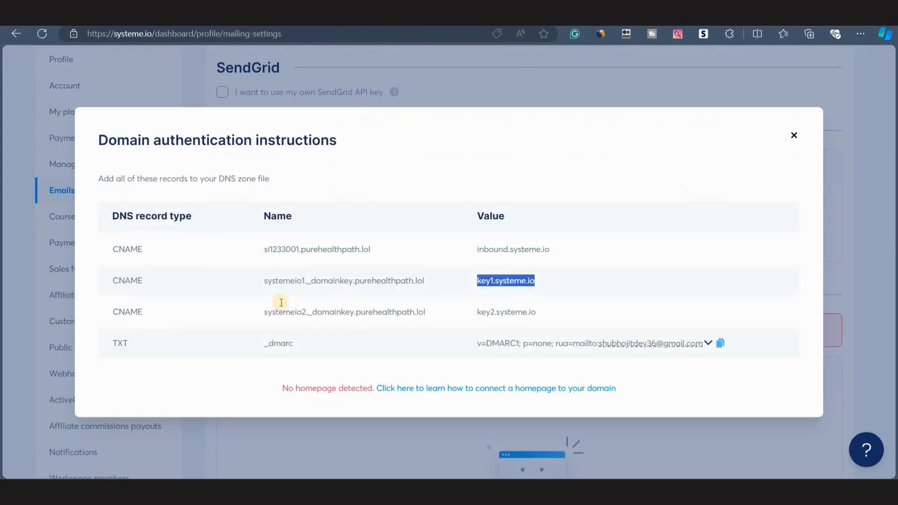
{"action": "left_click_drag", "start_coordinate": [265, 312], "coordinate": [354, 312]}
{"action": "key", "text": "ctrl+Tab"}
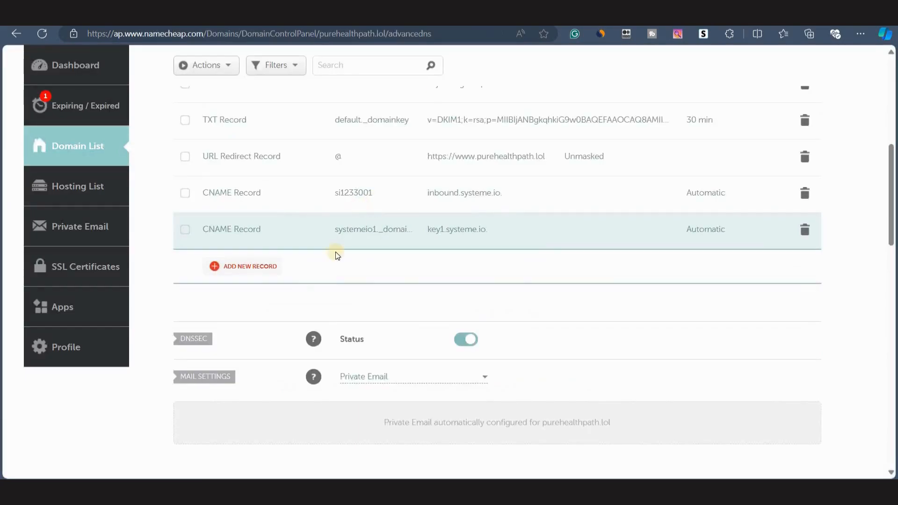
{"action": "left_click", "coordinate": [260, 272]}
{"action": "left_click", "coordinate": [244, 327]}
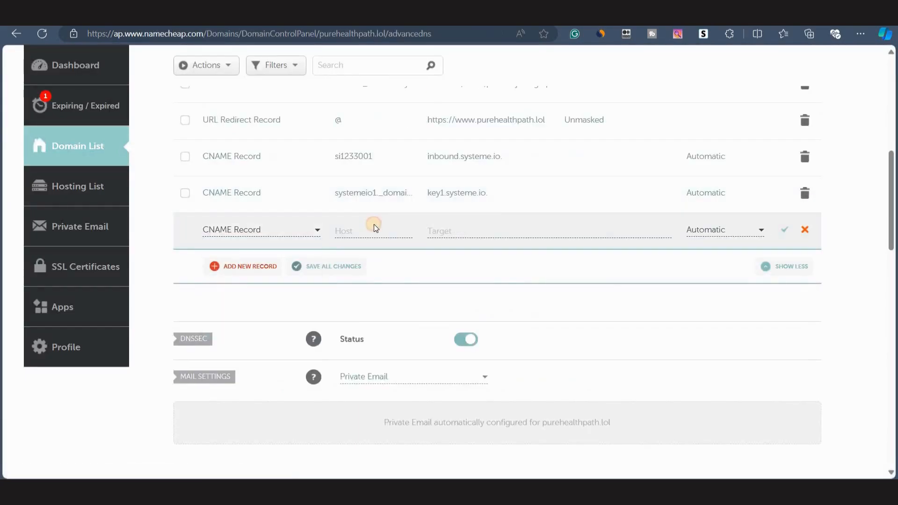
{"action": "left_click", "coordinate": [371, 227]}
{"action": "key", "text": "ctrl+v"}
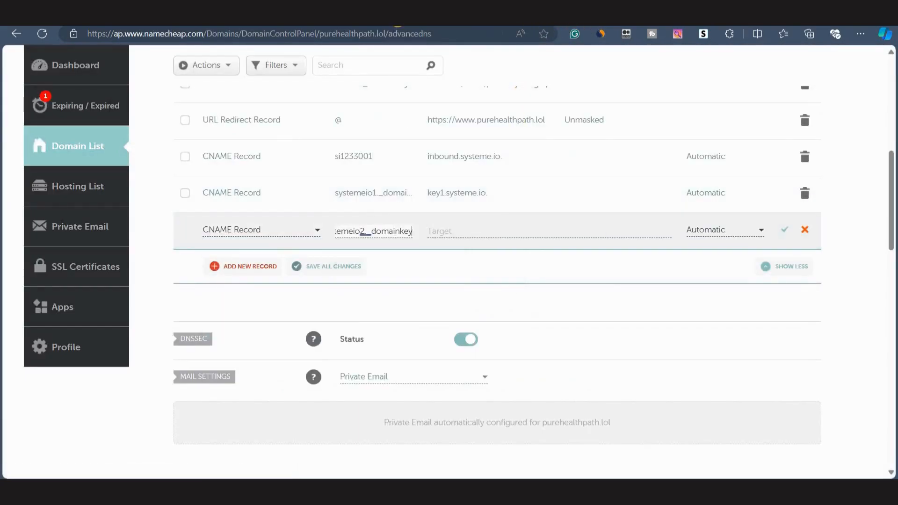
{"action": "key", "text": "ctrl+Tab"}
{"action": "left_click_drag", "start_coordinate": [476, 312], "coordinate": [546, 313]}
{"action": "key", "text": "ctrl+Tab"}
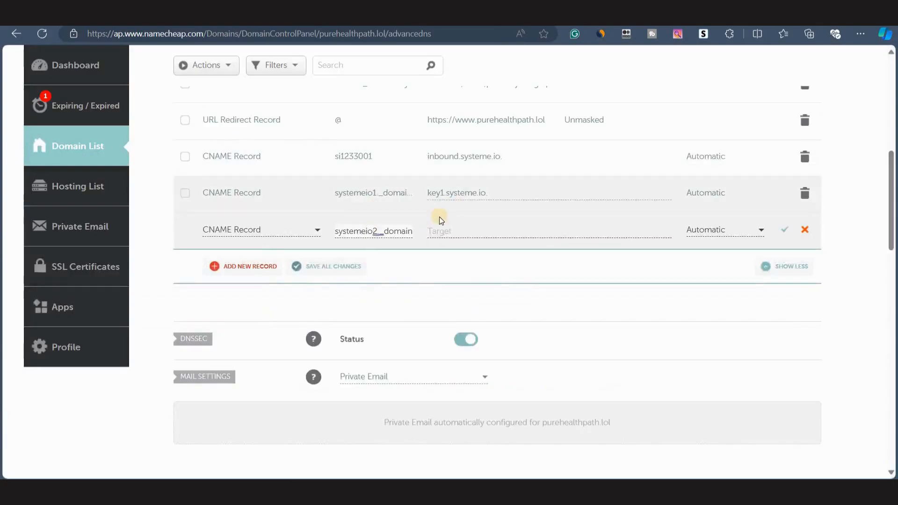
{"action": "left_click", "coordinate": [442, 228]}
{"action": "key", "text": "ctrl+v"}
{"action": "left_click", "coordinate": [784, 230]}
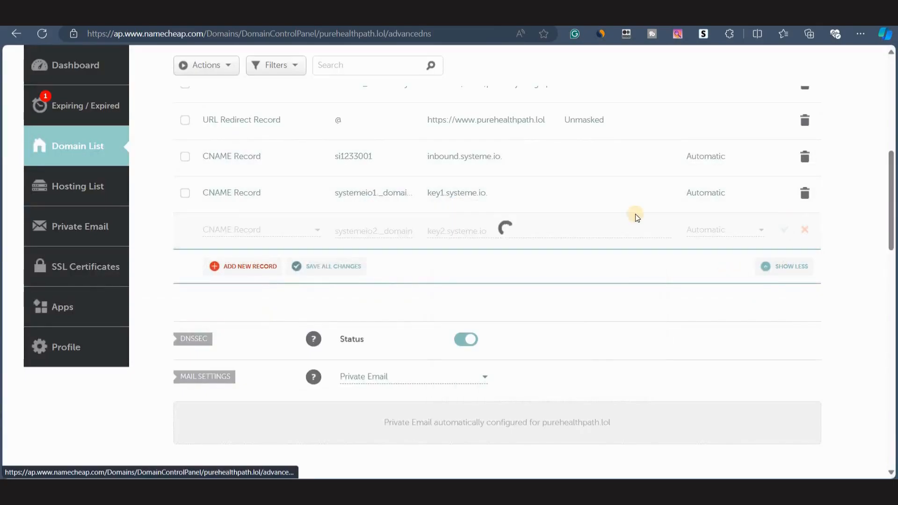
Start a new TXT record in Namecheap and paste the host _dmarc copied from the systeme.io instructions.
{"action": "key", "text": "ctrl+Tab"}
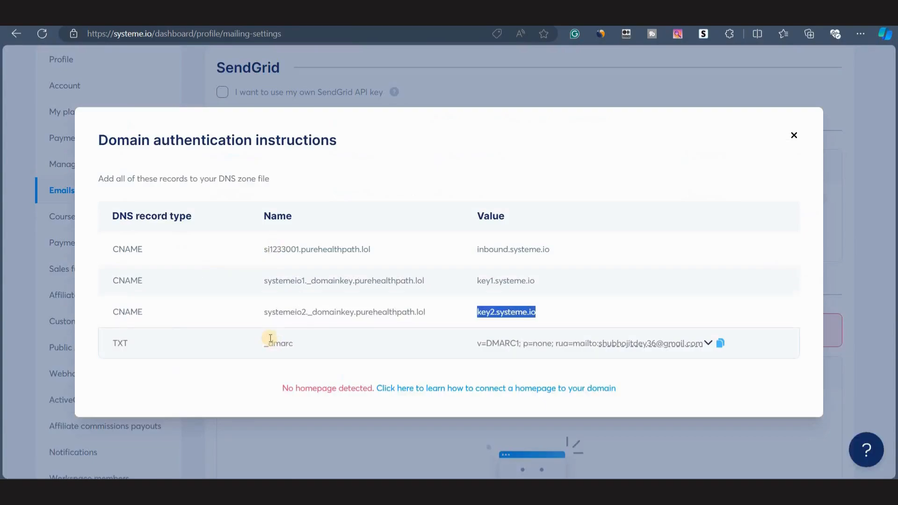
{"action": "left_click_drag", "start_coordinate": [263, 344], "coordinate": [310, 344]}
{"action": "key", "text": "ctrl+c"}
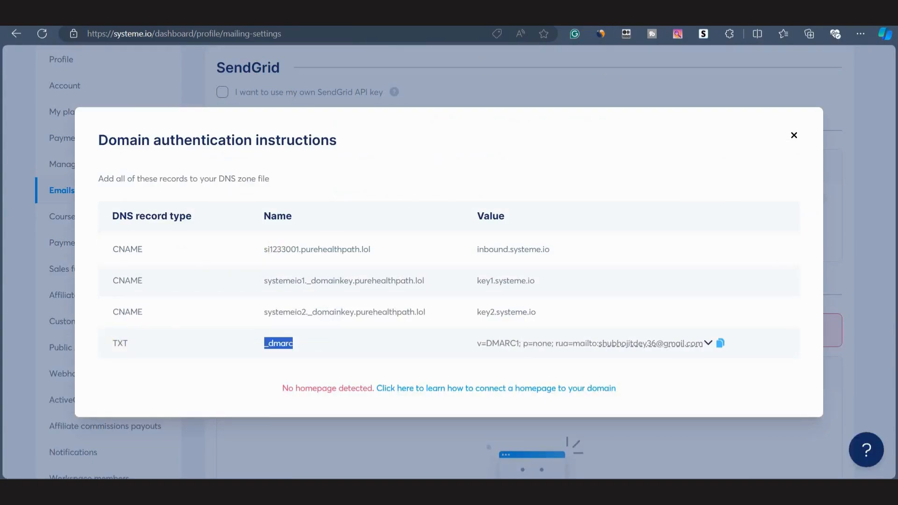
{"action": "key", "text": "ctrl+Tab"}
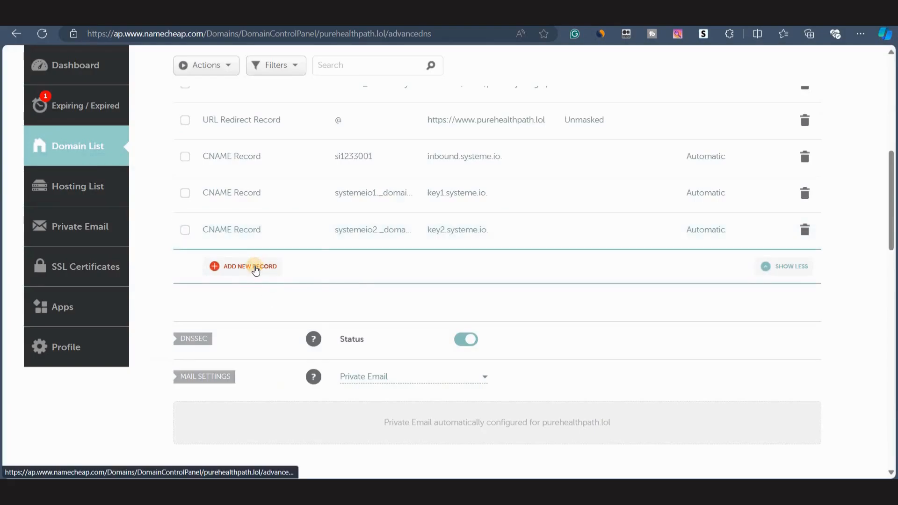
{"action": "left_click", "coordinate": [256, 271]}
{"action": "scroll", "coordinate": [267, 265], "scroll_direction": "down", "scroll_amount": 2}
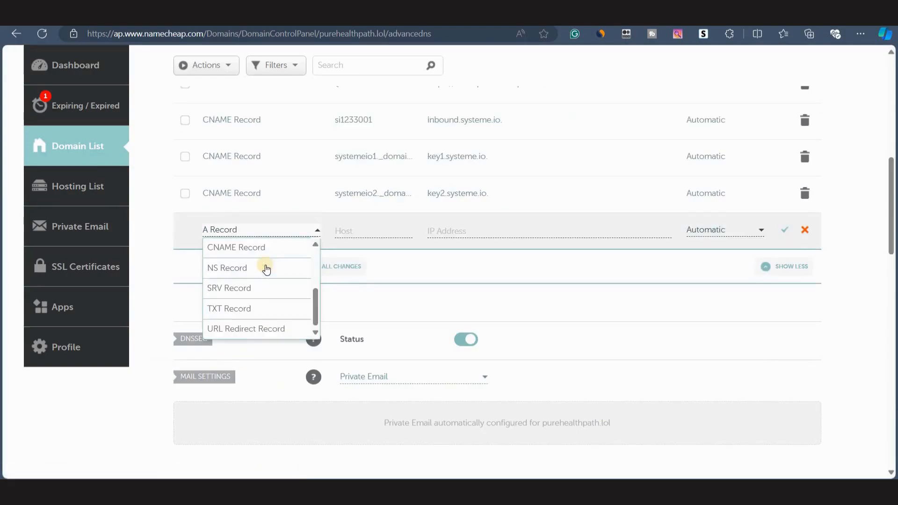
{"action": "left_click", "coordinate": [226, 310]}
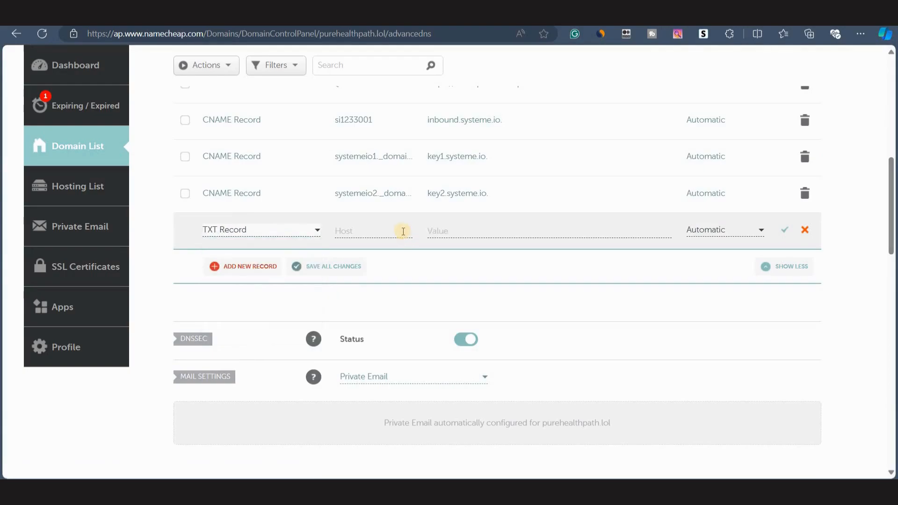
{"action": "left_click", "coordinate": [387, 230]}
{"action": "key", "text": "ctrl+v"}
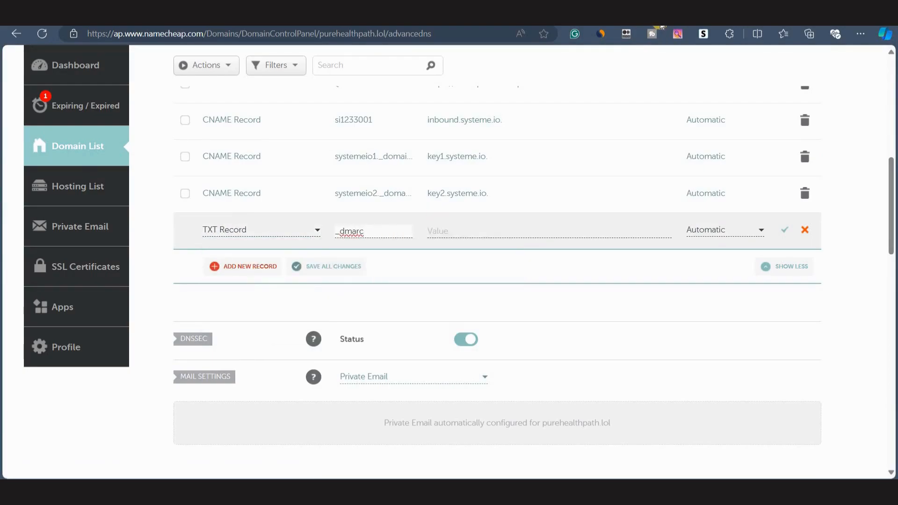
Copy the DMARC value from systeme.io, paste it into the TXT record's value, and save the record.
{"action": "key", "text": "ctrl+Tab"}
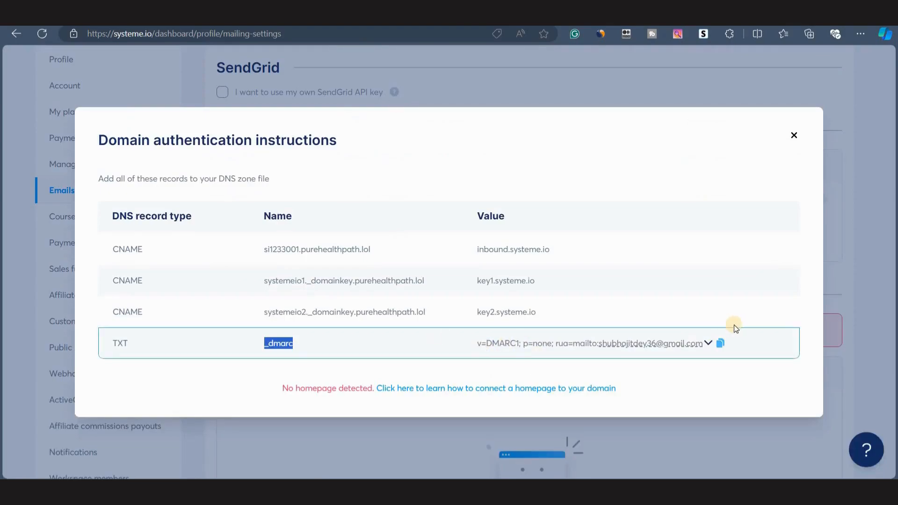
{"action": "left_click", "coordinate": [720, 343]}
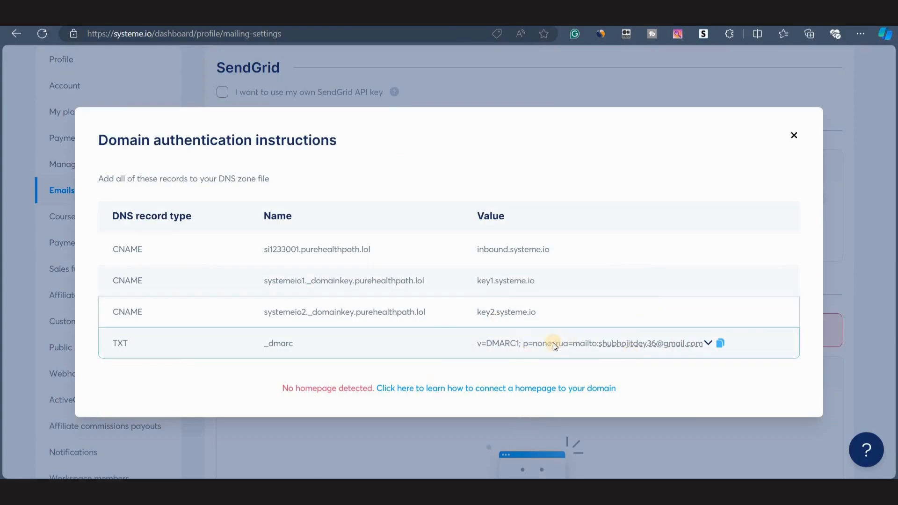
{"action": "left_click", "coordinate": [720, 344]}
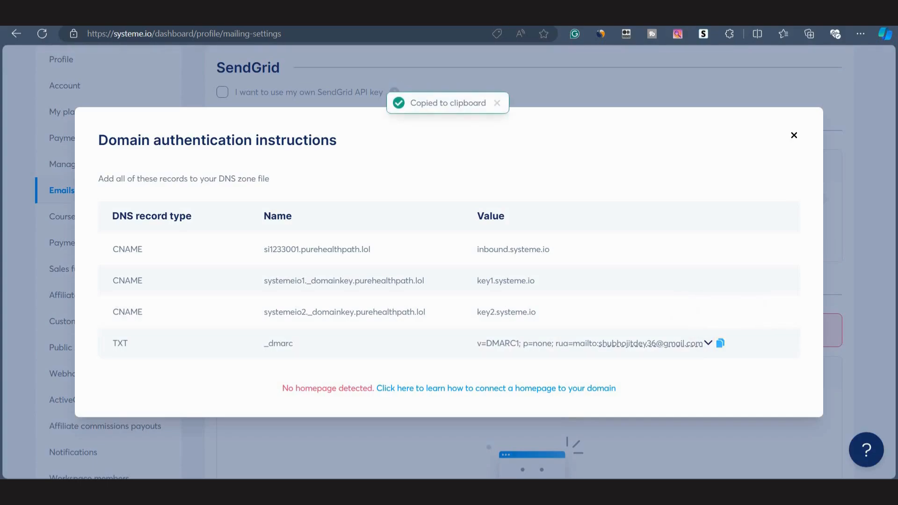
{"action": "left_click", "coordinate": [528, 16]}
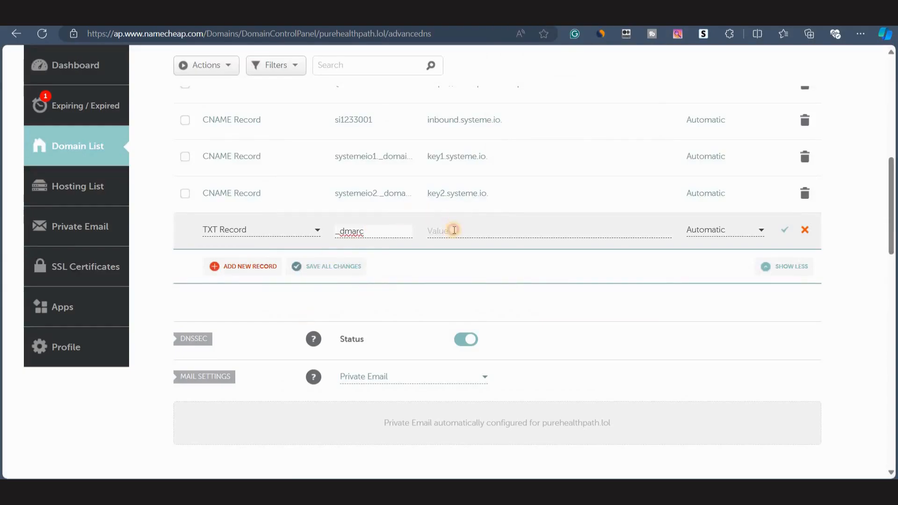
{"action": "left_click", "coordinate": [454, 230]}
{"action": "key", "text": "ctrl+v"}
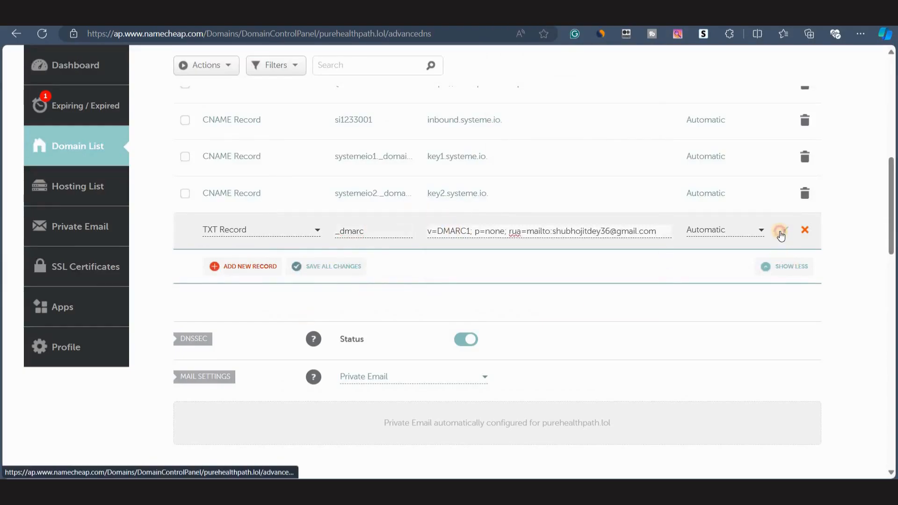
{"action": "left_click", "coordinate": [780, 231]}
Review the full list of DNS host records for purehealthpath.lol.
{"action": "scroll", "coordinate": [507, 294], "scroll_direction": "down", "scroll_amount": 1}
{"action": "scroll", "coordinate": [510, 318], "scroll_direction": "up", "scroll_amount": 5}
{"action": "scroll", "coordinate": [595, 237], "scroll_direction": "down", "scroll_amount": 4}
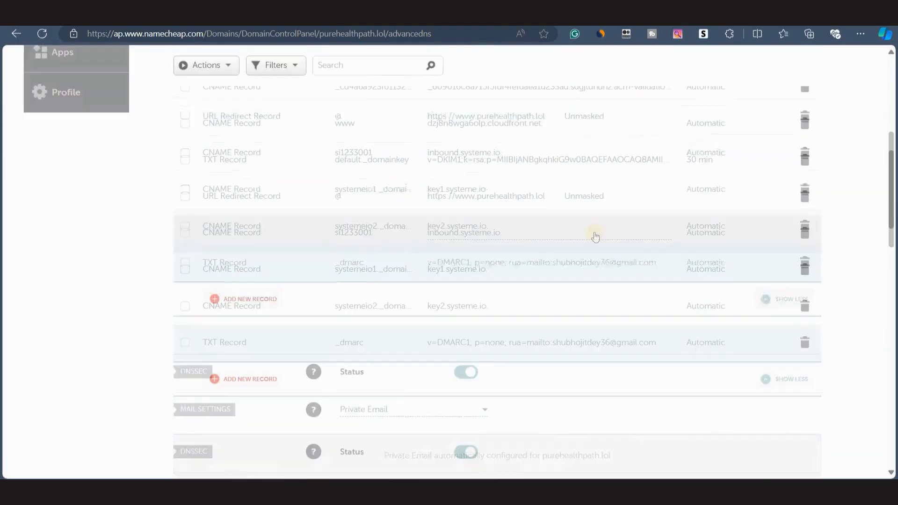
{"action": "scroll", "coordinate": [446, 255], "scroll_direction": "up", "scroll_amount": 1}
{"action": "scroll", "coordinate": [477, 254], "scroll_direction": "down", "scroll_amount": 2}
{"action": "scroll", "coordinate": [477, 253], "scroll_direction": "up", "scroll_amount": 1}
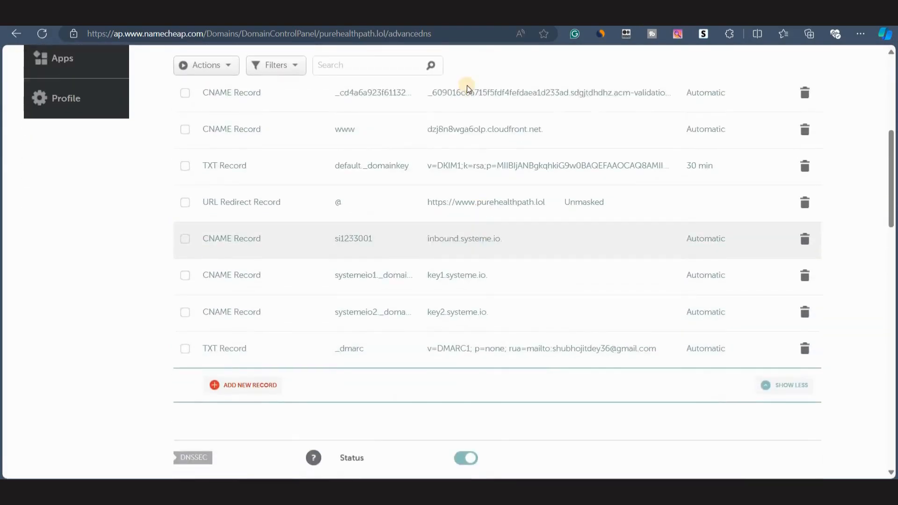
{"action": "scroll", "coordinate": [468, 87], "scroll_direction": "up", "scroll_amount": 2}
{"action": "left_click", "coordinate": [201, 18]}
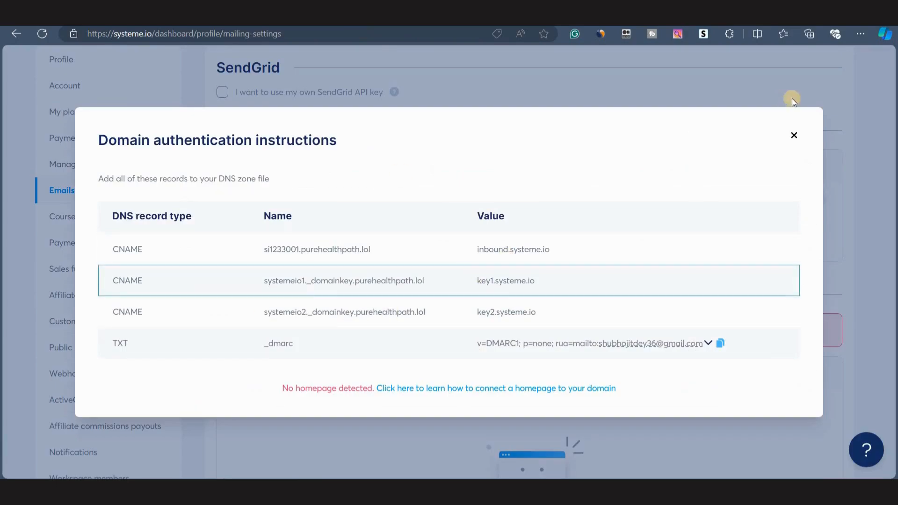
{"action": "left_click", "coordinate": [794, 136]}
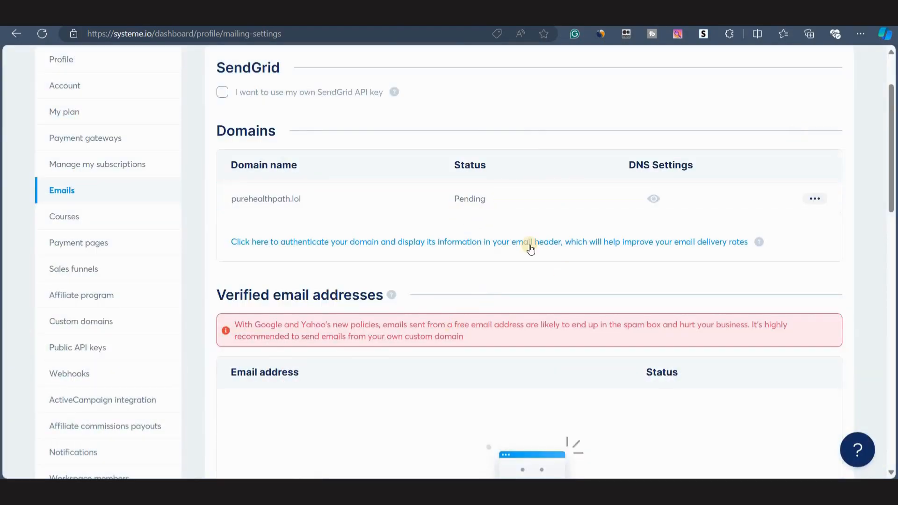
{"action": "scroll", "coordinate": [532, 245], "scroll_direction": "up", "scroll_amount": 1}
{"action": "scroll", "coordinate": [374, 353], "scroll_direction": "down", "scroll_amount": 2}
{"action": "scroll", "coordinate": [374, 356], "scroll_direction": "down", "scroll_amount": 1}
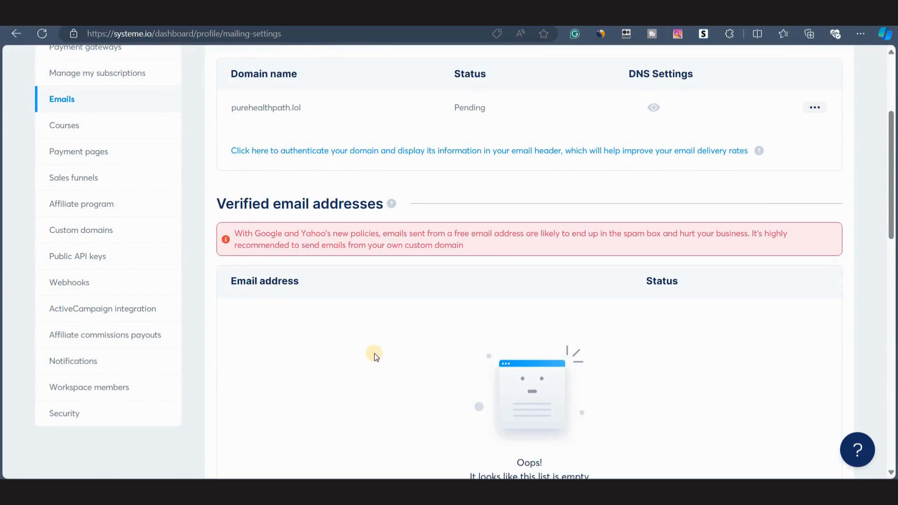
{"action": "scroll", "coordinate": [374, 354], "scroll_direction": "down", "scroll_amount": 4}
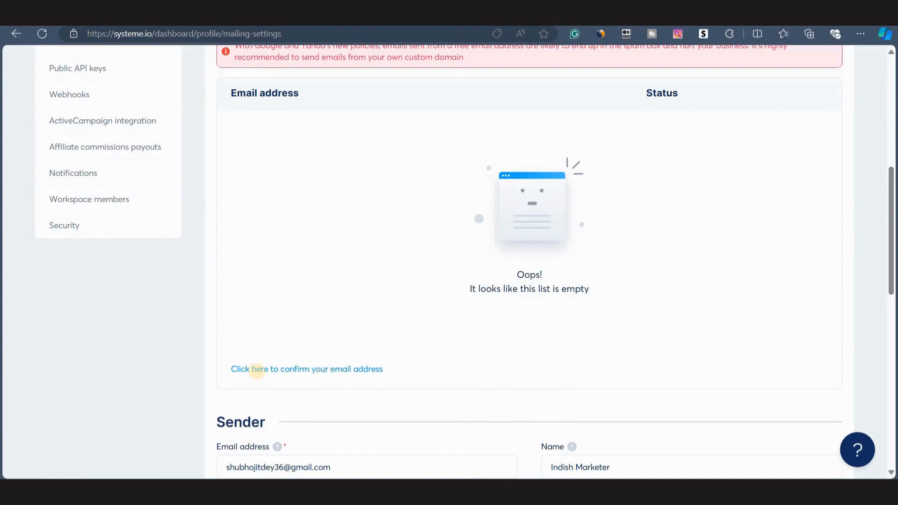
{"action": "left_click", "coordinate": [327, 371]}
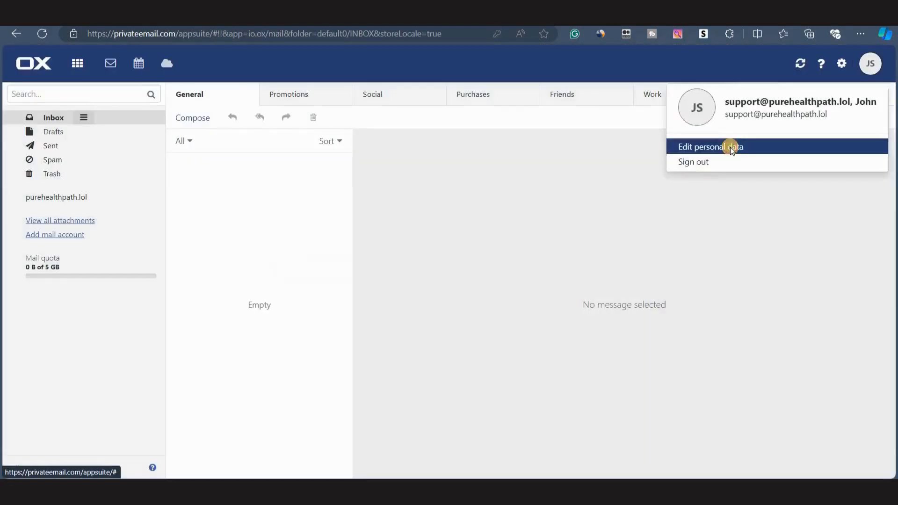
{"action": "left_click", "coordinate": [733, 146]}
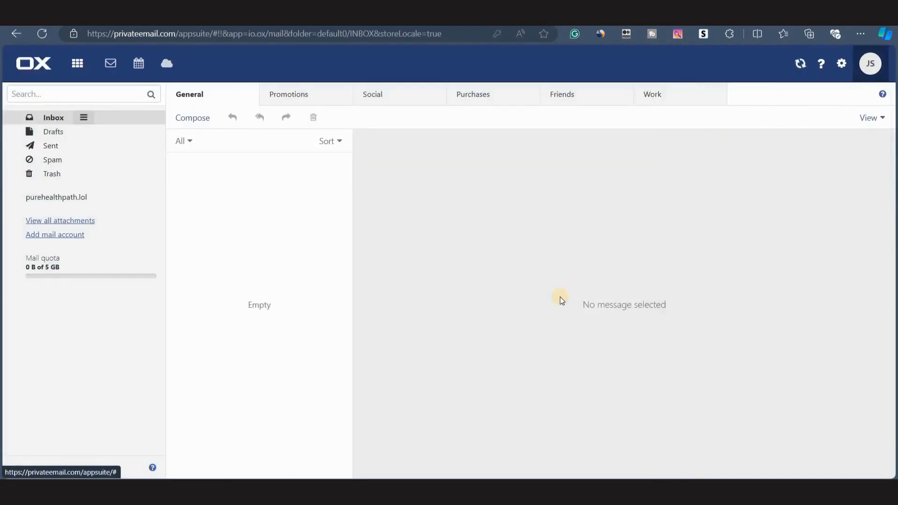
{"action": "triple_click", "coordinate": [425, 213]}
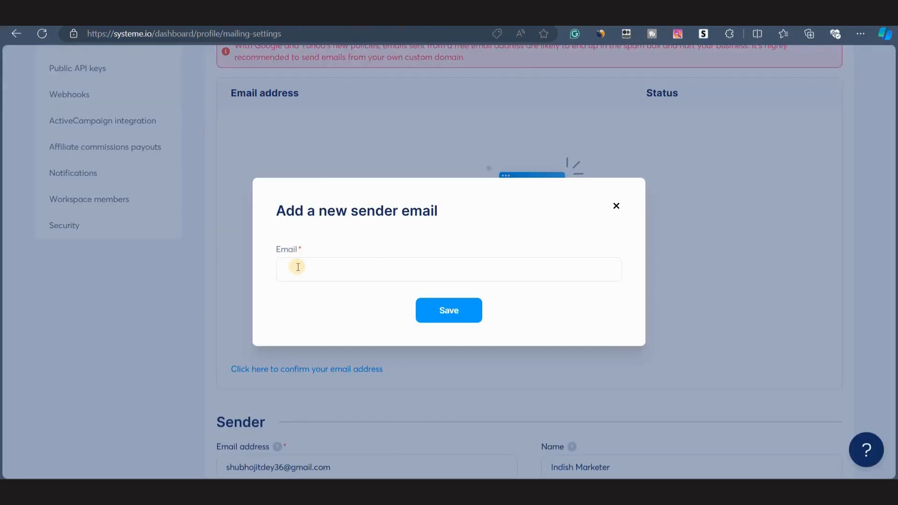
{"action": "left_click", "coordinate": [298, 267]}
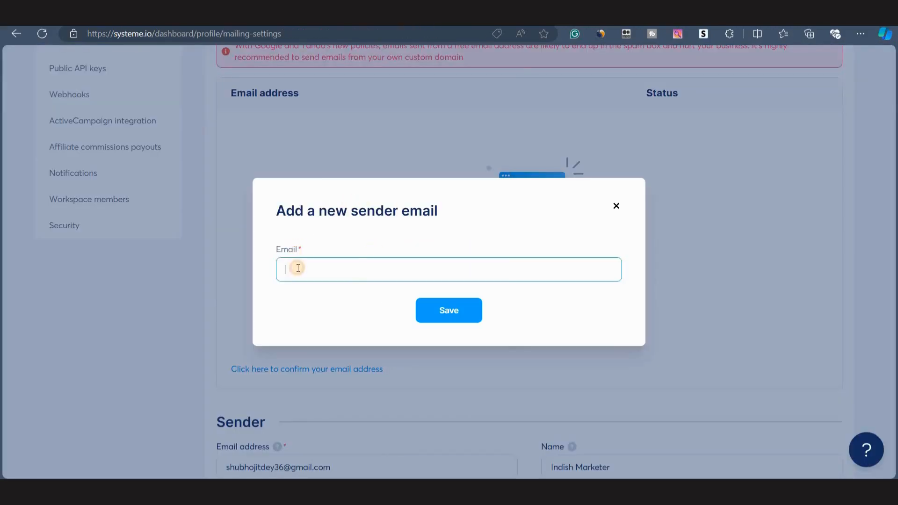
{"action": "key", "text": "ctrl+v"}
{"action": "key", "text": "Escape"}
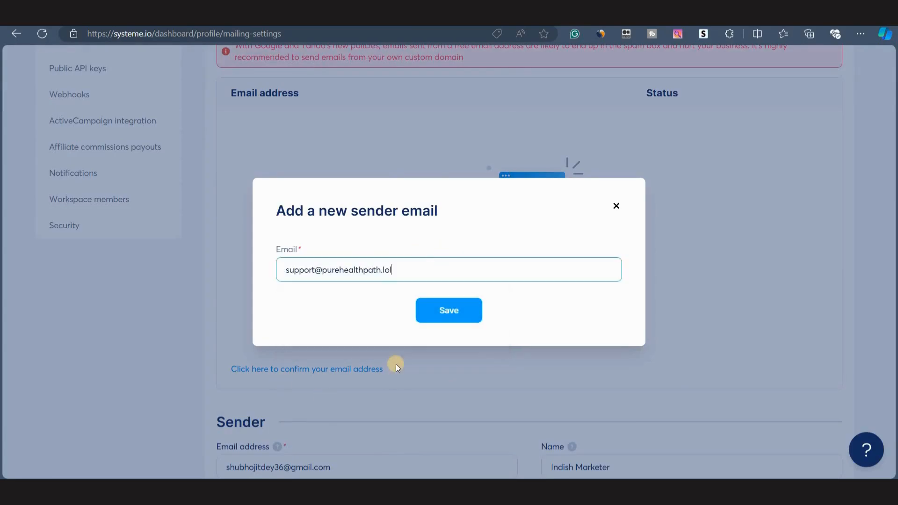
{"action": "left_click", "coordinate": [421, 321]}
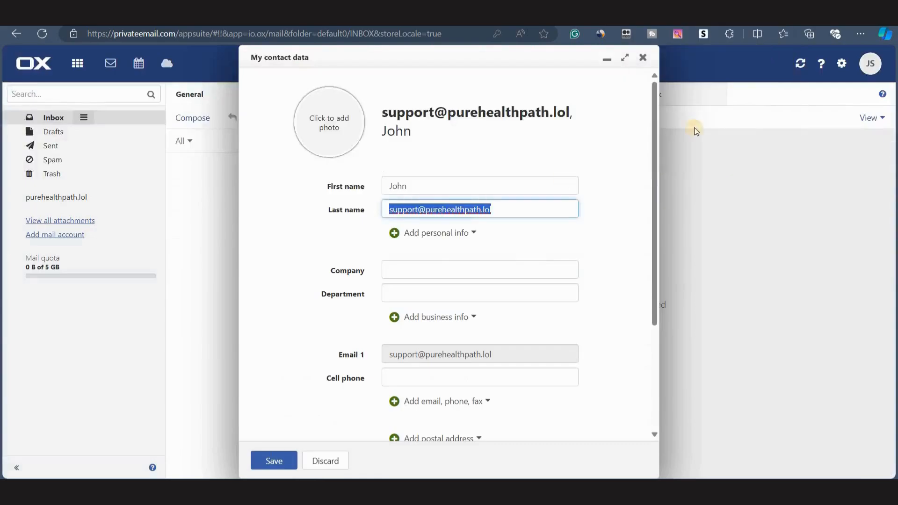
Open the systeme.io confirmation email in the Private Email inbox and confirm the sender address, returning to mailing settings.
{"action": "key", "text": "Escape"}
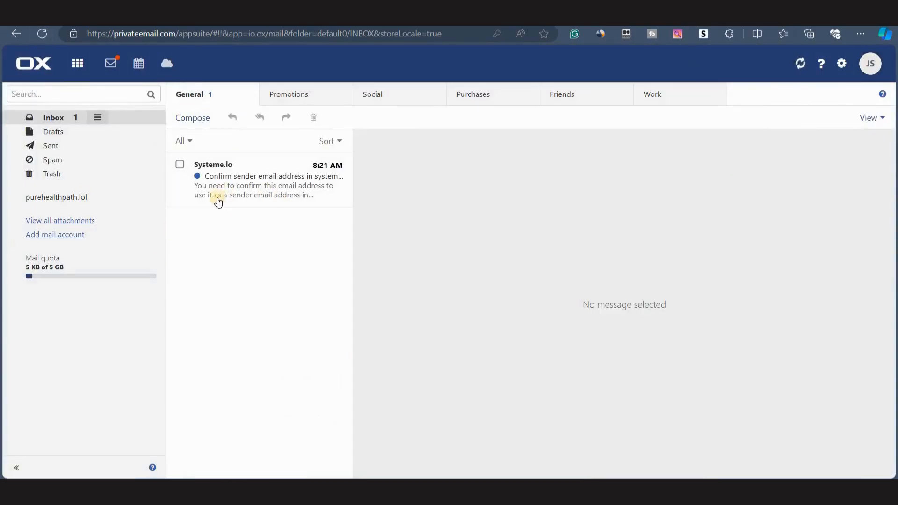
{"action": "left_click", "coordinate": [230, 192]}
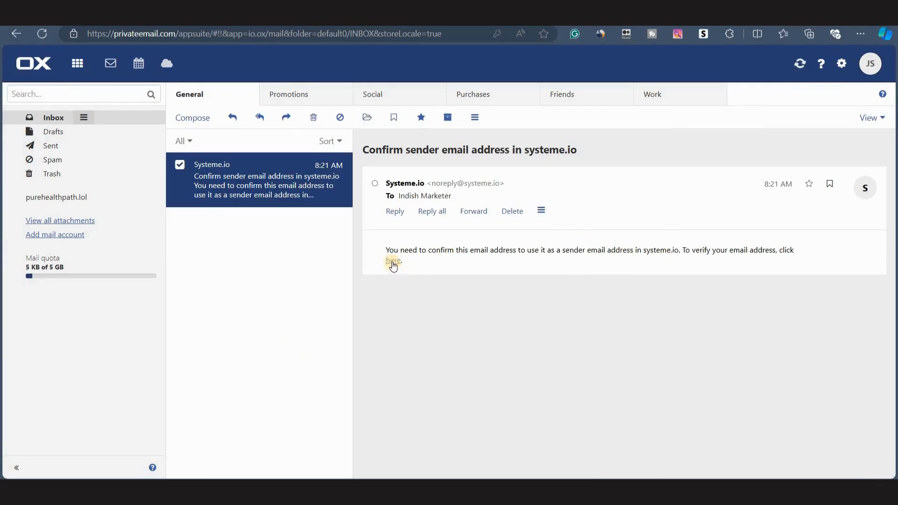
{"action": "left_click", "coordinate": [393, 262]}
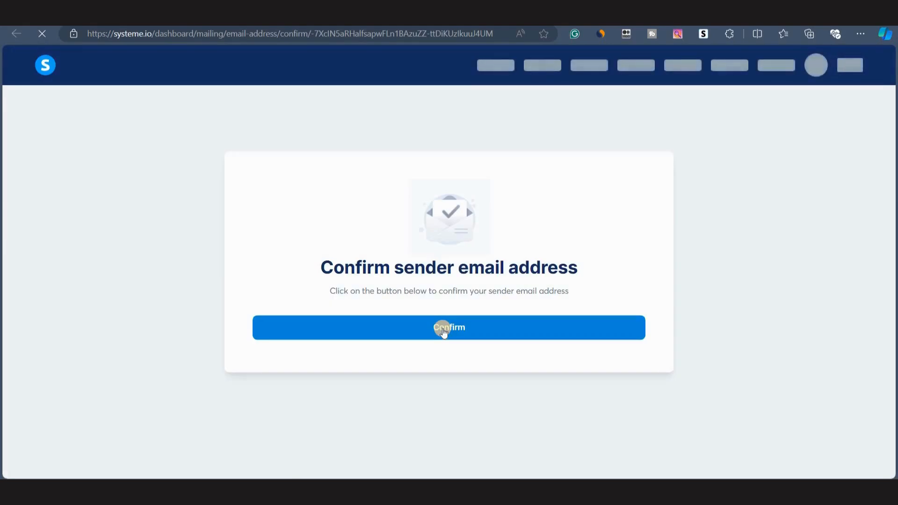
{"action": "left_click", "coordinate": [443, 331]}
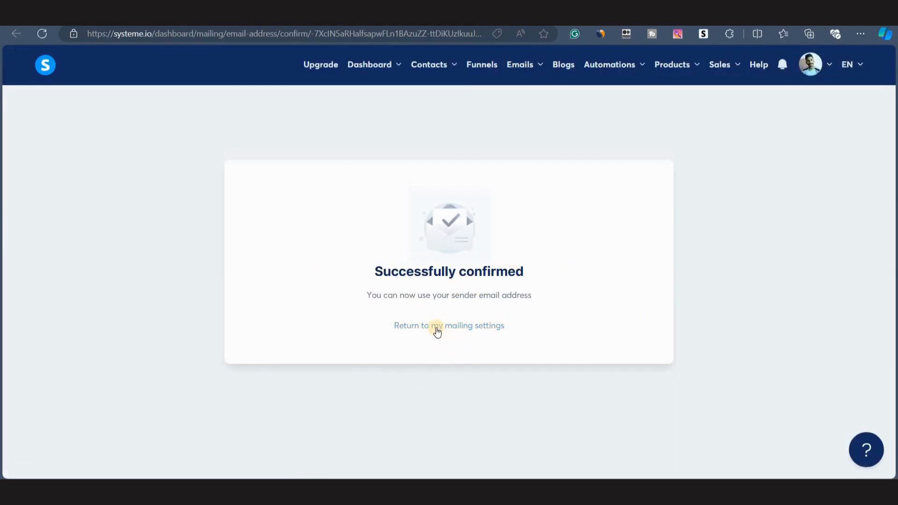
{"action": "left_click", "coordinate": [436, 327]}
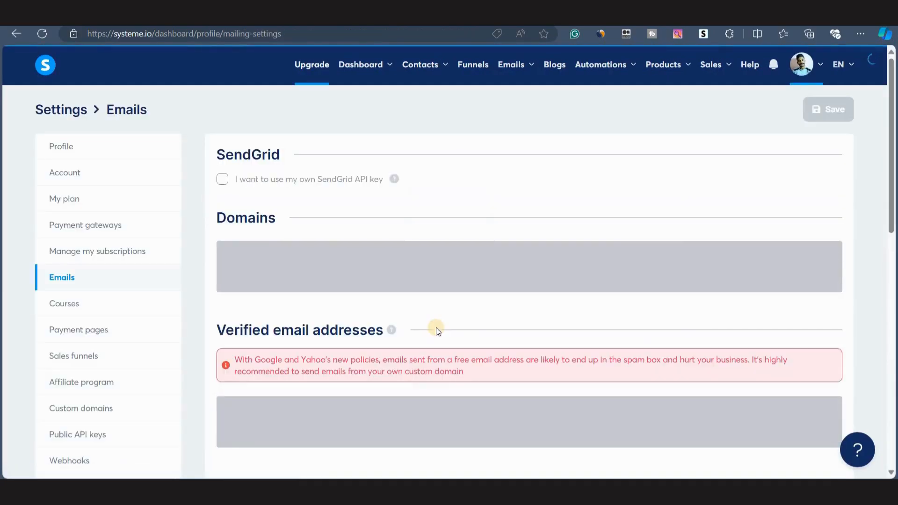
{"action": "scroll", "coordinate": [414, 362], "scroll_direction": "down", "scroll_amount": 4}
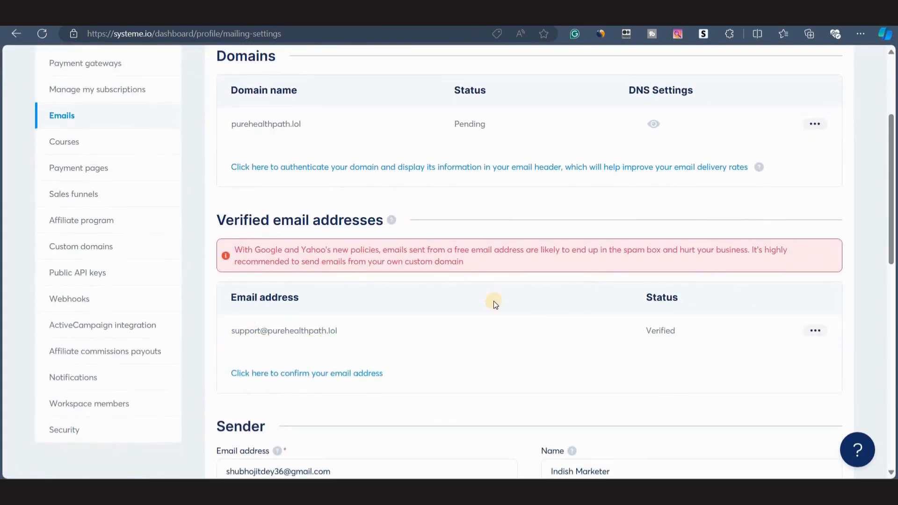
{"action": "scroll", "coordinate": [447, 136], "scroll_direction": "up", "scroll_amount": 1}
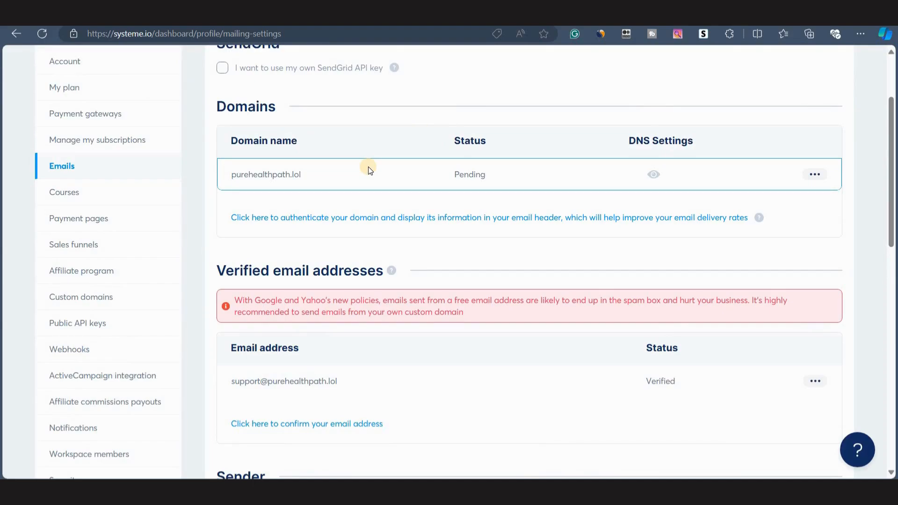
{"action": "scroll", "coordinate": [429, 161], "scroll_direction": "down", "scroll_amount": 3}
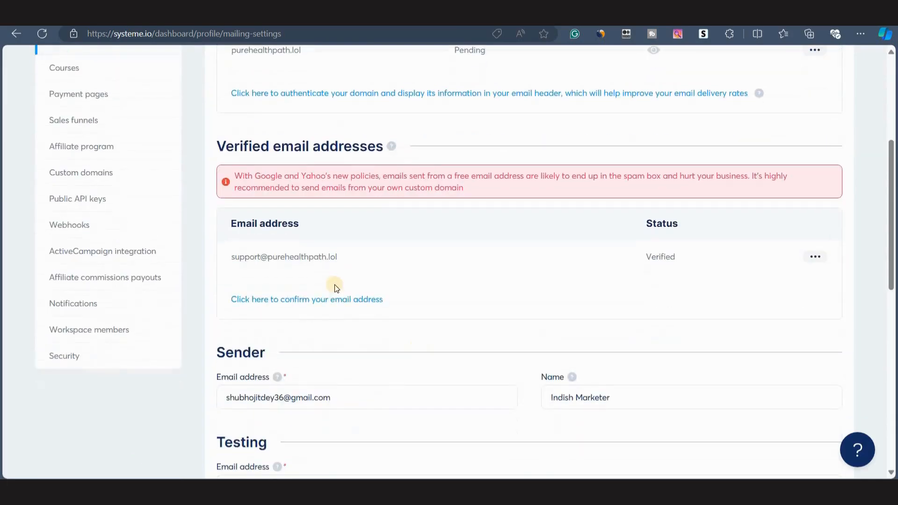
{"action": "left_click_drag", "start_coordinate": [342, 257], "coordinate": [229, 259]}
{"action": "key", "text": "ctrl+c"}
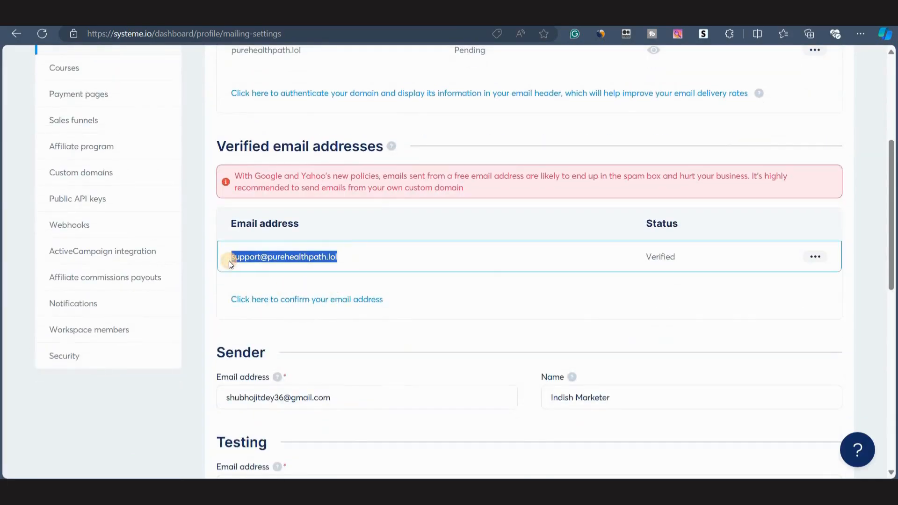
{"action": "scroll", "coordinate": [290, 281], "scroll_direction": "down", "scroll_amount": 3}
{"action": "left_click", "coordinate": [282, 260]}
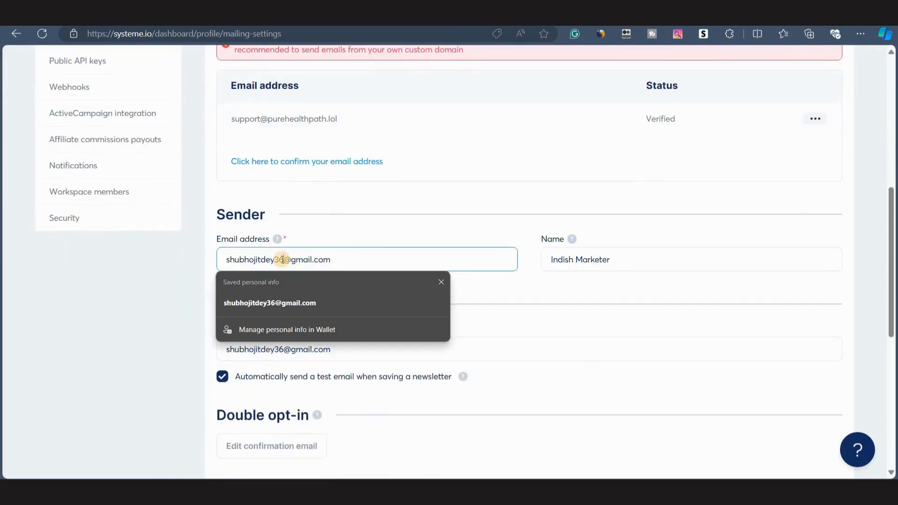
{"action": "key", "text": "ctrl+a"}
{"action": "key", "text": "ctrl+v"}
{"action": "left_click", "coordinate": [379, 235]}
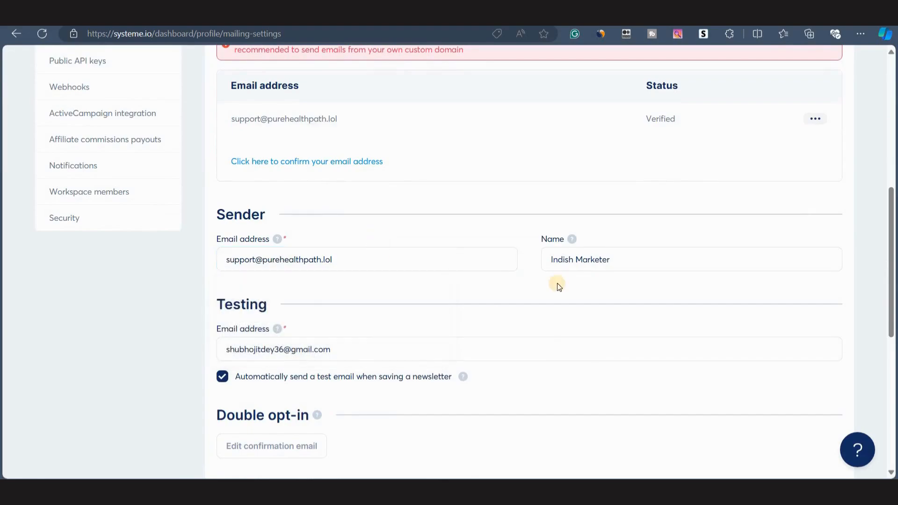
Replace the sender name with a personal first name.
{"action": "left_click_drag", "start_coordinate": [546, 260], "coordinate": [610, 268]}
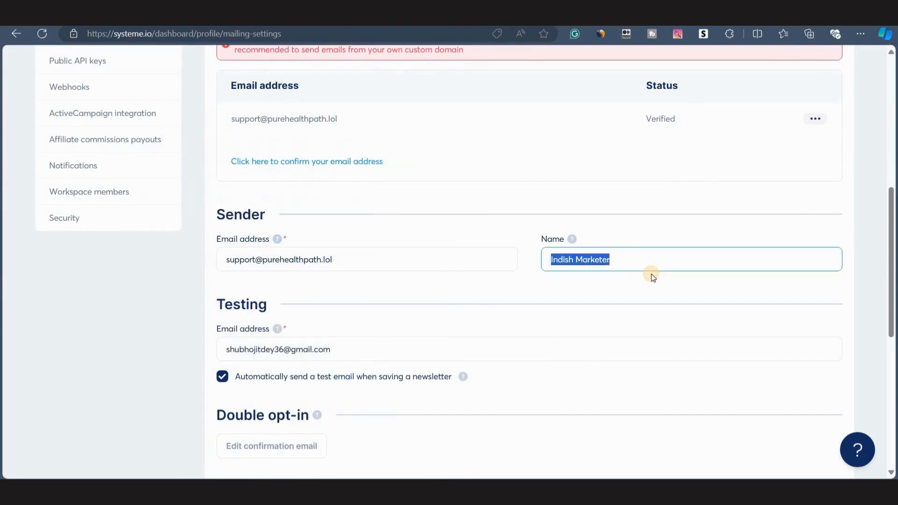
{"action": "type", "text": "John"}
{"action": "left_click", "coordinate": [456, 233]}
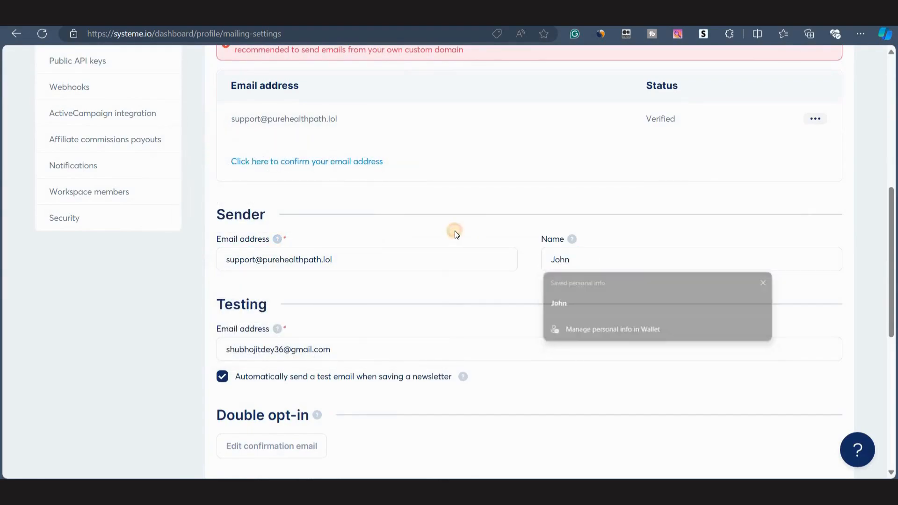
Try to save the mailing settings and review the sender email field.
{"action": "scroll", "coordinate": [368, 318], "scroll_direction": "down", "scroll_amount": 2}
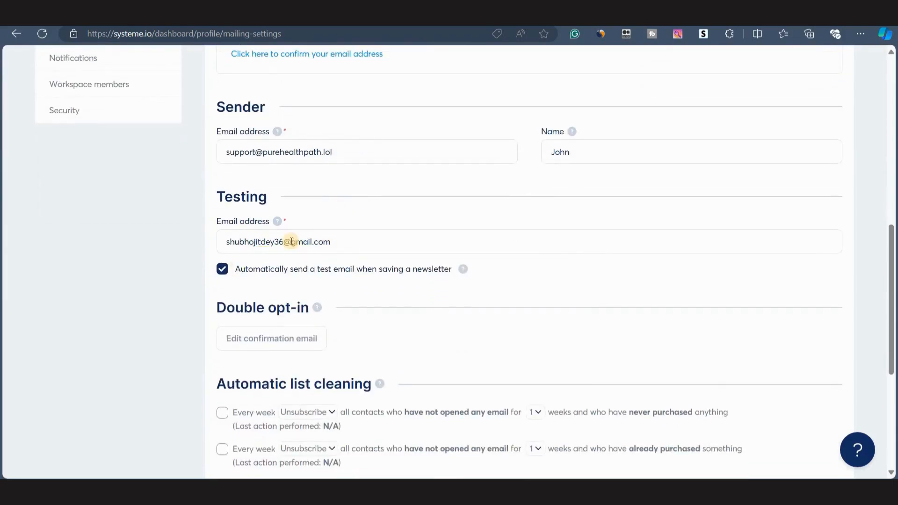
{"action": "scroll", "coordinate": [425, 271], "scroll_direction": "up", "scroll_amount": 2}
{"action": "scroll", "coordinate": [426, 271], "scroll_direction": "up", "scroll_amount": 7}
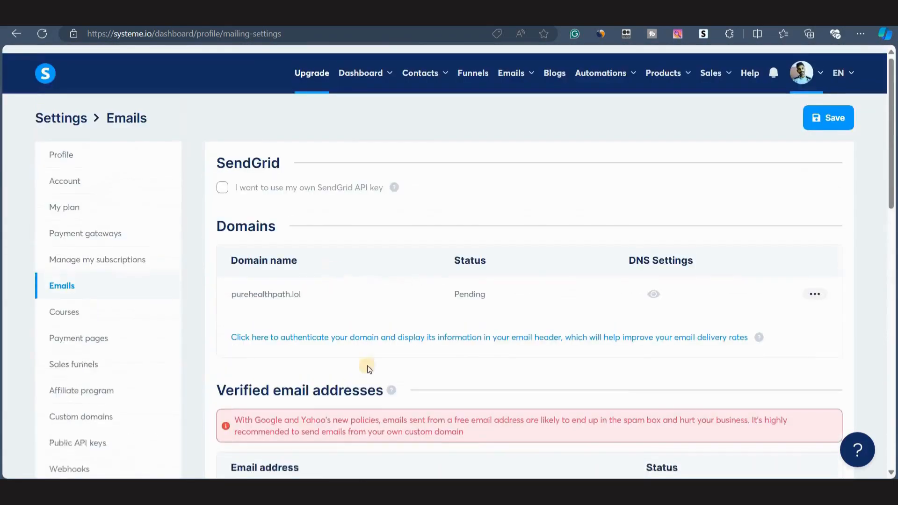
{"action": "left_click", "coordinate": [826, 107]}
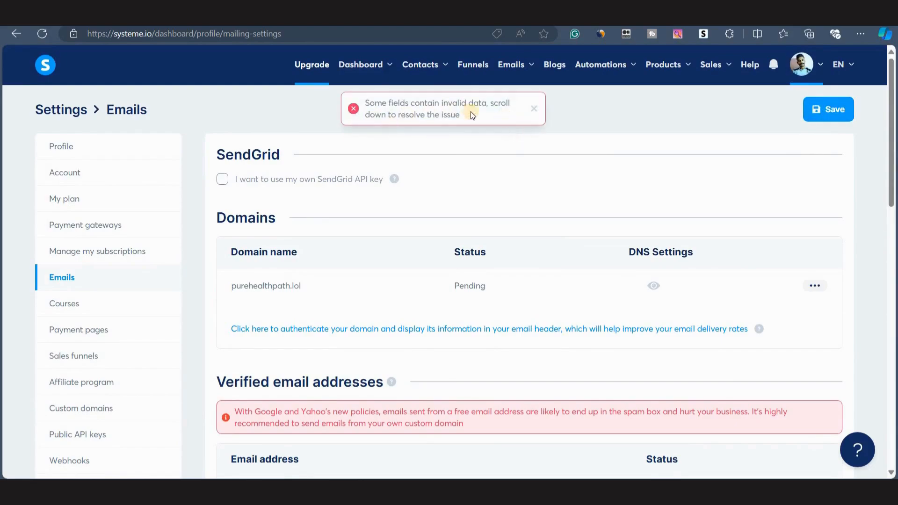
{"action": "scroll", "coordinate": [344, 359], "scroll_direction": "down", "scroll_amount": 7}
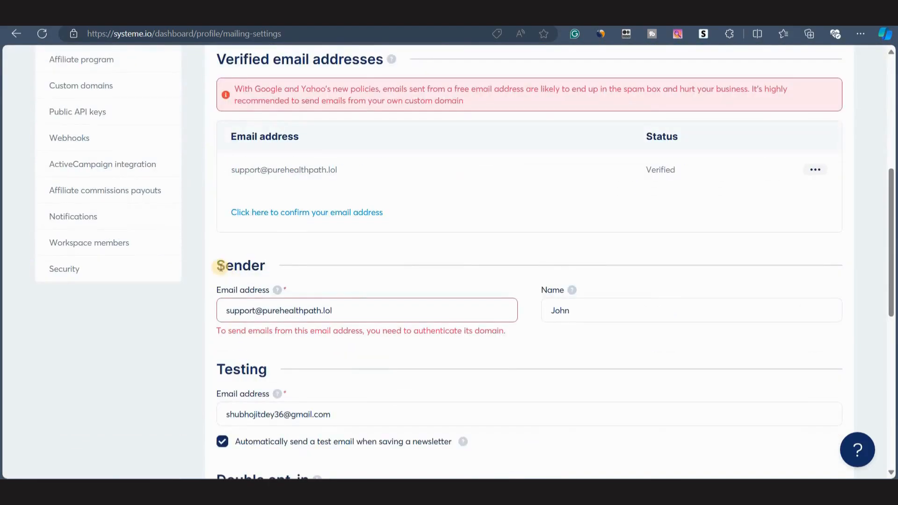
{"action": "scroll", "coordinate": [431, 222], "scroll_direction": "up", "scroll_amount": 4}
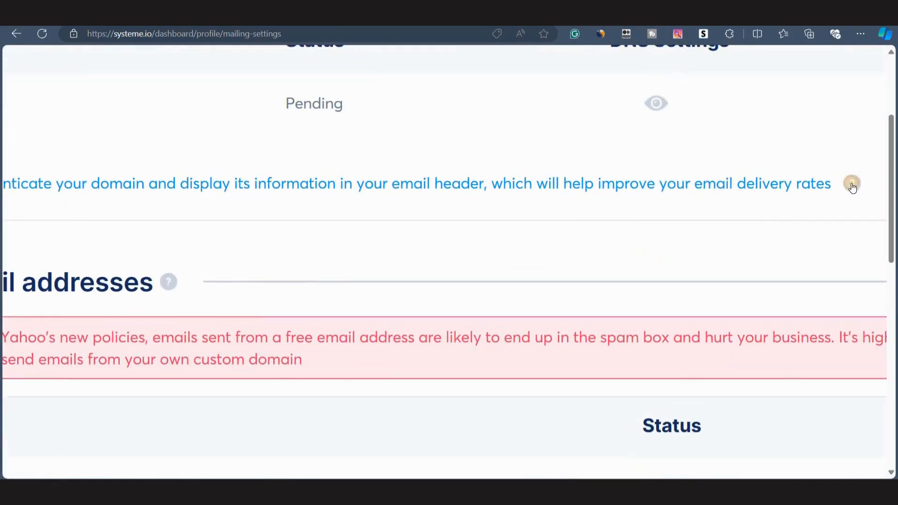
Open the domain authentication help article and read through its instructions.
{"action": "mouse_move", "coordinate": [852, 185]}
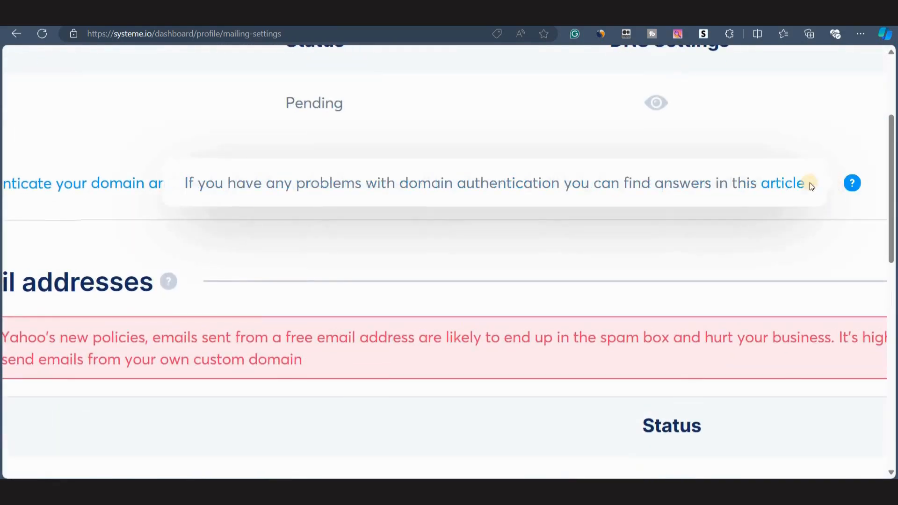
{"action": "left_click", "coordinate": [784, 187]}
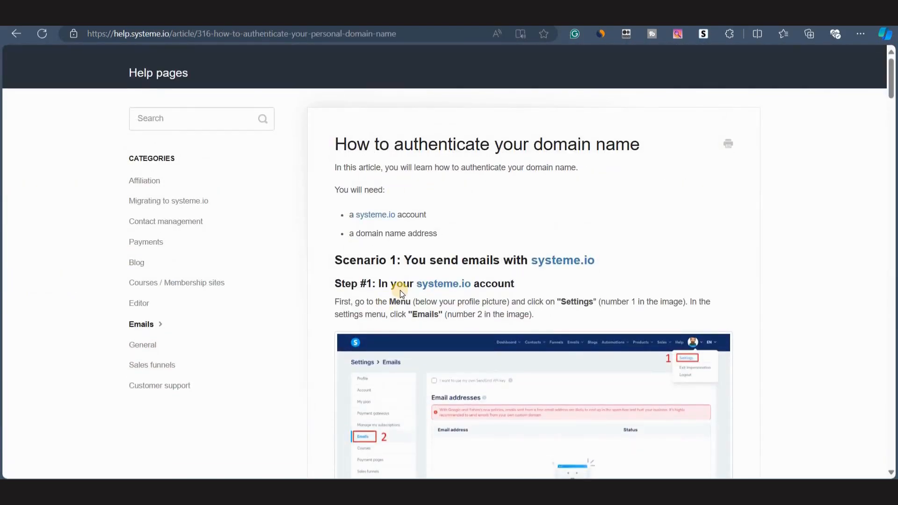
{"action": "scroll", "coordinate": [400, 290], "scroll_direction": "down", "scroll_amount": 20}
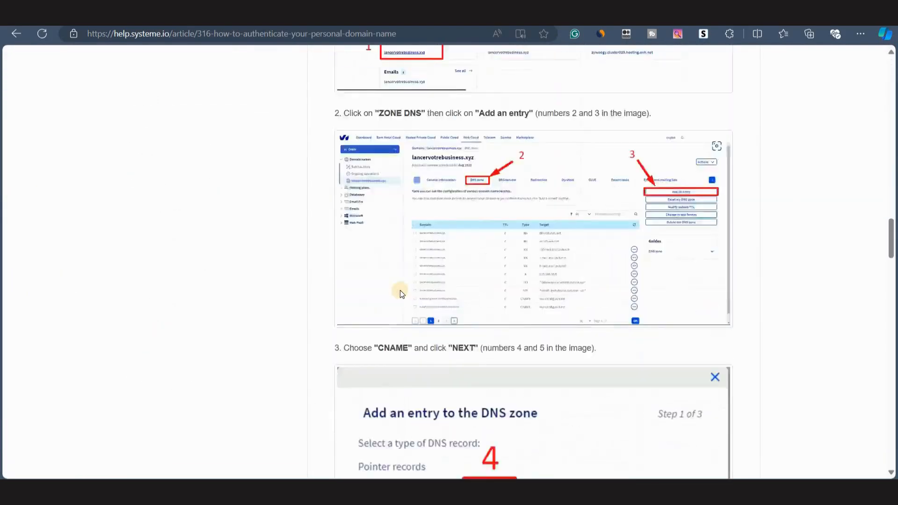
{"action": "scroll", "coordinate": [400, 294], "scroll_direction": "down", "scroll_amount": 15}
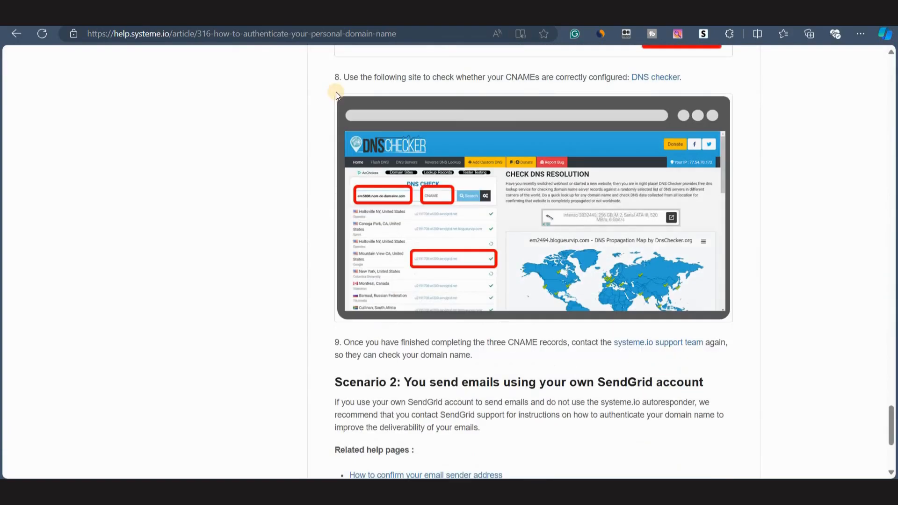
Open the DNS checker site from the article and set the record type to CNAME.
{"action": "left_click", "coordinate": [653, 79]}
{"action": "left_click", "coordinate": [229, 171]}
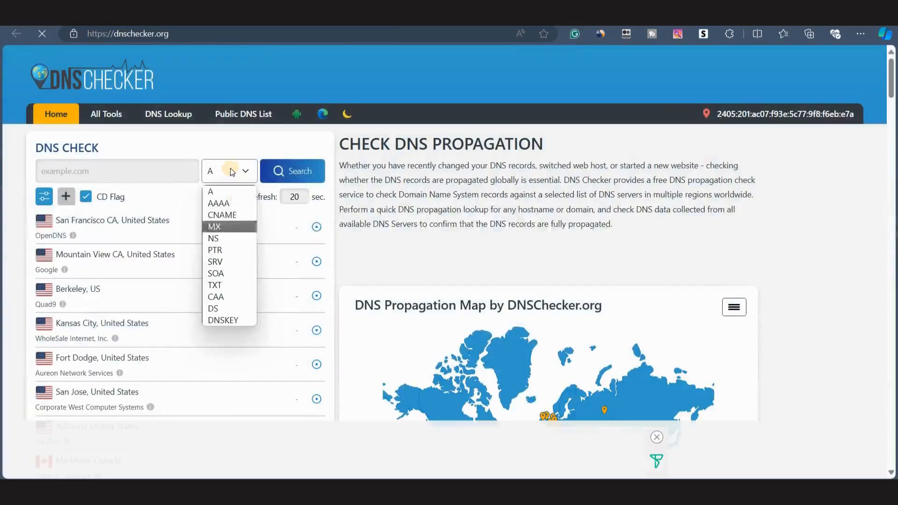
{"action": "left_click", "coordinate": [221, 215]}
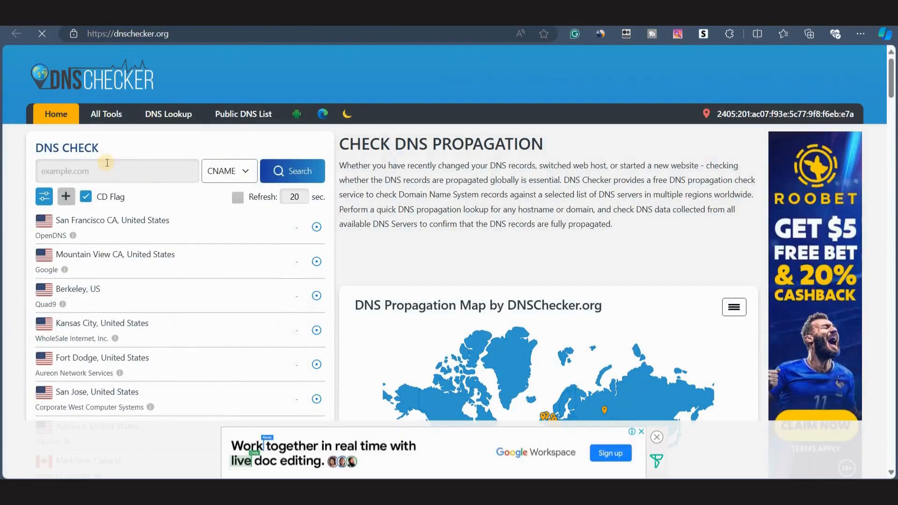
Copy the host name si1233001.purehealthpath.lol from the authentication instructions and run a CNAME propagation check for it.
{"action": "left_click", "coordinate": [93, 15]}
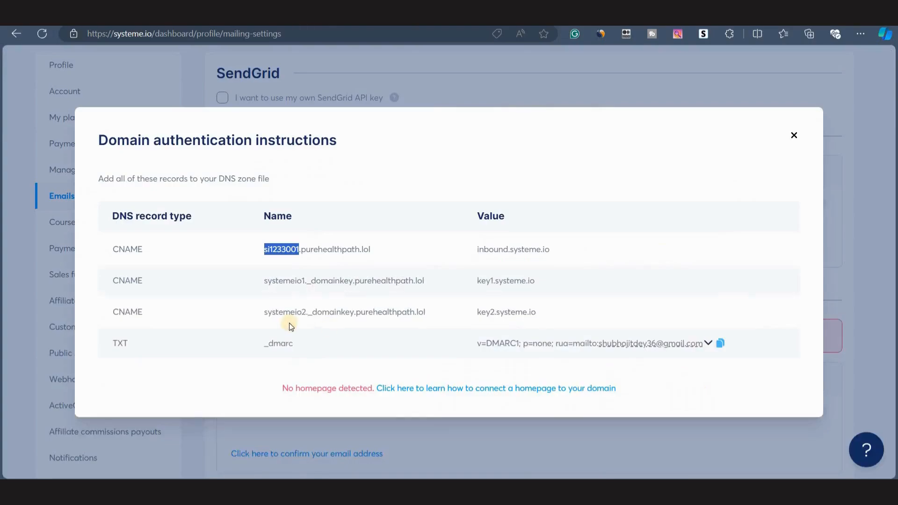
{"action": "left_click", "coordinate": [257, 256]}
{"action": "left_click_drag", "start_coordinate": [260, 258], "coordinate": [391, 251]}
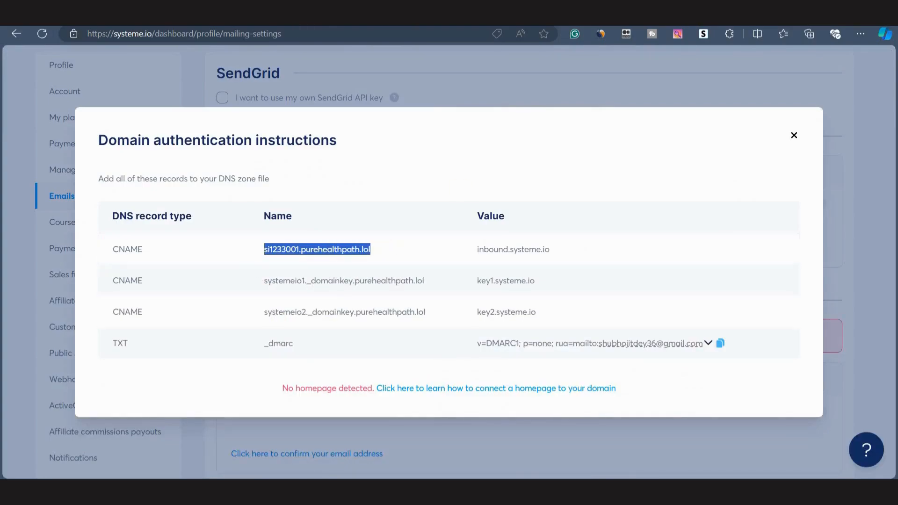
{"action": "left_click", "coordinate": [187, 14]}
{"action": "left_click", "coordinate": [160, 164]}
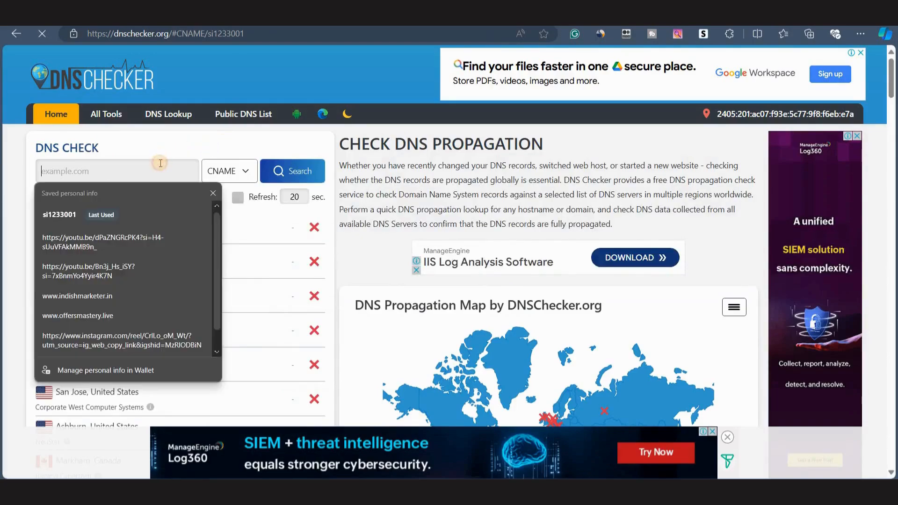
{"action": "type", "text": "si1233001.purehealthpath.lol"}
{"action": "left_click", "coordinate": [295, 174]}
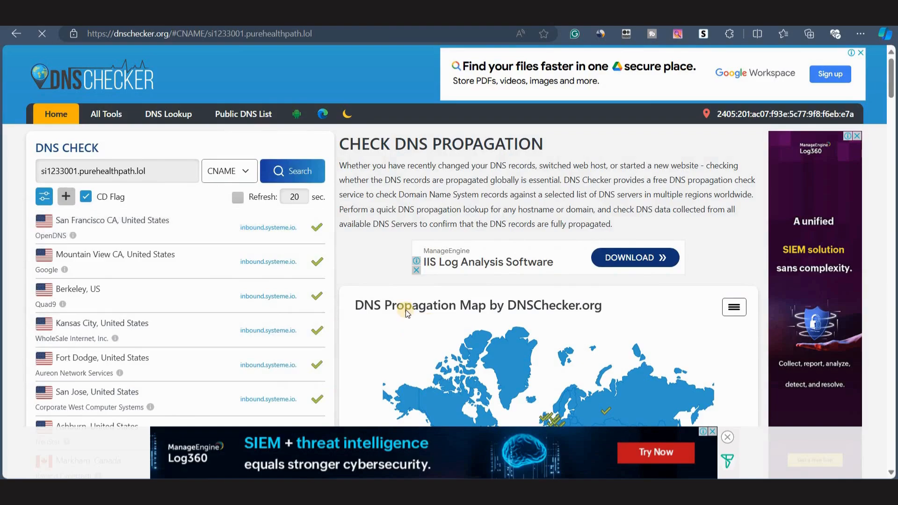
{"action": "scroll", "coordinate": [405, 309], "scroll_direction": "down", "scroll_amount": 3}
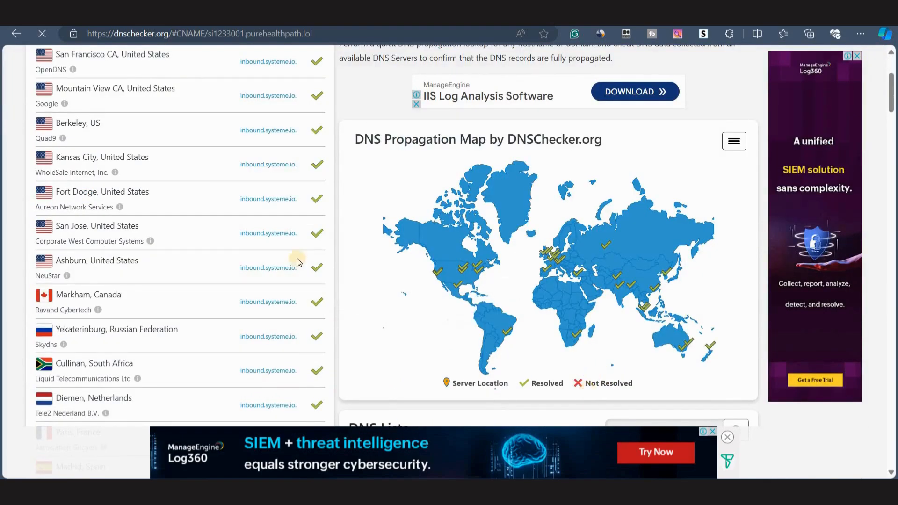
{"action": "scroll", "coordinate": [305, 303], "scroll_direction": "down", "scroll_amount": 5}
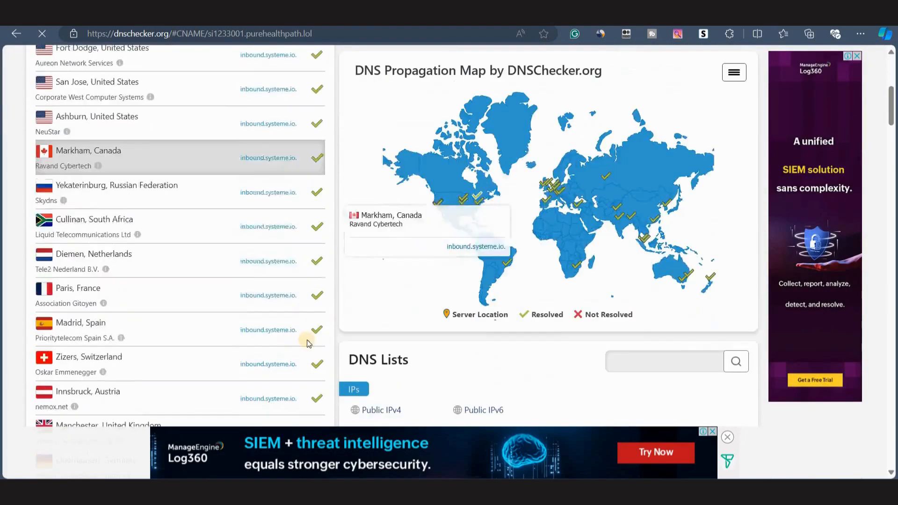
{"action": "scroll", "coordinate": [316, 296], "scroll_direction": "up", "scroll_amount": 10}
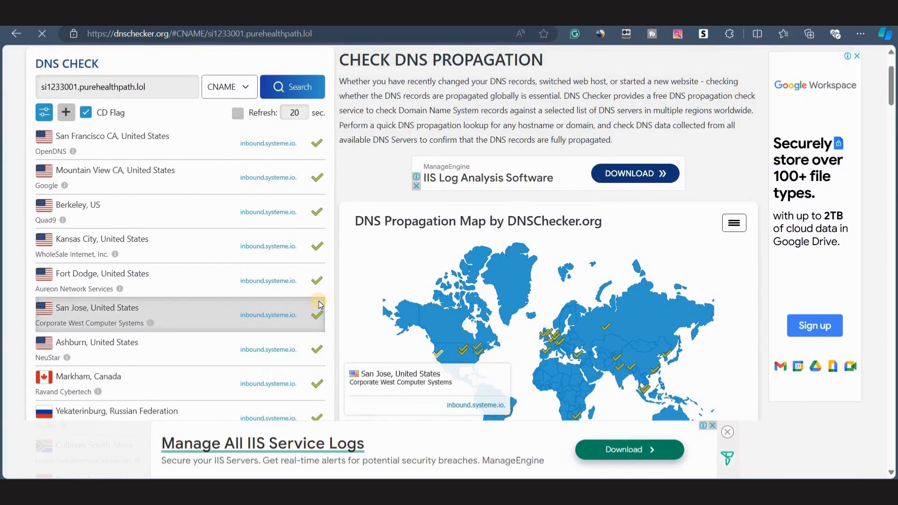
{"action": "scroll", "coordinate": [253, 253], "scroll_direction": "up", "scroll_amount": 2}
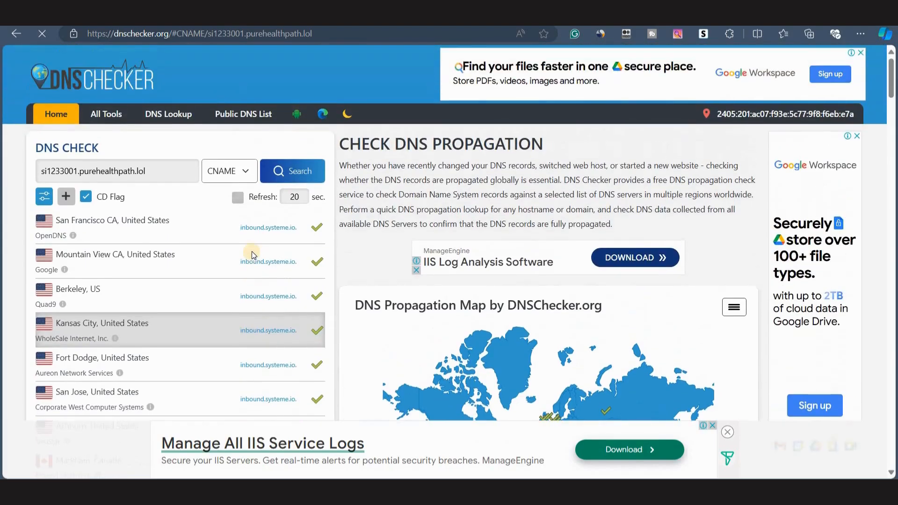
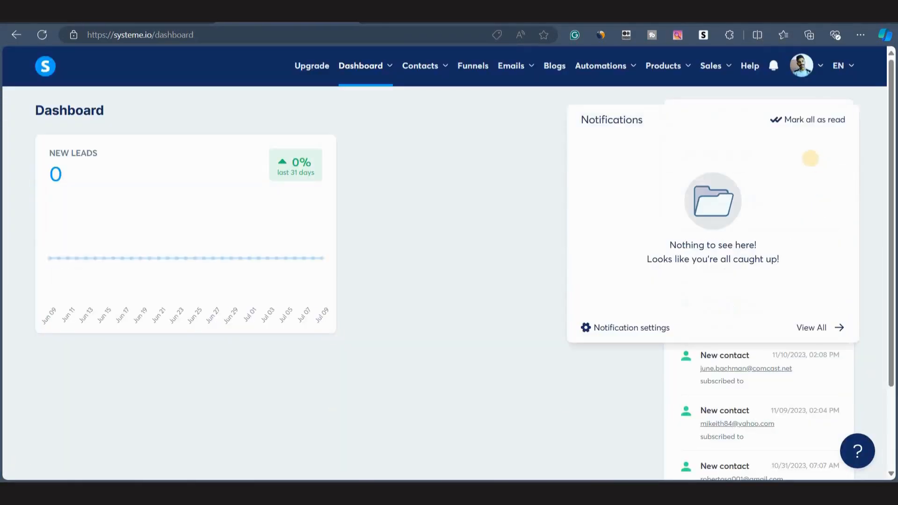
Open the account settings and review the email settings, including the verified domain and email addresses.
{"action": "mouse_move", "coordinate": [823, 63]}
{"action": "left_click", "coordinate": [806, 101]}
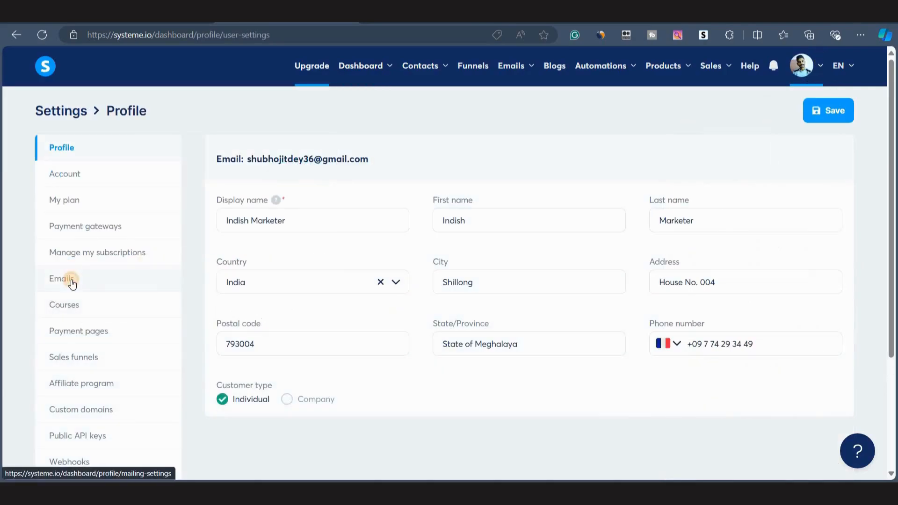
{"action": "left_click", "coordinate": [60, 278]}
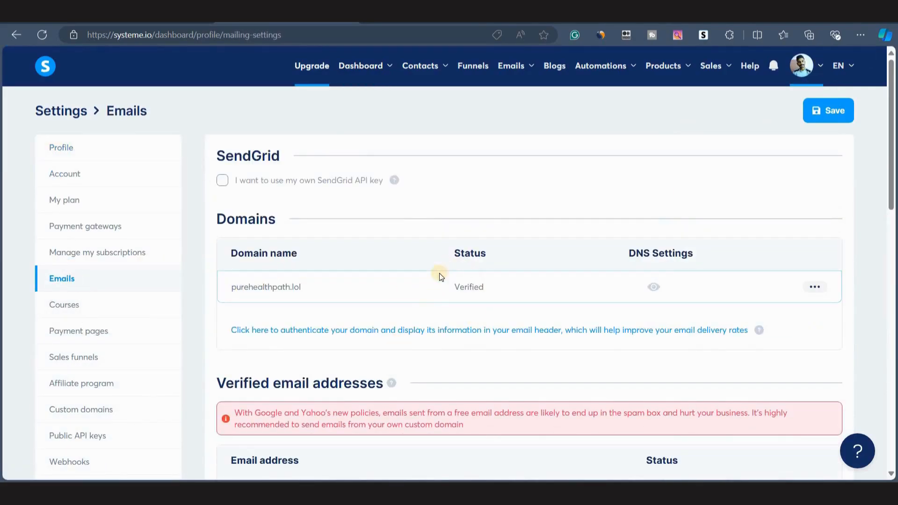
{"action": "scroll", "coordinate": [470, 344], "scroll_direction": "down", "scroll_amount": 5}
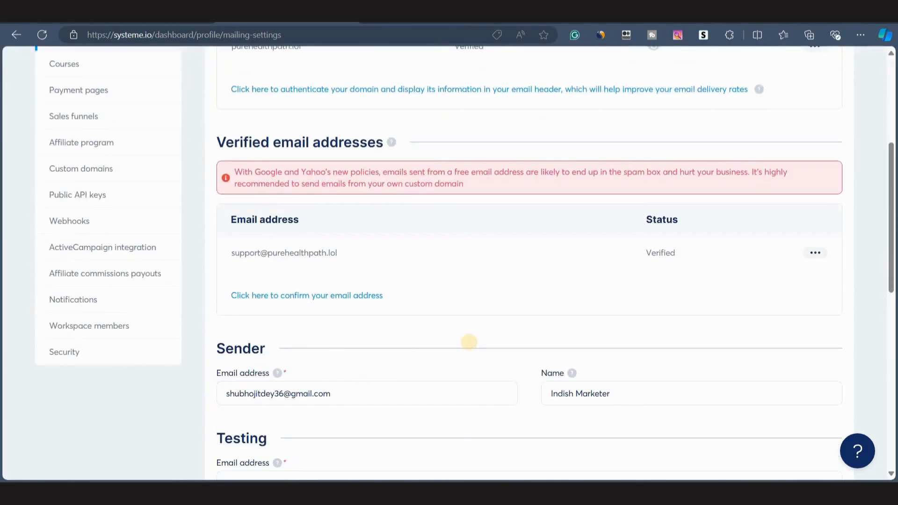
{"action": "scroll", "coordinate": [454, 339], "scroll_direction": "up", "scroll_amount": 5}
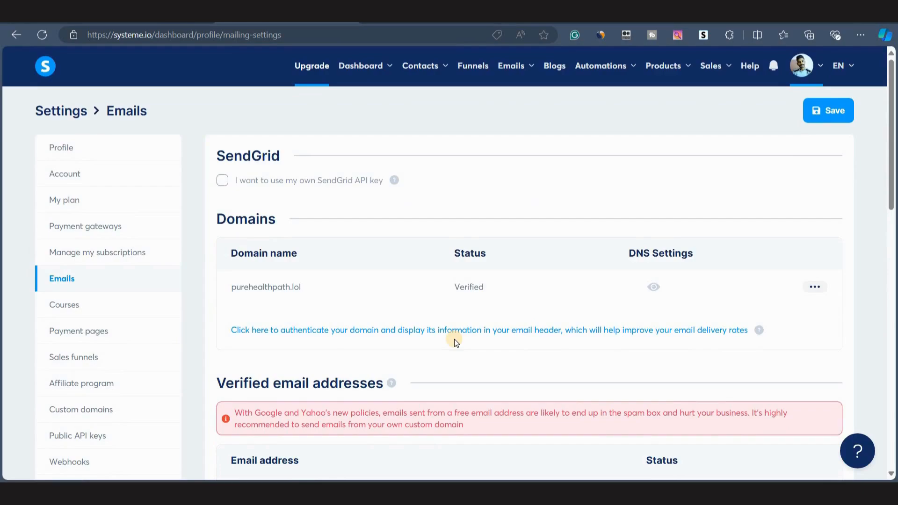
Open the Ikaraia Challenge email campaign from the campaigns list.
{"action": "mouse_move", "coordinate": [505, 64]}
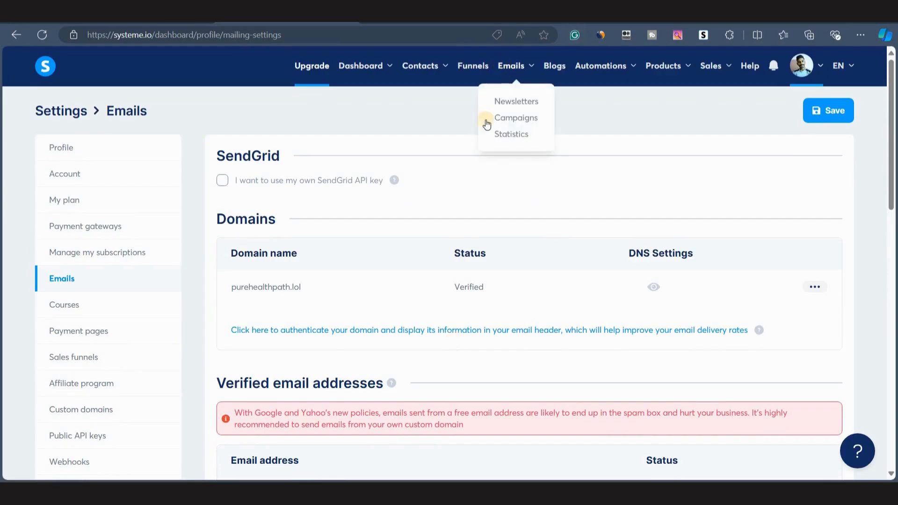
{"action": "left_click", "coordinate": [505, 120]}
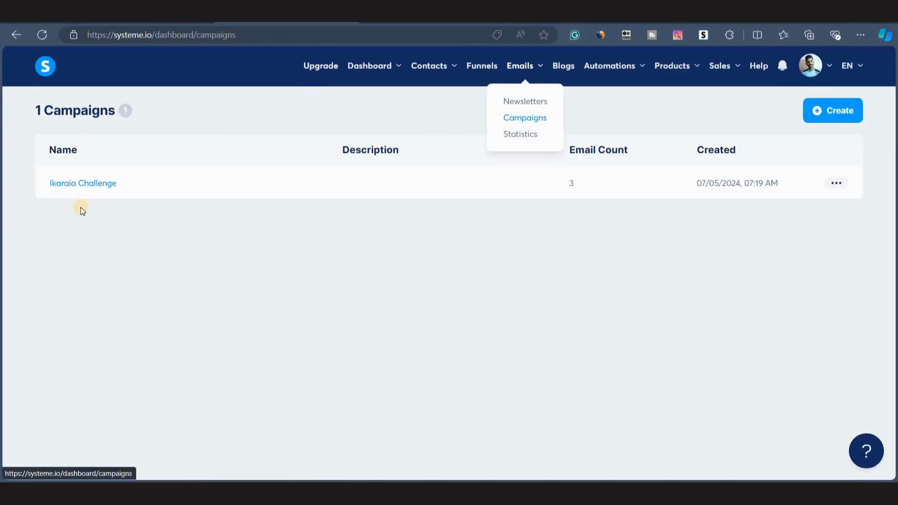
{"action": "left_click", "coordinate": [101, 183]}
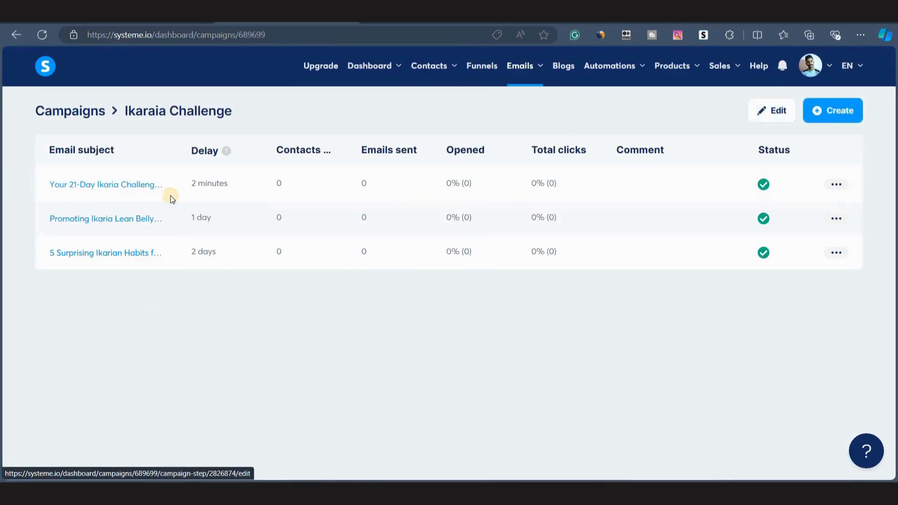
{"action": "left_click", "coordinate": [131, 188]}
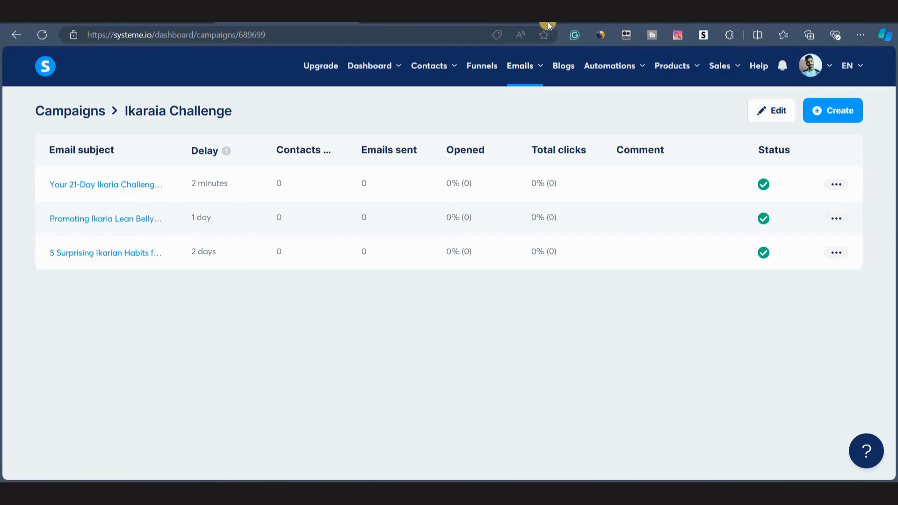
Open the 21-Day Ikaria Challenge funnel in a new tab and copy the Download Guide step's page URL.
{"action": "left_click", "coordinate": [507, 21]}
{"action": "type", "text": "sy"}
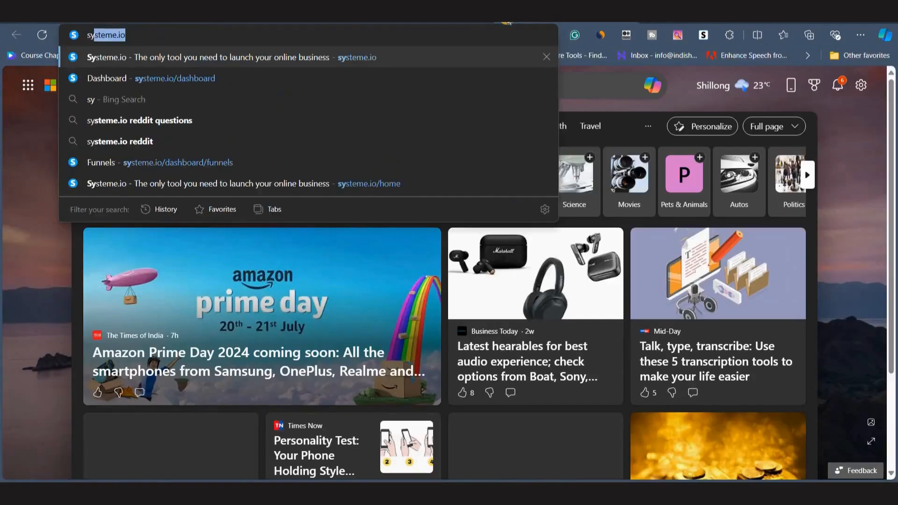
{"action": "left_click", "coordinate": [225, 74]}
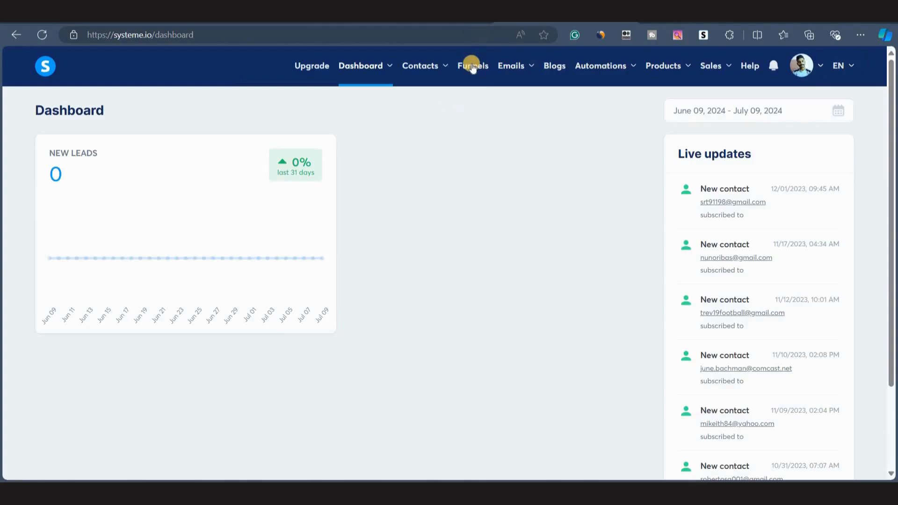
{"action": "left_click", "coordinate": [471, 67]}
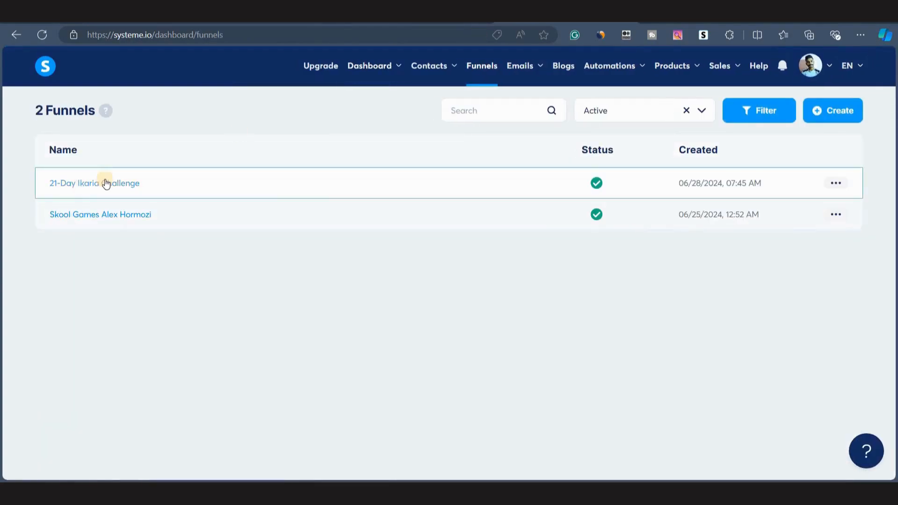
{"action": "left_click", "coordinate": [102, 182]}
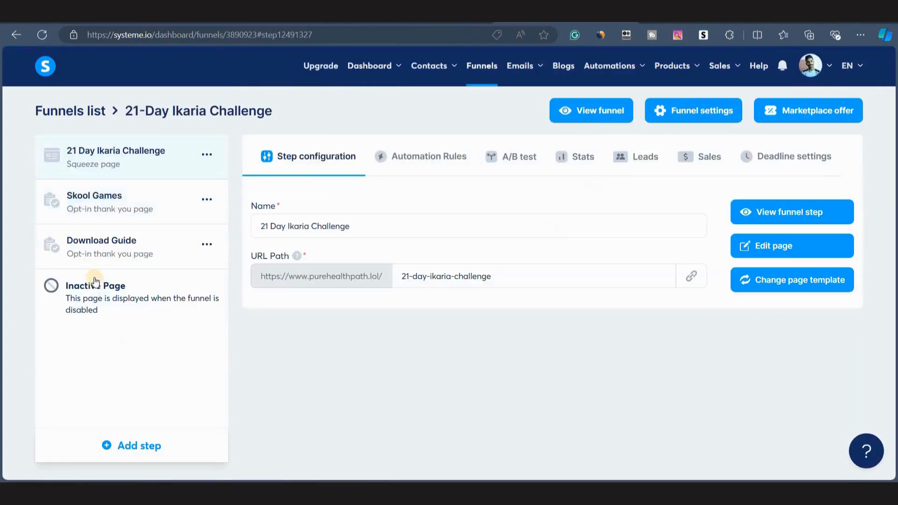
{"action": "left_click", "coordinate": [206, 245]}
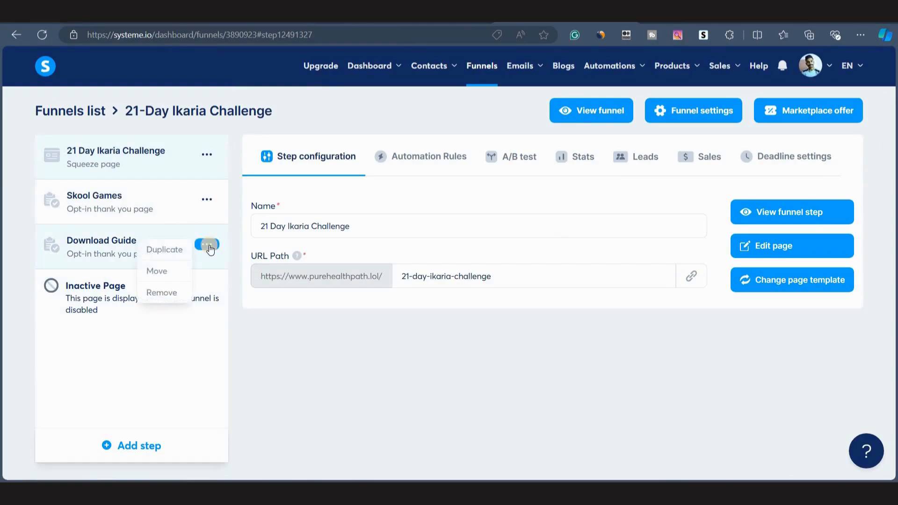
{"action": "left_click", "coordinate": [99, 254]}
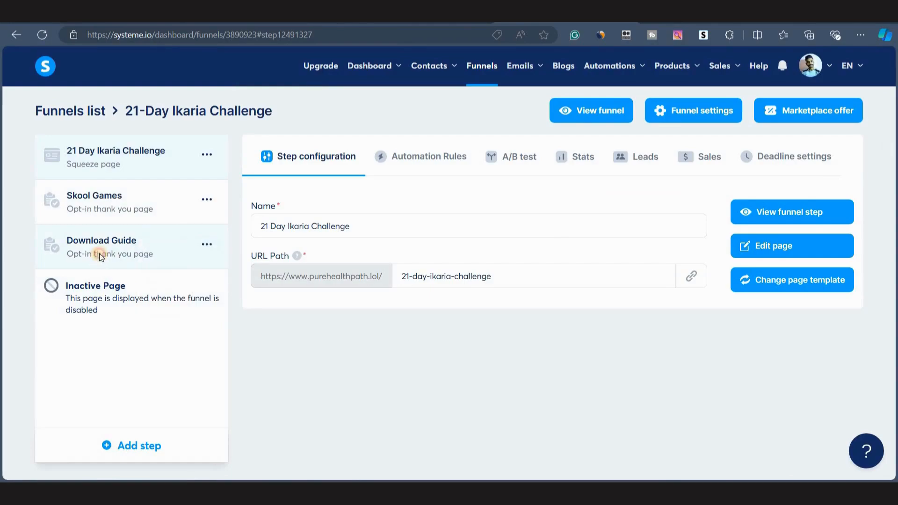
{"action": "left_click", "coordinate": [695, 281]}
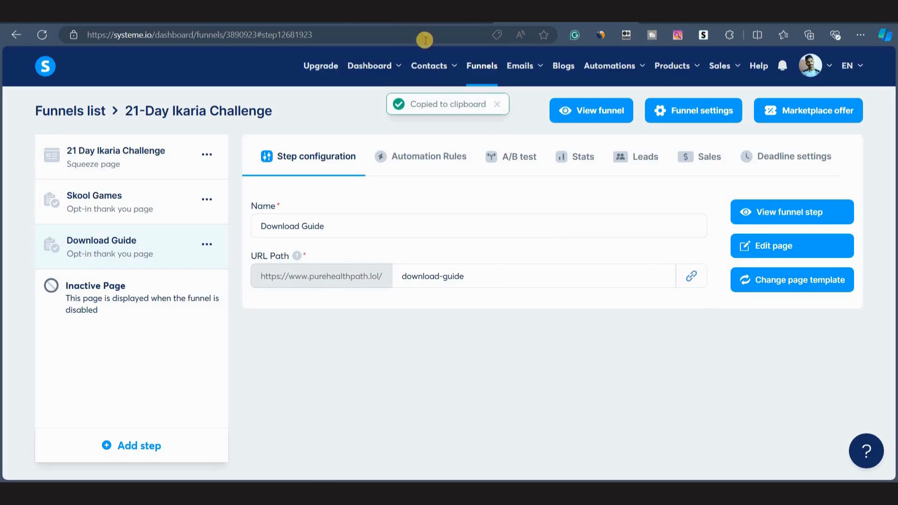
Open the first campaign email, relink its Download Your Challenge Guide Here text to the copied Download Guide URL, and save it.
{"action": "left_click", "coordinate": [281, 22]}
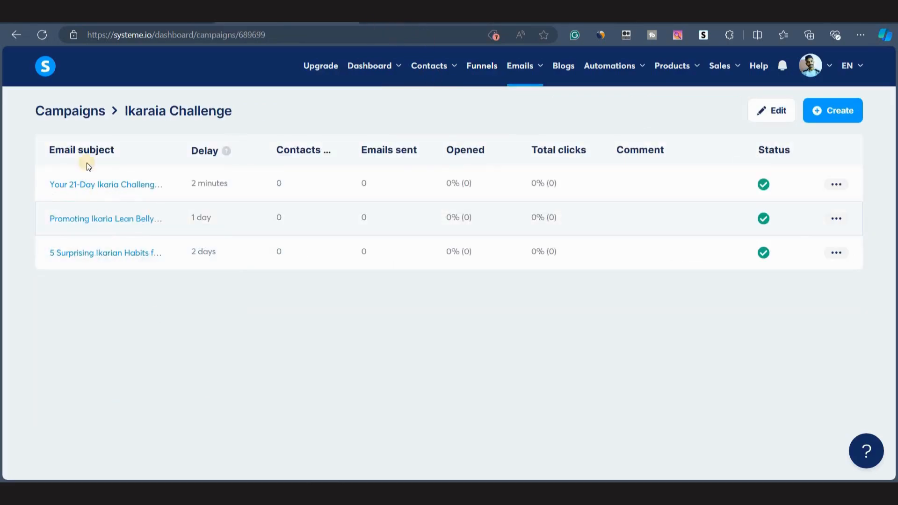
{"action": "left_click", "coordinate": [98, 186]}
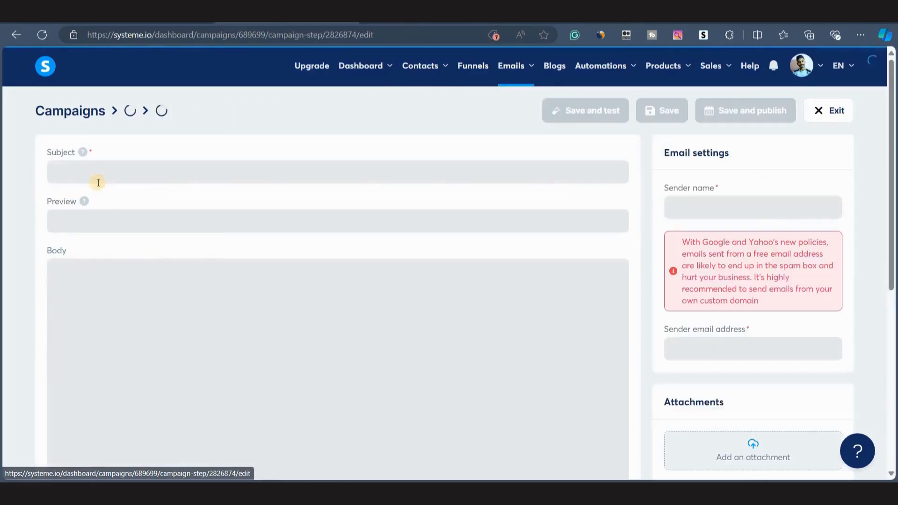
{"action": "scroll", "coordinate": [234, 365], "scroll_direction": "down", "scroll_amount": 4}
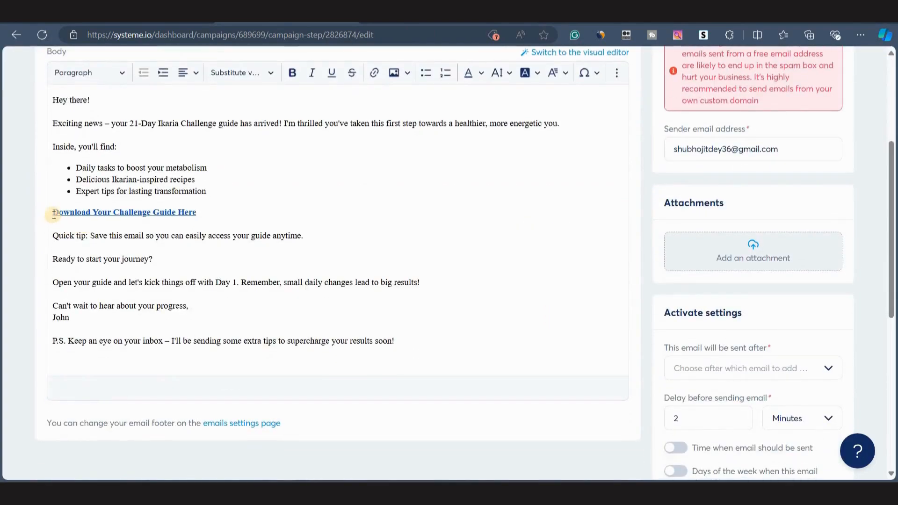
{"action": "left_click_drag", "start_coordinate": [52, 212], "coordinate": [198, 215]}
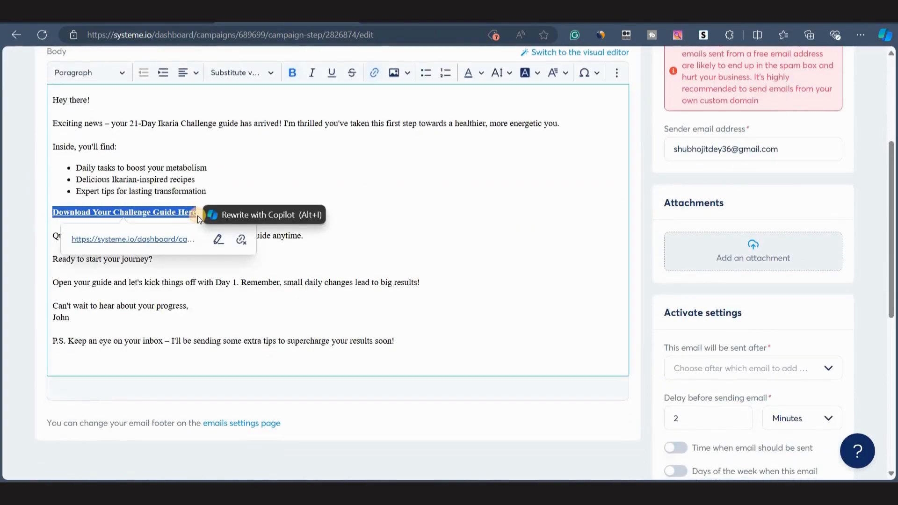
{"action": "left_click", "coordinate": [374, 73]}
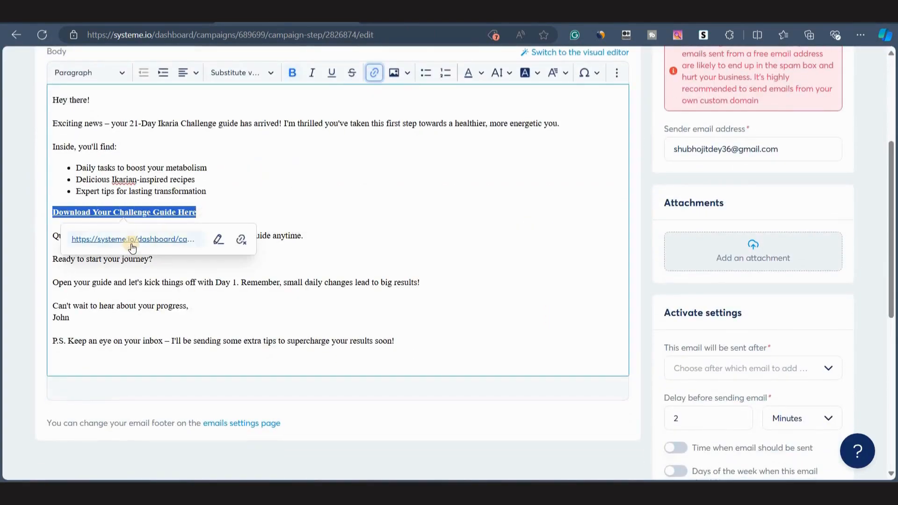
{"action": "left_click", "coordinate": [219, 239]}
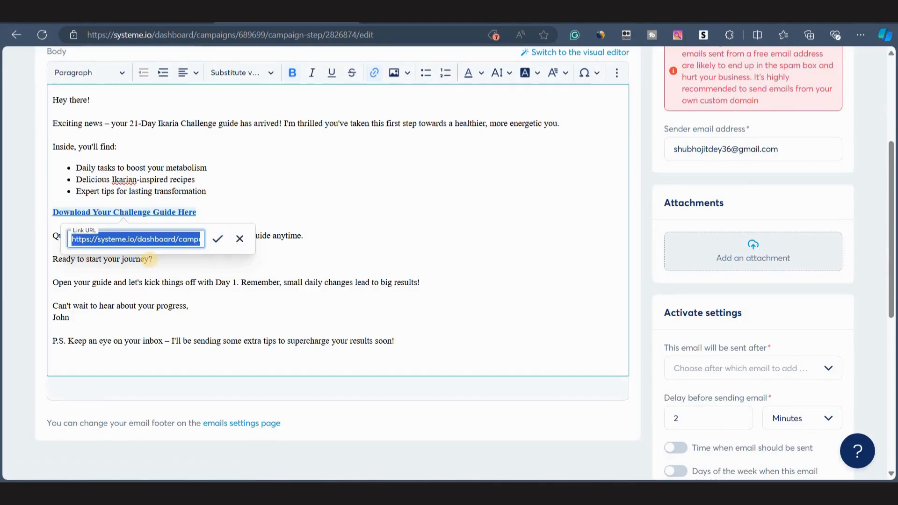
{"action": "key", "text": "ctrl+v"}
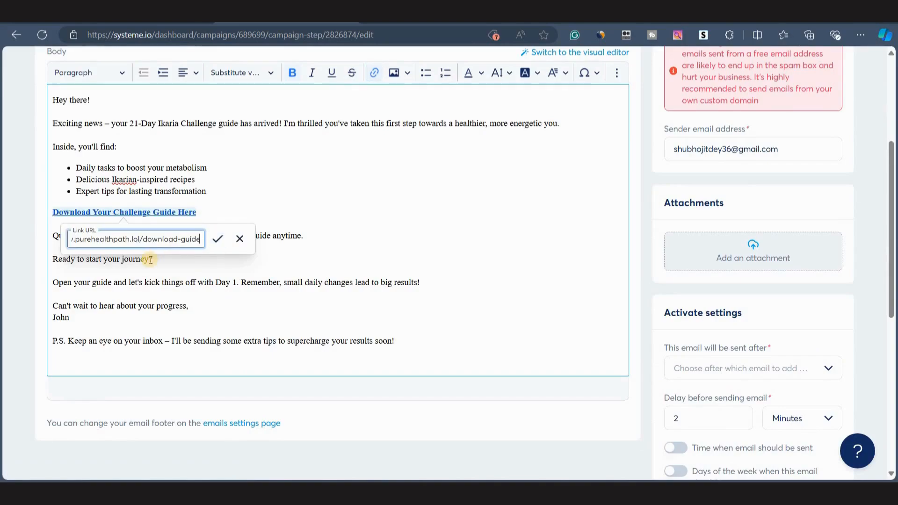
{"action": "left_click", "coordinate": [213, 239]}
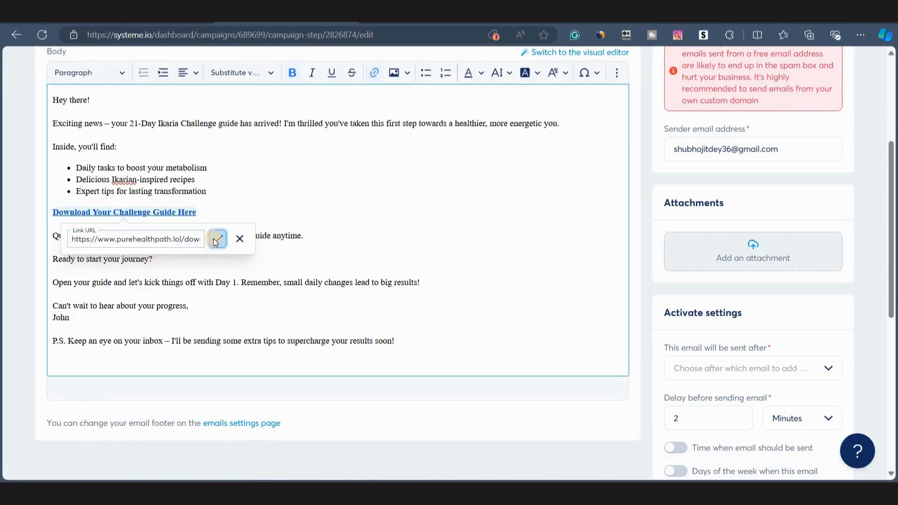
{"action": "scroll", "coordinate": [446, 277], "scroll_direction": "up", "scroll_amount": 5}
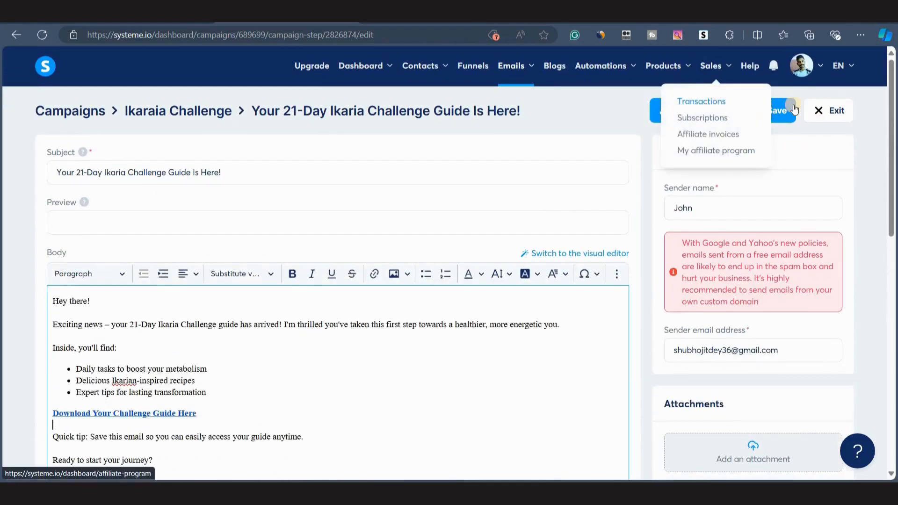
{"action": "left_click", "coordinate": [783, 111]}
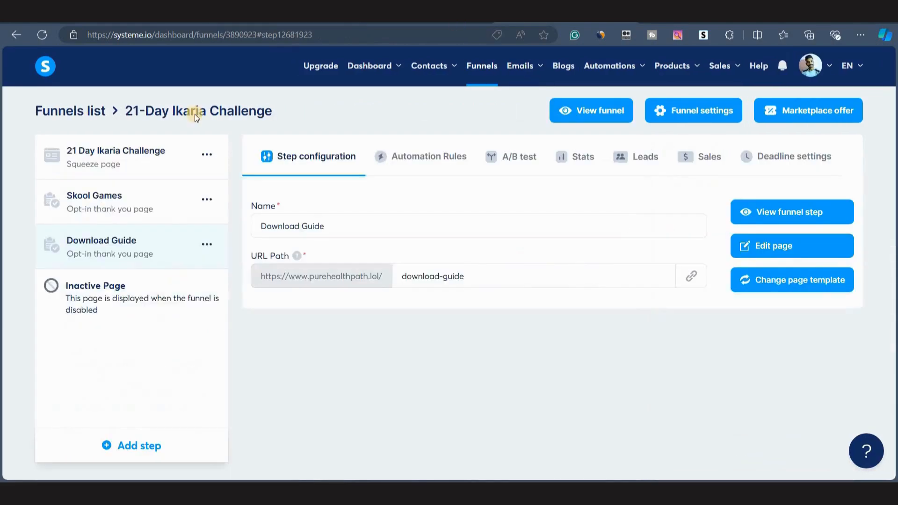
Open the email settings again and copy the verified custom-domain email address.
{"action": "mouse_move", "coordinate": [829, 65]}
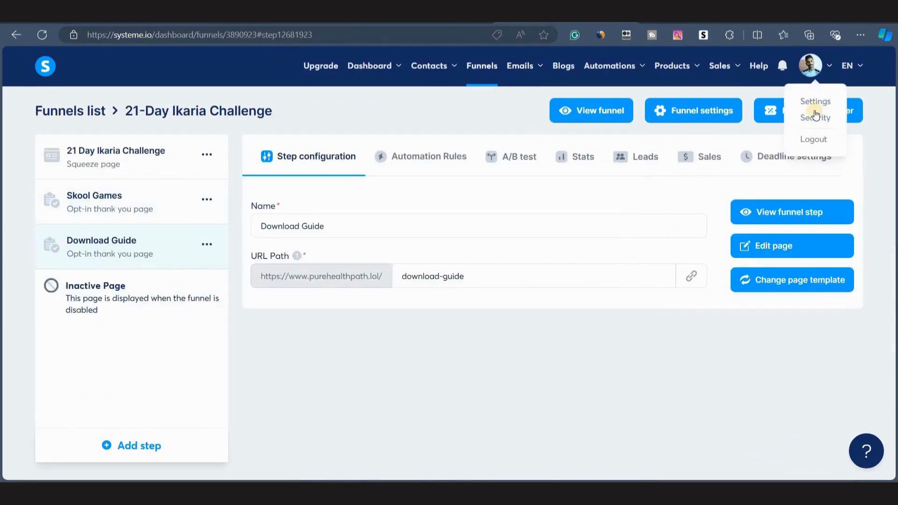
{"action": "left_click", "coordinate": [815, 99]}
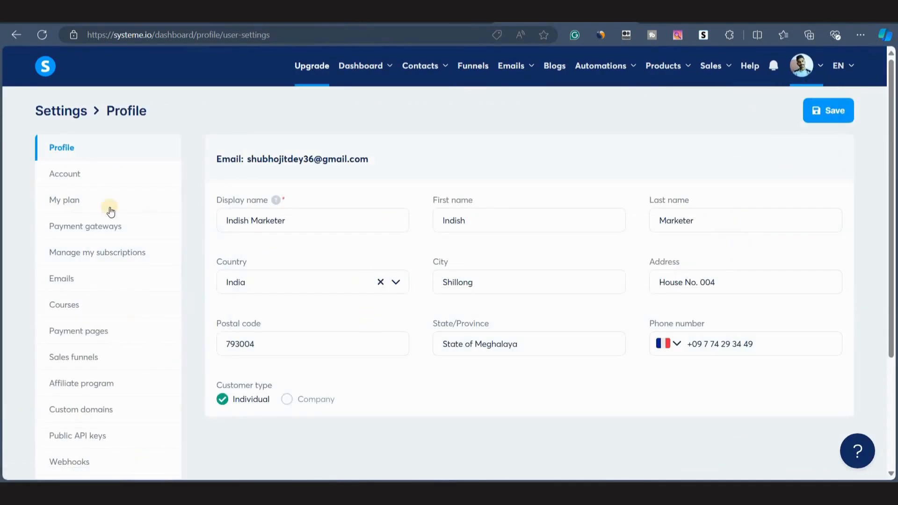
{"action": "scroll", "coordinate": [117, 233], "scroll_direction": "down", "scroll_amount": 1}
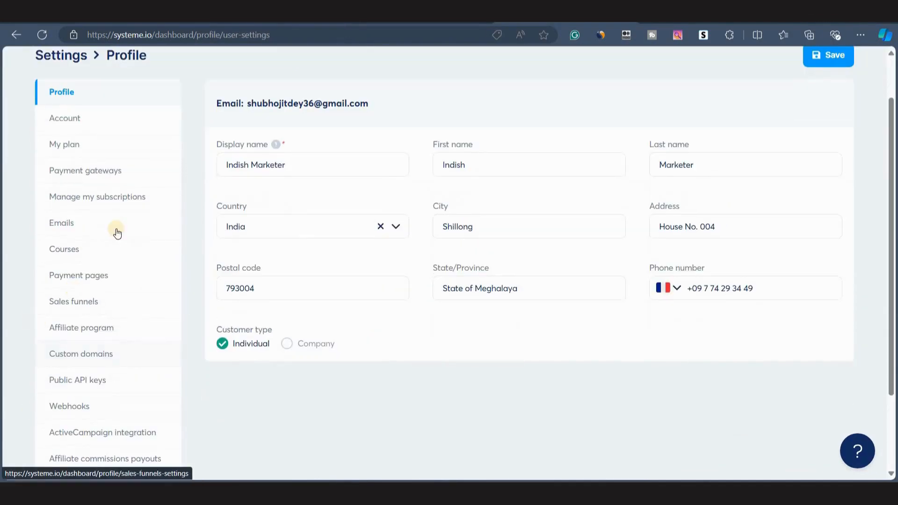
{"action": "left_click", "coordinate": [69, 222]}
{"action": "scroll", "coordinate": [336, 285], "scroll_direction": "down", "scroll_amount": 8}
{"action": "scroll", "coordinate": [320, 405], "scroll_direction": "up", "scroll_amount": 1}
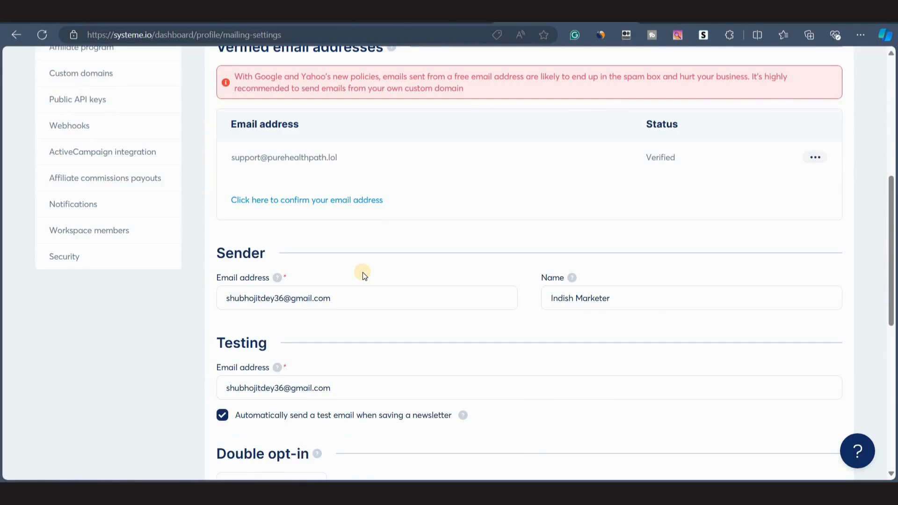
{"action": "scroll", "coordinate": [396, 296], "scroll_direction": "up", "scroll_amount": 2}
{"action": "scroll", "coordinate": [397, 295], "scroll_direction": "down", "scroll_amount": 1}
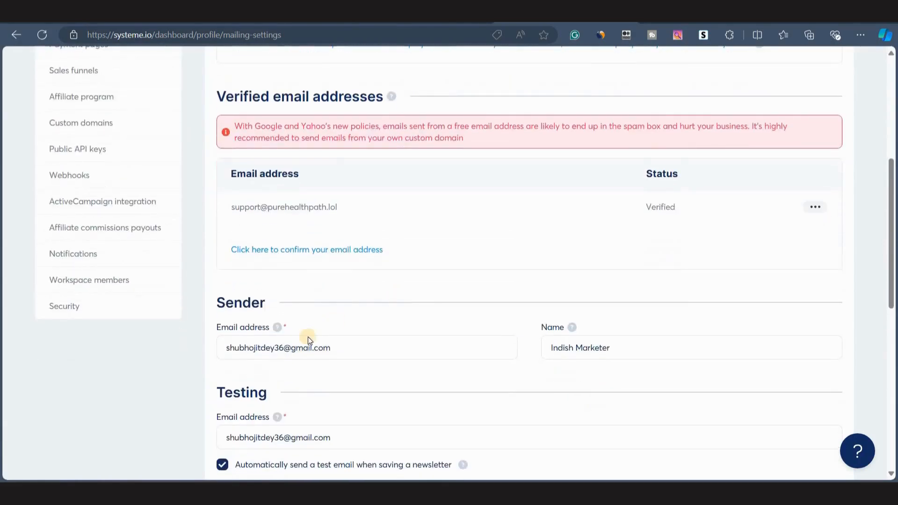
{"action": "scroll", "coordinate": [311, 346], "scroll_direction": "up", "scroll_amount": 2}
{"action": "triple_click", "coordinate": [357, 294]}
{"action": "key", "text": "ctrl+c"}
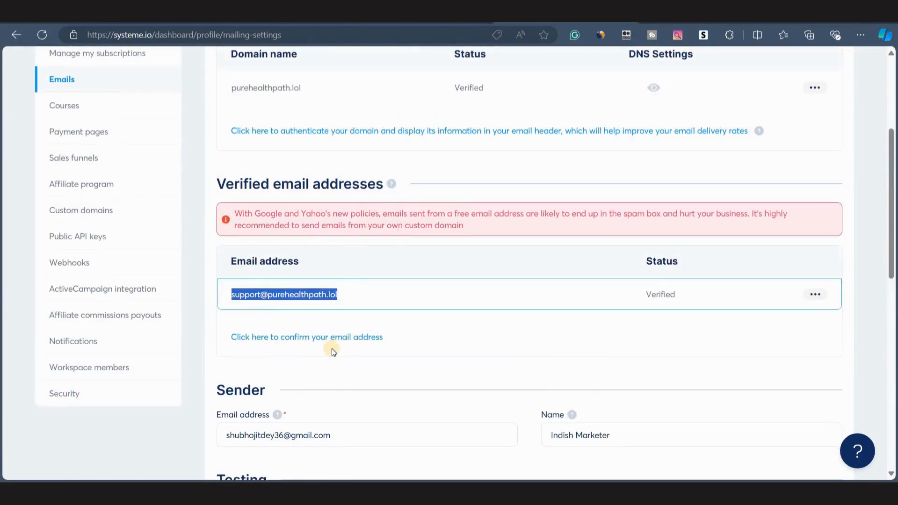
Paste the verified custom-domain address into the Sender email address field.
{"action": "scroll", "coordinate": [304, 327], "scroll_direction": "down", "scroll_amount": 3}
{"action": "triple_click", "coordinate": [277, 306]}
{"action": "key", "text": "ctrl+v"}
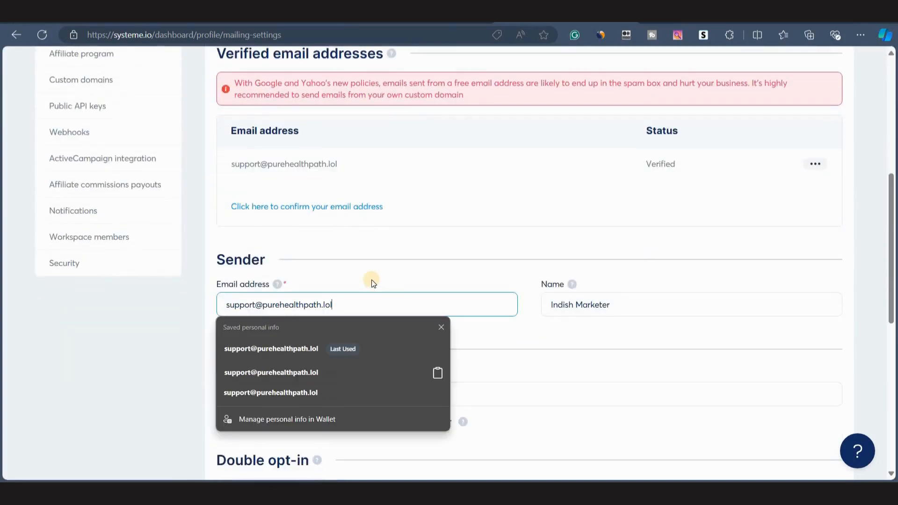
Set the sender name to match the campaign emails' sender name and save the email settings.
{"action": "left_click", "coordinate": [552, 303]}
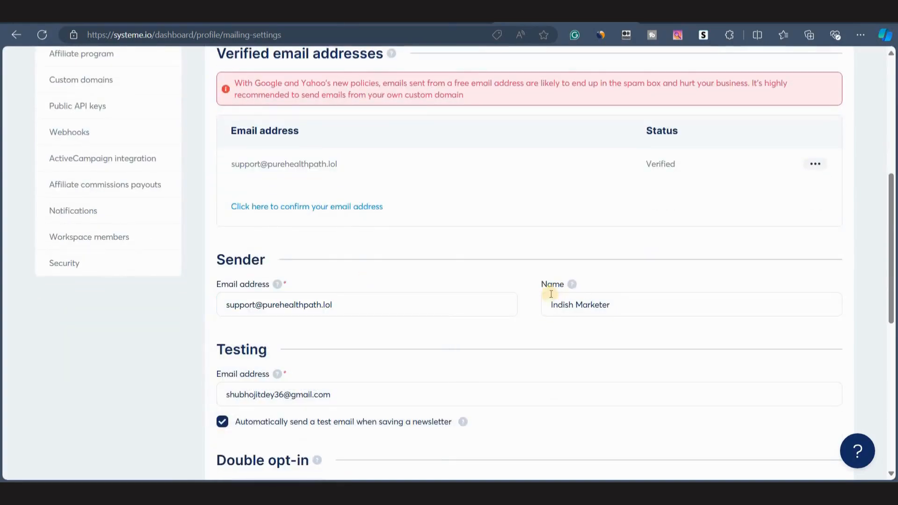
{"action": "triple_click", "coordinate": [680, 295]}
{"action": "type", "text": "Al"}
{"action": "scroll", "coordinate": [680, 295], "scroll_direction": "up", "scroll_amount": 7}
{"action": "left_click", "coordinate": [808, 106]}
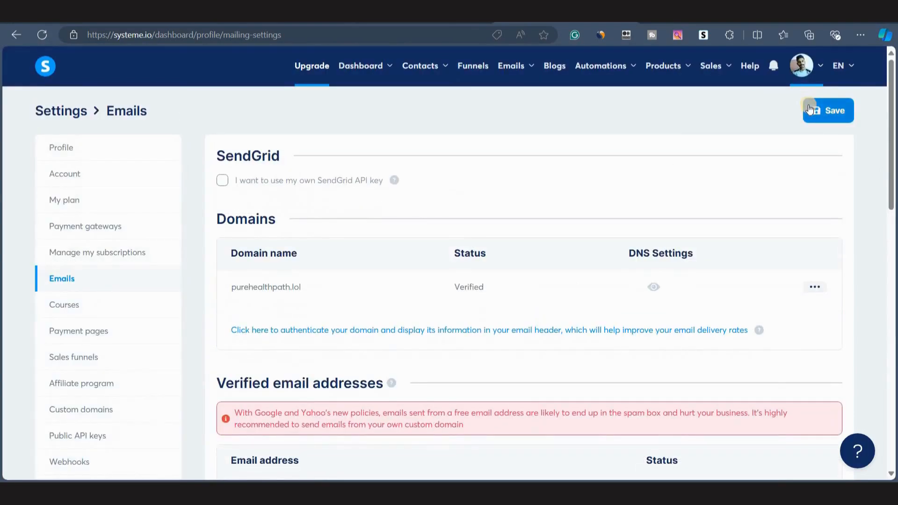
{"action": "scroll", "coordinate": [416, 279], "scroll_direction": "down", "scroll_amount": 7}
{"action": "scroll", "coordinate": [363, 281], "scroll_direction": "down", "scroll_amount": 1}
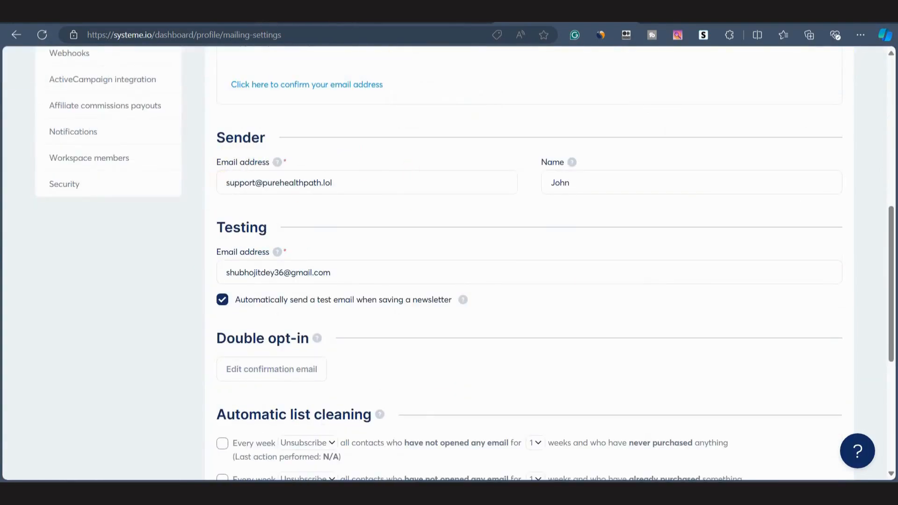
Paste the verified custom-domain address into the campaign email's Sender email address field and save the email.
{"action": "left_click", "coordinate": [274, 14]}
{"action": "left_click", "coordinate": [44, 37]}
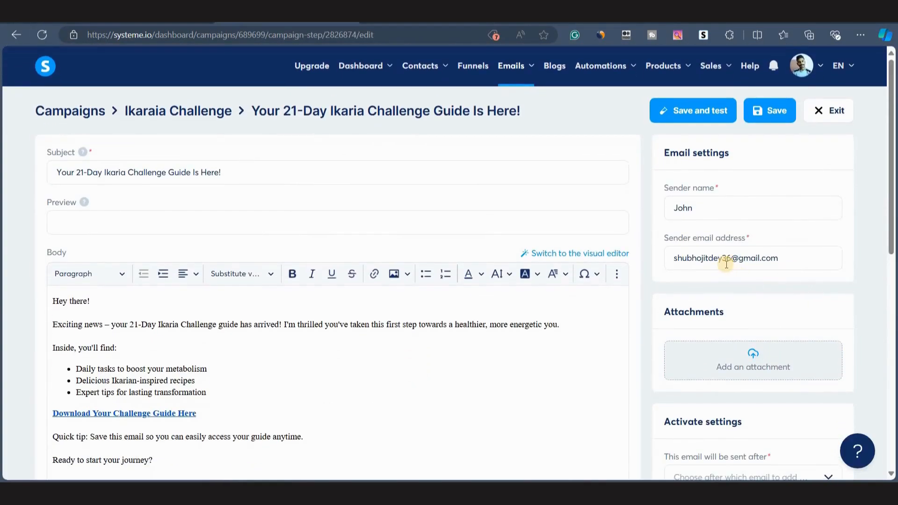
{"action": "left_click_drag", "start_coordinate": [675, 261], "coordinate": [833, 269]}
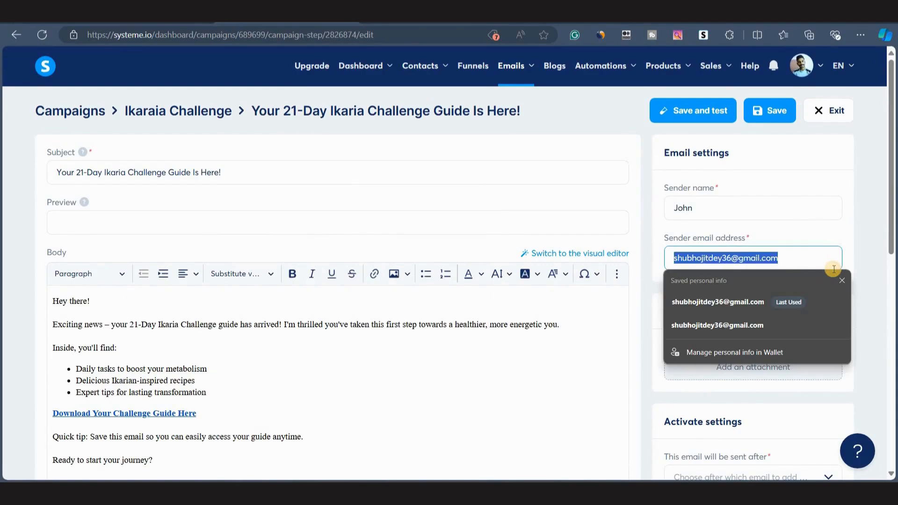
{"action": "key", "text": "ctrl+v"}
{"action": "left_click", "coordinate": [766, 126]}
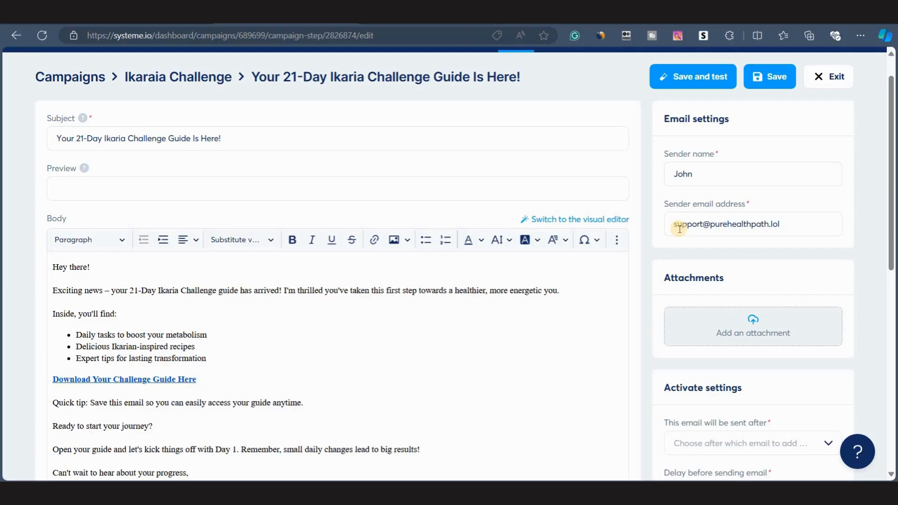
{"action": "scroll", "coordinate": [337, 408], "scroll_direction": "up", "scroll_amount": 1}
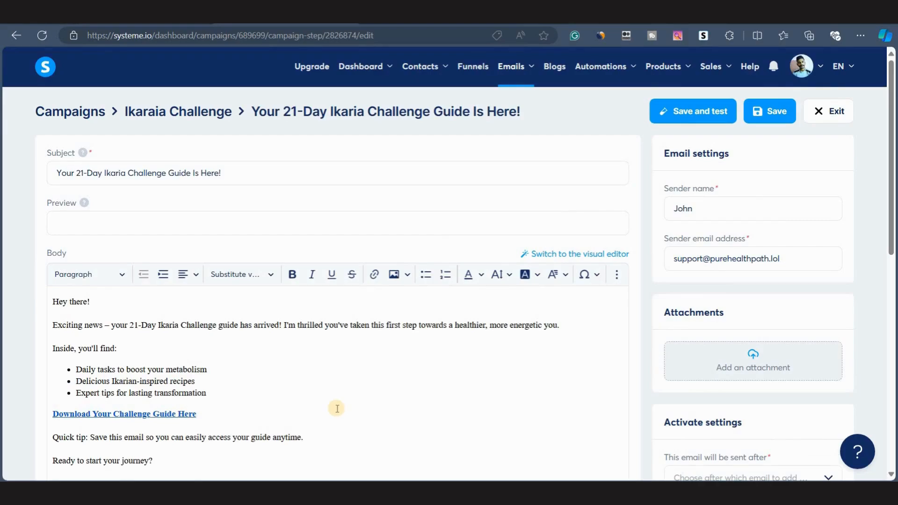
{"action": "scroll", "coordinate": [336, 408], "scroll_direction": "down", "scroll_amount": 4}
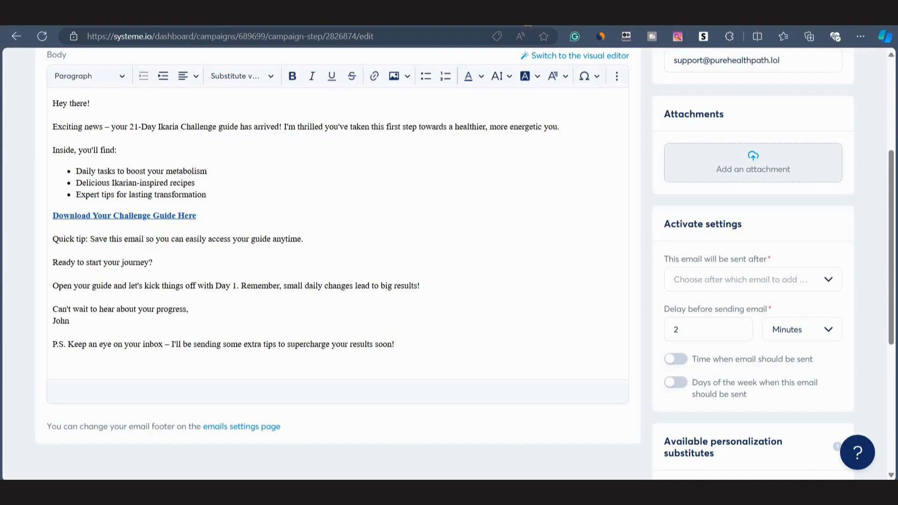
Switch to the custom-domain webmail and start composing a new message.
{"action": "left_click", "coordinate": [527, 19]}
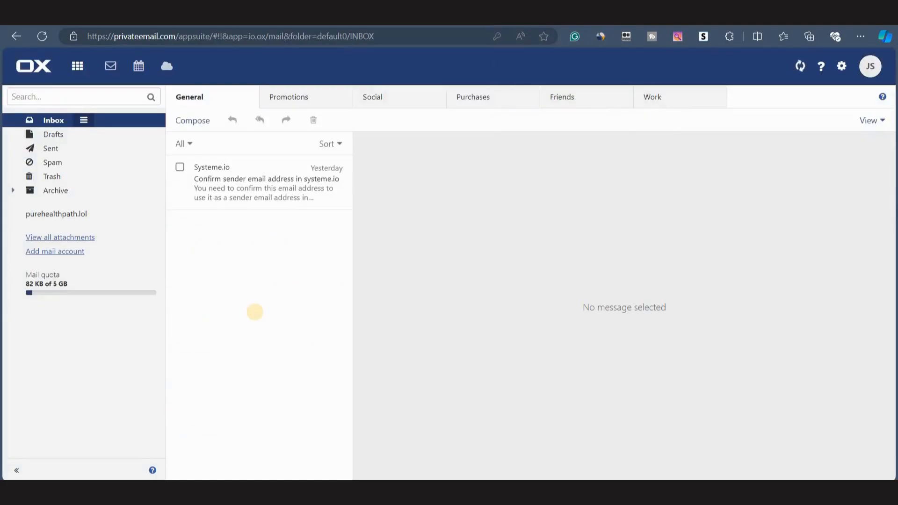
{"action": "left_click", "coordinate": [255, 313]}
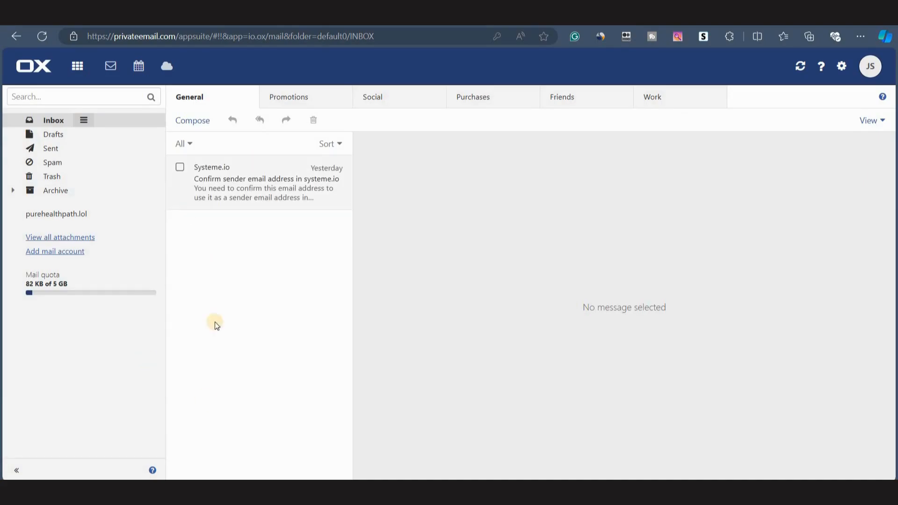
{"action": "left_click", "coordinate": [202, 122]}
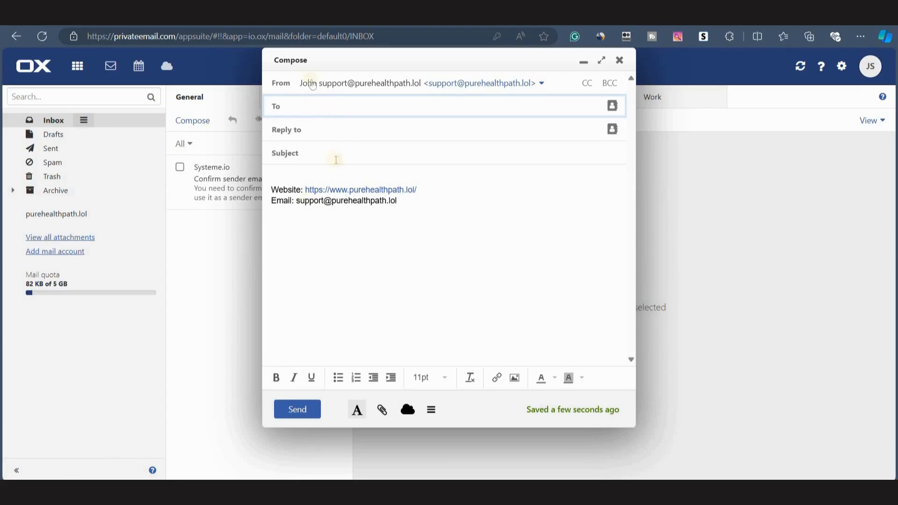
{"action": "left_click", "coordinate": [312, 134]}
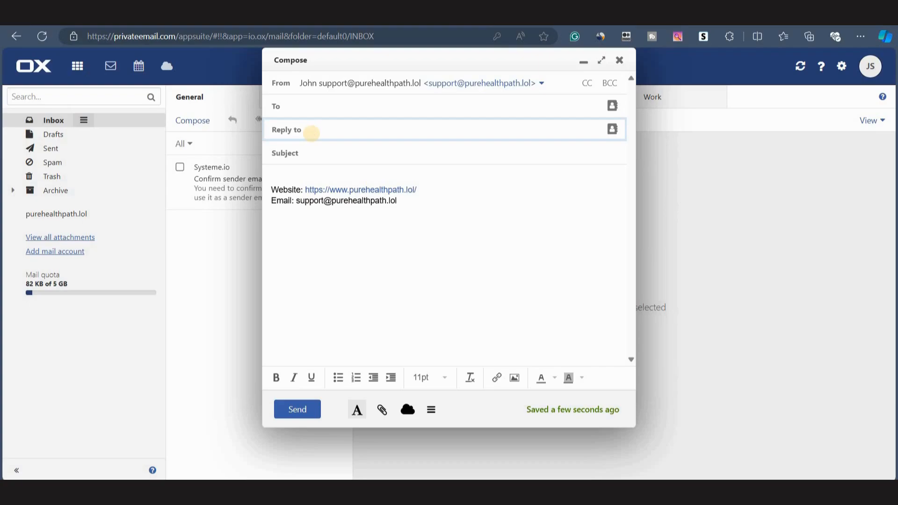
{"action": "double_click", "coordinate": [423, 84]}
{"action": "key", "text": "ctrl+c"}
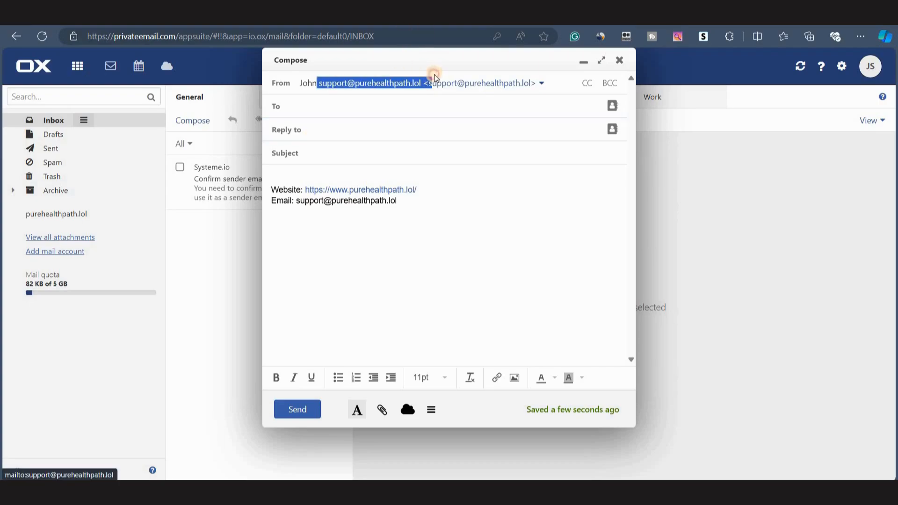
{"action": "left_click", "coordinate": [299, 107]}
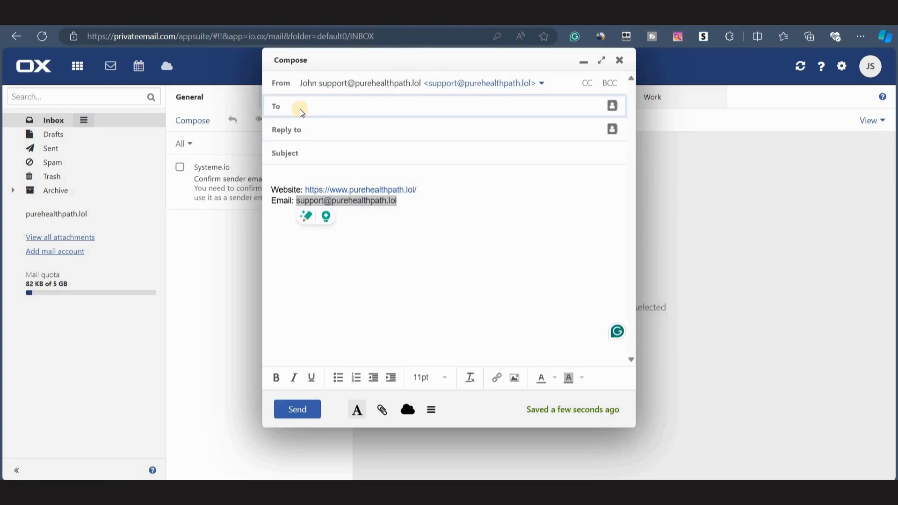
{"action": "key", "text": "ctrl+v"}
{"action": "left_click_drag", "start_coordinate": [397, 202], "coordinate": [271, 188]}
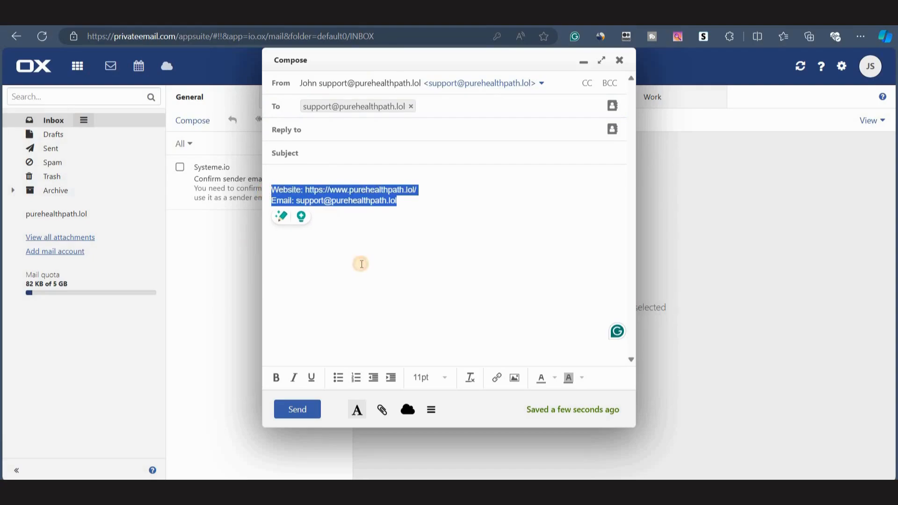
{"action": "left_click", "coordinate": [429, 218]}
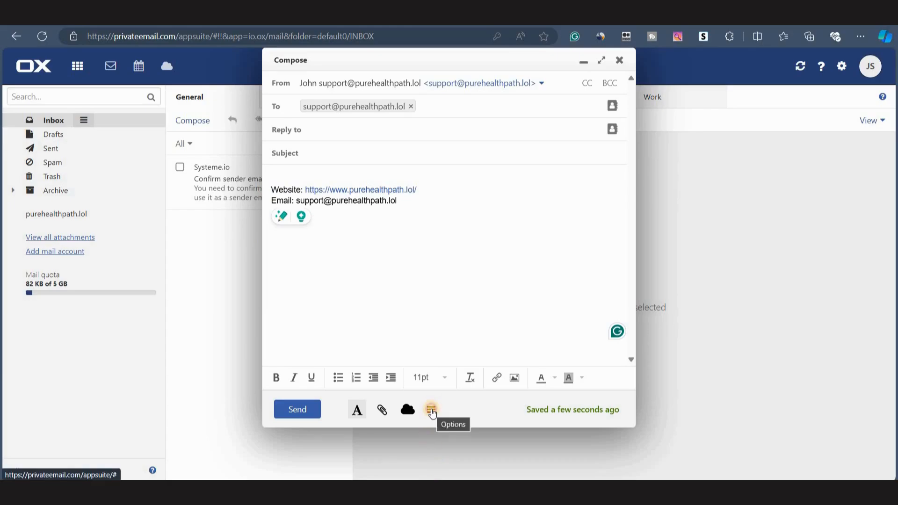
{"action": "left_click", "coordinate": [433, 408]}
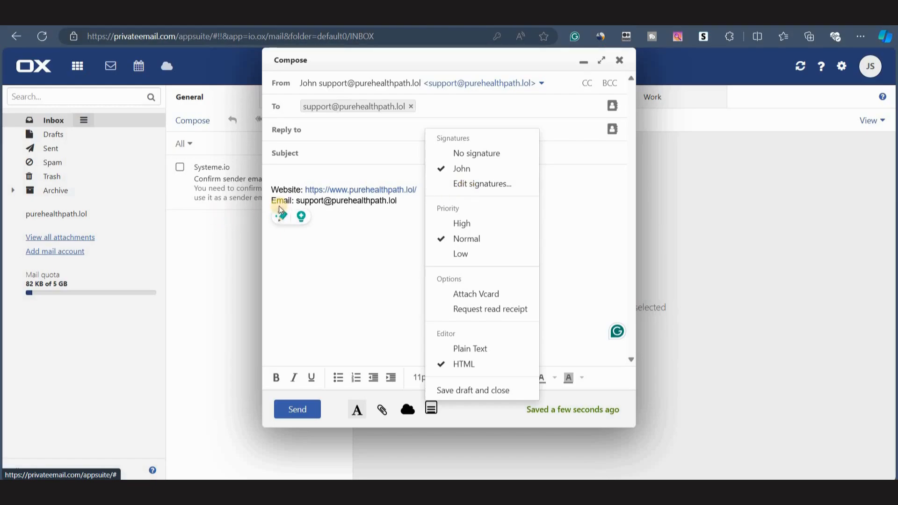
{"action": "left_click", "coordinate": [359, 233]}
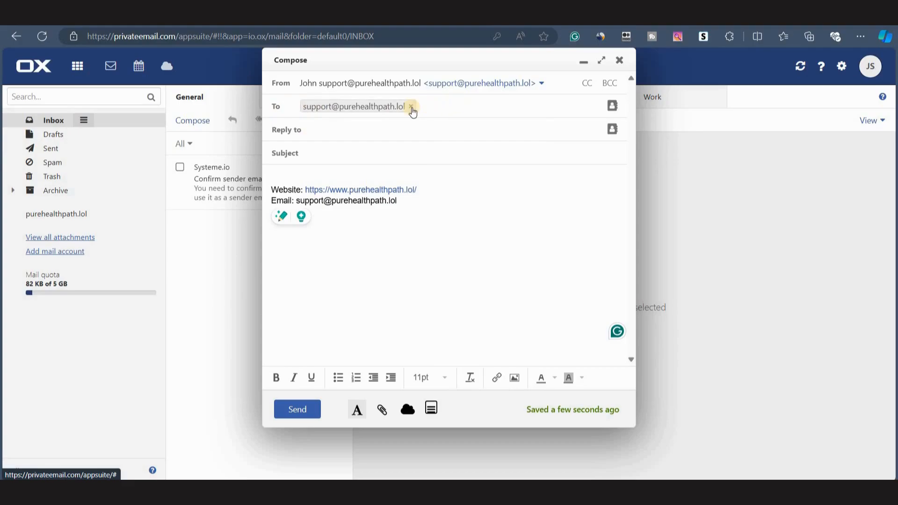
{"action": "left_click", "coordinate": [412, 112]}
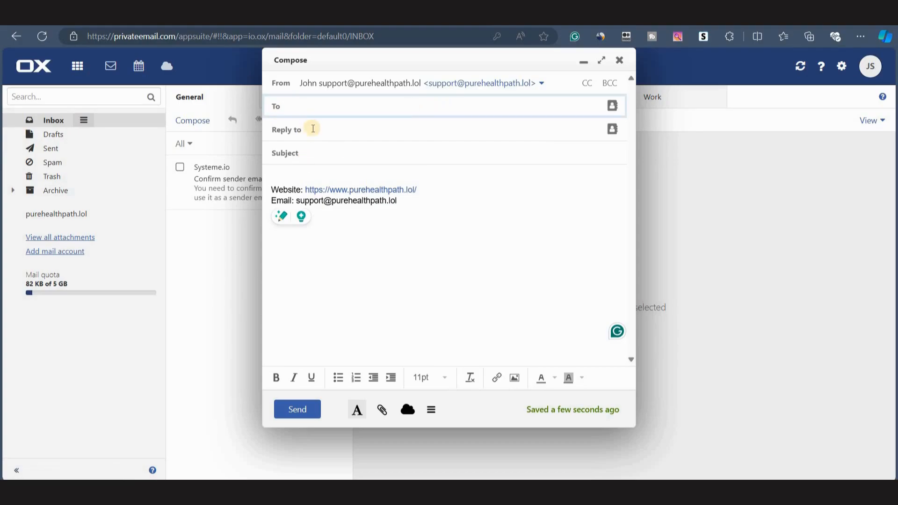
{"action": "left_click", "coordinate": [313, 129]}
{"action": "key", "text": "ctrl+v"}
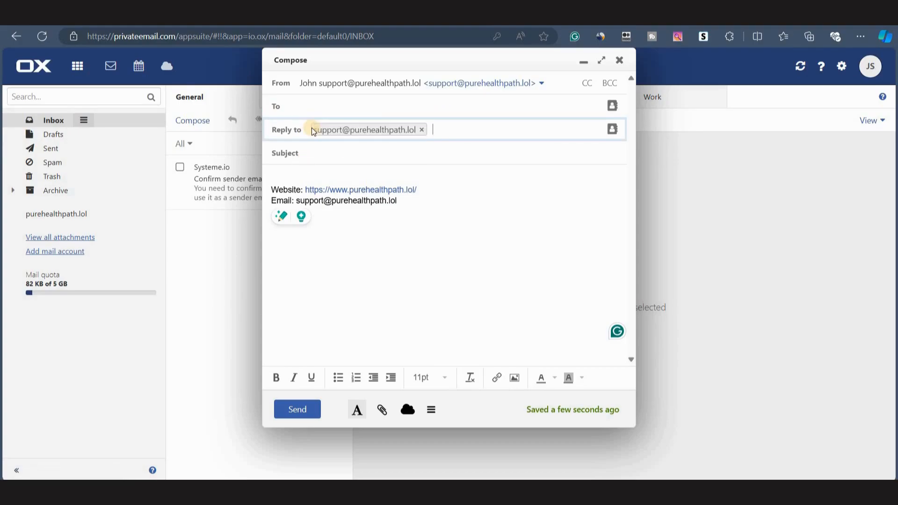
Copy the campaign email's subject, Your 21-Day Ikaria Challenge Guide Is Here!, into the new message's subject line.
{"action": "left_click", "coordinate": [313, 155]}
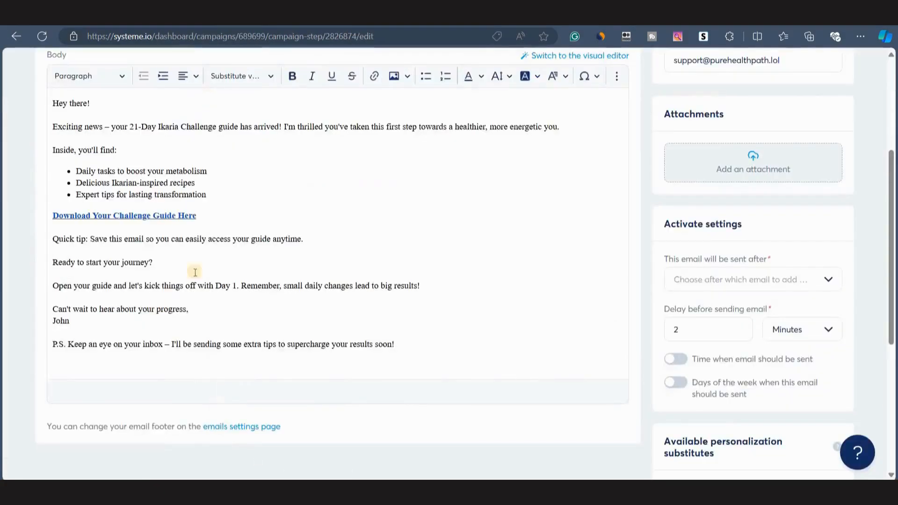
{"action": "scroll", "coordinate": [194, 272], "scroll_direction": "up", "scroll_amount": 5}
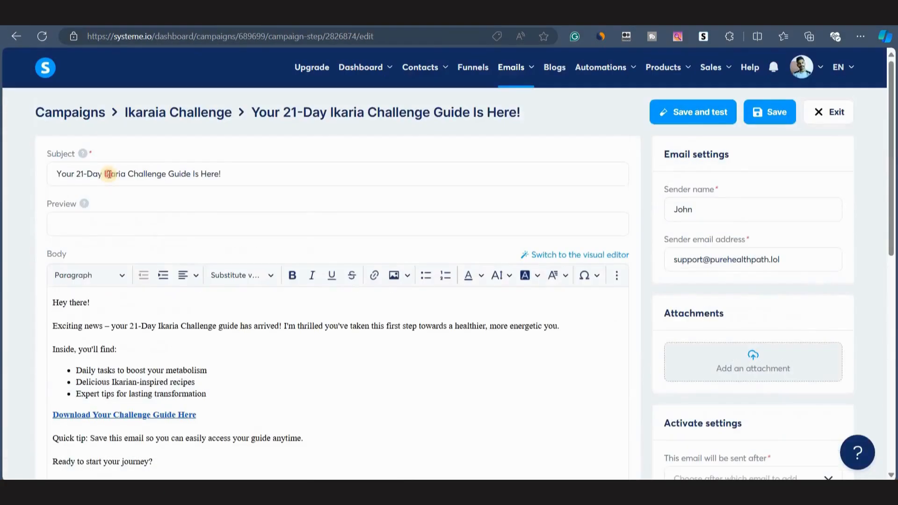
{"action": "triple_click", "coordinate": [107, 173]}
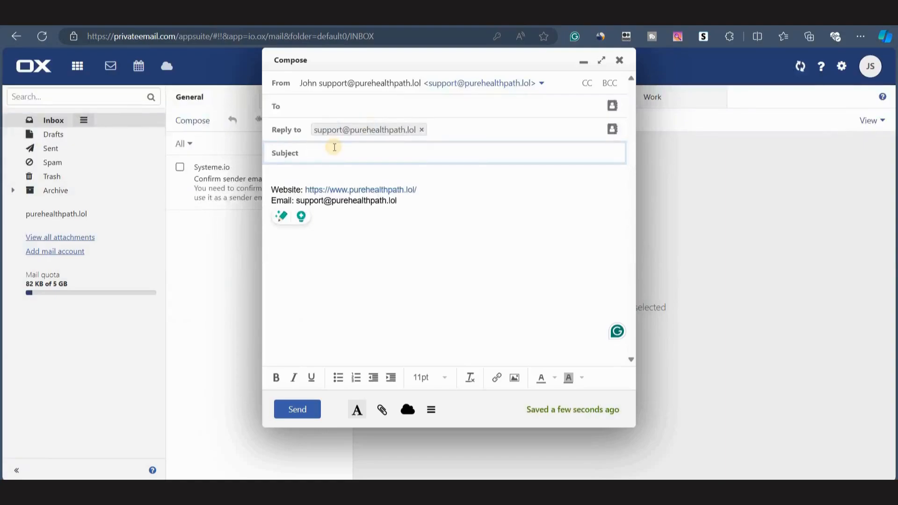
{"action": "type", "text": "Your 21-Day Ikaria Challenge Guide Is Here!"}
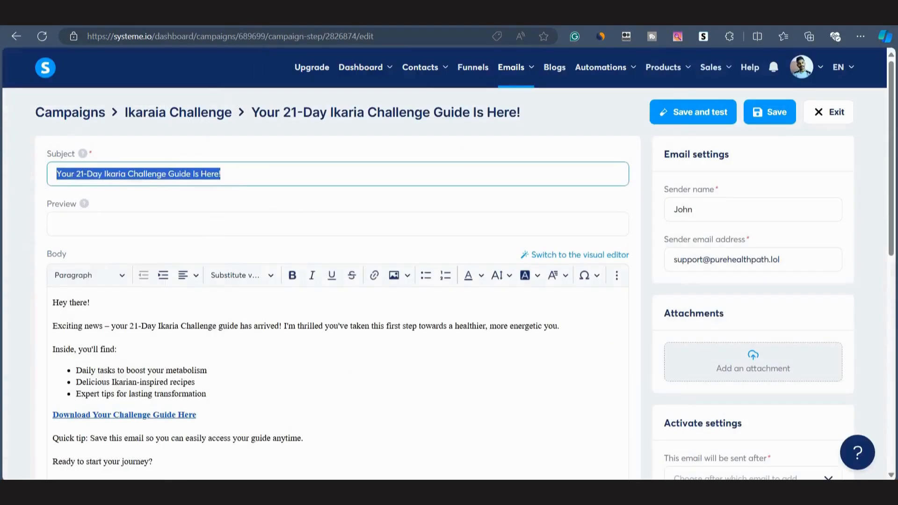
{"action": "key", "text": "alt+Tab"}
Copy the campaign email's full body text and paste it above the signature in the new message.
{"action": "scroll", "coordinate": [70, 262], "scroll_direction": "down", "scroll_amount": 2}
{"action": "left_click_drag", "start_coordinate": [52, 207], "coordinate": [102, 469]}
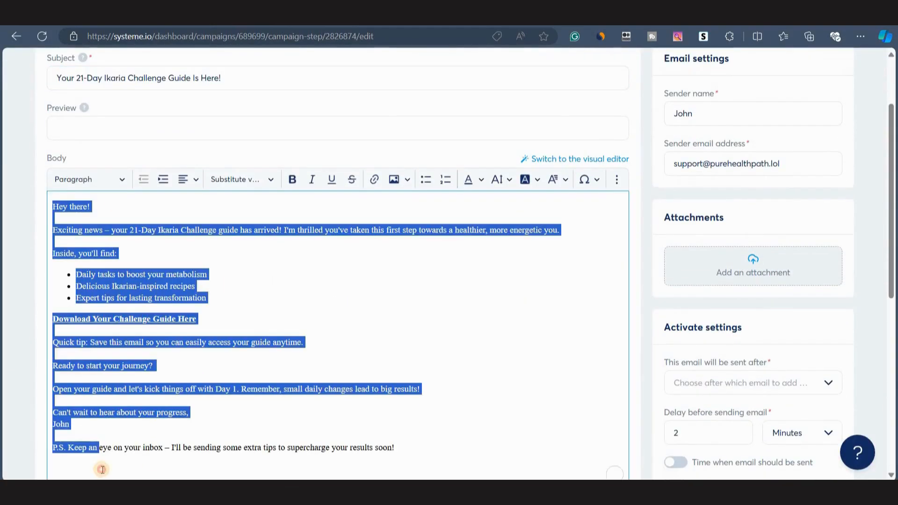
{"action": "left_click_drag", "start_coordinate": [102, 469], "coordinate": [397, 451]}
{"action": "key", "text": "ctrl+c"}
{"action": "scroll", "coordinate": [397, 328], "scroll_direction": "down", "scroll_amount": 4}
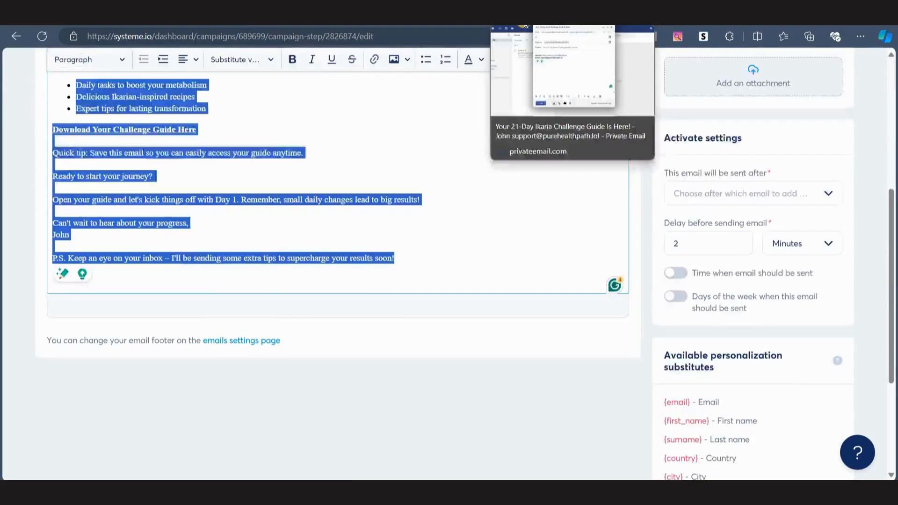
{"action": "left_click", "coordinate": [524, 26]}
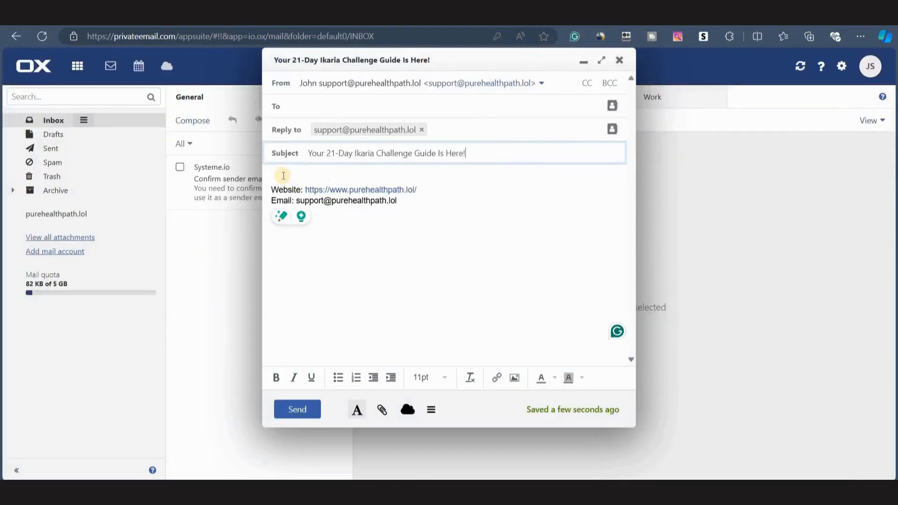
{"action": "left_click", "coordinate": [283, 176]}
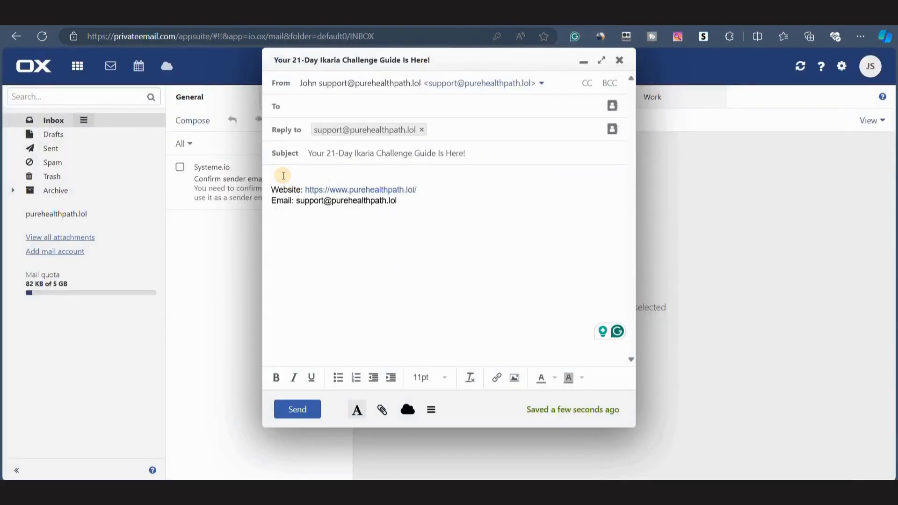
{"action": "key", "text": "ctrl+v"}
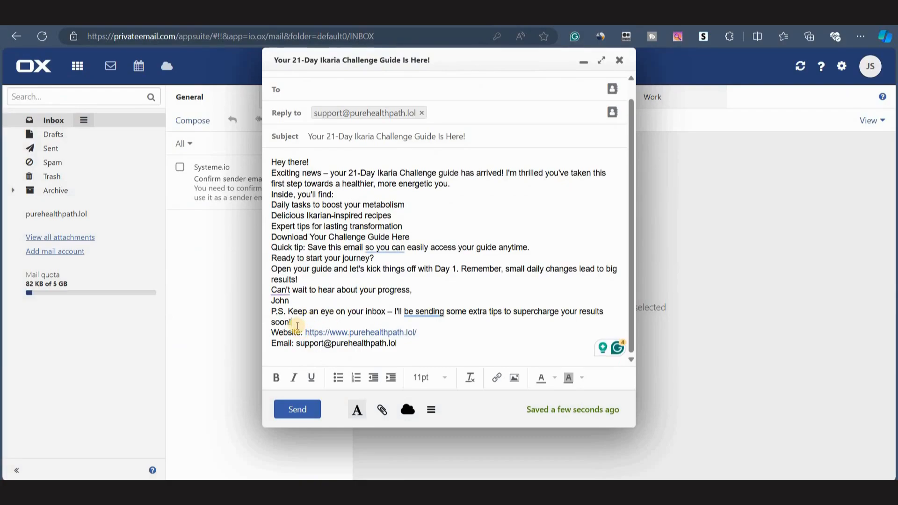
Add blank lines between the pasted paragraphs and turn the three tips into a bulleted list.
{"action": "left_click", "coordinate": [298, 326]}
{"action": "key", "text": "Return"}
{"action": "left_click", "coordinate": [398, 295]}
{"action": "key", "text": "Return"}
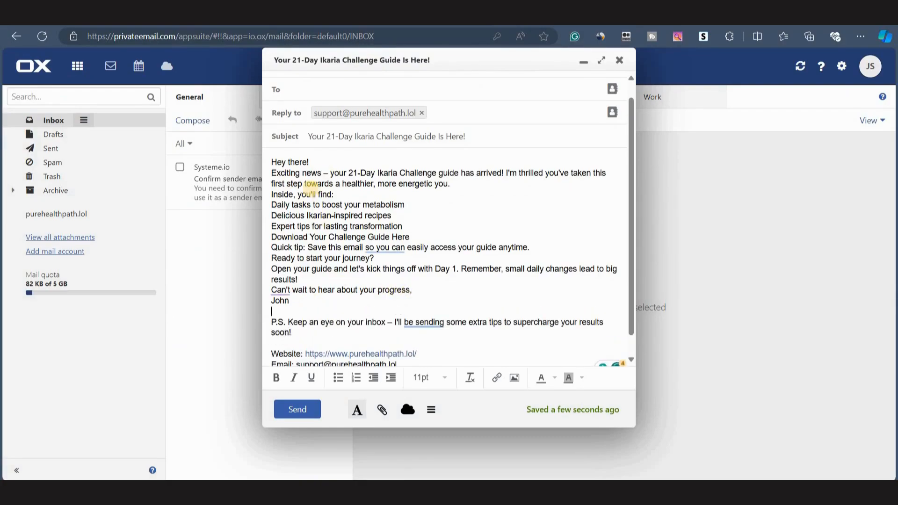
{"action": "left_click", "coordinate": [312, 163]}
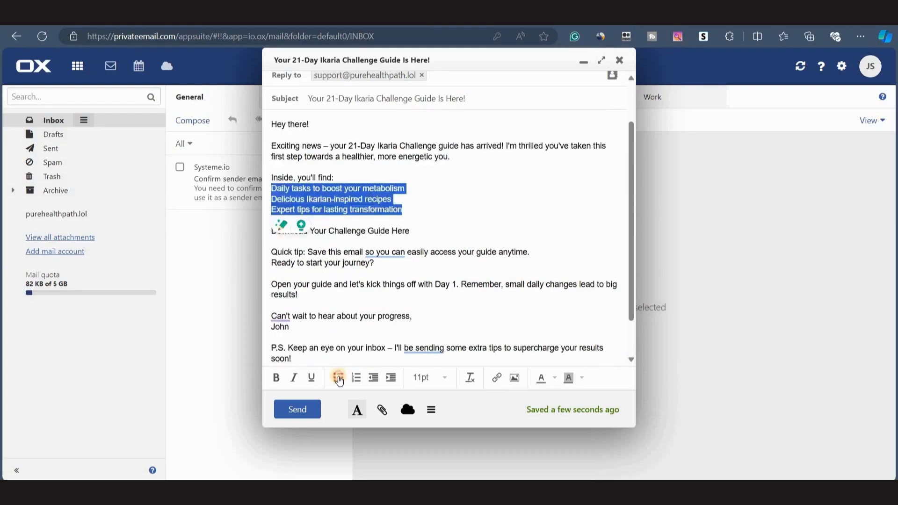
{"action": "left_click", "coordinate": [337, 377]}
{"action": "left_click", "coordinate": [433, 268]}
{"action": "scroll", "coordinate": [351, 257], "scroll_direction": "down", "scroll_amount": 2}
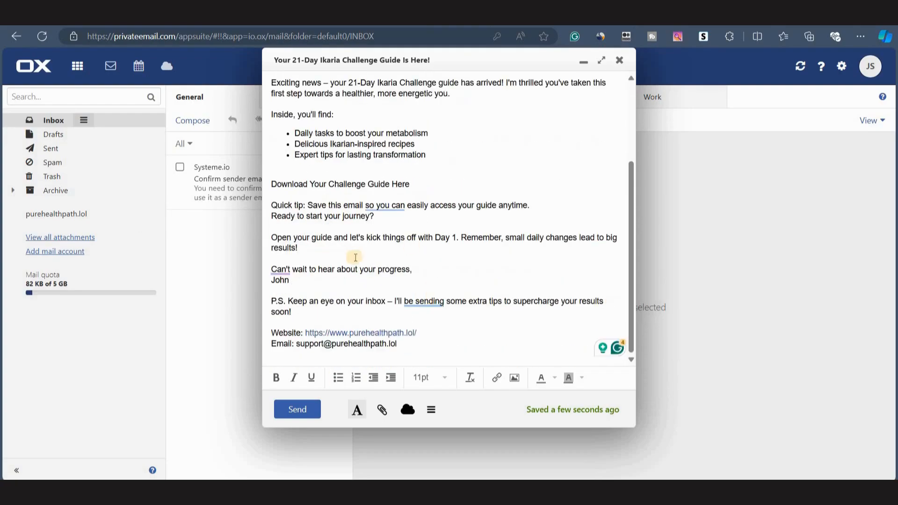
{"action": "scroll", "coordinate": [391, 251], "scroll_direction": "up", "scroll_amount": 2}
{"action": "scroll", "coordinate": [391, 251], "scroll_direction": "up", "scroll_amount": 1}
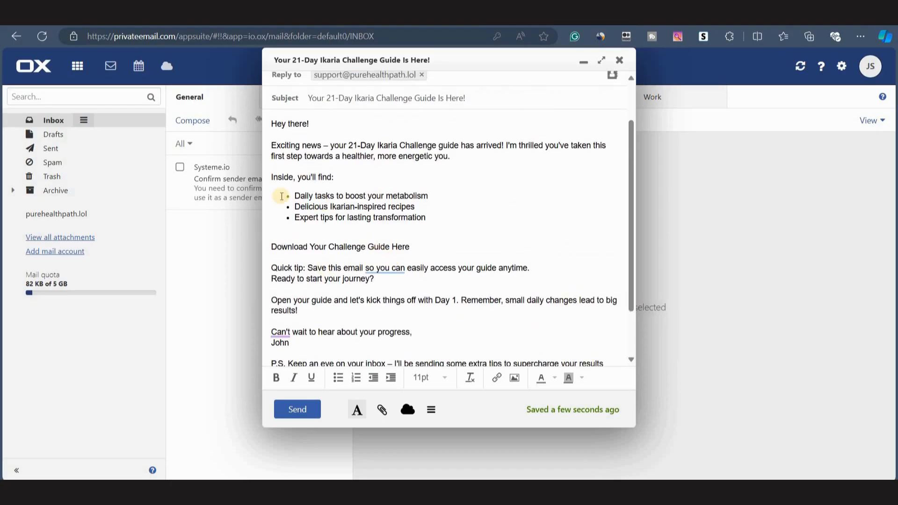
{"action": "left_click", "coordinate": [272, 247]}
{"action": "left_click_drag", "start_coordinate": [271, 246], "coordinate": [414, 245]}
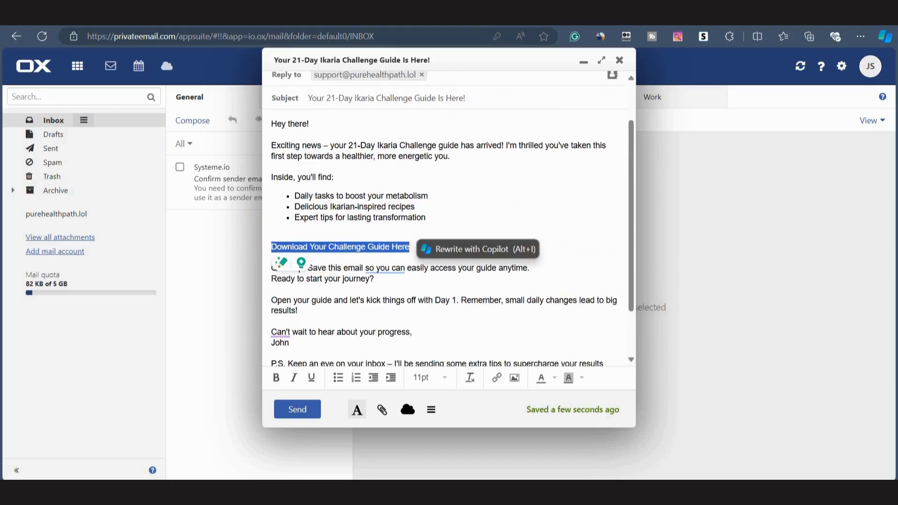
{"action": "key", "text": "ctrl+Tab"}
{"action": "left_click", "coordinate": [147, 206]}
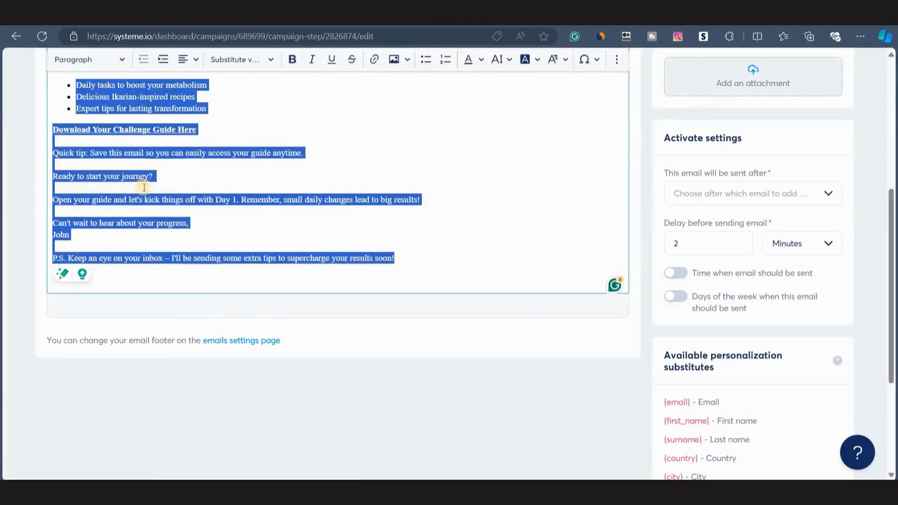
{"action": "left_click", "coordinate": [69, 130]}
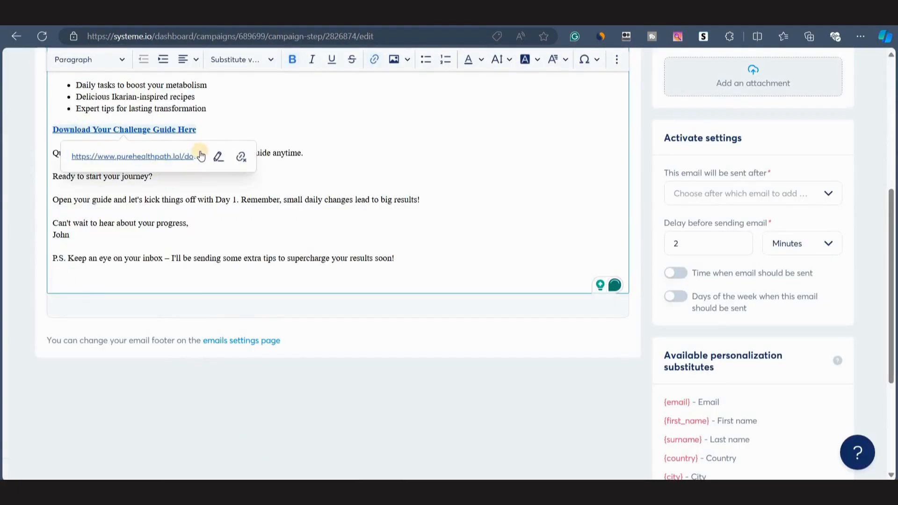
{"action": "left_click", "coordinate": [220, 155]}
{"action": "key", "text": "ctrl+c"}
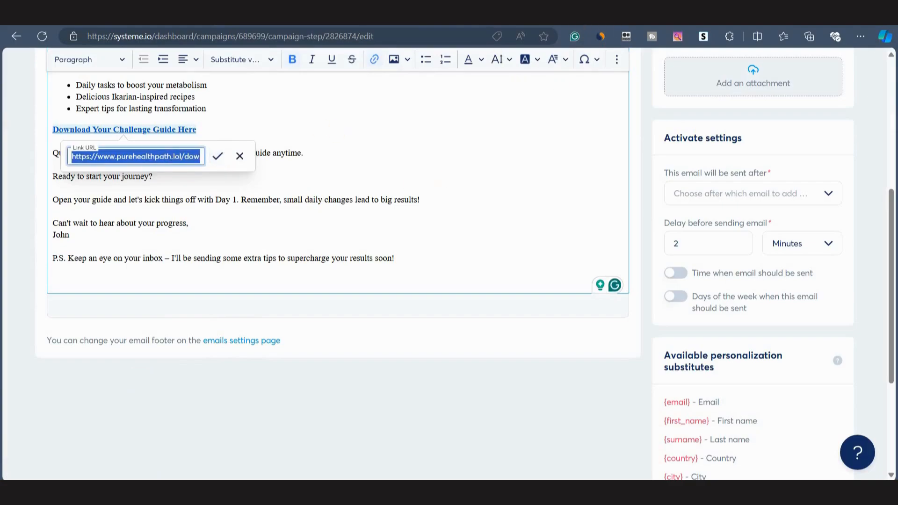
{"action": "key", "text": "ctrl+Tab"}
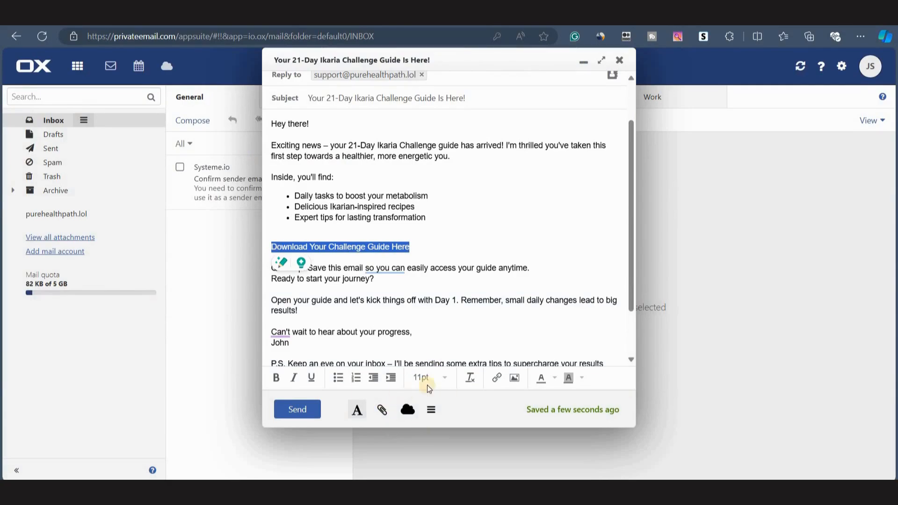
{"action": "left_click", "coordinate": [497, 377]}
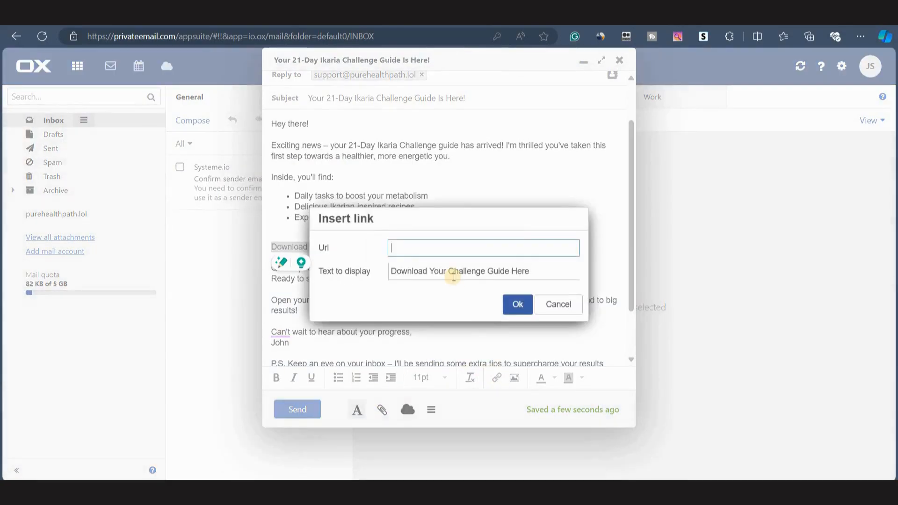
{"action": "key", "text": "ctrl+v"}
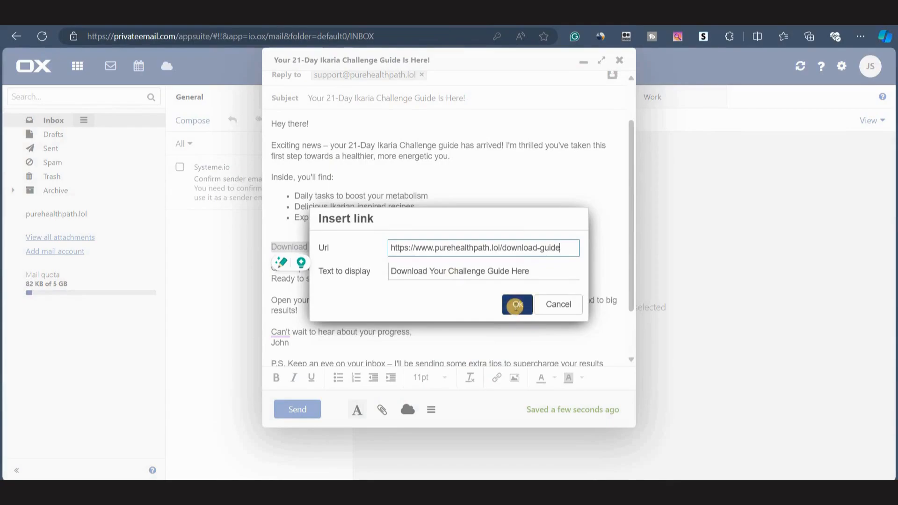
{"action": "left_click", "coordinate": [517, 305]}
Make the Download Your Challenge Guide Here link text bold.
{"action": "left_click", "coordinate": [393, 228]}
{"action": "left_click_drag", "start_coordinate": [411, 247], "coordinate": [257, 248]}
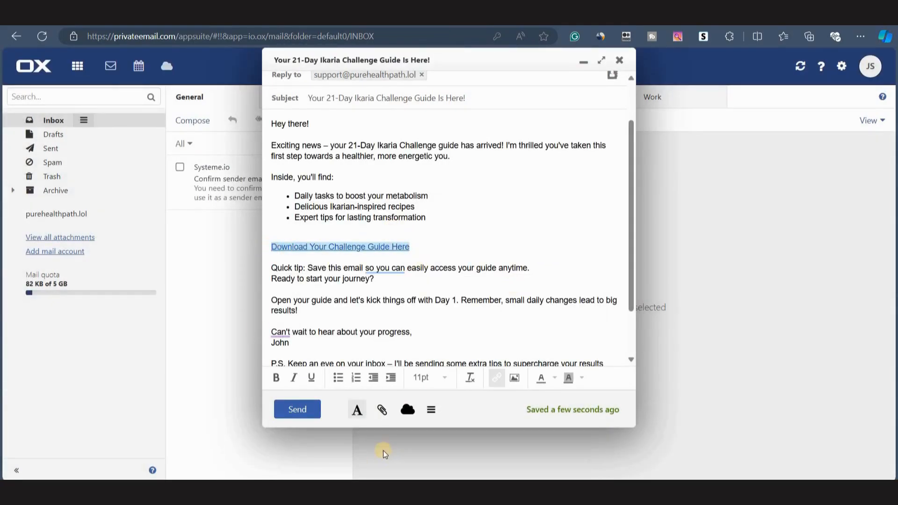
{"action": "left_click", "coordinate": [276, 378]}
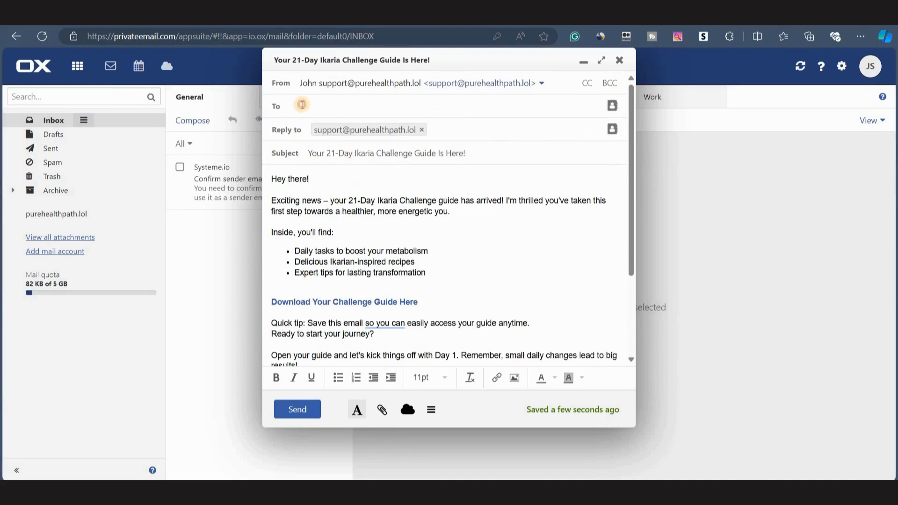
Copy the unspam.email testing address and add it as the message's recipient.
{"action": "left_click", "coordinate": [303, 105]}
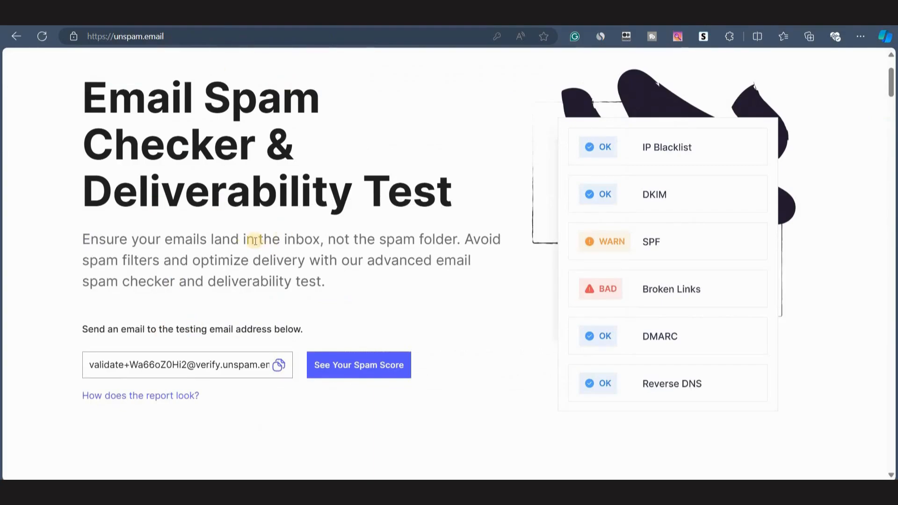
{"action": "scroll", "coordinate": [457, 281], "scroll_direction": "down", "scroll_amount": 5}
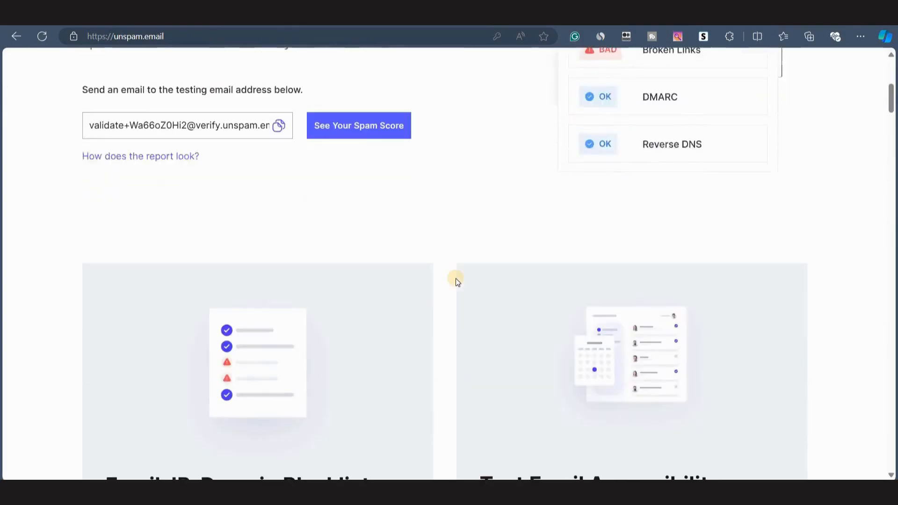
{"action": "scroll", "coordinate": [457, 281], "scroll_direction": "up", "scroll_amount": 8}
{"action": "scroll", "coordinate": [743, 185], "scroll_direction": "down", "scroll_amount": 1}
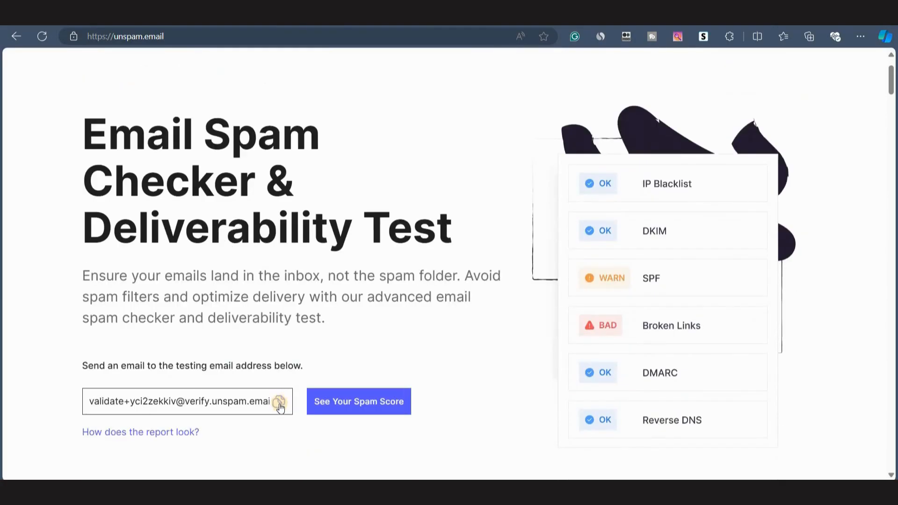
{"action": "left_click", "coordinate": [279, 403]}
{"action": "scroll", "coordinate": [263, 330], "scroll_direction": "down", "scroll_amount": 1}
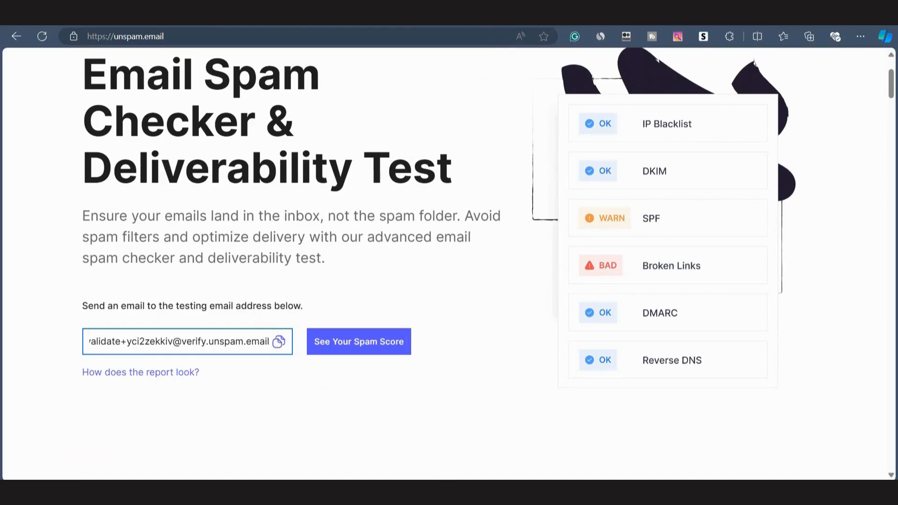
{"action": "left_click", "coordinate": [538, 15]}
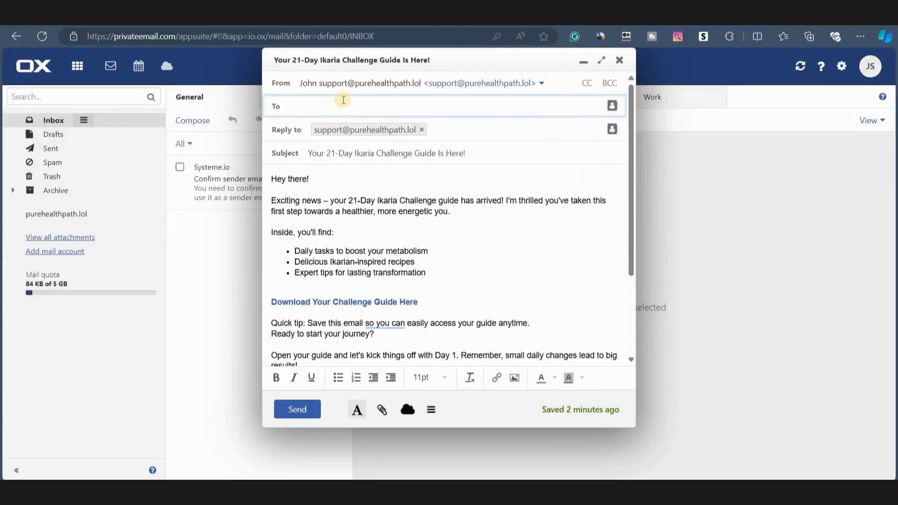
{"action": "key", "text": "ctrl+v"}
Send the test message.
{"action": "left_click", "coordinate": [400, 261]}
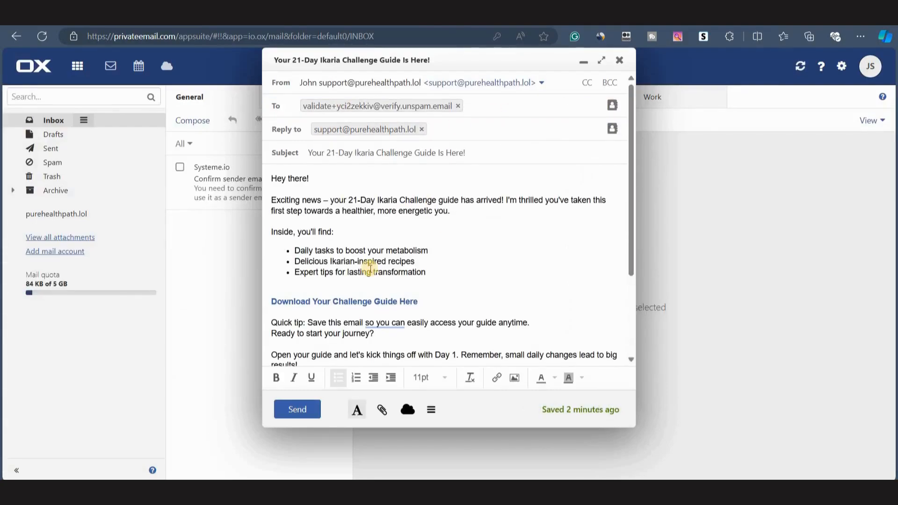
{"action": "scroll", "coordinate": [370, 267], "scroll_direction": "down", "scroll_amount": 3}
{"action": "left_click", "coordinate": [300, 417]}
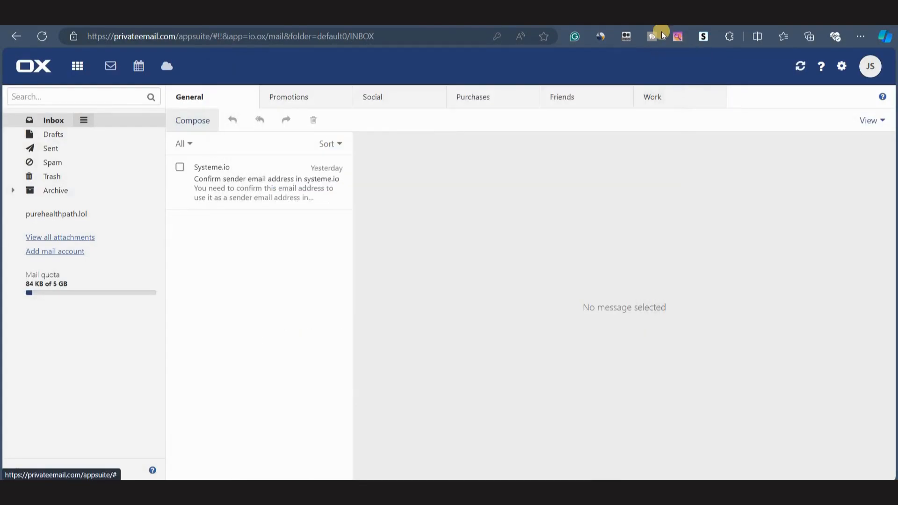
Open the spam score report for the sent message on unspam.email.
{"action": "left_click", "coordinate": [664, 15]}
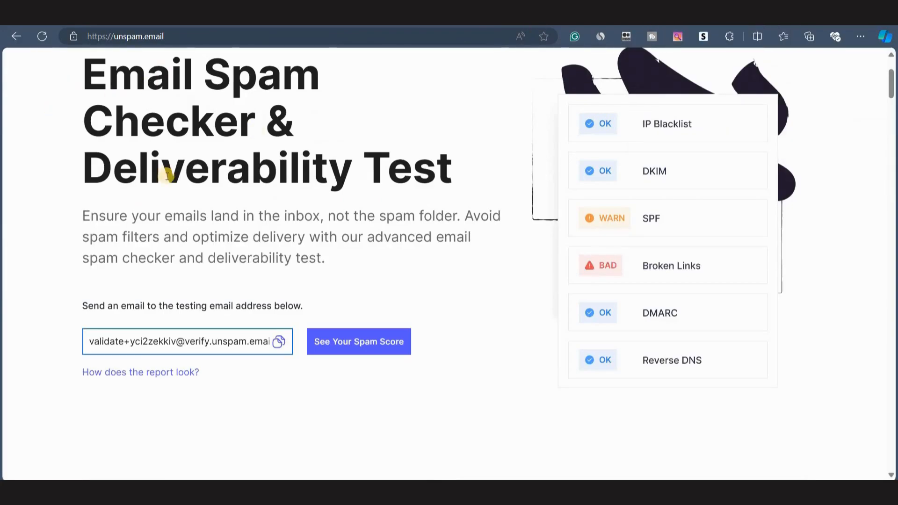
{"action": "left_click", "coordinate": [336, 349]}
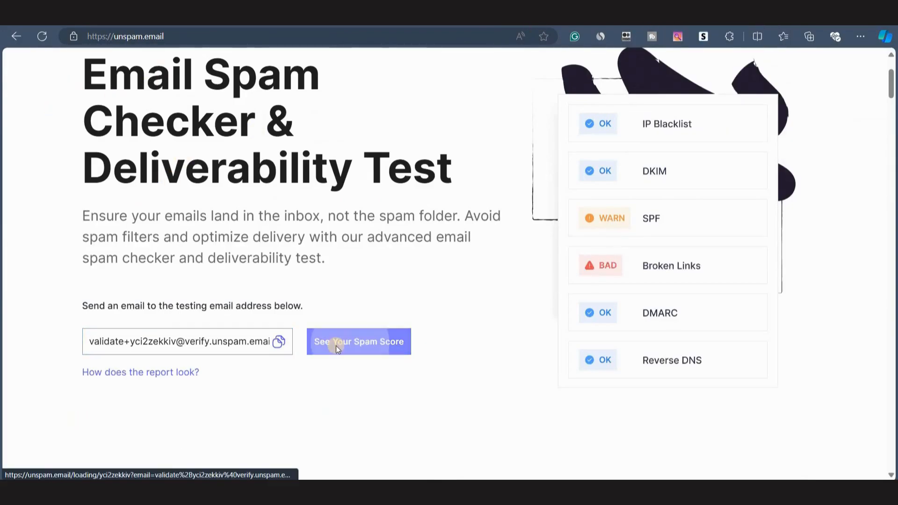
{"action": "scroll", "coordinate": [187, 301], "scroll_direction": "down", "scroll_amount": 2}
{"action": "scroll", "coordinate": [187, 301], "scroll_direction": "up", "scroll_amount": 1}
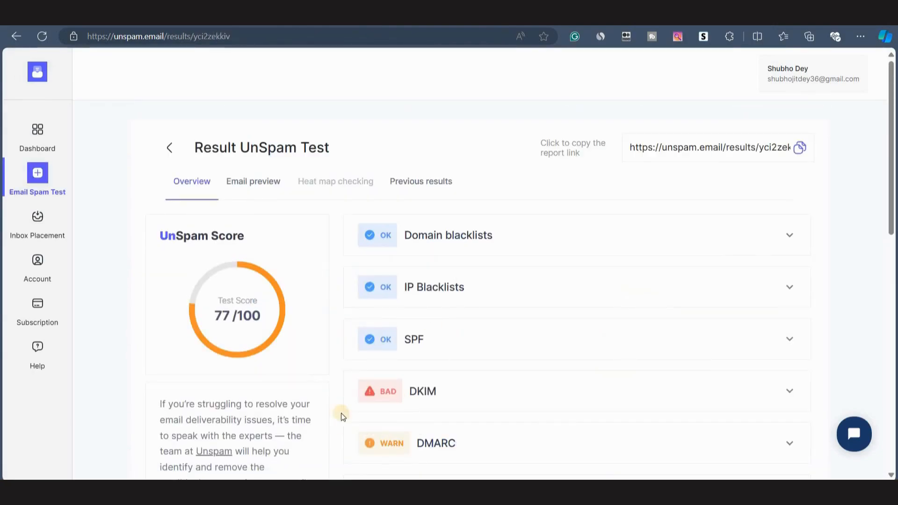
Review the spam test results and expand the DKIM check details.
{"action": "scroll", "coordinate": [441, 257], "scroll_direction": "down", "scroll_amount": 1}
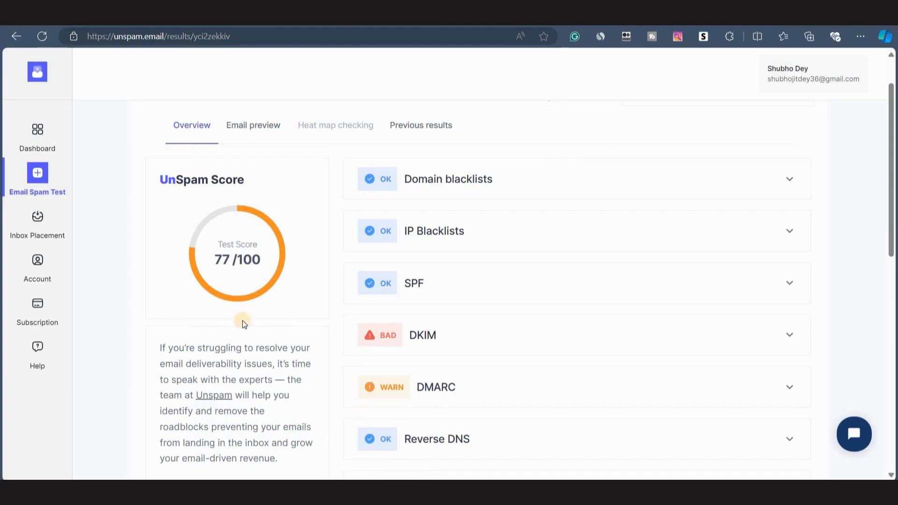
{"action": "scroll", "coordinate": [276, 369], "scroll_direction": "down", "scroll_amount": 4}
{"action": "scroll", "coordinate": [407, 301], "scroll_direction": "up", "scroll_amount": 5}
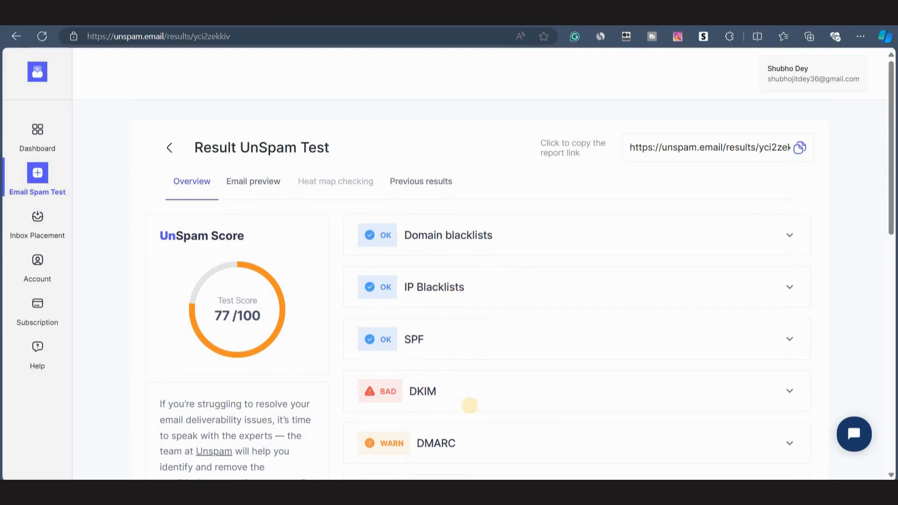
{"action": "scroll", "coordinate": [424, 279], "scroll_direction": "down", "scroll_amount": 2}
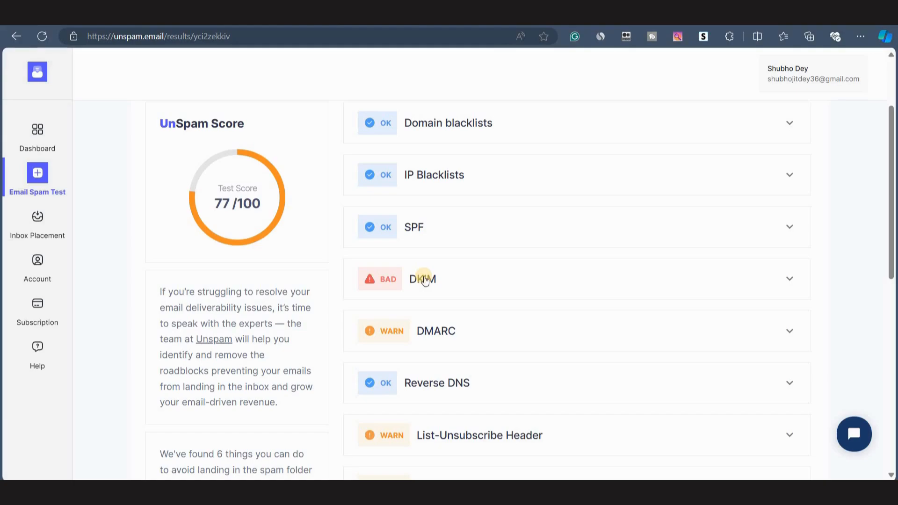
{"action": "scroll", "coordinate": [645, 266], "scroll_direction": "down", "scroll_amount": 2}
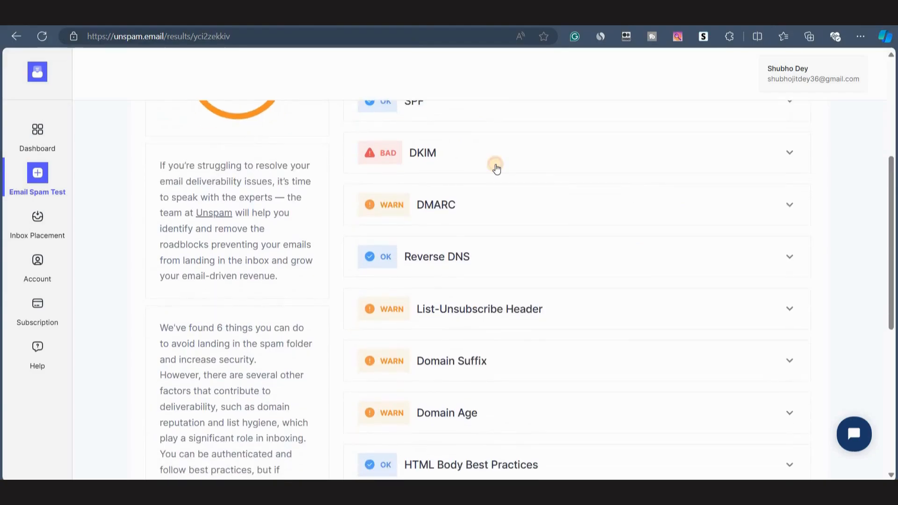
{"action": "left_click", "coordinate": [494, 159]}
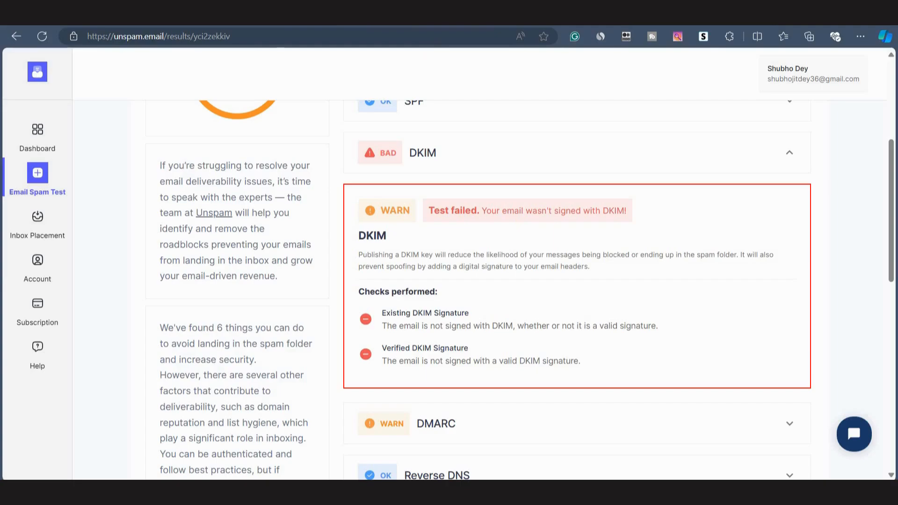
Open the Advanced DNS settings of the purehealthpath.lol domain in Namecheap.
{"action": "key", "text": "ctrl+Tab"}
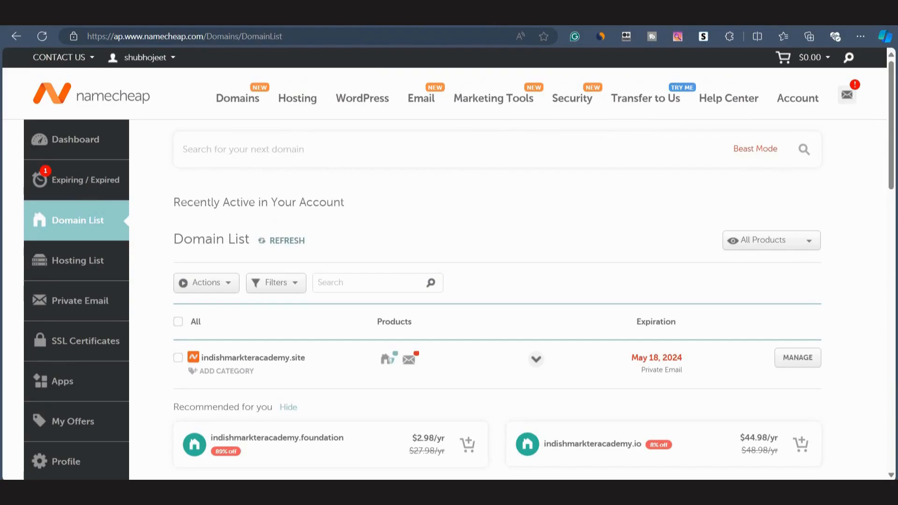
{"action": "scroll", "coordinate": [296, 322], "scroll_direction": "down", "scroll_amount": 5}
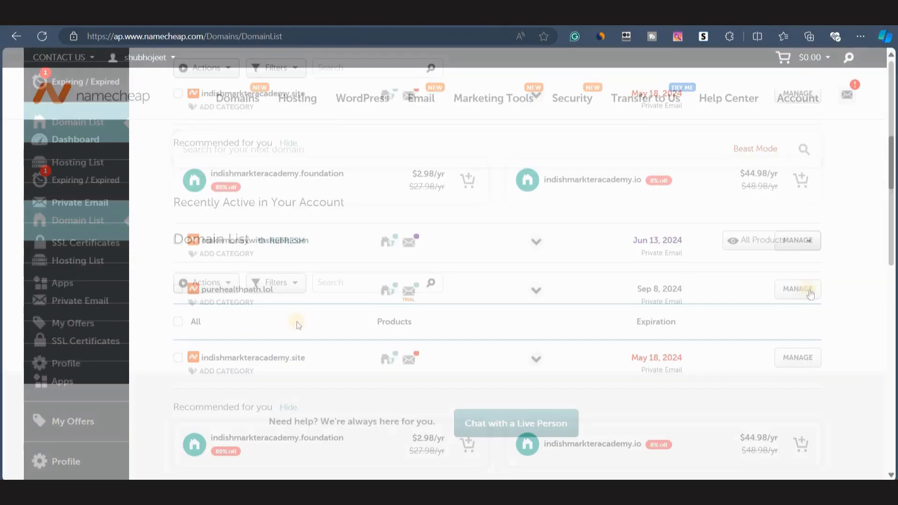
{"action": "left_click", "coordinate": [788, 289]}
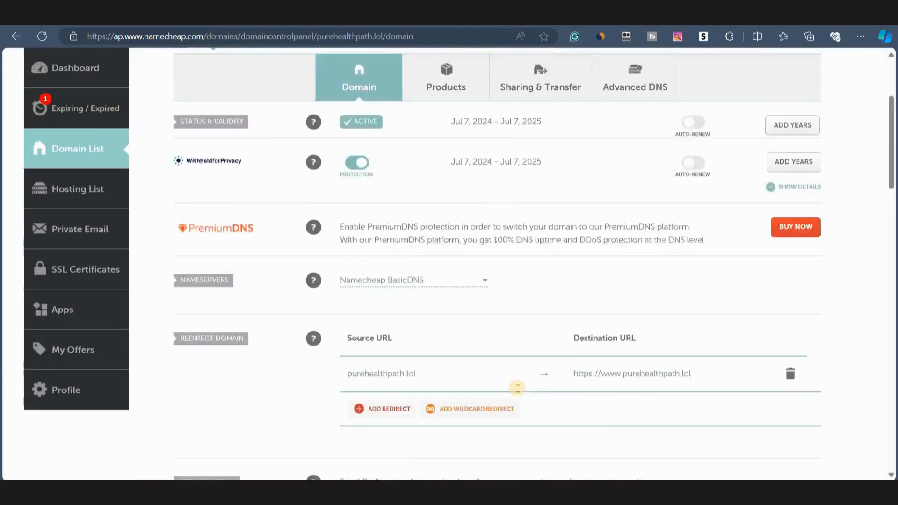
{"action": "left_click", "coordinate": [623, 164]}
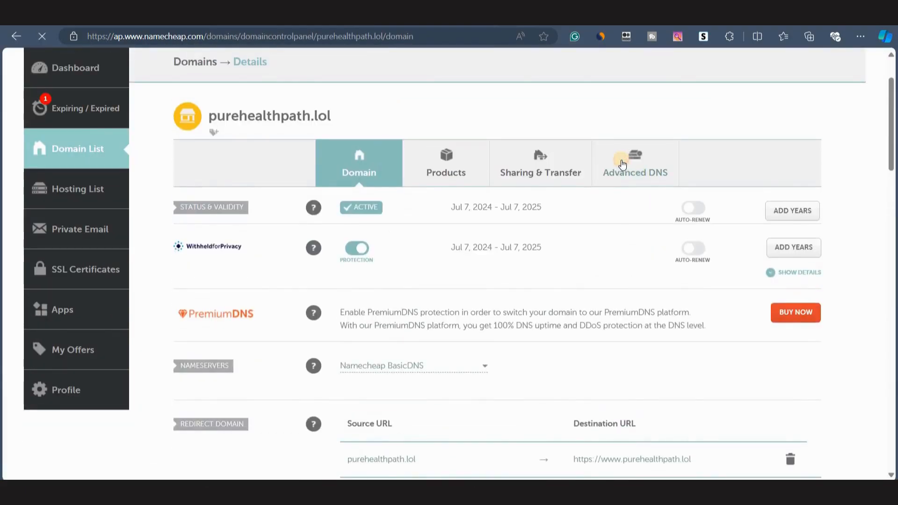
Examine the domain's host records and mail settings.
{"action": "scroll", "coordinate": [366, 324], "scroll_direction": "down", "scroll_amount": 5}
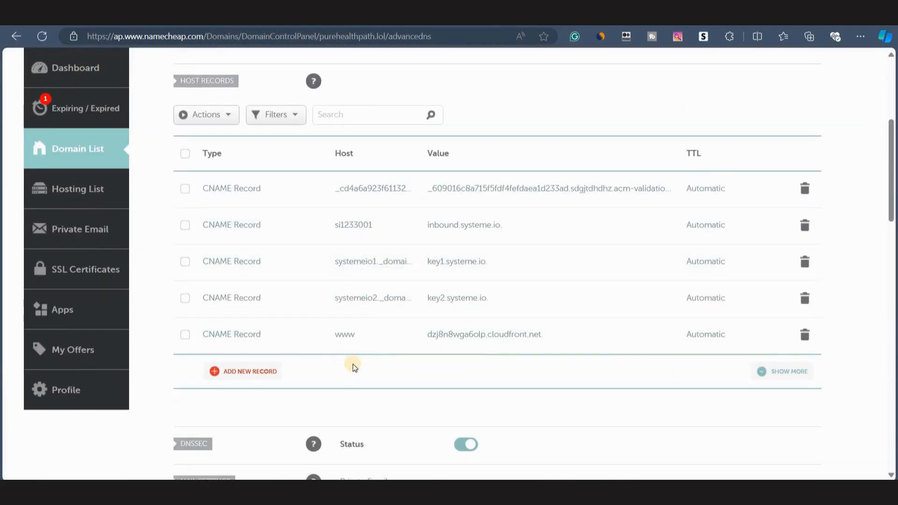
{"action": "scroll", "coordinate": [352, 365], "scroll_direction": "down", "scroll_amount": 4}
{"action": "scroll", "coordinate": [383, 372], "scroll_direction": "up", "scroll_amount": 2}
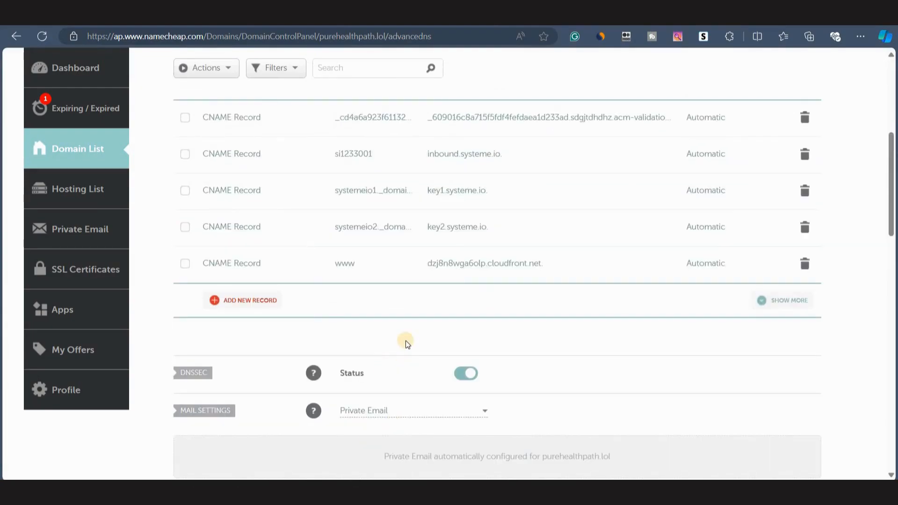
{"action": "scroll", "coordinate": [407, 343], "scroll_direction": "up", "scroll_amount": 2}
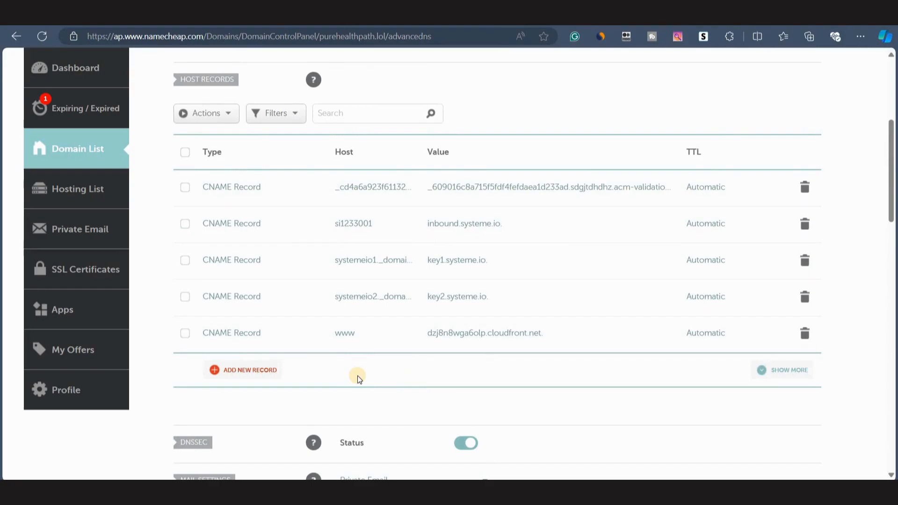
{"action": "scroll", "coordinate": [357, 375], "scroll_direction": "down", "scroll_amount": 1}
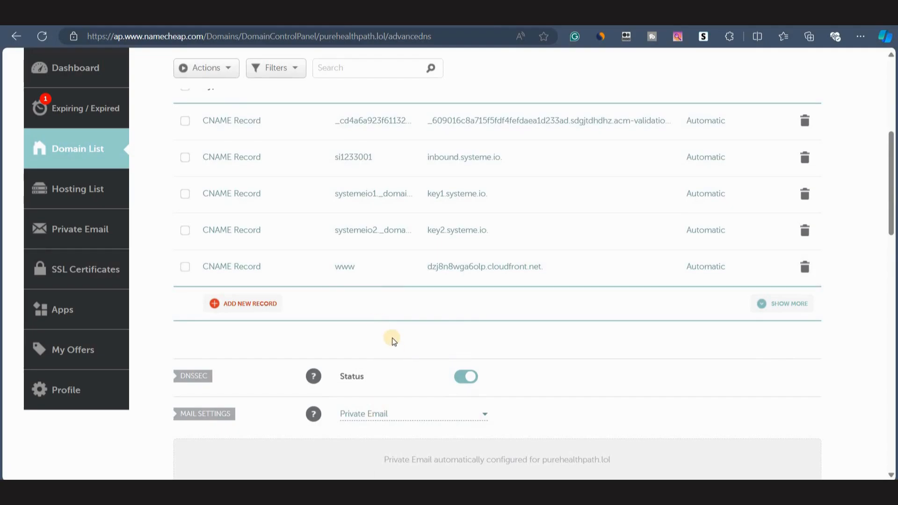
{"action": "scroll", "coordinate": [396, 313], "scroll_direction": "up", "scroll_amount": 2}
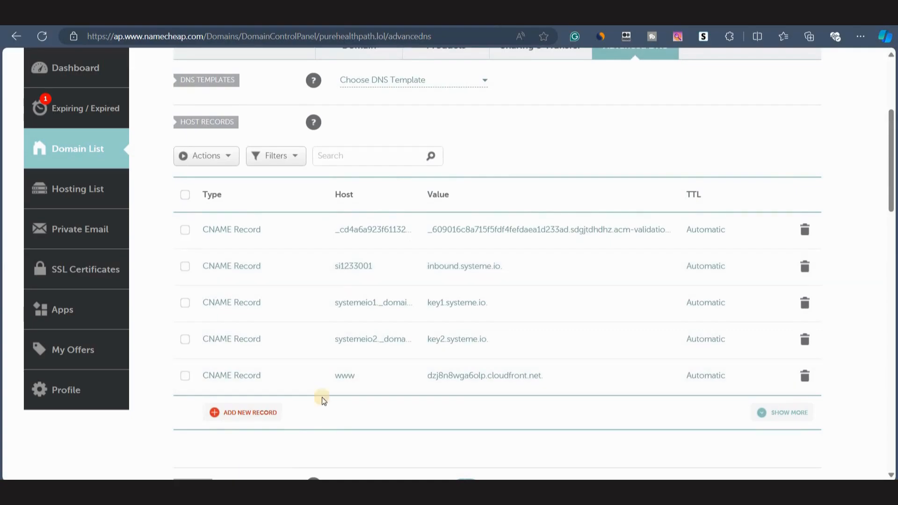
{"action": "scroll", "coordinate": [437, 402], "scroll_direction": "down", "scroll_amount": 2}
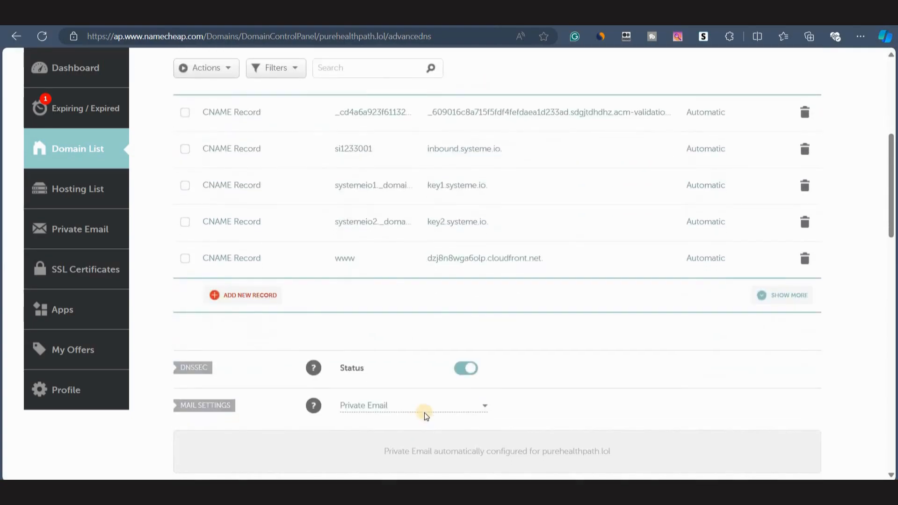
{"action": "scroll", "coordinate": [425, 413], "scroll_direction": "down", "scroll_amount": 5}
{"action": "scroll", "coordinate": [445, 280], "scroll_direction": "up", "scroll_amount": 4}
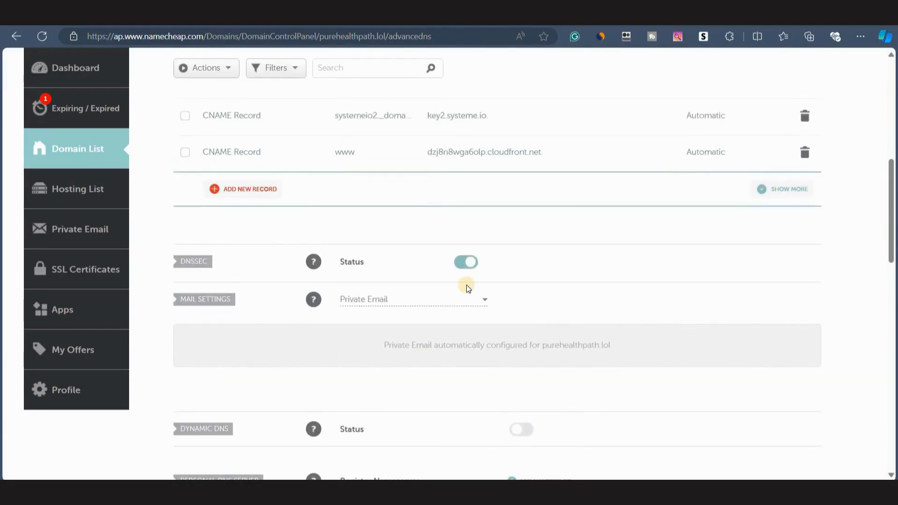
Open the domain's Private Email subscription settings, reveal the DKIM keys and copy the DKIM DNS record.
{"action": "scroll", "coordinate": [468, 286], "scroll_direction": "up", "scroll_amount": 2}
{"action": "scroll", "coordinate": [467, 288], "scroll_direction": "up", "scroll_amount": 2}
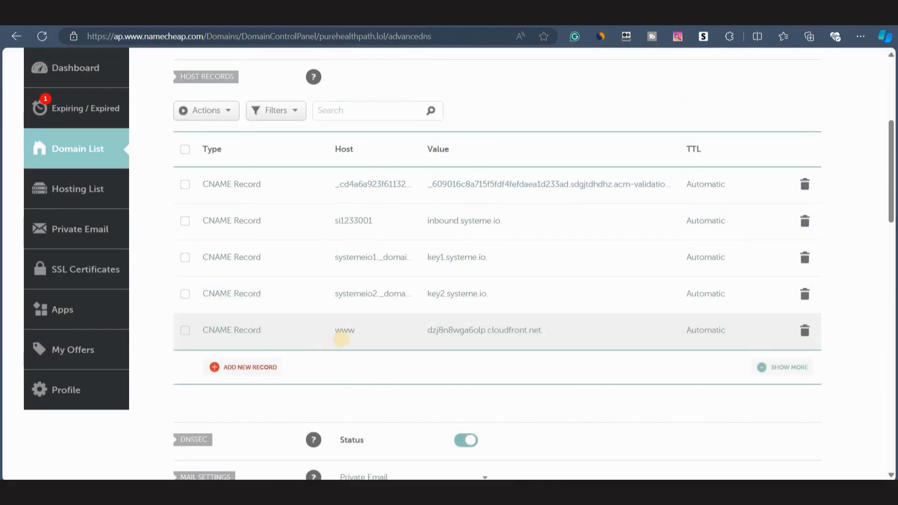
{"action": "scroll", "coordinate": [580, 335], "scroll_direction": "up", "scroll_amount": 6}
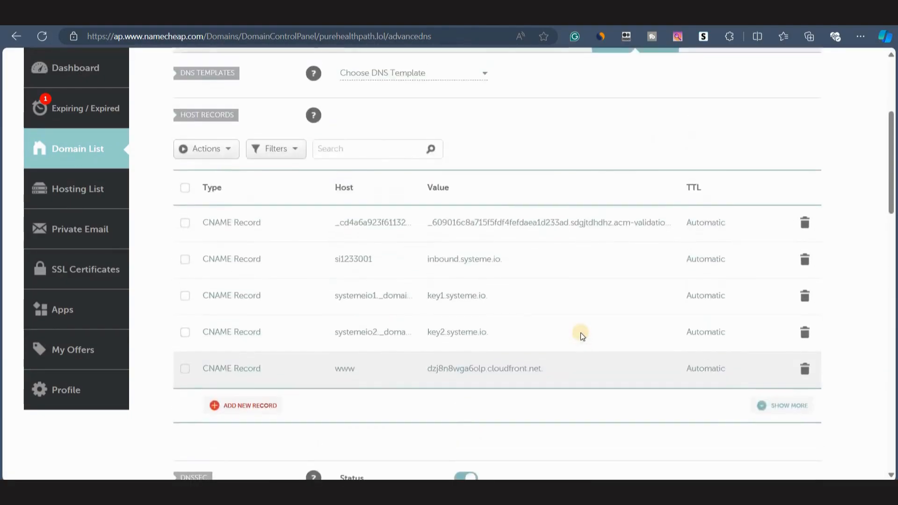
{"action": "left_click", "coordinate": [445, 250]}
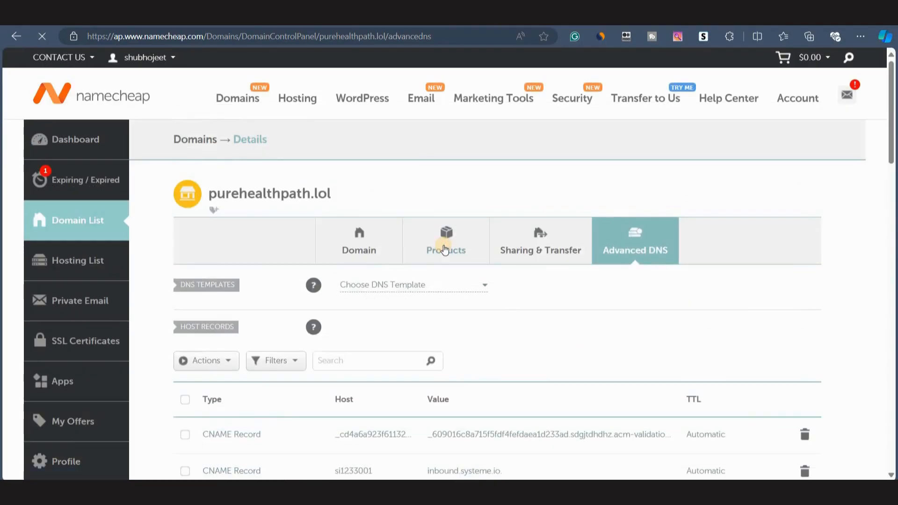
{"action": "scroll", "coordinate": [809, 266], "scroll_direction": "down", "scroll_amount": 2}
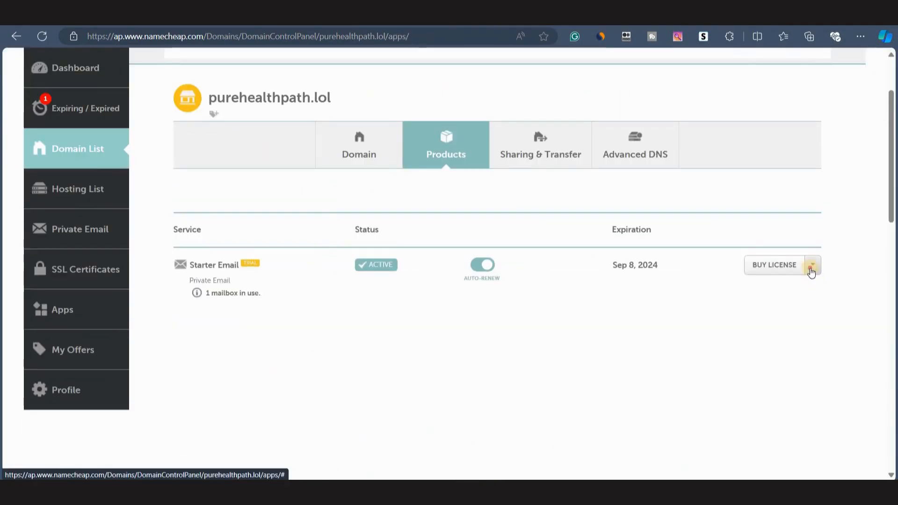
{"action": "left_click", "coordinate": [813, 265]}
{"action": "left_click", "coordinate": [787, 301]}
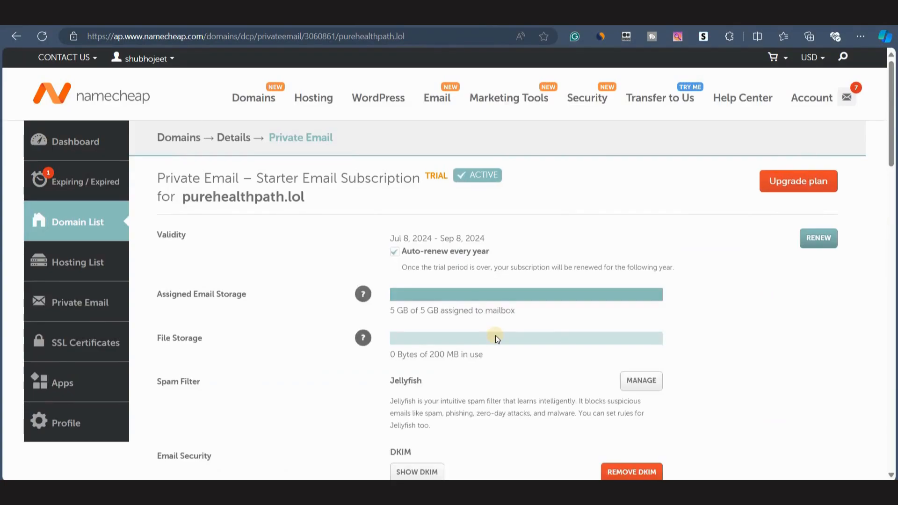
{"action": "scroll", "coordinate": [496, 336], "scroll_direction": "down", "scroll_amount": 4}
{"action": "scroll", "coordinate": [496, 335], "scroll_direction": "down", "scroll_amount": 1}
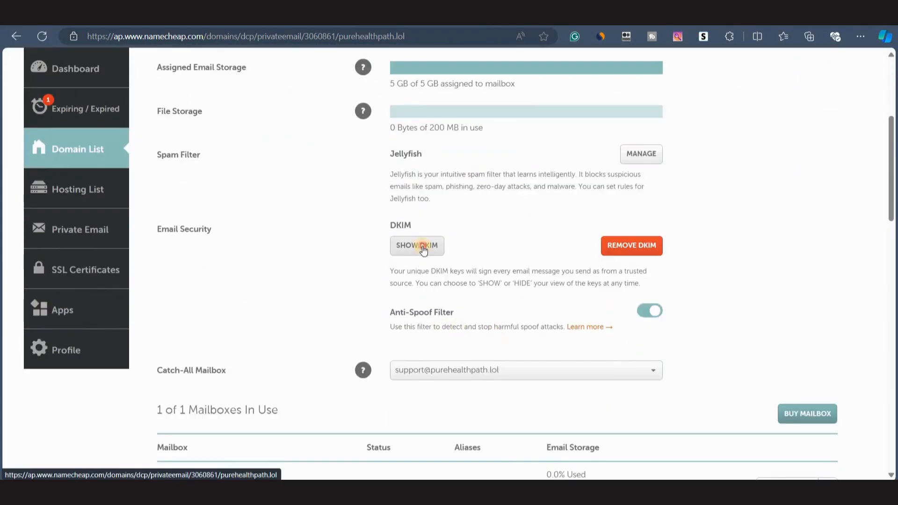
{"action": "left_click", "coordinate": [423, 249]}
{"action": "left_click", "coordinate": [646, 262]}
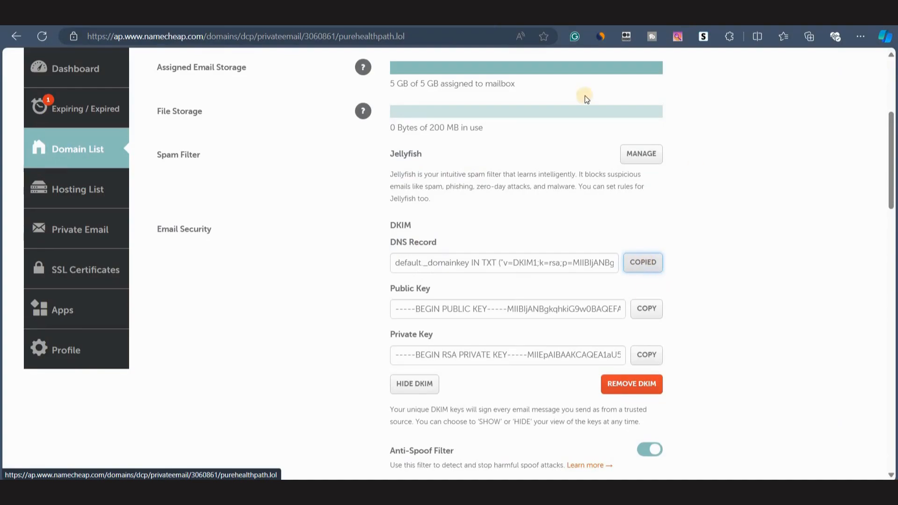
Return to the purehealthpath.lol Advanced DNS settings and add a new TXT record row.
{"action": "scroll", "coordinate": [282, 153], "scroll_direction": "up", "scroll_amount": 5}
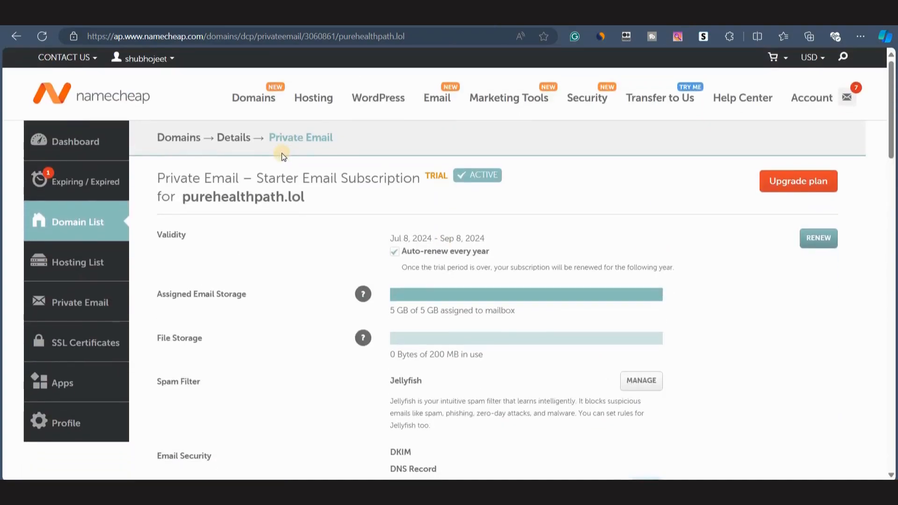
{"action": "left_click", "coordinate": [182, 141]}
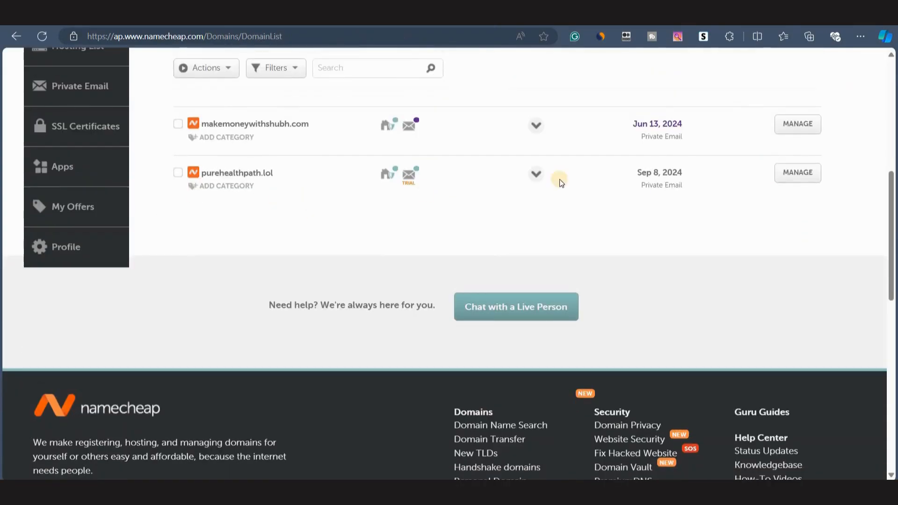
{"action": "left_click", "coordinate": [798, 173]}
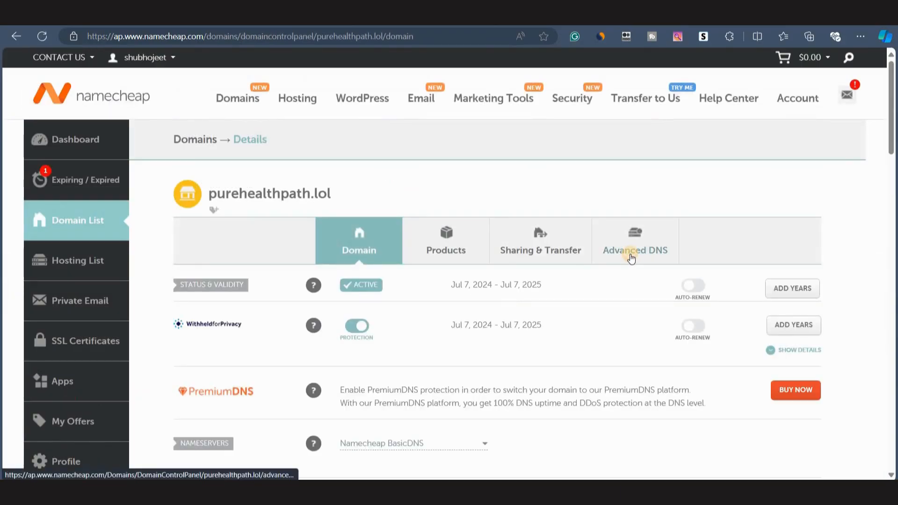
{"action": "left_click", "coordinate": [631, 257]}
{"action": "scroll", "coordinate": [380, 354], "scroll_direction": "down", "scroll_amount": 2}
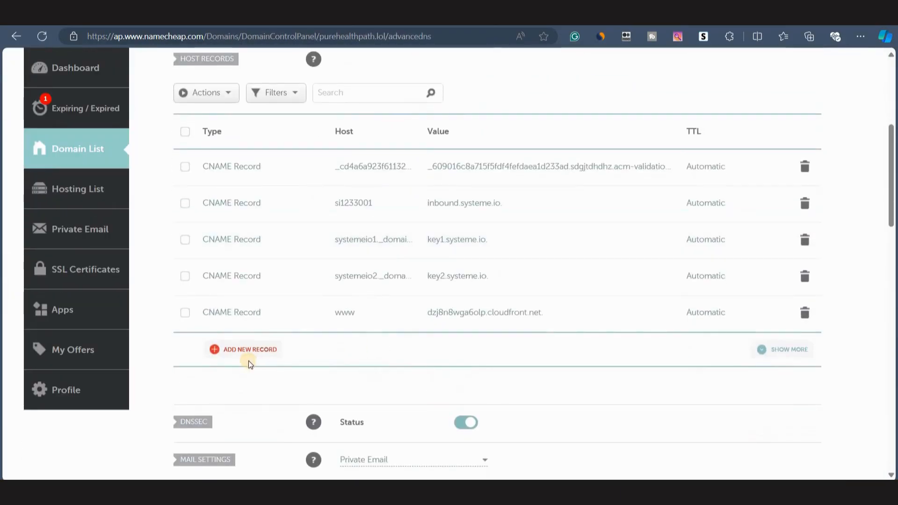
{"action": "left_click", "coordinate": [238, 353]}
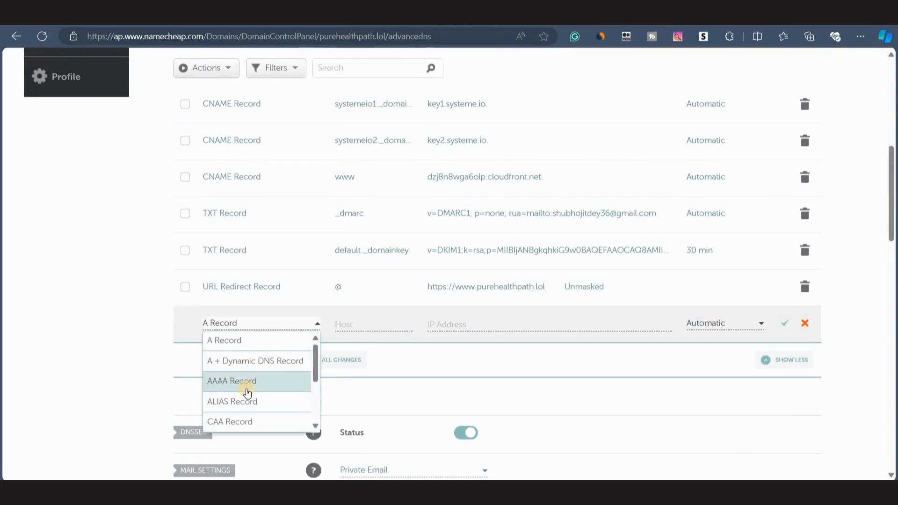
{"action": "scroll", "coordinate": [262, 383], "scroll_direction": "down", "scroll_amount": 3}
{"action": "left_click", "coordinate": [236, 403]}
Split the copied DKIM record in the address bar and set the new record's host to default._domainkey.
{"action": "left_click", "coordinate": [196, 34]}
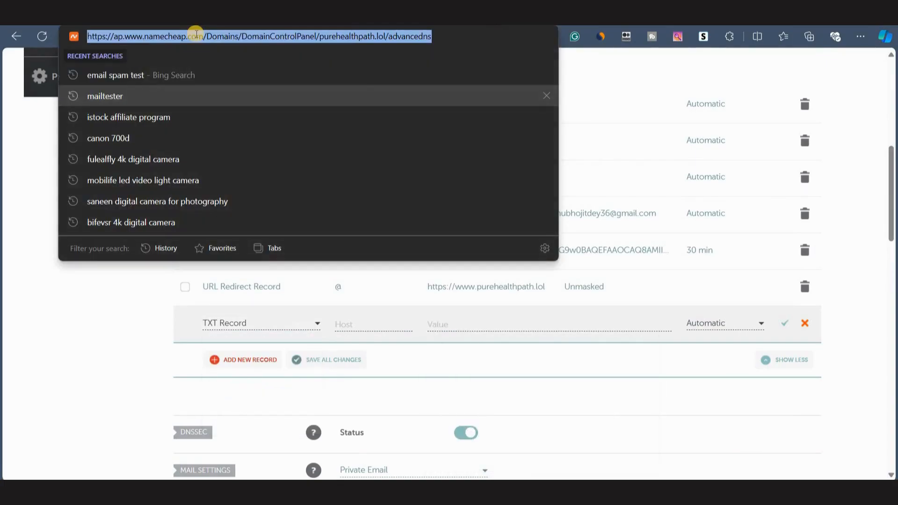
{"action": "key", "text": "ctrl+v"}
{"action": "key", "text": "Home"}
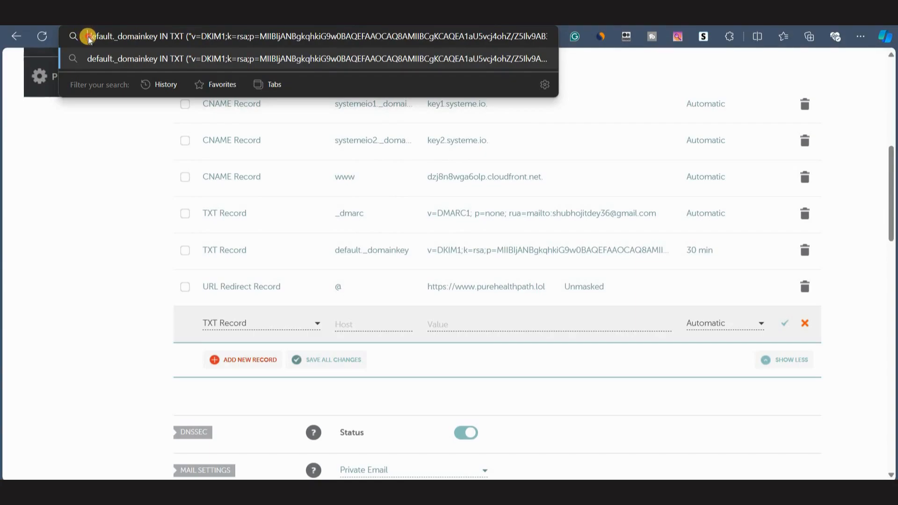
{"action": "left_click_drag", "start_coordinate": [87, 36], "coordinate": [157, 37]}
{"action": "key", "text": "ctrl+x"}
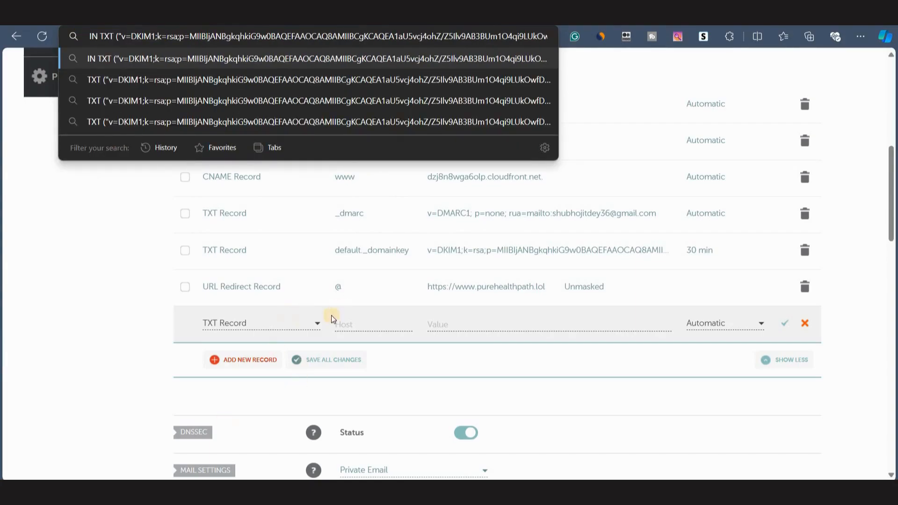
{"action": "left_click", "coordinate": [350, 321]}
{"action": "key", "text": "ctrl+v"}
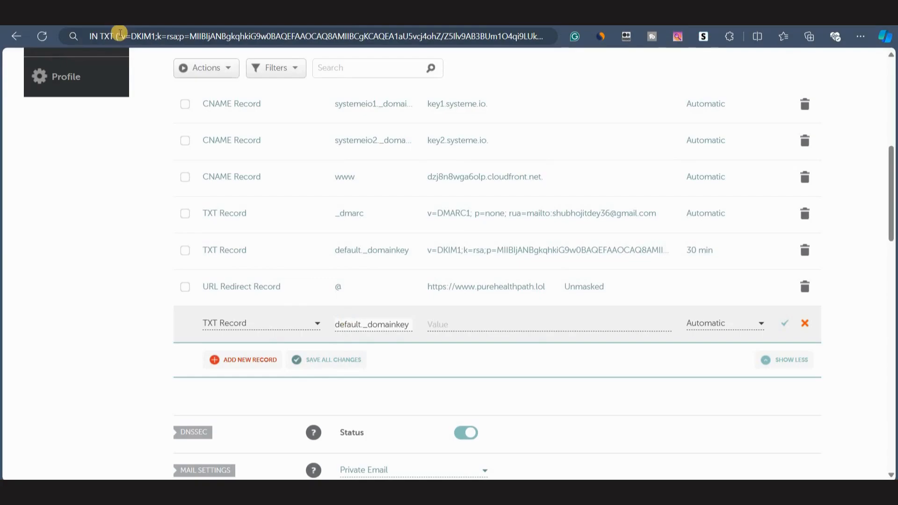
Cut the quoted DKIM key string out of the address bar, paste it as the record's value, and save it.
{"action": "left_click_drag", "start_coordinate": [120, 36], "coordinate": [608, 47]}
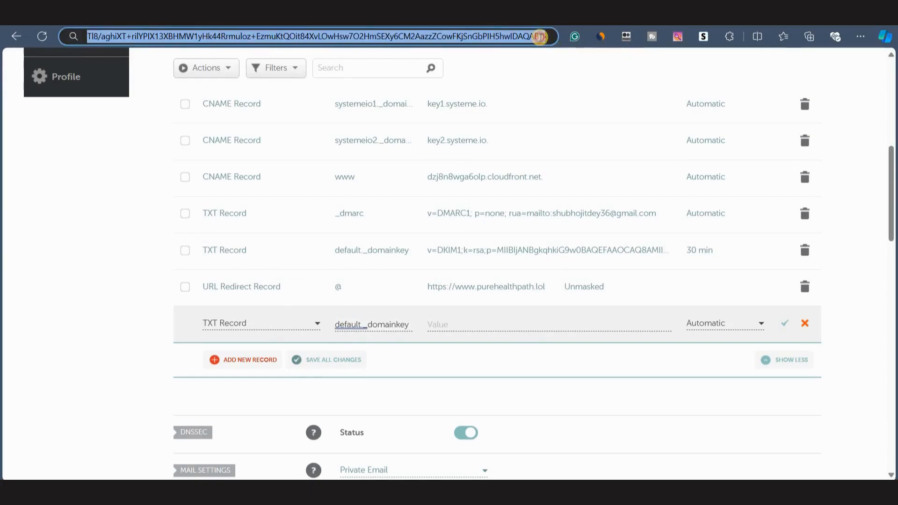
{"action": "key", "text": "ctrl+x"}
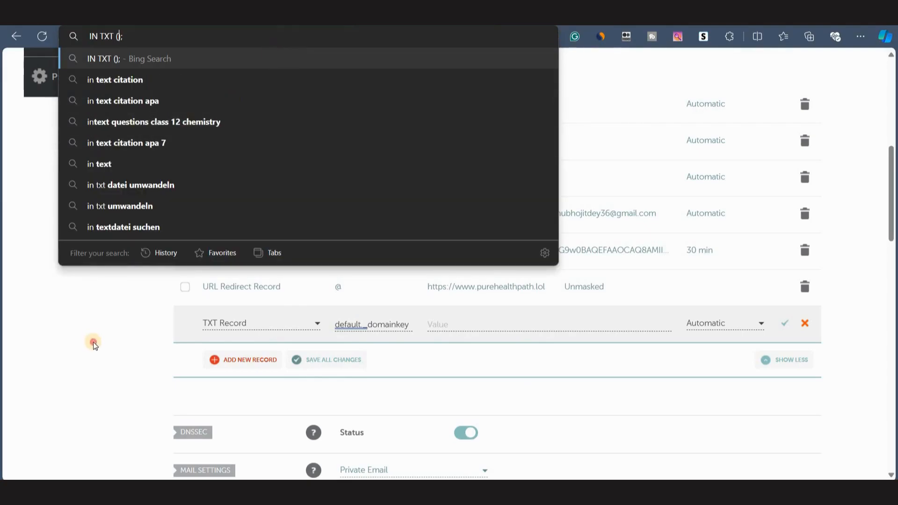
{"action": "left_click", "coordinate": [93, 343]}
{"action": "left_click", "coordinate": [440, 323]}
{"action": "key", "text": "ctrl+v"}
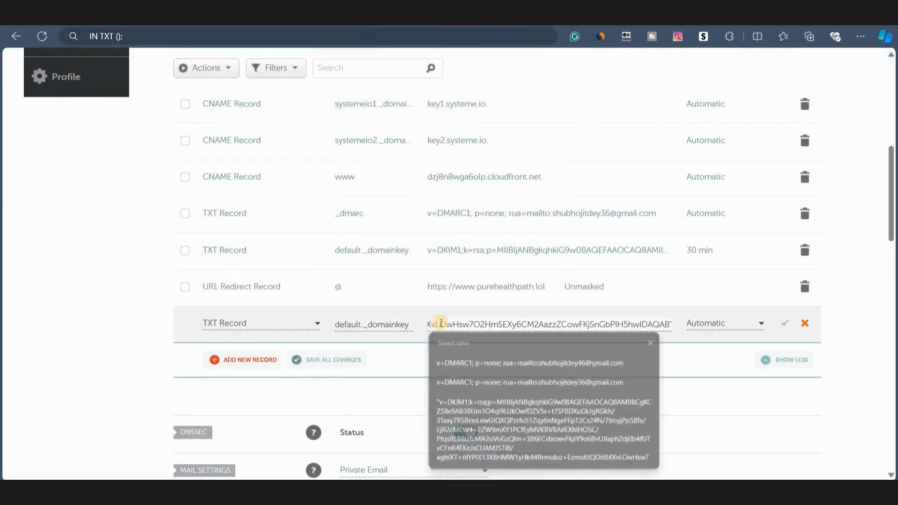
{"action": "left_click", "coordinate": [784, 324]}
{"action": "scroll", "coordinate": [323, 288], "scroll_direction": "up", "scroll_amount": 1}
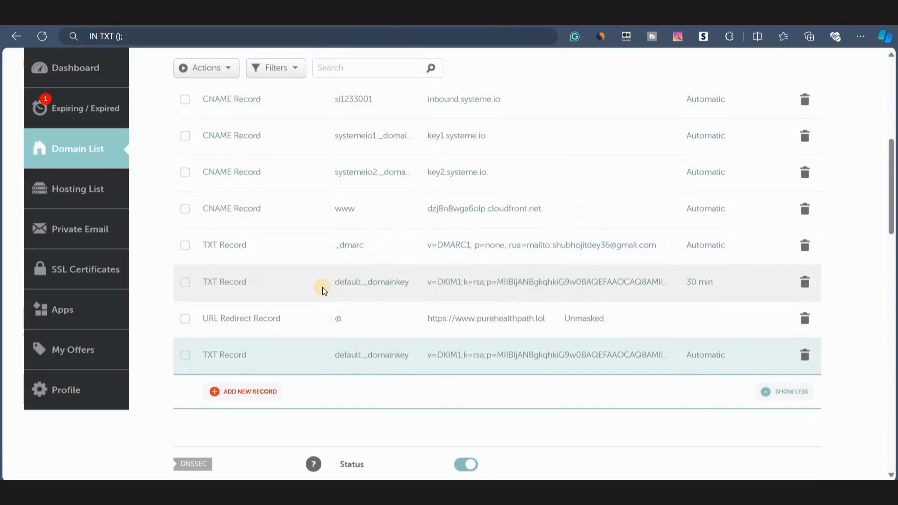
{"action": "scroll", "coordinate": [324, 291], "scroll_direction": "down", "scroll_amount": 1}
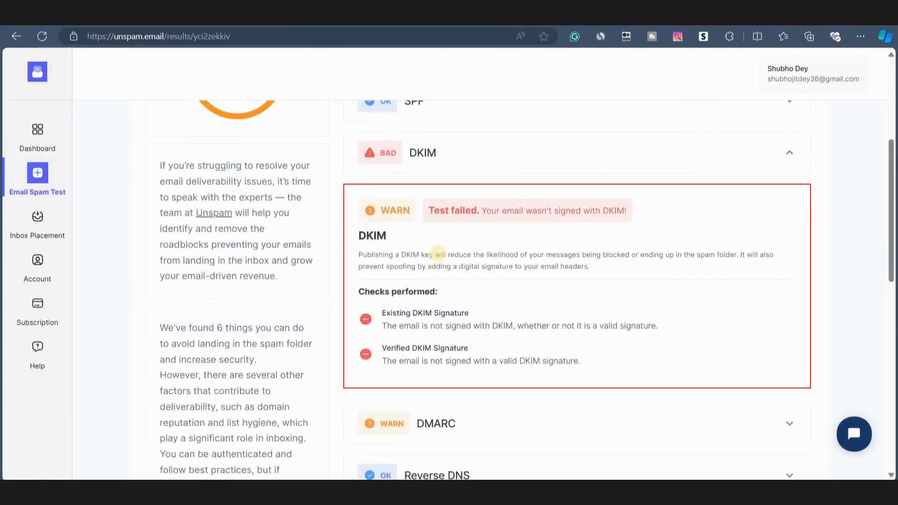
{"action": "scroll", "coordinate": [439, 261], "scroll_direction": "down", "scroll_amount": 4}
Expand and review the DMARC check details in the unspam.email test results.
{"action": "scroll", "coordinate": [421, 224], "scroll_direction": "up", "scroll_amount": 3}
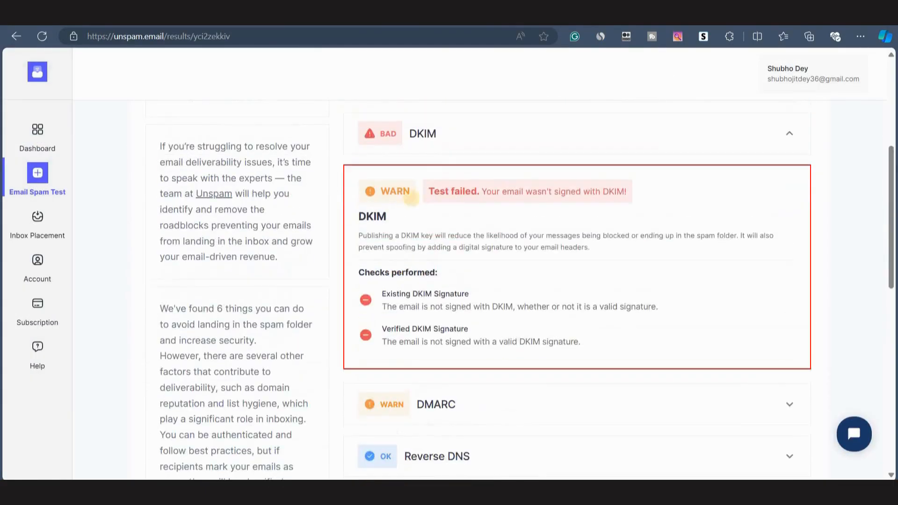
{"action": "scroll", "coordinate": [443, 317], "scroll_direction": "down", "scroll_amount": 1}
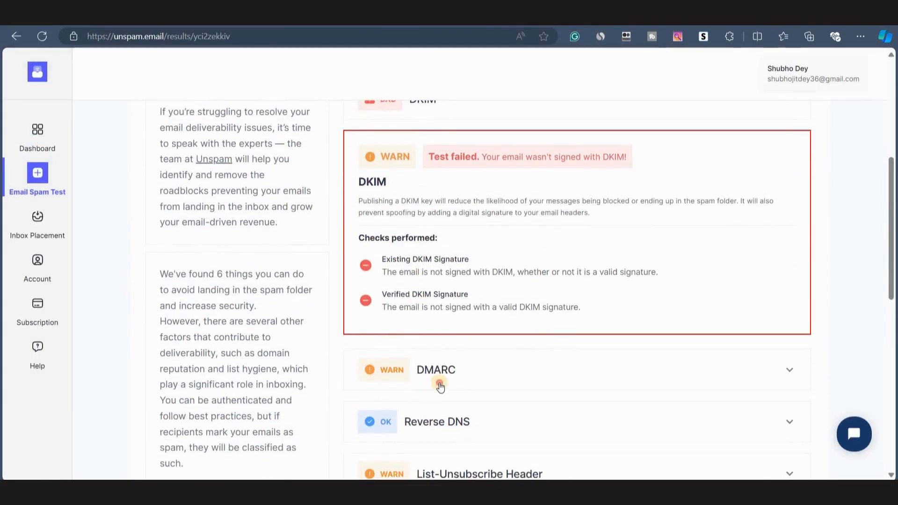
{"action": "left_click", "coordinate": [439, 385]}
{"action": "scroll", "coordinate": [512, 351], "scroll_direction": "down", "scroll_amount": 1}
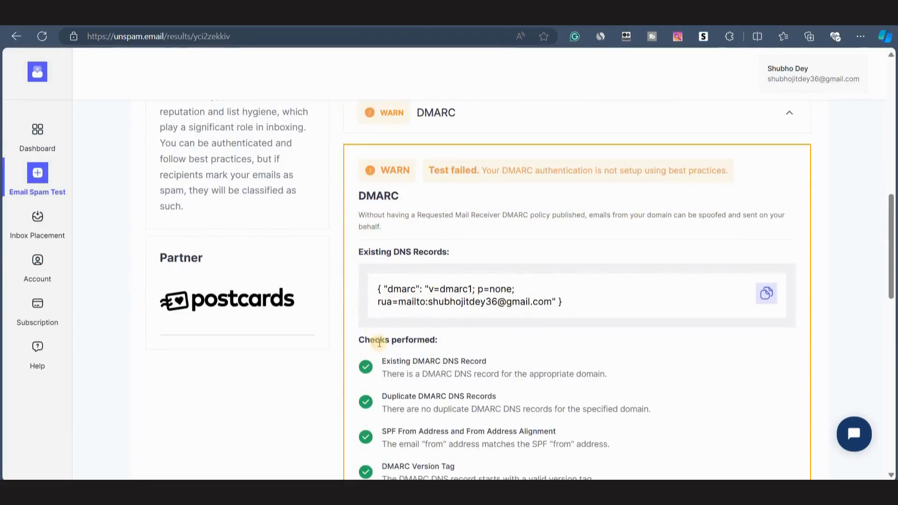
{"action": "scroll", "coordinate": [552, 305], "scroll_direction": "down", "scroll_amount": 3}
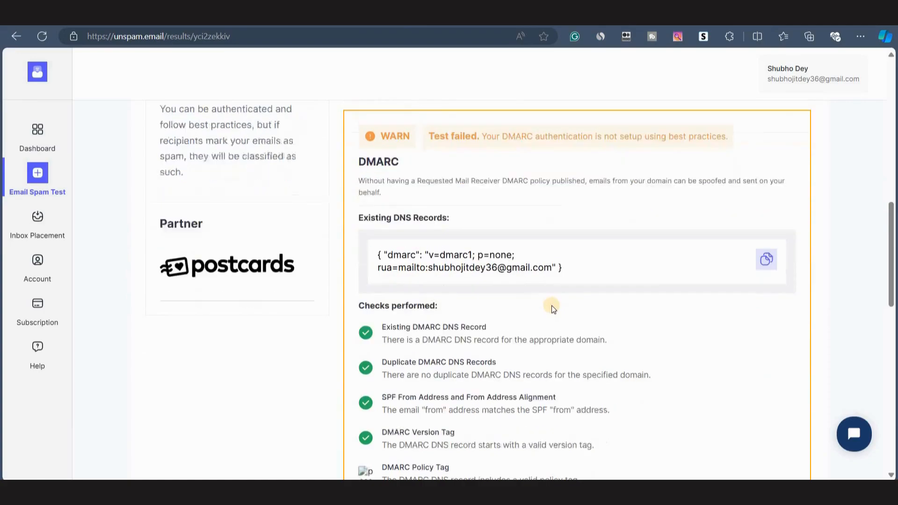
{"action": "scroll", "coordinate": [551, 305], "scroll_direction": "down", "scroll_amount": 2}
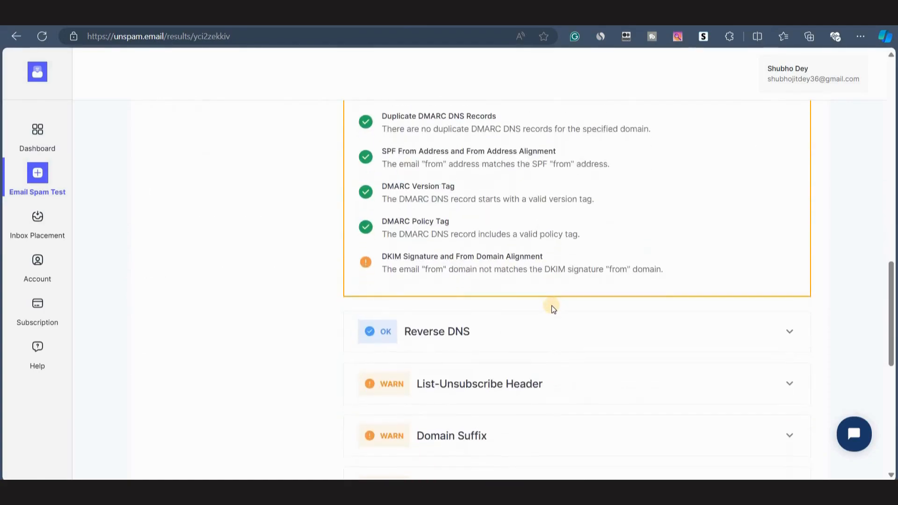
{"action": "scroll", "coordinate": [520, 265], "scroll_direction": "up", "scroll_amount": 4}
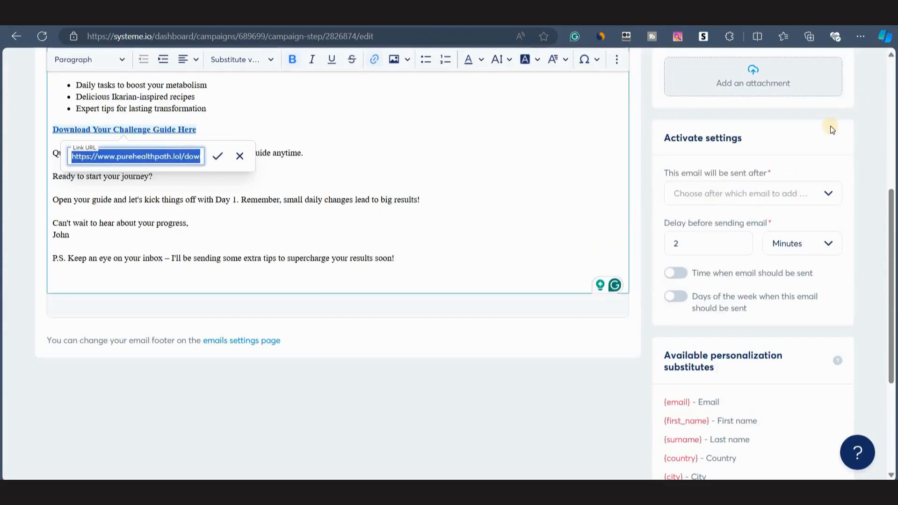
{"action": "scroll", "coordinate": [829, 125], "scroll_direction": "up", "scroll_amount": 5}
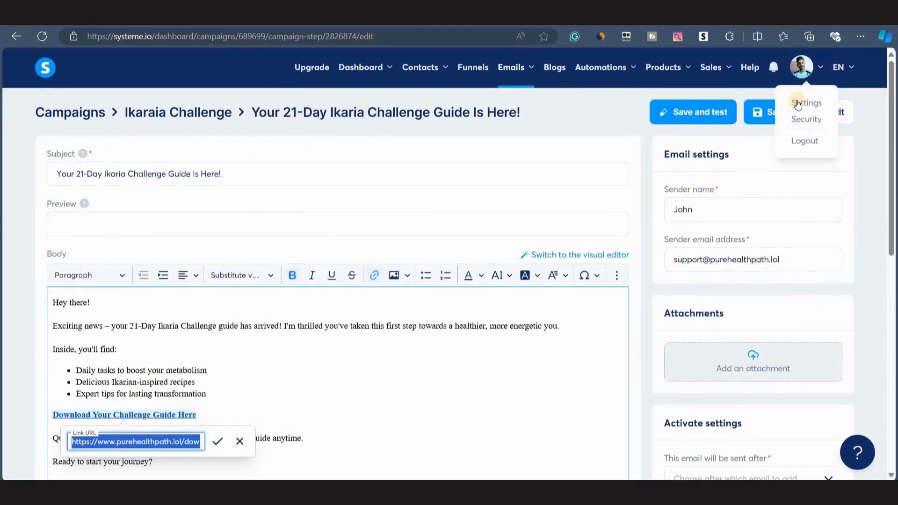
Open the systeme.io email settings and view the purehealthpath.lol domain authentication DNS instructions.
{"action": "left_click", "coordinate": [539, 119]}
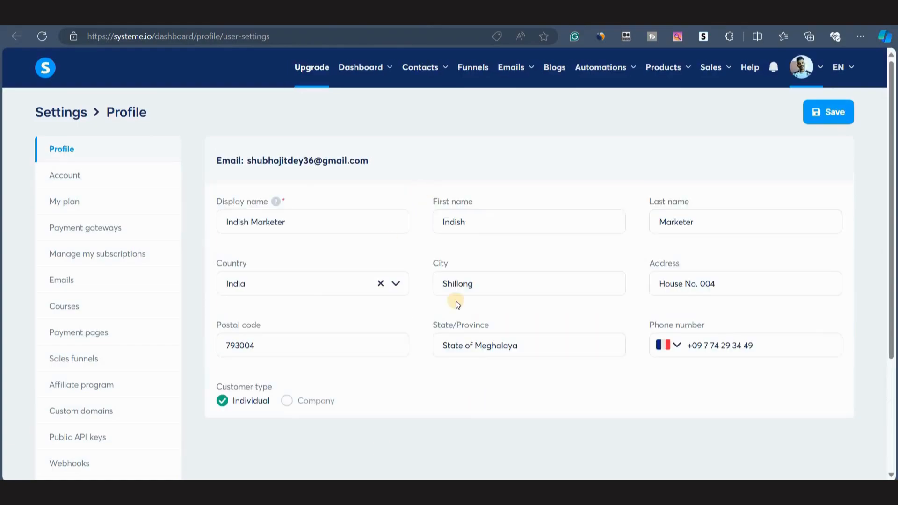
{"action": "left_click", "coordinate": [64, 288]}
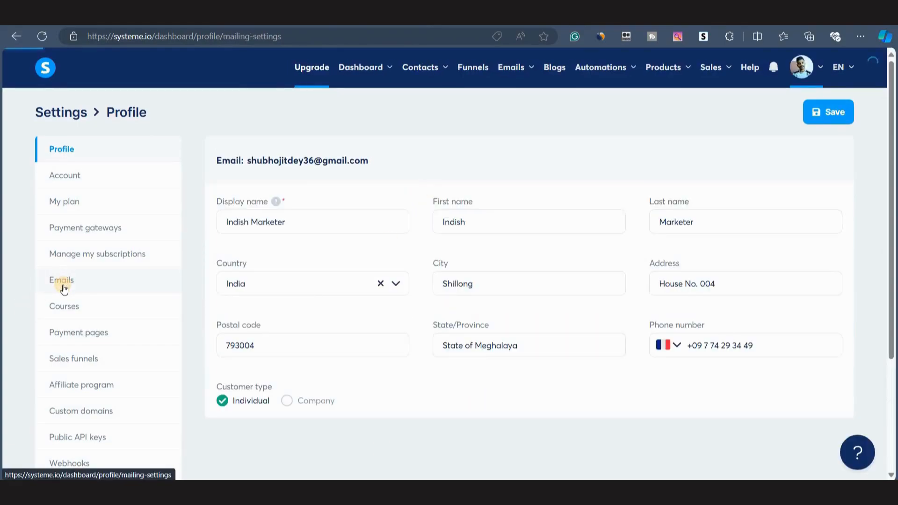
{"action": "scroll", "coordinate": [651, 180], "scroll_direction": "down", "scroll_amount": 2}
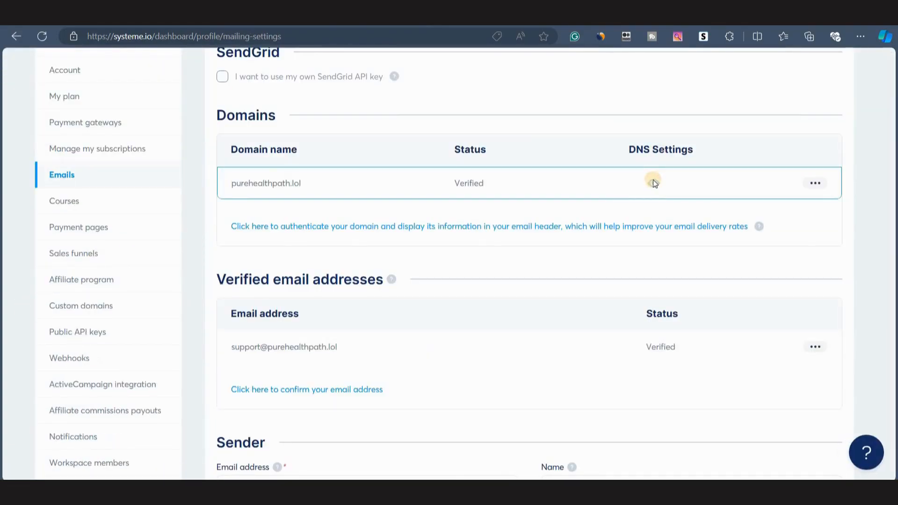
{"action": "left_click", "coordinate": [653, 182]}
{"action": "left_click_drag", "start_coordinate": [258, 350], "coordinate": [336, 350]}
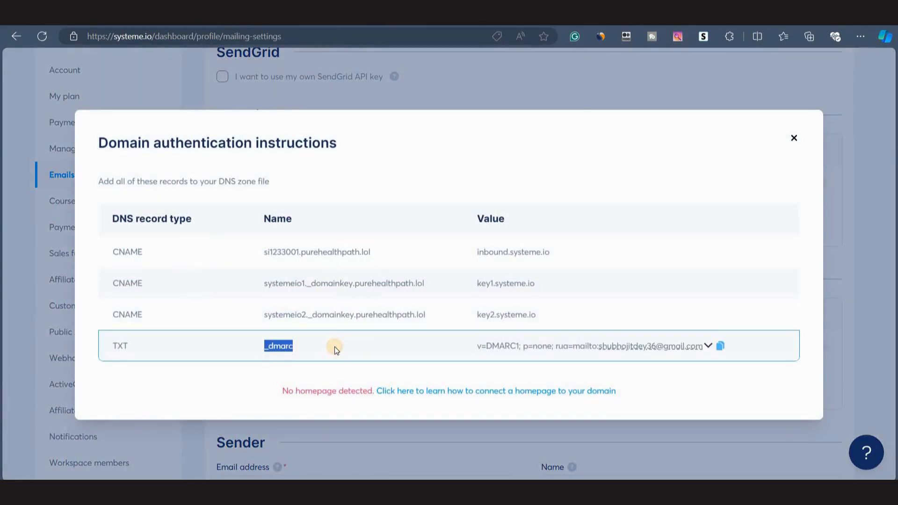
{"action": "left_click", "coordinate": [435, 20]}
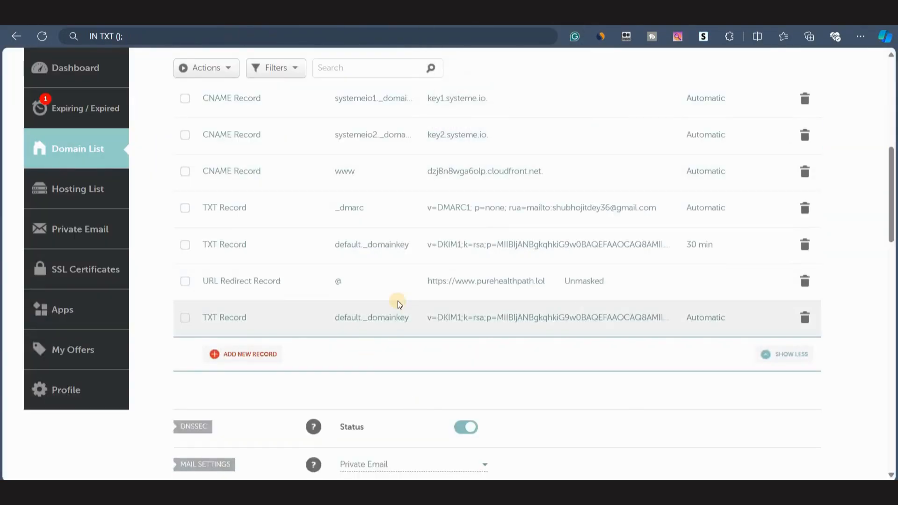
Delete the newly added default._domainkey TXT record from the host records.
{"action": "scroll", "coordinate": [413, 327], "scroll_direction": "up", "scroll_amount": 3}
{"action": "scroll", "coordinate": [418, 330], "scroll_direction": "down", "scroll_amount": 1}
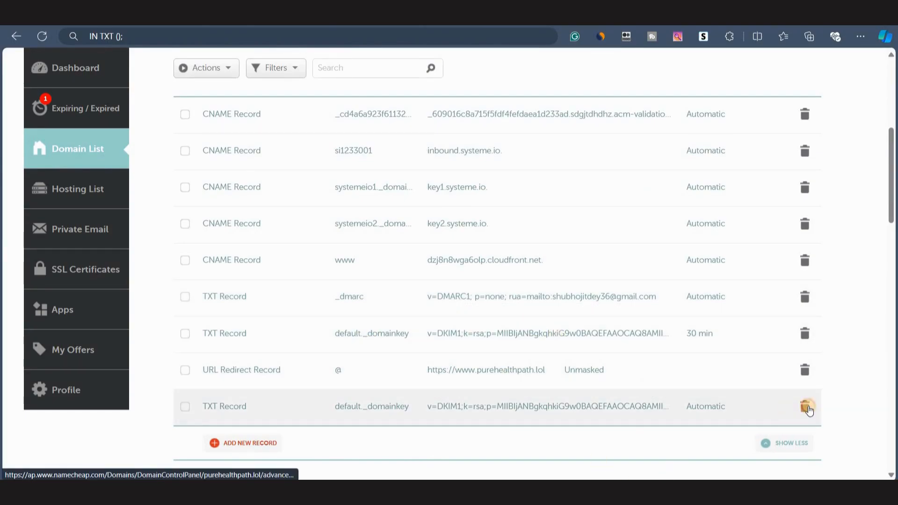
{"action": "left_click", "coordinate": [805, 406]}
{"action": "left_click", "coordinate": [748, 459]}
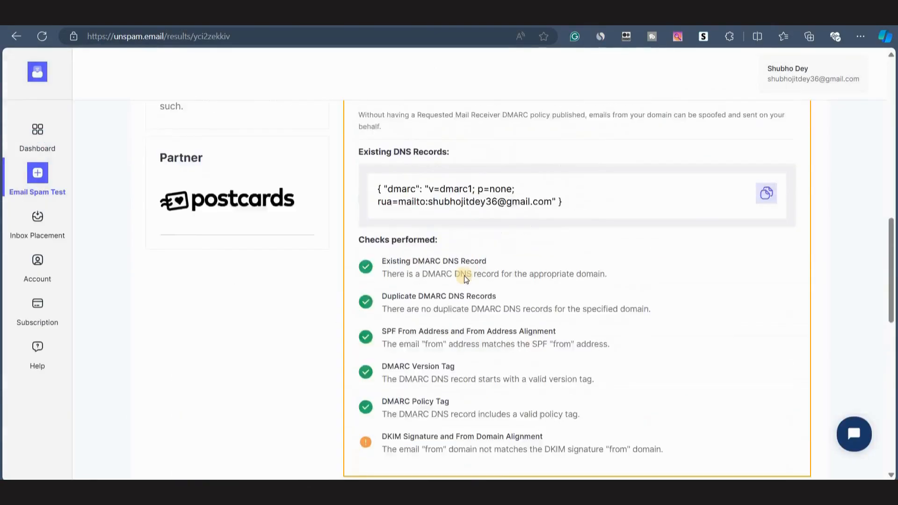
Return to the unspam.email test results and expand the List-Unsubscribe Header check to review it.
{"action": "scroll", "coordinate": [467, 275], "scroll_direction": "up", "scroll_amount": 5}
{"action": "scroll", "coordinate": [475, 373], "scroll_direction": "down", "scroll_amount": 1}
{"action": "left_click", "coordinate": [347, 236]}
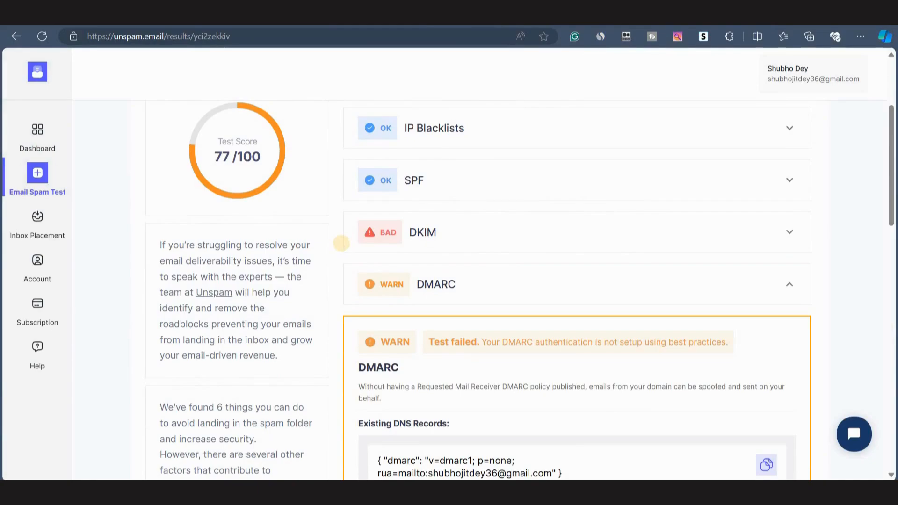
{"action": "left_click", "coordinate": [397, 284]}
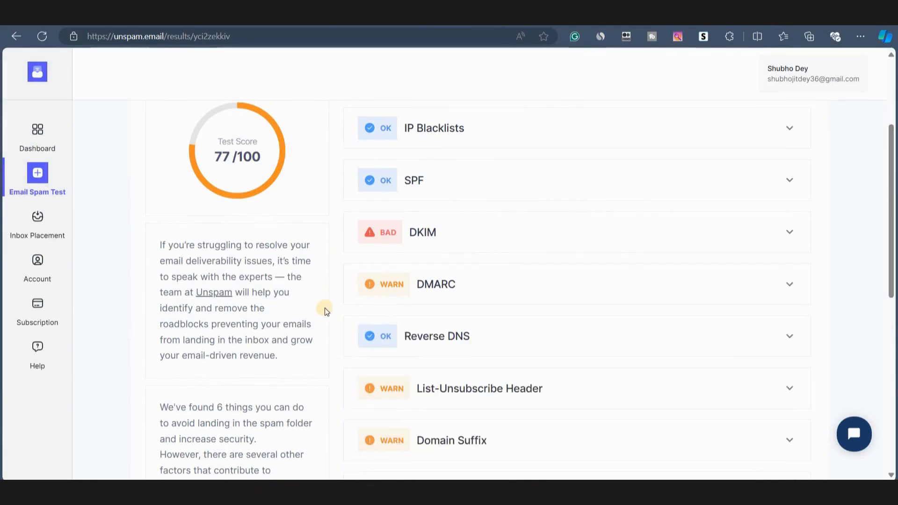
{"action": "scroll", "coordinate": [412, 336], "scroll_direction": "down", "scroll_amount": 2}
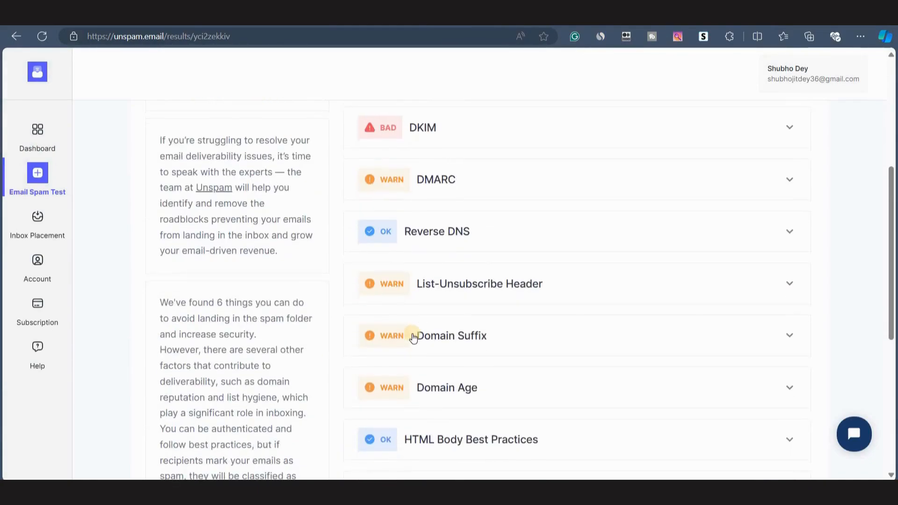
{"action": "scroll", "coordinate": [481, 270], "scroll_direction": "down", "scroll_amount": 3}
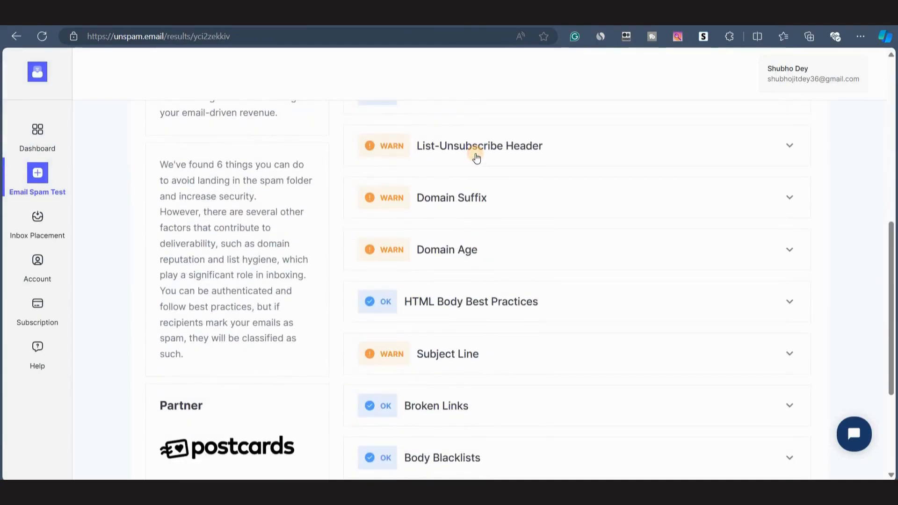
{"action": "left_click", "coordinate": [476, 157]}
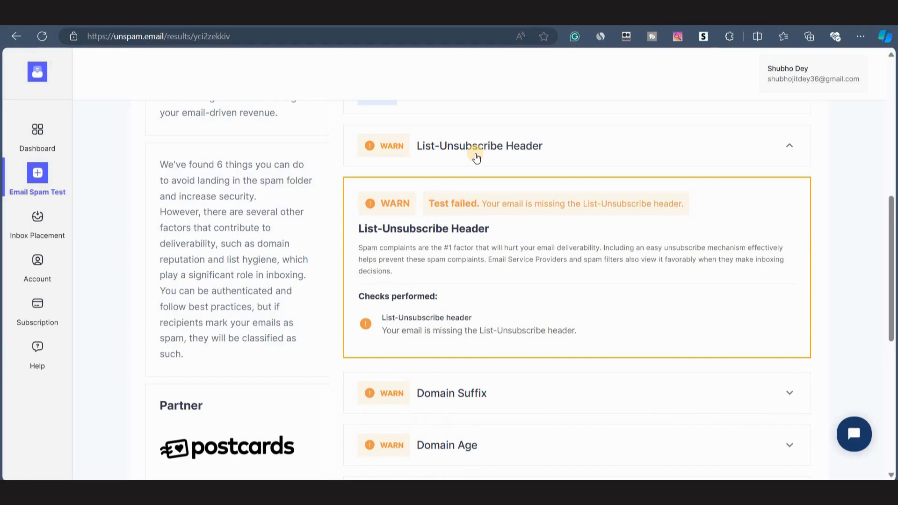
{"action": "left_click", "coordinate": [475, 155]}
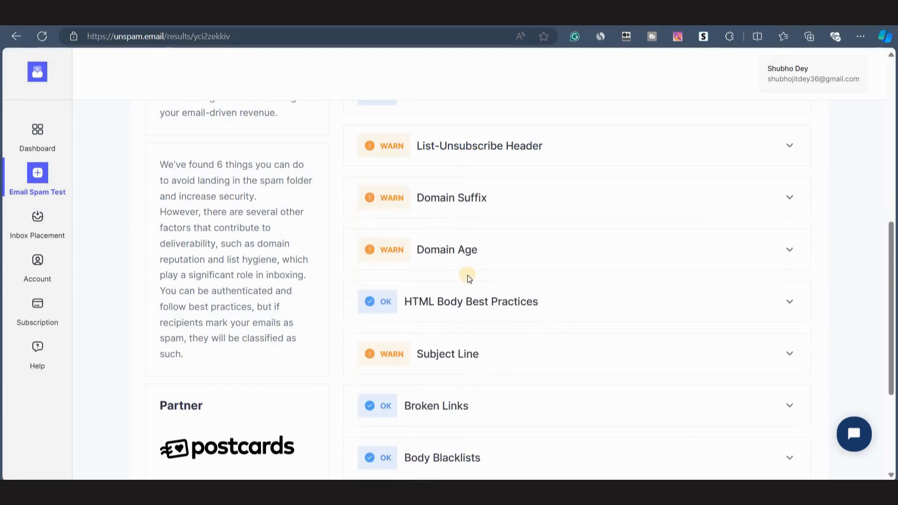
Expand and review the Domain Suffix, Domain Age and Subject Line checks in the test results.
{"action": "left_click", "coordinate": [459, 202]}
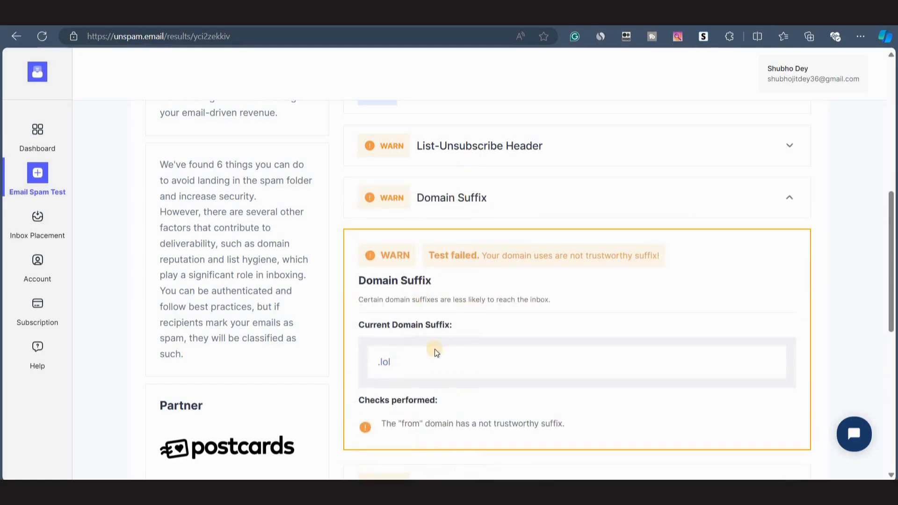
{"action": "double_click", "coordinate": [373, 366]}
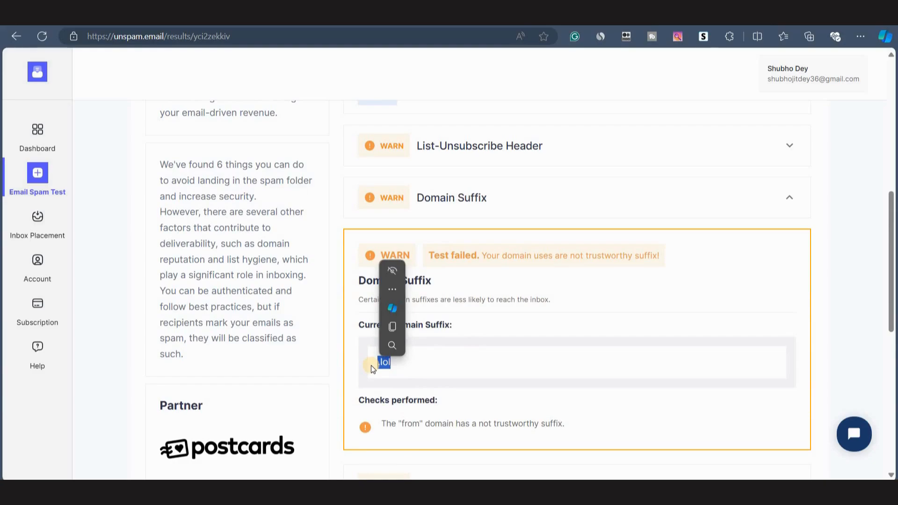
{"action": "scroll", "coordinate": [397, 281], "scroll_direction": "down", "scroll_amount": 5}
{"action": "left_click", "coordinate": [427, 185]}
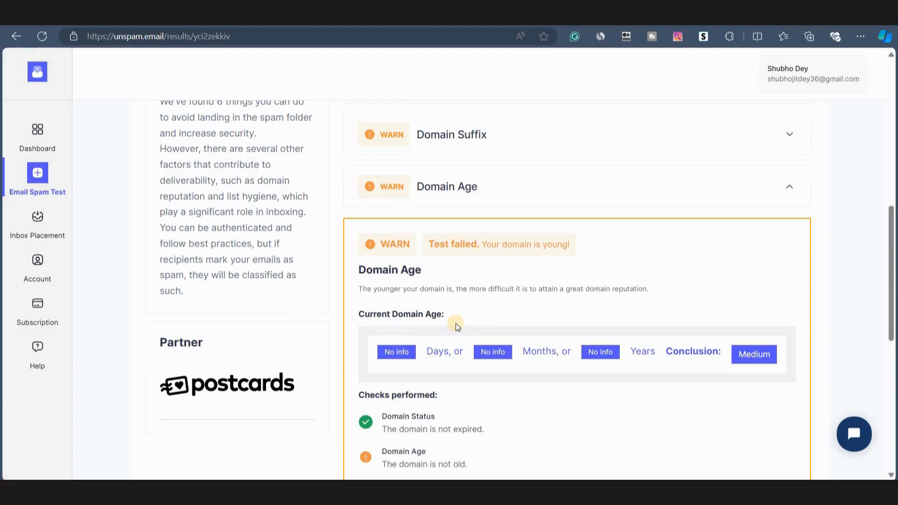
{"action": "scroll", "coordinate": [486, 346], "scroll_direction": "down", "scroll_amount": 5}
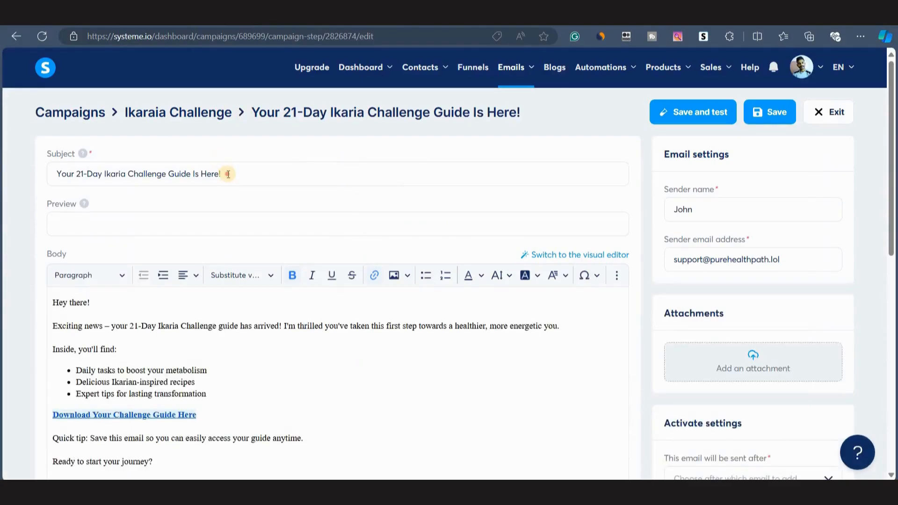
Remove the exclamation mark from the end of the email's subject line.
{"action": "left_click", "coordinate": [227, 172]}
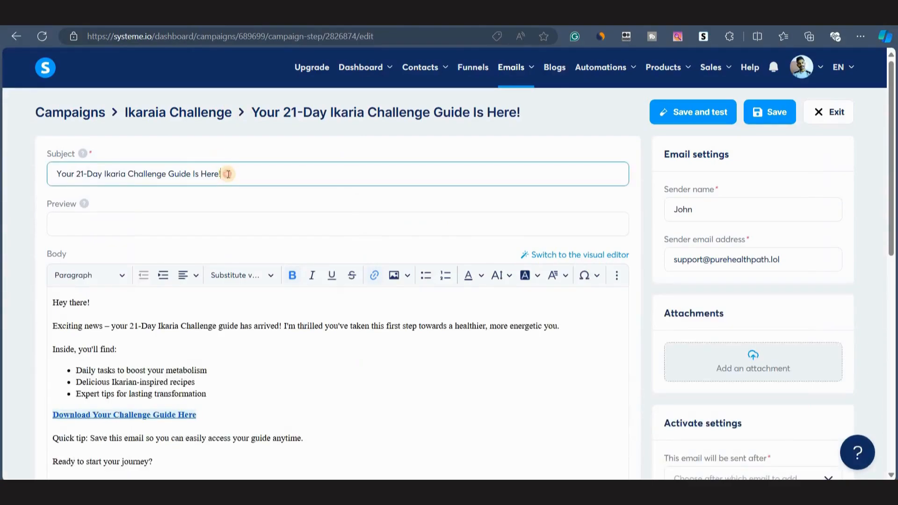
{"action": "scroll", "coordinate": [227, 174], "scroll_direction": "up", "scroll_amount": 5}
{"action": "key", "text": "BackSpace"}
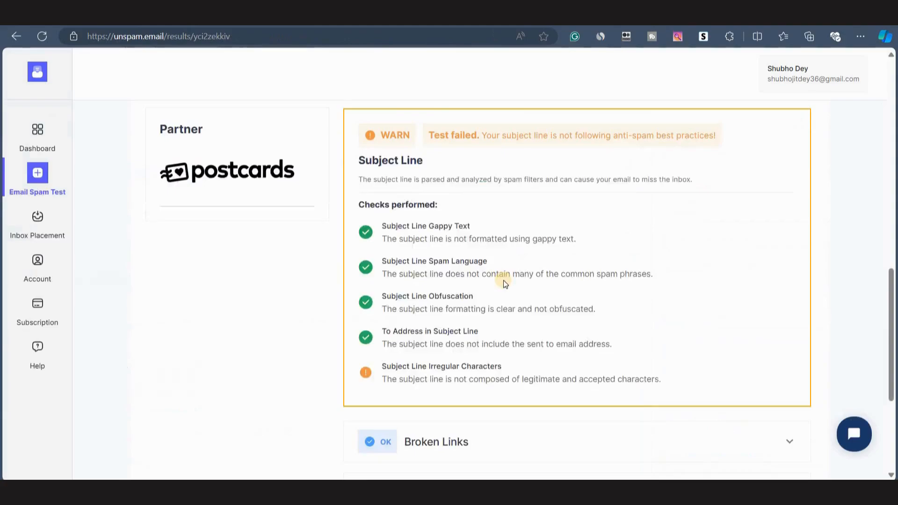
Scroll through the unspam.email results to recheck the Subject Line findings.
{"action": "scroll", "coordinate": [504, 280], "scroll_direction": "down", "scroll_amount": 5}
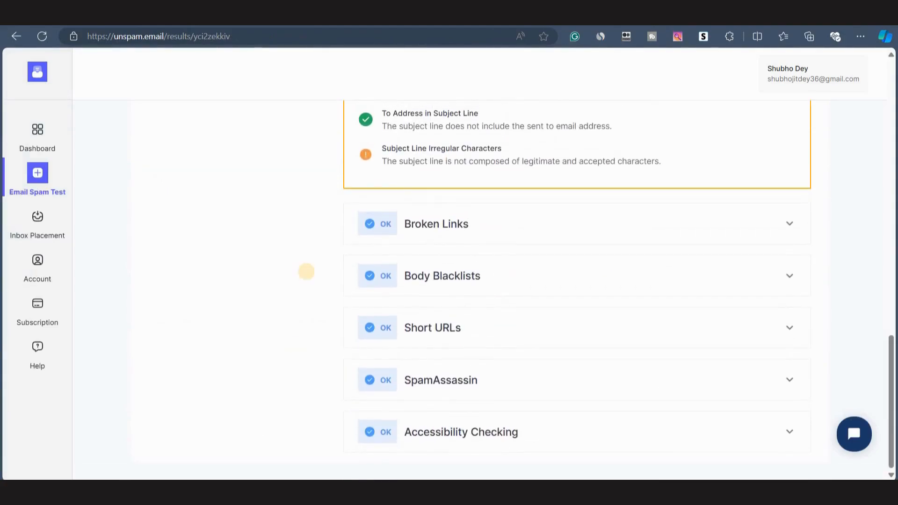
{"action": "scroll", "coordinate": [464, 303], "scroll_direction": "up", "scroll_amount": 10}
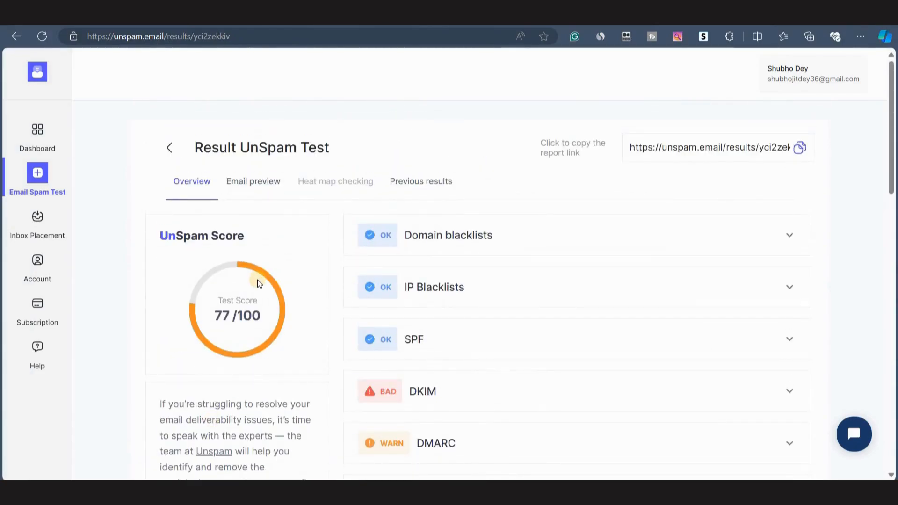
{"action": "scroll", "coordinate": [345, 364], "scroll_direction": "down", "scroll_amount": 5}
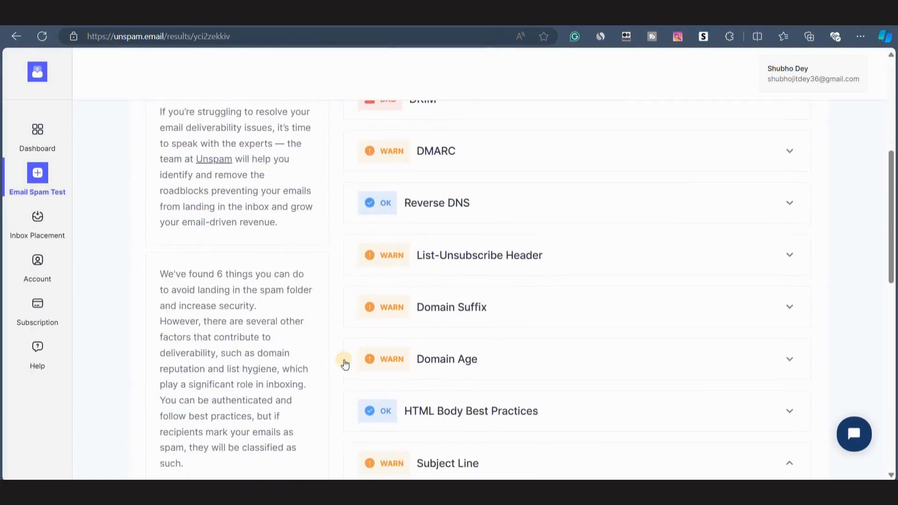
{"action": "scroll", "coordinate": [344, 365], "scroll_direction": "down", "scroll_amount": 8}
{"action": "scroll", "coordinate": [319, 343], "scroll_direction": "up", "scroll_amount": 15}
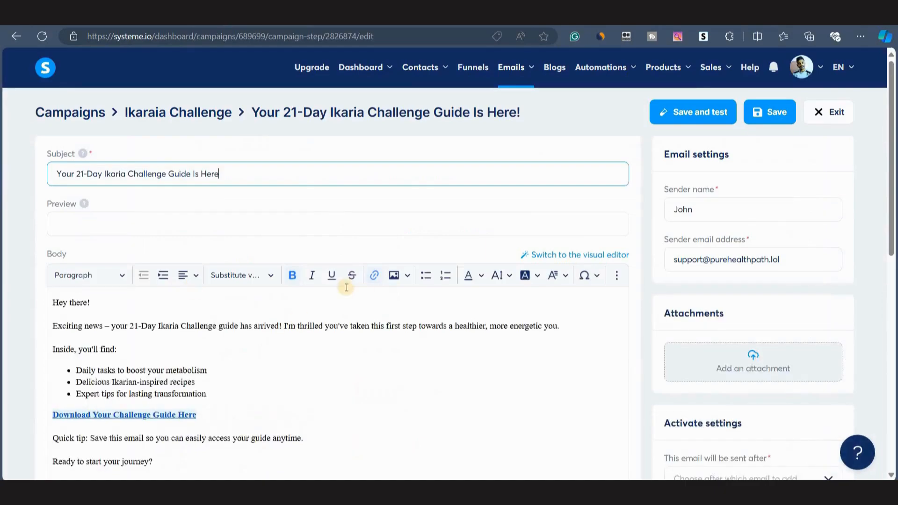
Save the email and send a test copy to the Gmail address.
{"action": "left_click", "coordinate": [346, 287]}
{"action": "left_click", "coordinate": [688, 111]}
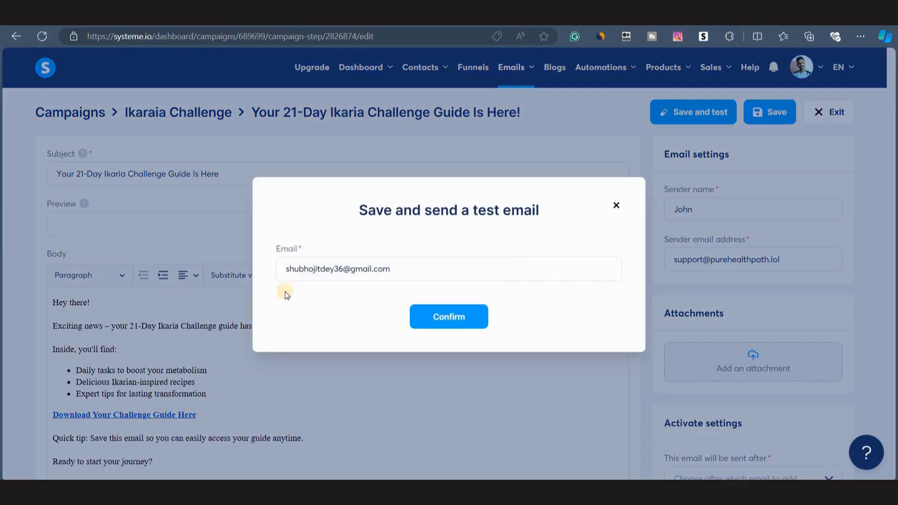
{"action": "left_click", "coordinate": [448, 323]}
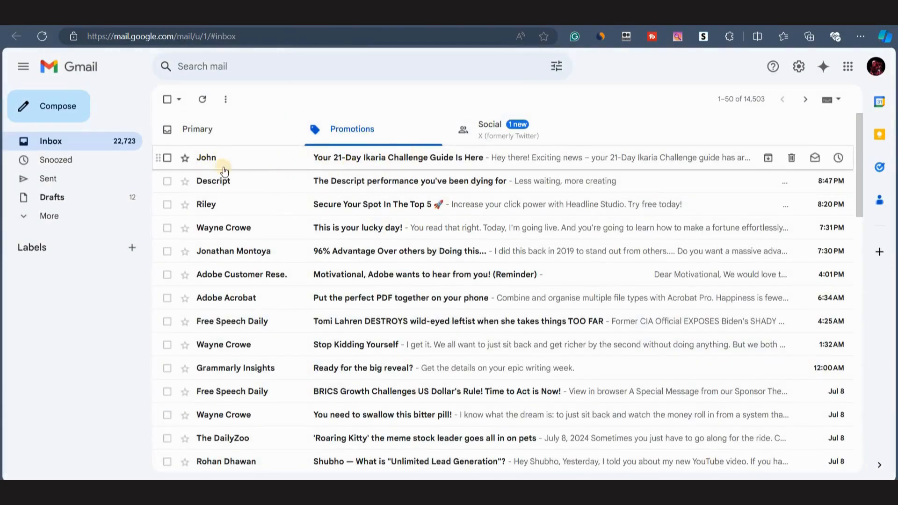
Open the received test email in Gmail and read through it.
{"action": "left_click", "coordinate": [344, 158]}
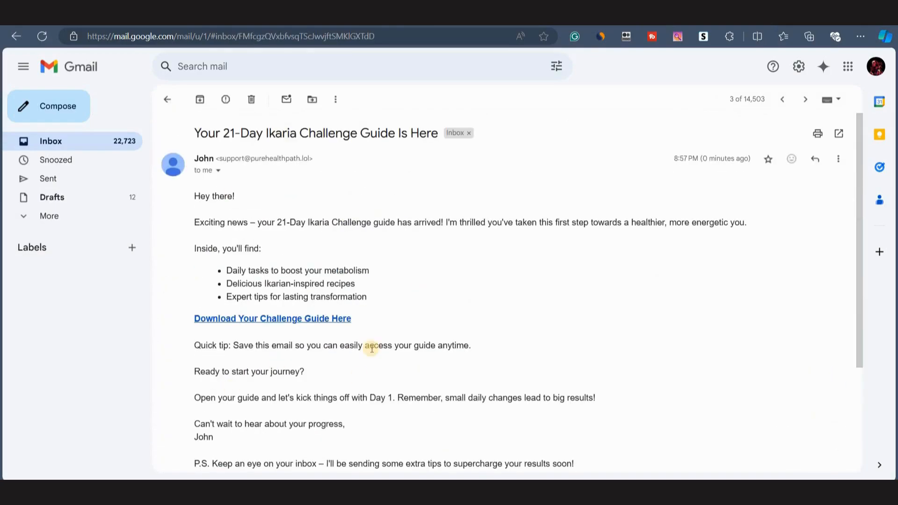
{"action": "scroll", "coordinate": [372, 347], "scroll_direction": "down", "scroll_amount": 3}
{"action": "scroll", "coordinate": [367, 304], "scroll_direction": "up", "scroll_amount": 3}
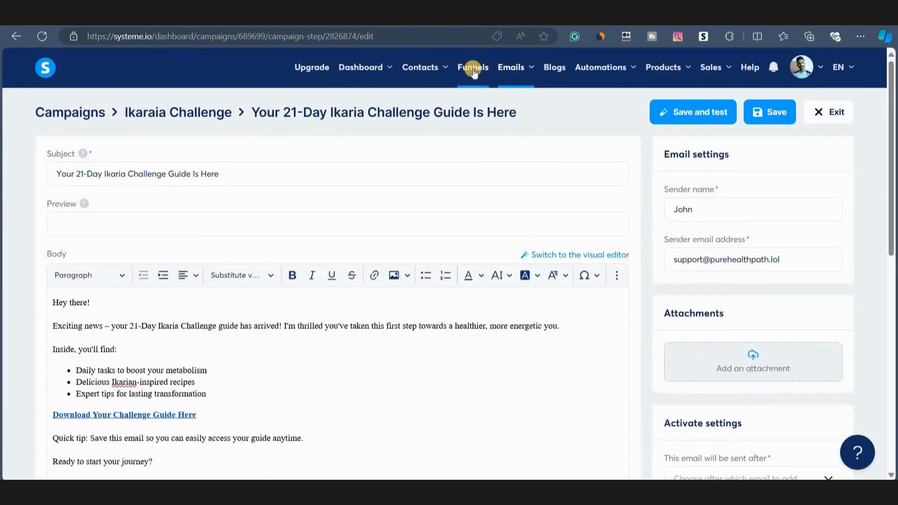
Open the 21-Day Ikaria Challenge funnel and visit its live squeeze page in the browser.
{"action": "left_click", "coordinate": [472, 67]}
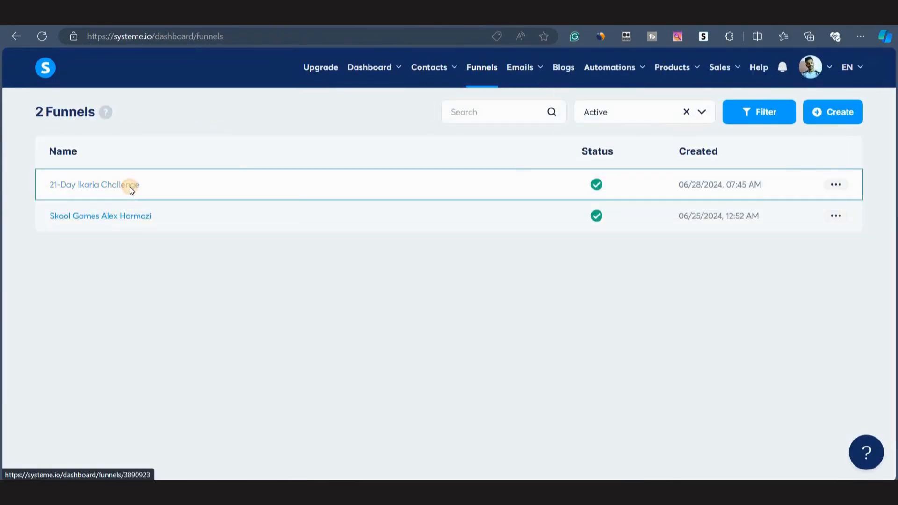
{"action": "left_click", "coordinate": [130, 185]}
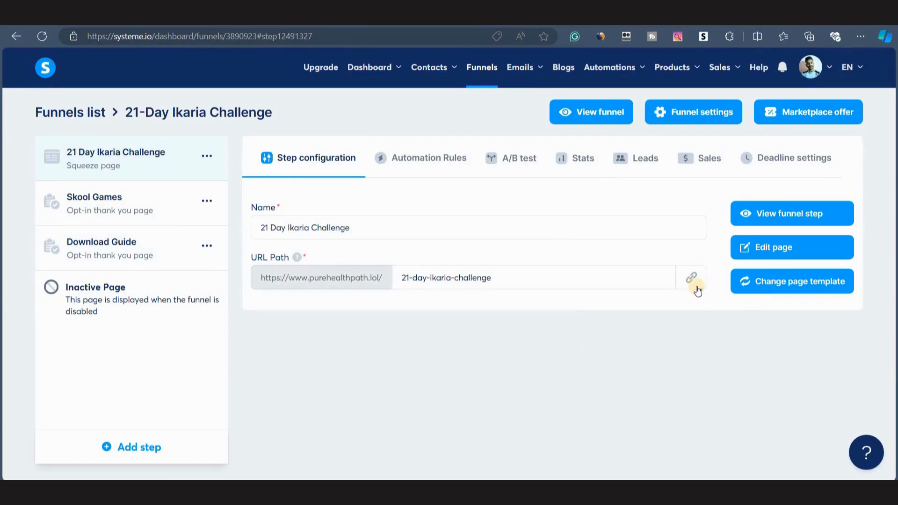
{"action": "left_click", "coordinate": [685, 278]}
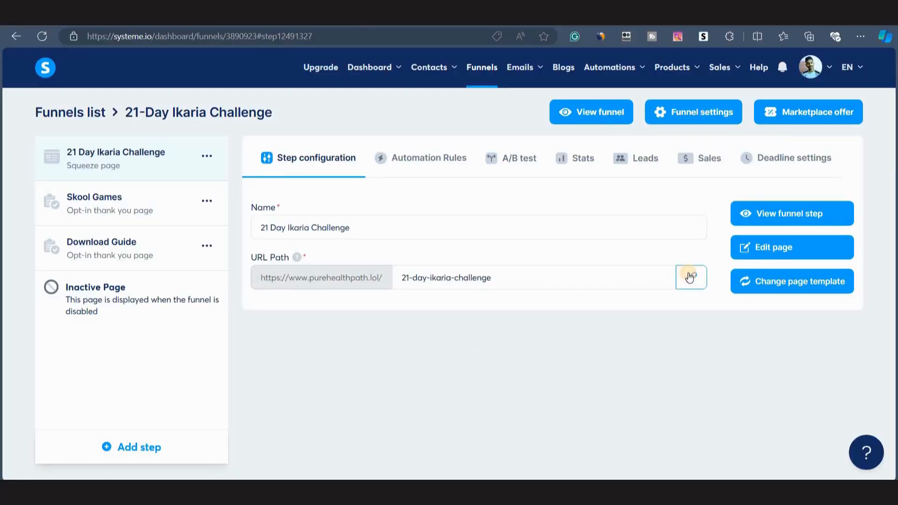
{"action": "left_click", "coordinate": [690, 277]}
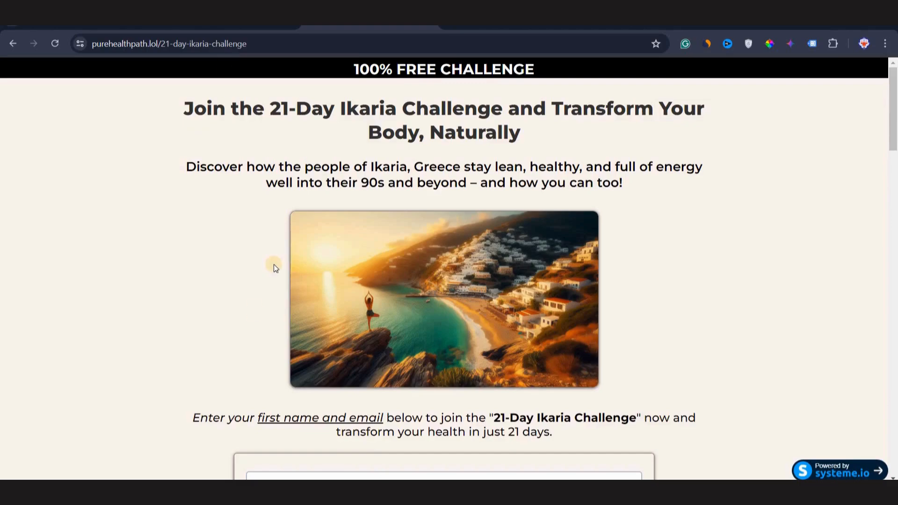
{"action": "scroll", "coordinate": [274, 265], "scroll_direction": "down", "scroll_amount": 1}
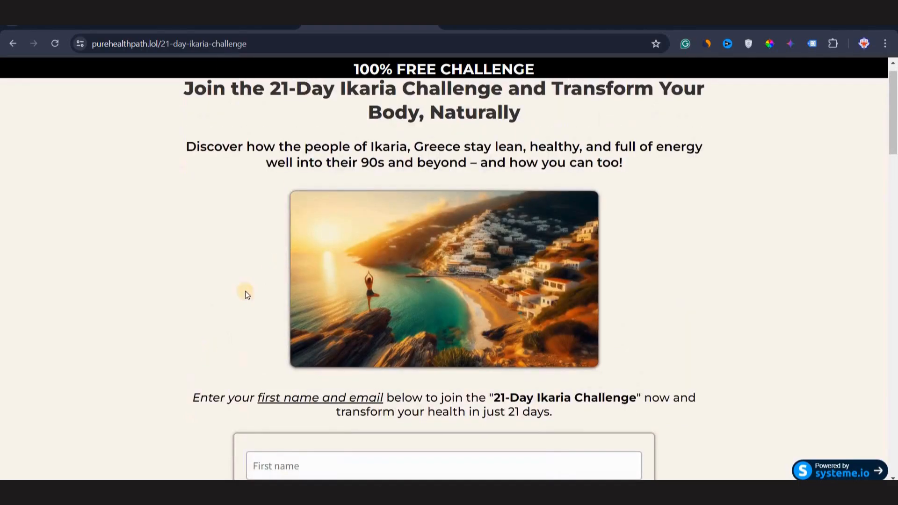
{"action": "scroll", "coordinate": [237, 304], "scroll_direction": "down", "scroll_amount": 3}
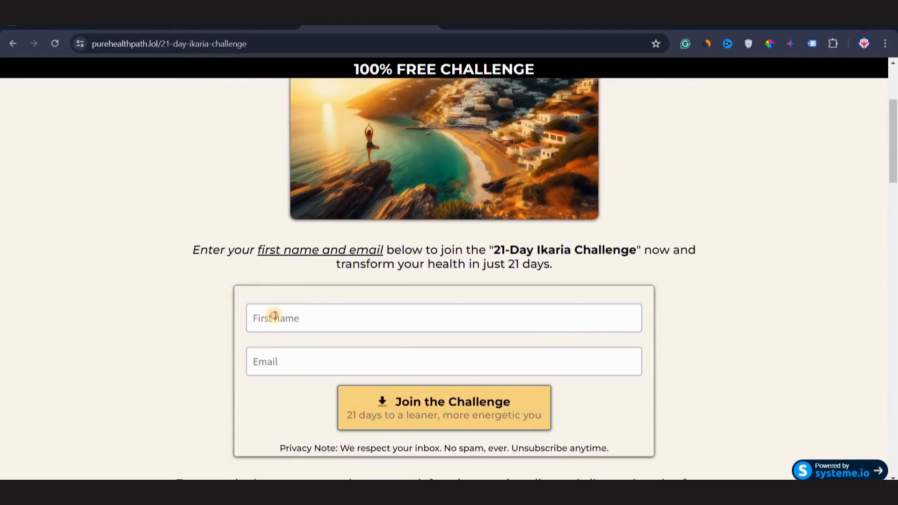
Sign up on the squeeze page with a first name and email address to join the challenge.
{"action": "left_click", "coordinate": [274, 314]}
{"action": "left_click", "coordinate": [339, 352]}
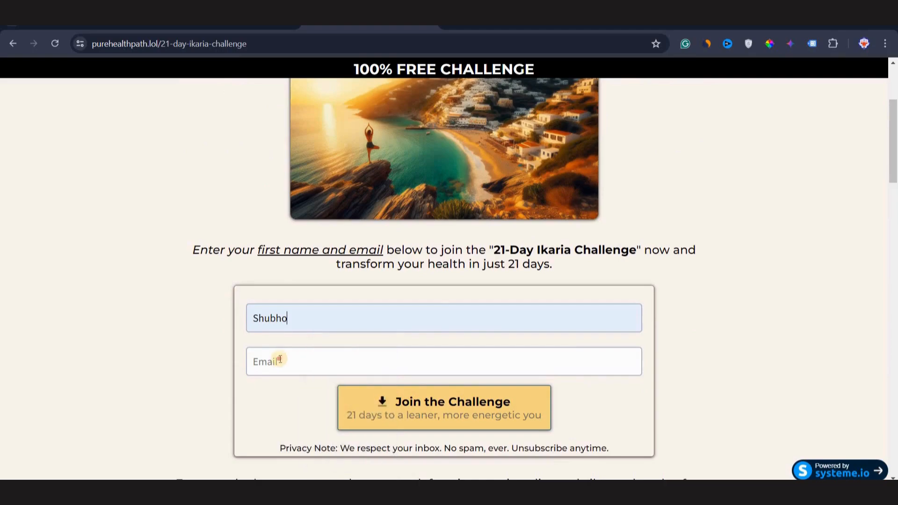
{"action": "left_click", "coordinate": [279, 359]}
{"action": "left_click", "coordinate": [380, 283]}
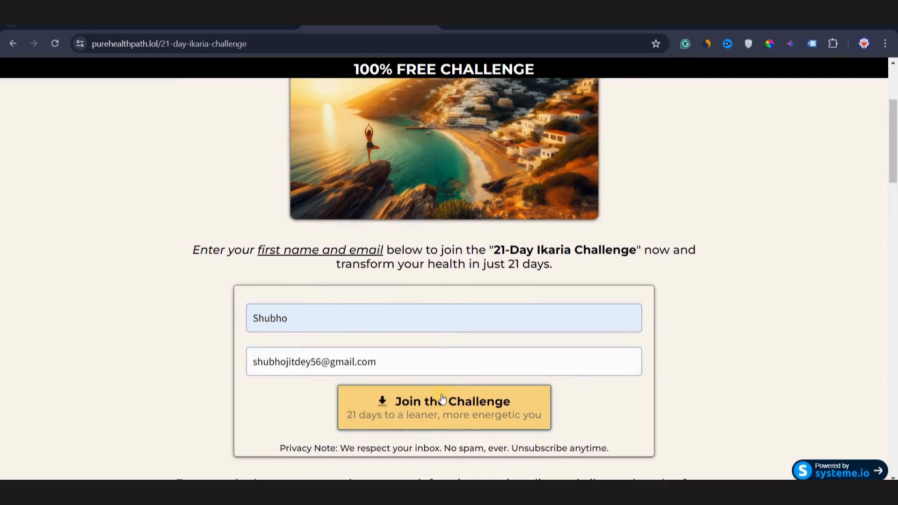
{"action": "left_click", "coordinate": [416, 408]}
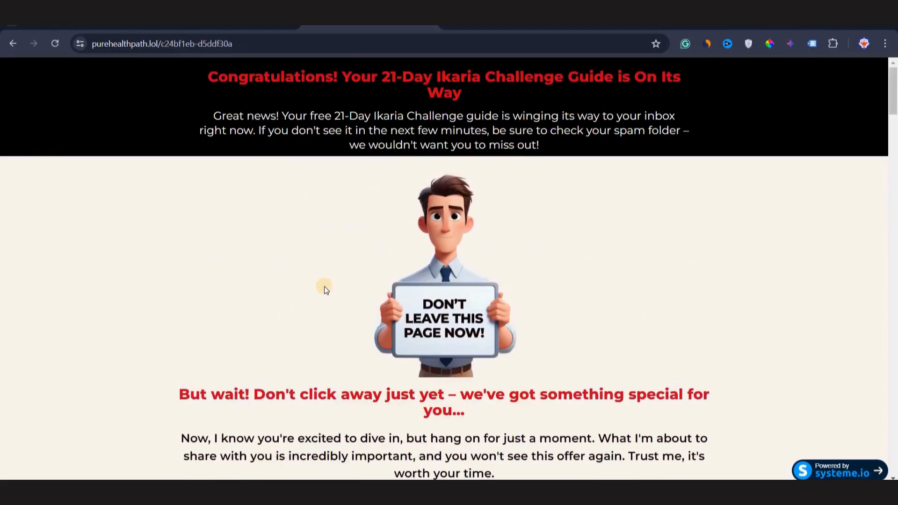
Scroll through the thank-you page and follow the Start My Fat-Burning Journey offer link.
{"action": "scroll", "coordinate": [314, 326], "scroll_direction": "down", "scroll_amount": 12}
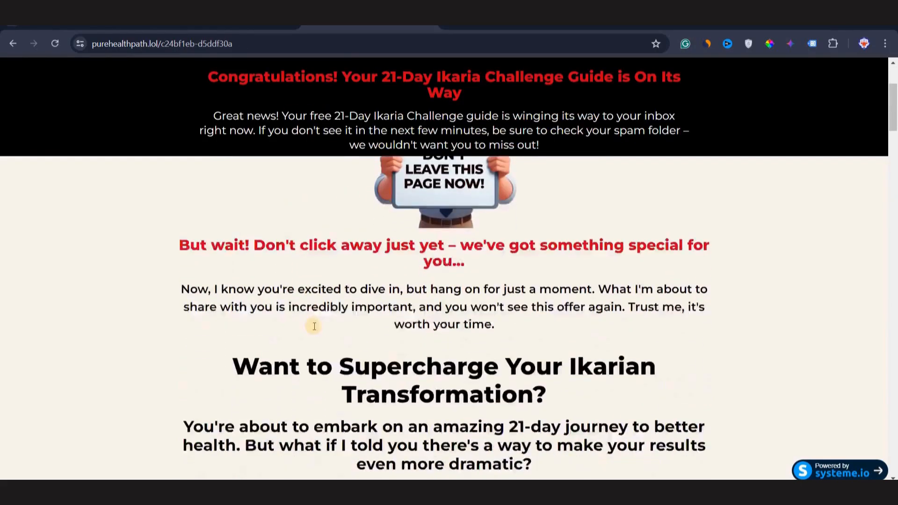
{"action": "scroll", "coordinate": [314, 330], "scroll_direction": "up", "scroll_amount": 10}
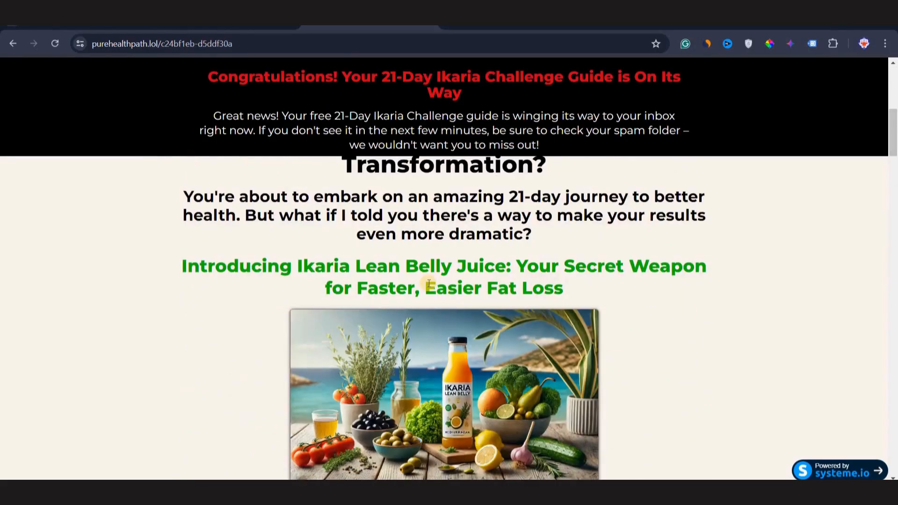
{"action": "scroll", "coordinate": [428, 284], "scroll_direction": "down", "scroll_amount": 8}
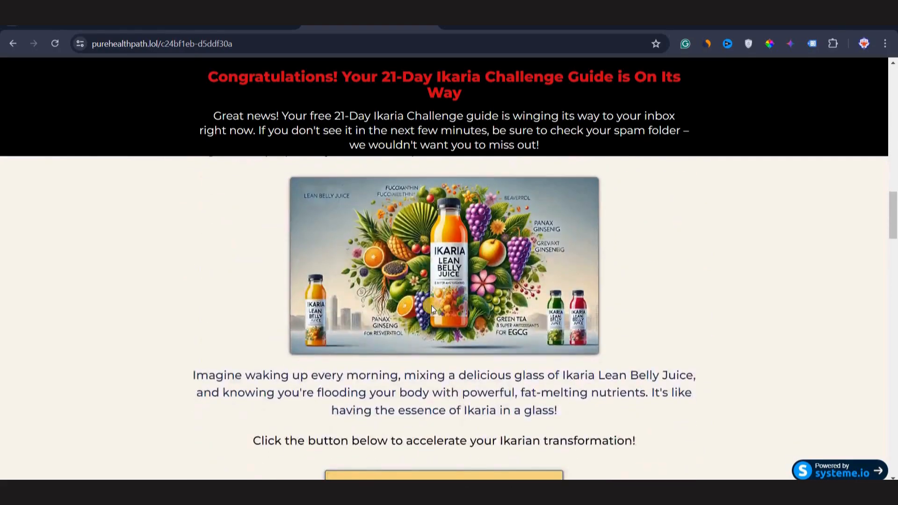
{"action": "scroll", "coordinate": [432, 309], "scroll_direction": "down", "scroll_amount": 5}
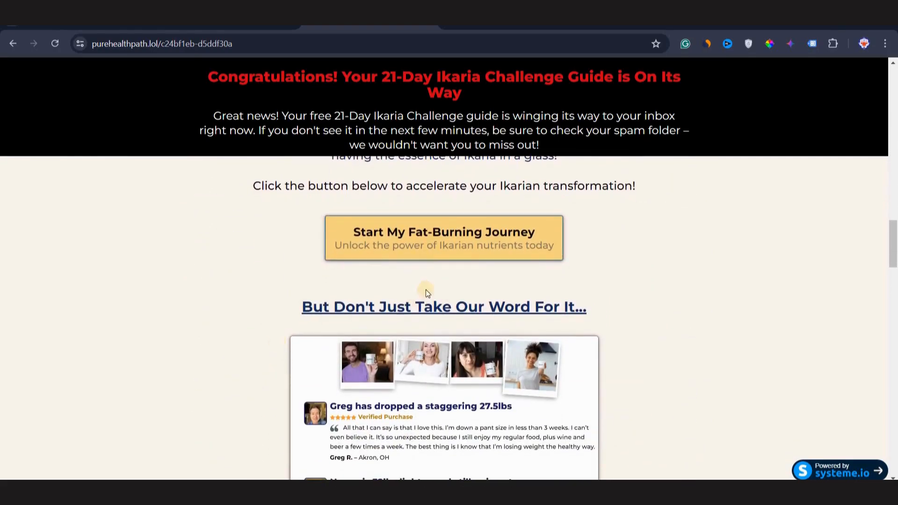
{"action": "left_click", "coordinate": [393, 257]}
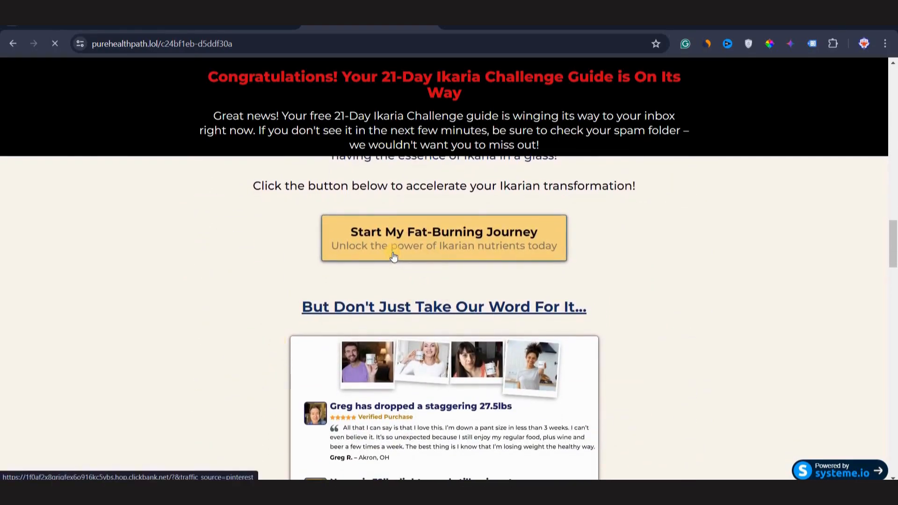
{"action": "scroll", "coordinate": [433, 374], "scroll_direction": "down", "scroll_amount": 10}
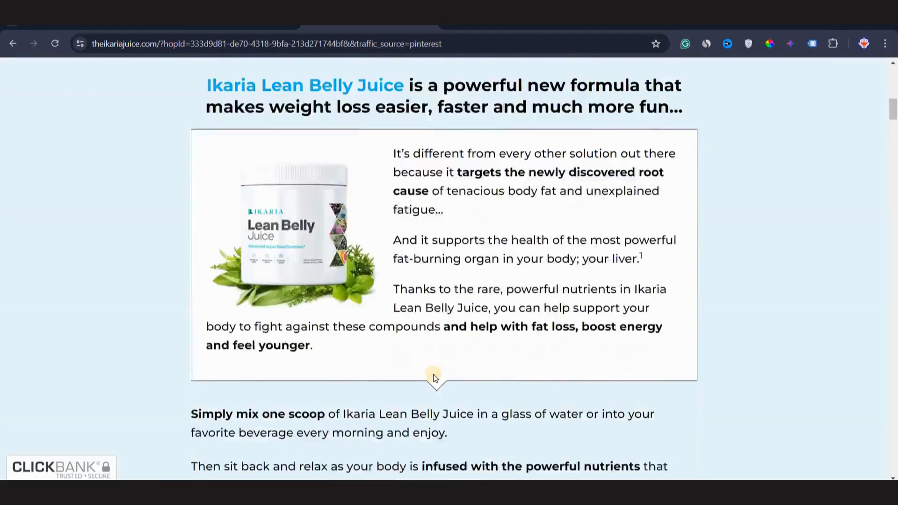
Scroll through the Ikaria Lean Belly Juice offer page and return to its top.
{"action": "scroll", "coordinate": [433, 376], "scroll_direction": "down", "scroll_amount": 20}
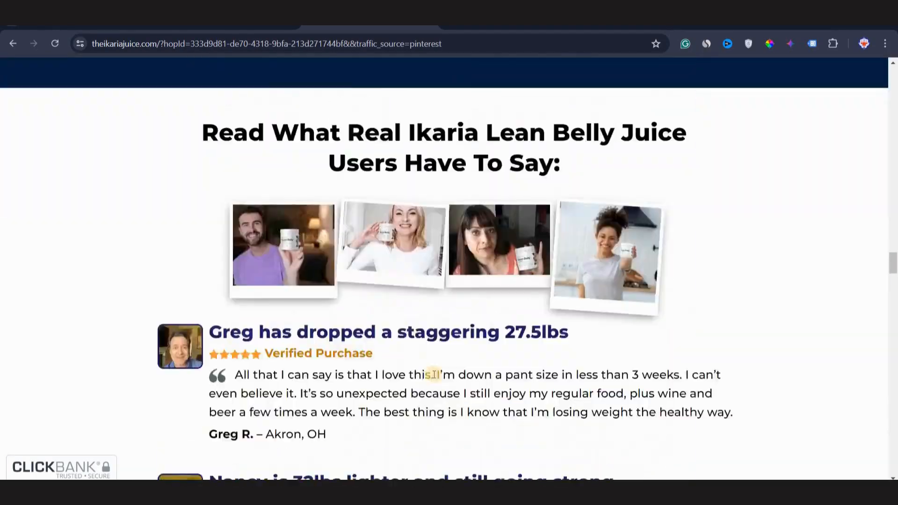
{"action": "scroll", "coordinate": [433, 375], "scroll_direction": "down", "scroll_amount": 20}
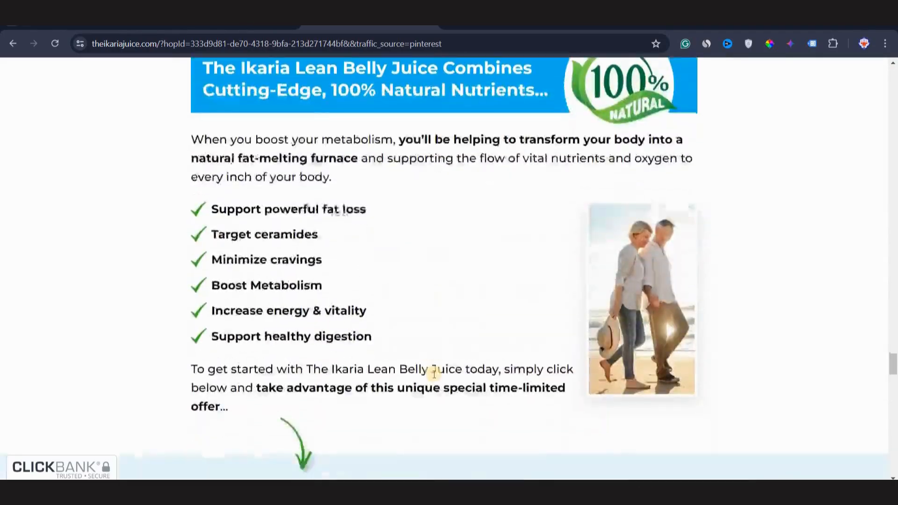
{"action": "scroll", "coordinate": [434, 374], "scroll_direction": "up", "scroll_amount": 20}
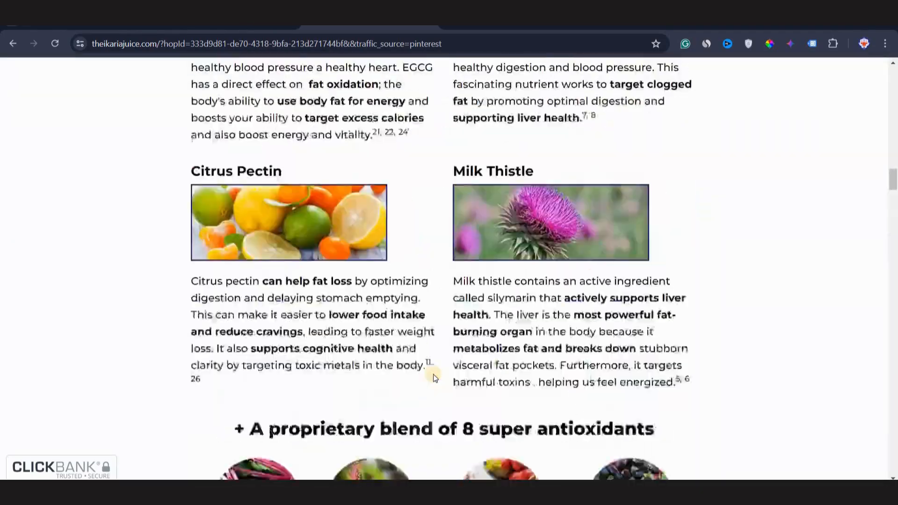
{"action": "scroll", "coordinate": [433, 374], "scroll_direction": "up", "scroll_amount": 20}
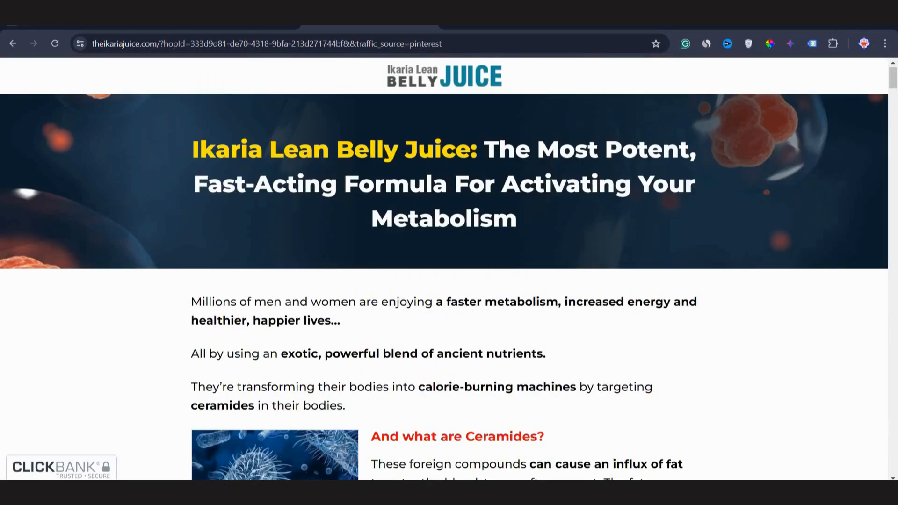
Open the Ikaria Challenge email campaign in systeme.io and reload it to check the first email's delivery statistics.
{"action": "left_click", "coordinate": [305, 491]}
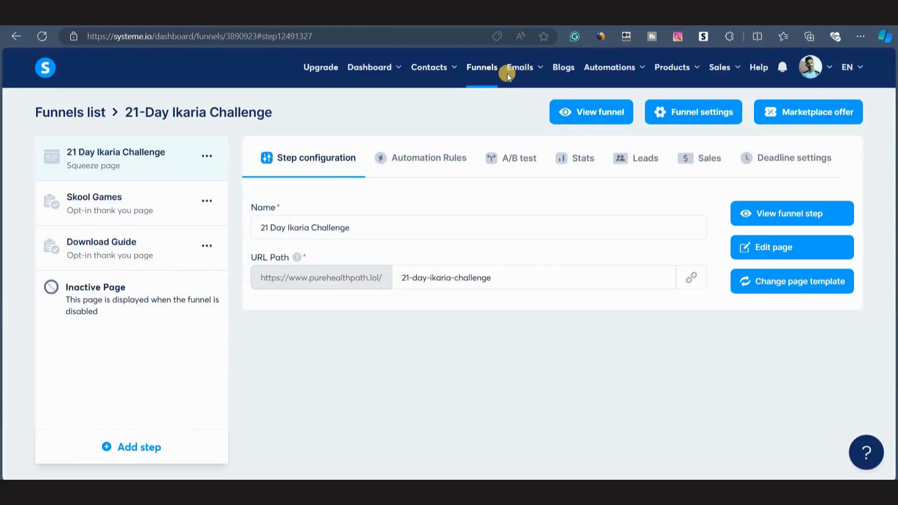
{"action": "mouse_move", "coordinate": [517, 71]}
{"action": "left_click", "coordinate": [516, 120]}
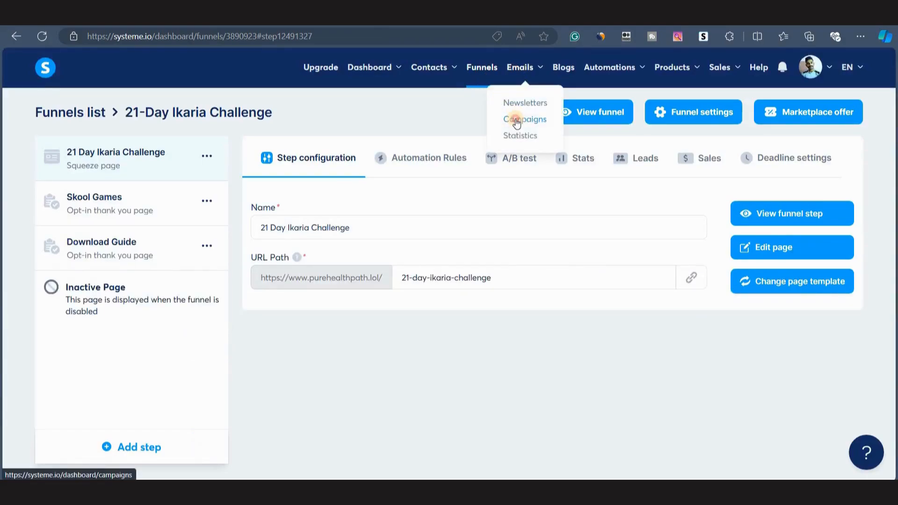
{"action": "left_click", "coordinate": [106, 187]}
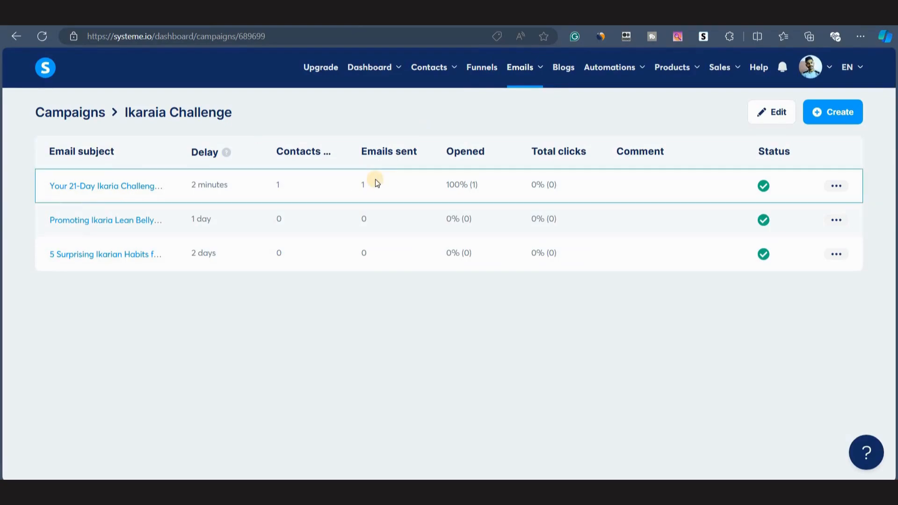
{"action": "left_click_drag", "start_coordinate": [190, 184], "coordinate": [232, 183]}
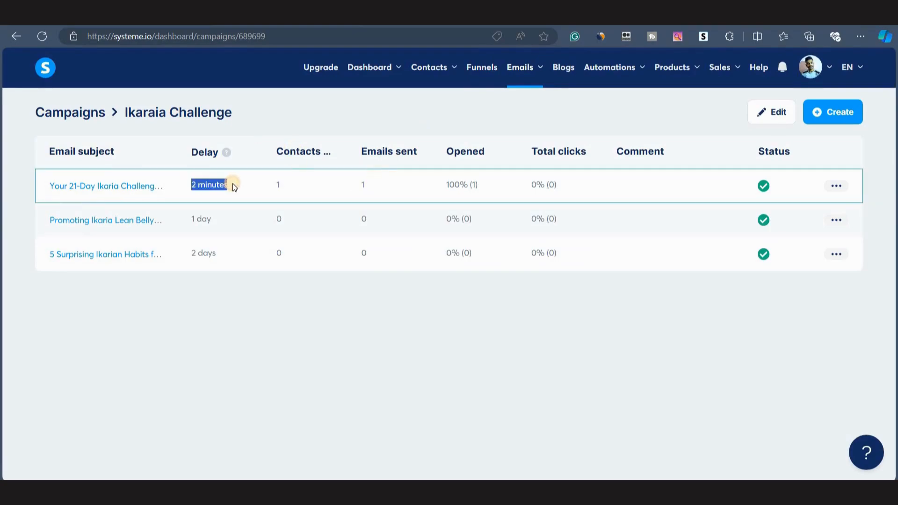
{"action": "left_click", "coordinate": [287, 363]}
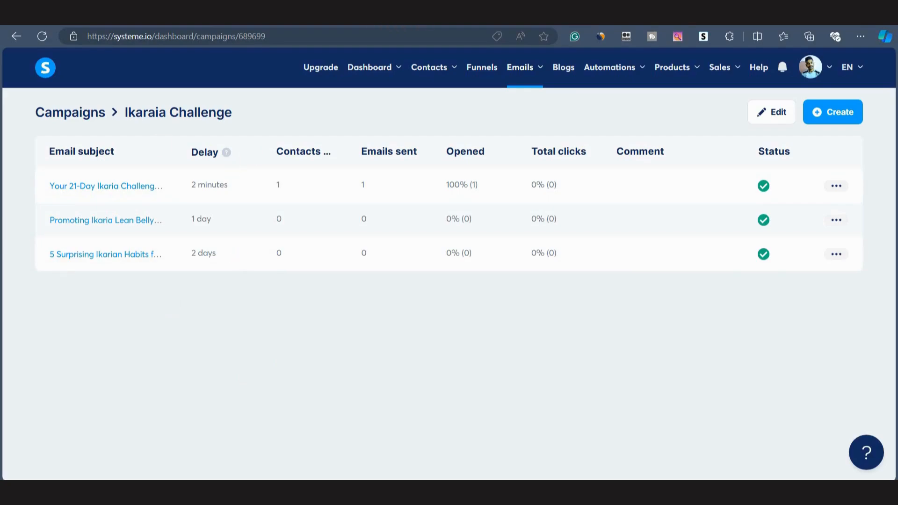
{"action": "left_click", "coordinate": [41, 37]}
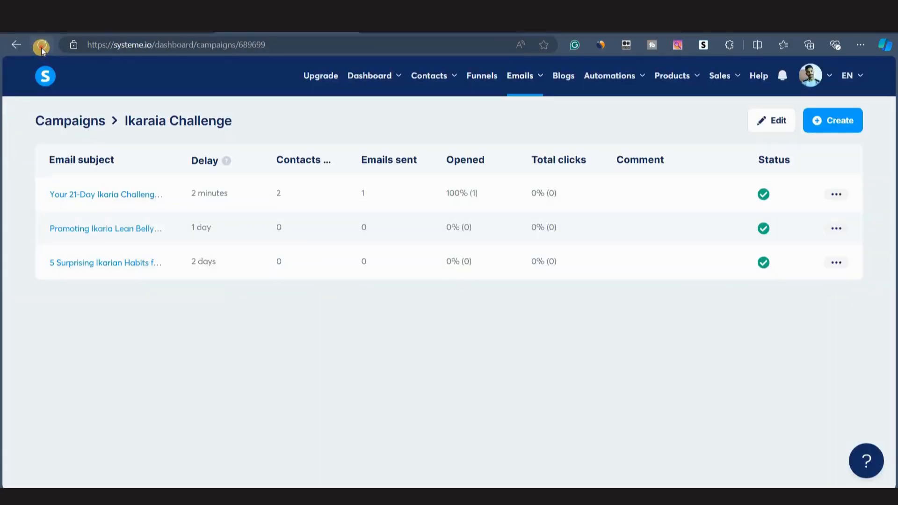
{"action": "left_click", "coordinate": [41, 45]}
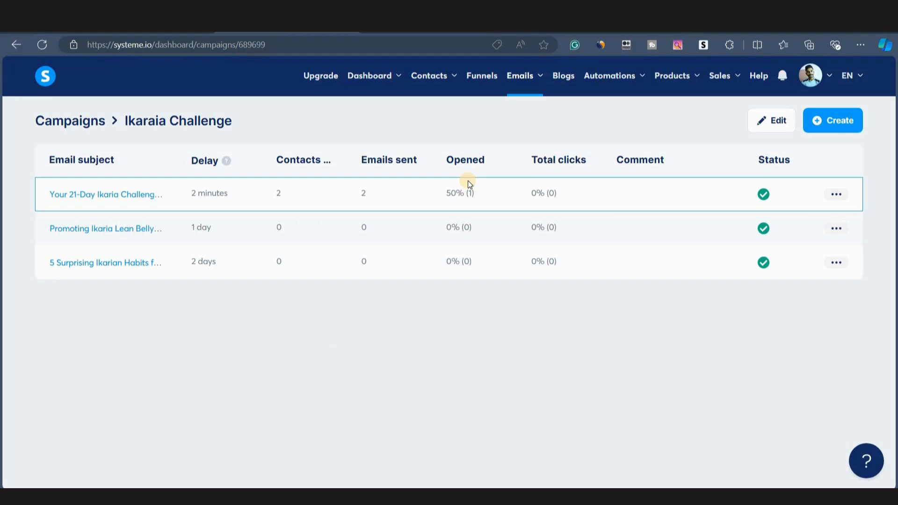
Open the received Your 21-Day Ikaria Challenge Guide Is Here email in Gmail and read through it.
{"action": "left_click", "coordinate": [382, 32]}
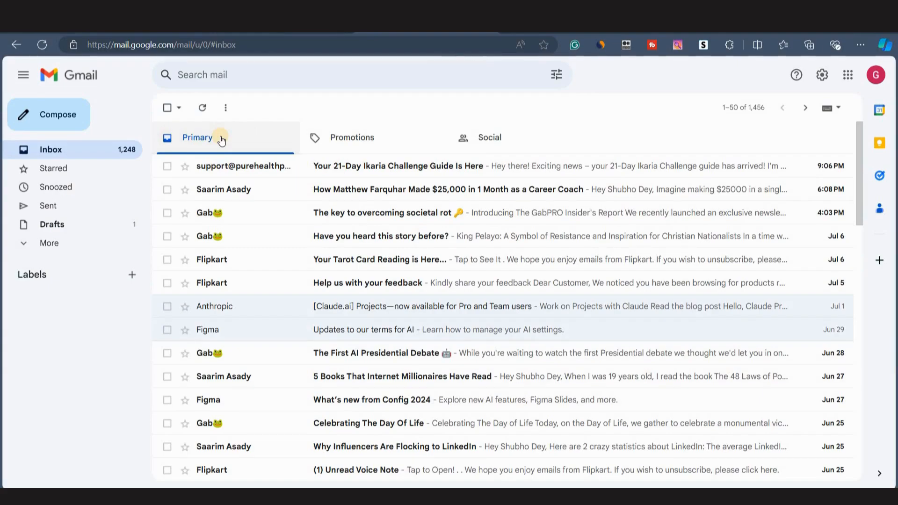
{"action": "left_click", "coordinate": [267, 167]}
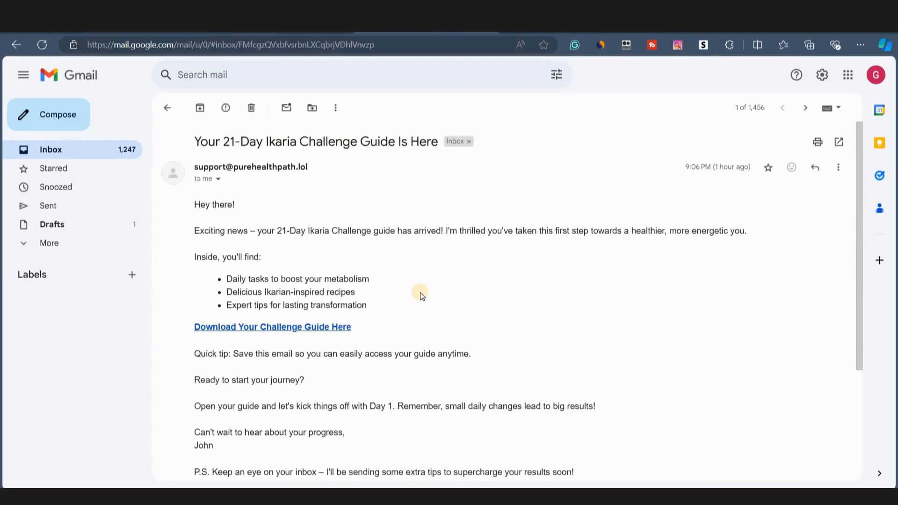
{"action": "scroll", "coordinate": [375, 318], "scroll_direction": "down", "scroll_amount": 3}
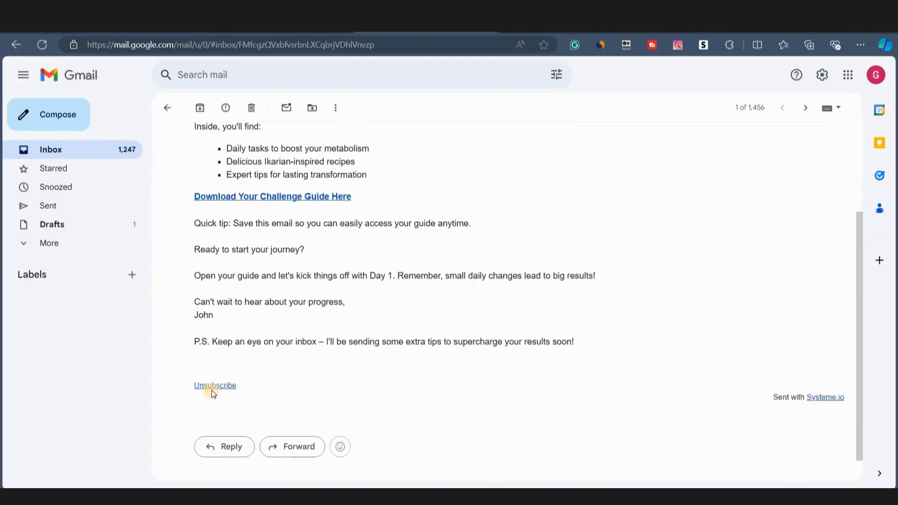
{"action": "scroll", "coordinate": [346, 370], "scroll_direction": "up", "scroll_amount": 3}
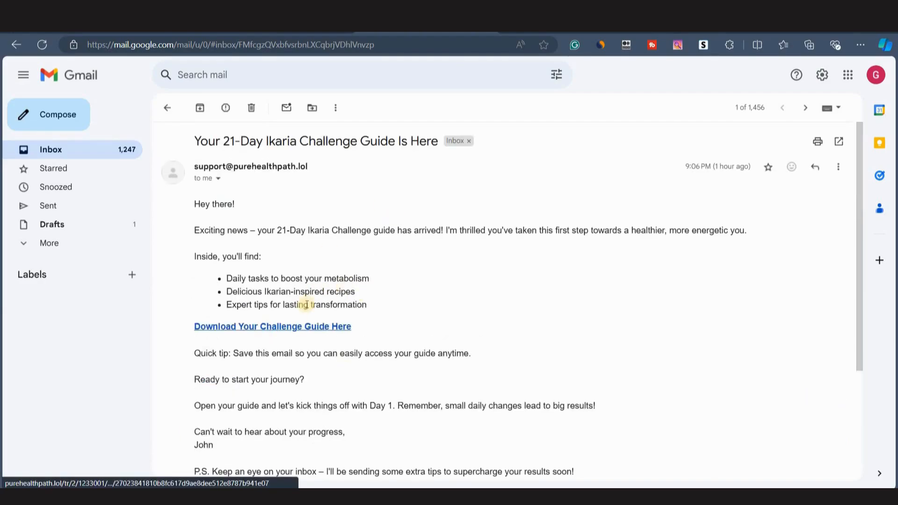
Follow the email's challenge guide link, download the guide, and scroll through the opened guide document.
{"action": "left_click", "coordinate": [285, 327]}
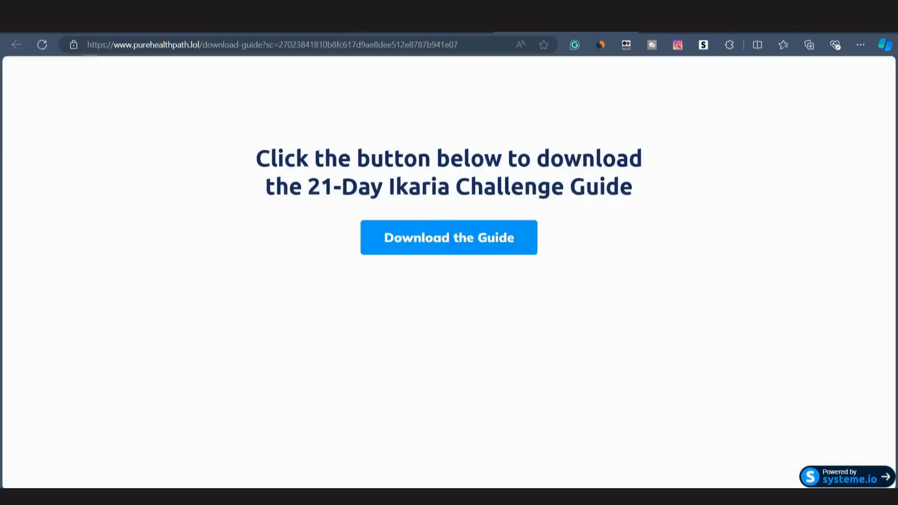
{"action": "left_click", "coordinate": [464, 243]}
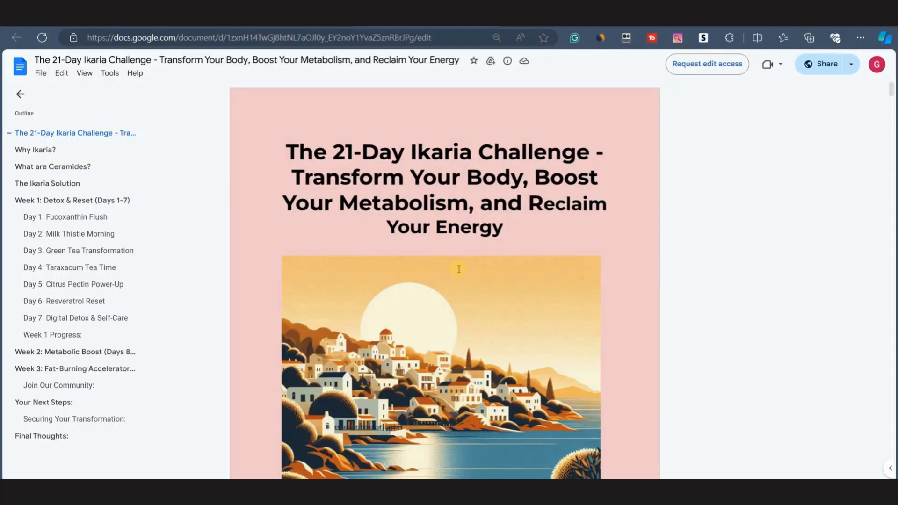
{"action": "scroll", "coordinate": [458, 268], "scroll_direction": "down", "scroll_amount": 20}
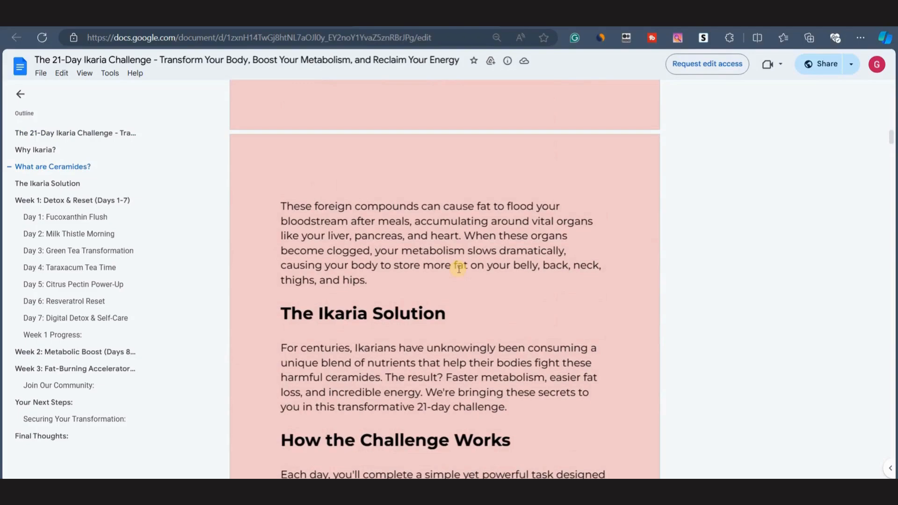
{"action": "scroll", "coordinate": [459, 269], "scroll_direction": "down", "scroll_amount": 3}
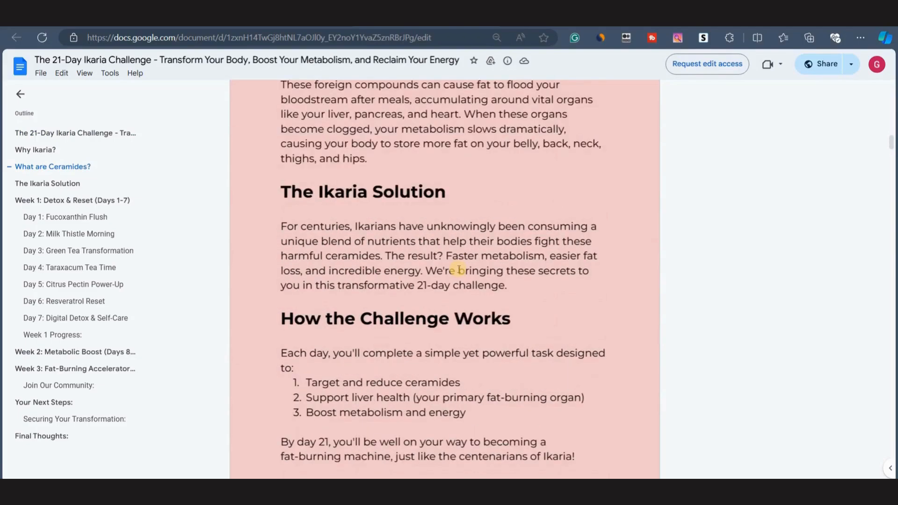